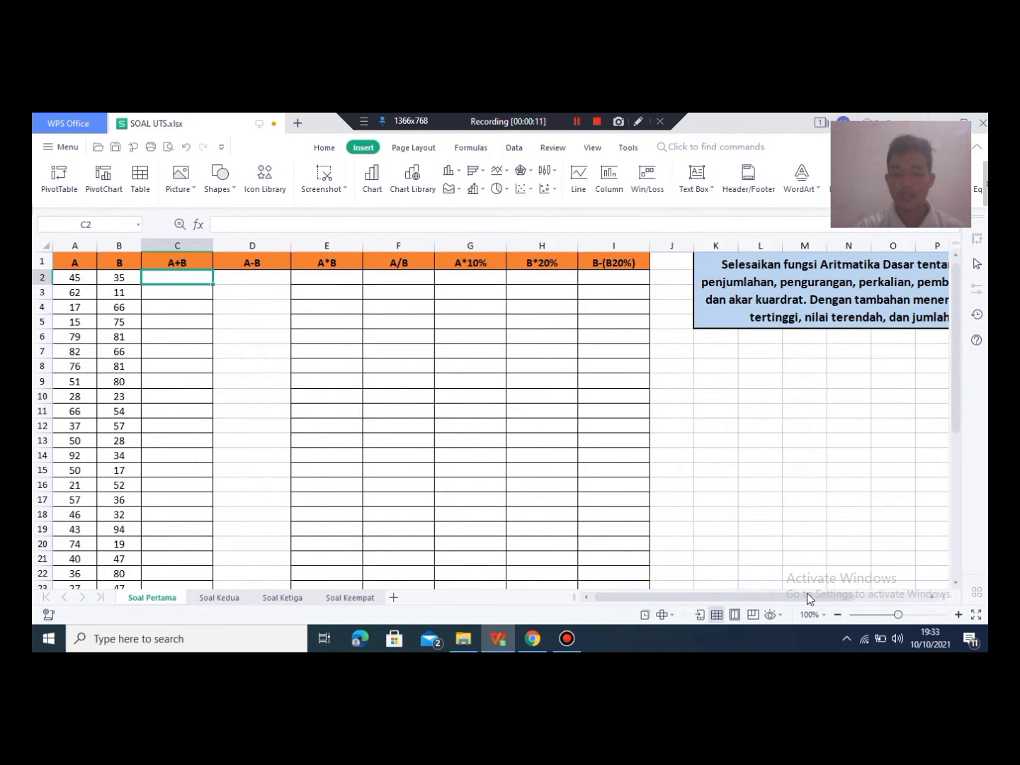
# Step: Turn on the recorder's drawing mode and draw a red rectangle around the blue instruction text beside the table
pyautogui.moveTo(775, 596); pyautogui.dragTo(827, 597)
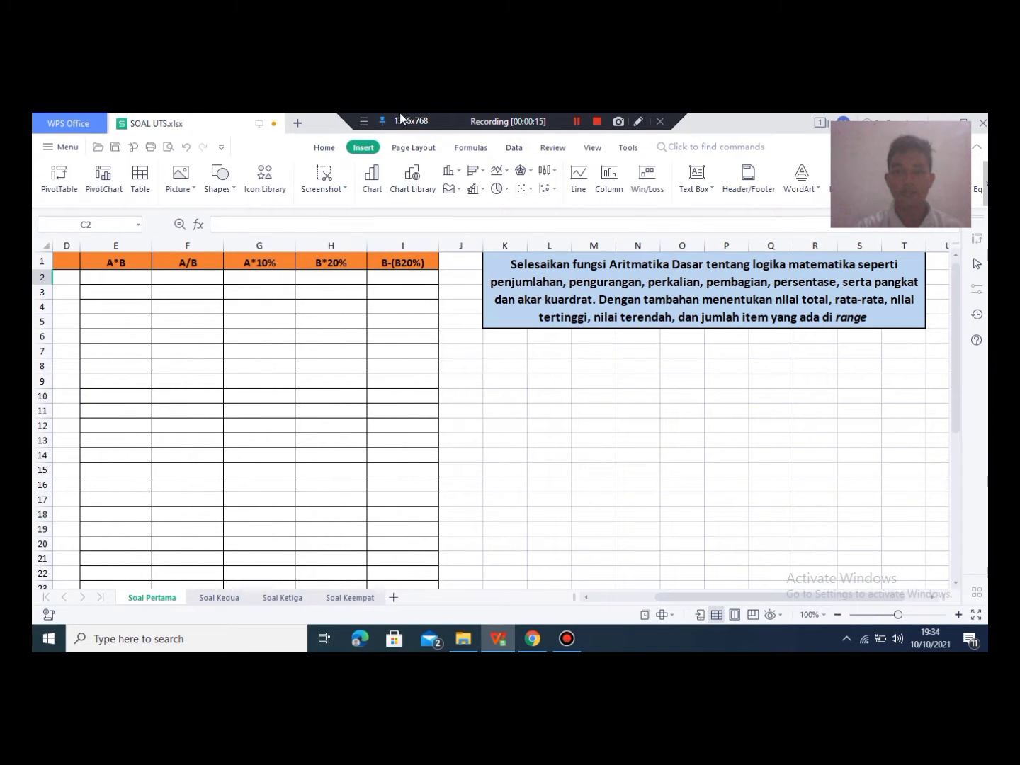
pyautogui.click(363, 121)
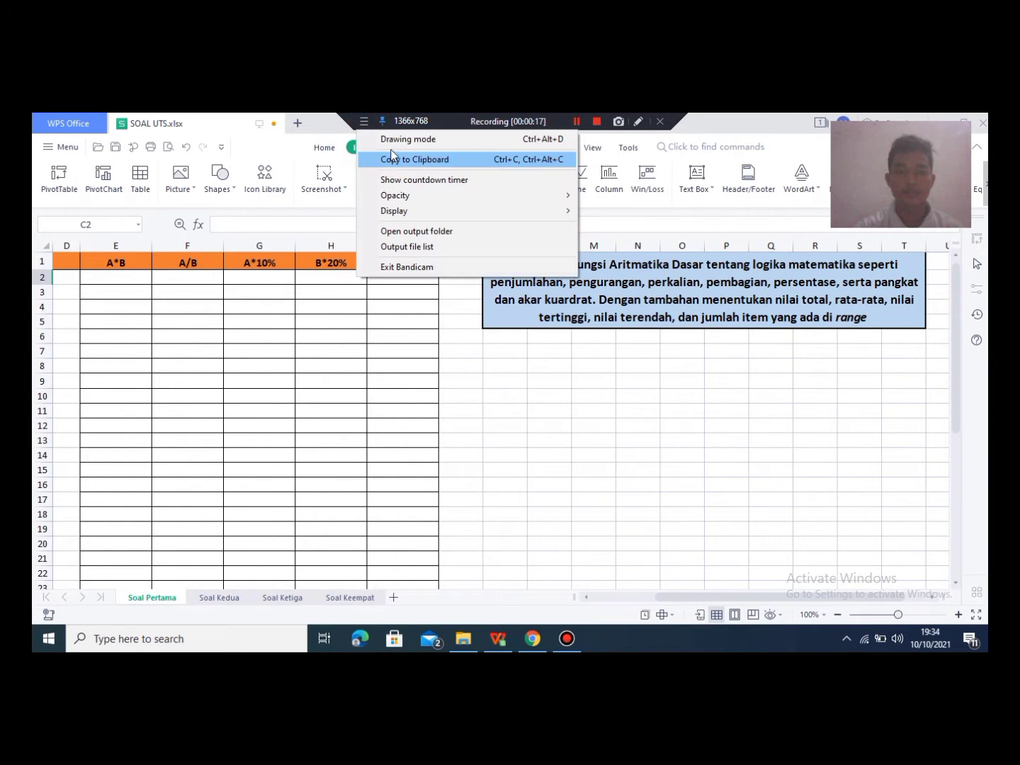
pyautogui.click(394, 139)
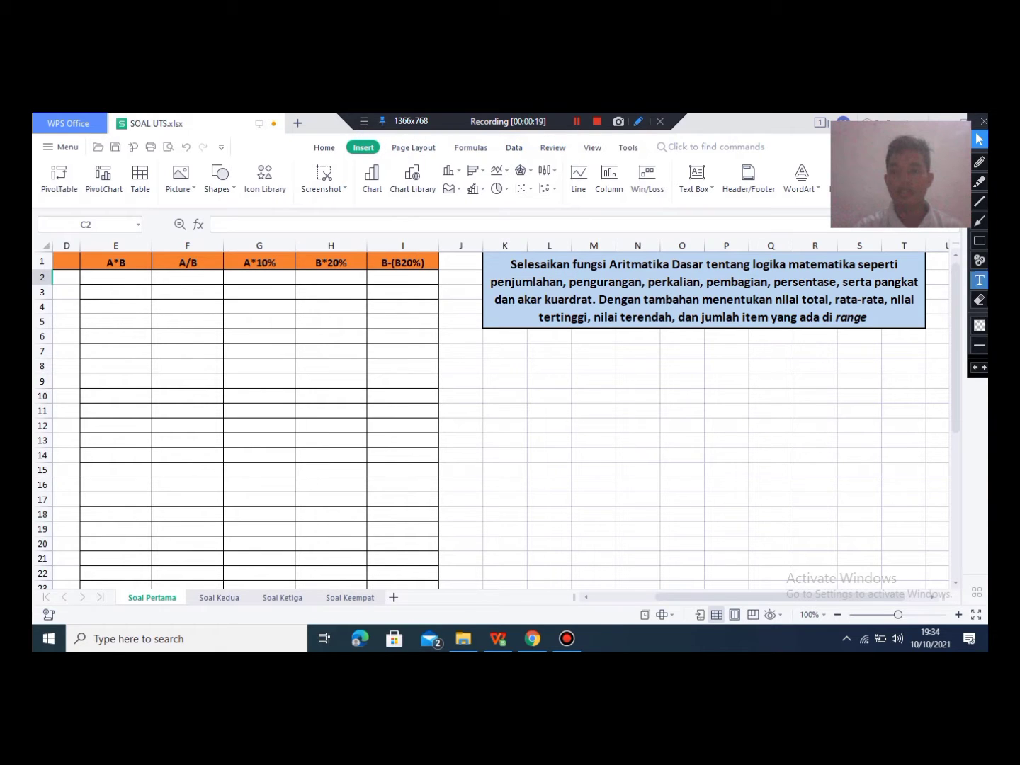
pyautogui.click(980, 241)
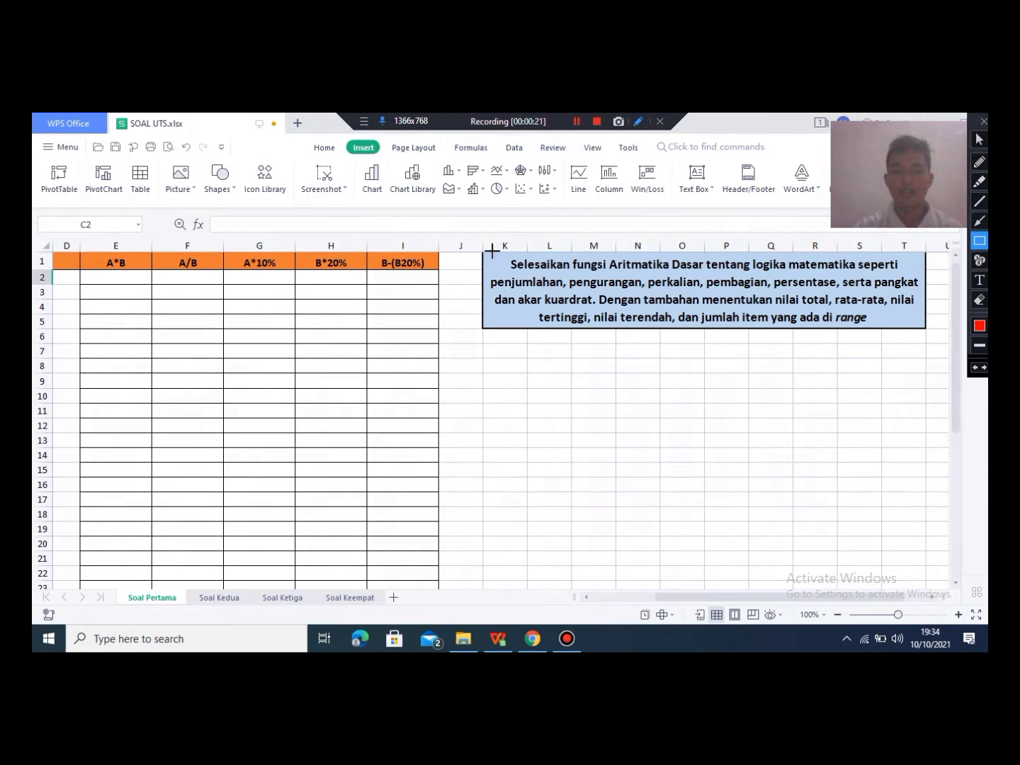
pyautogui.moveTo(481, 251); pyautogui.dragTo(928, 330)
pyautogui.click(980, 140)
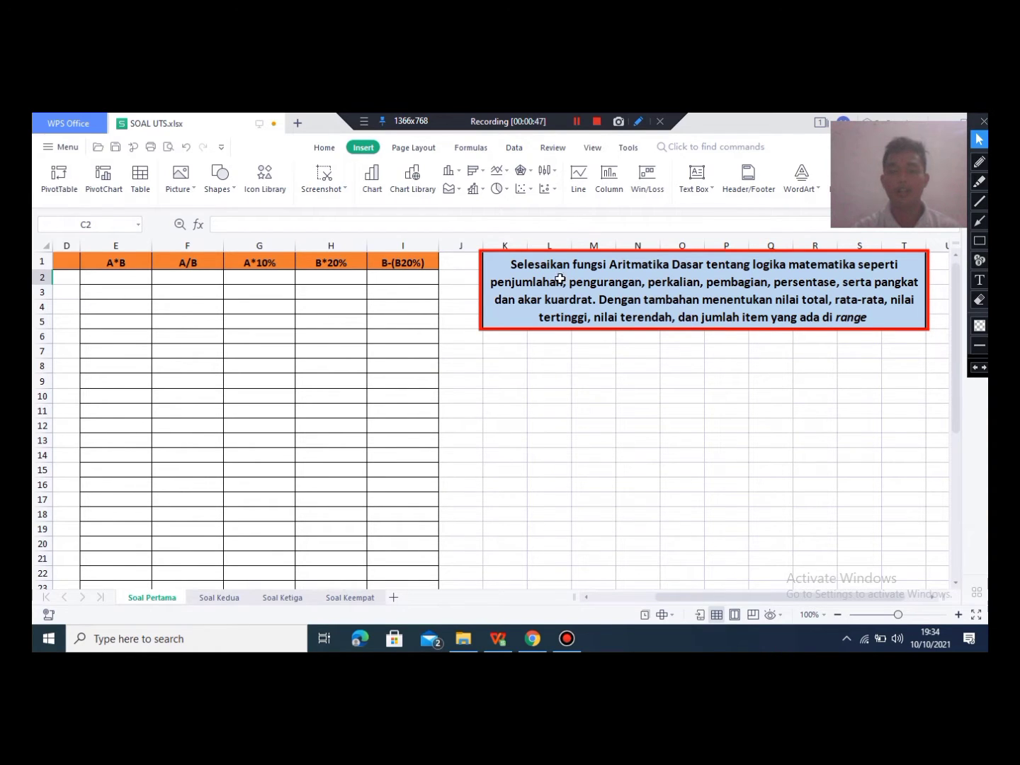
# Step: Erase the red rectangle annotation and return to the normal selection pointer
pyautogui.moveTo(789, 593); pyautogui.dragTo(672, 593)
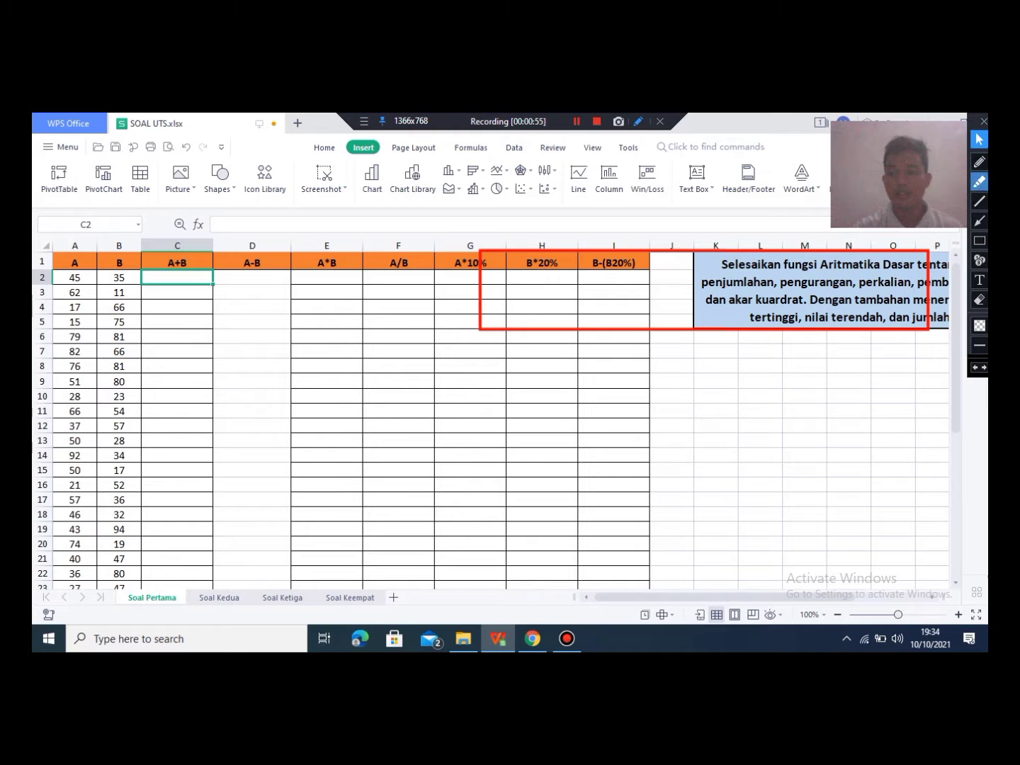
pyautogui.click(980, 304)
pyautogui.moveTo(425, 236)
pyautogui.mouseDown()
pyautogui.moveTo(564, 297)
pyautogui.moveTo(961, 356)
pyautogui.mouseUp()
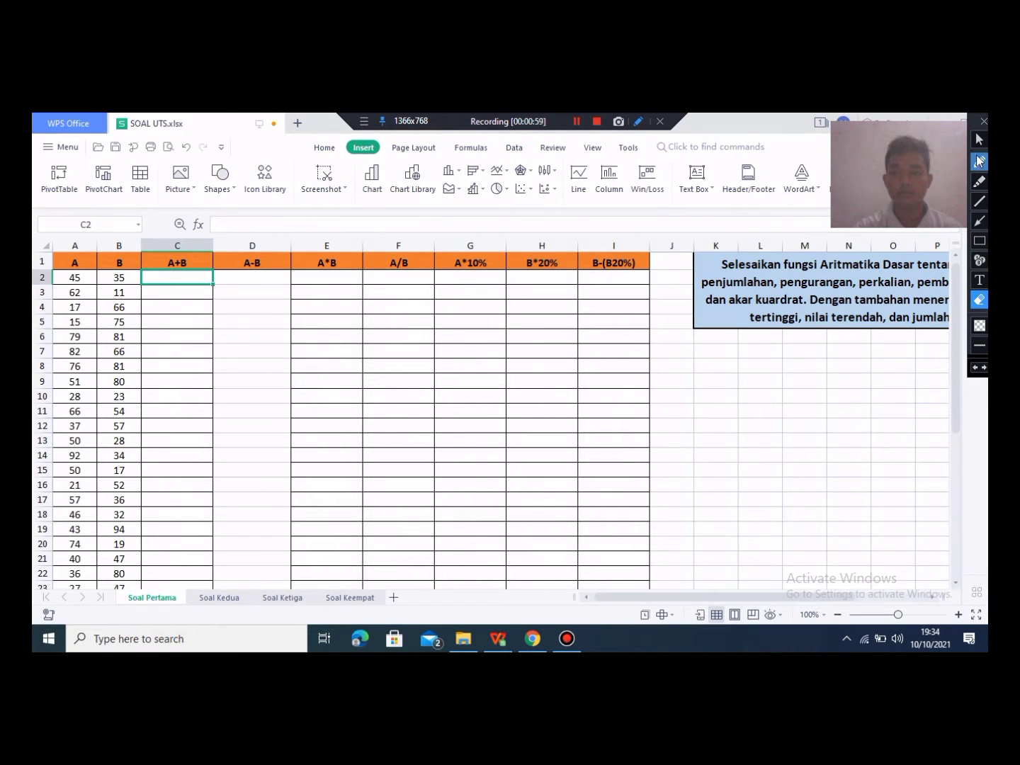
pyautogui.click(979, 138)
pyautogui.click(167, 277)
pyautogui.click(193, 265)
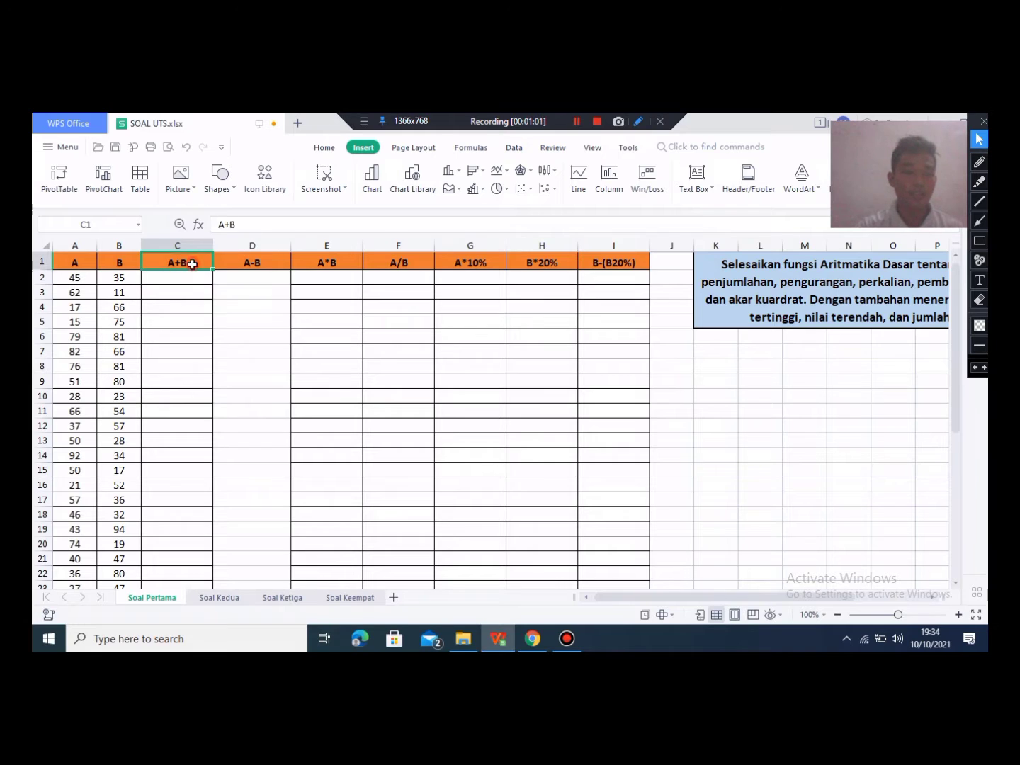
pyautogui.click(252, 273)
pyautogui.click(194, 286)
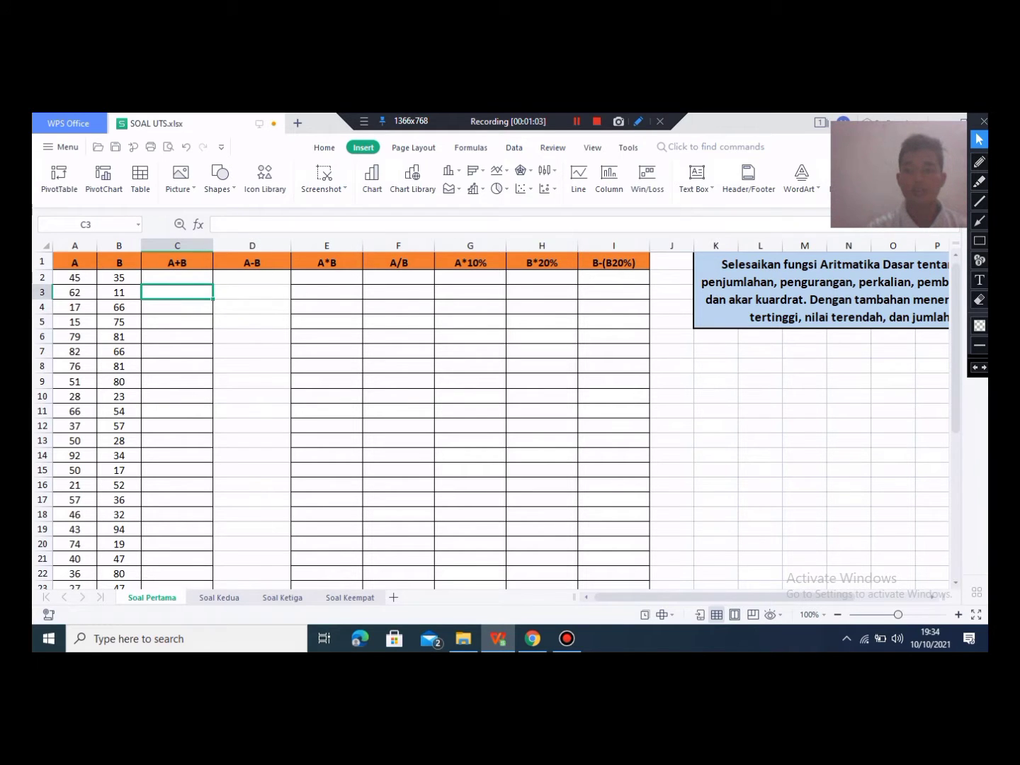
# Step: Mark the lower edge of the A+B header with the yellow highlighter and erase the mark again
pyautogui.click(979, 183)
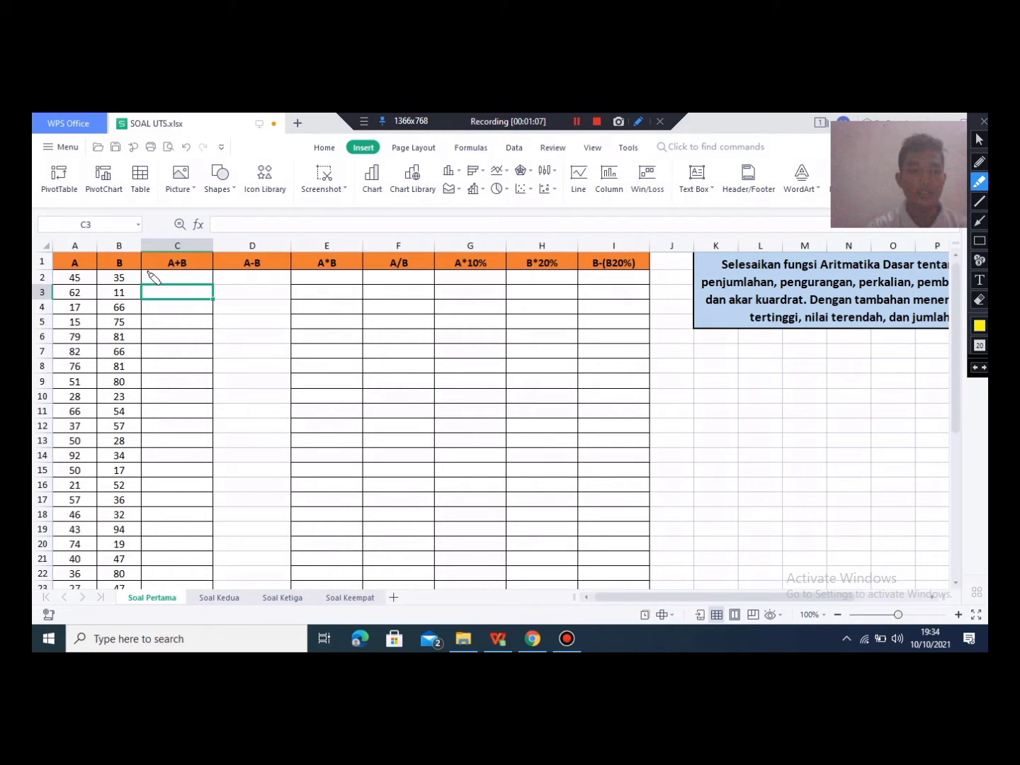
pyautogui.moveTo(145, 268); pyautogui.dragTo(188, 268)
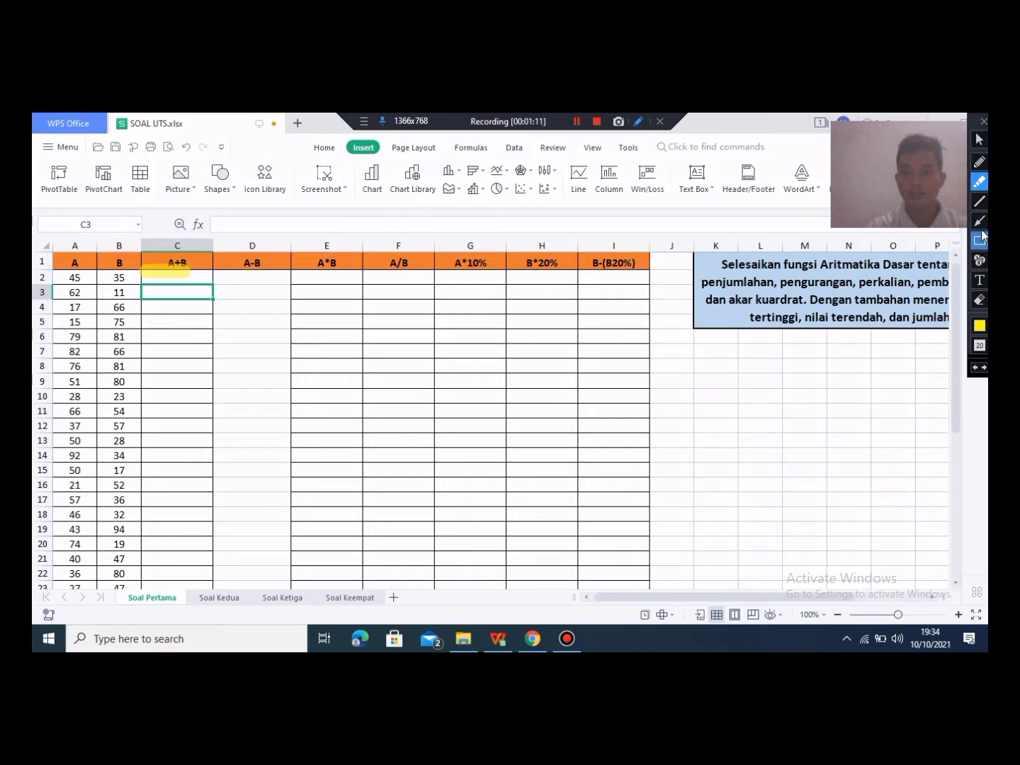
pyautogui.click(980, 300)
pyautogui.moveTo(106, 252); pyautogui.dragTo(199, 290)
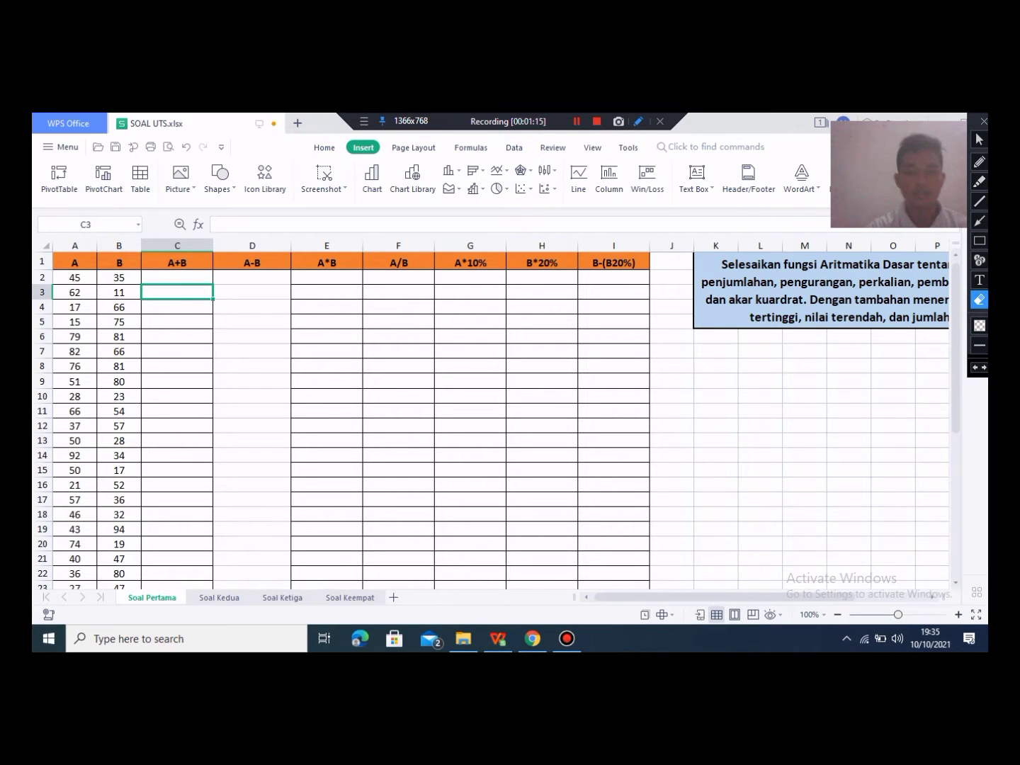
# Step: Underline the column headers from A+B to B-(B20%) with red pen strokes
pyautogui.click(980, 165)
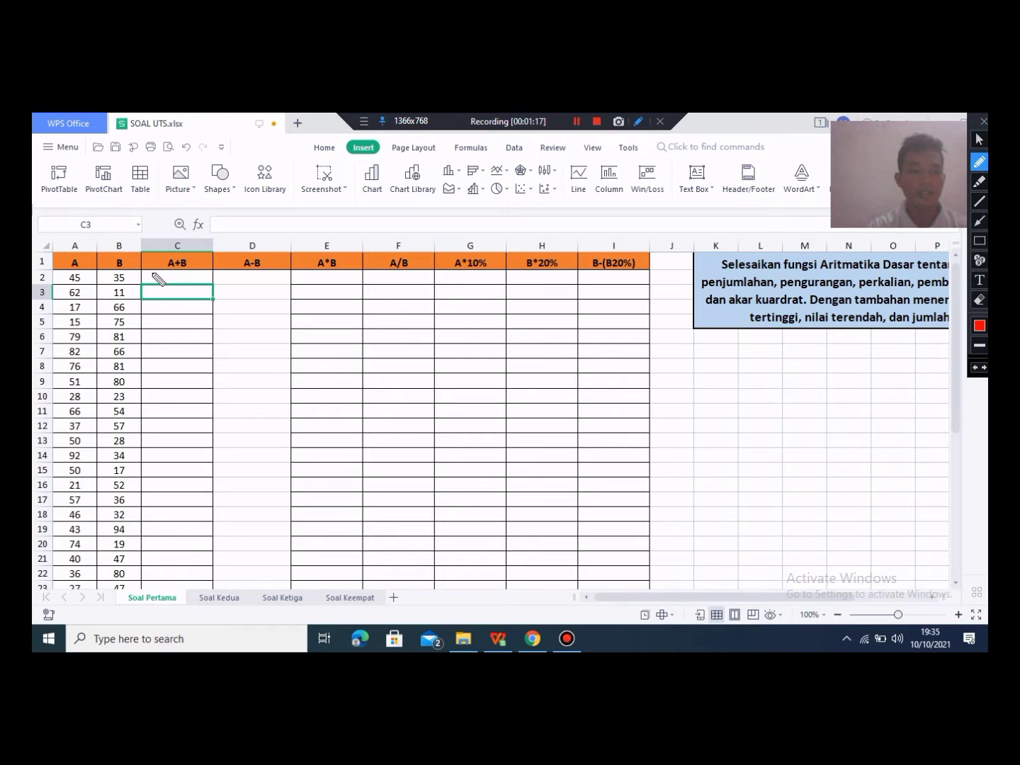
pyautogui.moveTo(139, 269); pyautogui.dragTo(435, 276)
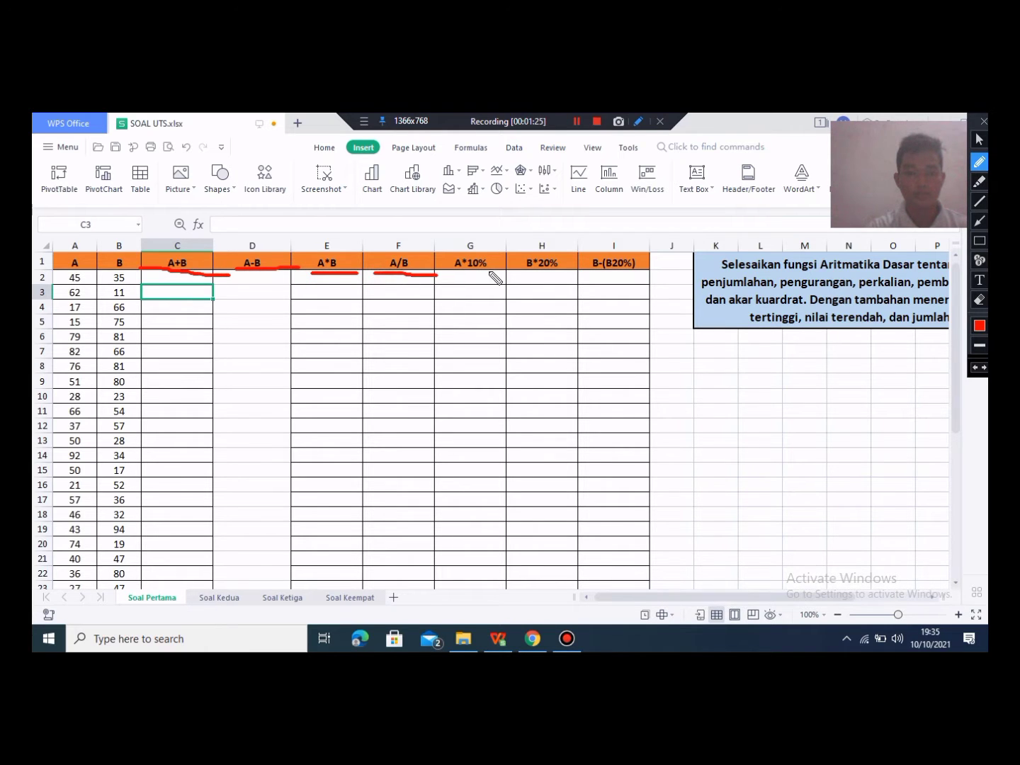
pyautogui.moveTo(453, 277); pyautogui.dragTo(637, 268)
pyautogui.moveTo(421, 264); pyautogui.dragTo(500, 262)
pyautogui.moveTo(552, 265); pyautogui.dragTo(281, 267)
pyautogui.click(206, 265)
pyautogui.moveTo(163, 263); pyautogui.dragTo(279, 265)
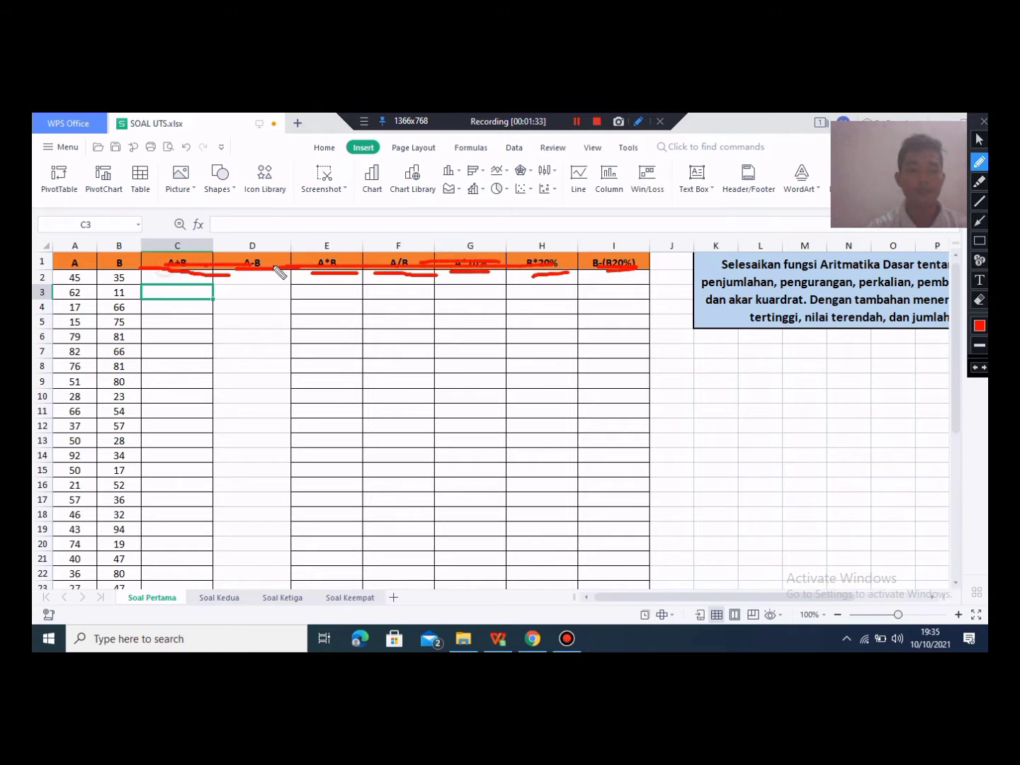
# Step: Erase the red pen marks from the header row and return to the selection pointer
pyautogui.click(979, 300)
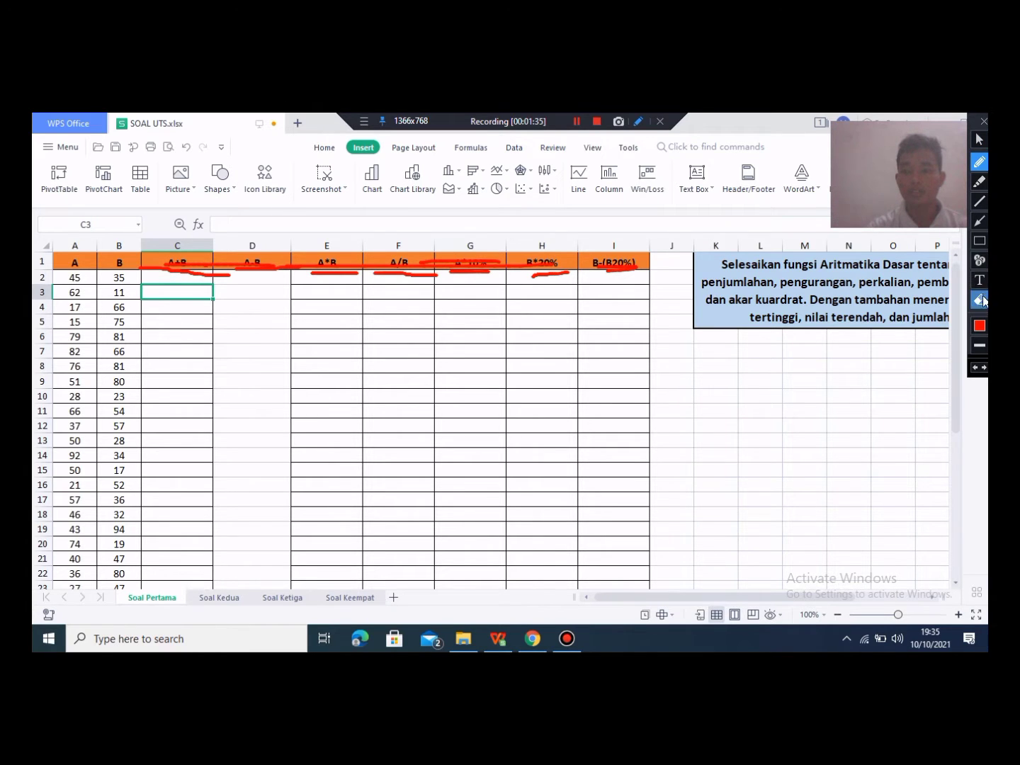
pyautogui.moveTo(453, 293)
pyautogui.mouseDown()
pyautogui.moveTo(654, 285)
pyautogui.moveTo(653, 299)
pyautogui.mouseUp()
pyautogui.click(981, 143)
pyautogui.click(182, 292)
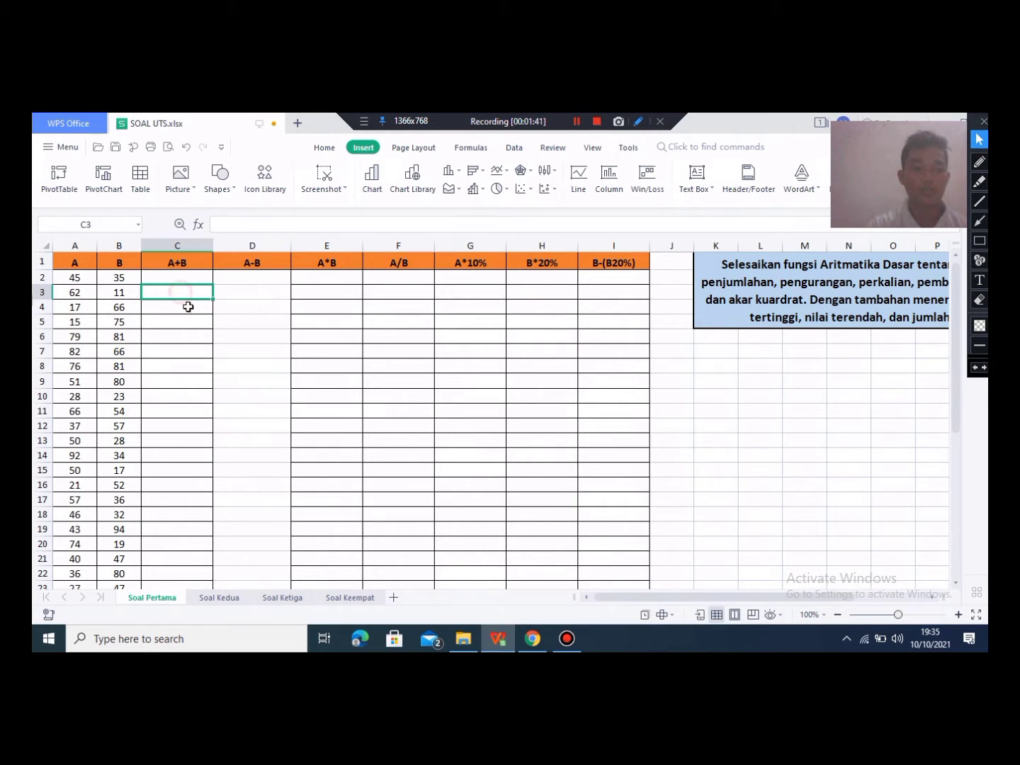
pyautogui.moveTo(193, 277); pyautogui.dragTo(201, 295)
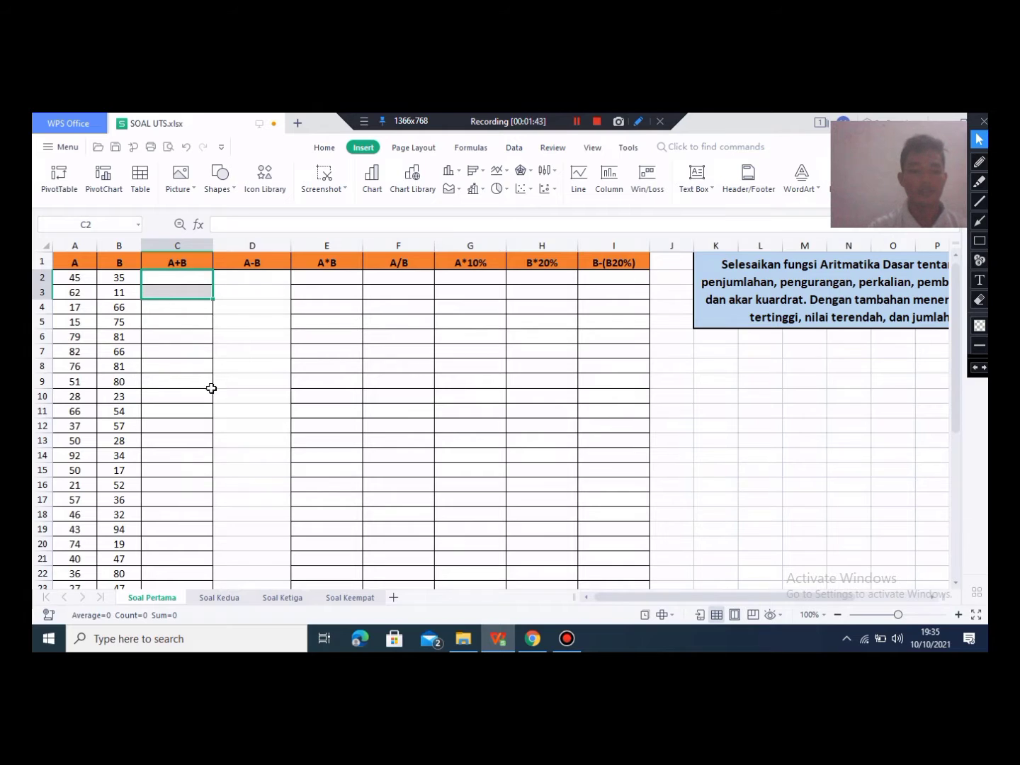
pyautogui.scroll(-1, 226, 401)
pyautogui.scroll(1, 226, 401)
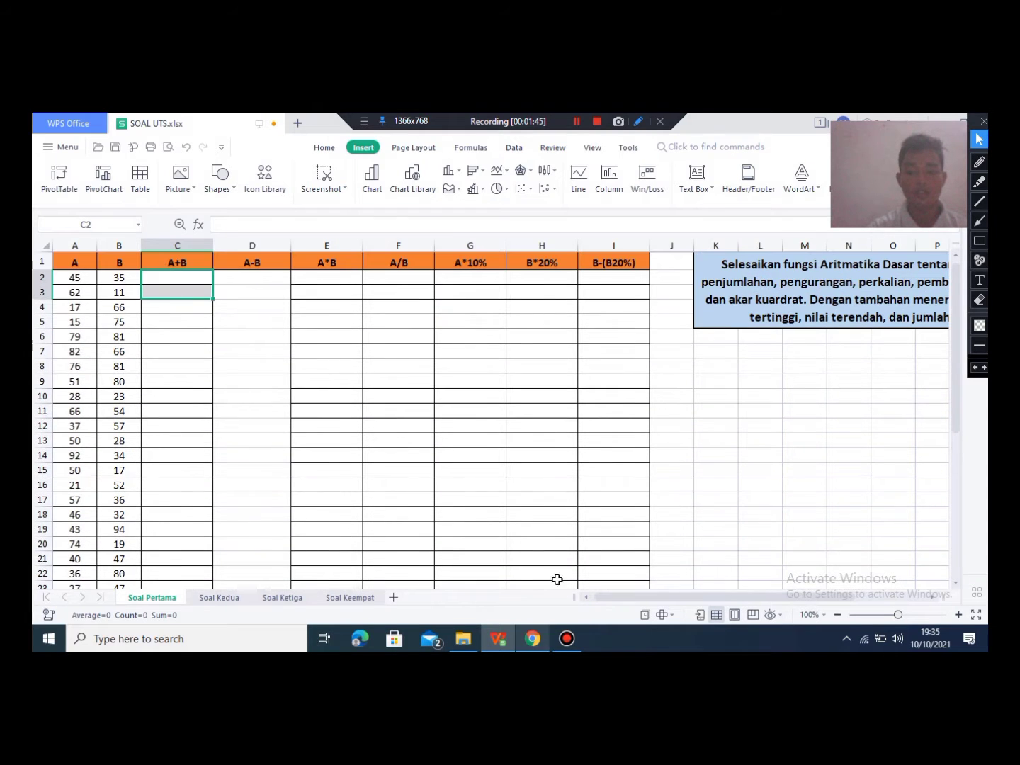
pyautogui.click(905, 616)
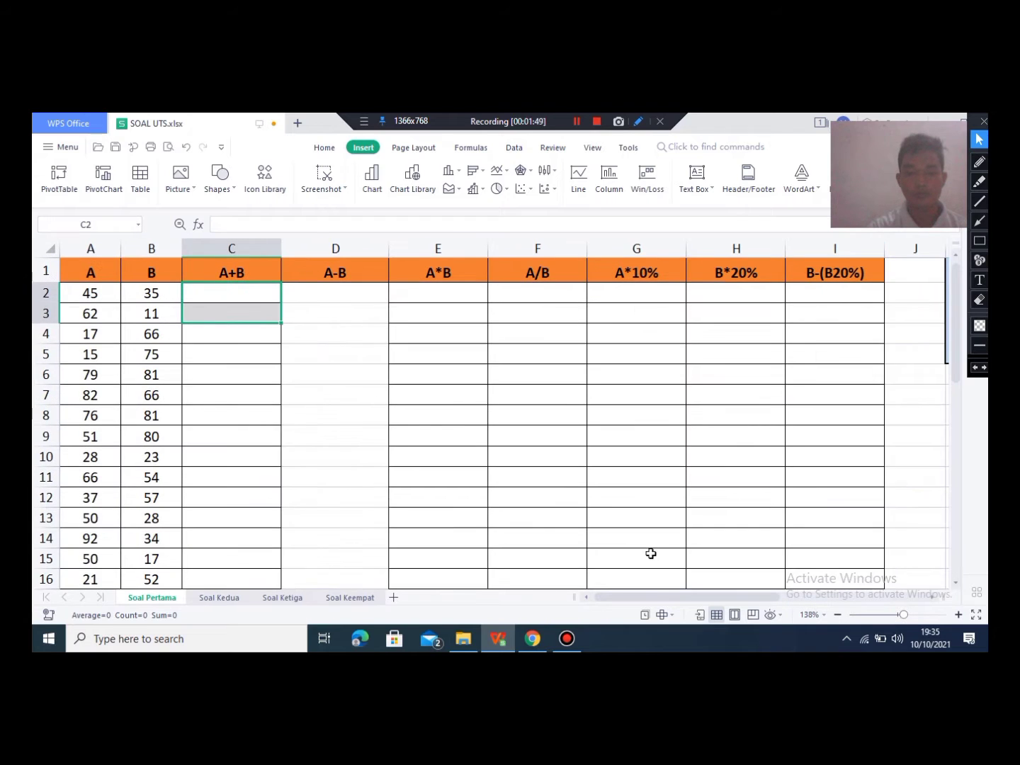
pyautogui.click(240, 278)
pyautogui.click(239, 291)
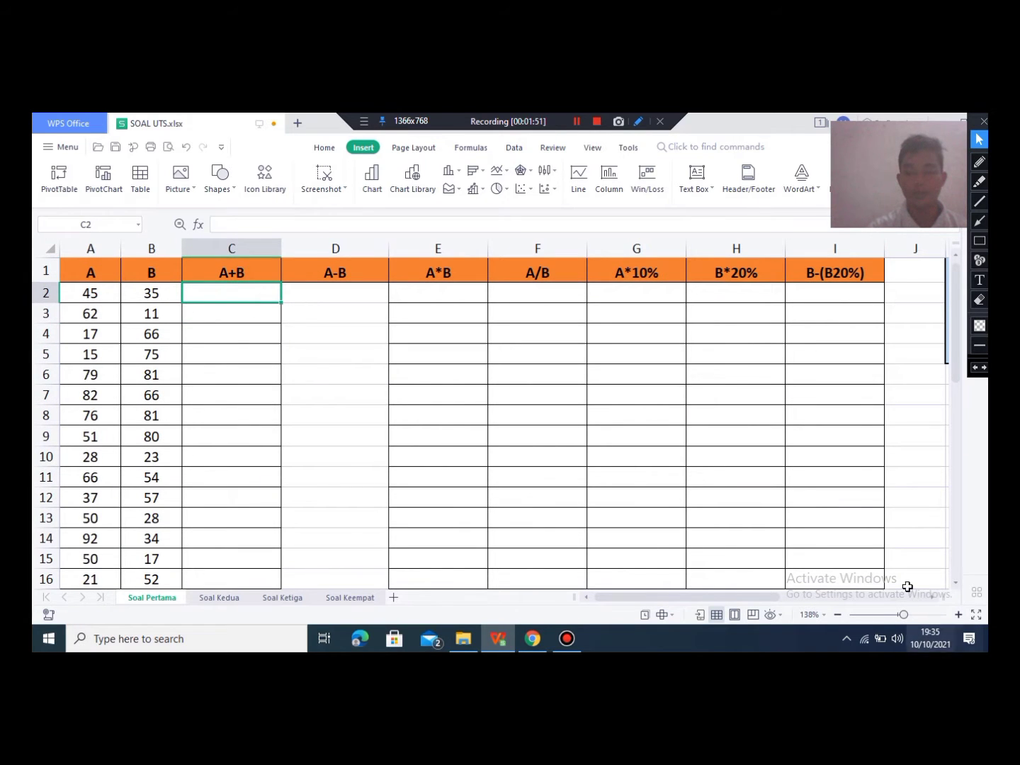
pyautogui.click(903, 616)
pyautogui.click(912, 616)
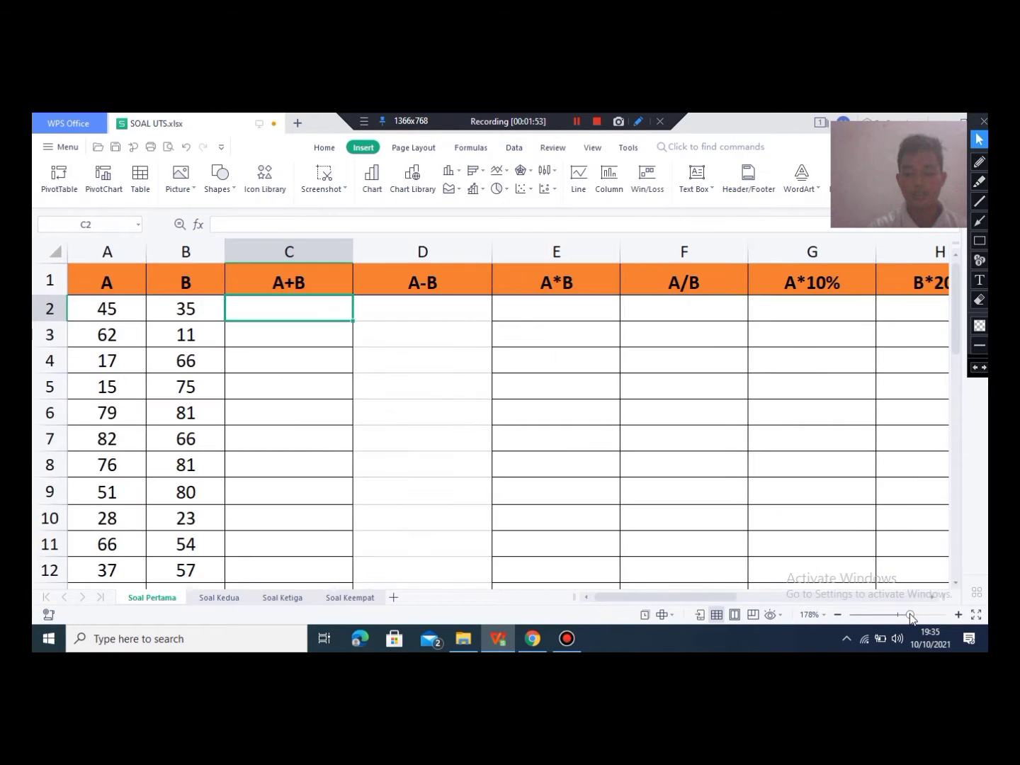
pyautogui.click(312, 290)
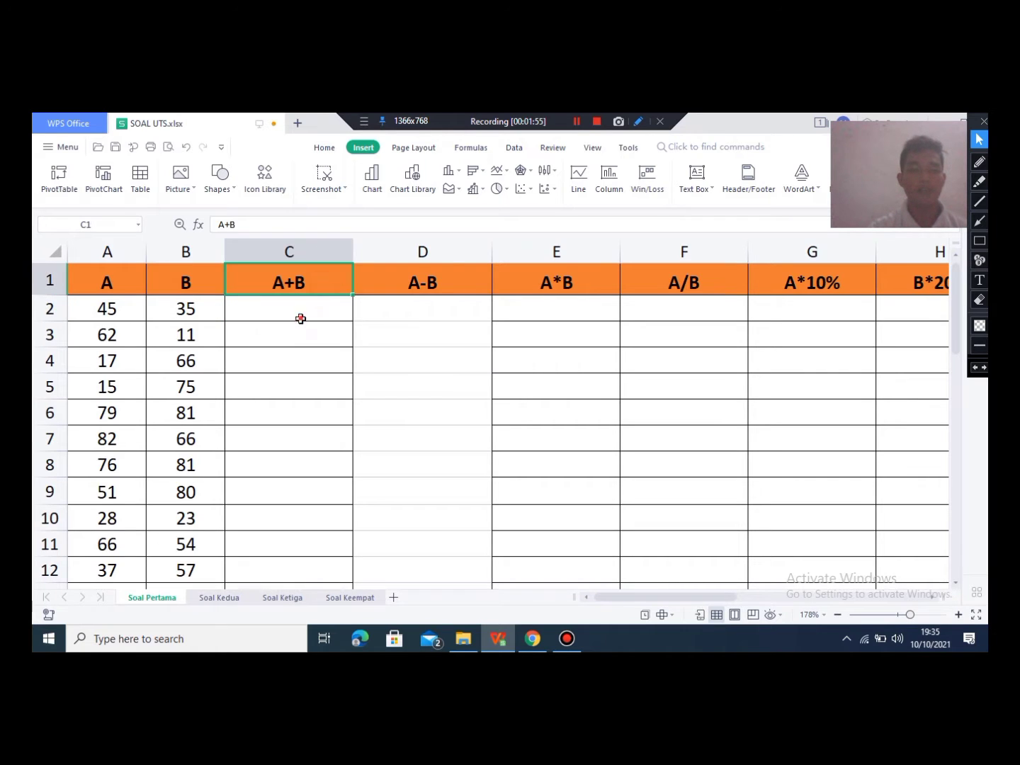
pyautogui.click(131, 312)
pyautogui.click(333, 315)
pyautogui.click(331, 289)
pyautogui.click(280, 339)
# Step: Enter the formula =A2+B2 in cell C2 to add the first pair of values
pyautogui.click(303, 305)
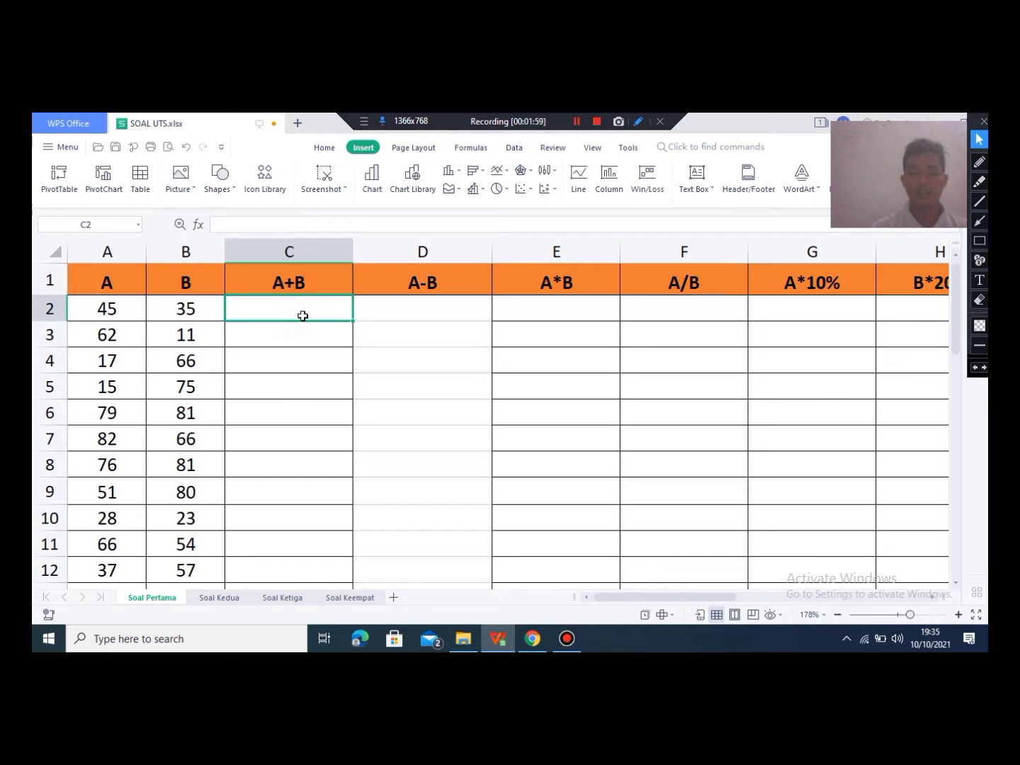
pyautogui.write('=')
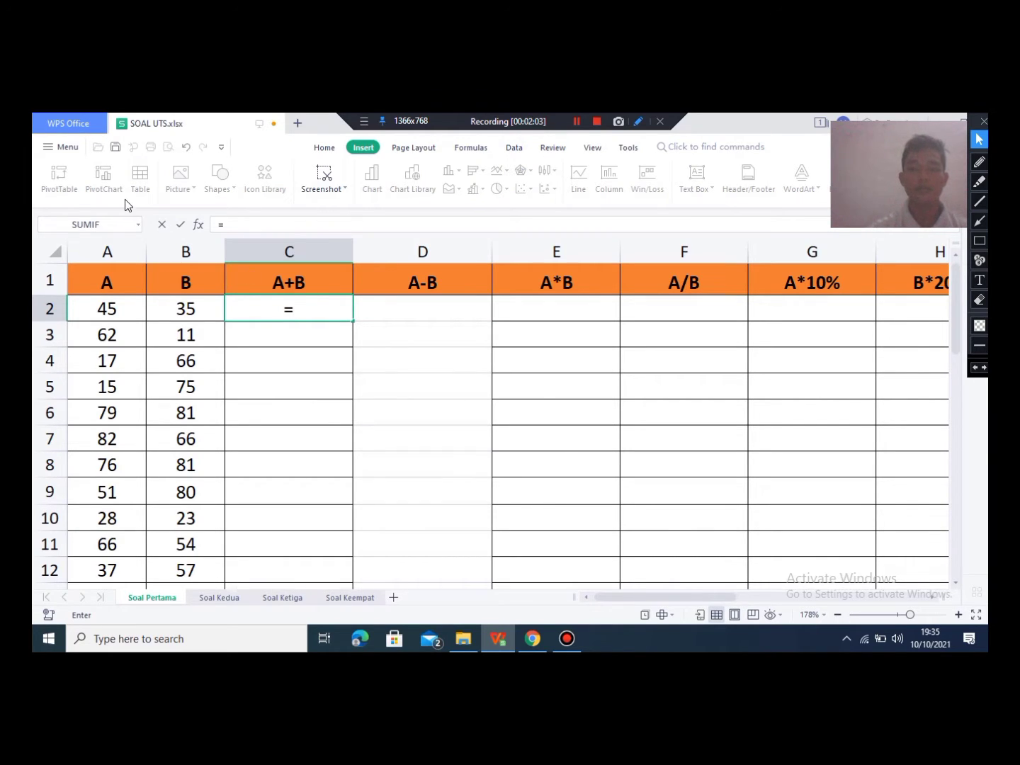
pyautogui.click(107, 309)
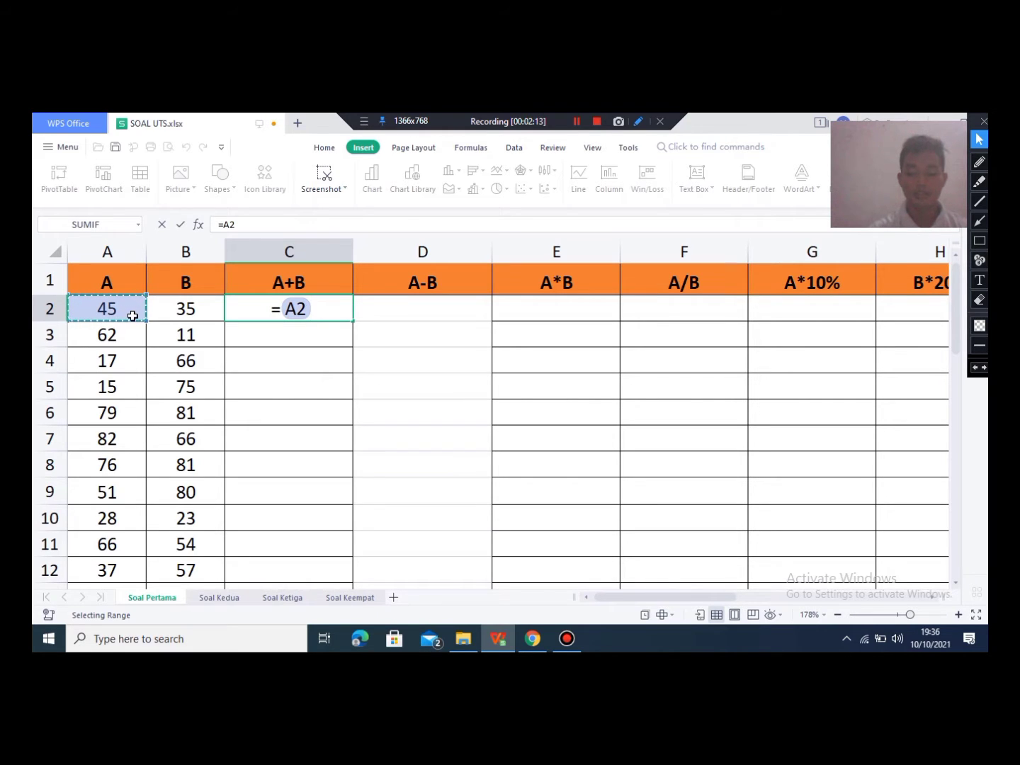
pyautogui.write('+')
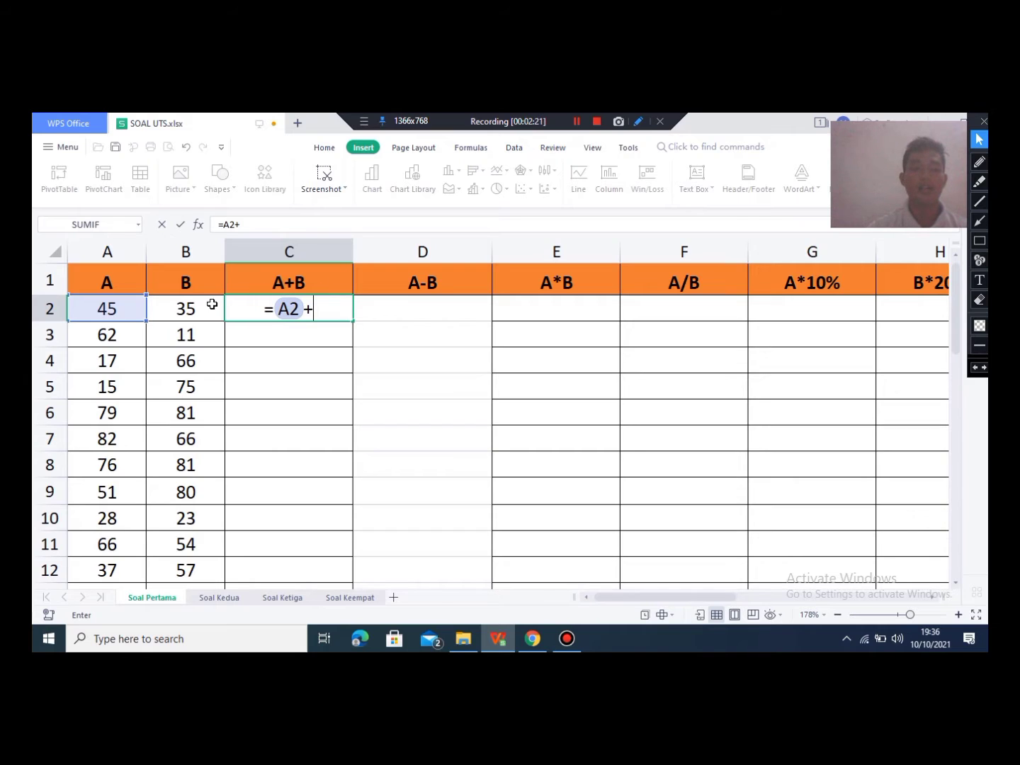
pyautogui.click(191, 309)
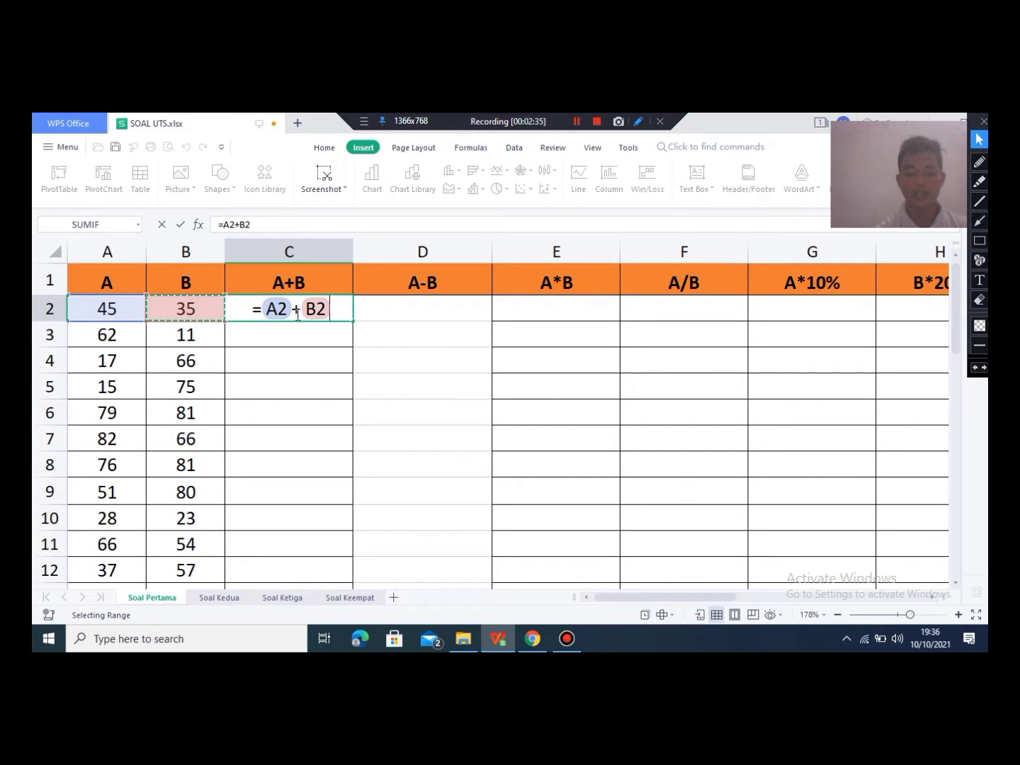
pyautogui.press('Return')
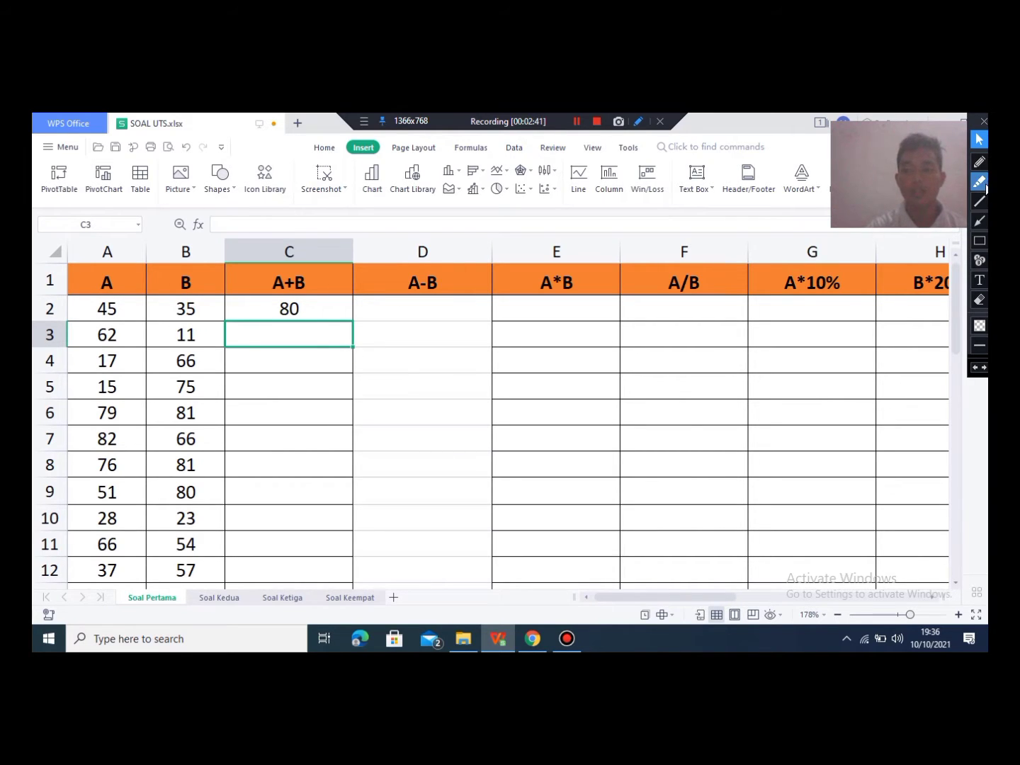
# Step: Circle the result in C2 with the red pen and underline the values in A2 and B2
pyautogui.click(979, 162)
pyautogui.moveTo(286, 294)
pyautogui.mouseDown()
pyautogui.moveTo(292, 326)
pyautogui.moveTo(325, 284)
pyautogui.moveTo(244, 304)
pyautogui.moveTo(301, 327)
pyautogui.mouseUp()
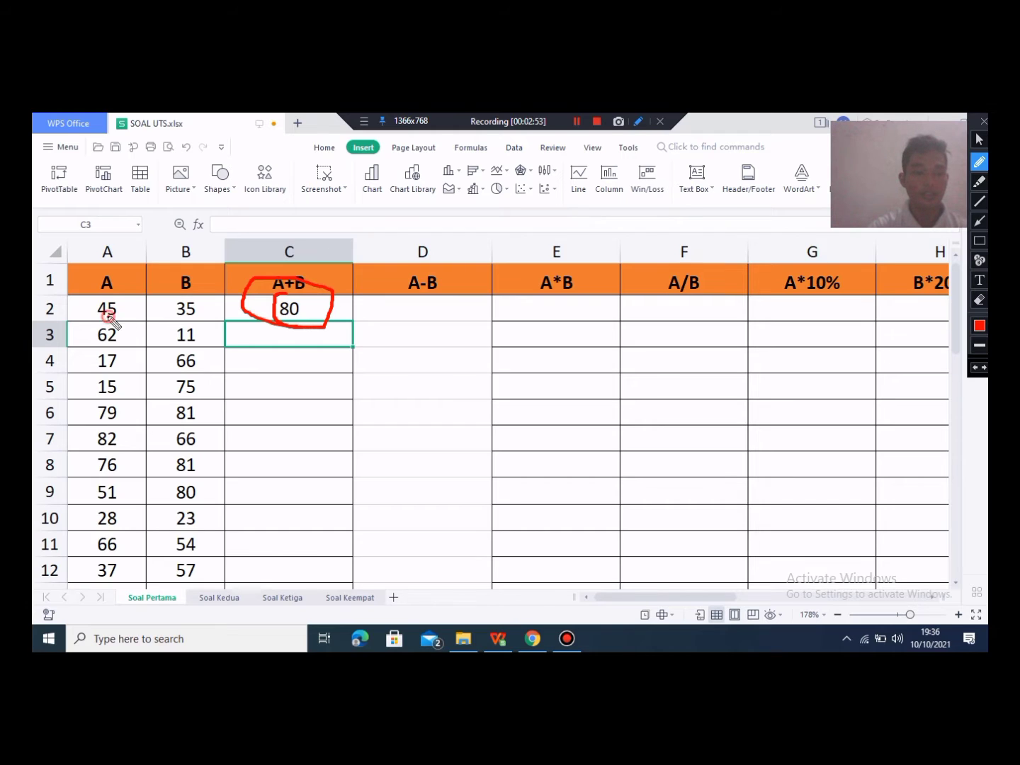
pyautogui.moveTo(108, 318); pyautogui.dragTo(204, 322)
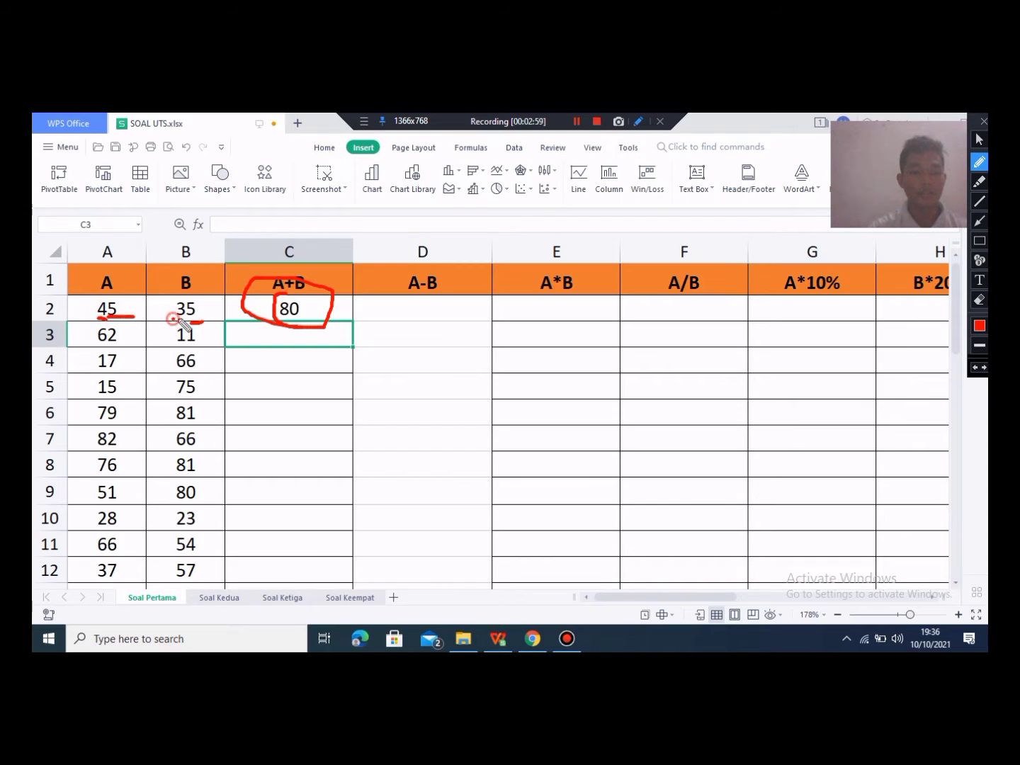
pyautogui.moveTo(96, 319); pyautogui.dragTo(203, 322)
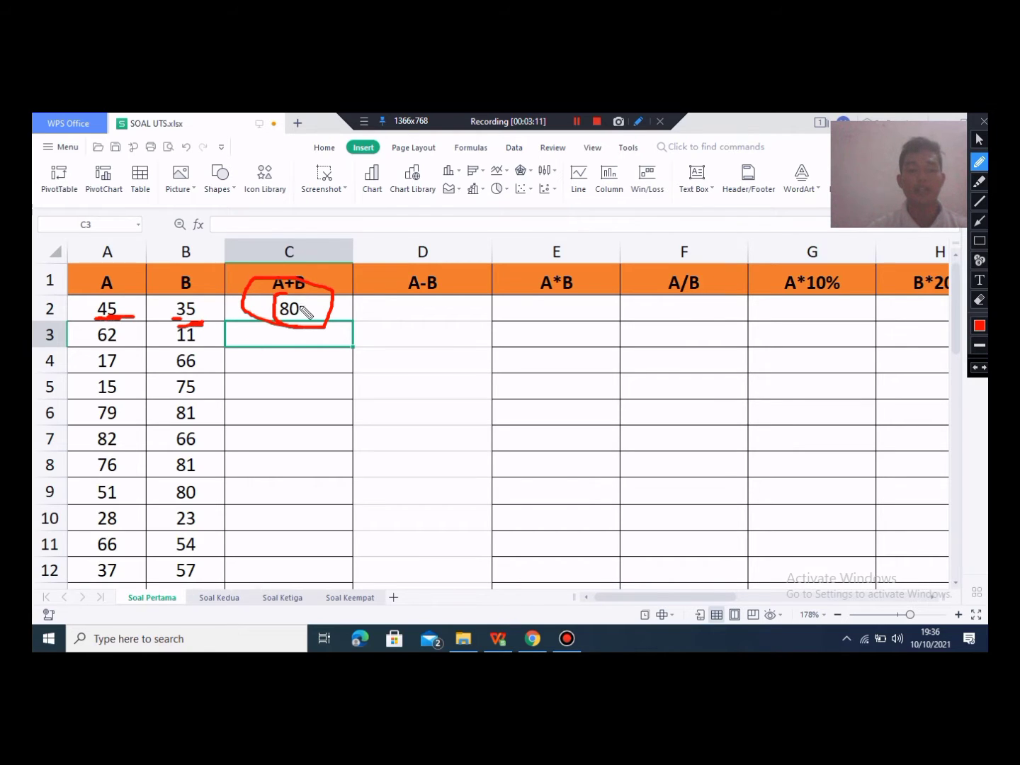
# Step: Erase the red pen marks around A2, B2 and C2 and return to the selection pointer
pyautogui.click(979, 300)
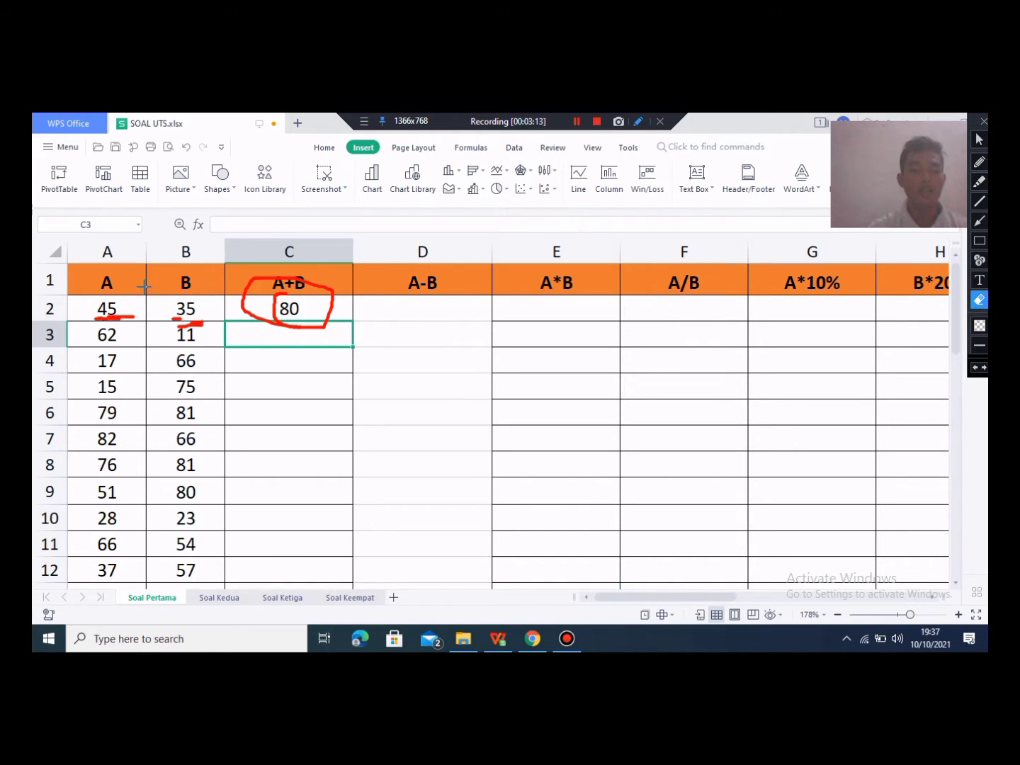
pyautogui.moveTo(63, 284)
pyautogui.mouseDown()
pyautogui.moveTo(361, 353)
pyautogui.moveTo(320, 339)
pyautogui.mouseUp()
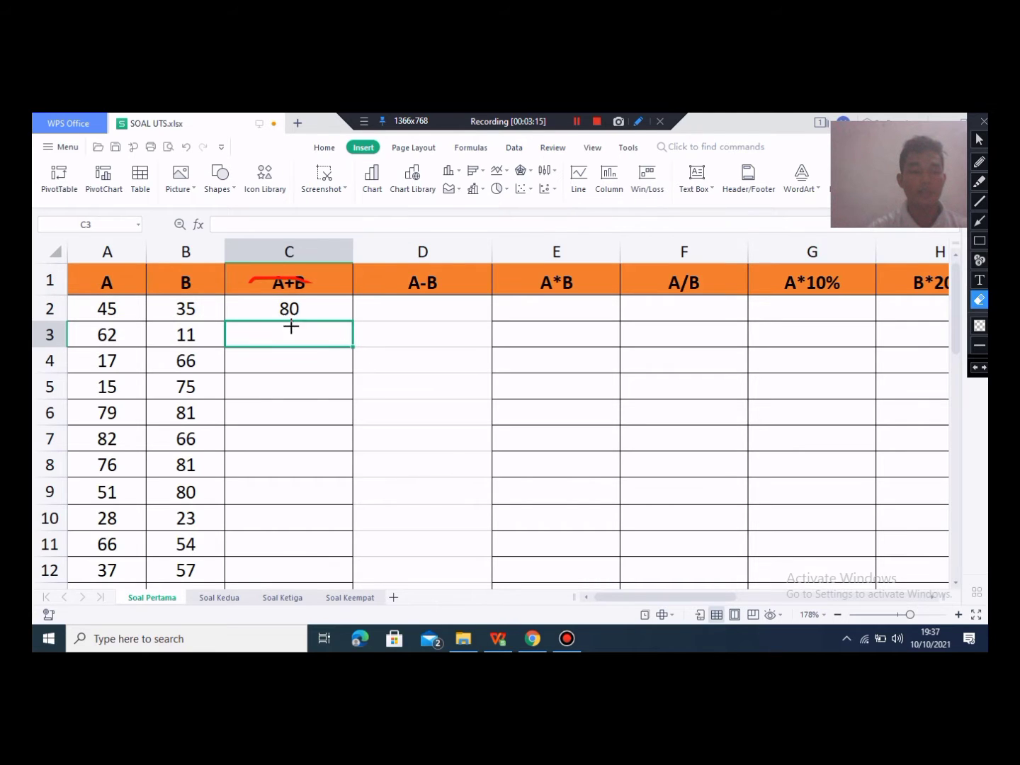
pyautogui.moveTo(297, 287)
pyautogui.mouseDown()
pyautogui.moveTo(283, 323)
pyautogui.moveTo(344, 329)
pyautogui.mouseUp()
pyautogui.click(980, 139)
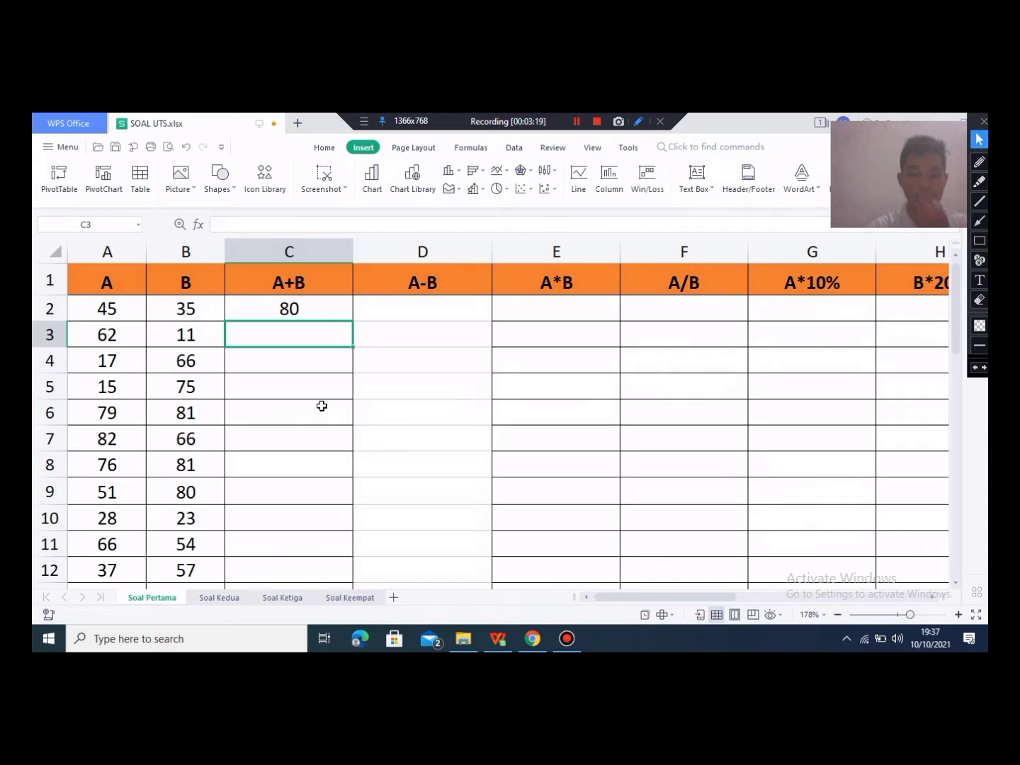
pyautogui.click(262, 342)
pyautogui.click(269, 380)
pyautogui.click(290, 414)
pyautogui.click(294, 469)
pyautogui.click(275, 380)
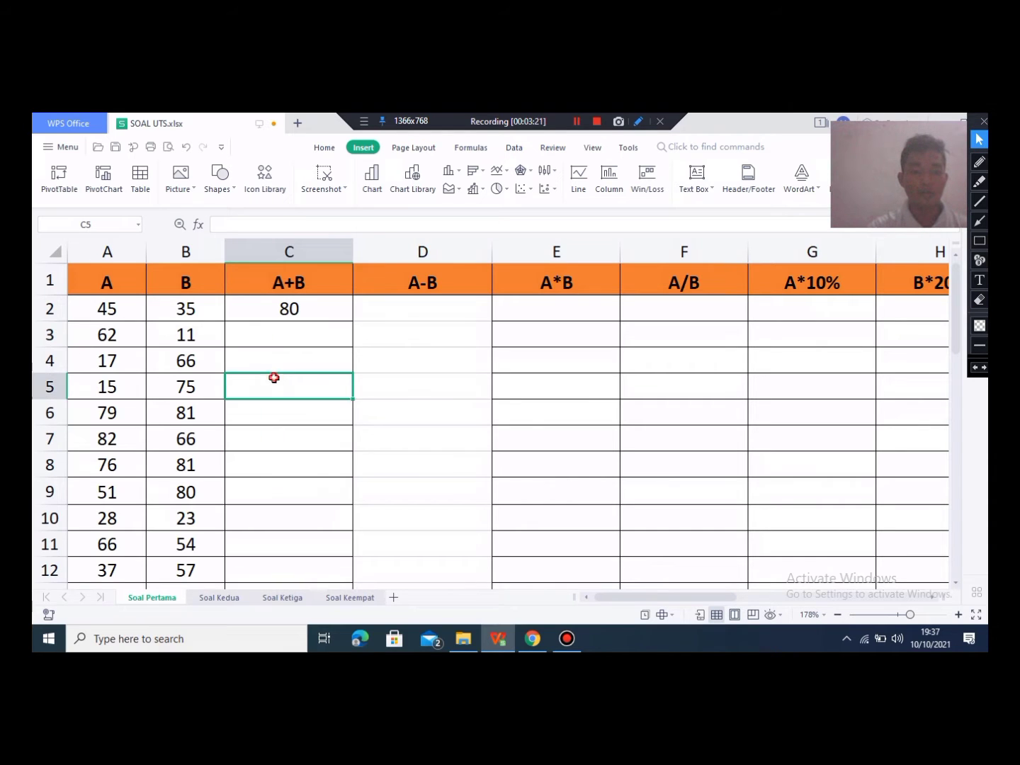
pyautogui.click(274, 345)
pyautogui.click(106, 340)
pyautogui.click(297, 337)
# Step: Fill the addition formula from C2 down the A+B column to C35
pyautogui.click(280, 301)
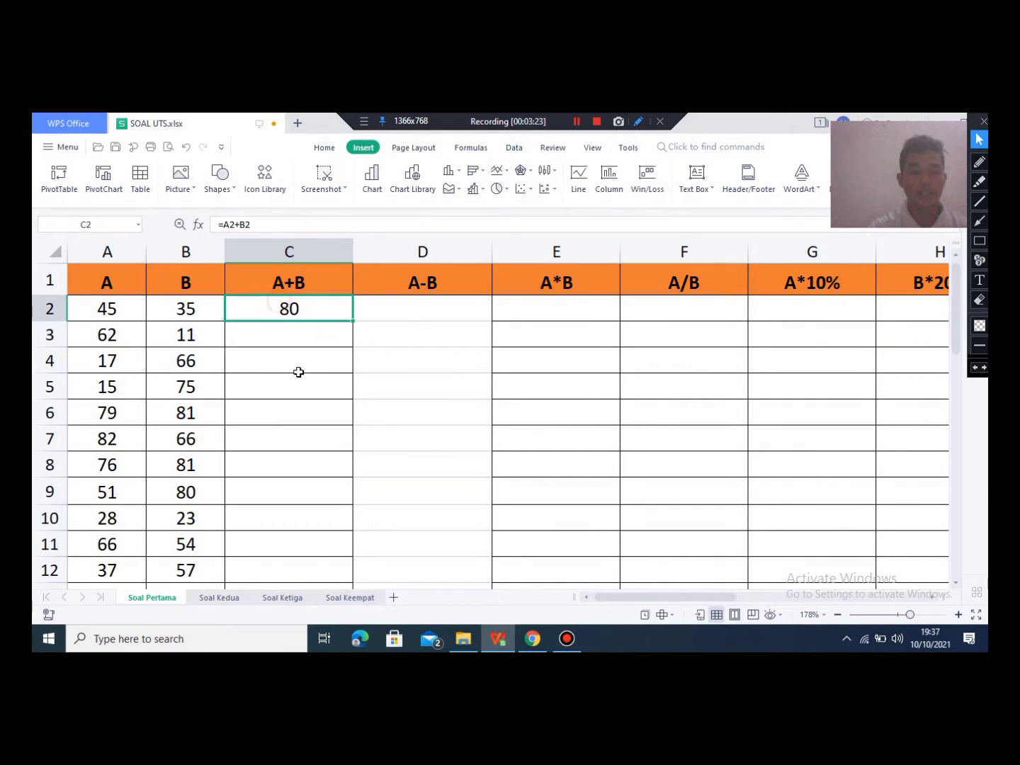
pyautogui.click(290, 331)
pyautogui.click(300, 316)
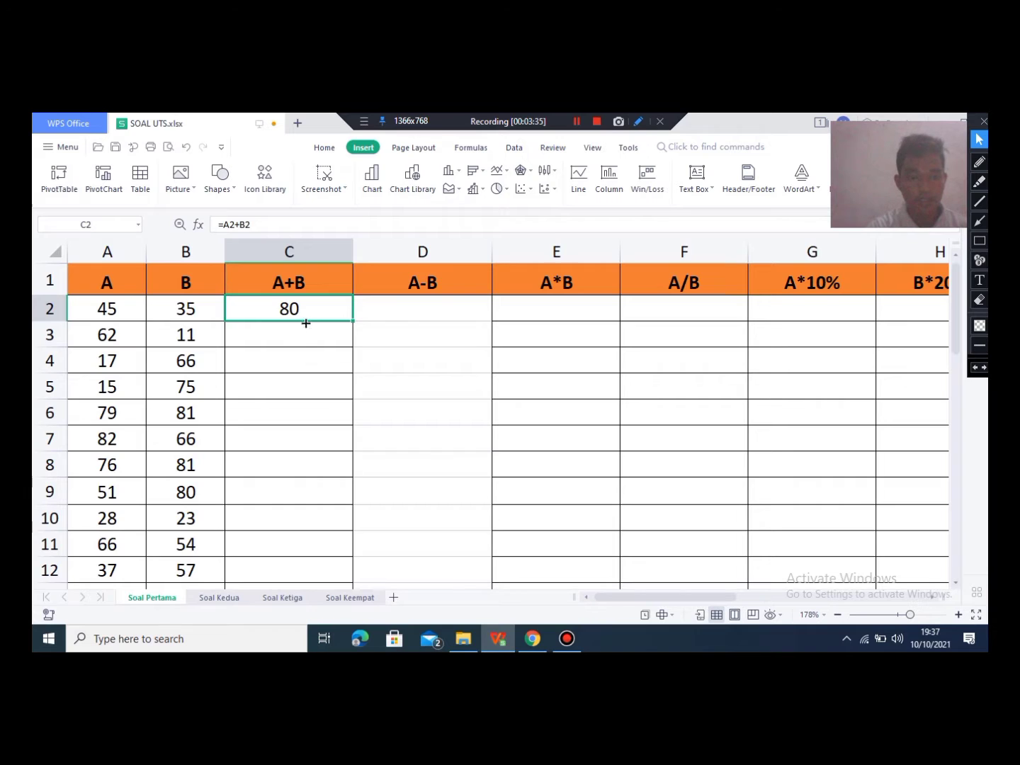
pyautogui.moveTo(328, 358); pyautogui.dragTo(332, 525)
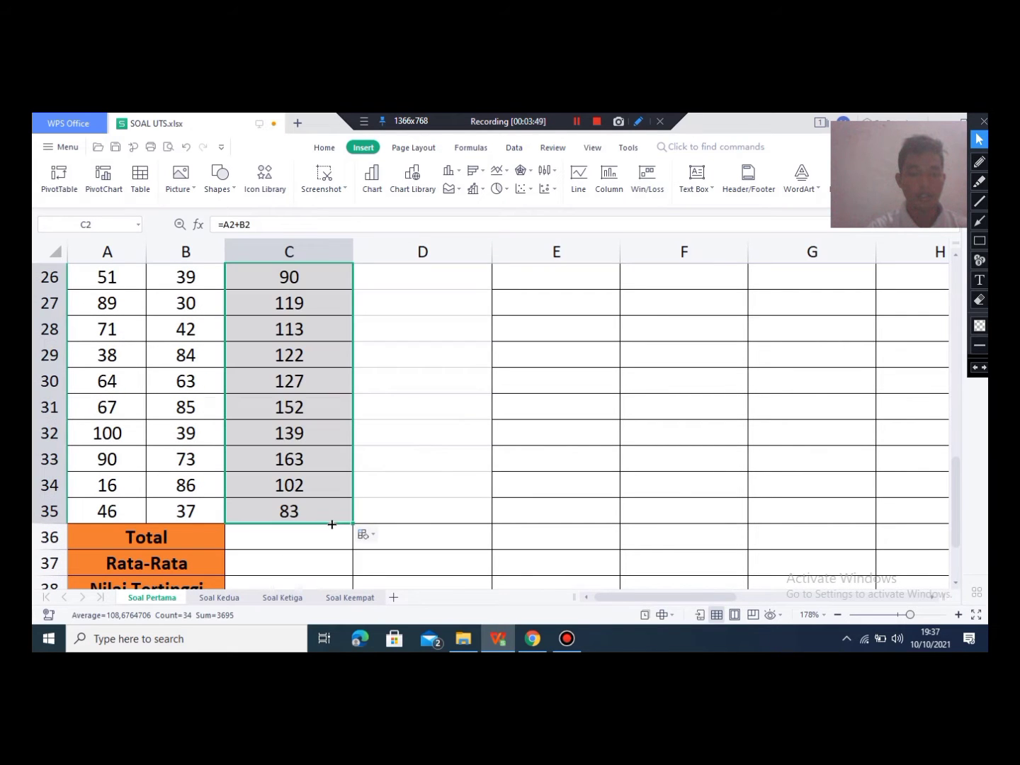
# Step: Review the filled sums in the A+B column from row 2 to row 35, then inspect the formula in C26
pyautogui.scroll(7, 319, 474)
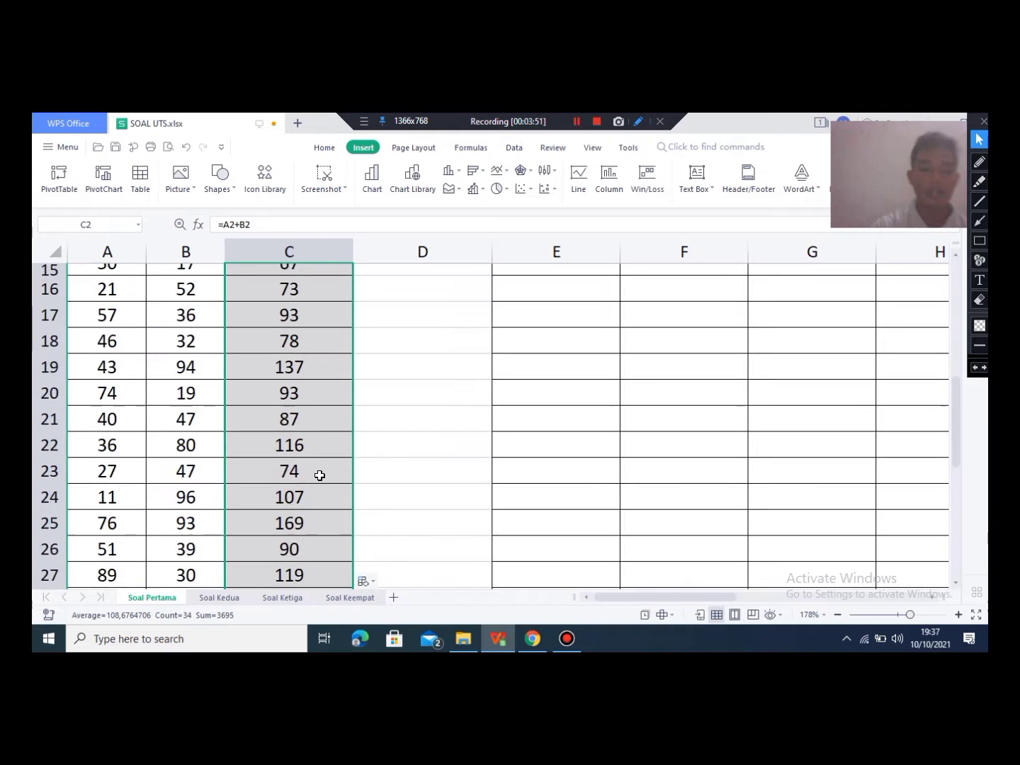
pyautogui.scroll(2, 450, 419)
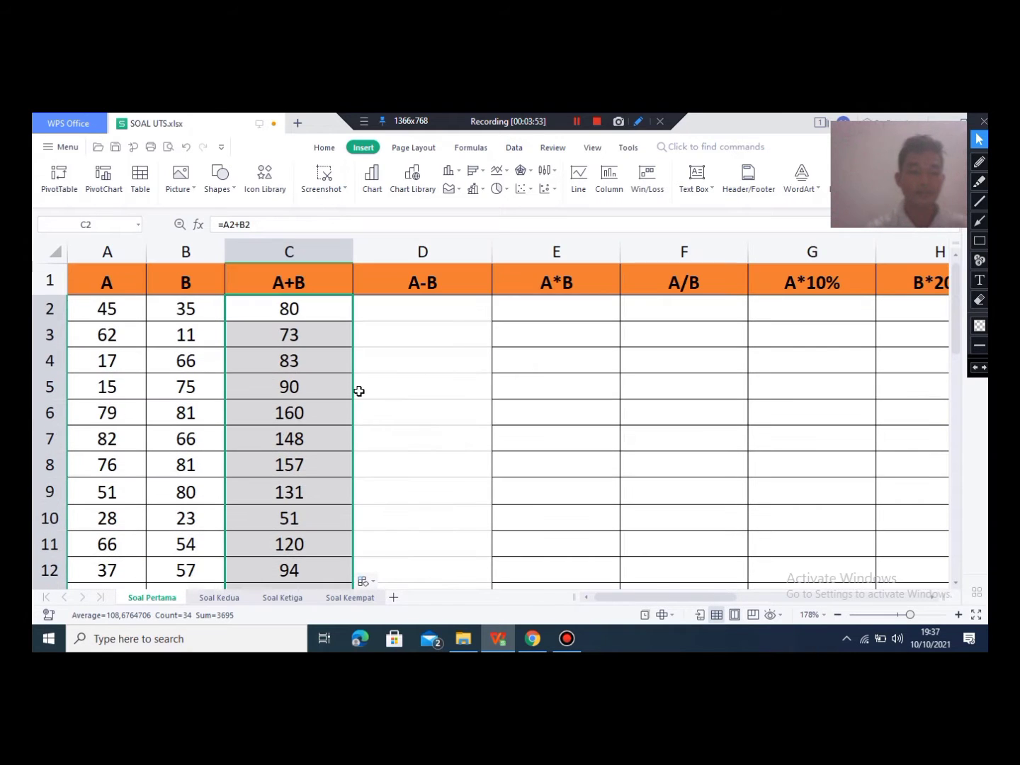
pyautogui.scroll(-3, 358, 389)
pyautogui.scroll(-2, 305, 411)
pyautogui.scroll(1, 305, 409)
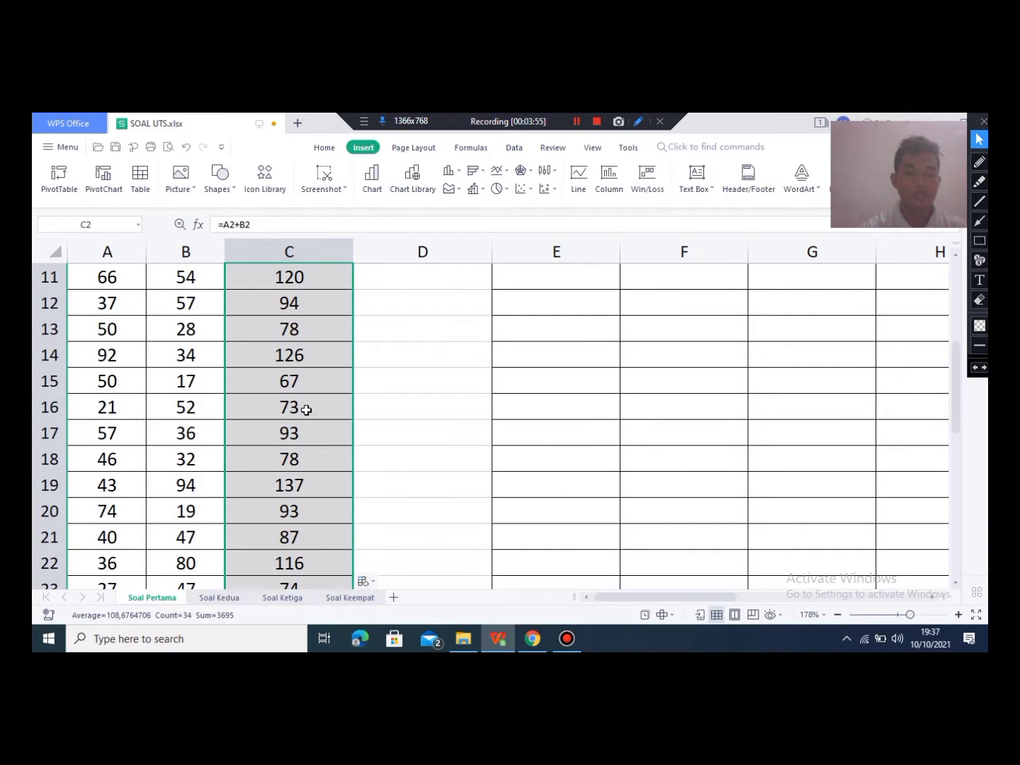
pyautogui.scroll(-3, 306, 407)
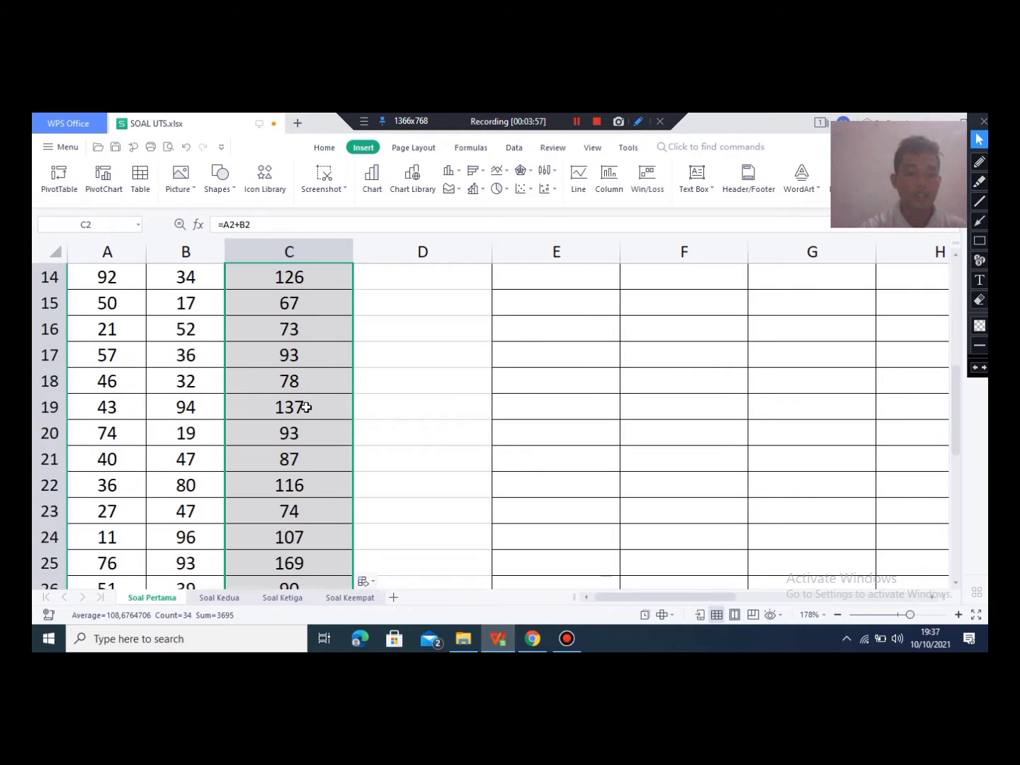
pyautogui.scroll(-1, 307, 411)
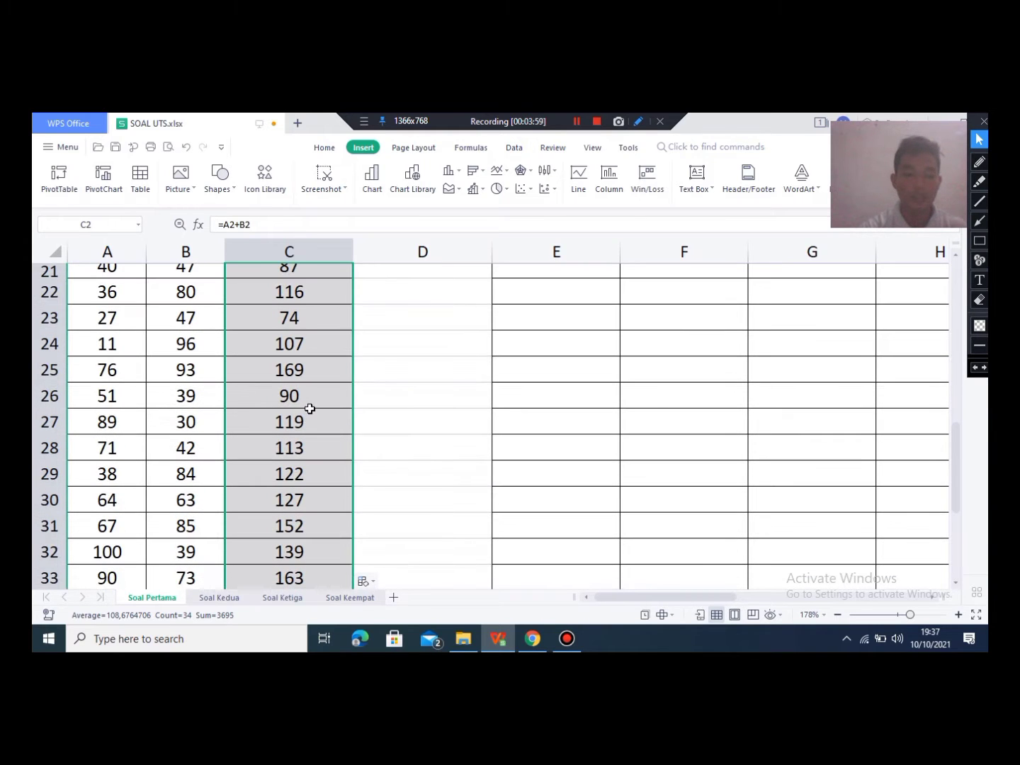
pyautogui.scroll(-1, 312, 417)
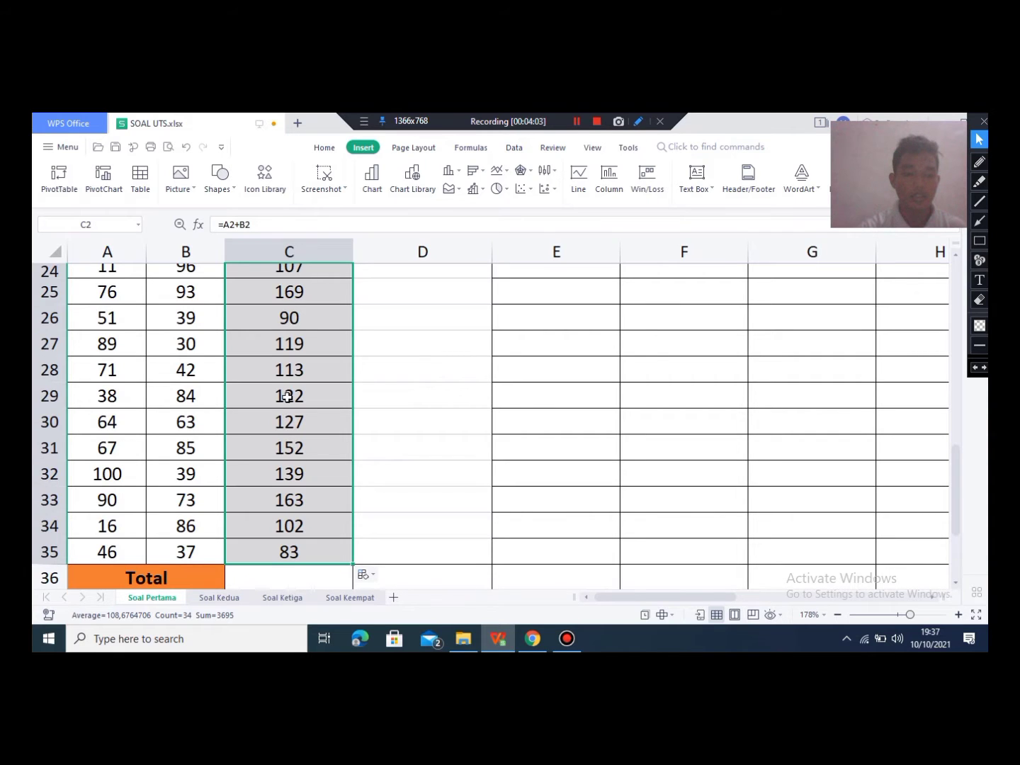
pyautogui.click(296, 318)
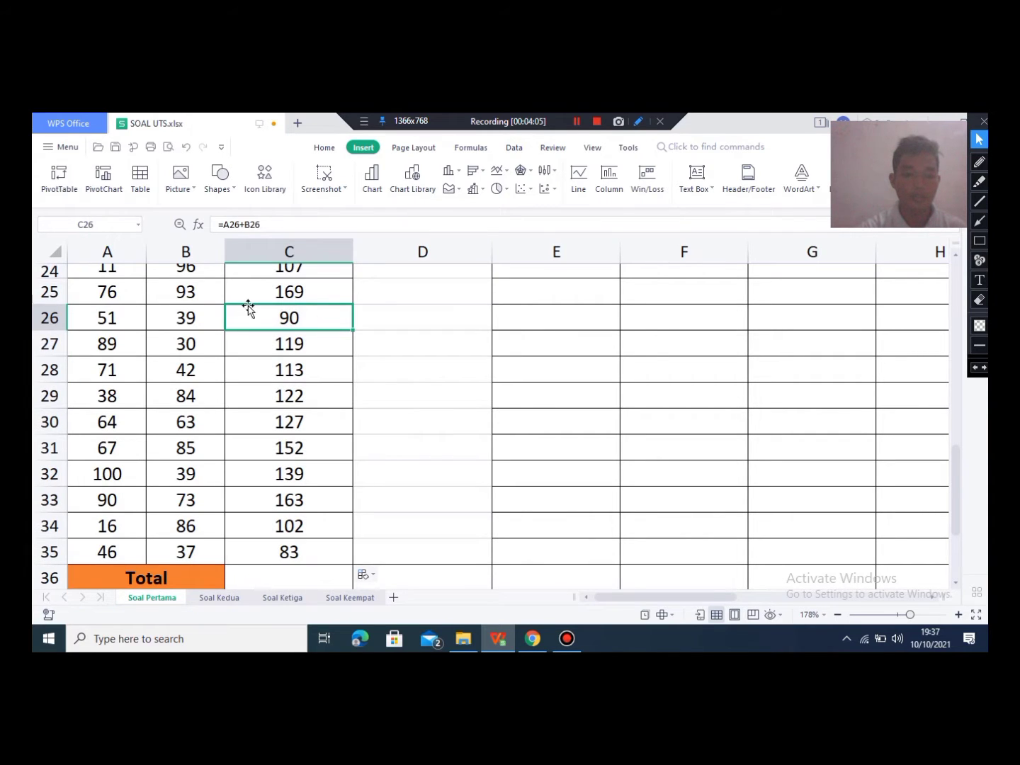
pyautogui.click(979, 162)
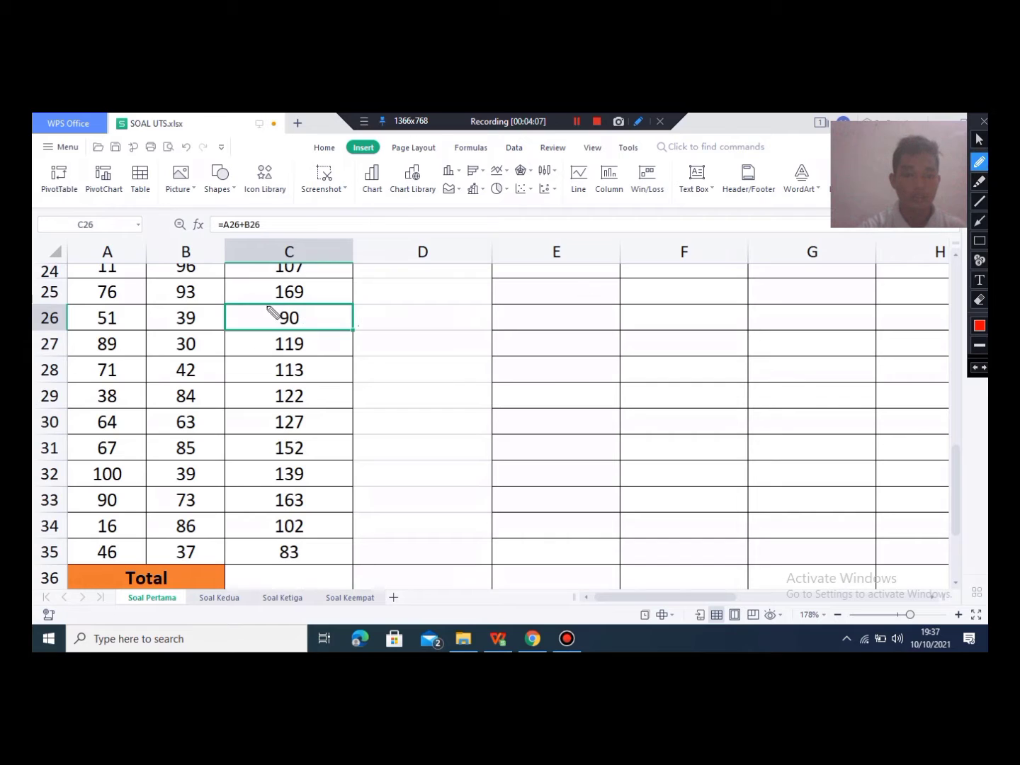
pyautogui.moveTo(260, 306); pyautogui.dragTo(318, 314)
pyautogui.click(980, 300)
pyautogui.moveTo(228, 299); pyautogui.dragTo(312, 315)
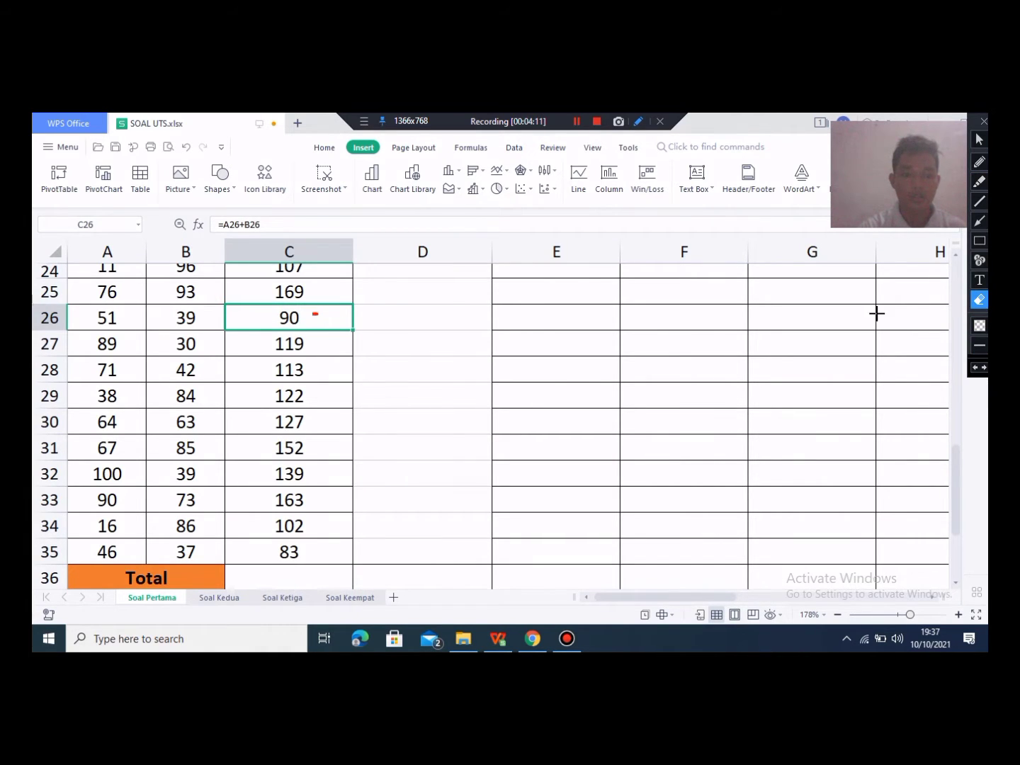
# Step: Circle the C26 result in red pen, underline and link the values in A26 and B26, and write 10 beside them in column D
pyautogui.click(979, 162)
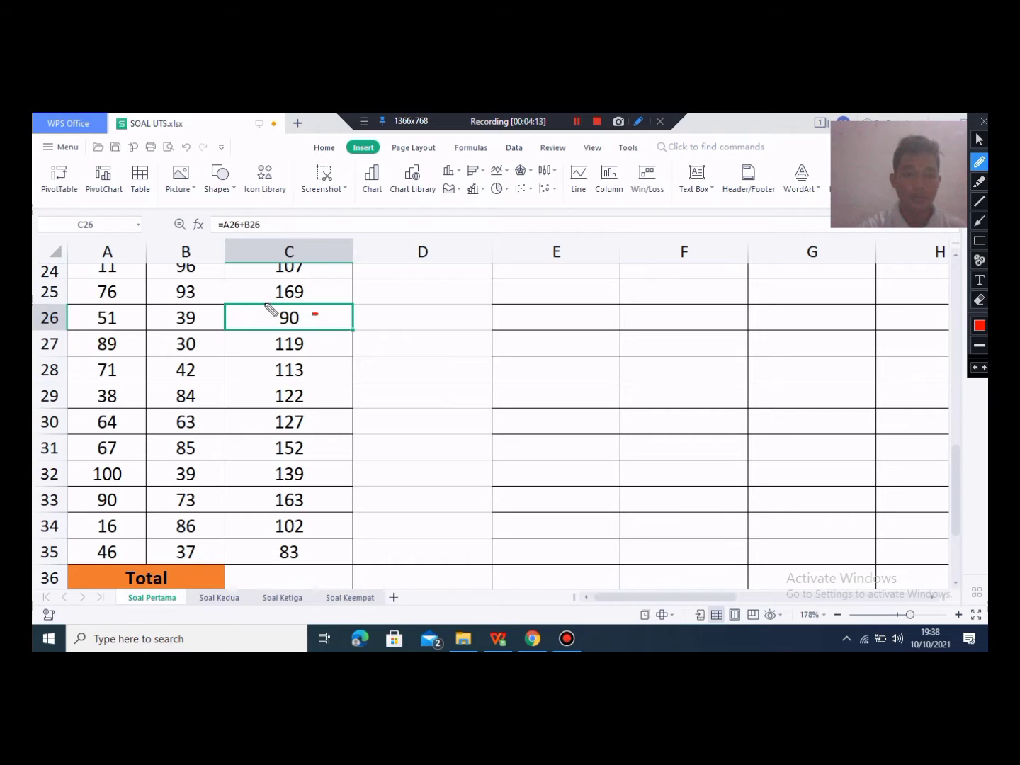
pyautogui.moveTo(307, 315)
pyautogui.mouseDown()
pyautogui.moveTo(336, 330)
pyautogui.moveTo(245, 339)
pyautogui.moveTo(293, 312)
pyautogui.mouseUp()
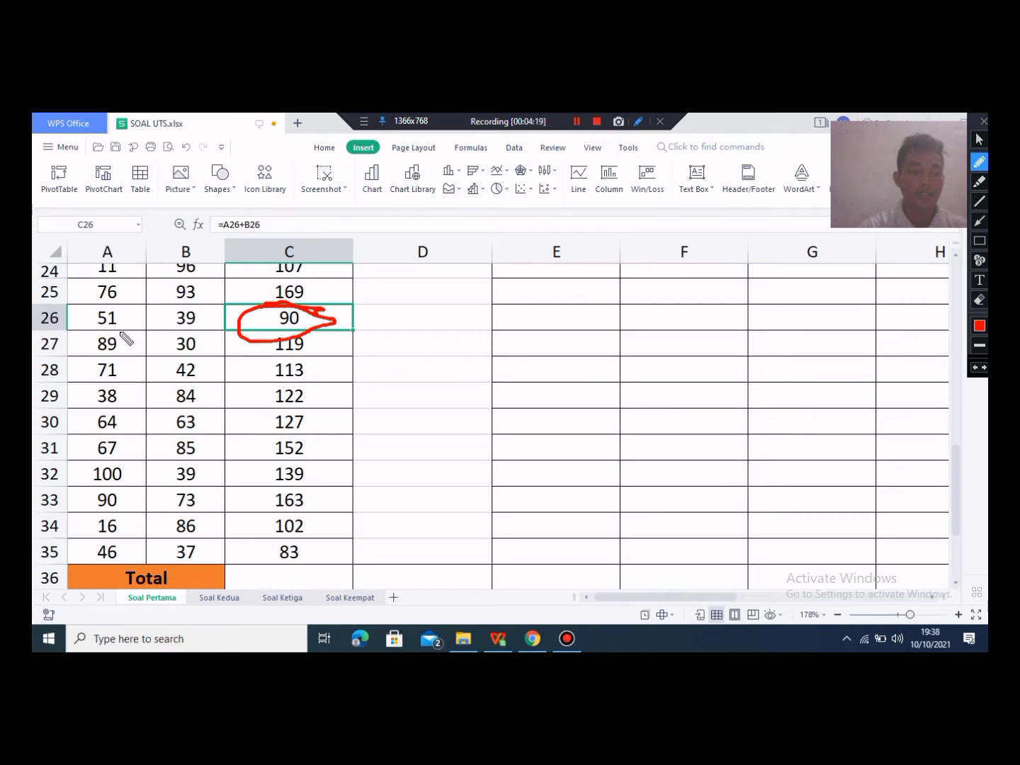
pyautogui.moveTo(98, 328); pyautogui.dragTo(226, 327)
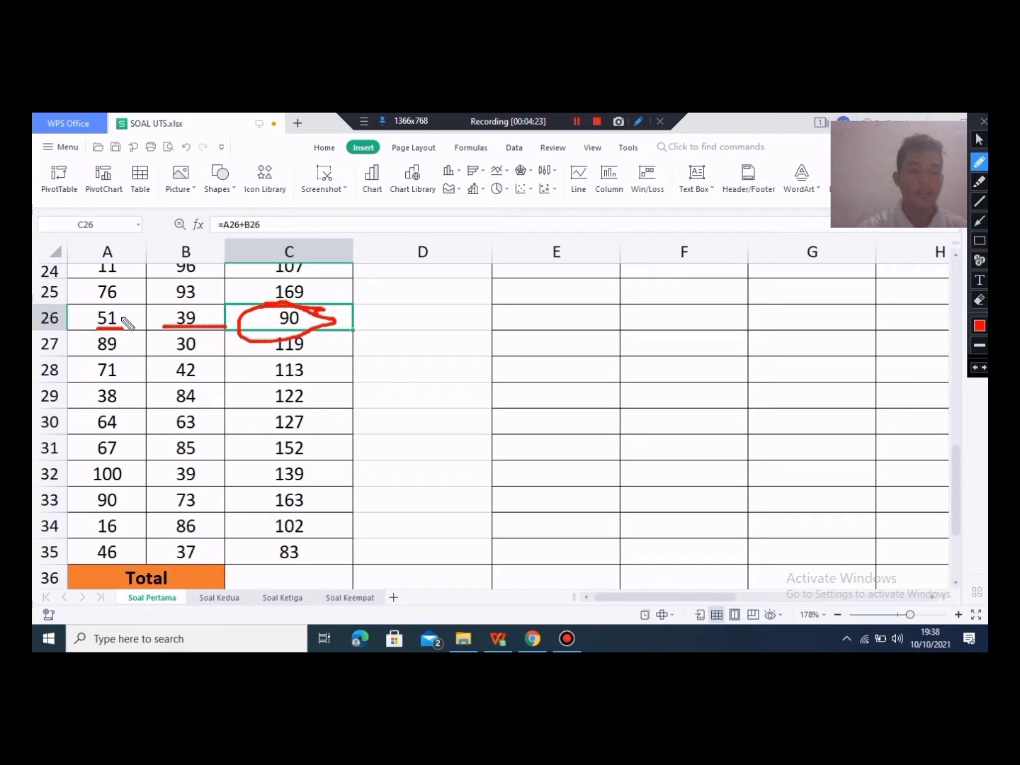
pyautogui.moveTo(117, 312); pyautogui.dragTo(190, 303)
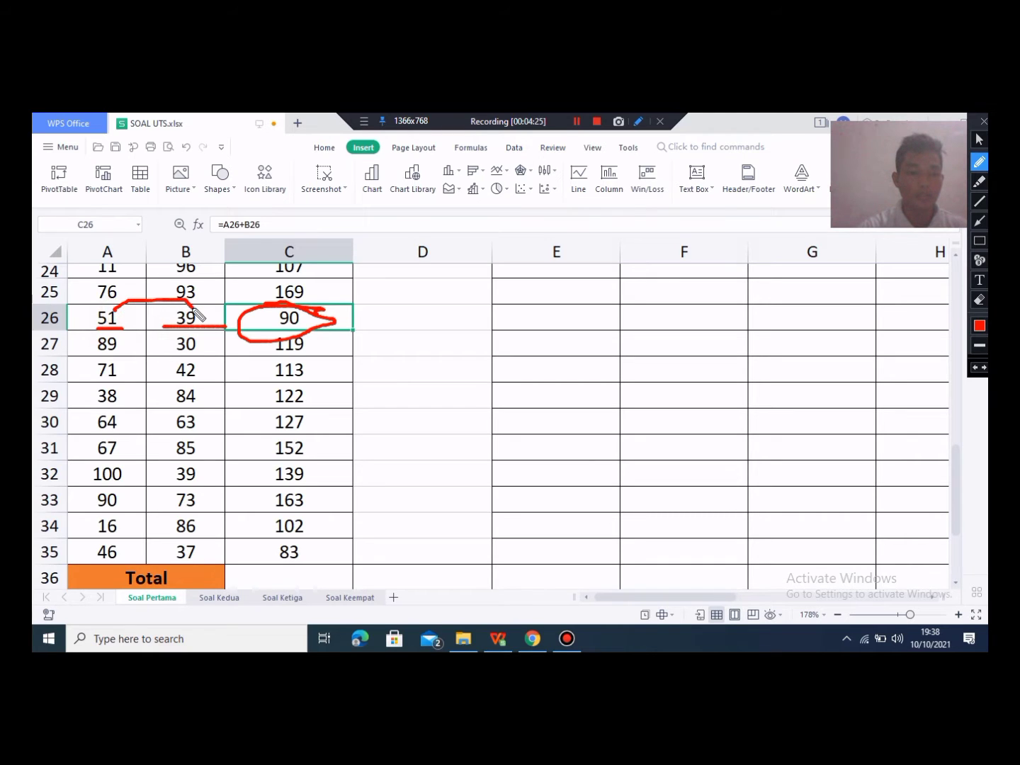
pyautogui.moveTo(383, 299)
pyautogui.mouseDown()
pyautogui.moveTo(384, 347)
pyautogui.moveTo(411, 365)
pyautogui.moveTo(425, 320)
pyautogui.mouseUp()
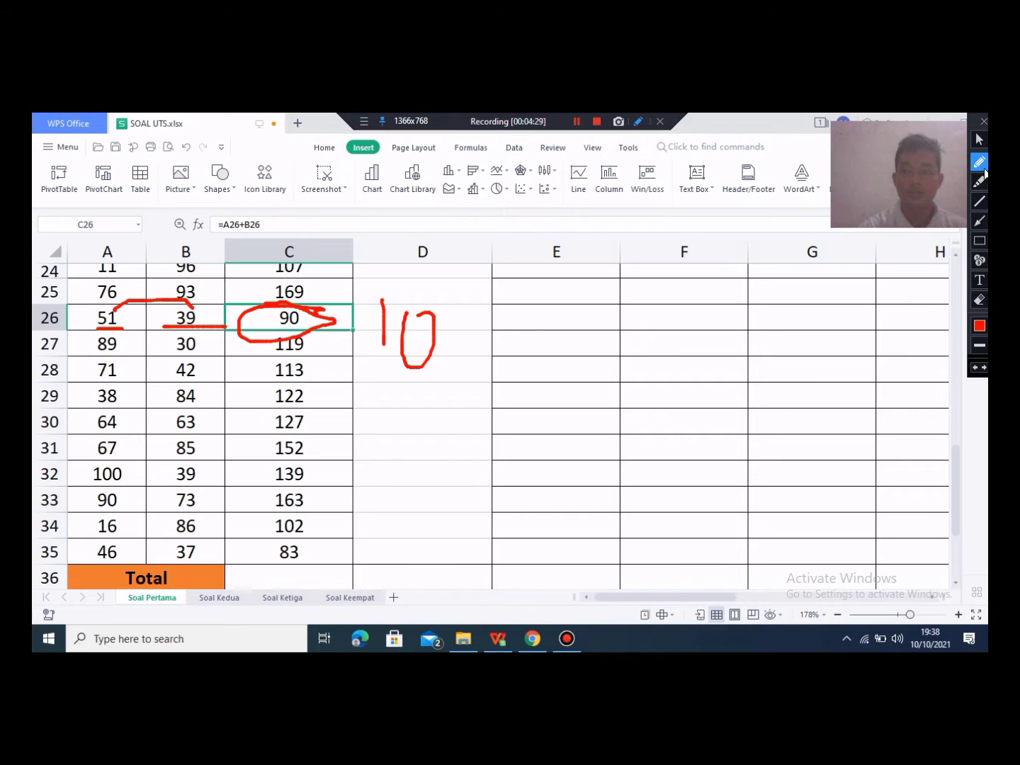
# Step: Erase the red circle around C26, the link to B26 and the handwritten 10 in column D
pyautogui.click(979, 220)
pyautogui.click(981, 299)
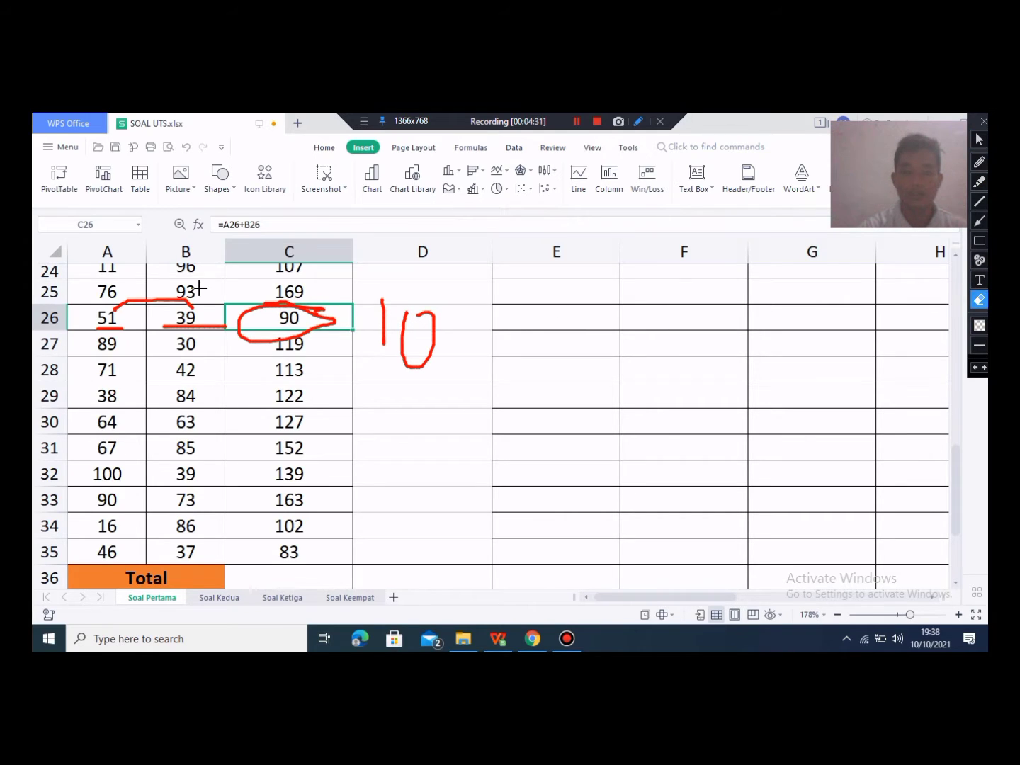
pyautogui.moveTo(110, 287)
pyautogui.mouseDown()
pyautogui.moveTo(446, 384)
pyautogui.moveTo(538, 335)
pyautogui.mouseUp()
# Step: Handwrite 51 above 39 in red pen in column D, with a sum line below and a bracket beside the numbers
pyautogui.click(979, 163)
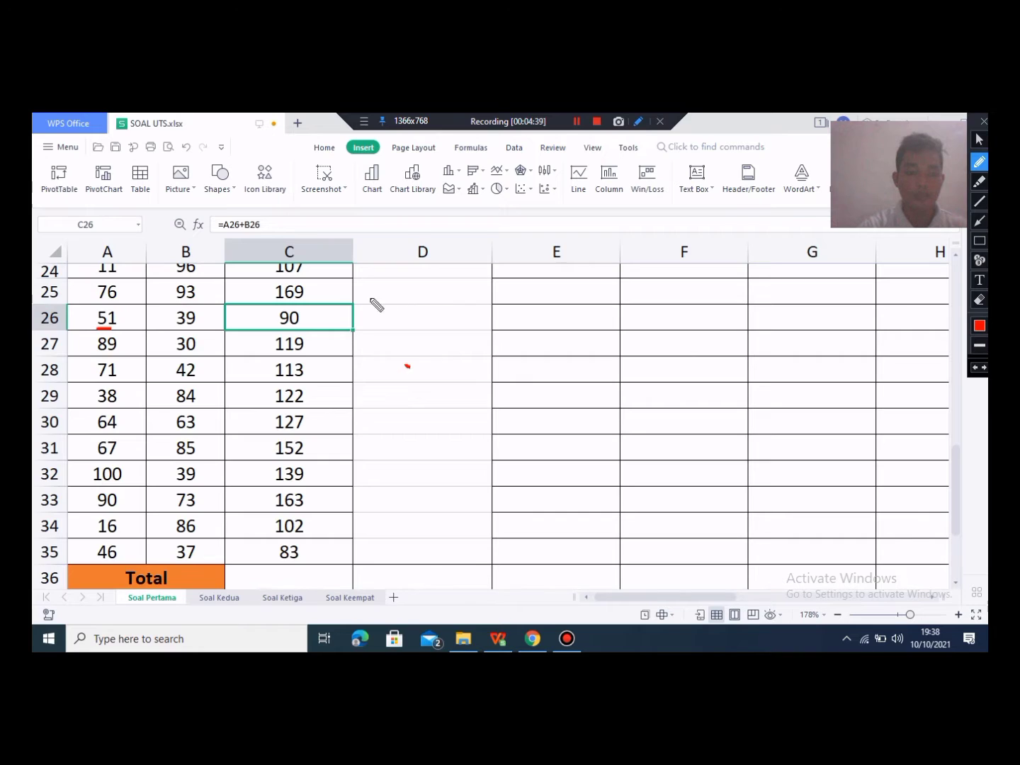
pyautogui.moveTo(413, 293); pyautogui.dragTo(401, 293)
pyautogui.moveTo(435, 290); pyautogui.dragTo(442, 314)
pyautogui.moveTo(411, 327)
pyautogui.mouseDown()
pyautogui.moveTo(423, 344)
pyautogui.moveTo(399, 365)
pyautogui.moveTo(440, 352)
pyautogui.moveTo(462, 359)
pyautogui.moveTo(430, 377)
pyautogui.mouseUp()
pyautogui.moveTo(365, 405); pyautogui.dragTo(570, 433)
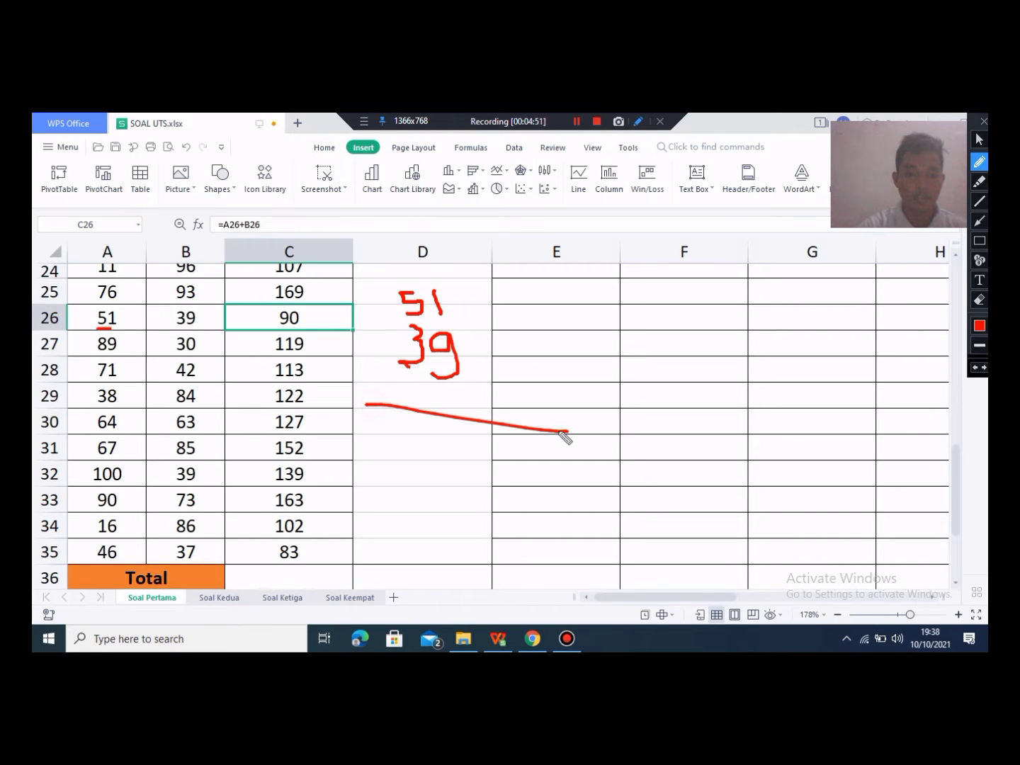
pyautogui.moveTo(454, 295)
pyautogui.mouseDown()
pyautogui.moveTo(486, 338)
pyautogui.moveTo(471, 366)
pyautogui.mouseUp()
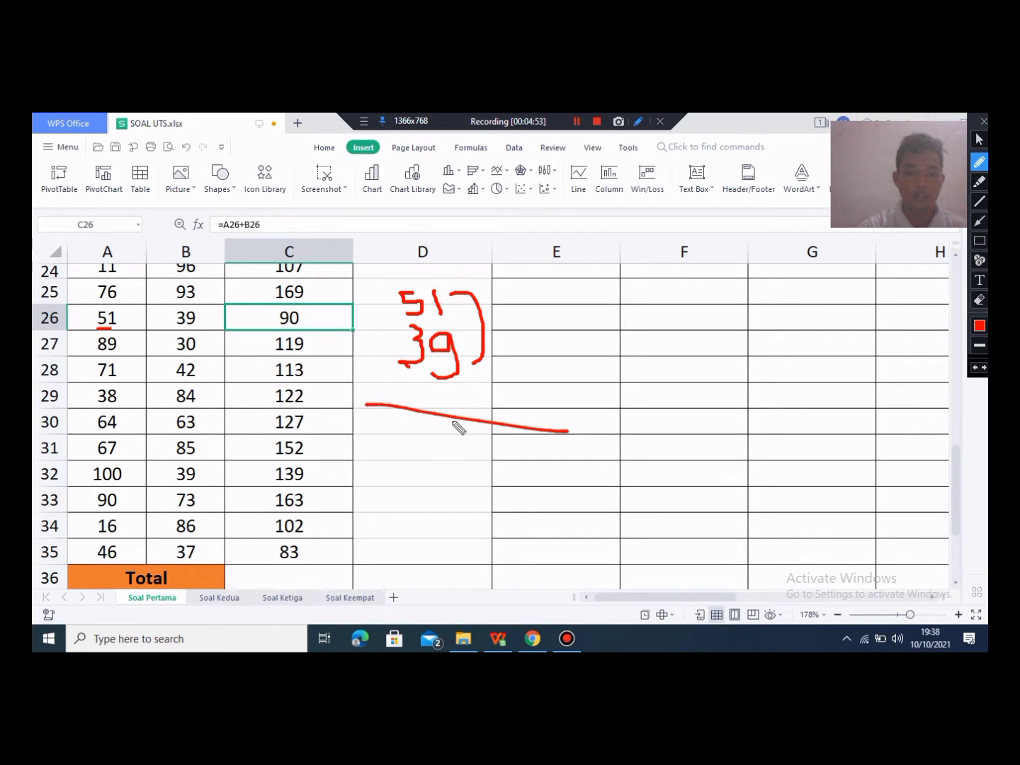
# Step: Complete the handwritten addition with a plus sign, a carried 1 and the answer 90 below the line
pyautogui.moveTo(593, 419)
pyautogui.mouseDown()
pyautogui.moveTo(593, 445)
pyautogui.moveTo(605, 433)
pyautogui.mouseUp()
pyautogui.moveTo(453, 430)
pyautogui.mouseDown()
pyautogui.moveTo(443, 449)
pyautogui.moveTo(451, 433)
pyautogui.mouseUp()
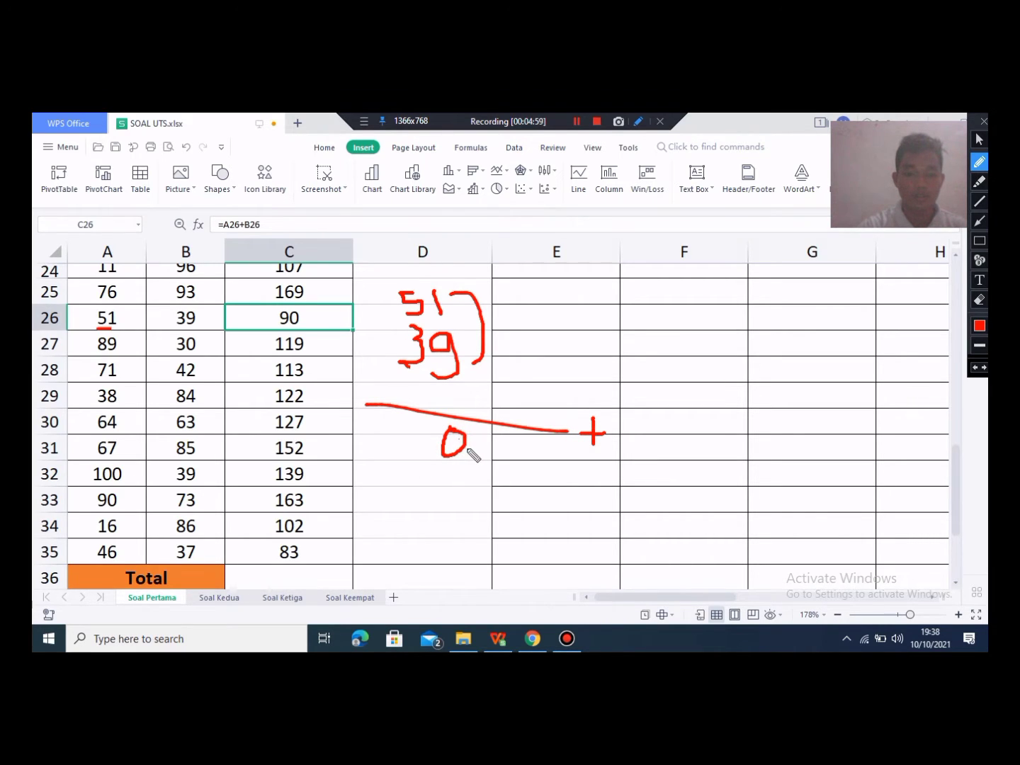
pyautogui.moveTo(394, 261); pyautogui.dragTo(397, 273)
pyautogui.moveTo(420, 424)
pyautogui.mouseDown()
pyautogui.moveTo(405, 439)
pyautogui.moveTo(430, 422)
pyautogui.moveTo(399, 484)
pyautogui.mouseUp()
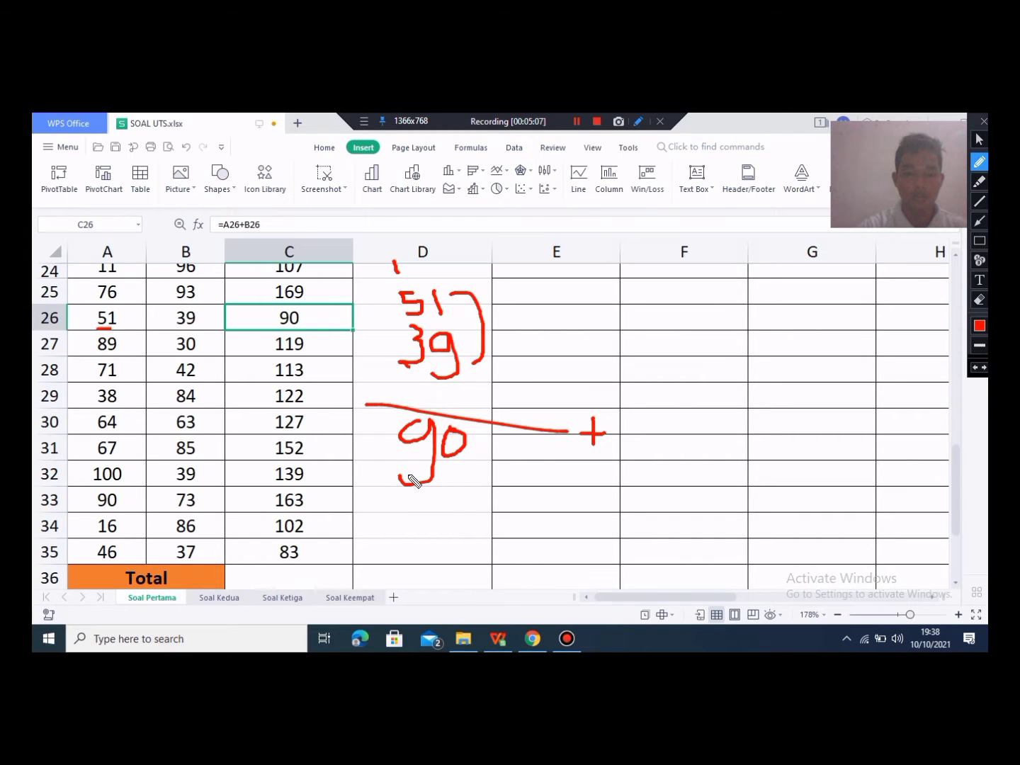
# Step: Erase the handwritten addition and the underline below A26, and return to the selection pointer
pyautogui.click(981, 300)
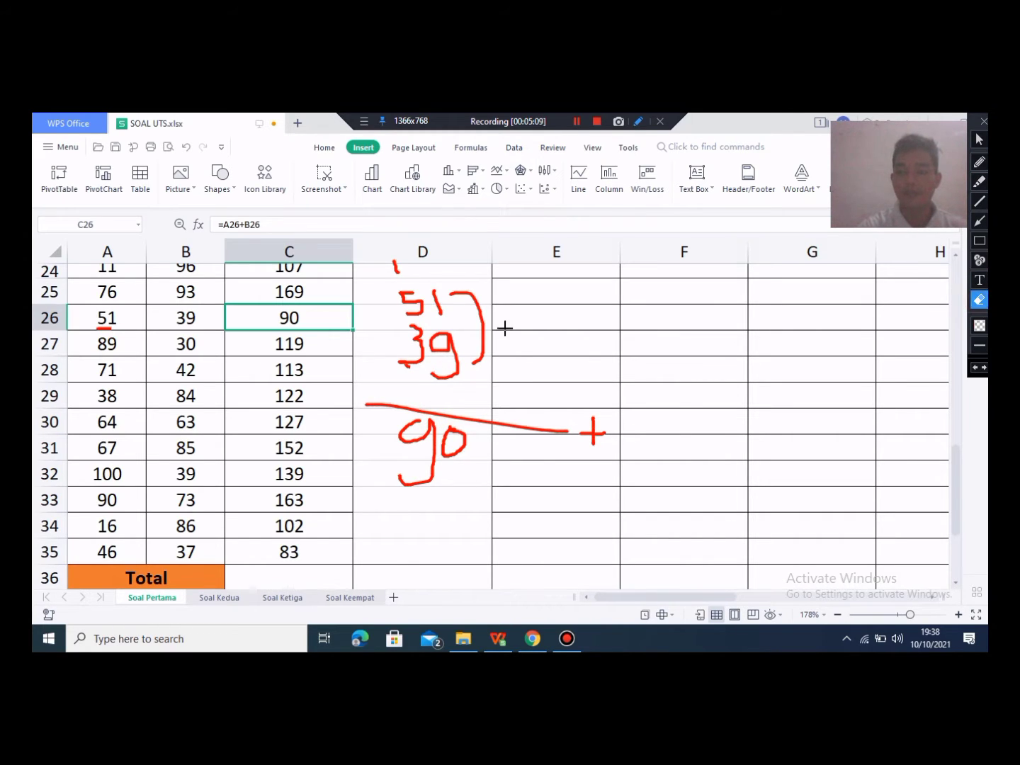
pyautogui.moveTo(376, 268)
pyautogui.mouseDown()
pyautogui.moveTo(458, 386)
pyautogui.moveTo(596, 486)
pyautogui.mouseUp()
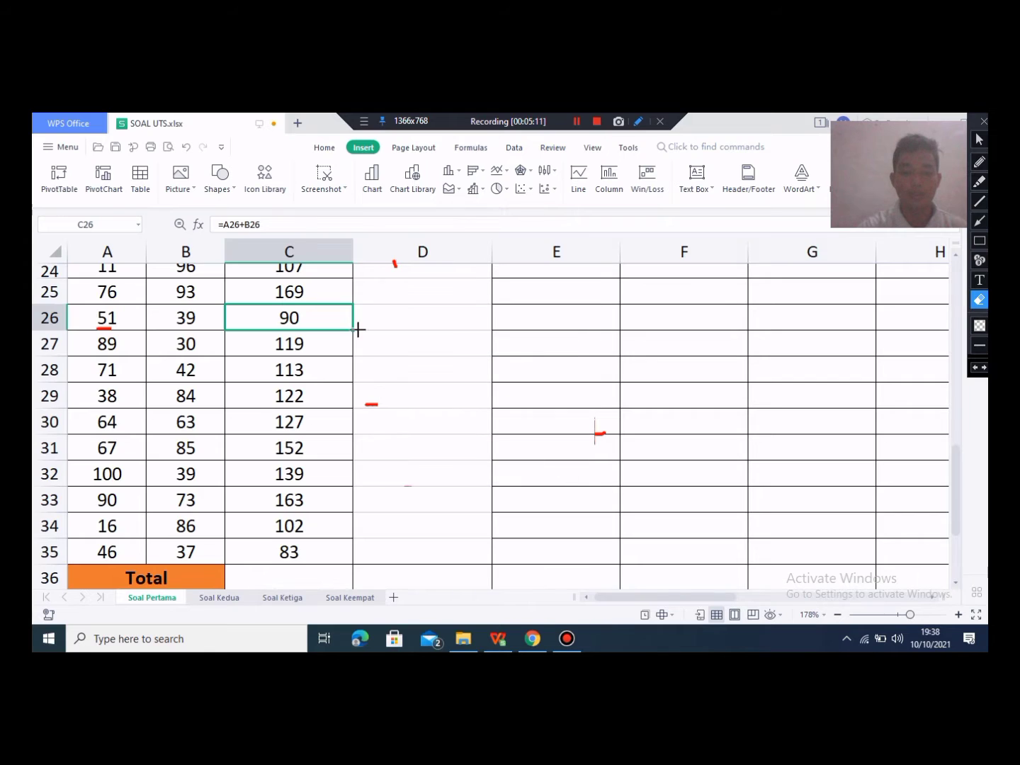
pyautogui.moveTo(362, 253); pyautogui.dragTo(616, 448)
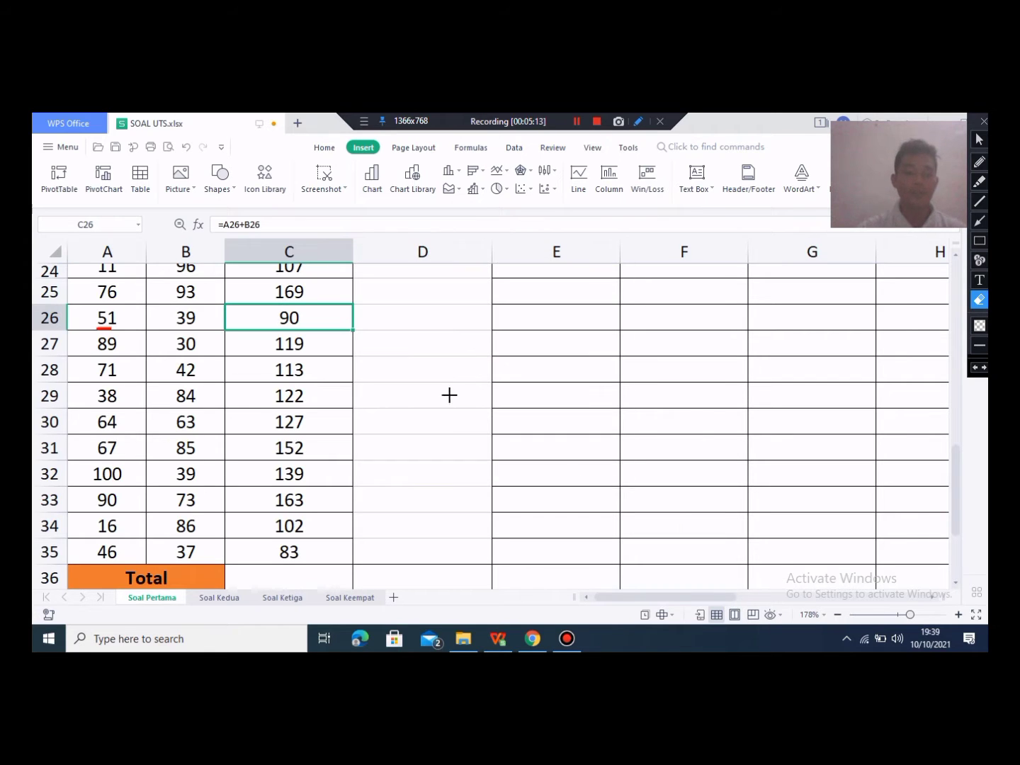
pyautogui.moveTo(57, 285); pyautogui.dragTo(151, 377)
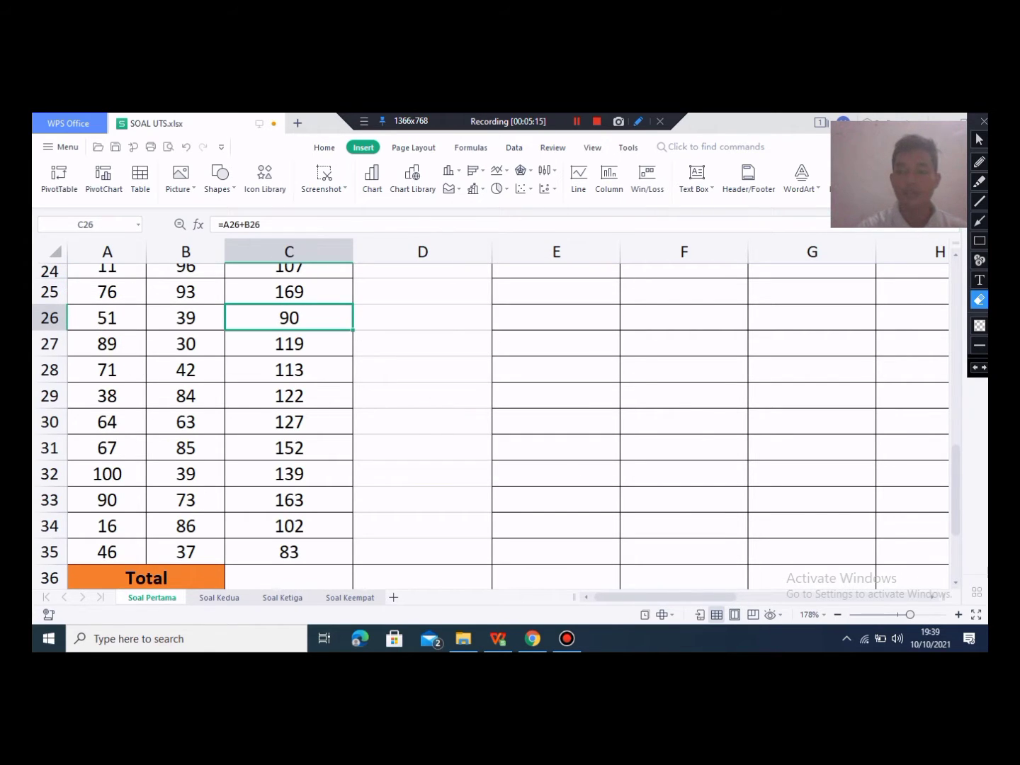
pyautogui.click(979, 139)
pyautogui.scroll(4, 494, 365)
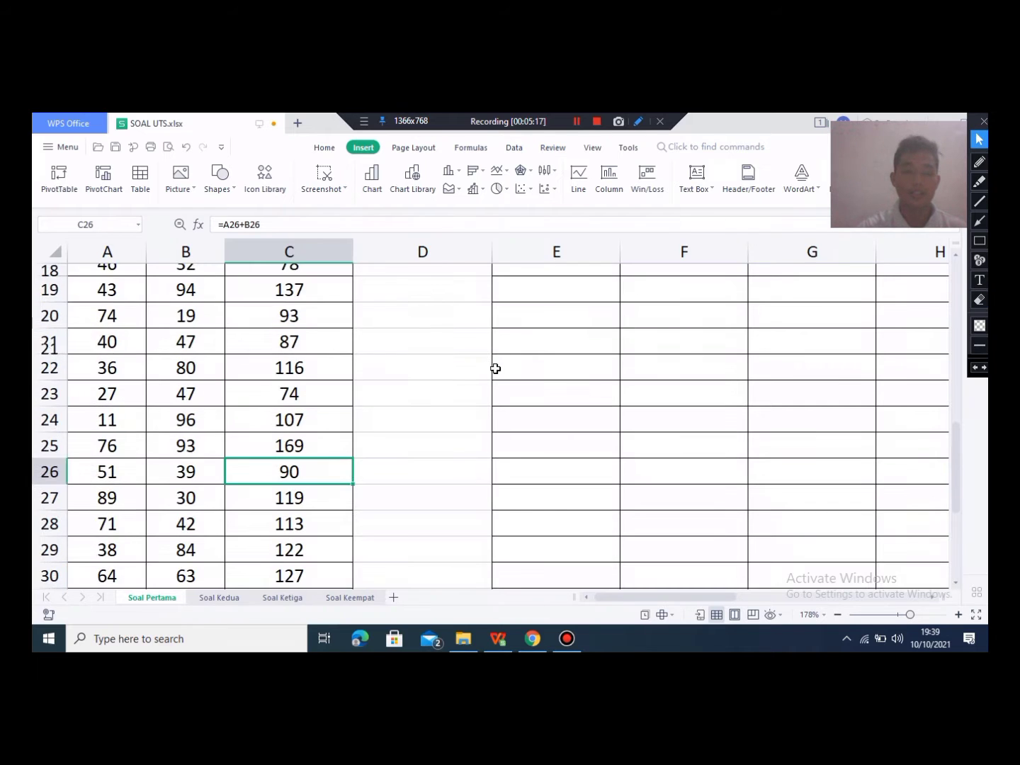
pyautogui.scroll(4, 487, 380)
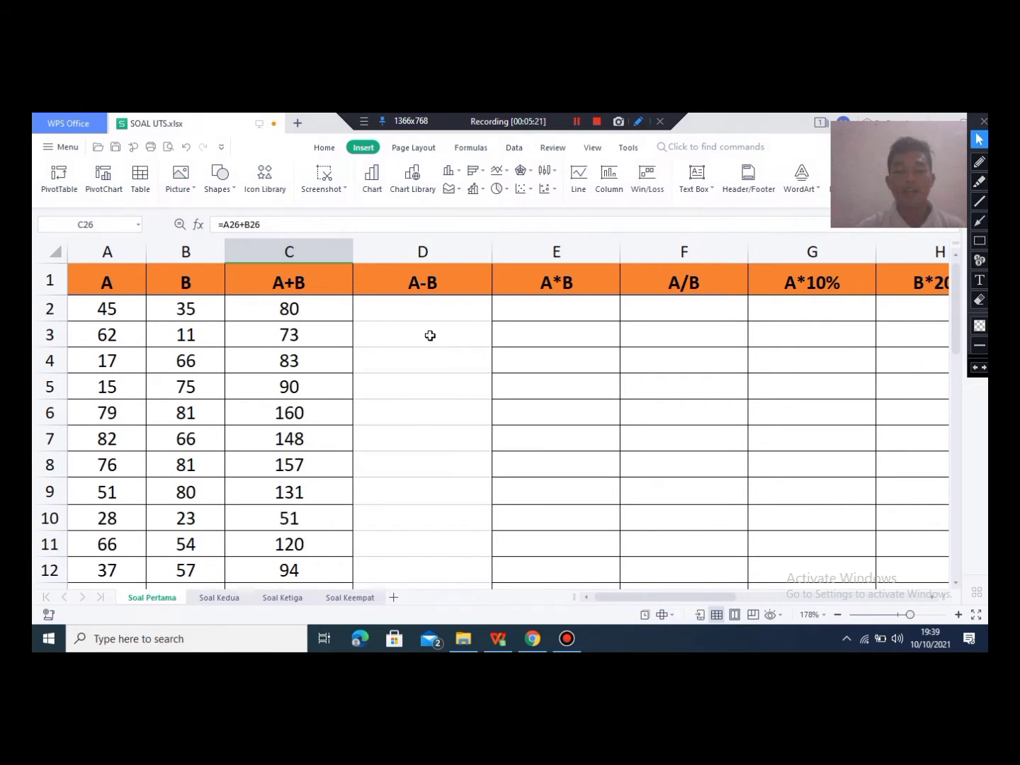
pyautogui.click(408, 303)
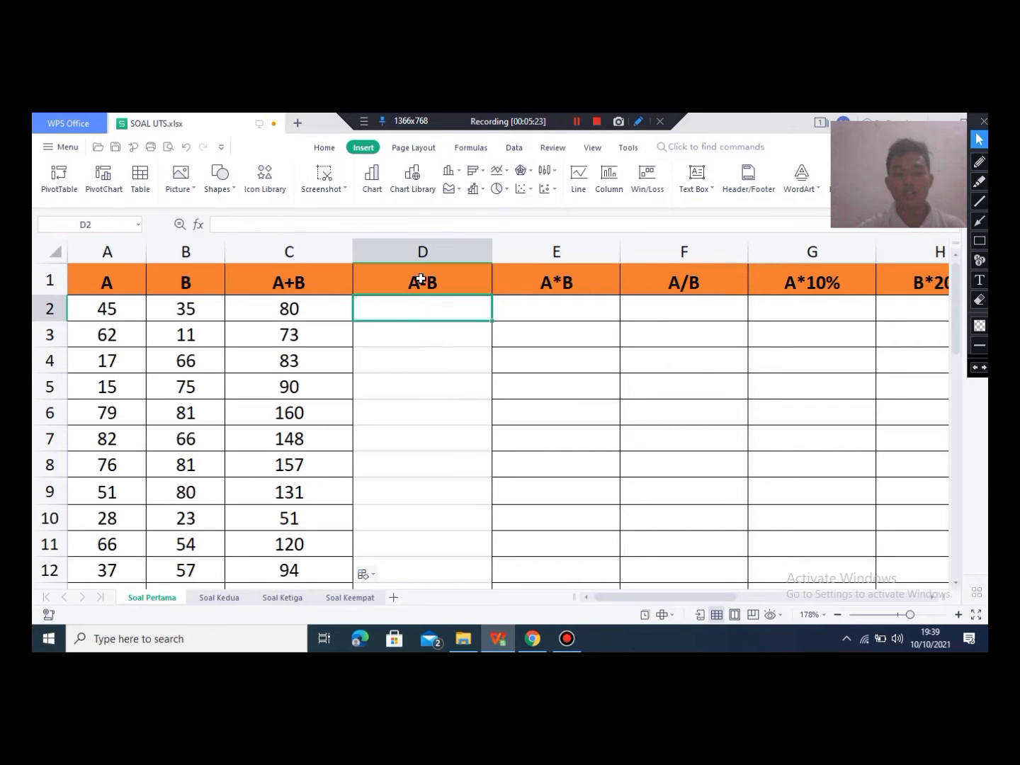
pyautogui.click(450, 289)
pyautogui.moveTo(450, 290); pyautogui.dragTo(478, 317)
pyautogui.hotkey('ctrl', 'z')
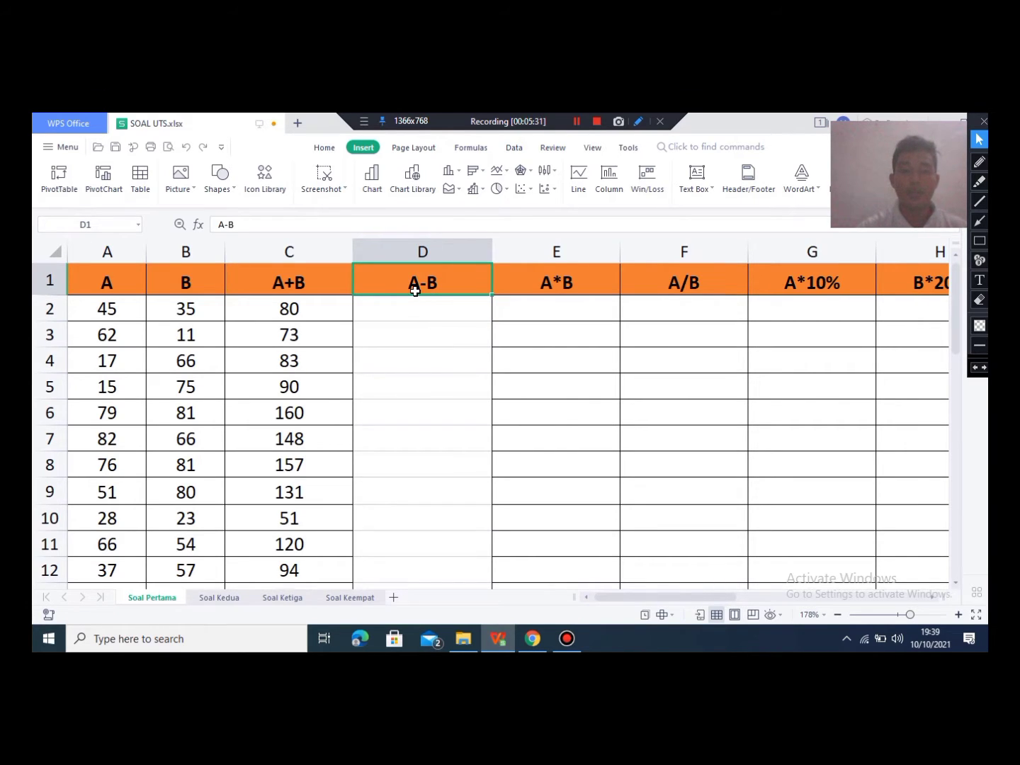
pyautogui.click(435, 312)
pyautogui.click(301, 309)
pyautogui.click(296, 290)
pyautogui.click(312, 310)
# Step: Enter the formula =A2-B2 in D2 under the A-B heading
pyautogui.click(412, 311)
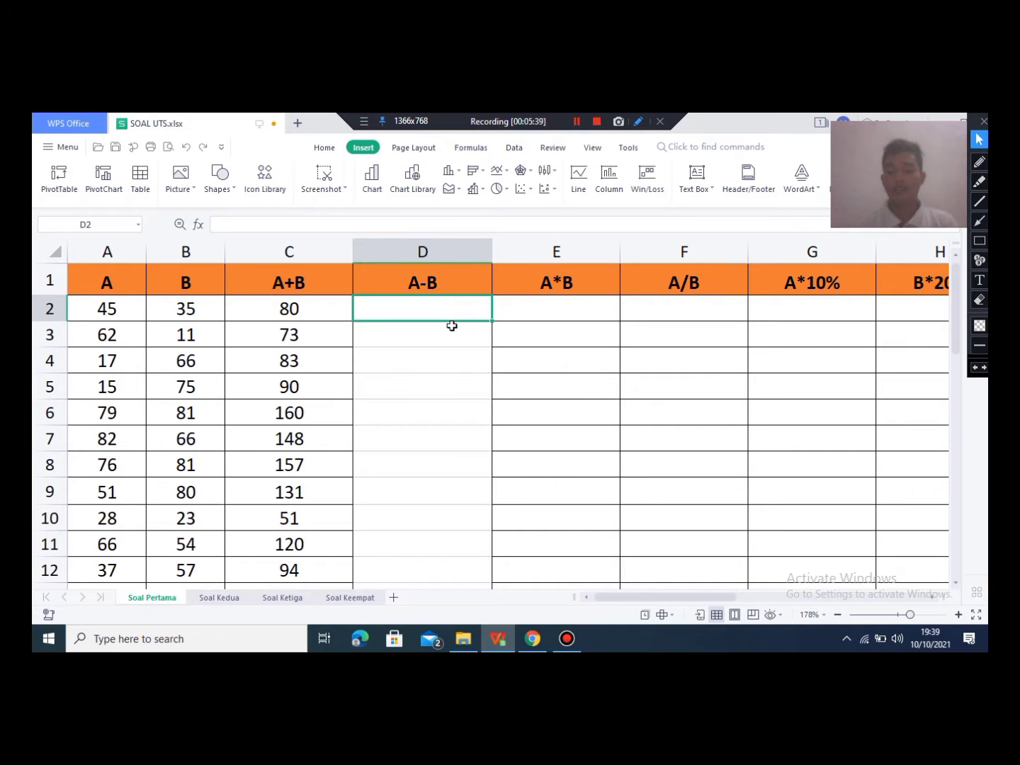
pyautogui.write('=')
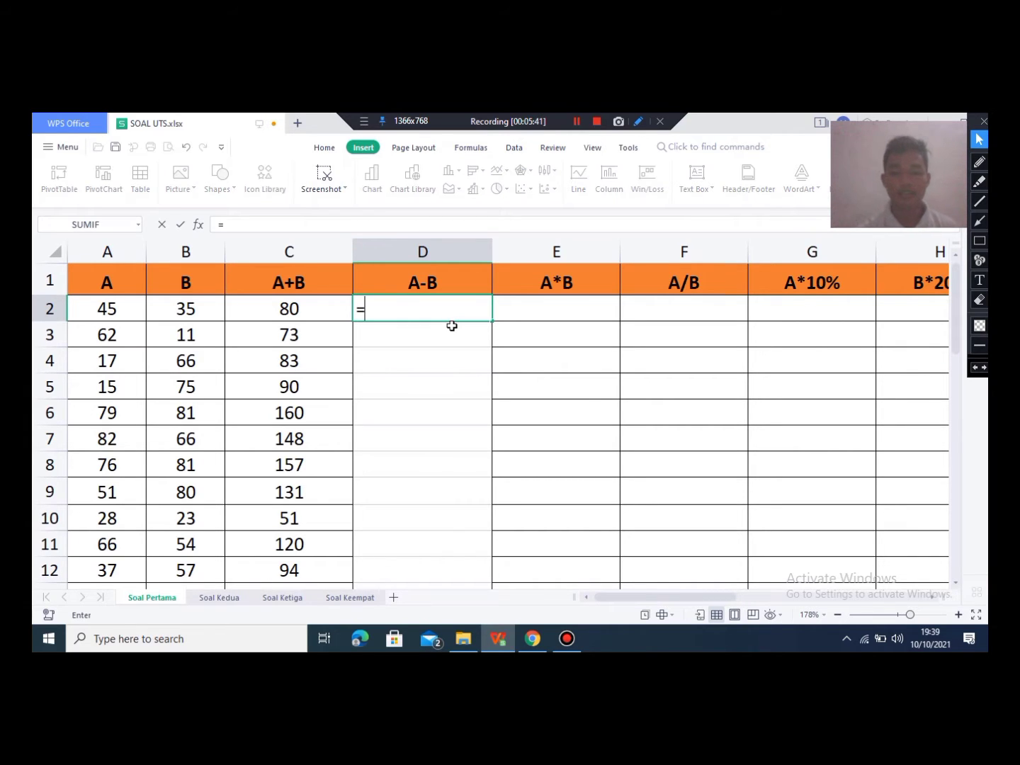
pyautogui.click(96, 317)
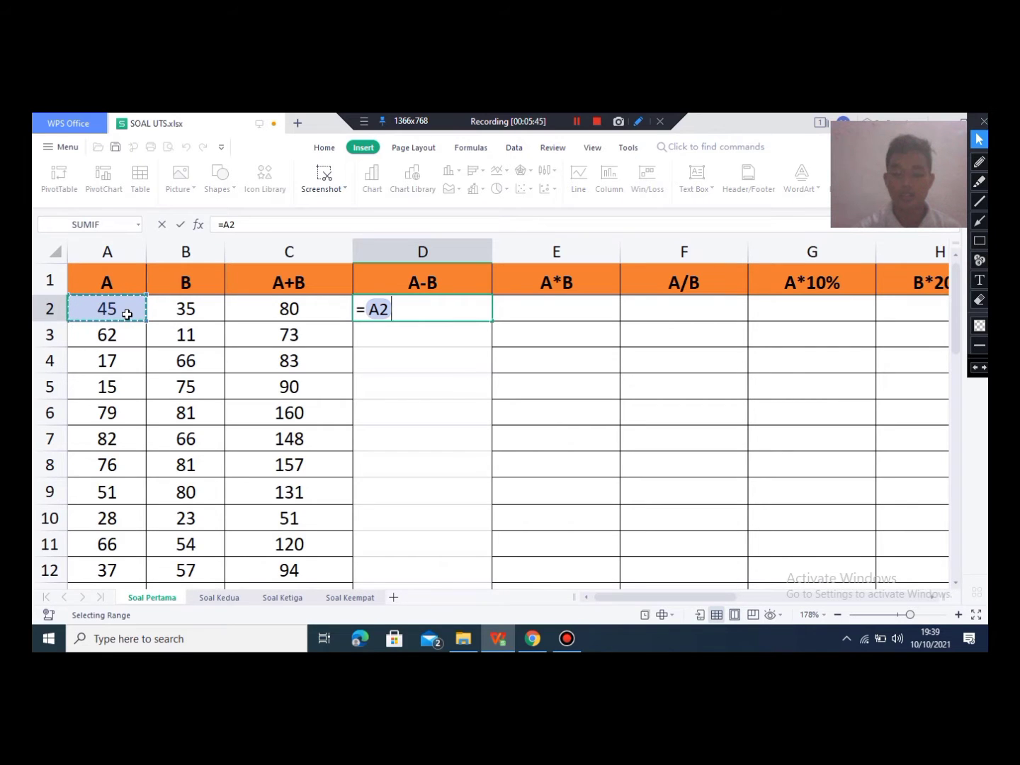
pyautogui.write('-')
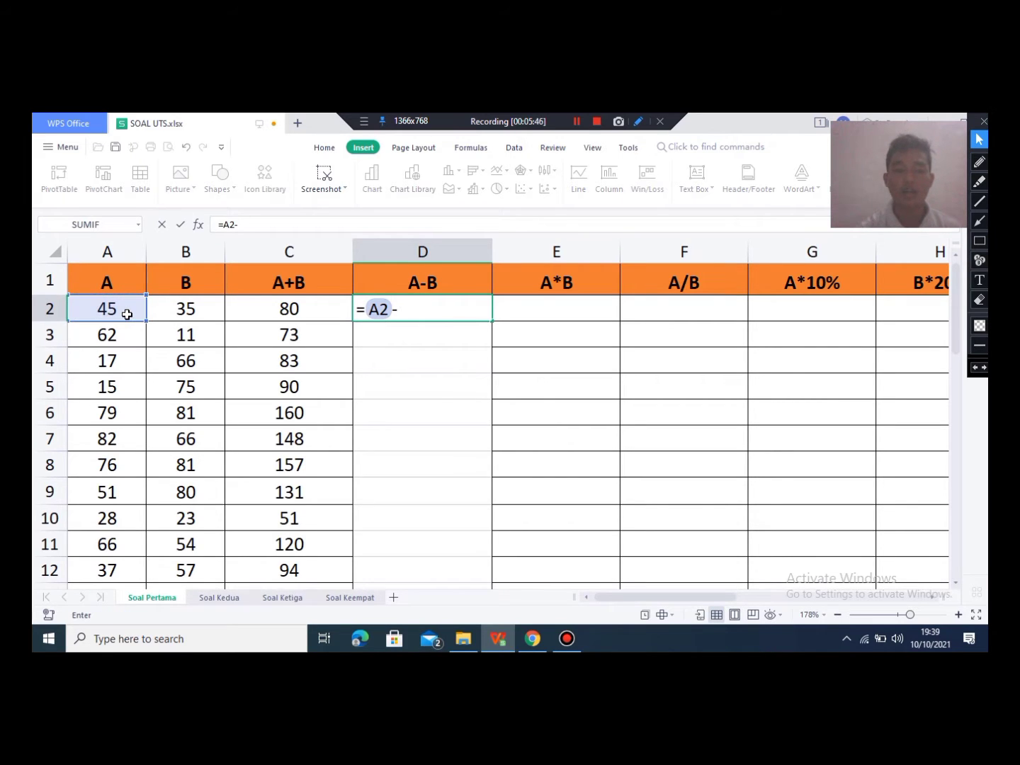
pyautogui.click(179, 315)
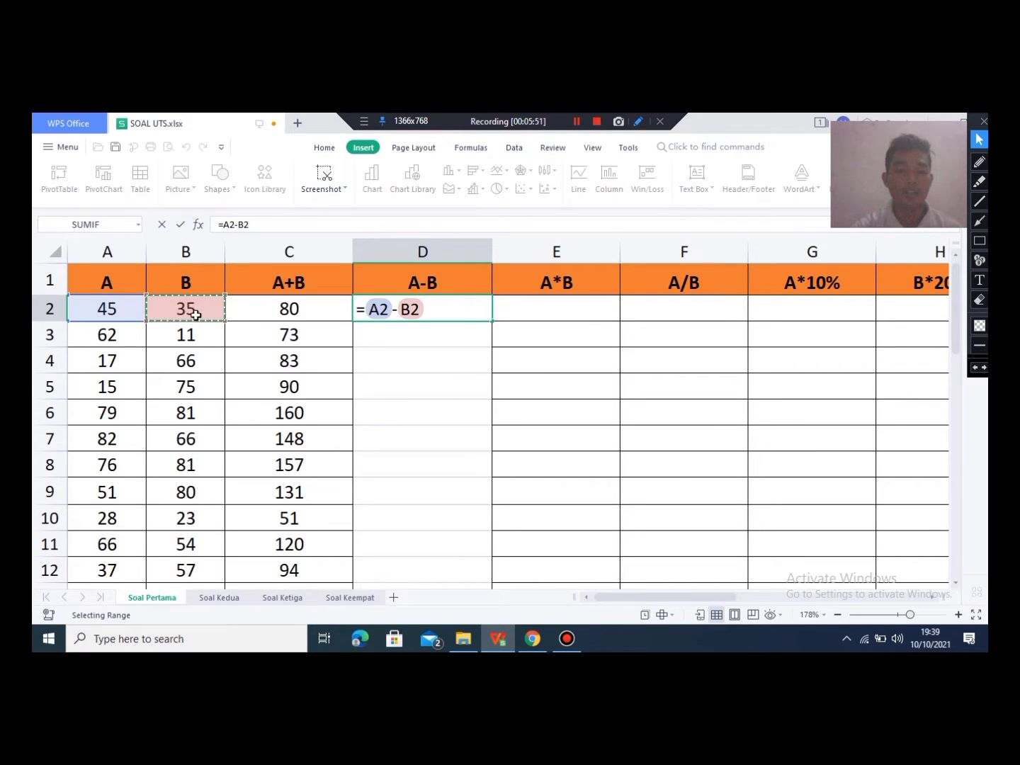
pyautogui.press('Return')
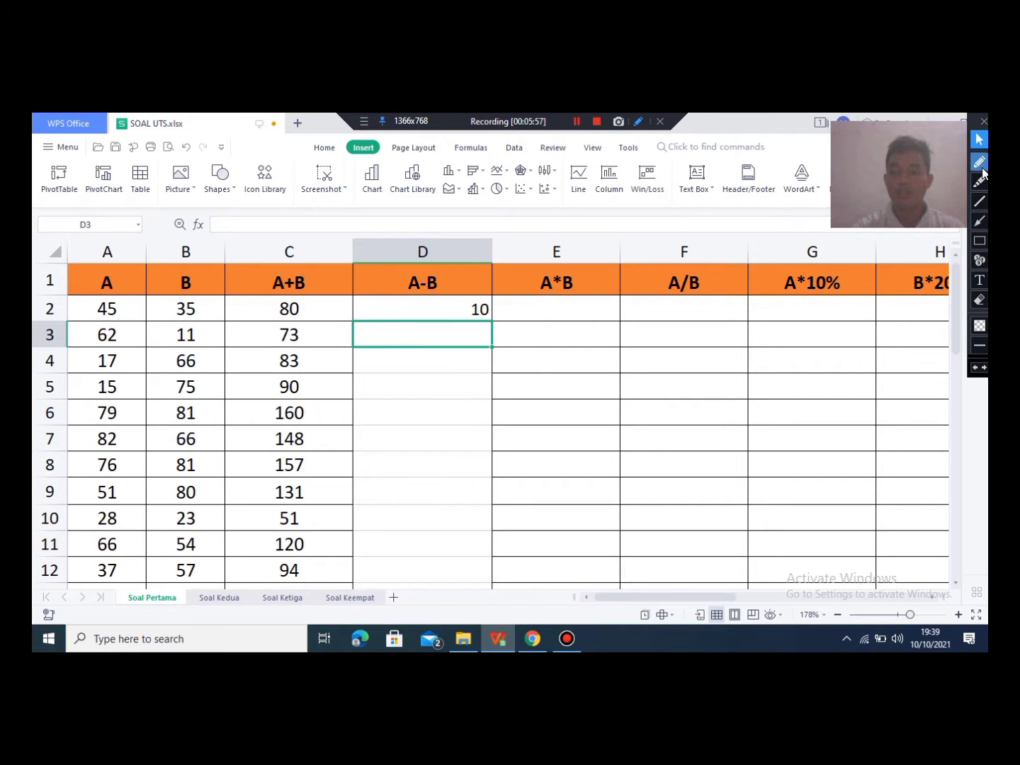
# Step: Handwrite 45 in red pen in column D around row 4, erasing the overlong tail of the 4
pyautogui.click(980, 201)
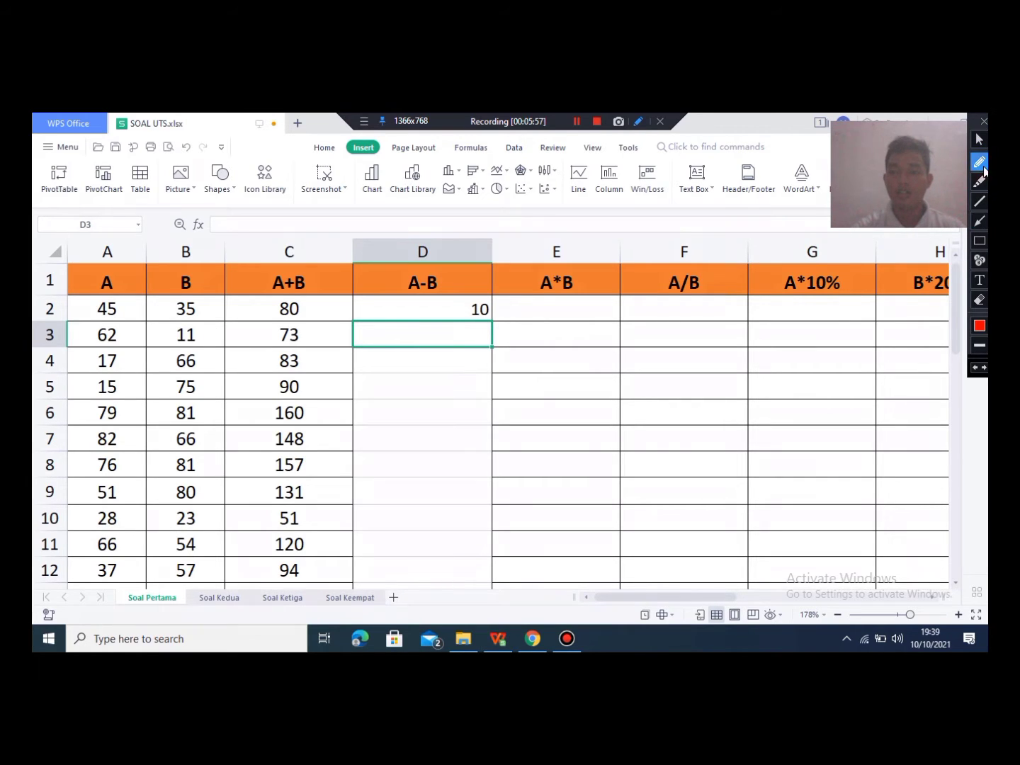
pyautogui.click(981, 331)
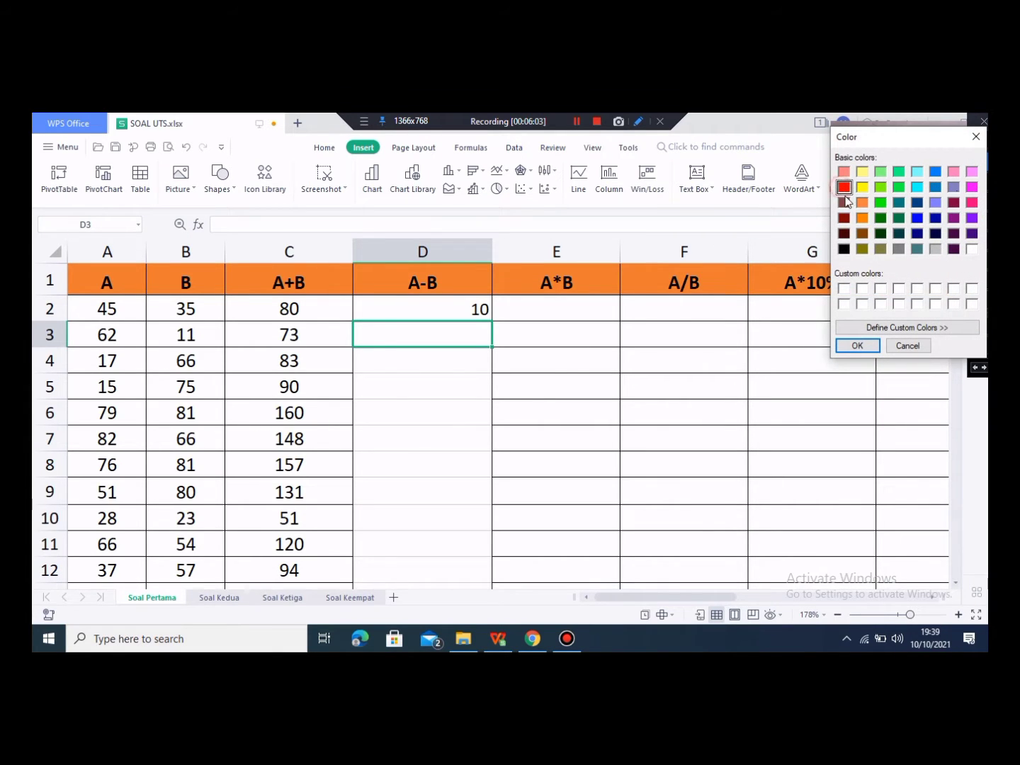
pyautogui.click(854, 345)
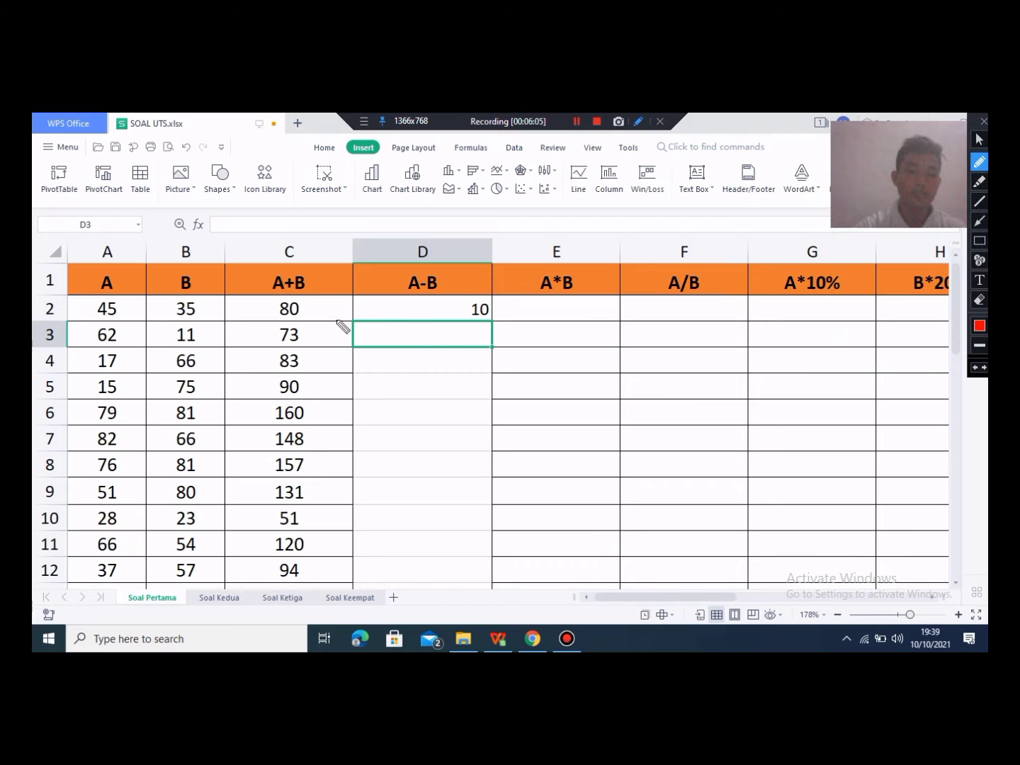
pyautogui.moveTo(389, 358)
pyautogui.mouseDown()
pyautogui.moveTo(386, 368)
pyautogui.moveTo(401, 367)
pyautogui.moveTo(401, 440)
pyautogui.mouseUp()
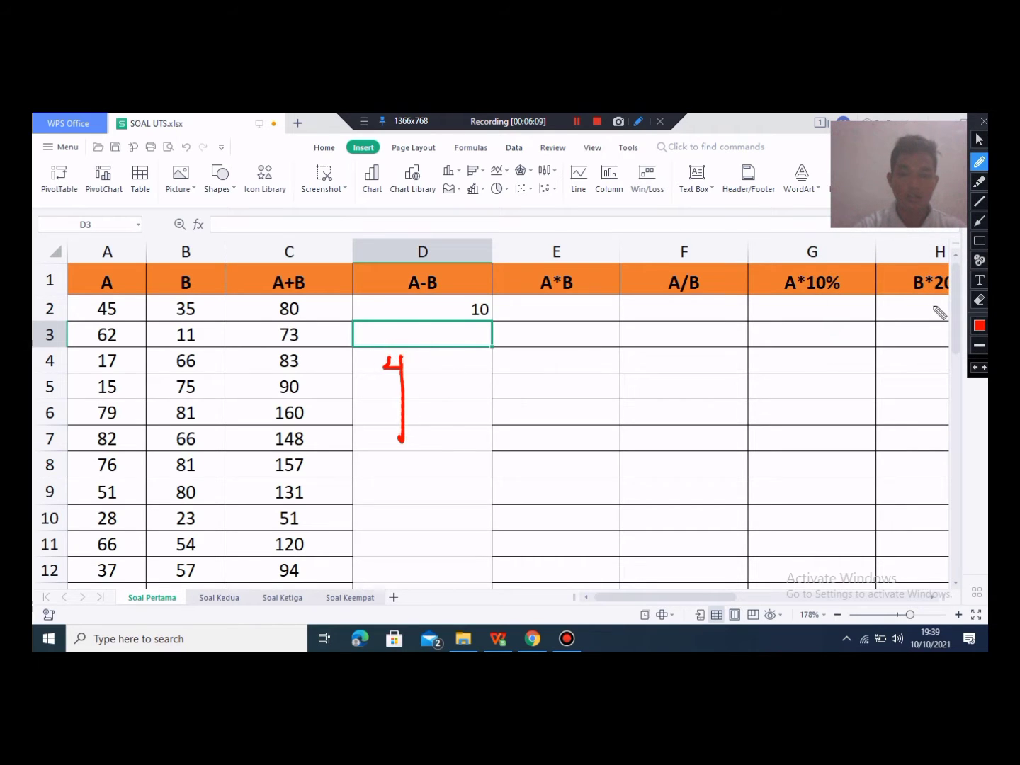
pyautogui.click(981, 301)
pyautogui.moveTo(372, 402); pyautogui.dragTo(481, 410)
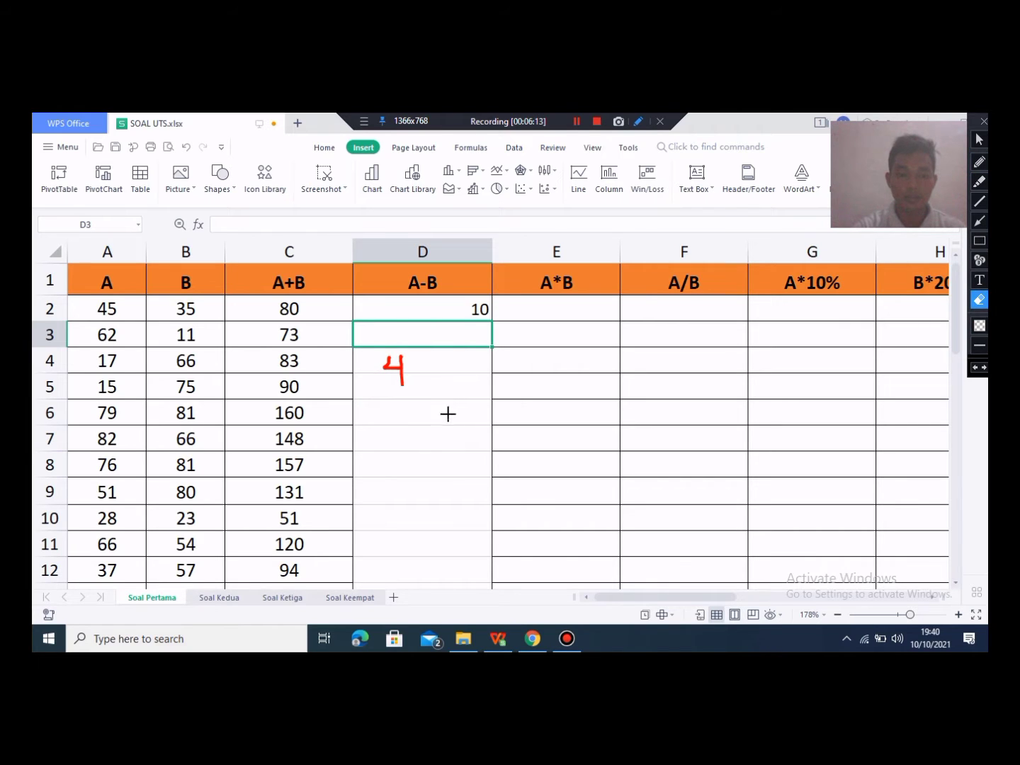
pyautogui.click(981, 163)
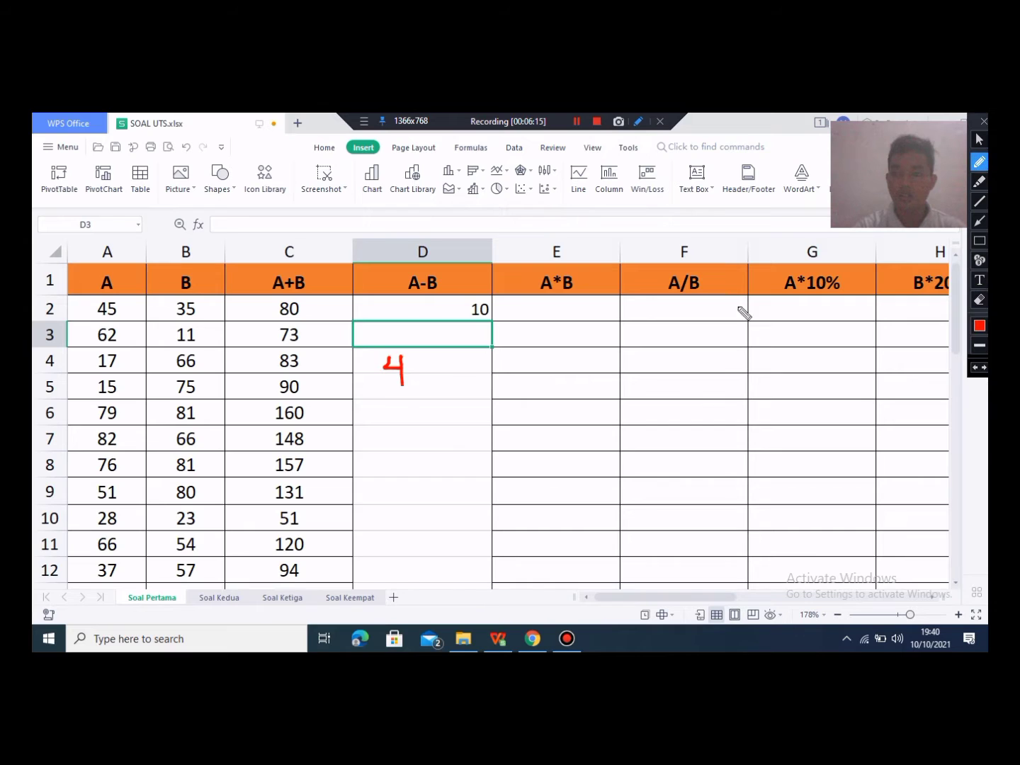
pyautogui.moveTo(429, 360); pyautogui.dragTo(400, 383)
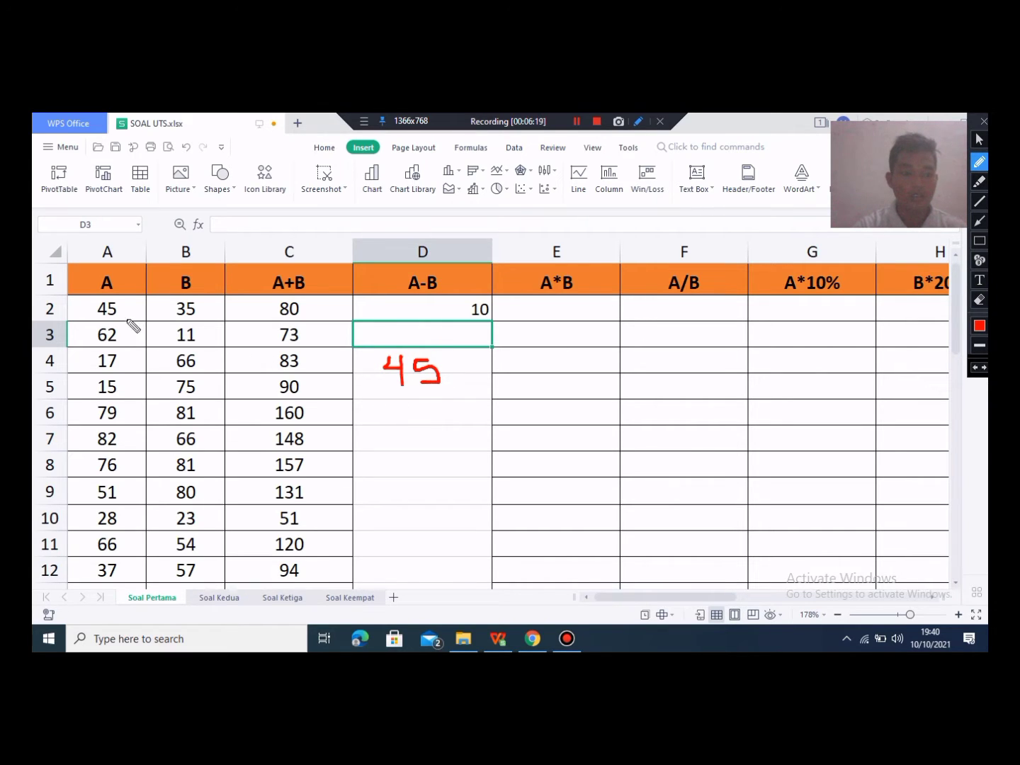
# Step: Handwrite 35 beneath the 45 in column D, with a result line and a minus sign below
pyautogui.moveTo(390, 395)
pyautogui.mouseDown()
pyautogui.moveTo(404, 394)
pyautogui.moveTo(367, 434)
pyautogui.mouseUp()
pyautogui.moveTo(448, 398)
pyautogui.mouseDown()
pyautogui.moveTo(435, 405)
pyautogui.moveTo(454, 425)
pyautogui.moveTo(436, 412)
pyautogui.mouseUp()
pyautogui.moveTo(362, 453); pyautogui.dragTo(556, 456)
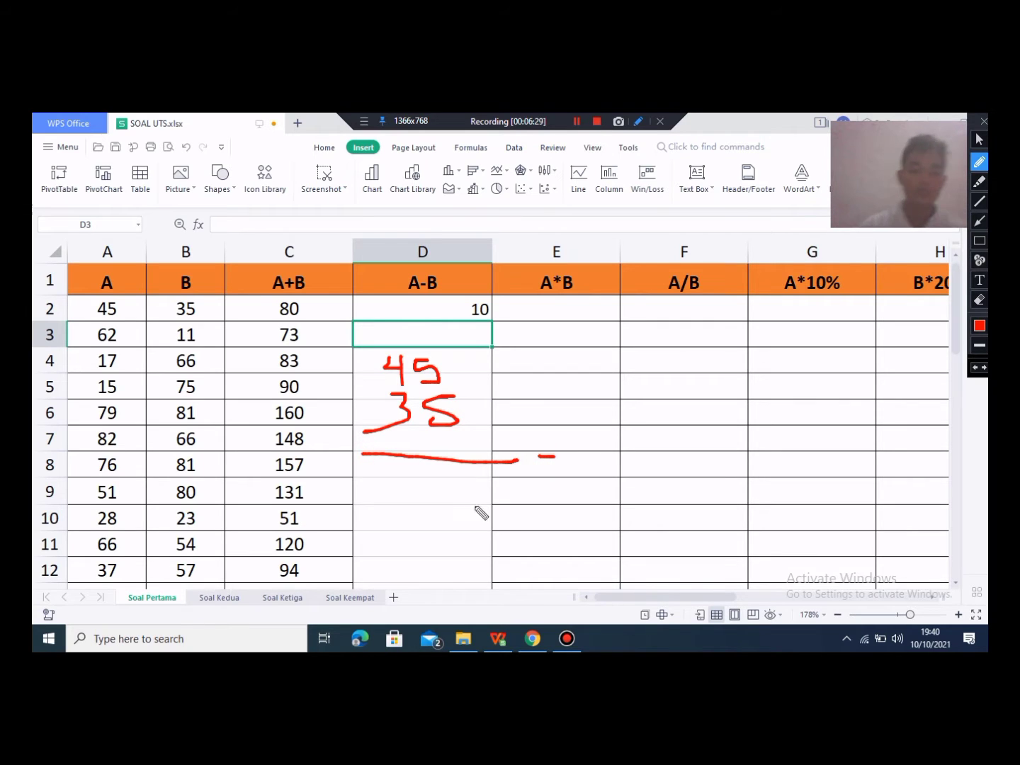
# Step: Mark a dot beside 45 and 35 and write the answer 10 below the line with a double underline
pyautogui.click(456, 367)
pyautogui.click(469, 406)
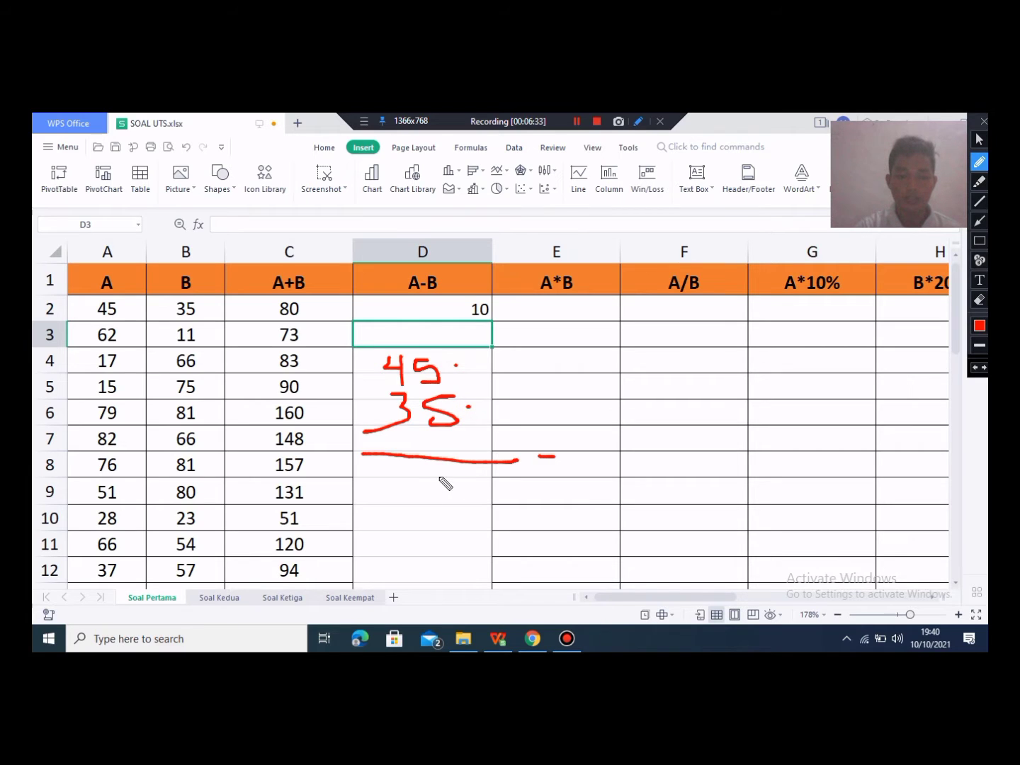
pyautogui.moveTo(447, 473)
pyautogui.mouseDown()
pyautogui.moveTo(476, 489)
pyautogui.moveTo(456, 471)
pyautogui.mouseUp()
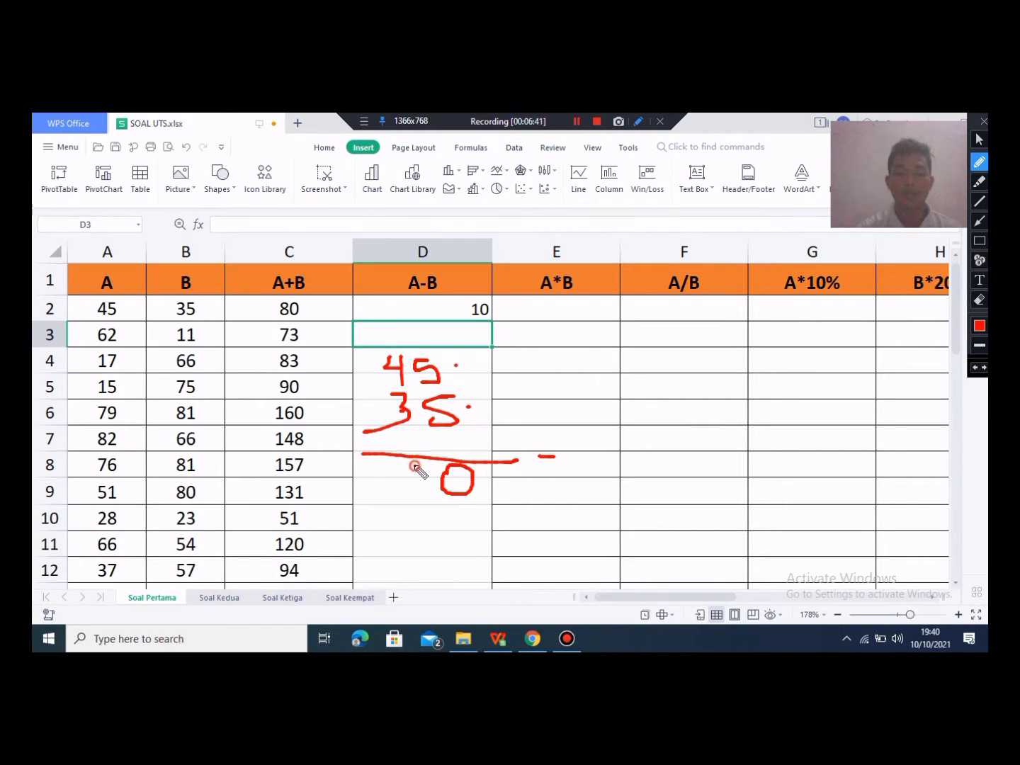
pyautogui.moveTo(415, 468)
pyautogui.mouseDown()
pyautogui.moveTo(416, 489)
pyautogui.moveTo(485, 505)
pyautogui.moveTo(504, 498)
pyautogui.mouseUp()
pyautogui.moveTo(401, 524); pyautogui.dragTo(499, 528)
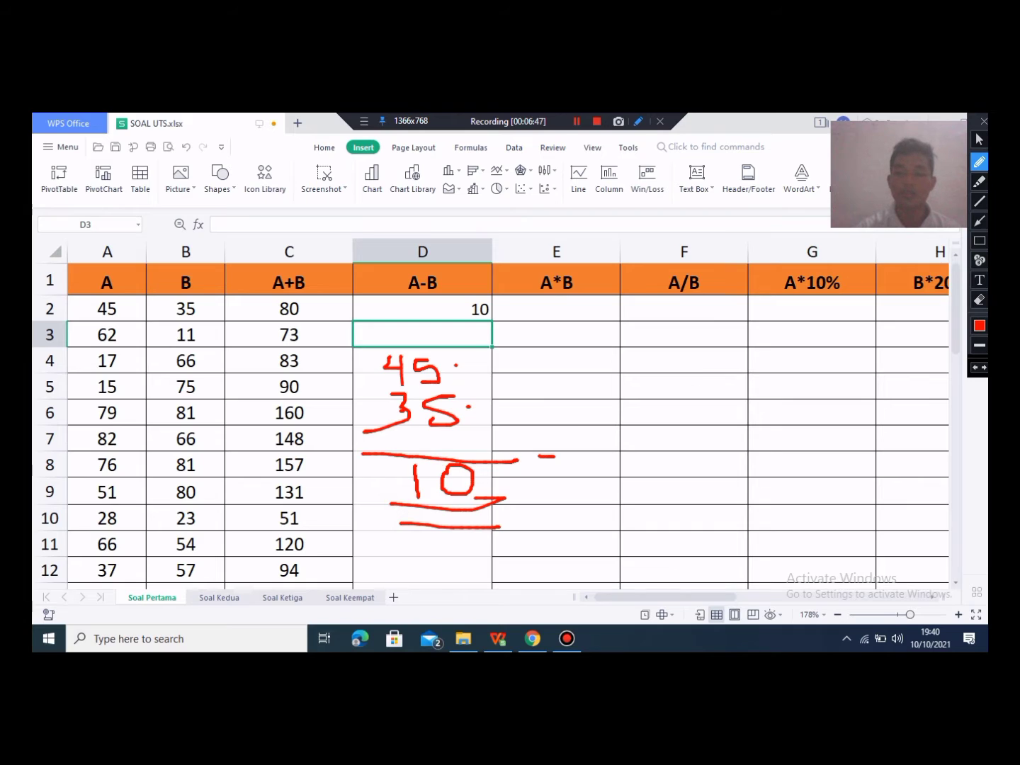
# Step: Erase the whole handwritten subtraction in column D and return to the selection pointer
pyautogui.click(981, 302)
pyautogui.moveTo(357, 330)
pyautogui.mouseDown()
pyautogui.moveTo(419, 470)
pyautogui.moveTo(562, 567)
pyautogui.moveTo(569, 513)
pyautogui.mouseUp()
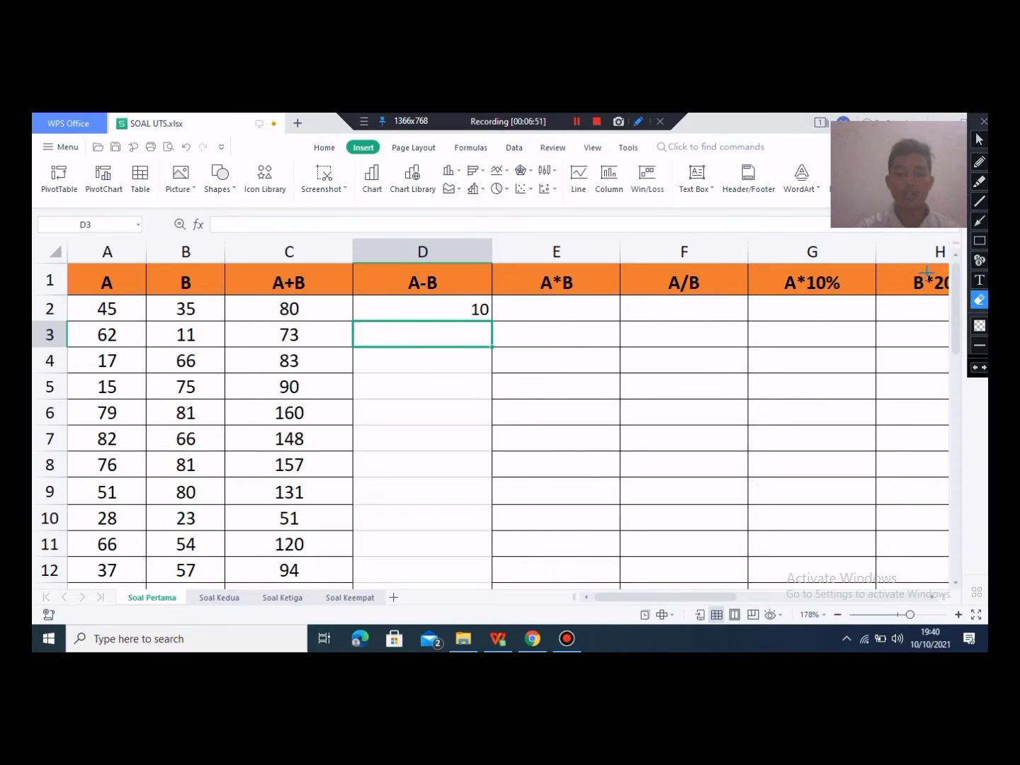
pyautogui.click(980, 140)
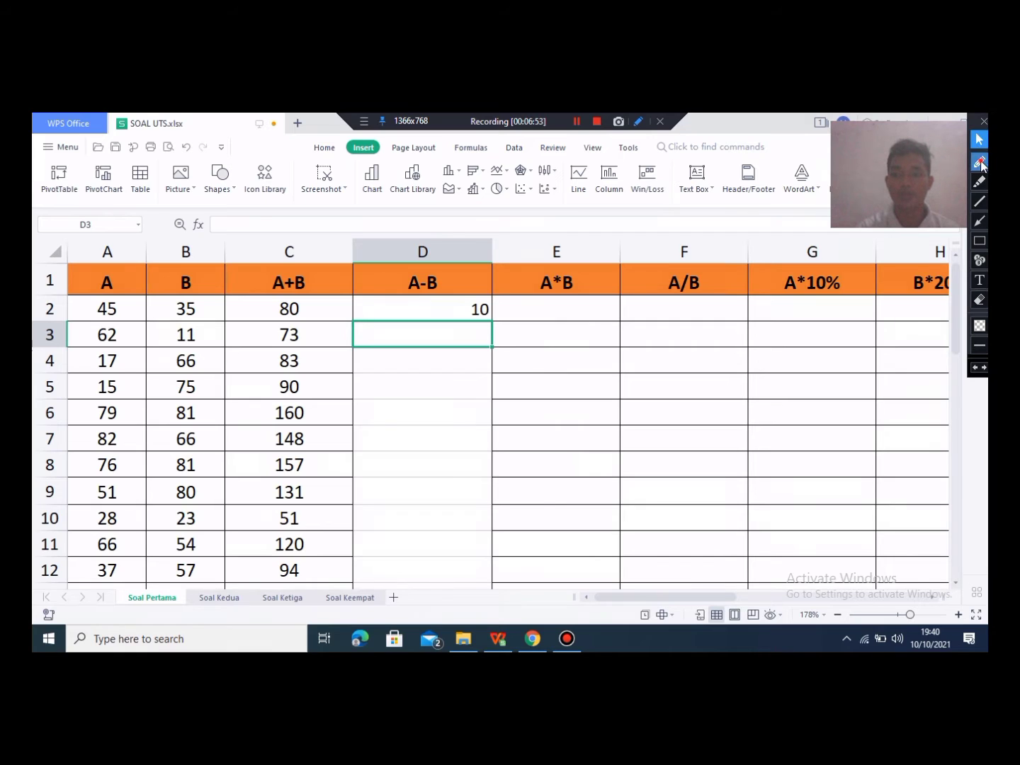
pyautogui.click(981, 162)
pyautogui.click(980, 140)
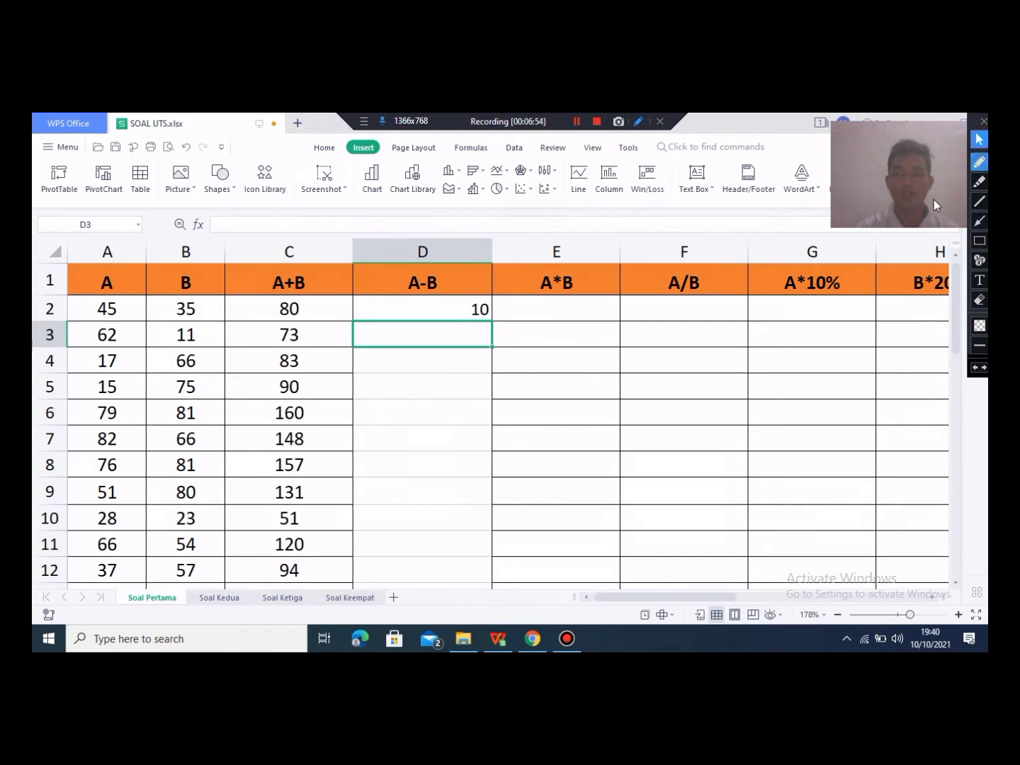
# Step: Fill the subtraction formula from D2 down through D35
pyautogui.click(472, 314)
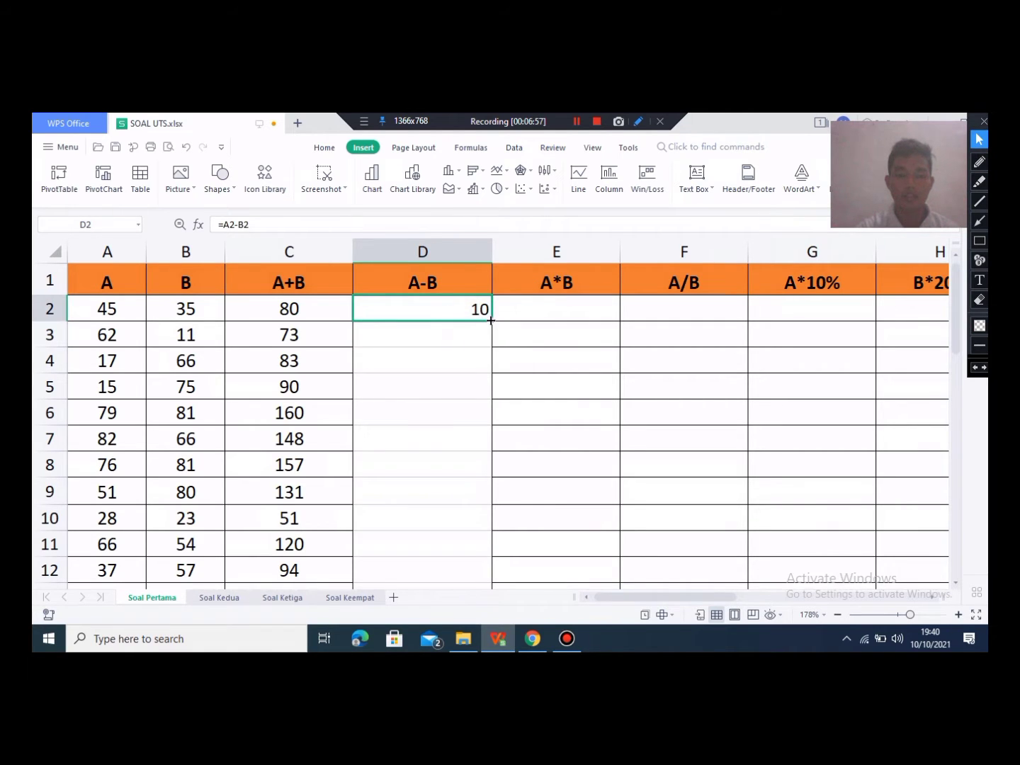
pyautogui.moveTo(491, 321); pyautogui.dragTo(470, 531)
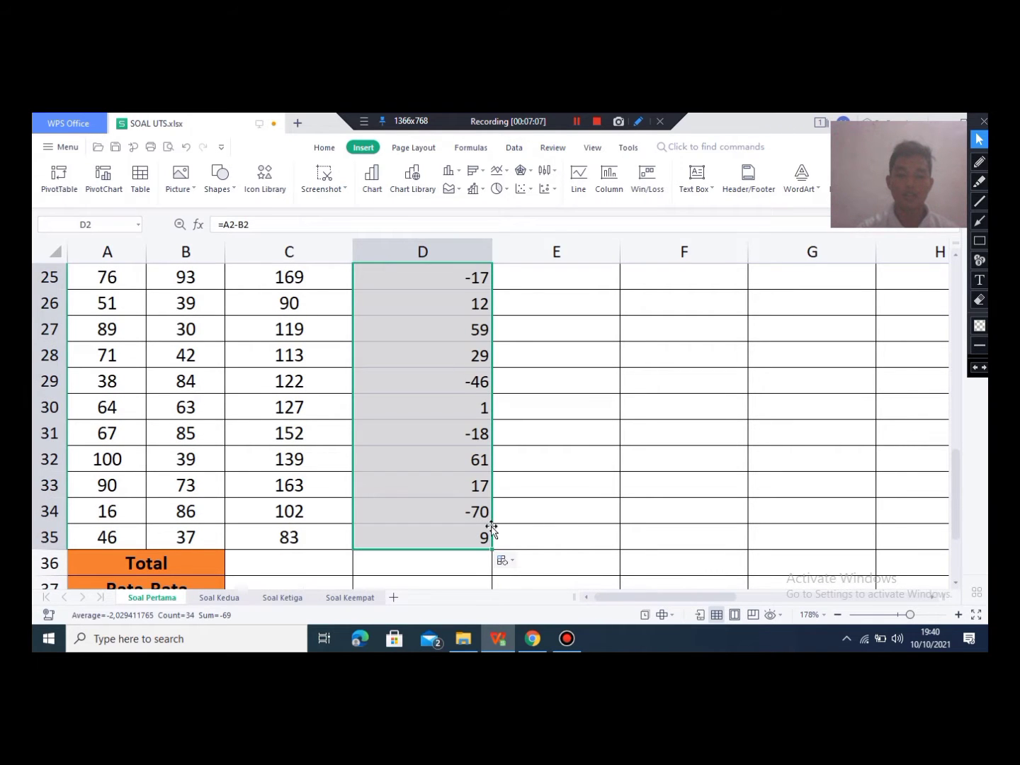
pyautogui.click(475, 517)
pyautogui.click(517, 510)
pyautogui.scroll(2, 428, 464)
pyautogui.scroll(6, 441, 459)
pyautogui.click(581, 282)
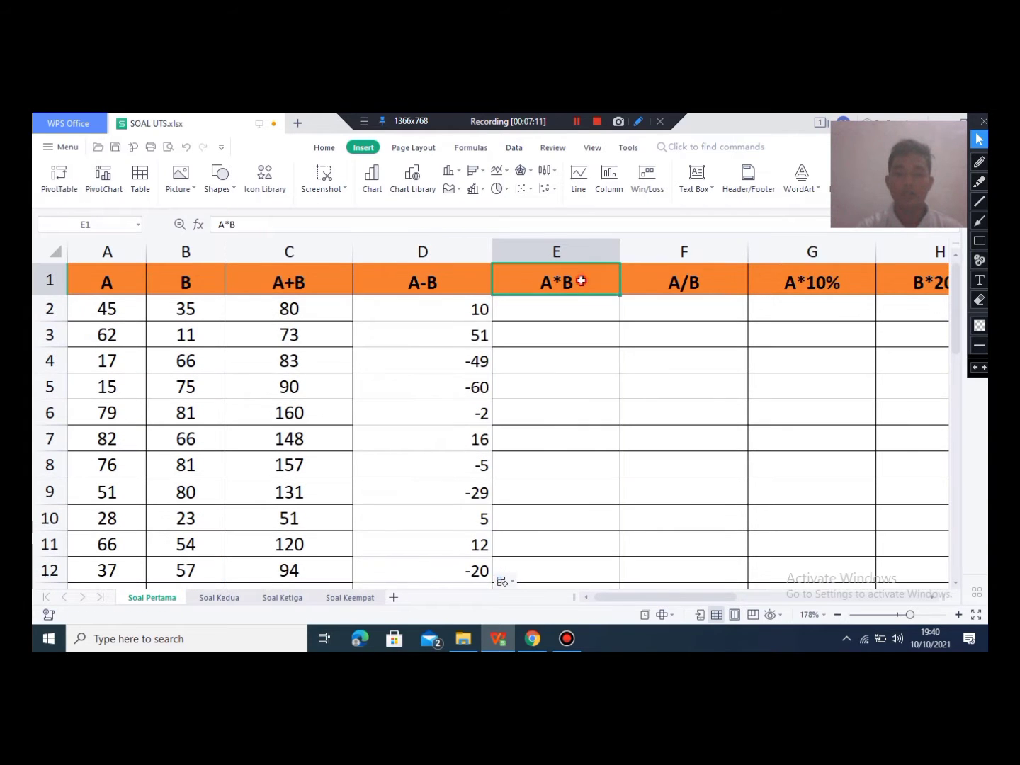
pyautogui.click(579, 300)
pyautogui.click(595, 324)
pyautogui.click(595, 351)
pyautogui.click(597, 315)
pyautogui.click(587, 285)
pyautogui.click(590, 341)
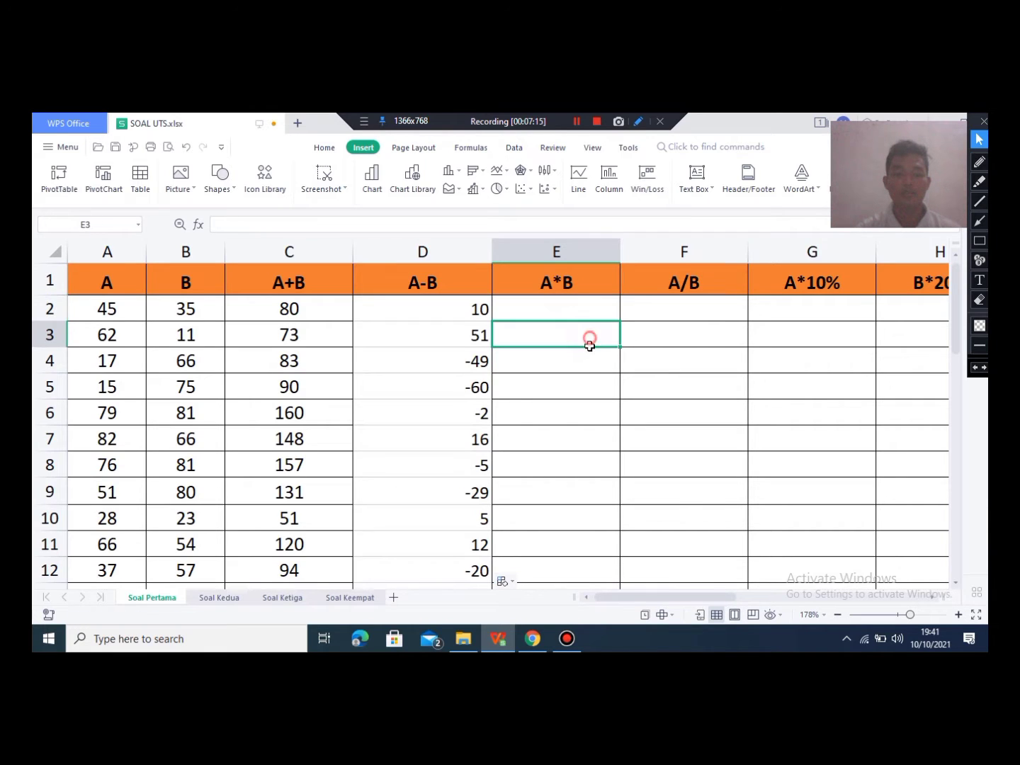
pyautogui.click(577, 312)
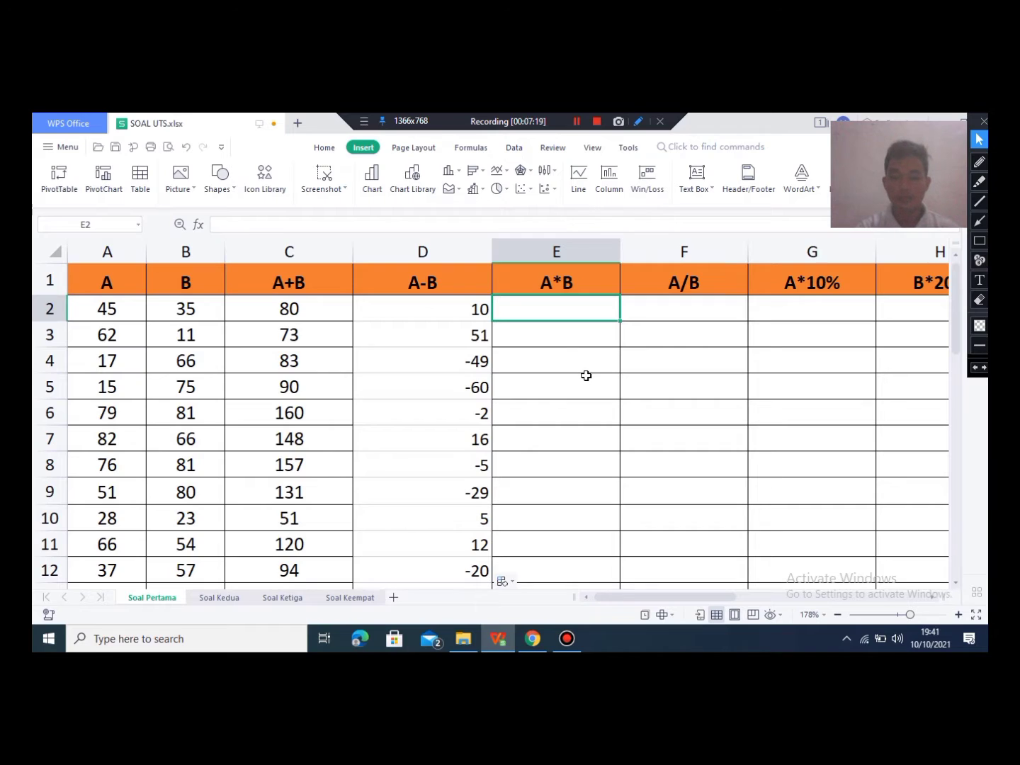
# Step: Mark the asterisk in the A*B heading in red pen, and erase the mark again
pyautogui.click(980, 162)
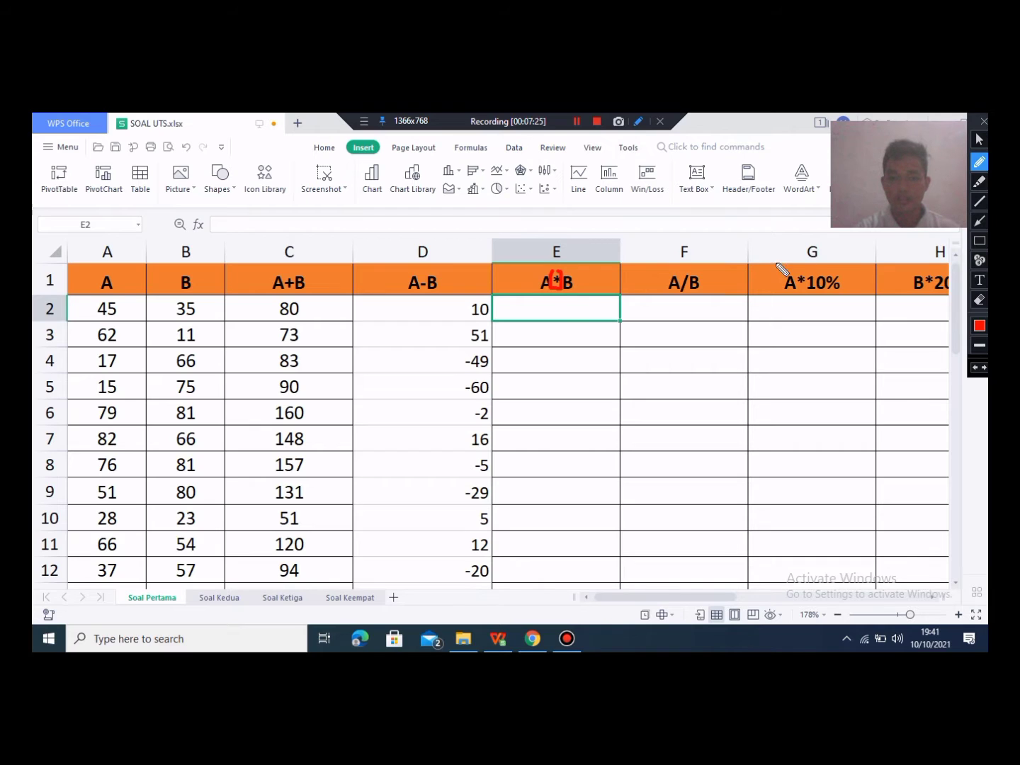
pyautogui.click(980, 300)
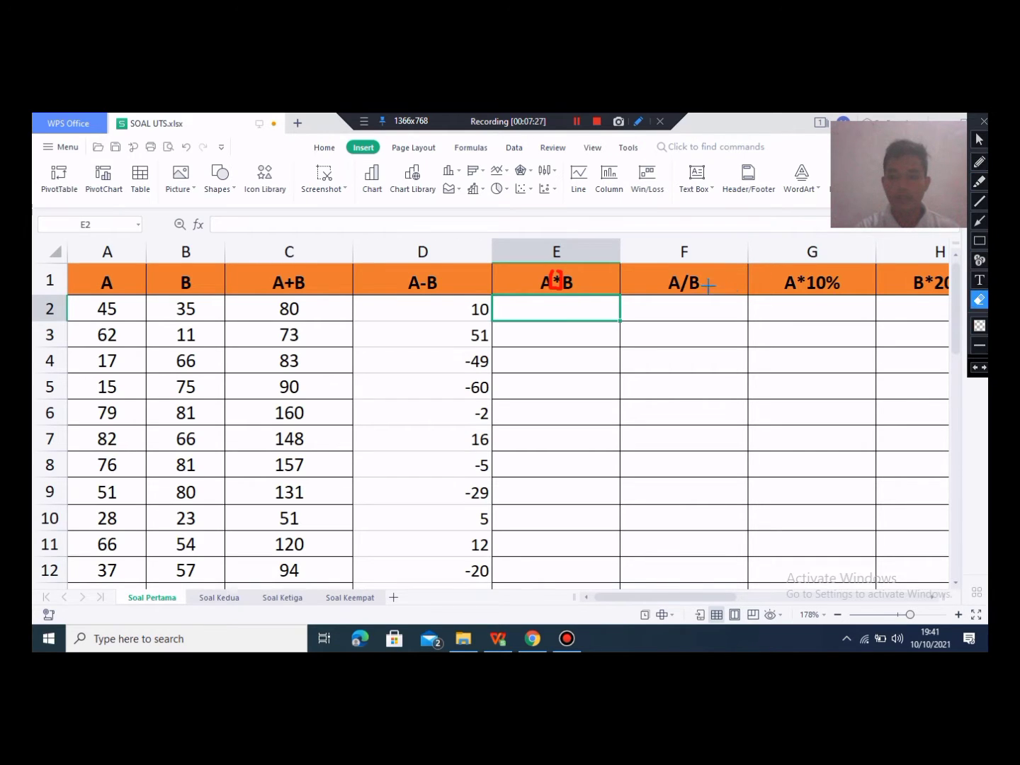
pyautogui.moveTo(549, 270); pyautogui.dragTo(567, 294)
pyautogui.click(980, 139)
pyautogui.click(344, 334)
# Step: Begin the multiplication formula in E2 with =A2*
pyautogui.click(566, 311)
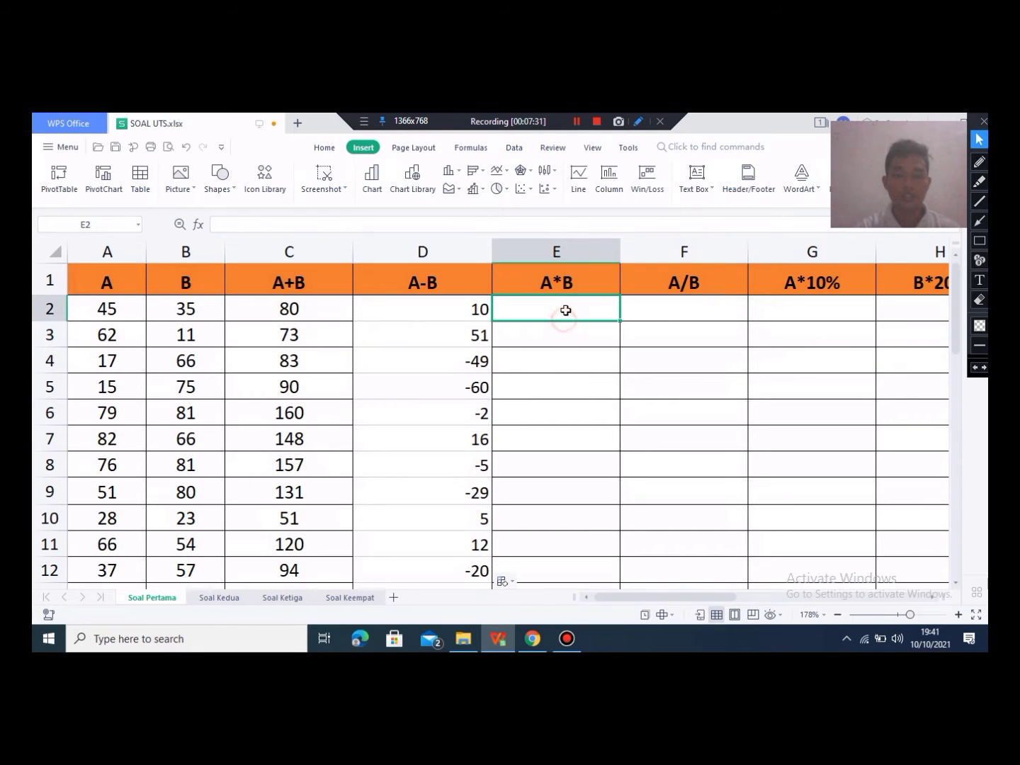
pyautogui.write('=')
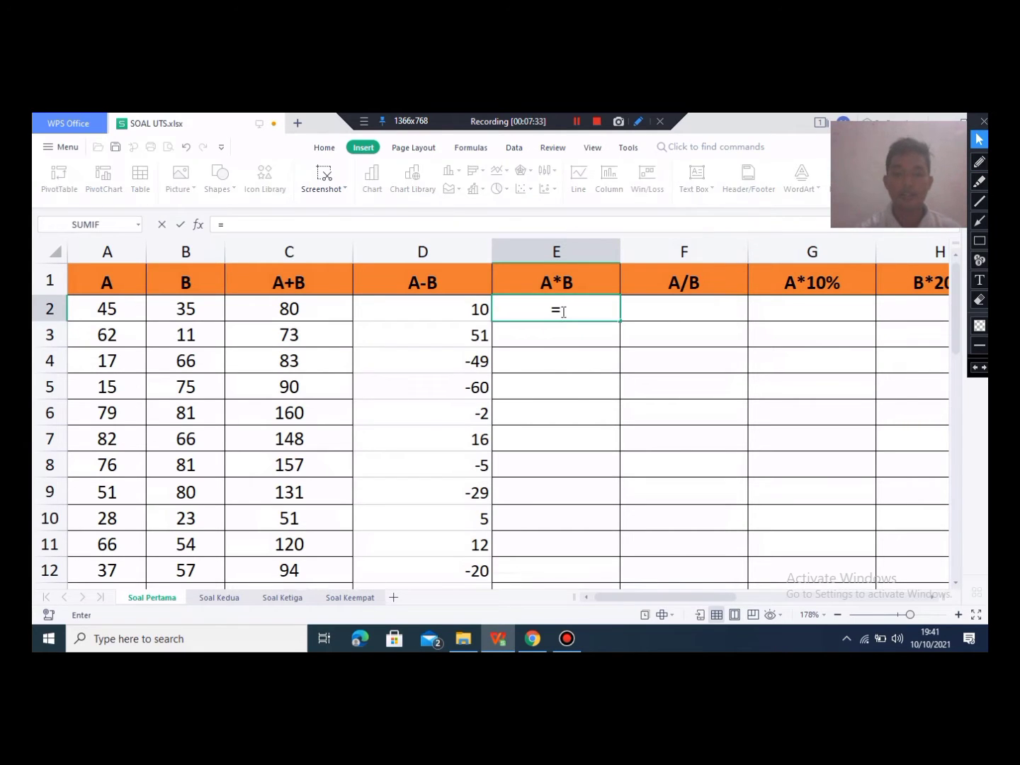
pyautogui.click(92, 309)
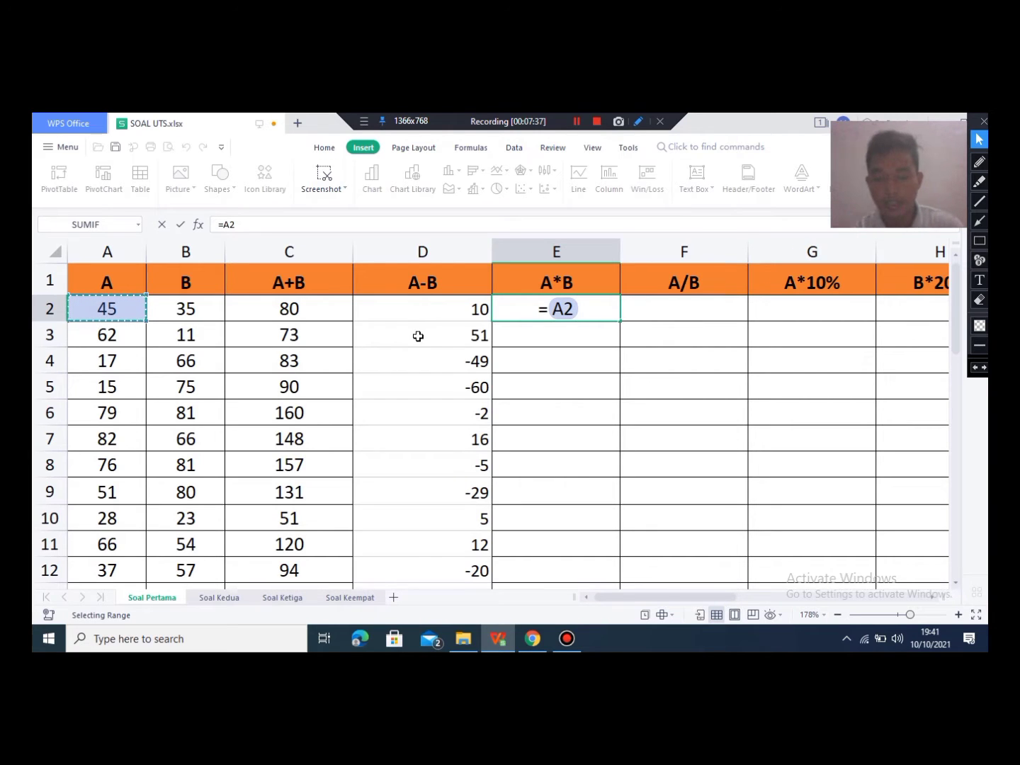
pyautogui.write('*')
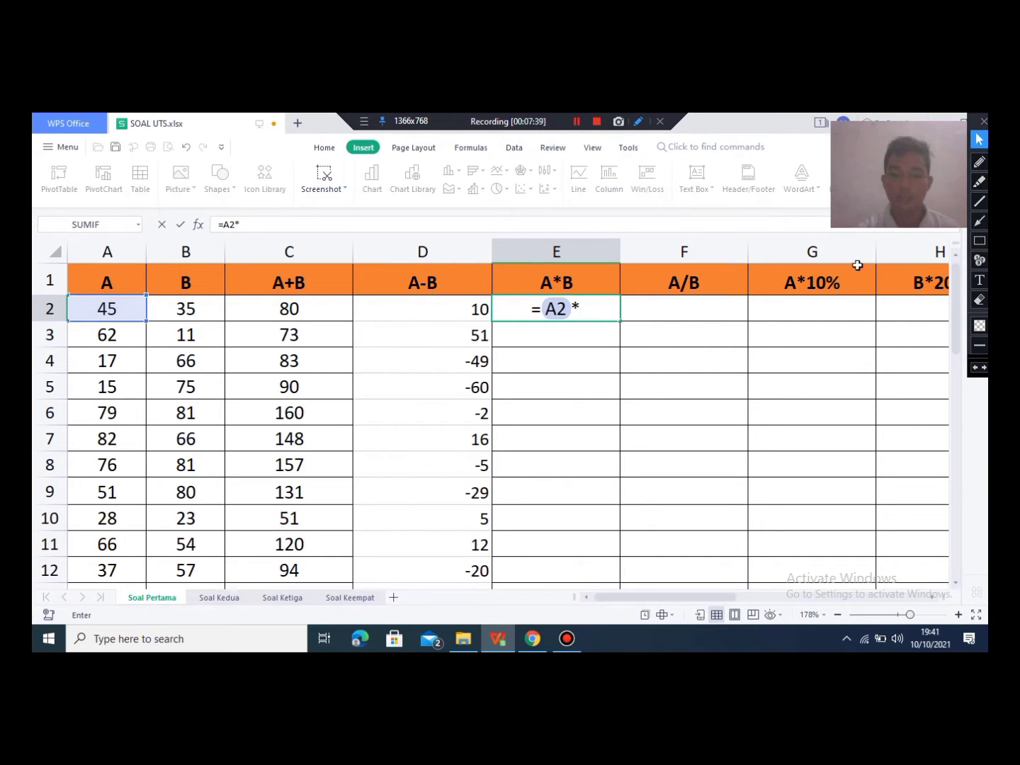
# Step: Circle the asterisk of E2's formula in red pen, erase the circle and return to editing the cell
pyautogui.click(979, 162)
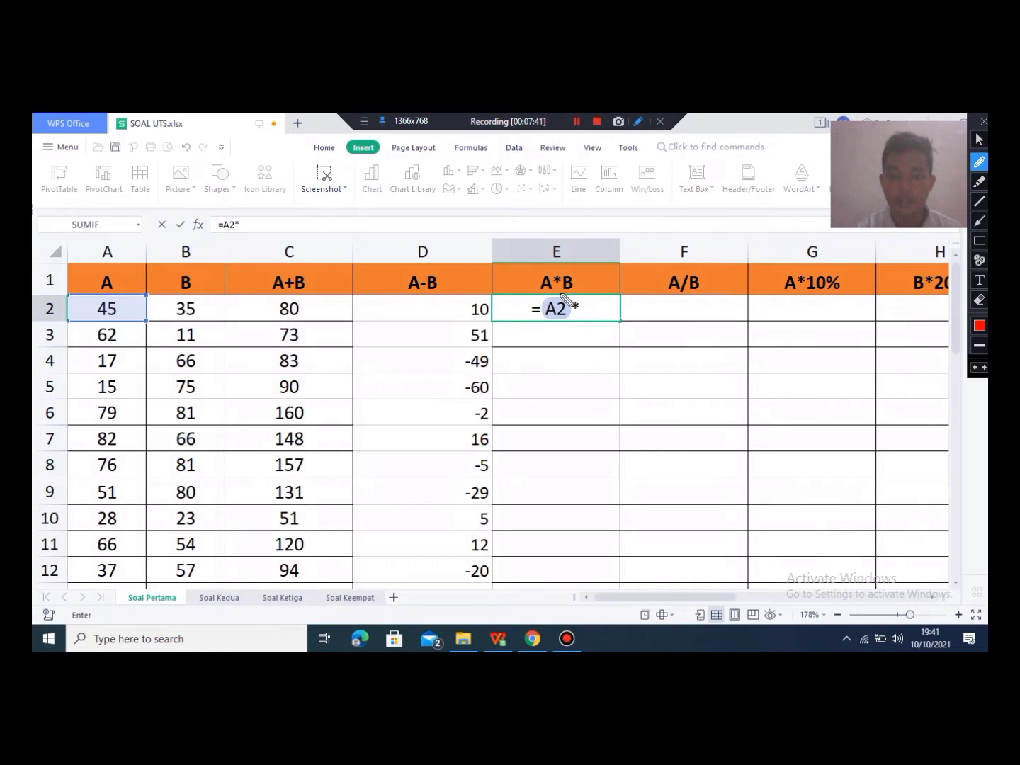
pyautogui.moveTo(589, 316)
pyautogui.mouseDown()
pyautogui.moveTo(563, 327)
pyautogui.moveTo(572, 290)
pyautogui.mouseUp()
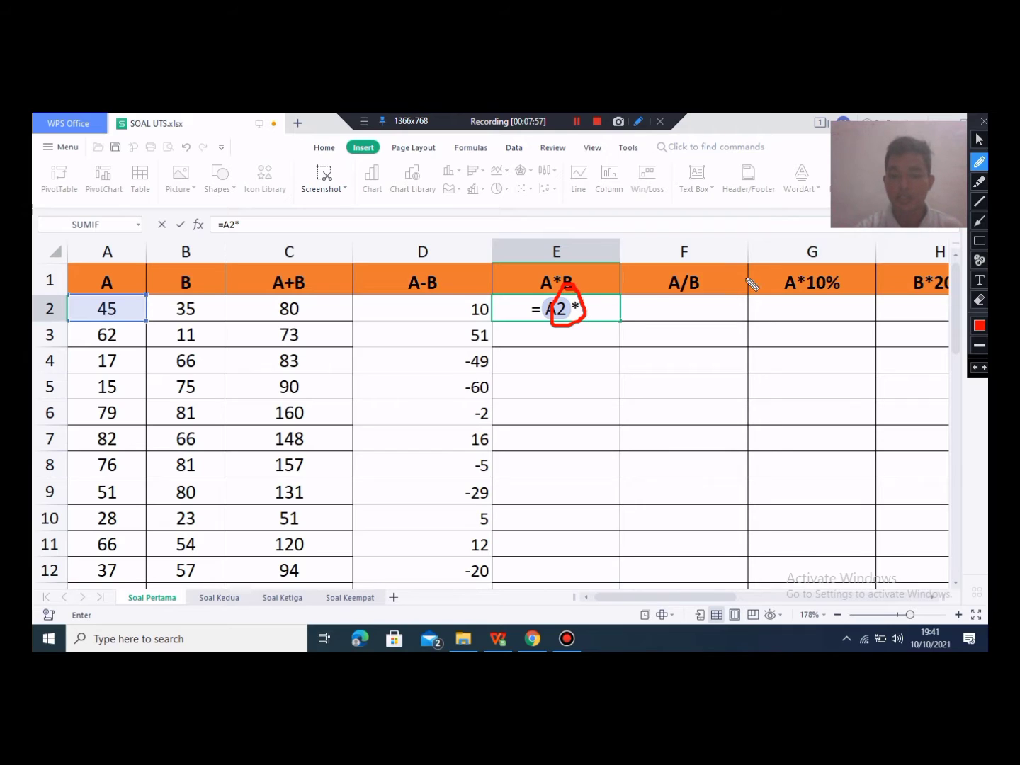
pyautogui.click(980, 300)
pyautogui.click(588, 298)
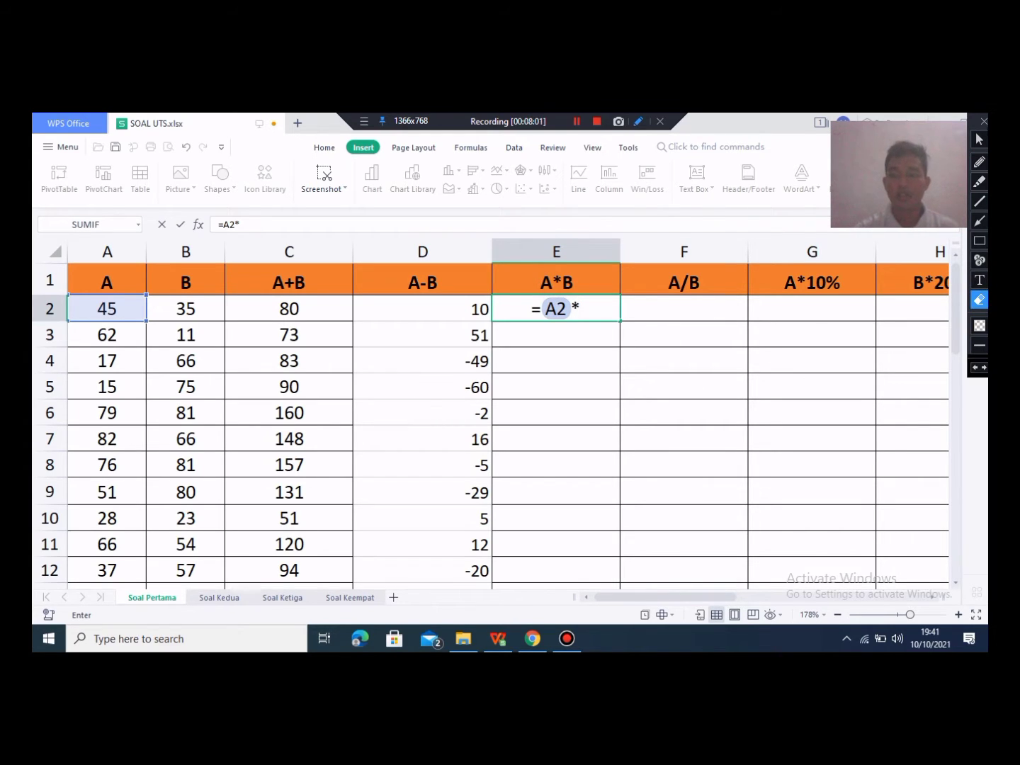
pyautogui.click(980, 139)
pyautogui.click(598, 308)
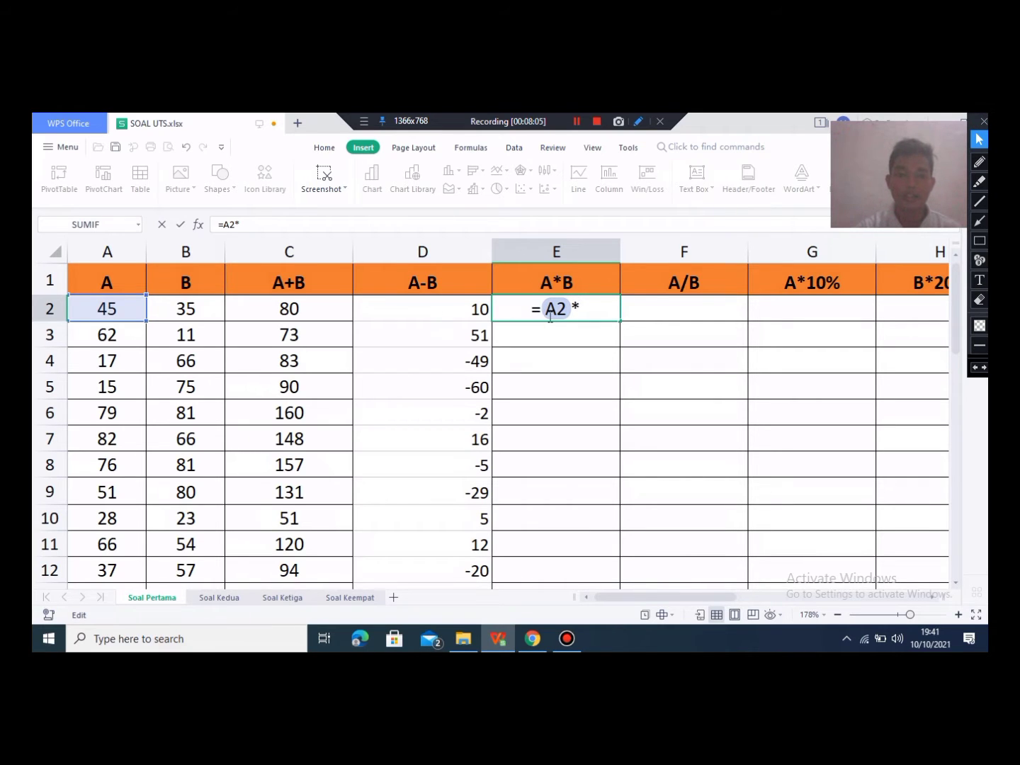
# Step: Complete the multiplication formula in E2 as =A2*B2 and select the cell
pyautogui.click(179, 309)
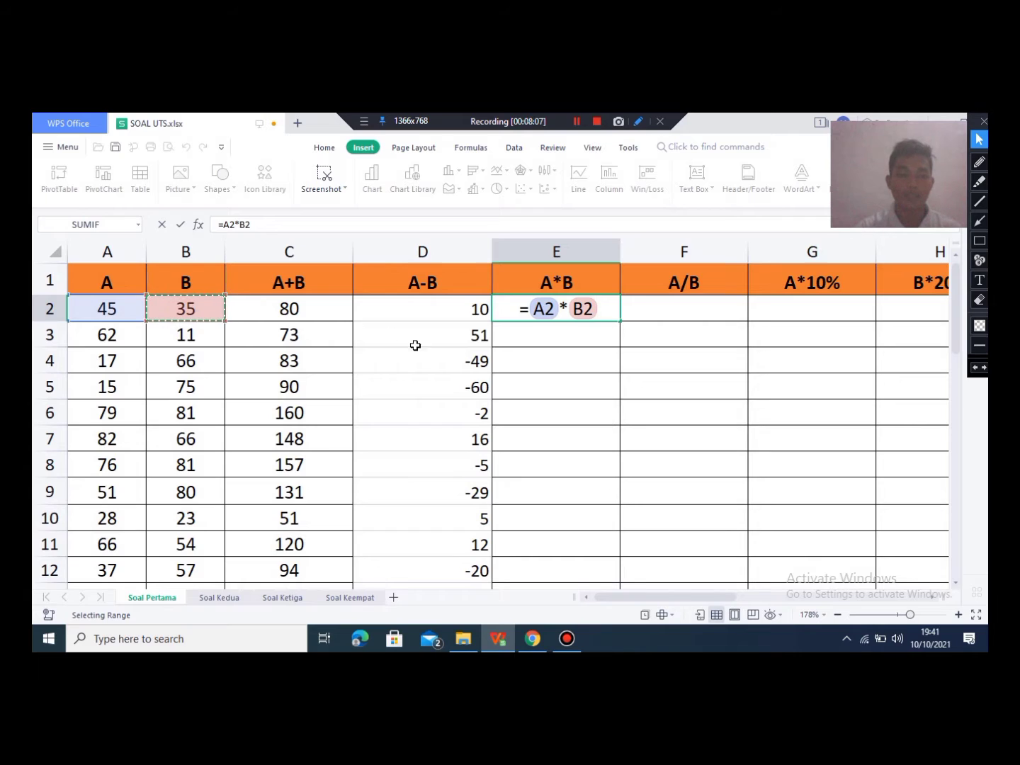
pyautogui.press('Return')
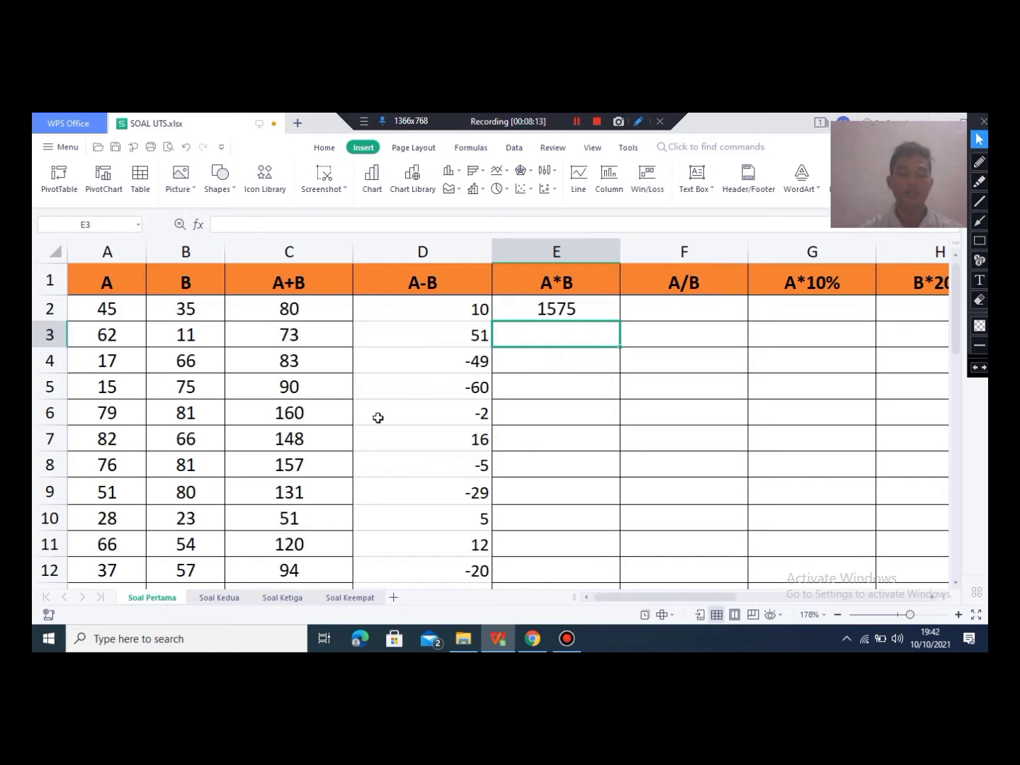
pyautogui.click(535, 314)
pyautogui.click(588, 332)
pyautogui.click(610, 319)
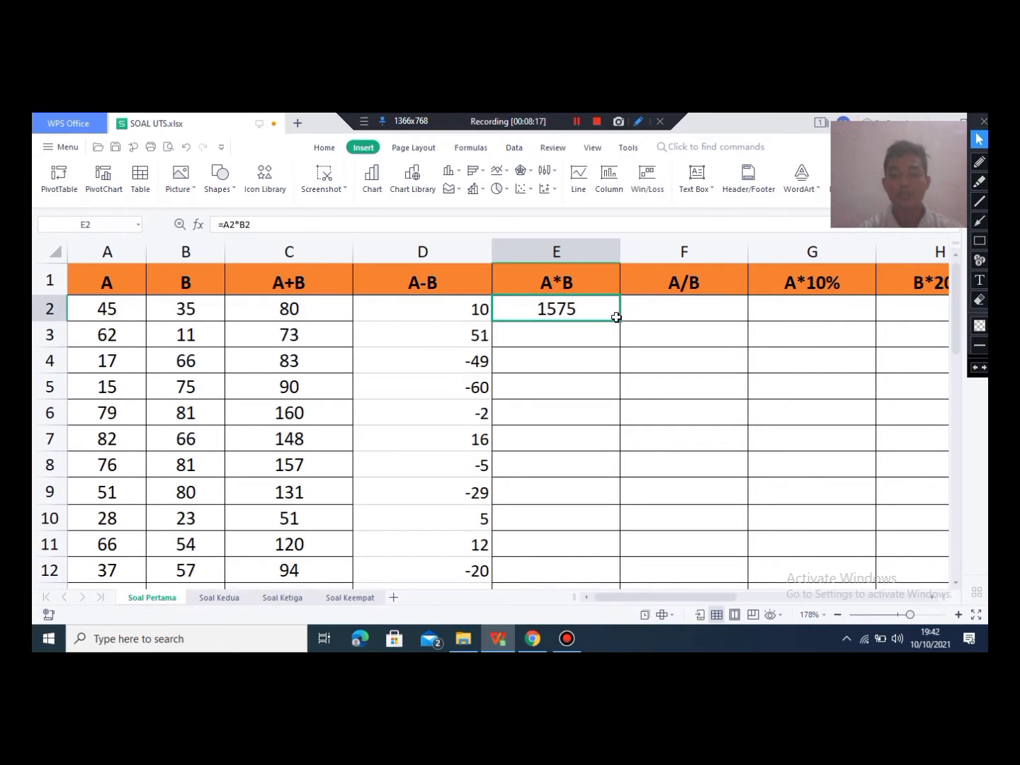
pyautogui.click(205, 308)
pyautogui.click(379, 307)
pyautogui.click(588, 311)
pyautogui.click(504, 334)
pyautogui.click(393, 336)
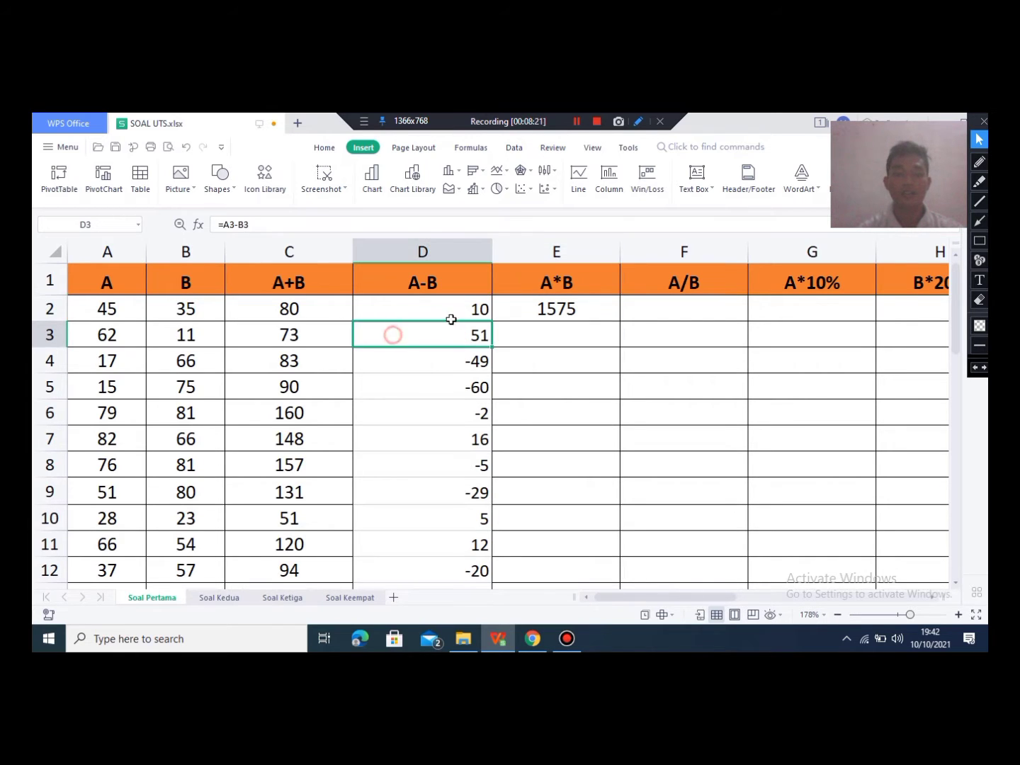
pyautogui.click(457, 315)
pyautogui.click(564, 311)
pyautogui.click(503, 343)
pyautogui.click(404, 347)
pyautogui.click(318, 346)
pyautogui.click(605, 328)
pyautogui.moveTo(601, 322); pyautogui.dragTo(596, 314)
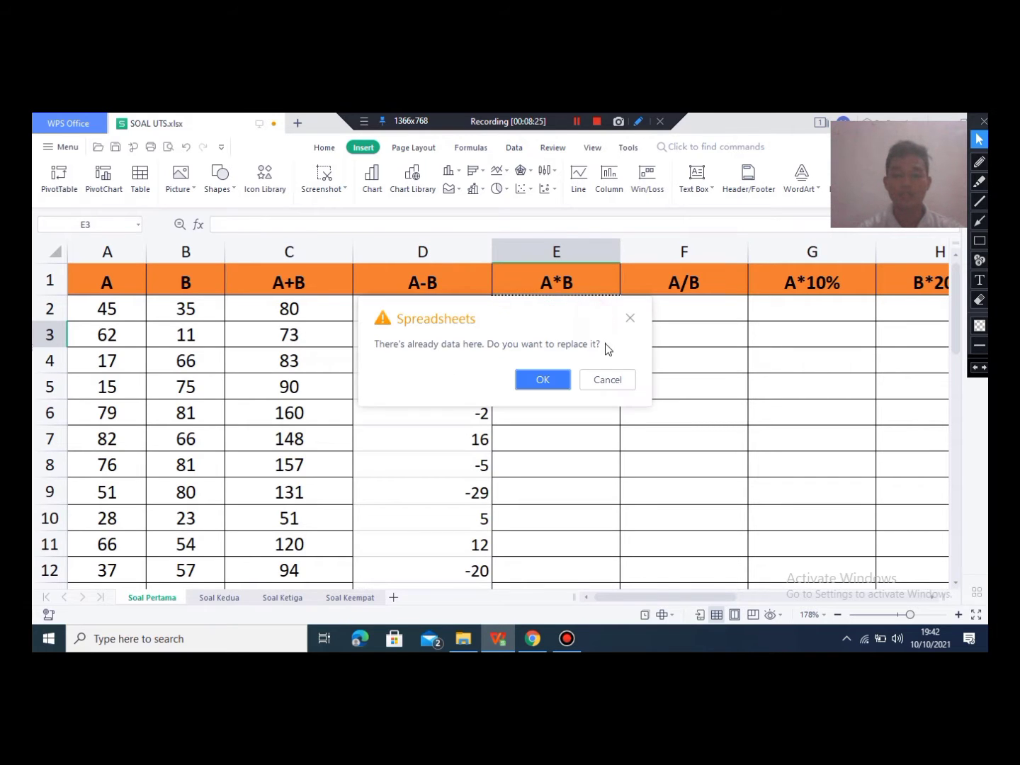
pyautogui.click(608, 370)
# Step: Fill the multiplication formula from E2 down through E35
pyautogui.click(586, 306)
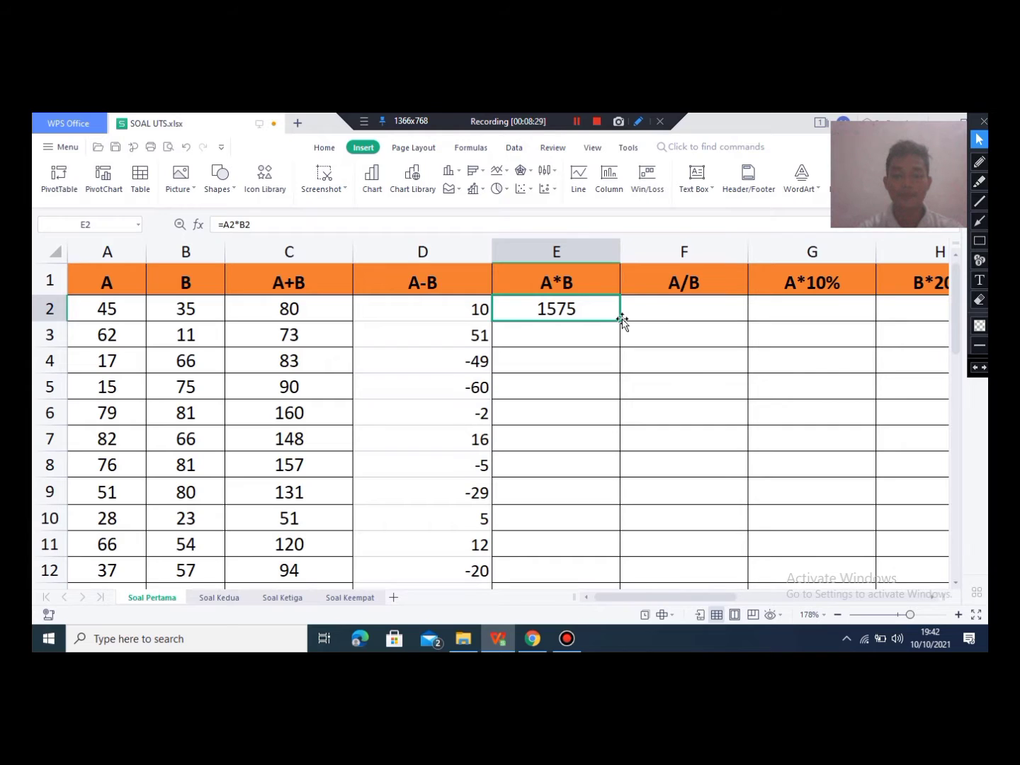
pyautogui.moveTo(620, 345); pyautogui.dragTo(590, 488)
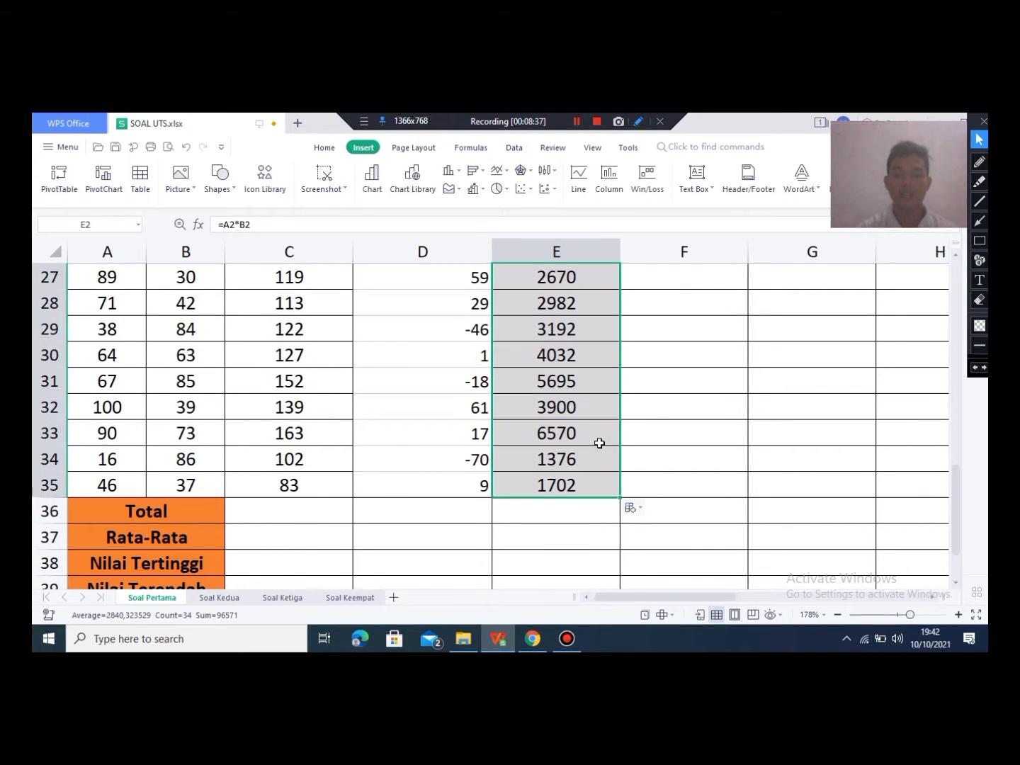
# Step: Check the filled multiplication formulas in the lower rows of column E, down to E35
pyautogui.scroll(1, 588, 417)
pyautogui.click(588, 392)
pyautogui.click(589, 317)
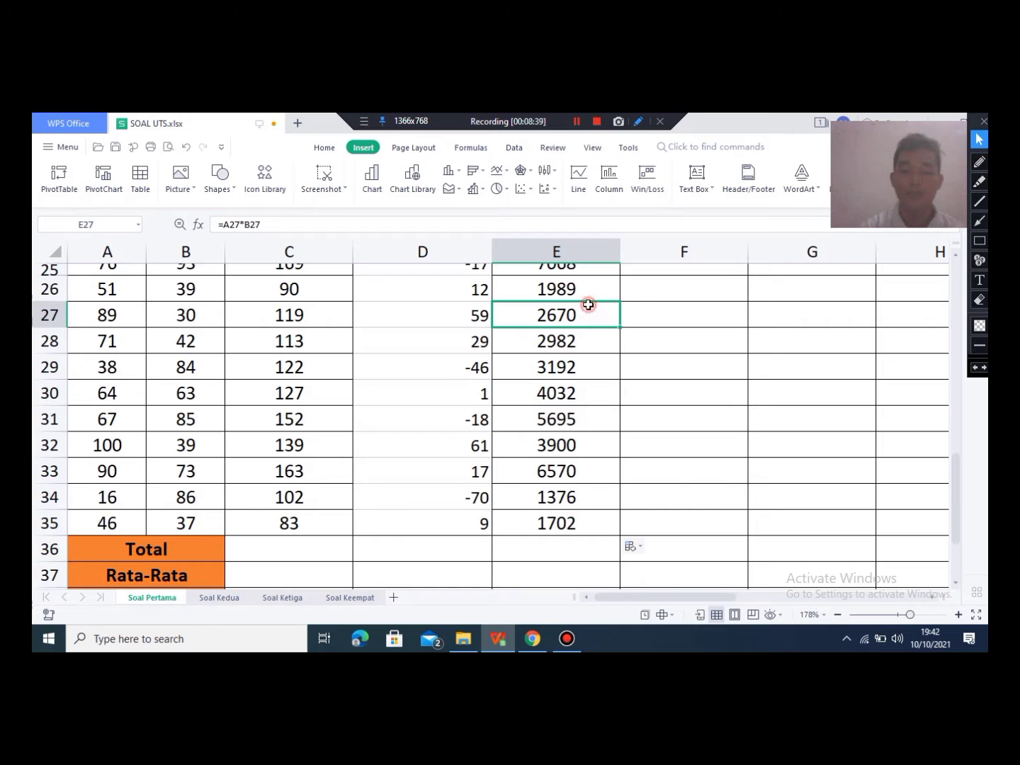
pyautogui.scroll(2, 587, 331)
pyautogui.click(587, 332)
pyautogui.click(578, 287)
pyautogui.scroll(-1, 587, 351)
pyautogui.click(584, 347)
pyautogui.click(581, 386)
pyautogui.click(577, 344)
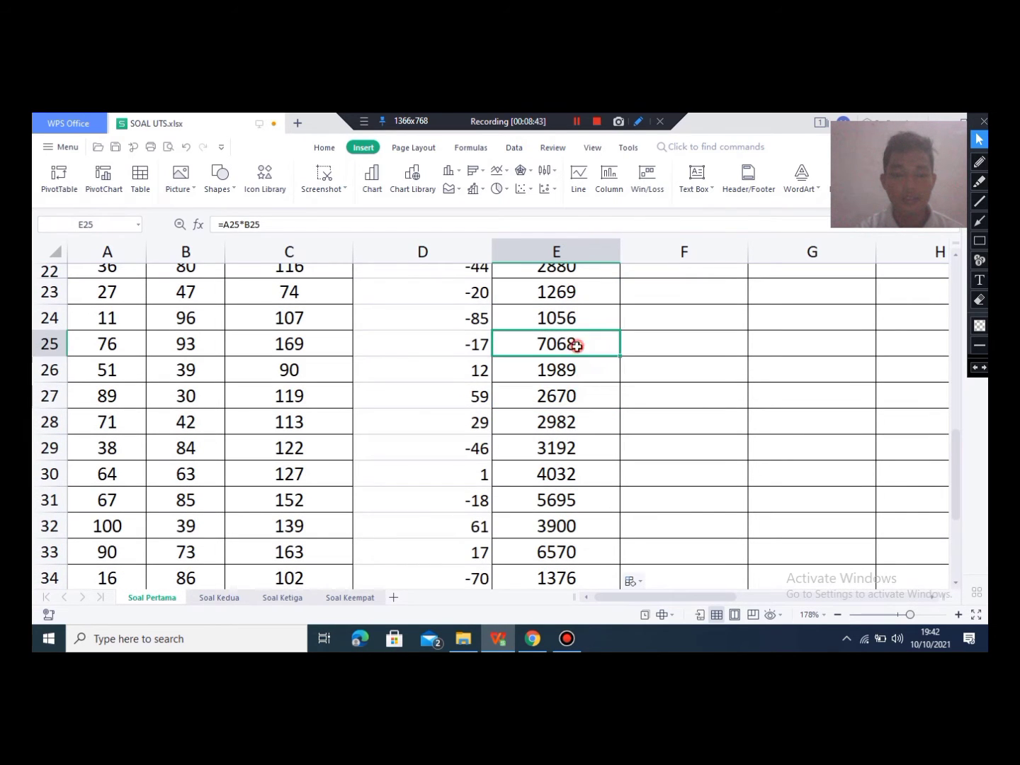
pyautogui.click(579, 385)
pyautogui.scroll(-2, 580, 437)
pyautogui.click(561, 464)
pyautogui.click(567, 485)
pyautogui.scroll(9, 583, 409)
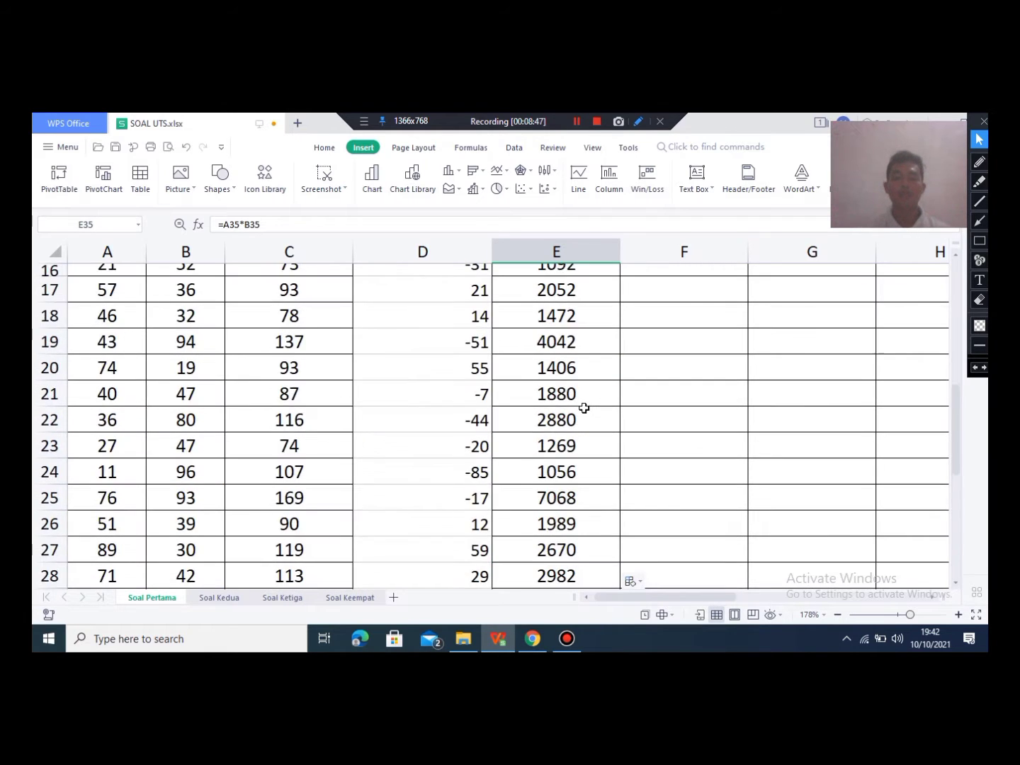
# Step: Clear the A/B heading in F1 and restore it, and undo and redo the fill of column E
pyautogui.click(655, 305)
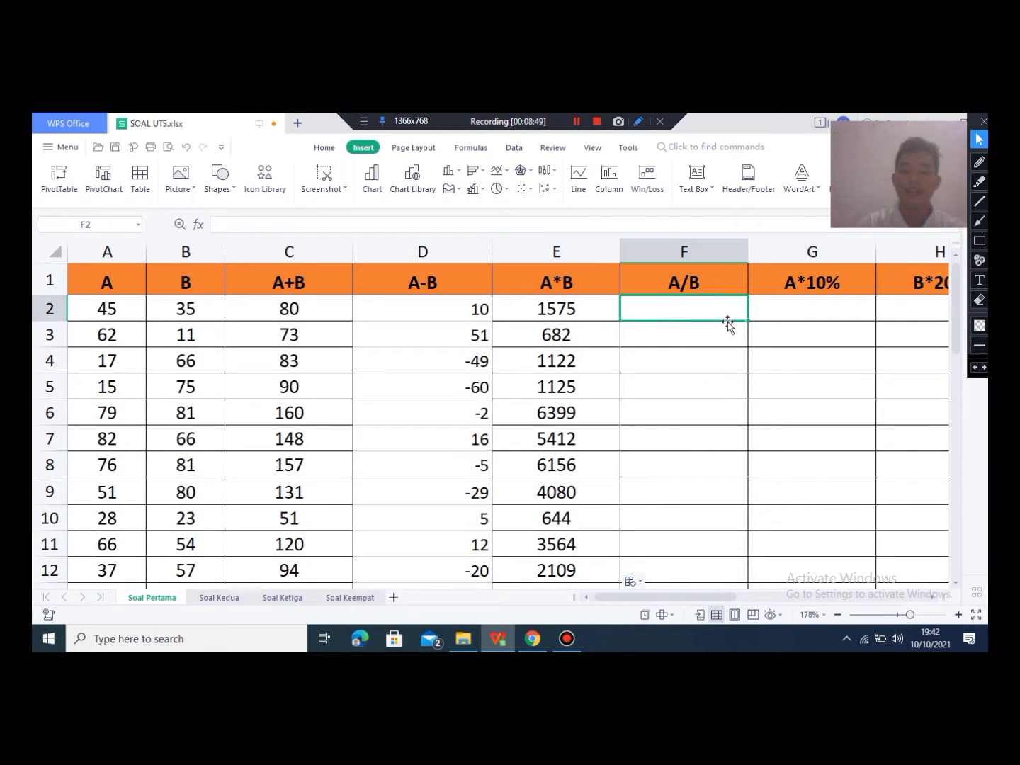
pyautogui.click(686, 290)
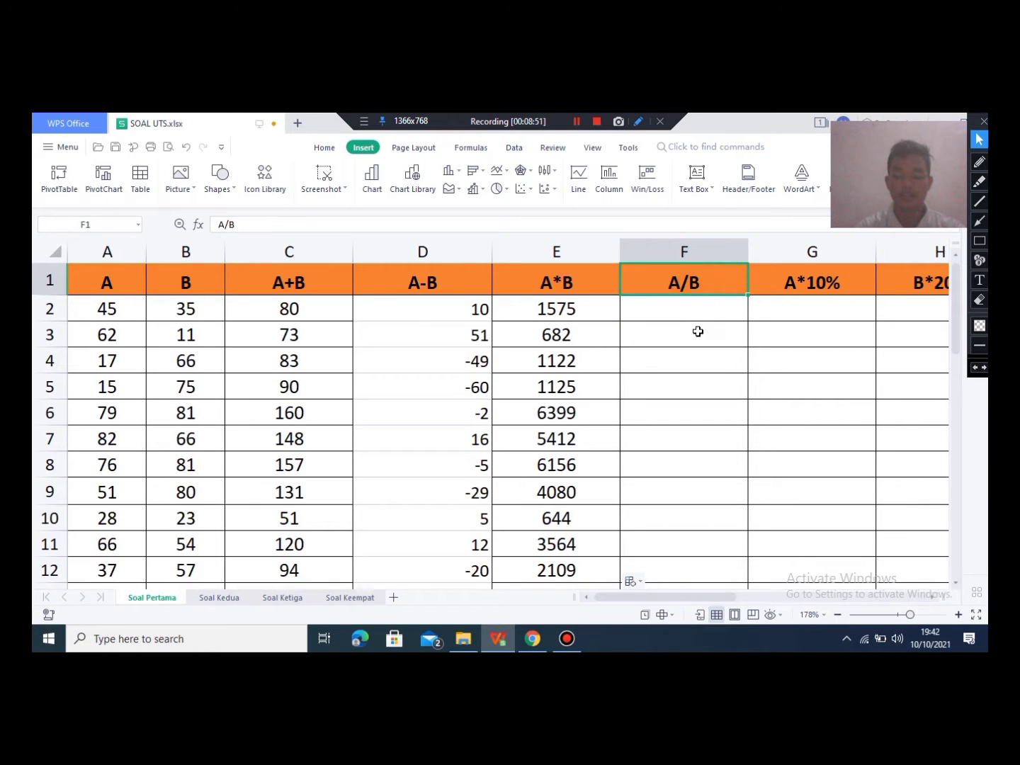
pyautogui.write('pe')
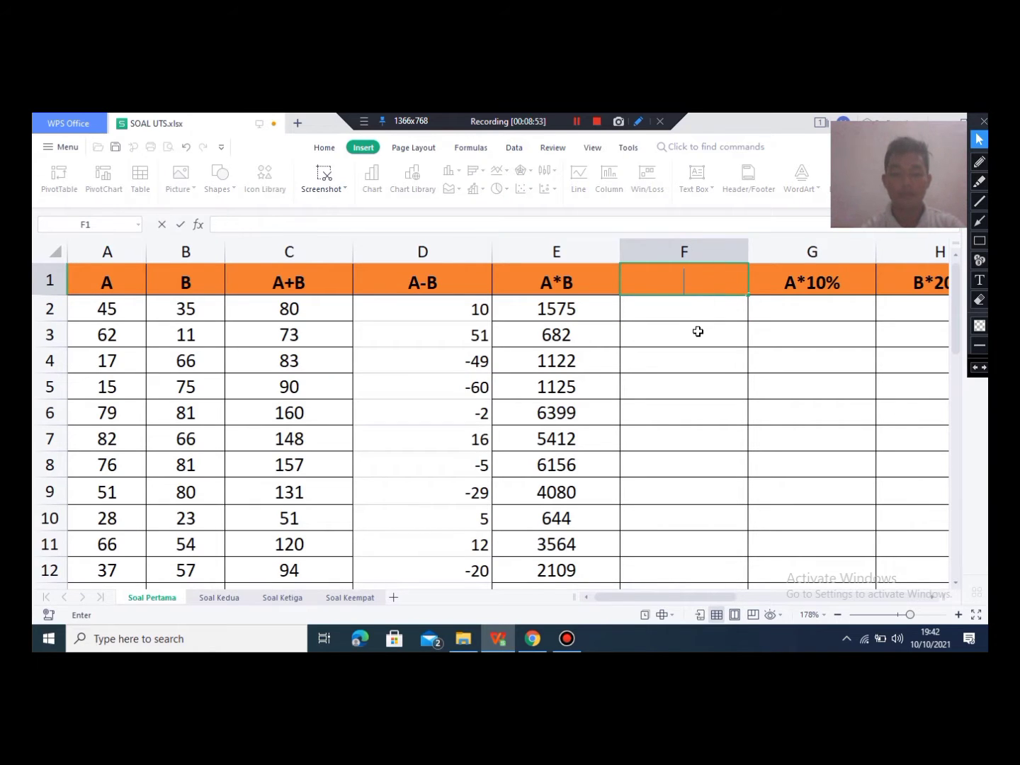
pyautogui.press('BackSpace')
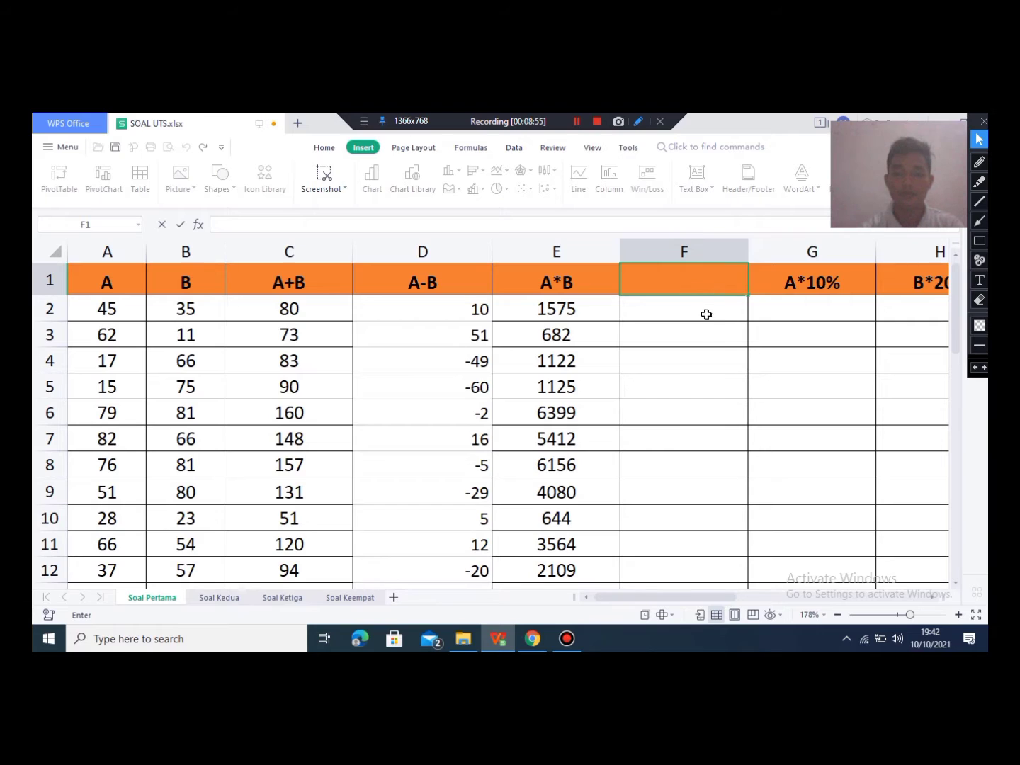
pyautogui.press('Return')
pyautogui.click(681, 274)
pyautogui.hotkey('ctrl', 'z')
pyautogui.click(683, 326)
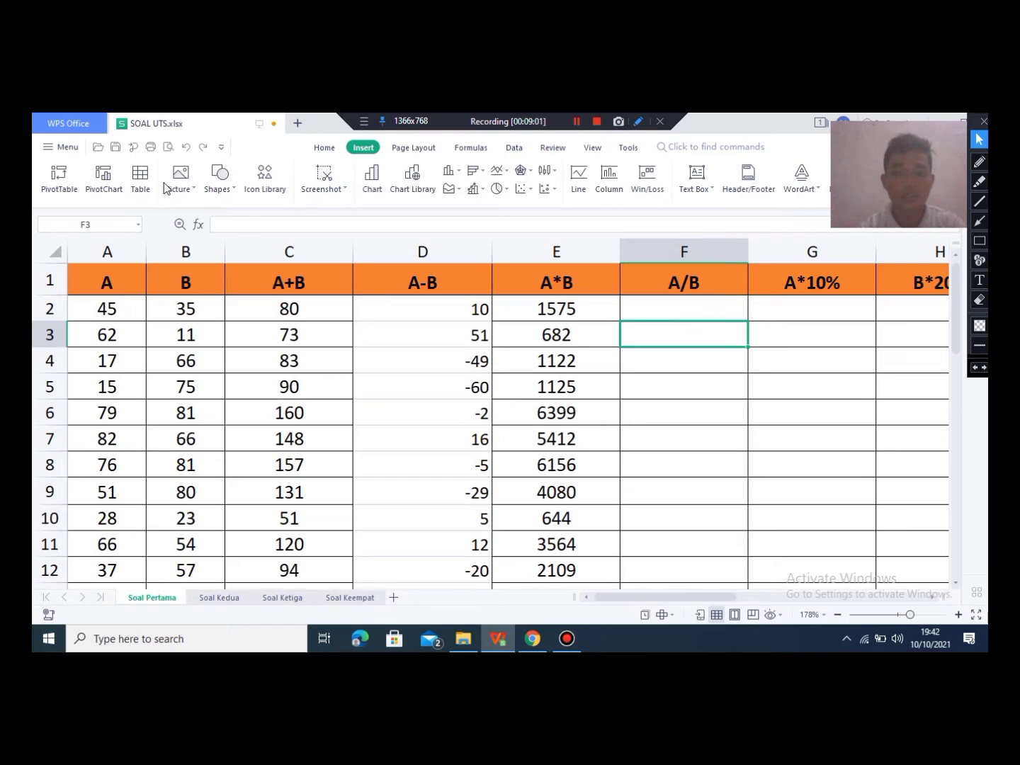
pyautogui.hotkey('ctrl', 'z')
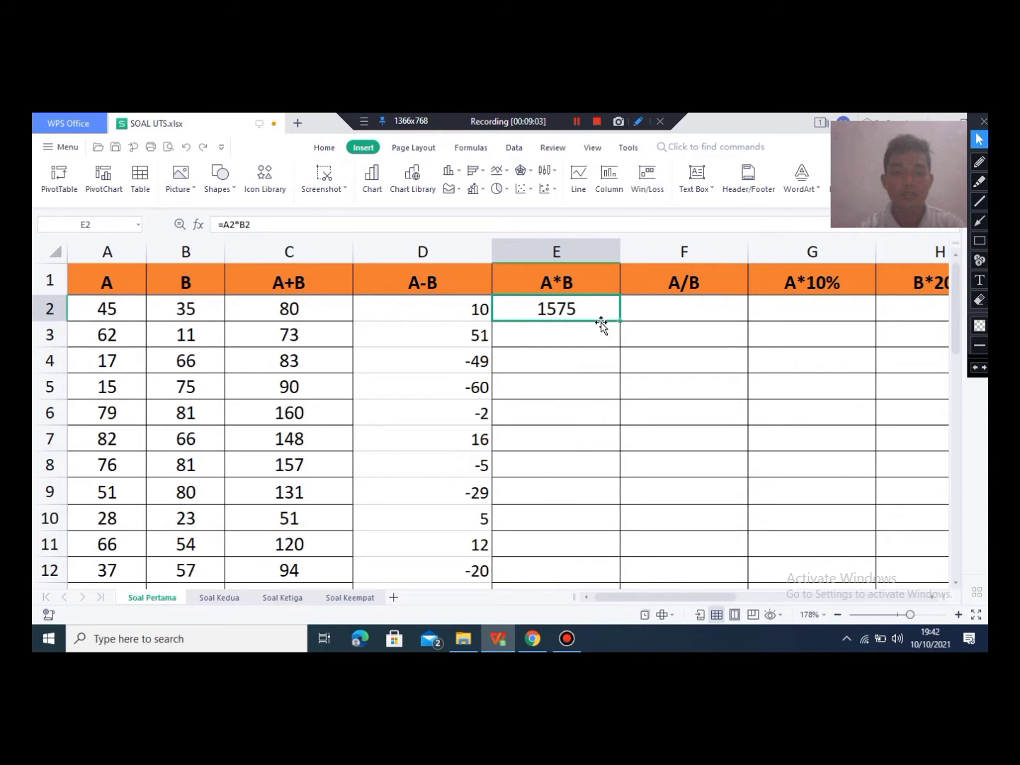
pyautogui.click(203, 146)
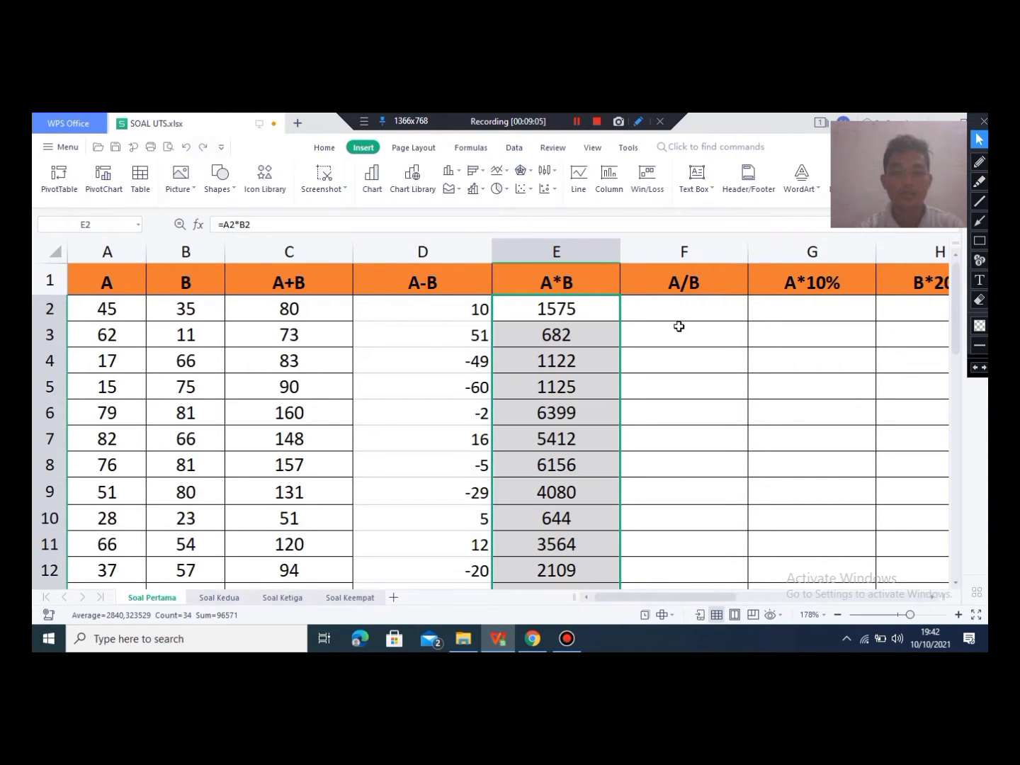
# Step: Write the note pembagian in F2 under the A/B heading and delete it again
pyautogui.click(680, 327)
pyautogui.click(684, 306)
pyautogui.click(686, 283)
pyautogui.click(692, 320)
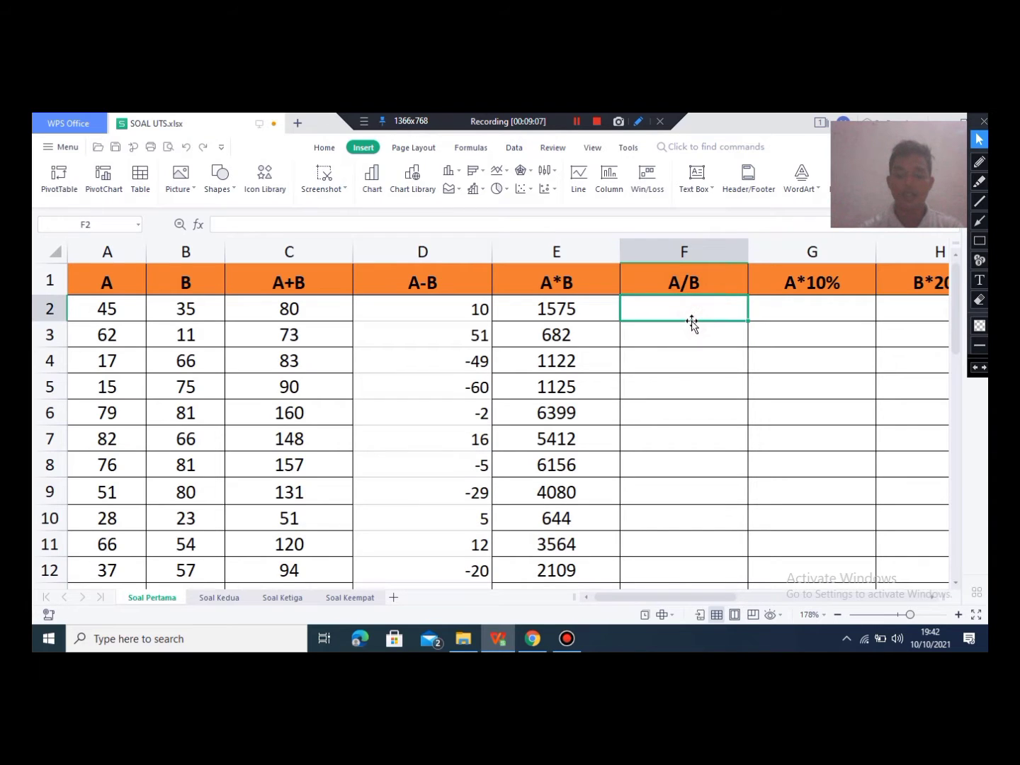
pyautogui.write('pembagi')
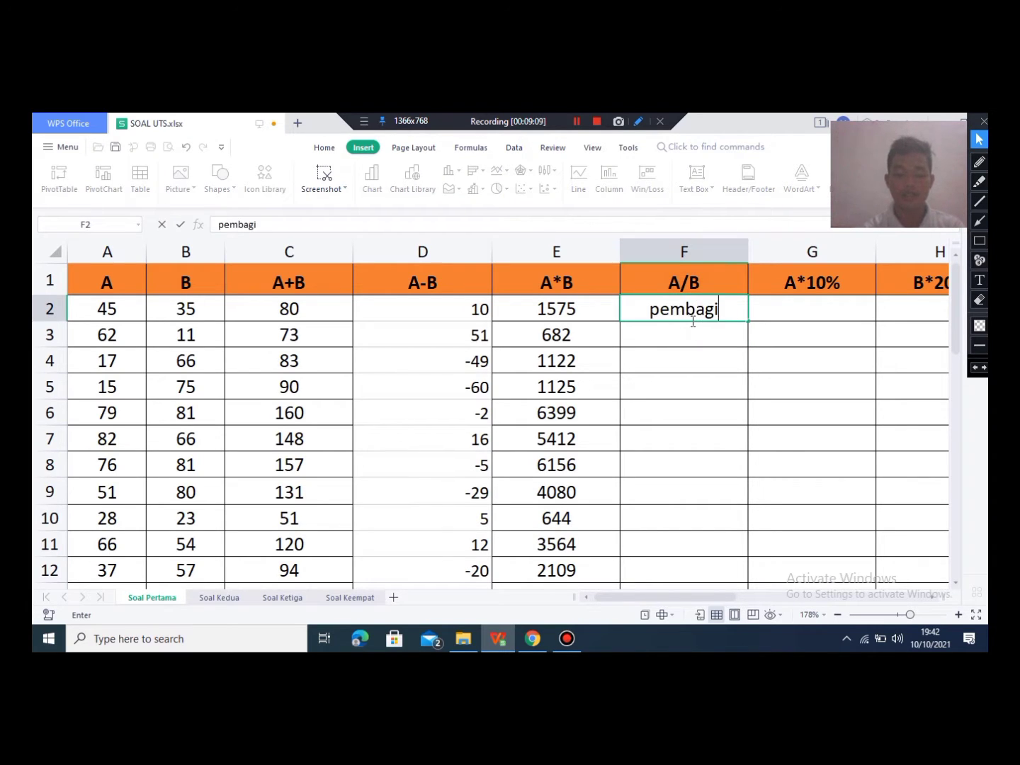
pyautogui.write('an')
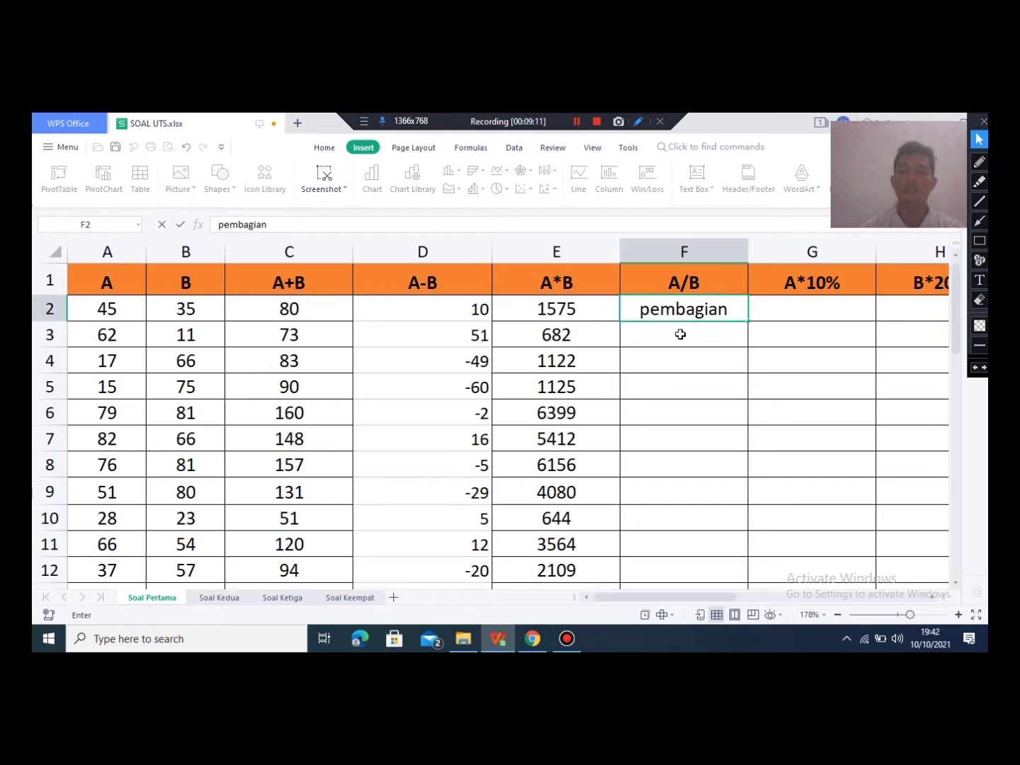
pyautogui.moveTo(740, 313); pyautogui.dragTo(623, 320)
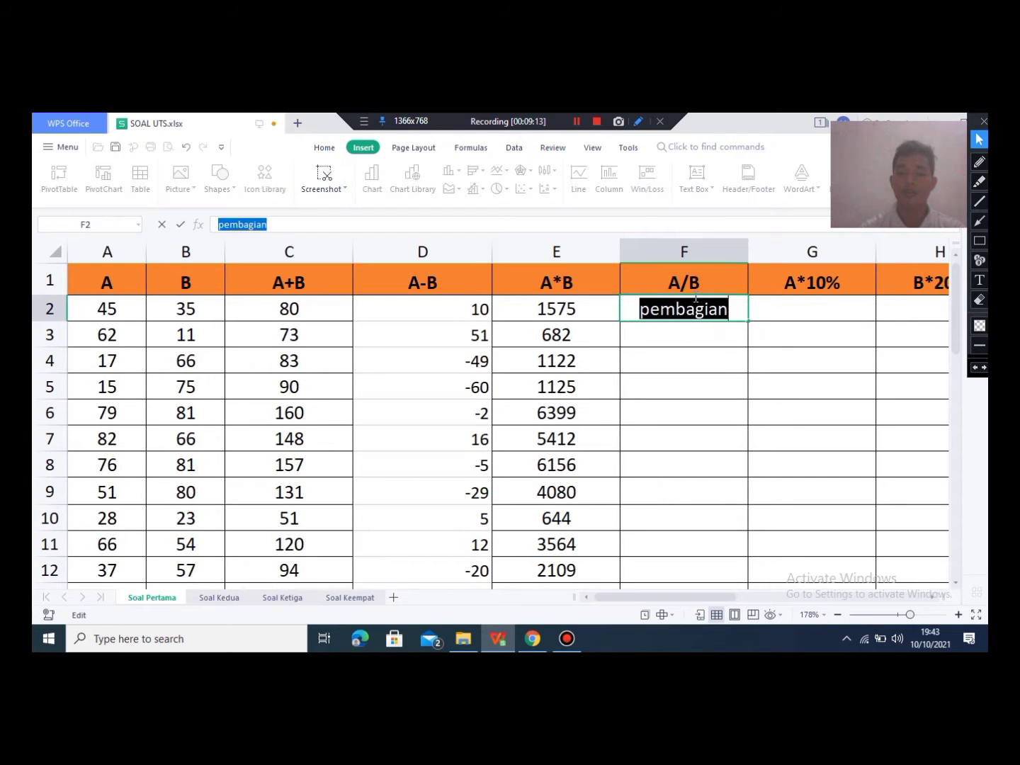
pyautogui.press('BackSpace')
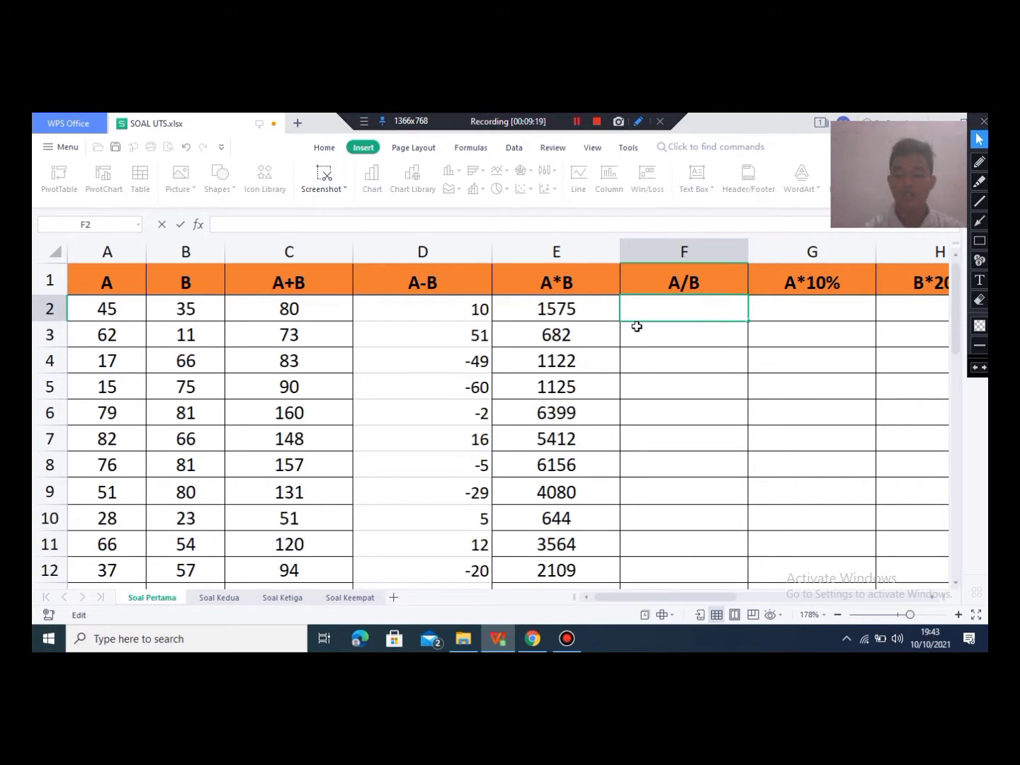
# Step: Enter the division formula =A2/B2 in F2
pyautogui.click(108, 314)
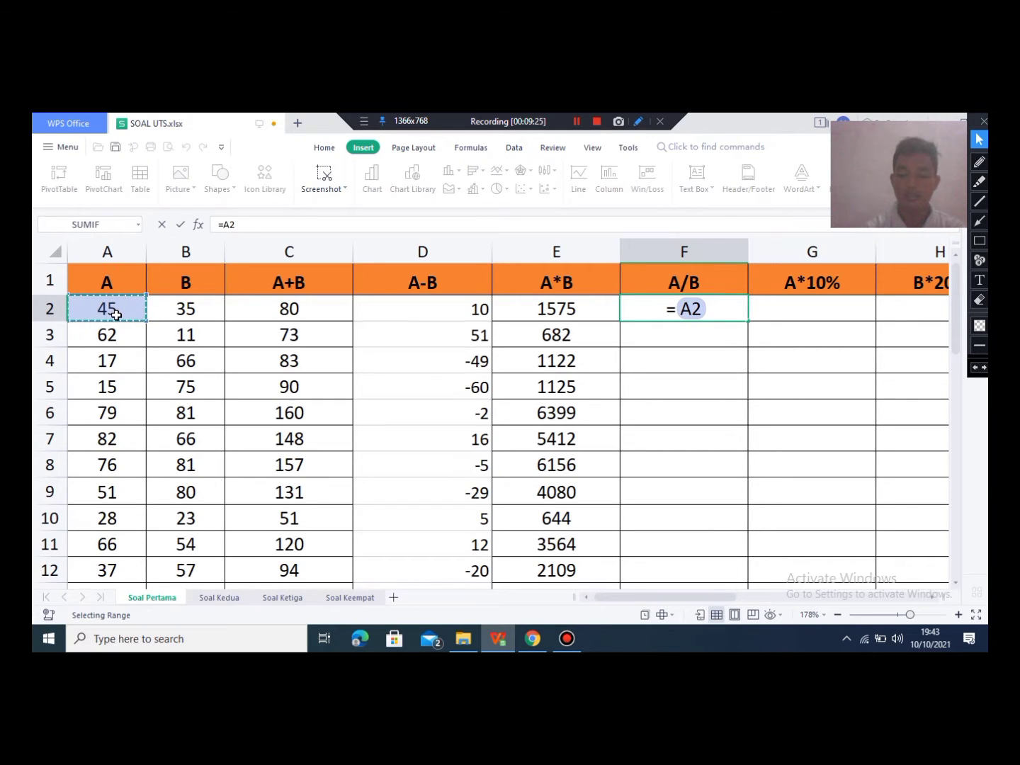
pyautogui.write('/')
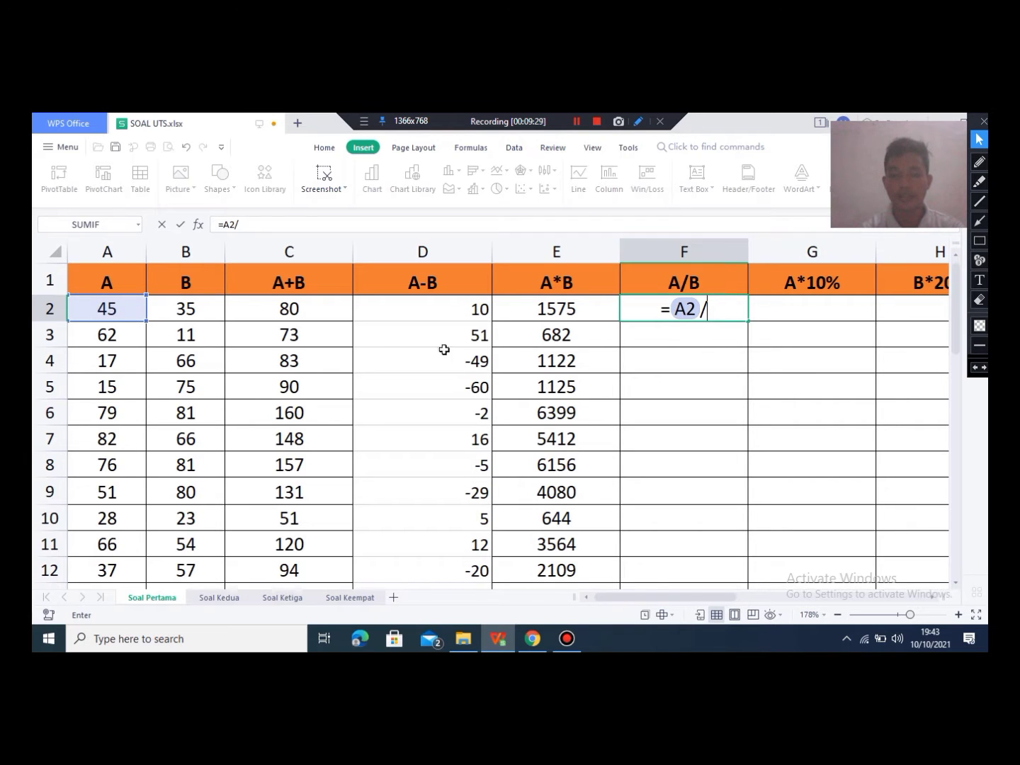
pyautogui.click(188, 309)
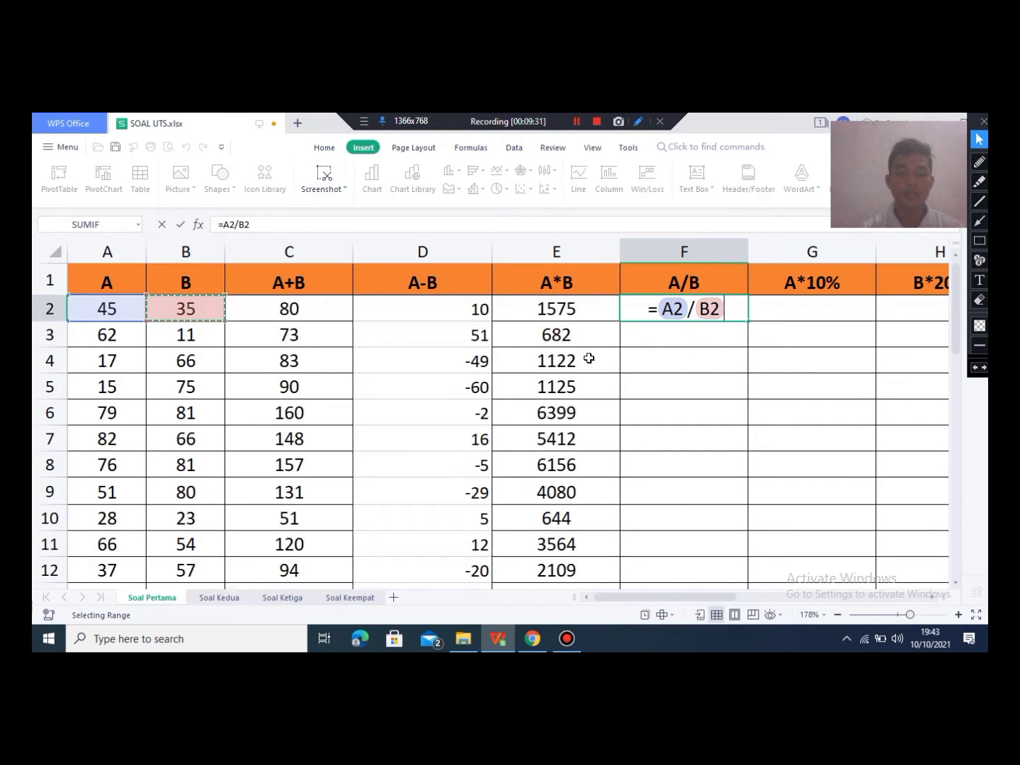
pyautogui.press('Return')
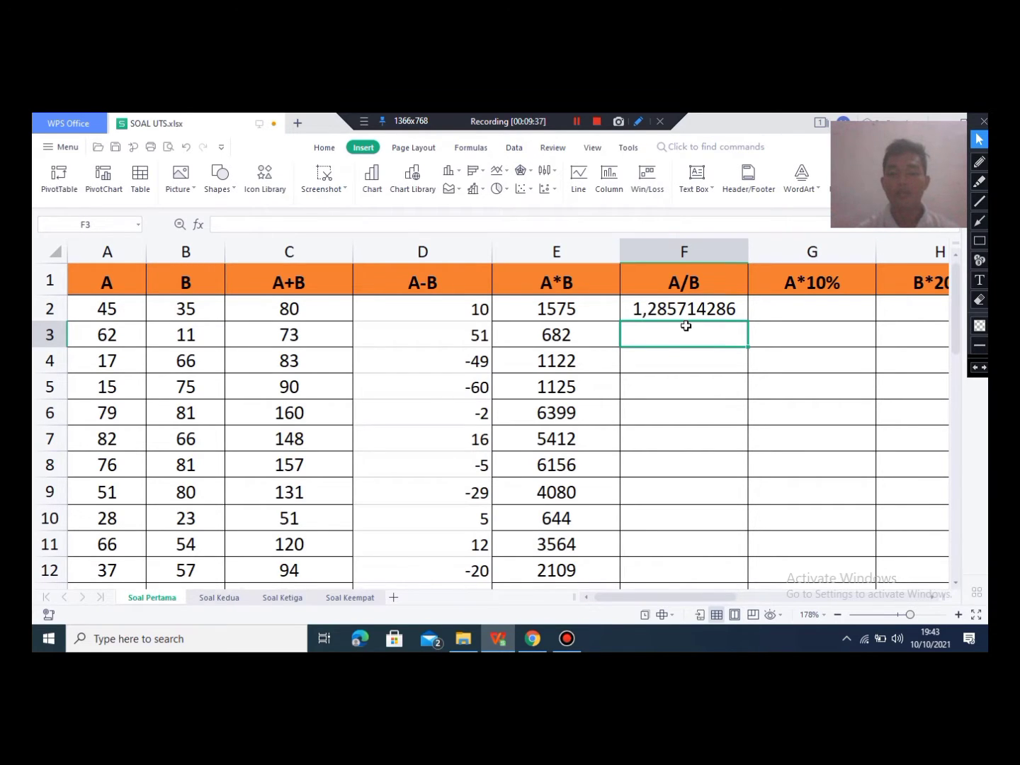
# Step: Fill the division formula from F2 down through F35
pyautogui.click(737, 313)
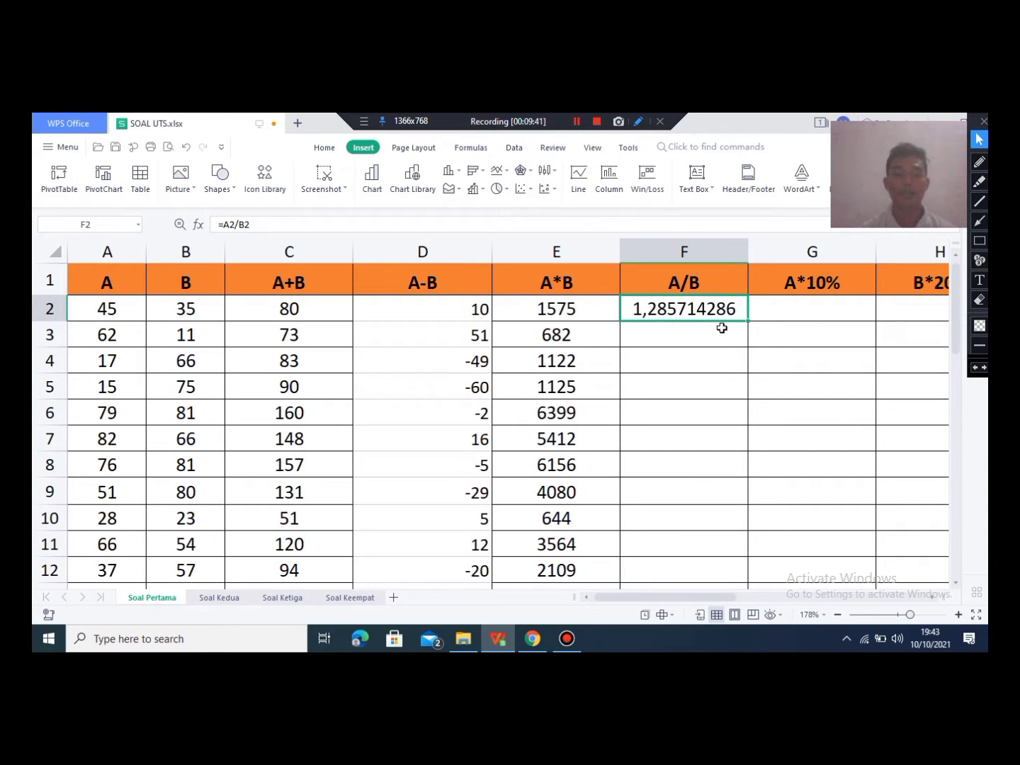
pyautogui.moveTo(749, 322)
pyautogui.mouseDown()
pyautogui.moveTo(727, 503)
pyautogui.moveTo(745, 326)
pyautogui.mouseUp()
pyautogui.click(628, 330)
pyautogui.click(632, 314)
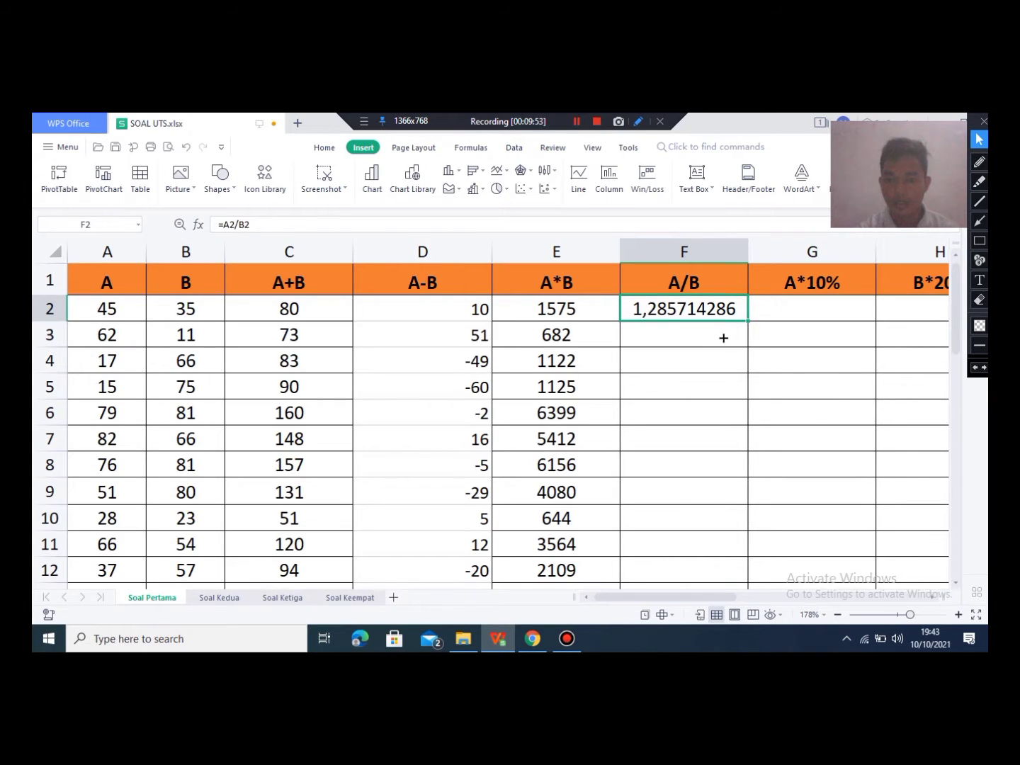
pyautogui.moveTo(692, 337); pyautogui.dragTo(617, 339)
pyautogui.moveTo(684, 401); pyautogui.dragTo(489, 408)
pyautogui.moveTo(724, 416); pyautogui.dragTo(744, 431)
pyautogui.moveTo(744, 434); pyautogui.dragTo(737, 435)
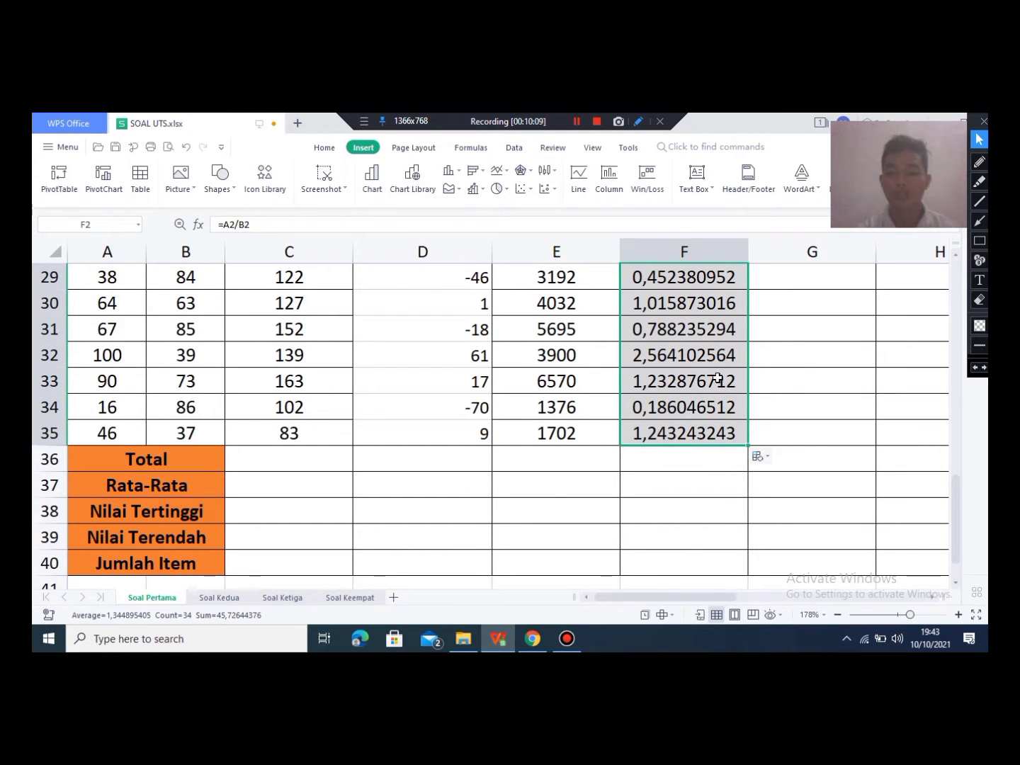
pyautogui.scroll(10, 718, 379)
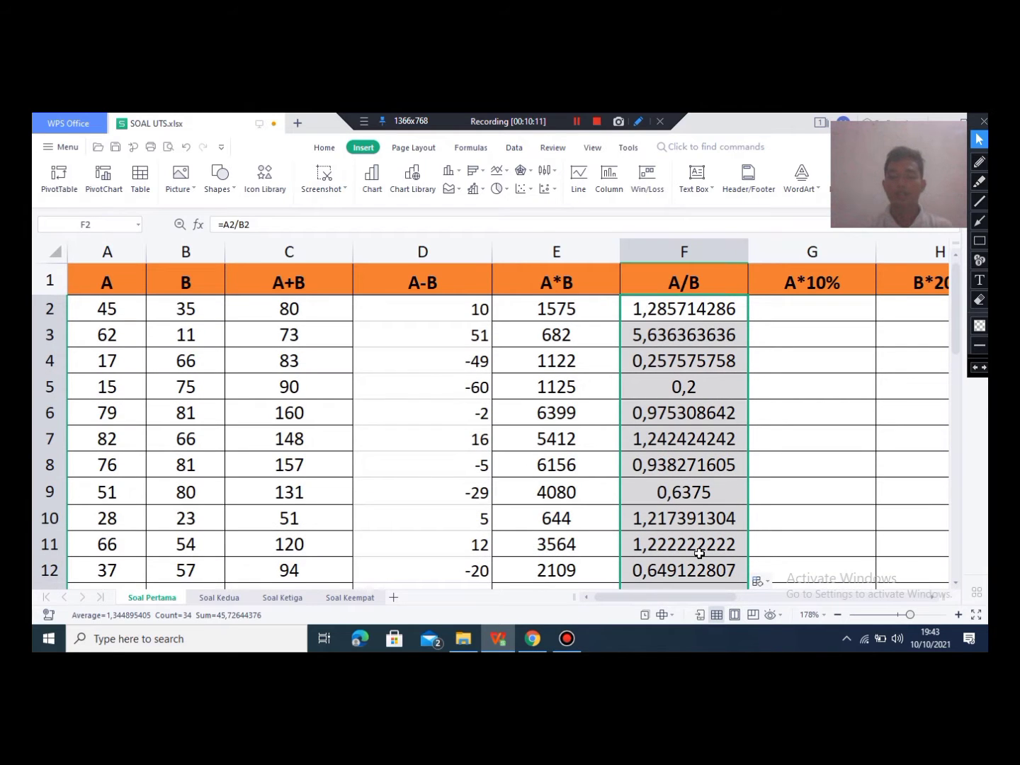
# Step: Review the A*10% heading in G1 and the first A value in A2 that the percentage is based on
pyautogui.moveTo(704, 601); pyautogui.dragTo(736, 610)
pyautogui.click(619, 318)
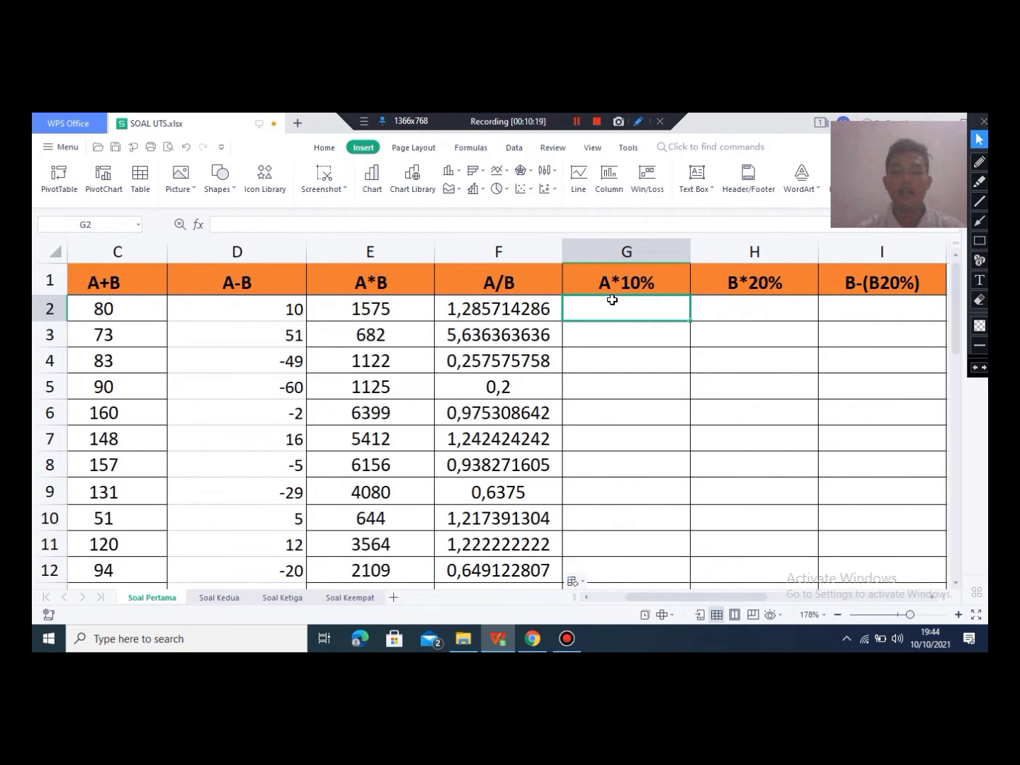
pyautogui.click(610, 287)
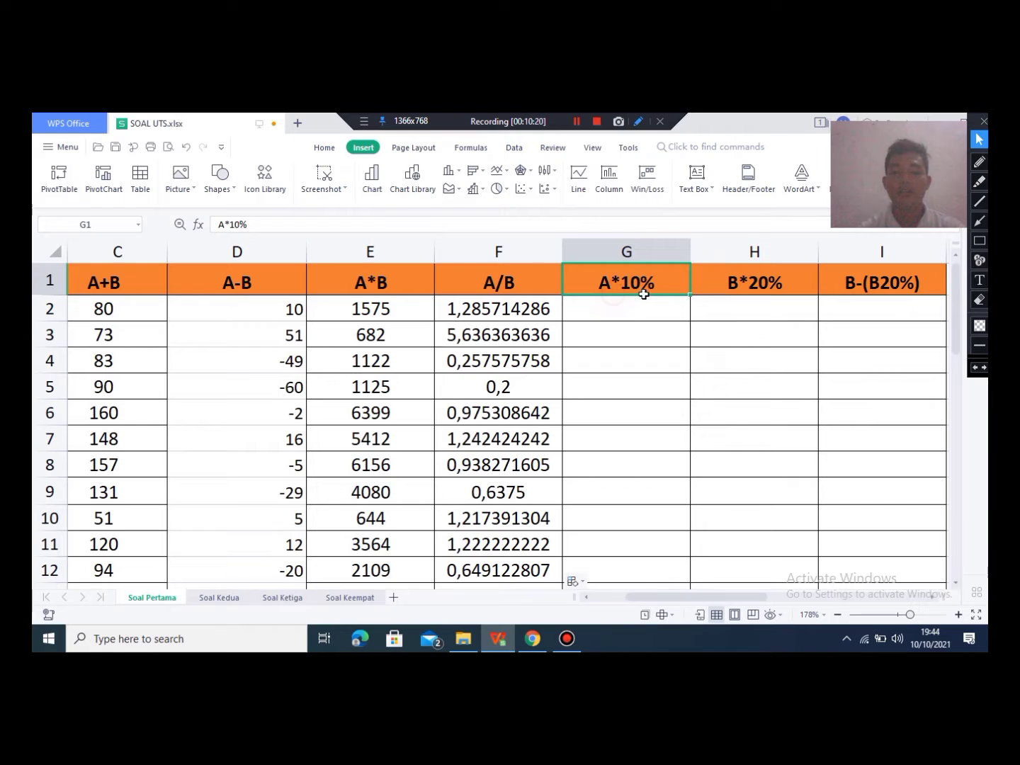
pyautogui.click(617, 322)
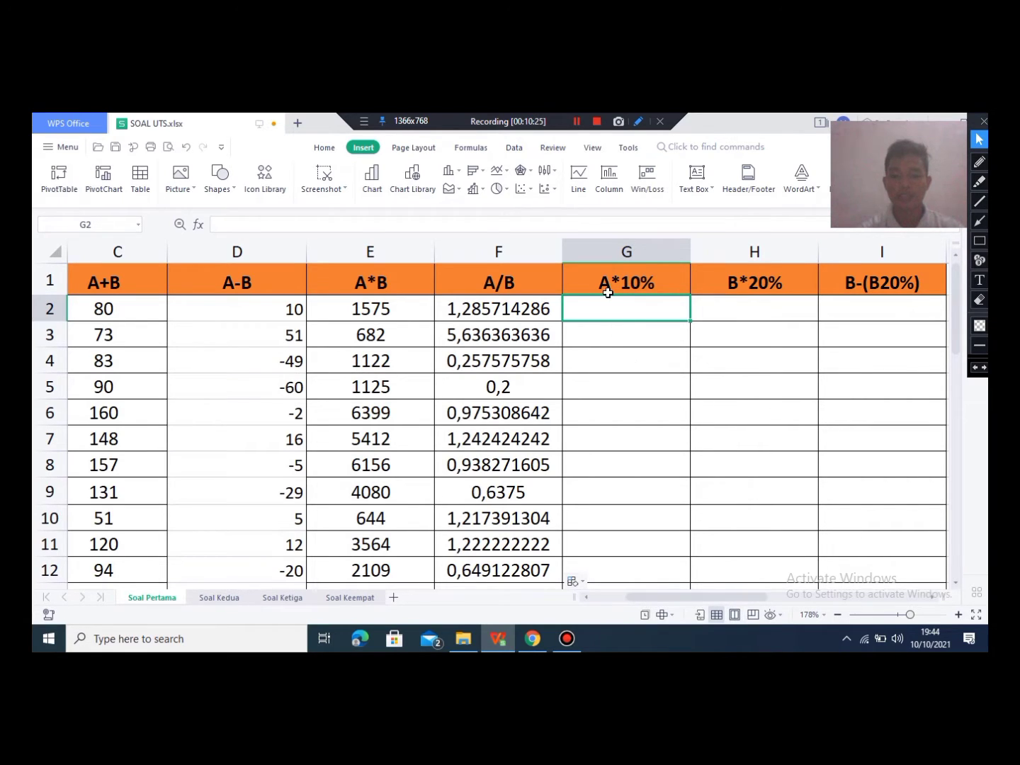
pyautogui.moveTo(695, 598); pyautogui.dragTo(665, 597)
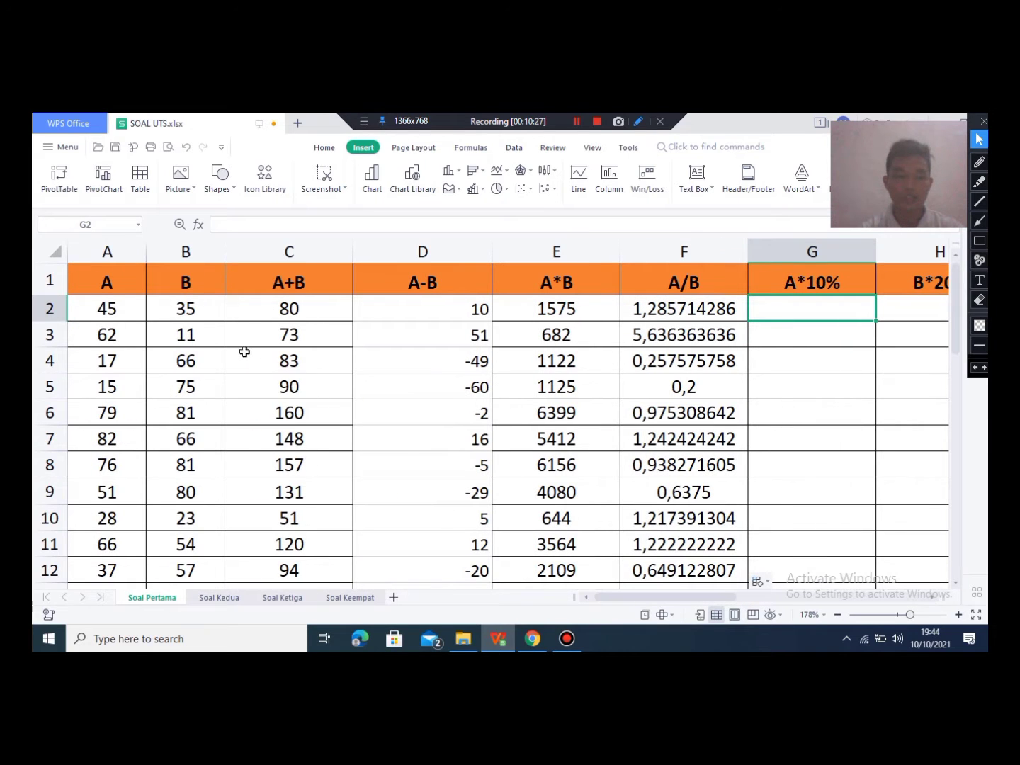
pyautogui.click(98, 312)
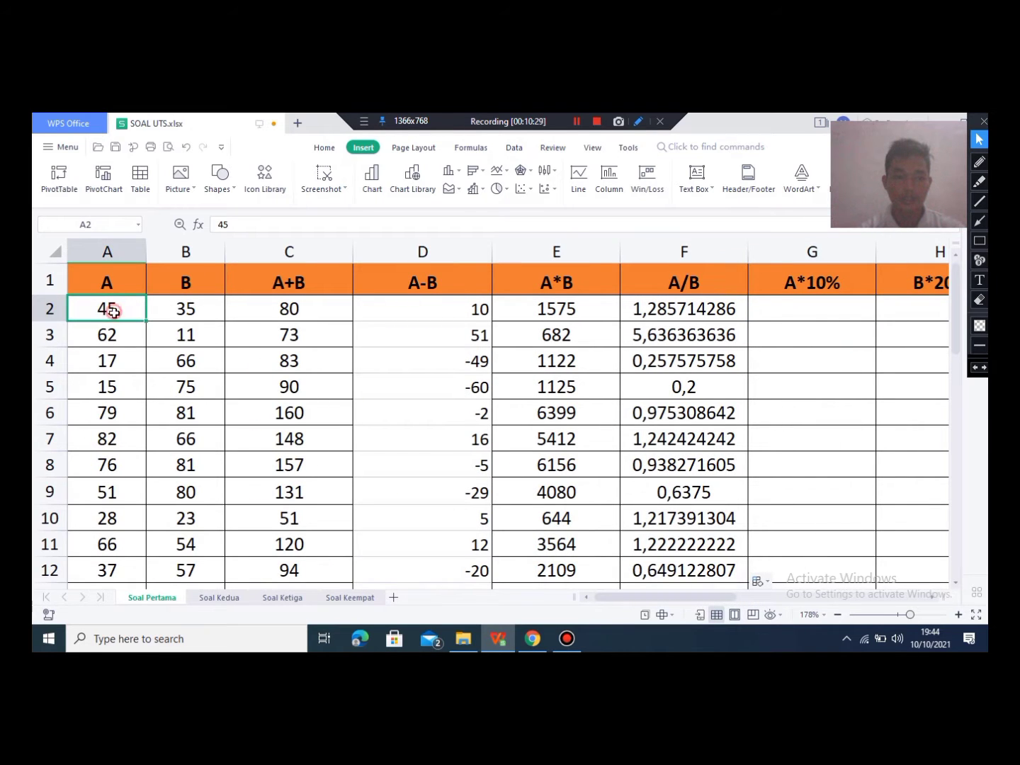
pyautogui.doubleClick(109, 306)
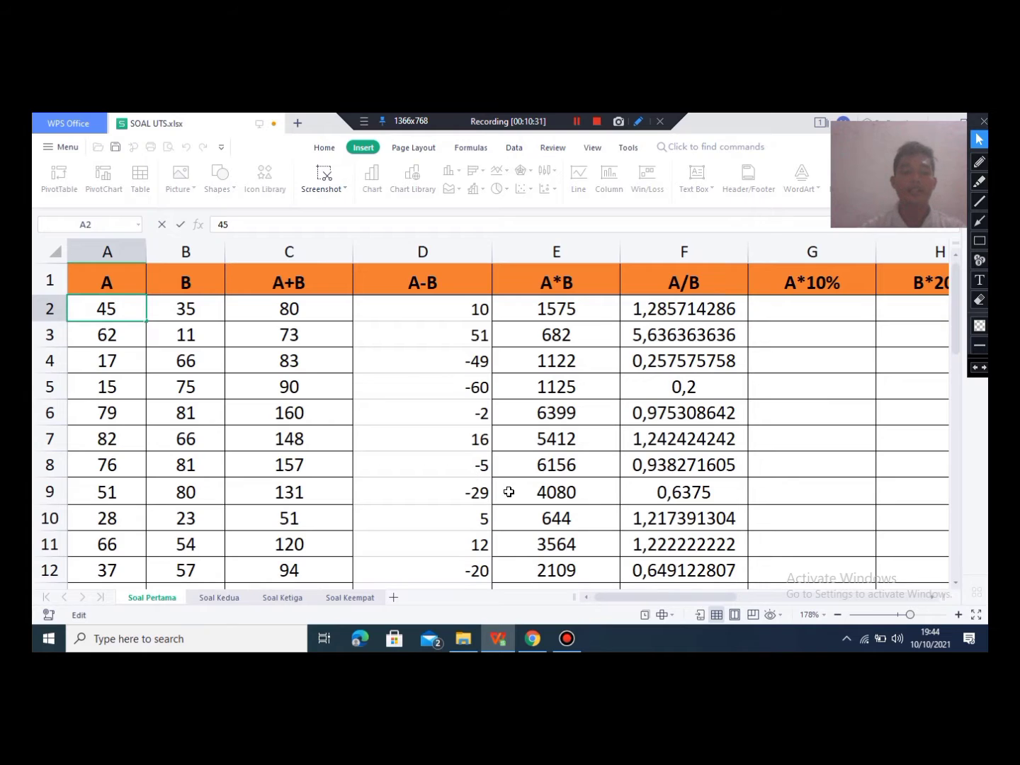
# Step: Enter the percentage formula =A2*10% in G2 under the A*10% heading
pyautogui.moveTo(679, 596); pyautogui.dragTo(694, 597)
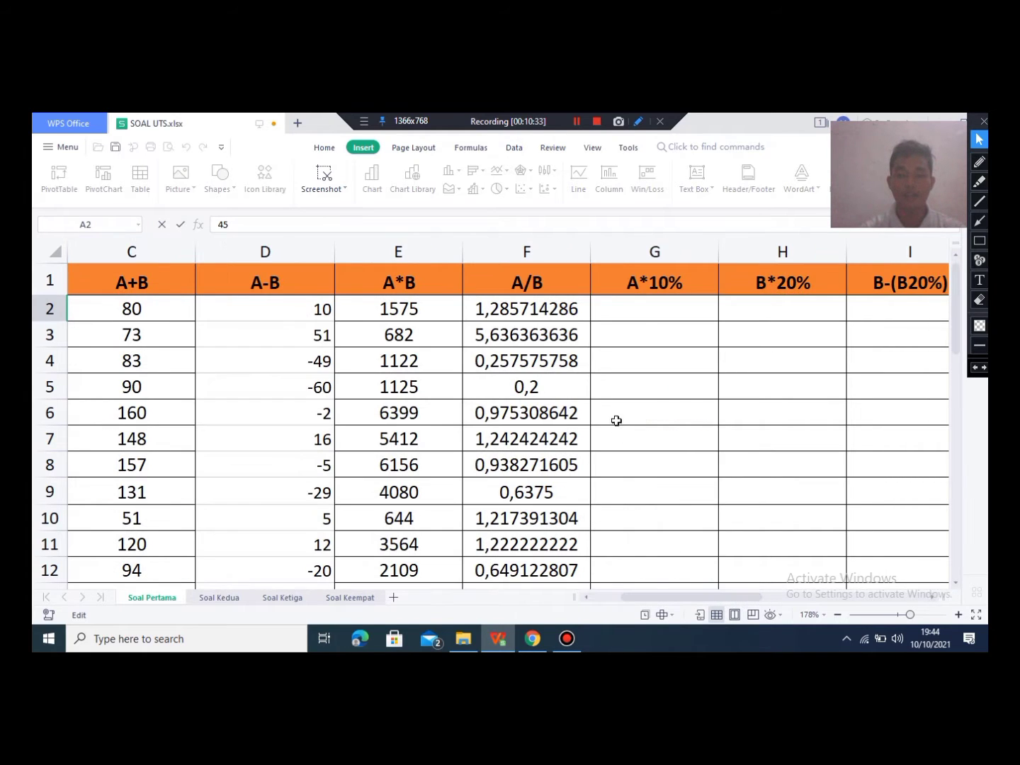
pyautogui.click(643, 329)
pyautogui.click(644, 301)
pyautogui.write('=')
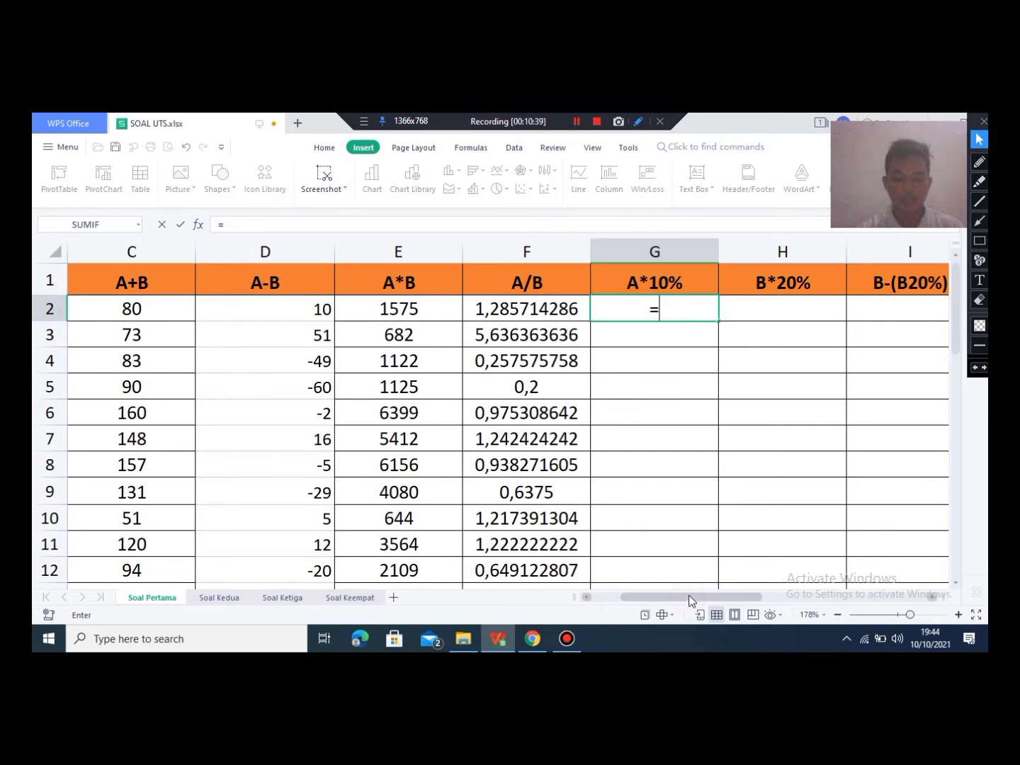
pyautogui.write('a2')
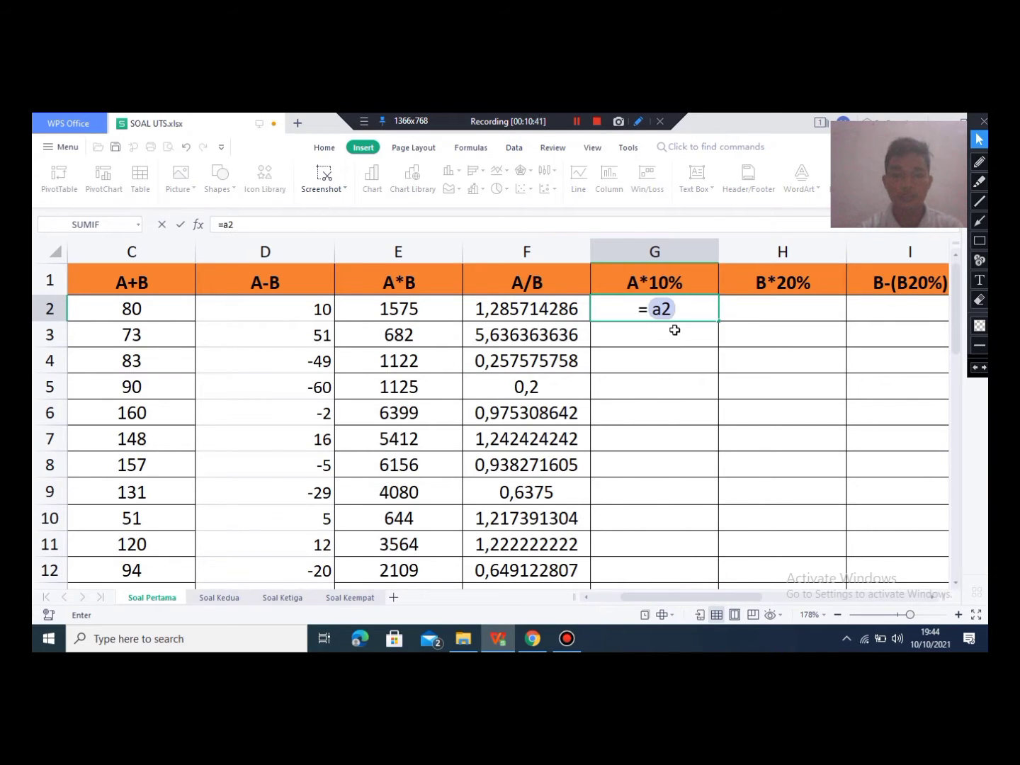
pyautogui.click(586, 596)
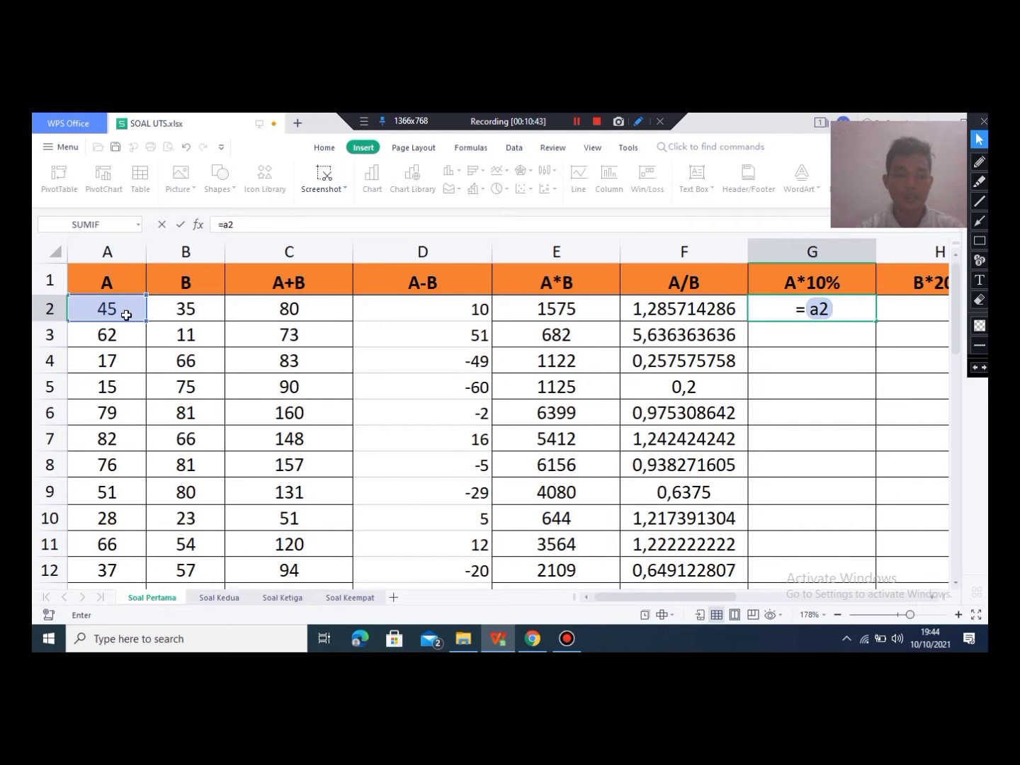
pyautogui.moveTo(709, 600); pyautogui.dragTo(772, 603)
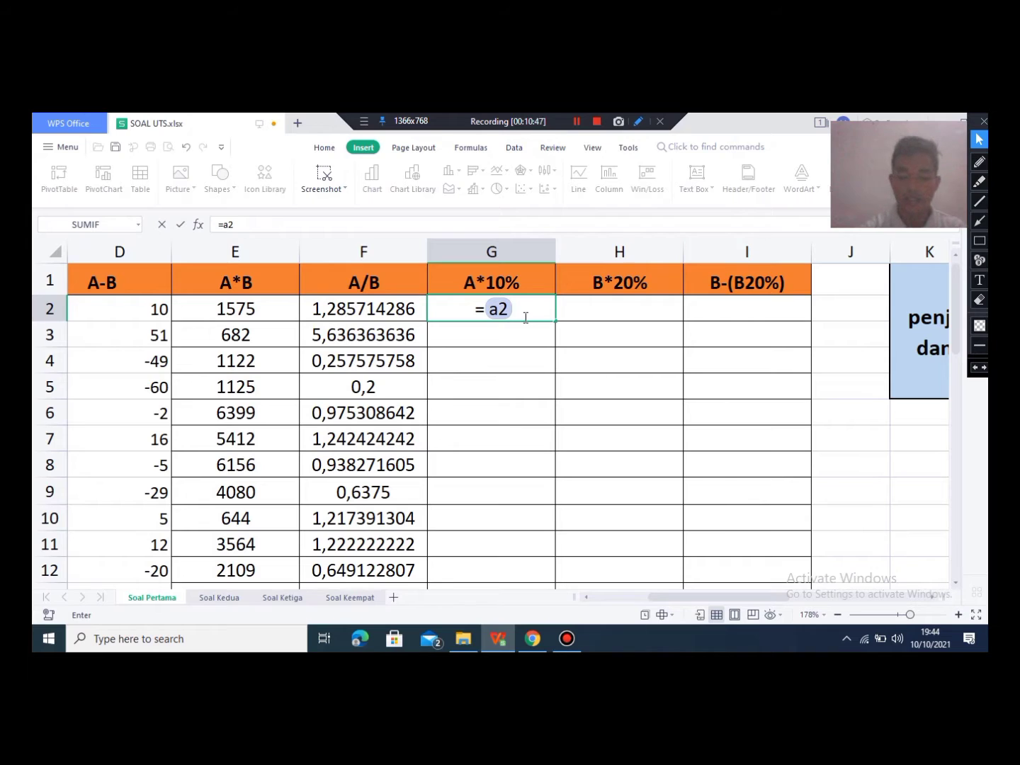
pyautogui.write('*1')
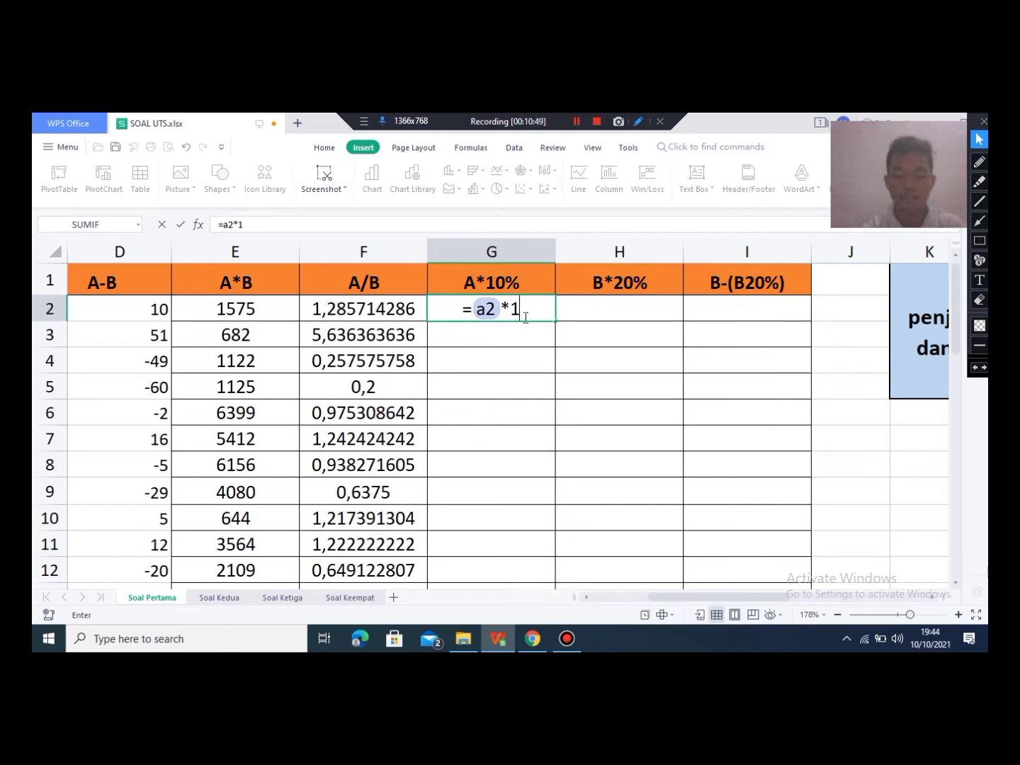
pyautogui.write('0')
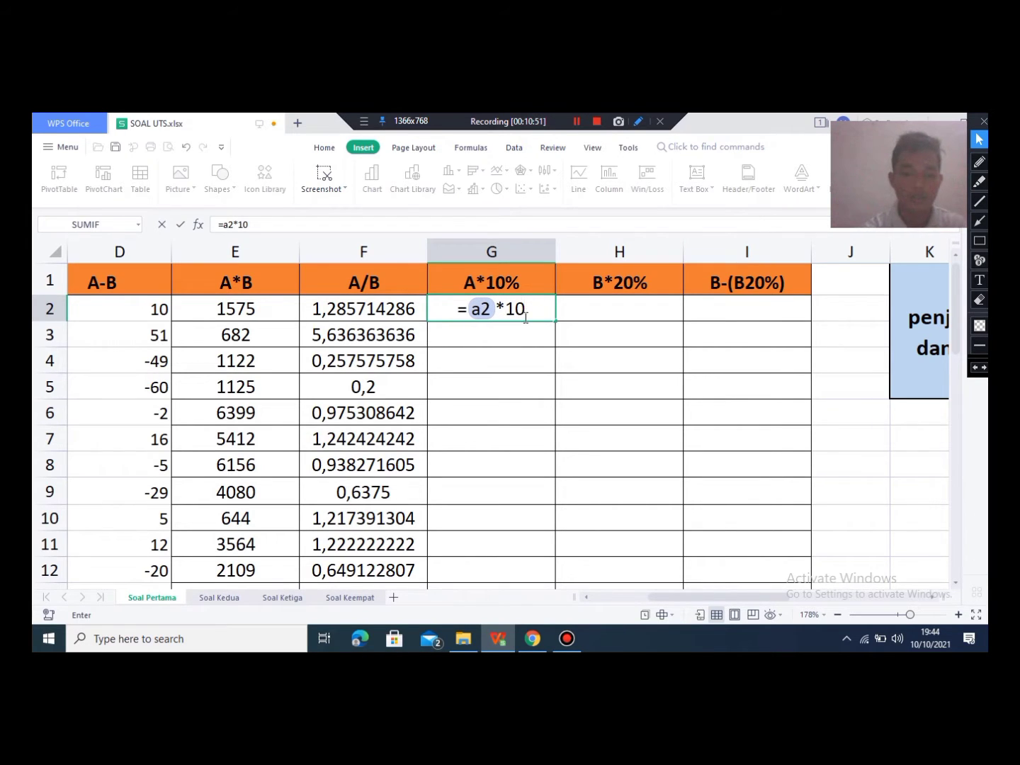
pyautogui.write('%')
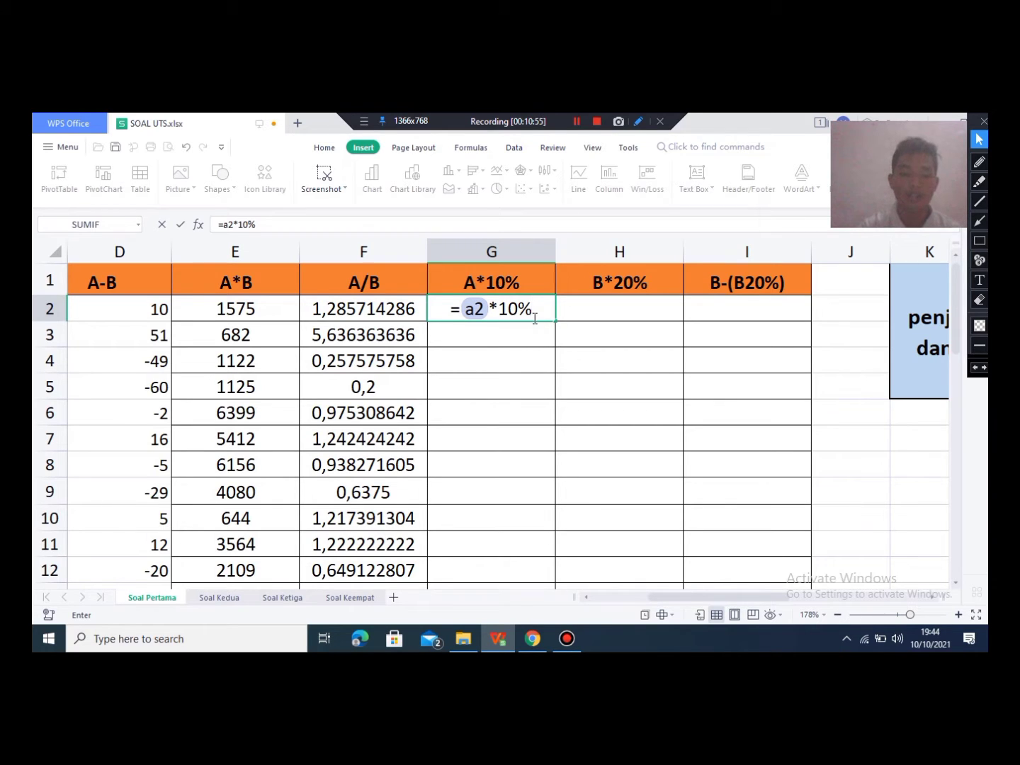
pyautogui.moveTo(535, 313)
pyautogui.mouseDown()
pyautogui.moveTo(510, 314)
pyautogui.moveTo(533, 314)
pyautogui.mouseUp()
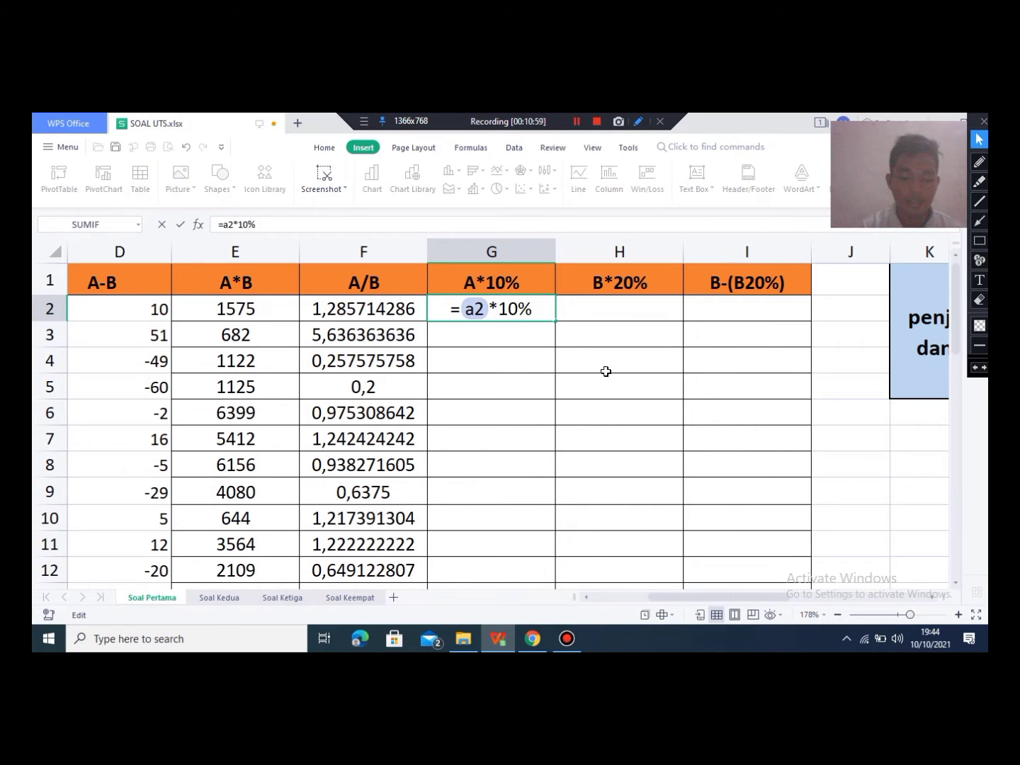
pyautogui.moveTo(529, 322); pyautogui.dragTo(519, 321)
pyautogui.click(546, 306)
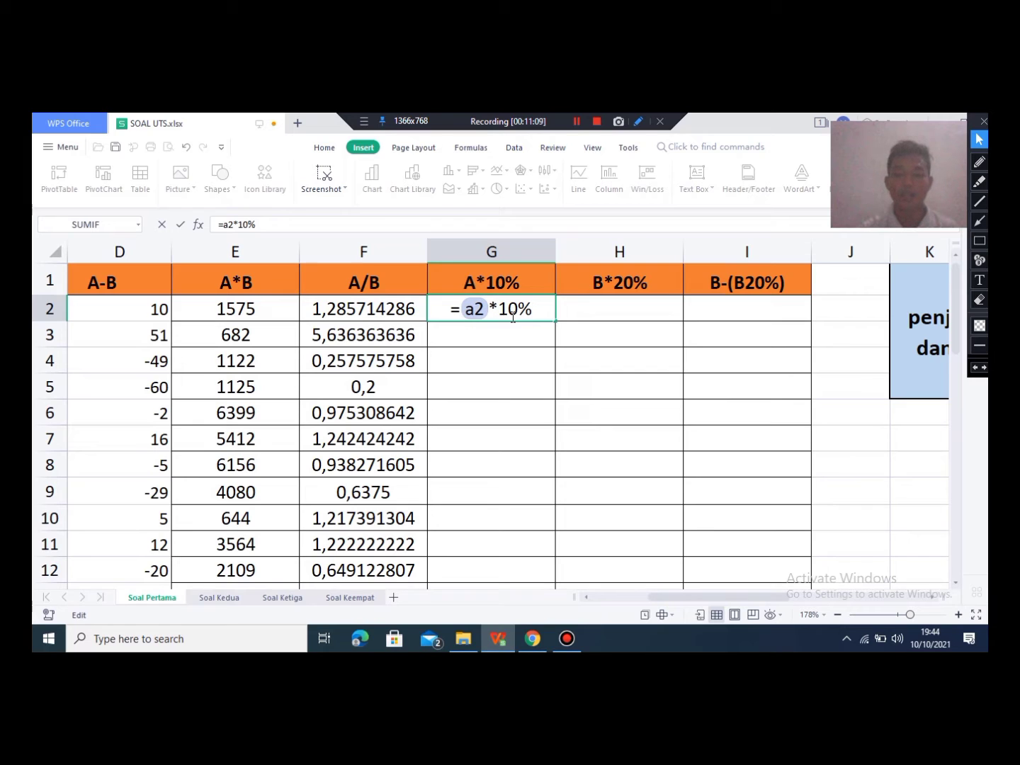
pyautogui.press('Return')
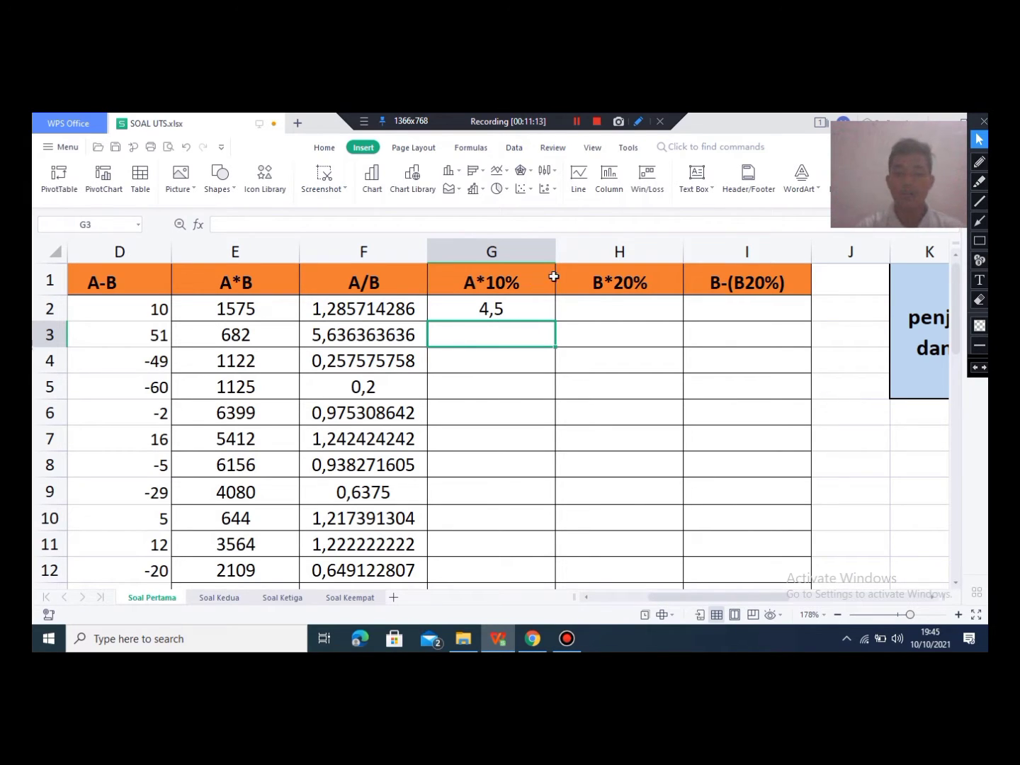
# Step: Fill the 10% formula from G2 down through G35 and check the copied results
pyautogui.click(530, 312)
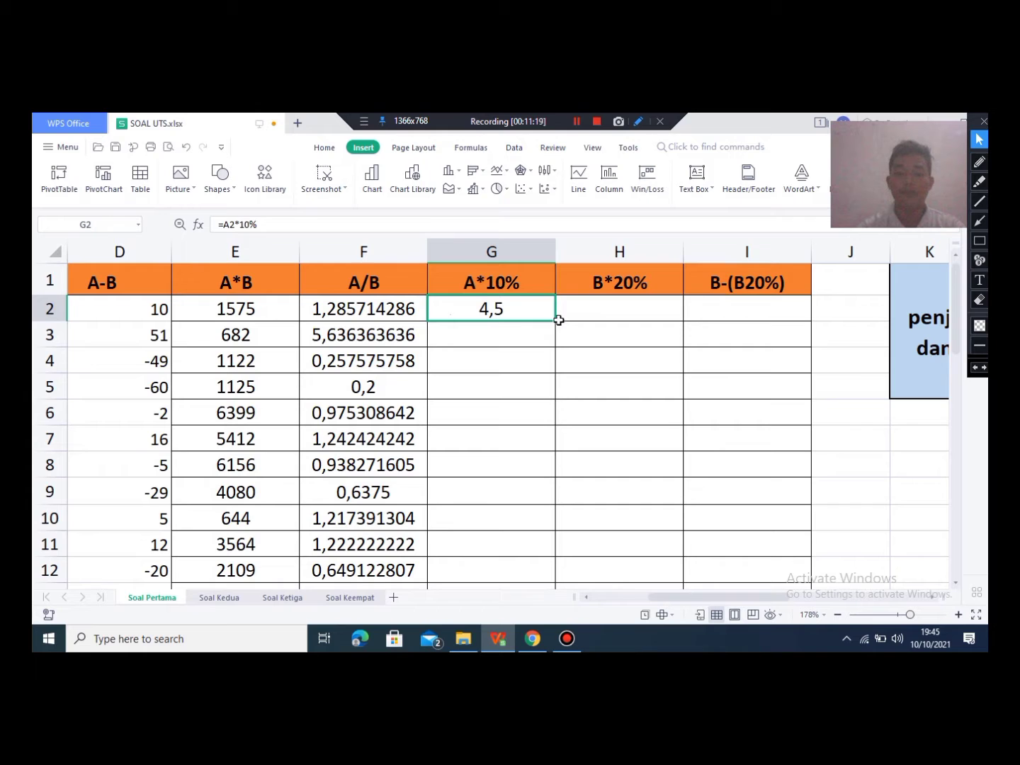
pyautogui.moveTo(554, 321); pyautogui.dragTo(488, 386)
pyautogui.scroll(7, 508, 421)
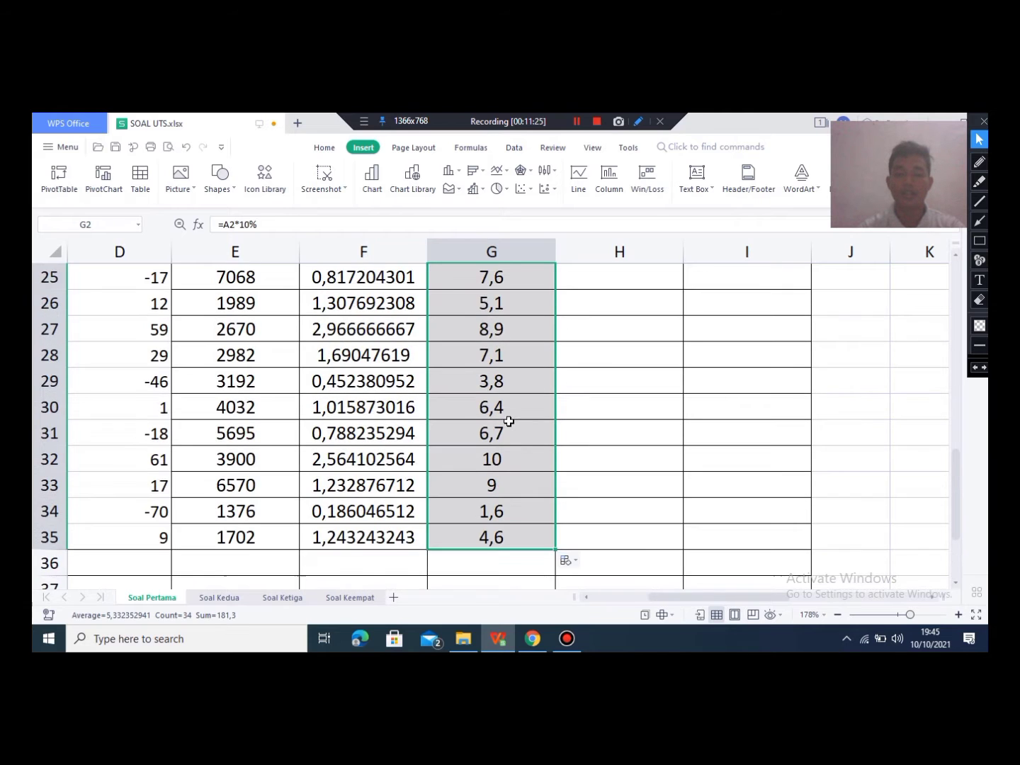
pyautogui.scroll(3, 507, 422)
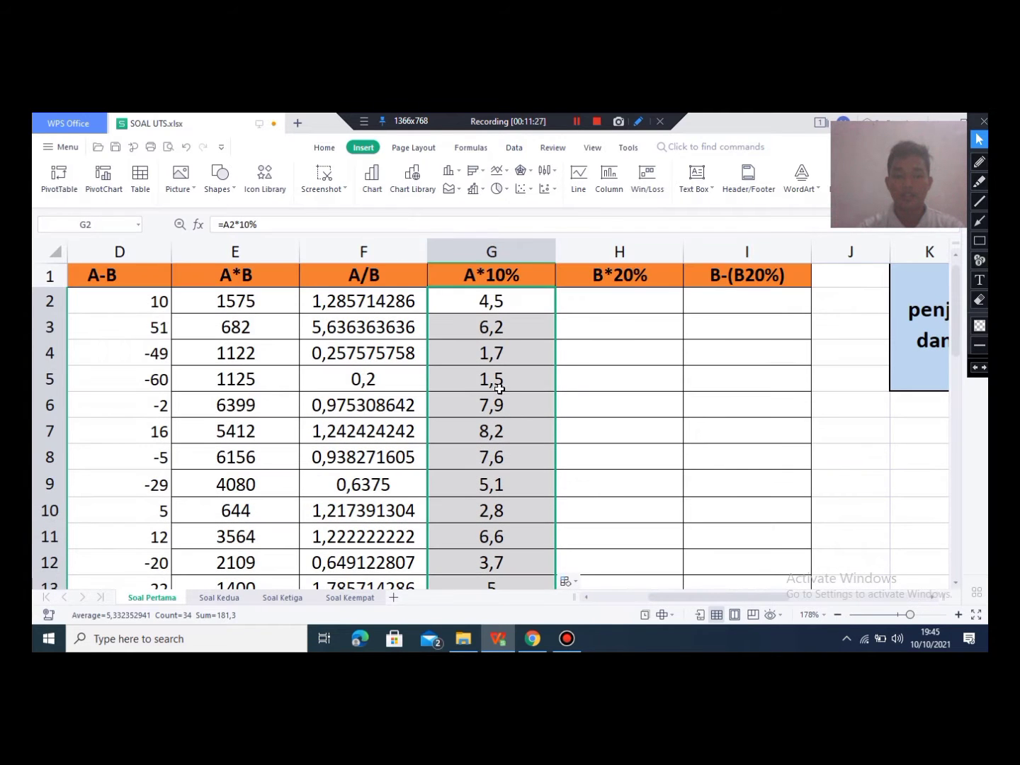
pyautogui.click(501, 373)
pyautogui.click(481, 451)
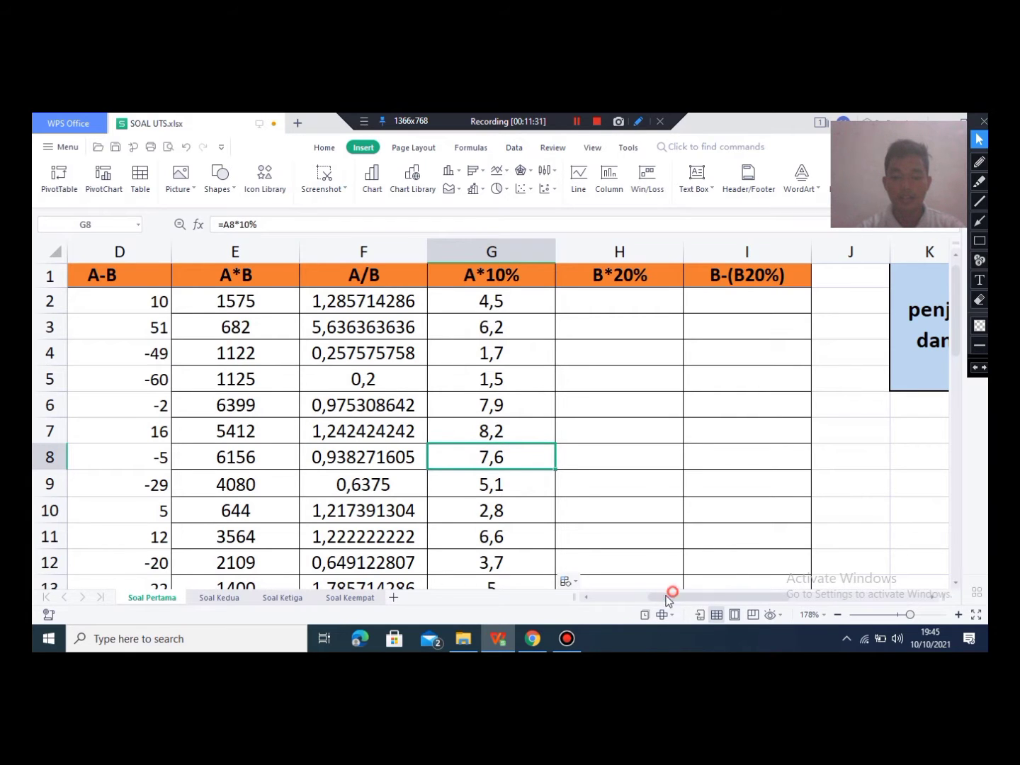
# Step: Enter the percentage formula =B2*20% in H2 under the B*20% heading
pyautogui.moveTo(654, 600); pyautogui.dragTo(652, 601)
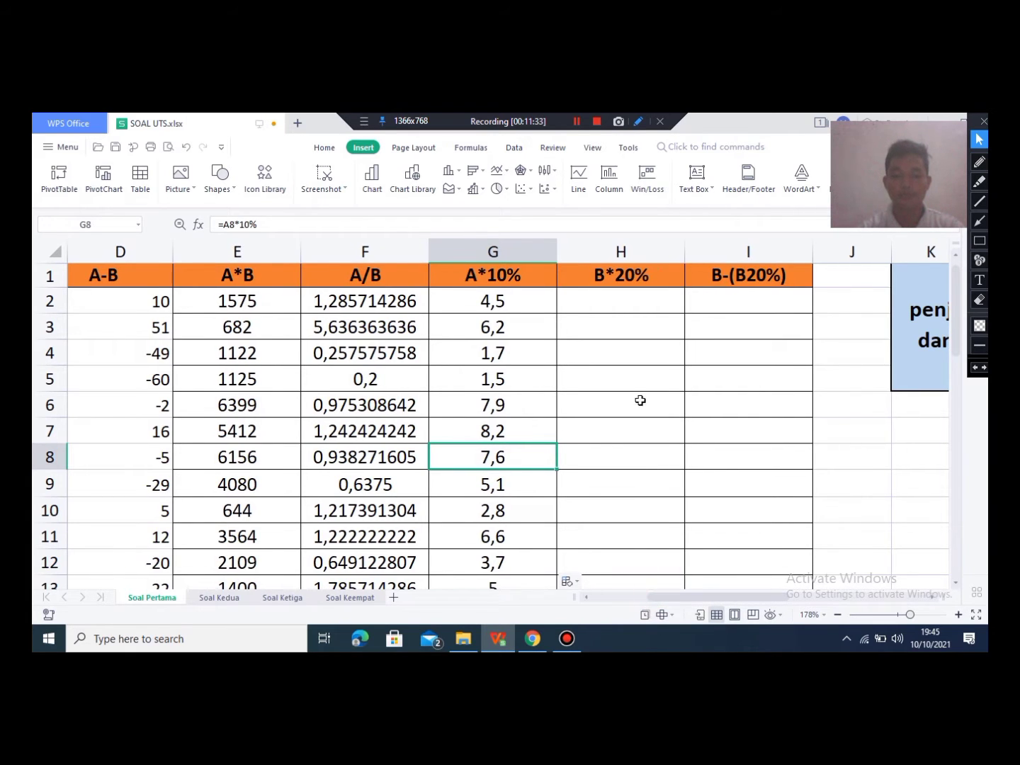
pyautogui.click(599, 297)
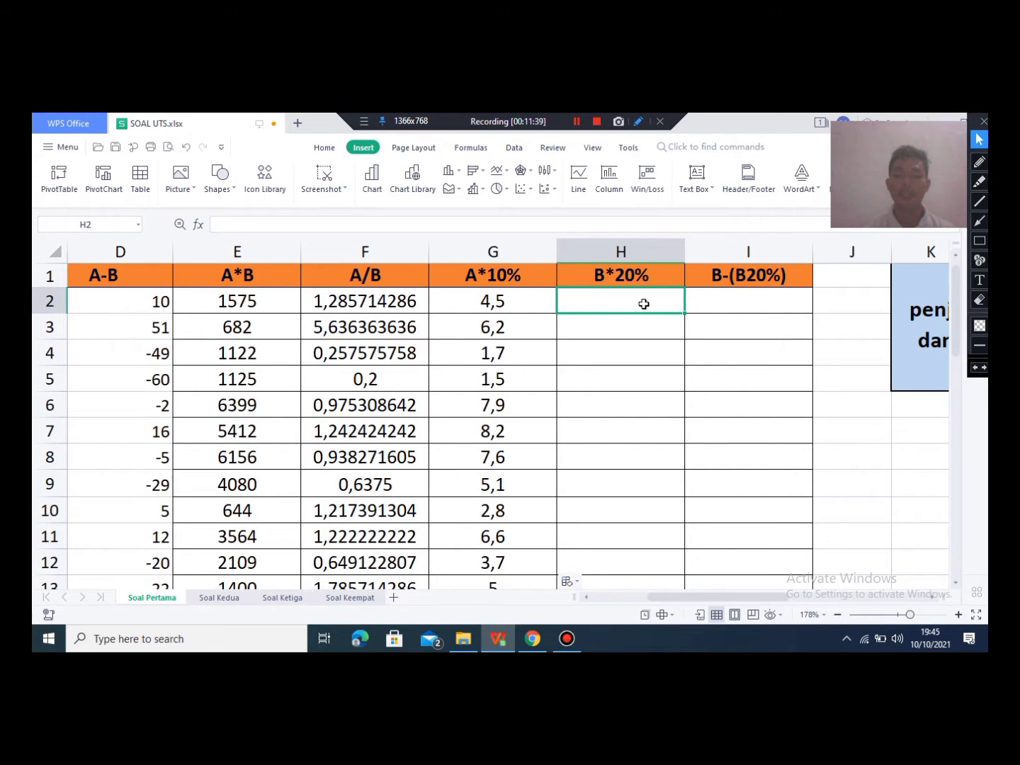
pyautogui.write('=')
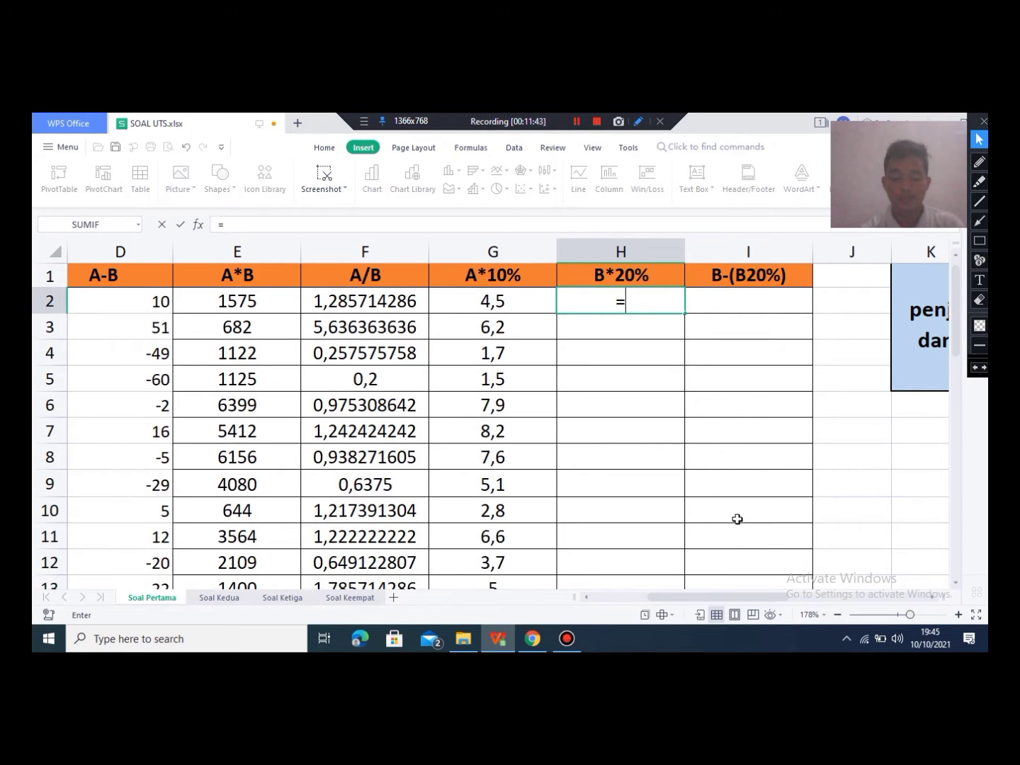
pyautogui.write('b2')
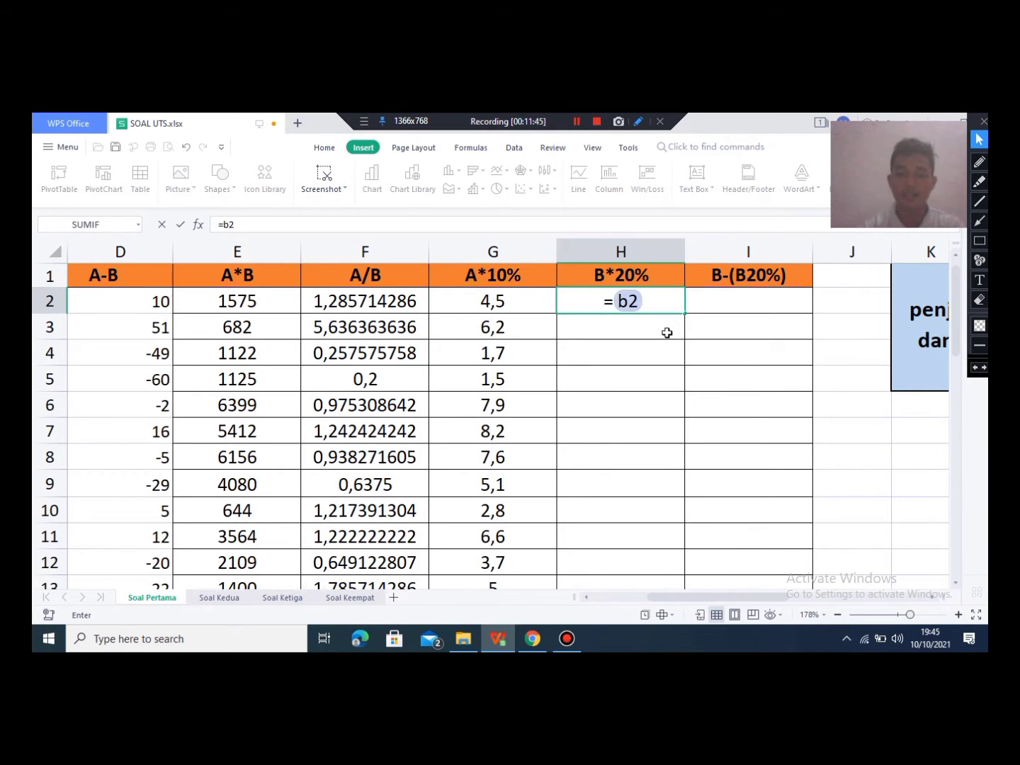
pyautogui.write('*20%')
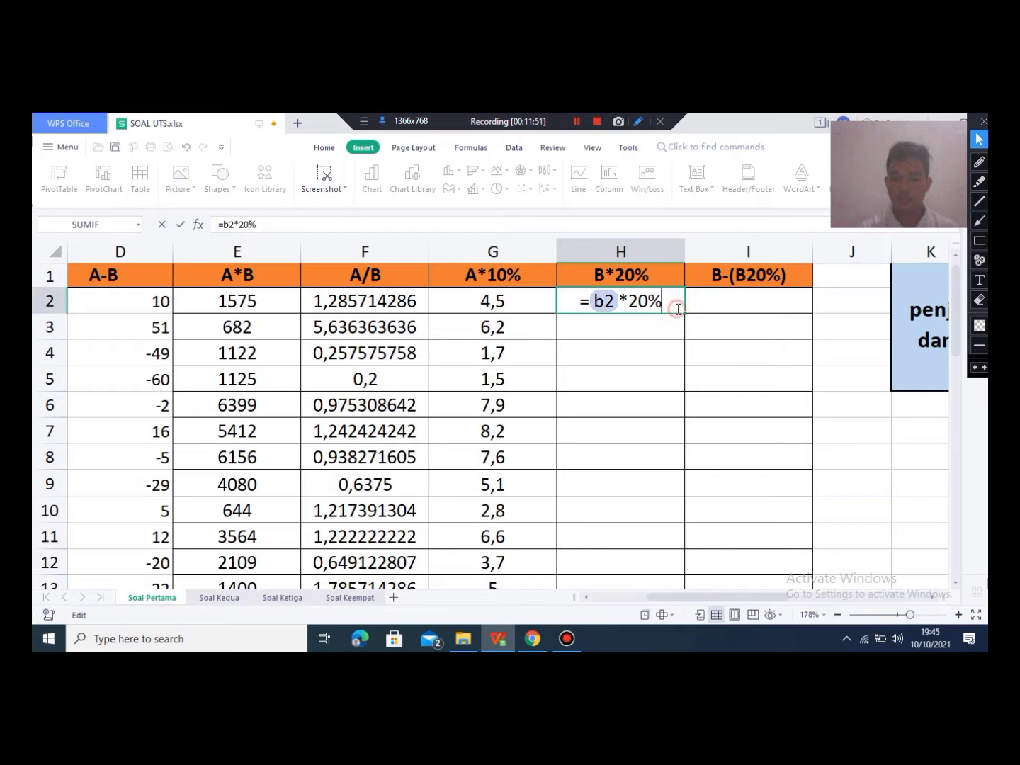
pyautogui.press('Return')
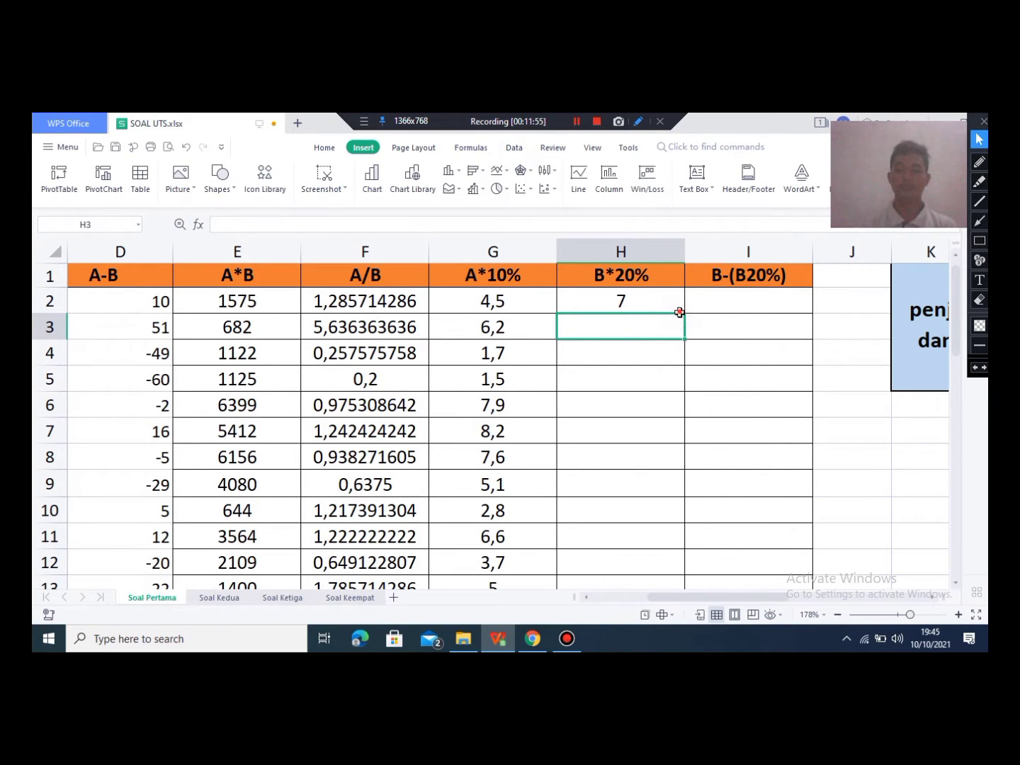
# Step: Fill the 20% formula from H2 down through H35 and check the copied results
pyautogui.click(679, 306)
pyautogui.moveTo(686, 315); pyautogui.dragTo(619, 390)
pyautogui.scroll(10, 623, 397)
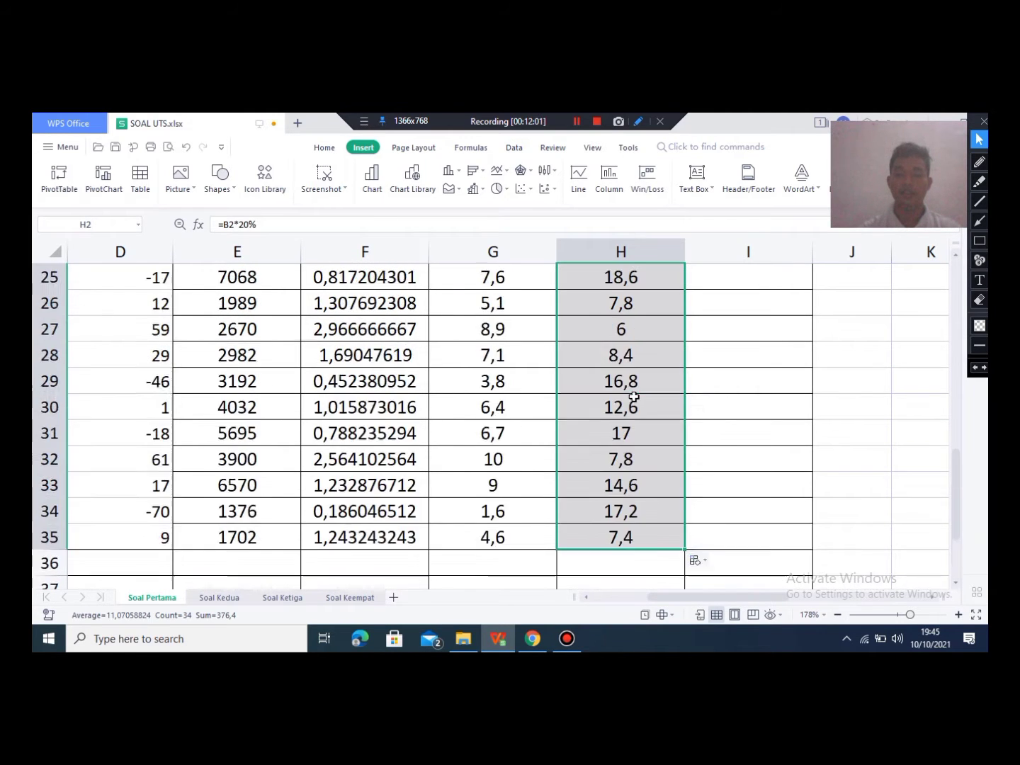
pyautogui.click(569, 411)
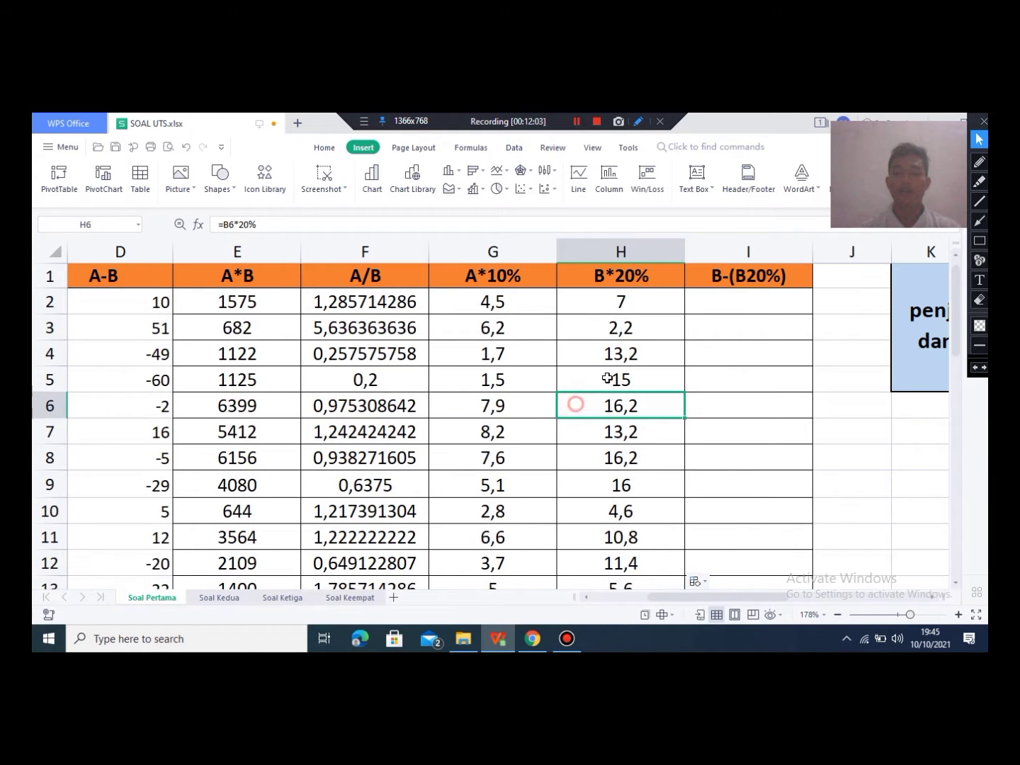
# Step: Begin the formula =B2-( in I2 under the B-(B20%) heading
pyautogui.click(701, 320)
pyautogui.click(761, 301)
pyautogui.moveTo(783, 304); pyautogui.dragTo(764, 320)
pyautogui.click(728, 310)
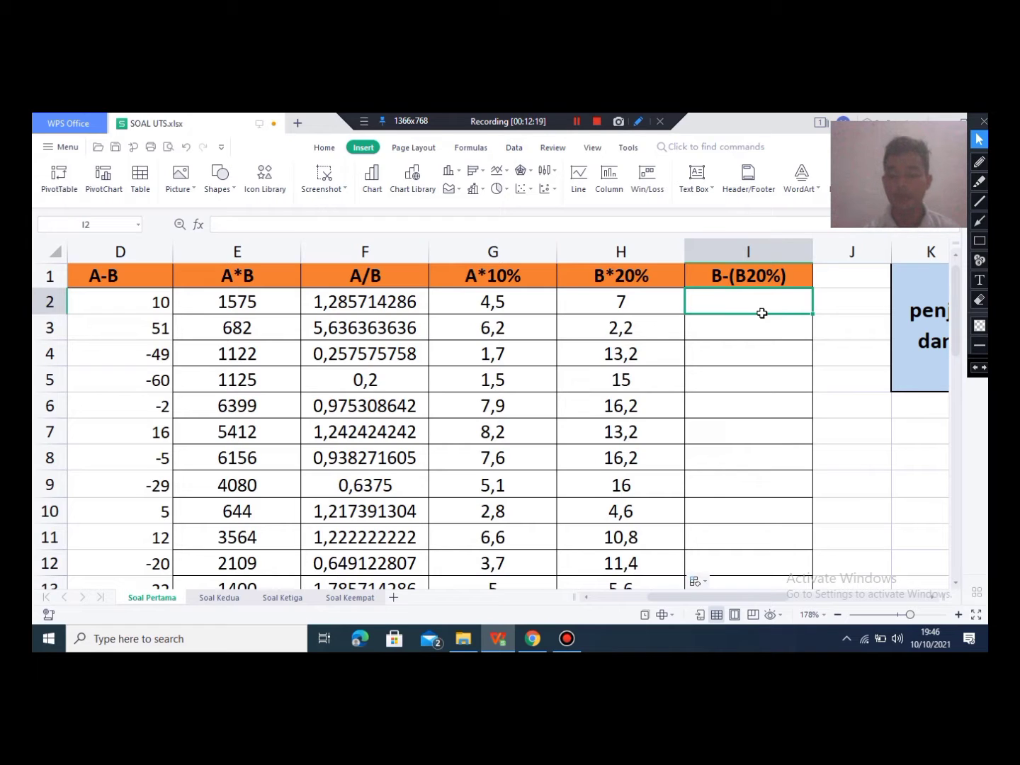
pyautogui.write('=')
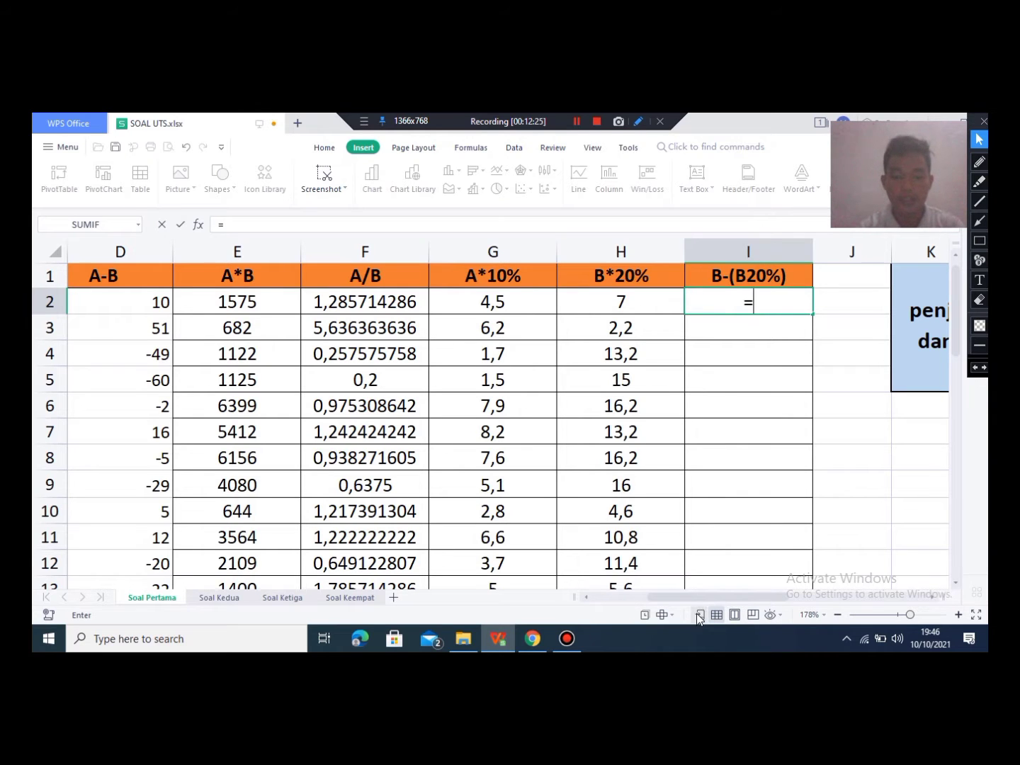
pyautogui.moveTo(712, 603); pyautogui.dragTo(596, 603)
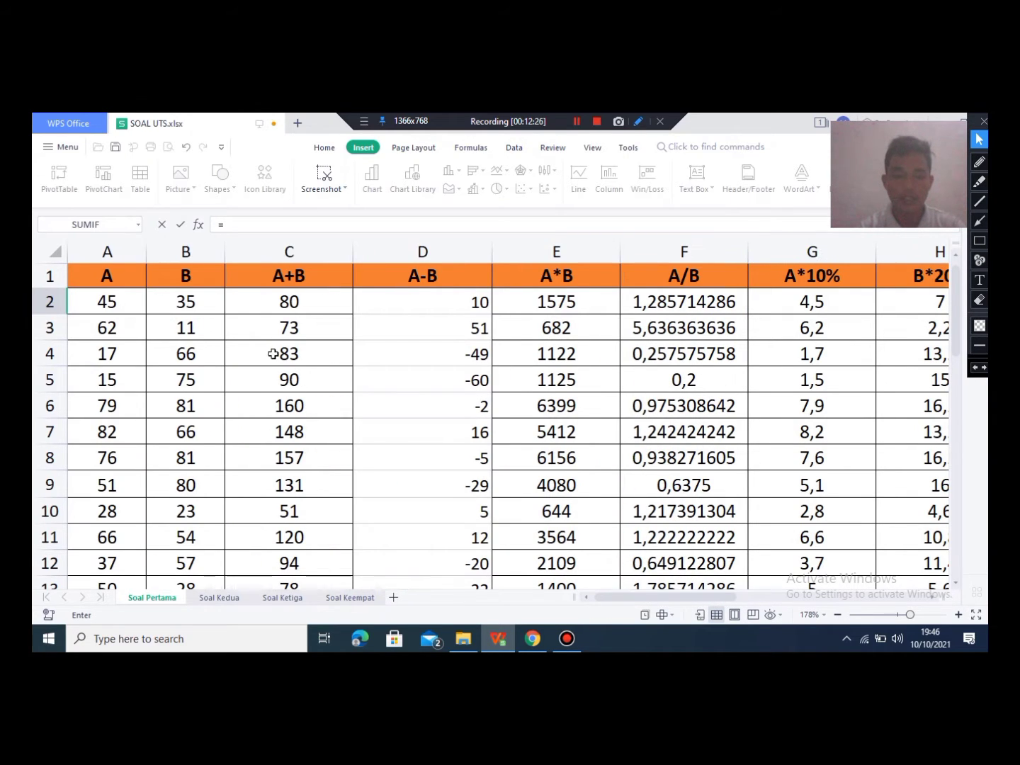
pyautogui.click(197, 299)
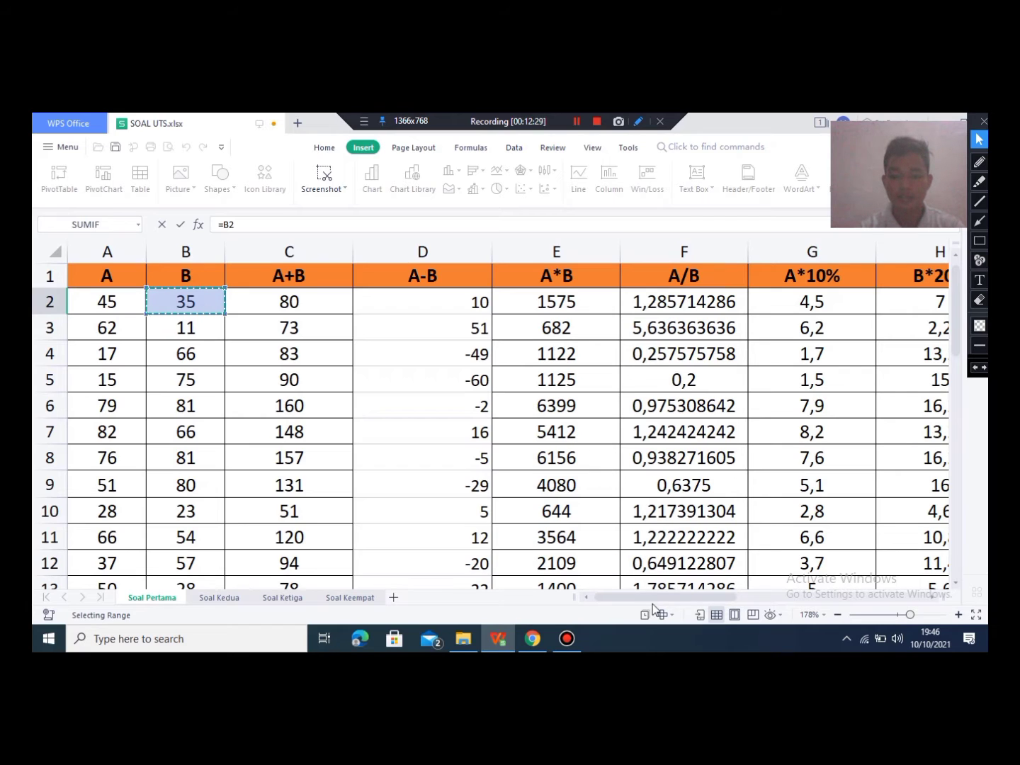
pyautogui.moveTo(655, 596); pyautogui.dragTo(727, 571)
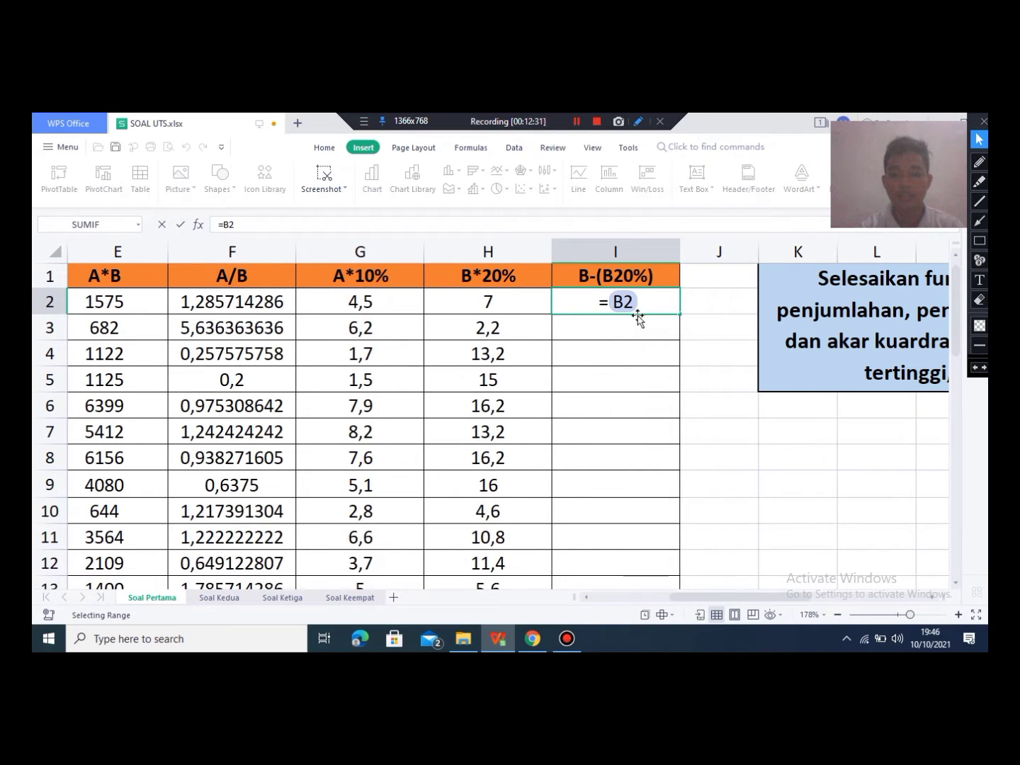
pyautogui.write('-')
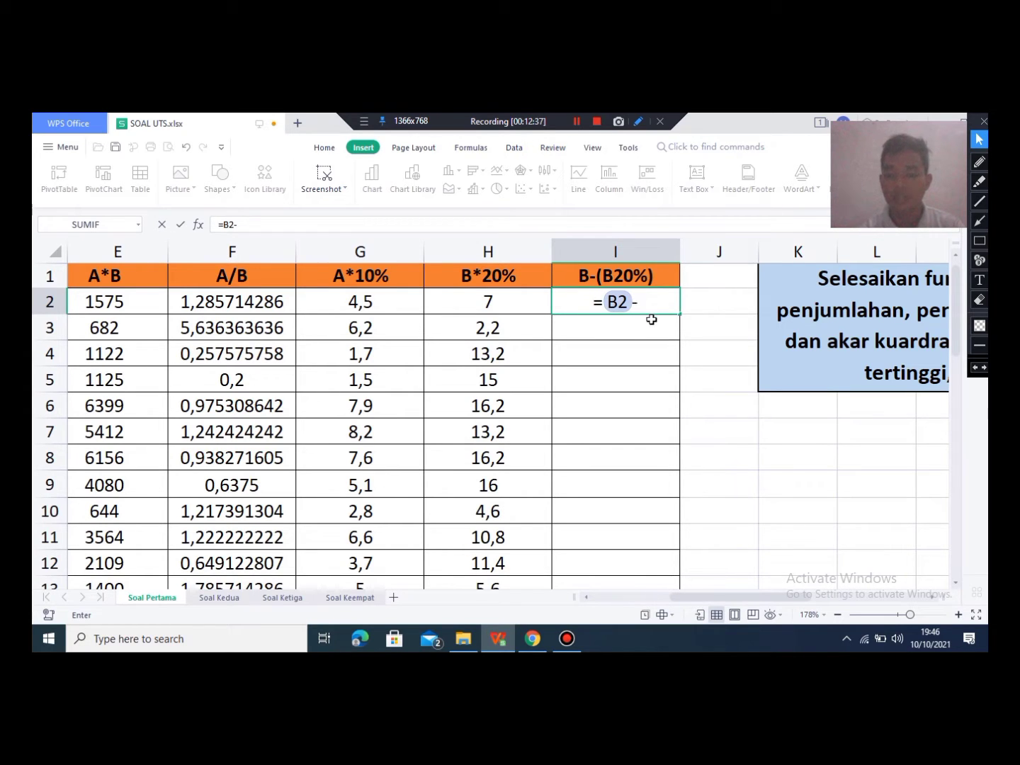
pyautogui.write('(')
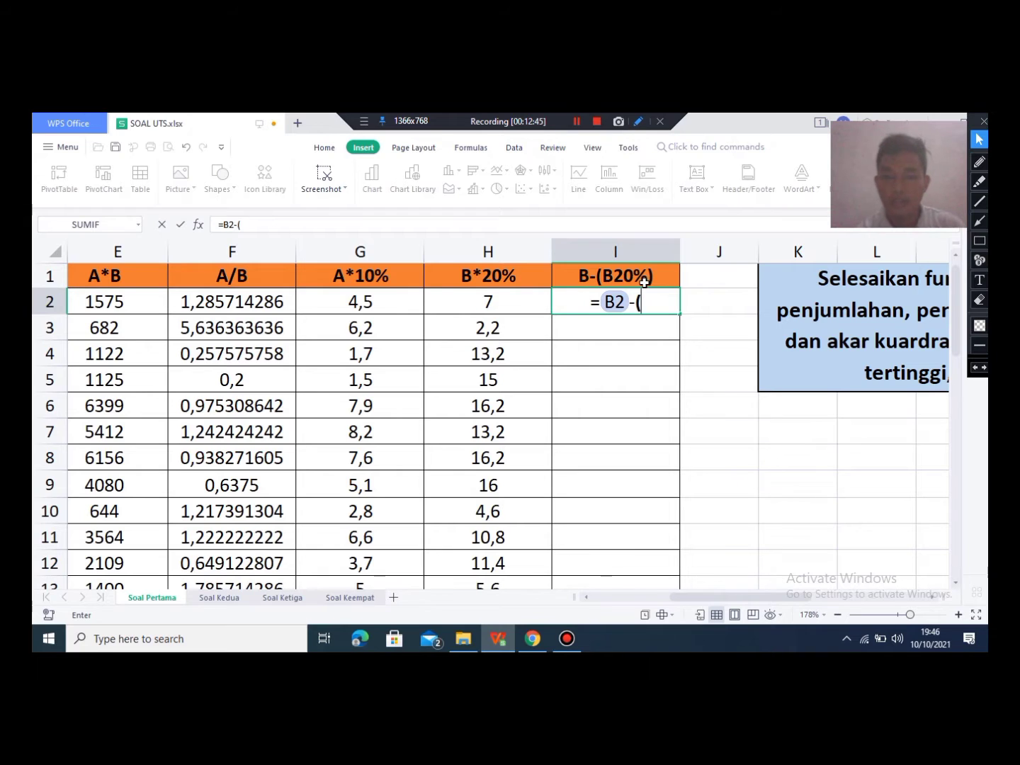
# Step: Mark the (B20%) part of the I1 heading, cell H2 and the rows below with red pen strokes
pyautogui.click(979, 162)
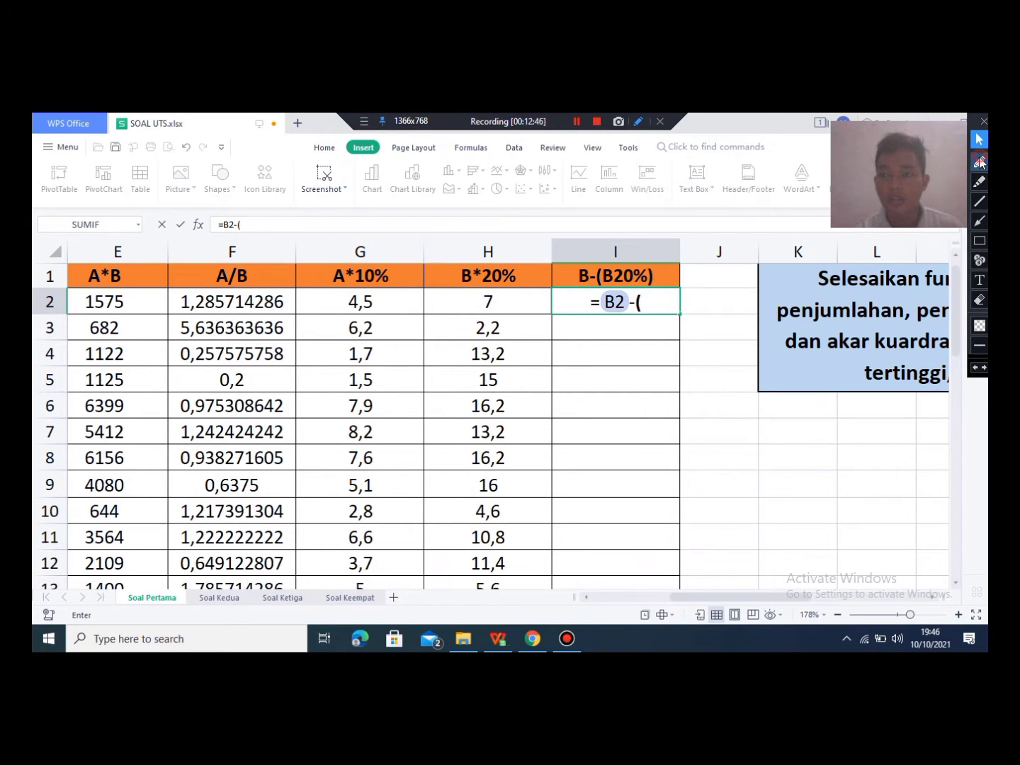
pyautogui.moveTo(596, 269)
pyautogui.mouseDown()
pyautogui.moveTo(603, 257)
pyautogui.moveTo(660, 271)
pyautogui.moveTo(636, 301)
pyautogui.moveTo(610, 297)
pyautogui.moveTo(600, 275)
pyautogui.mouseUp()
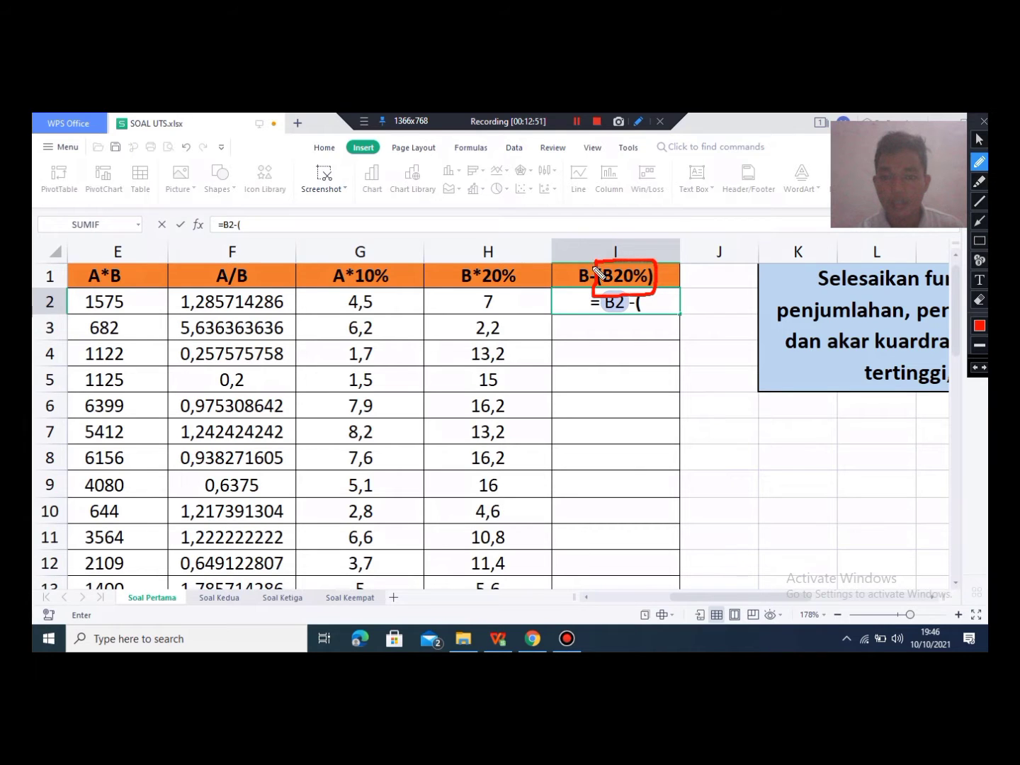
pyautogui.moveTo(434, 288); pyautogui.dragTo(516, 303)
pyautogui.click(980, 300)
pyautogui.moveTo(433, 277); pyautogui.dragTo(530, 325)
pyautogui.click(980, 162)
pyautogui.moveTo(426, 280)
pyautogui.mouseDown()
pyautogui.moveTo(489, 280)
pyautogui.moveTo(506, 317)
pyautogui.moveTo(468, 319)
pyautogui.moveTo(469, 288)
pyautogui.moveTo(501, 280)
pyautogui.moveTo(507, 304)
pyautogui.mouseUp()
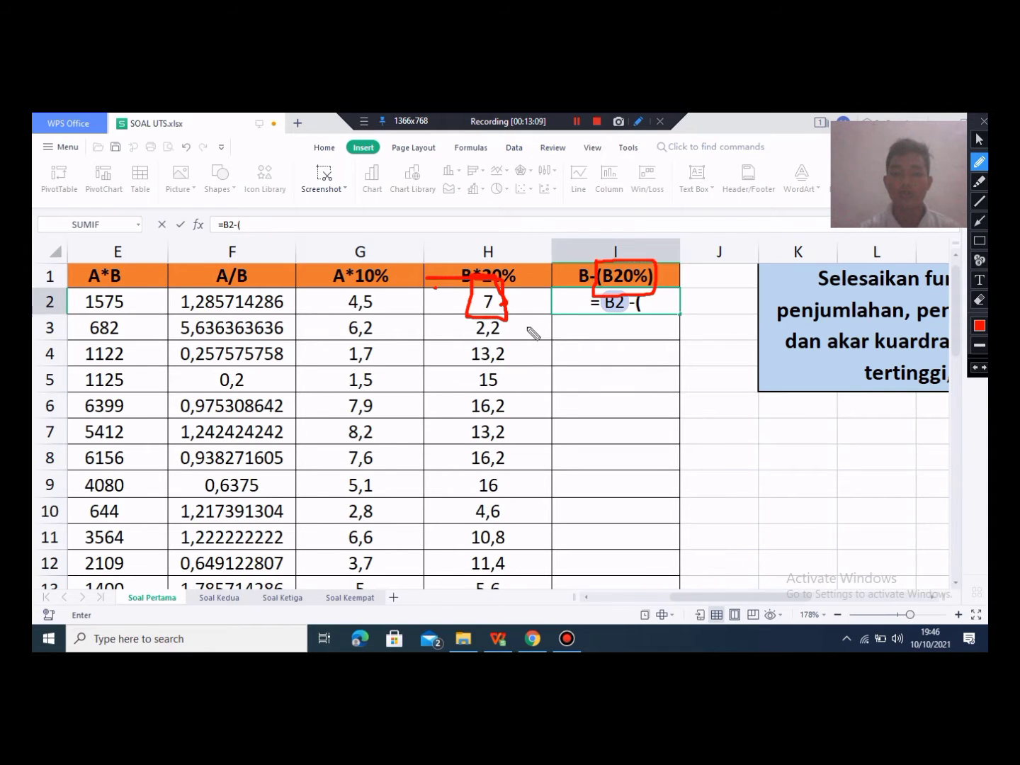
pyautogui.moveTo(527, 327)
pyautogui.mouseDown()
pyautogui.moveTo(562, 334)
pyautogui.moveTo(553, 362)
pyautogui.moveTo(567, 383)
pyautogui.moveTo(551, 466)
pyautogui.mouseUp()
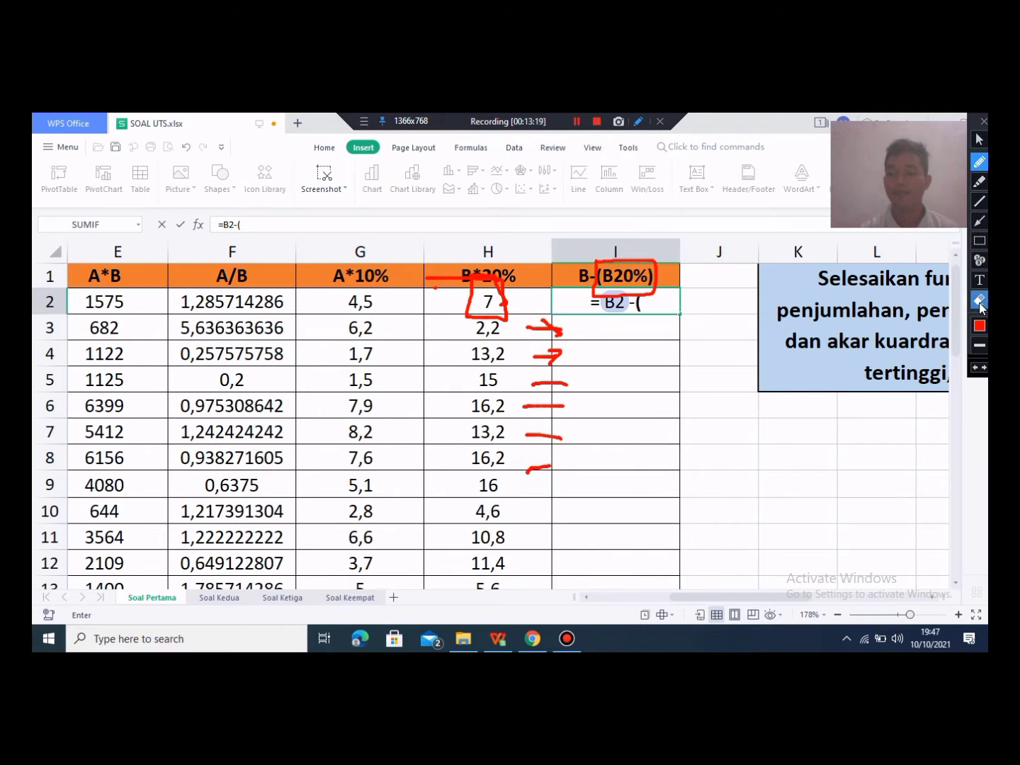
# Step: Erase the red pen marks around columns H and I and return to the normal pointer
pyautogui.click(979, 301)
pyautogui.moveTo(429, 273); pyautogui.dragTo(698, 481)
pyautogui.moveTo(648, 263); pyautogui.dragTo(685, 347)
pyautogui.click(661, 301)
pyautogui.click(980, 138)
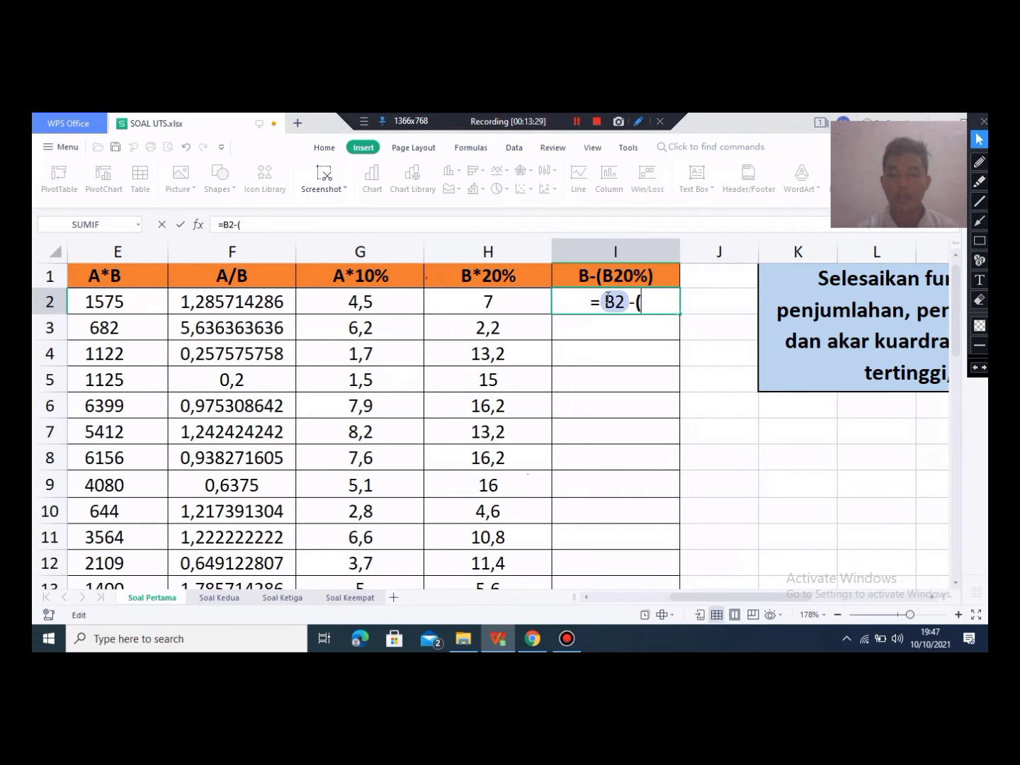
# Step: Complete the formula in I2 as =B2-(H2), referencing the B*20% result
pyautogui.click(513, 306)
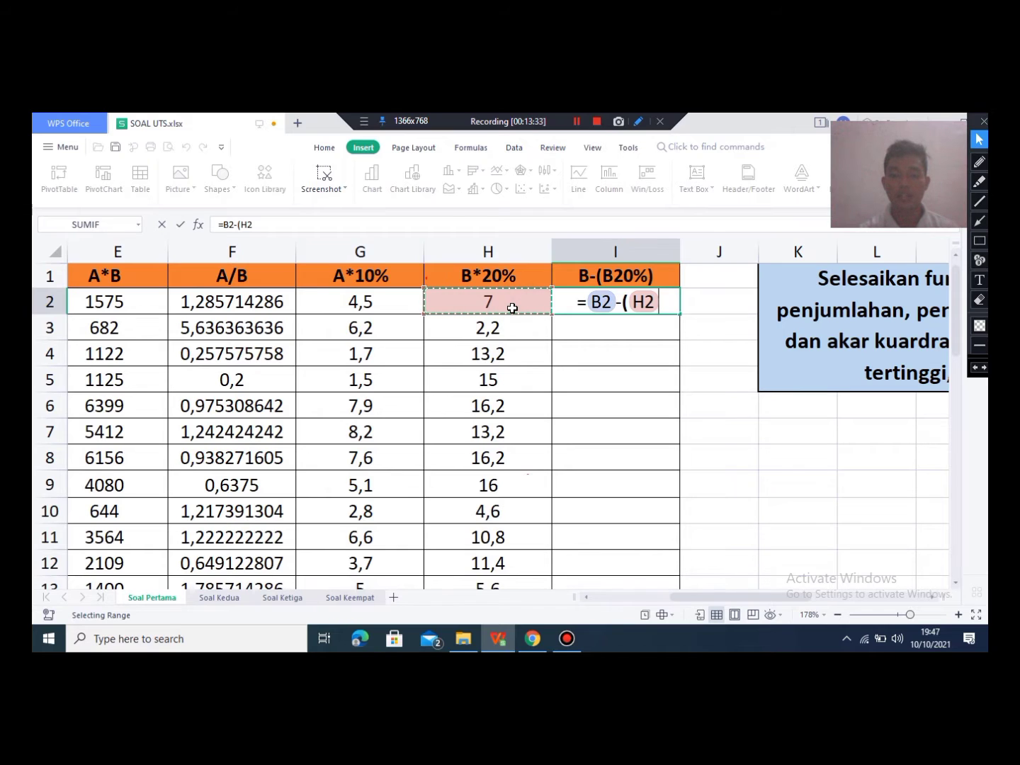
pyautogui.write(')')
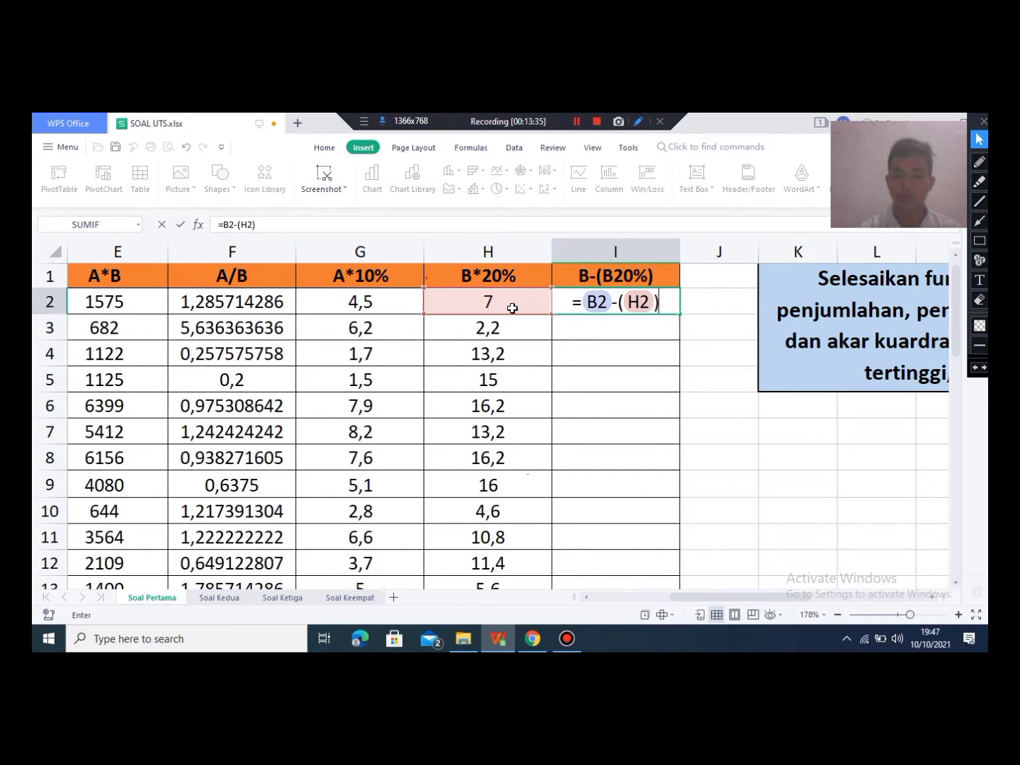
pyautogui.press('Return')
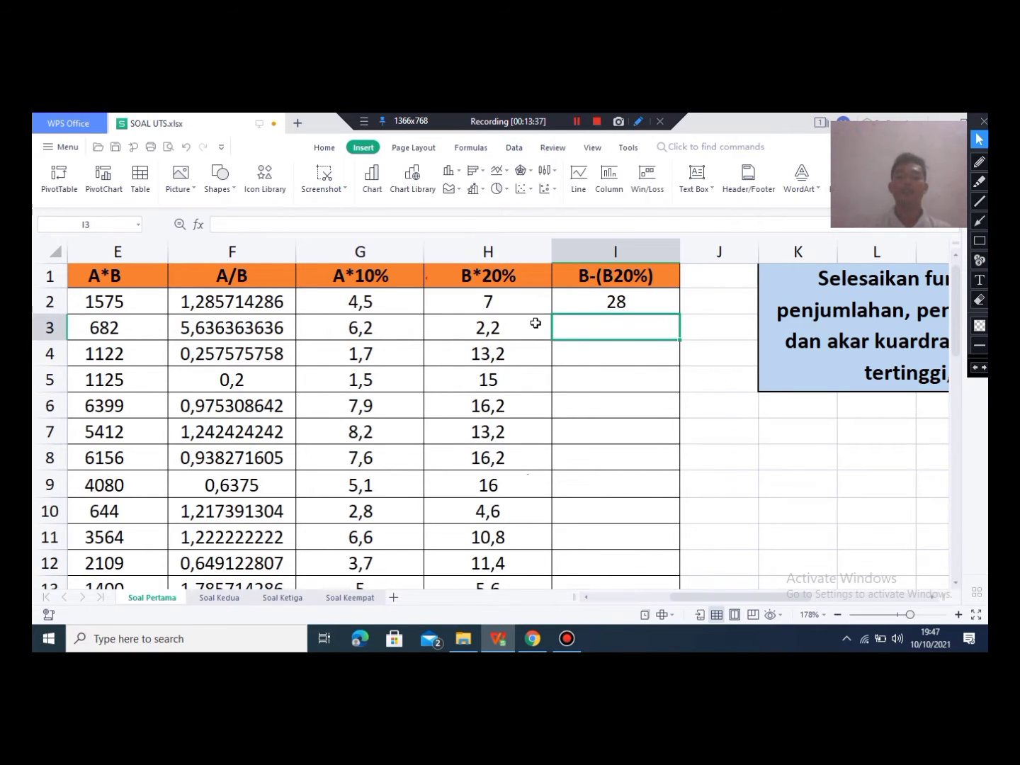
pyautogui.click(640, 302)
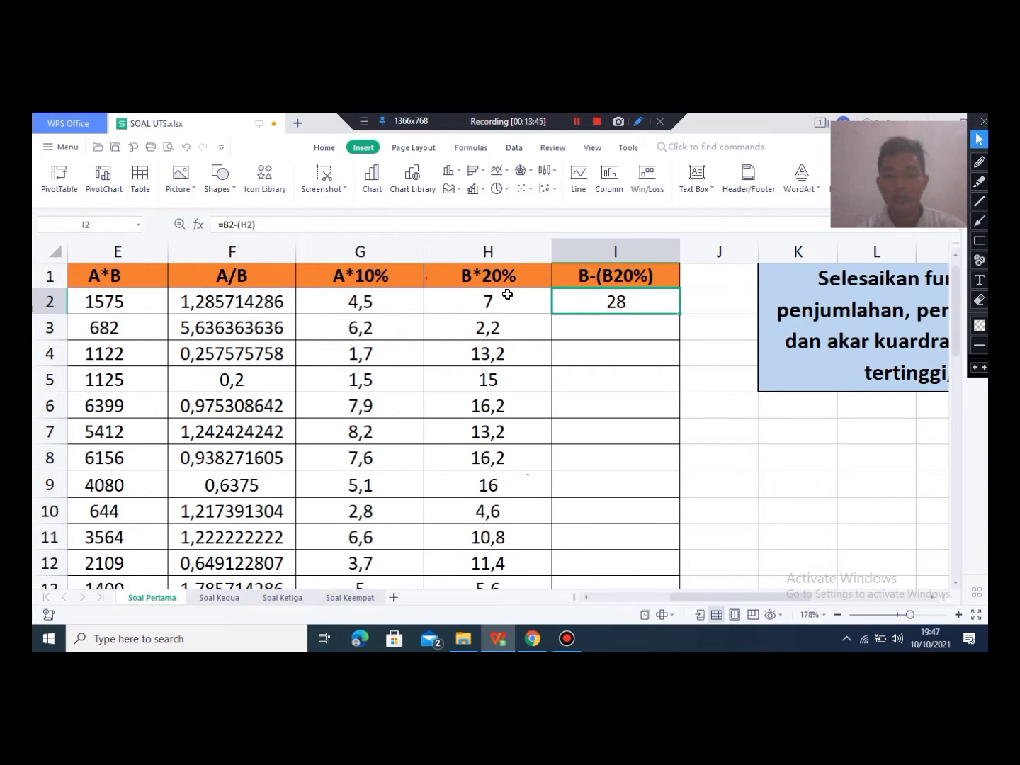
# Step: Fill the =B2-(H2) formula from I2 down through I35 and check the copied results
pyautogui.click(494, 277)
pyautogui.click(495, 304)
pyautogui.click(513, 332)
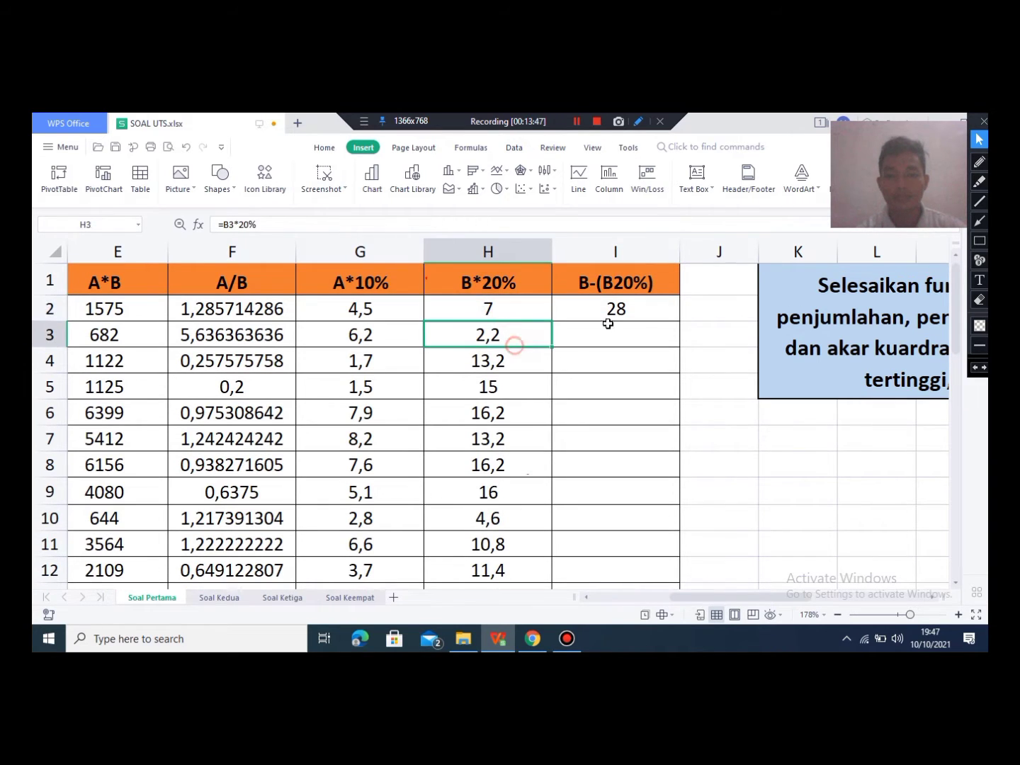
pyautogui.click(669, 309)
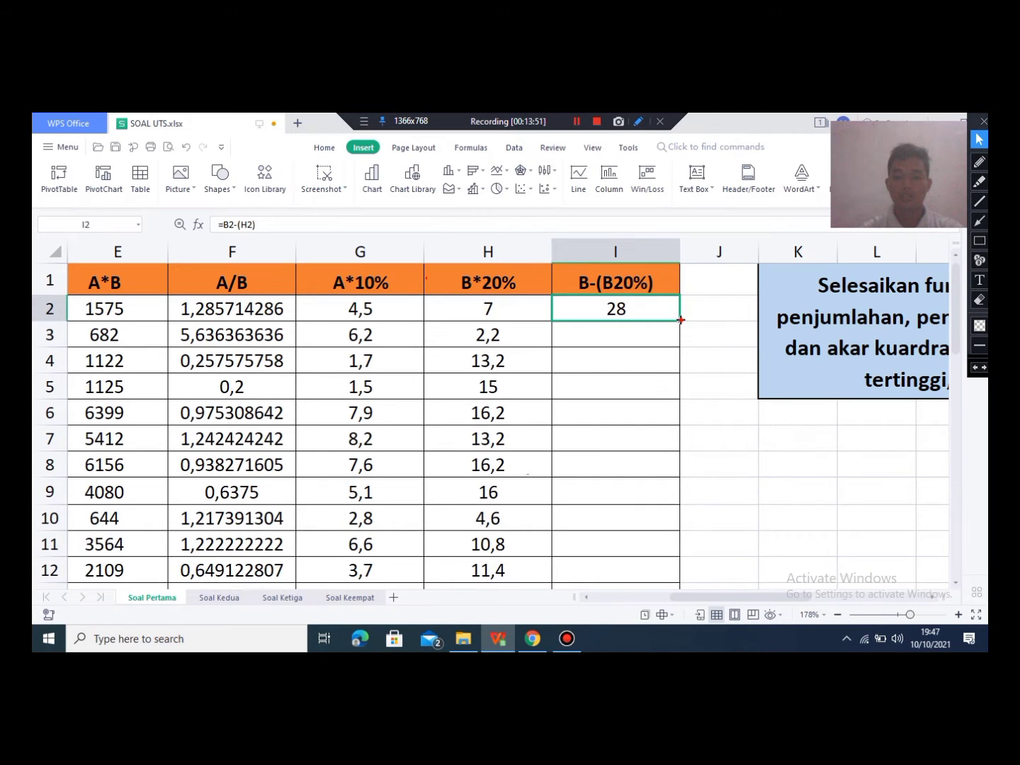
pyautogui.moveTo(669, 330); pyautogui.dragTo(633, 402)
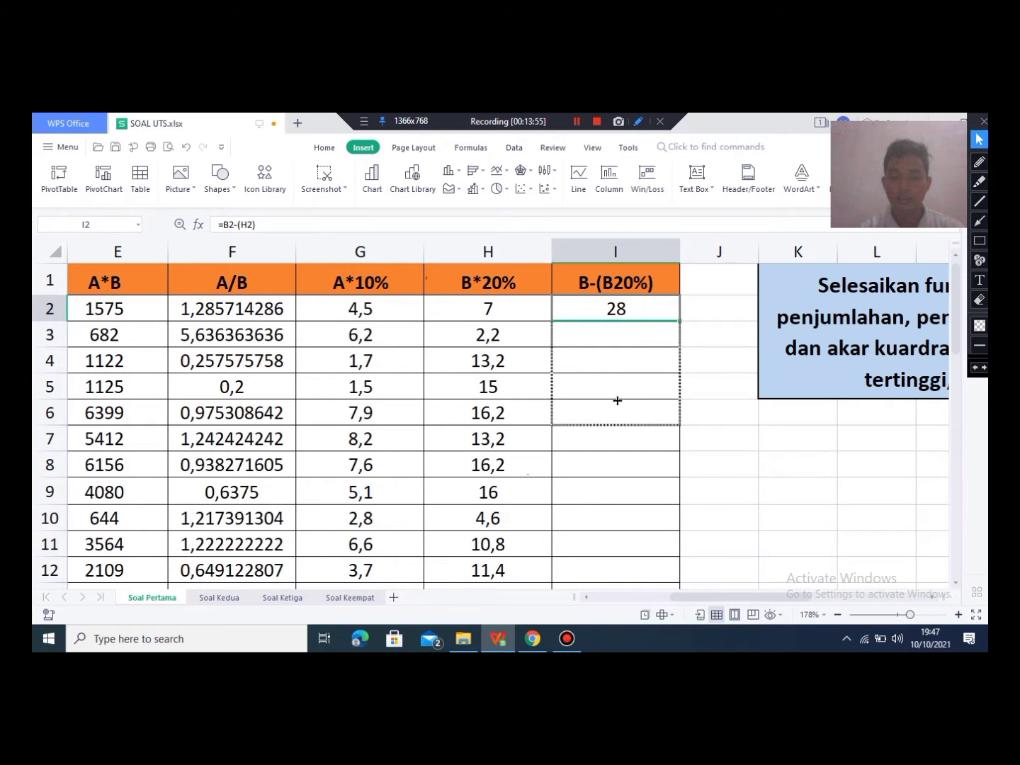
pyautogui.moveTo(617, 411); pyautogui.dragTo(628, 463)
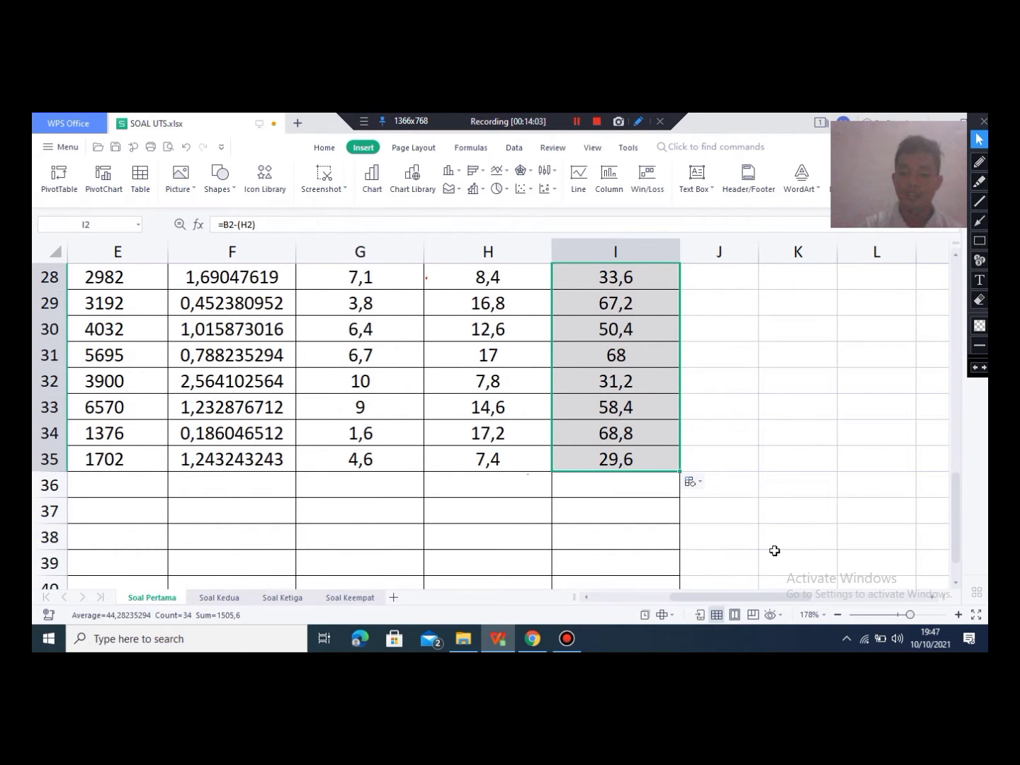
pyautogui.scroll(5, 435, 475)
pyautogui.scroll(2, 396, 488)
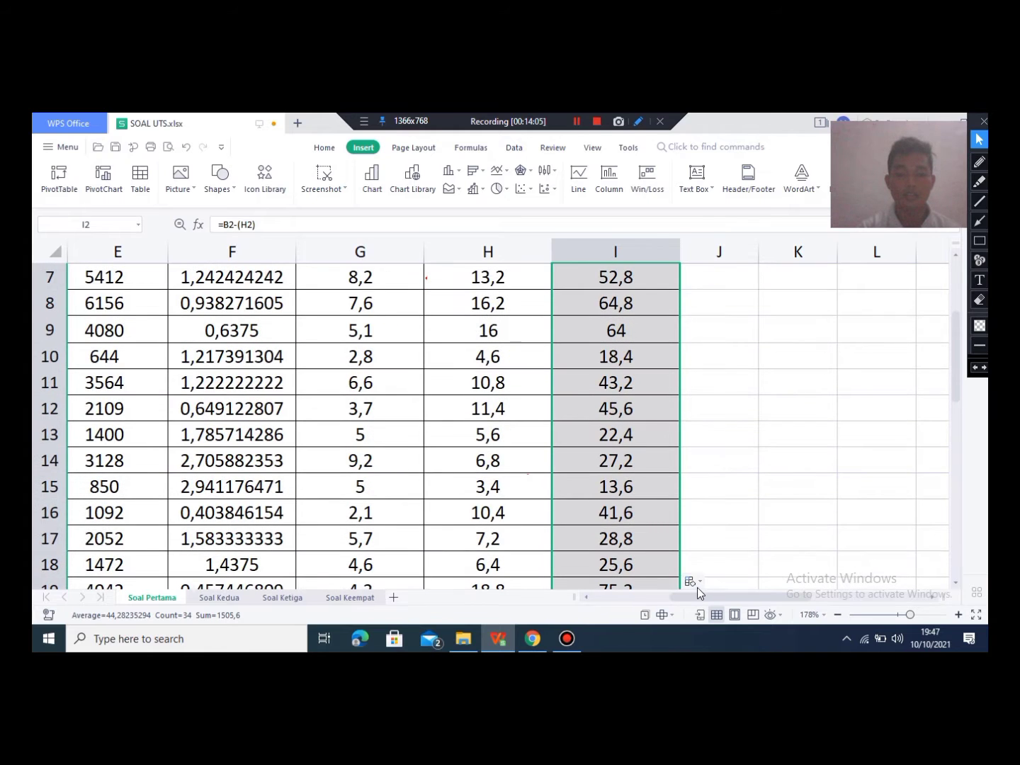
# Step: Examine the completed columns and the summary rows from Total to Jumlah Item below the data
pyautogui.moveTo(746, 600); pyautogui.dragTo(678, 603)
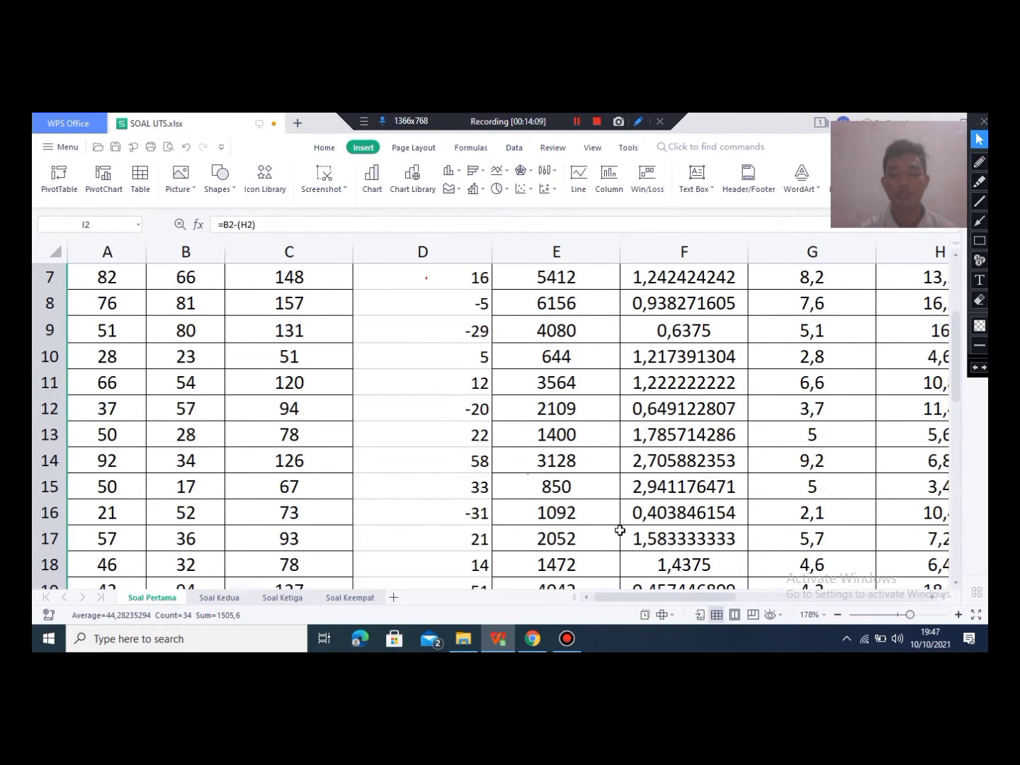
pyautogui.moveTo(908, 617); pyautogui.dragTo(900, 620)
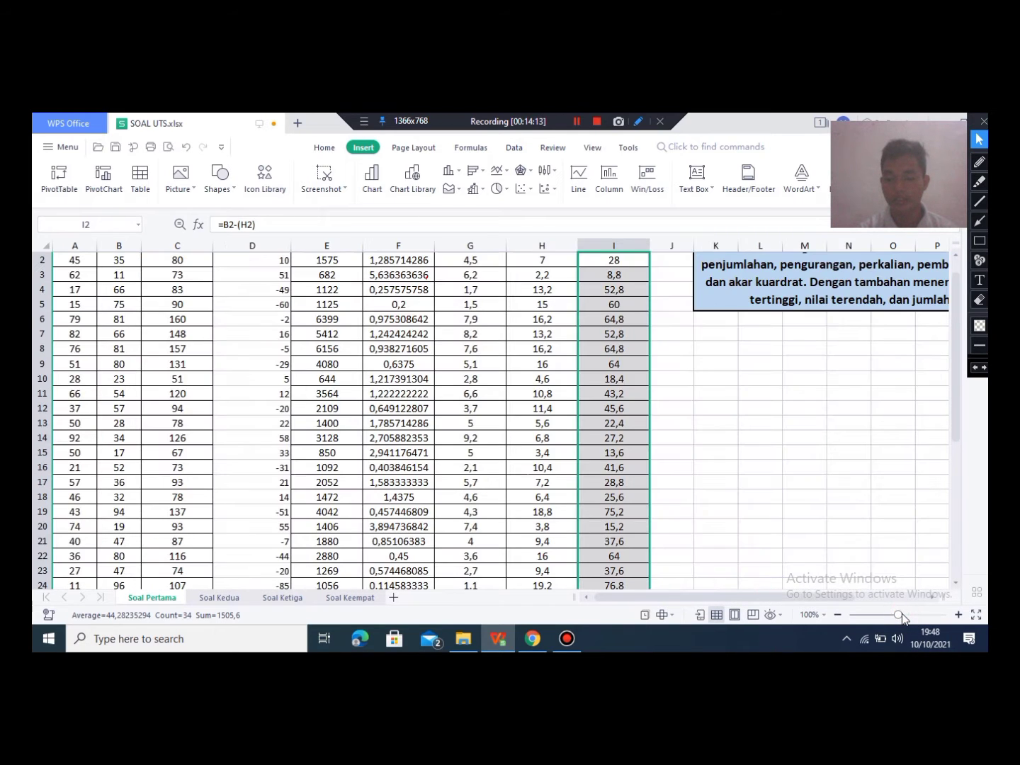
pyautogui.scroll(-12, 633, 413)
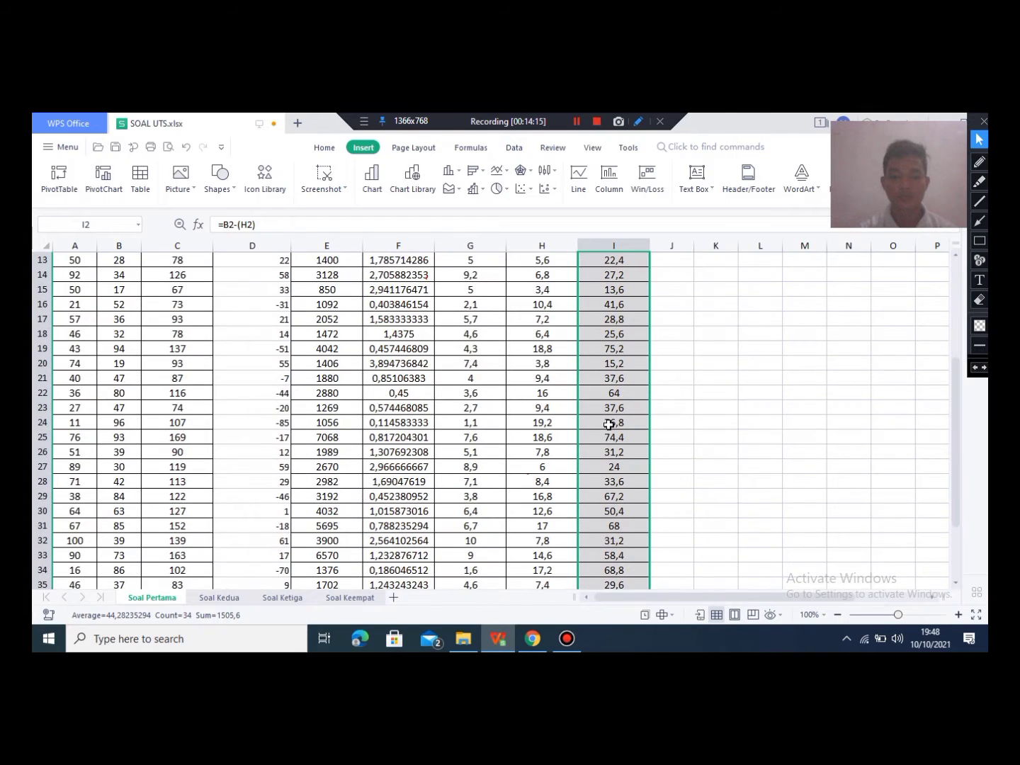
pyautogui.scroll(2, 609, 425)
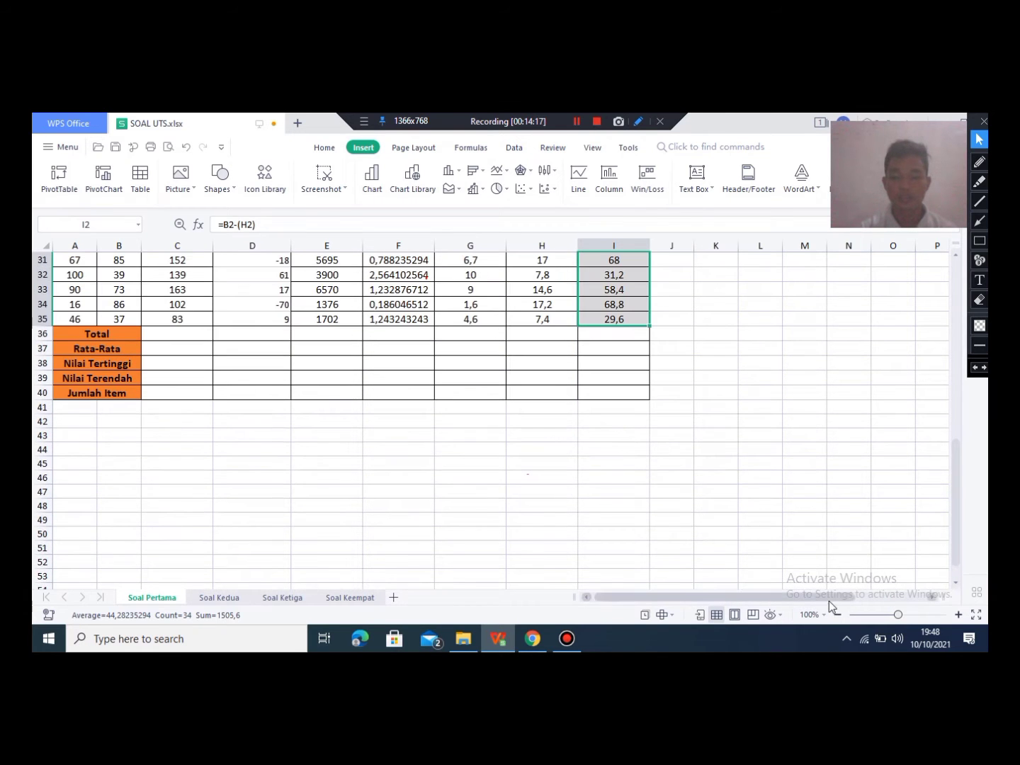
pyautogui.click(916, 616)
pyautogui.scroll(-9, 533, 489)
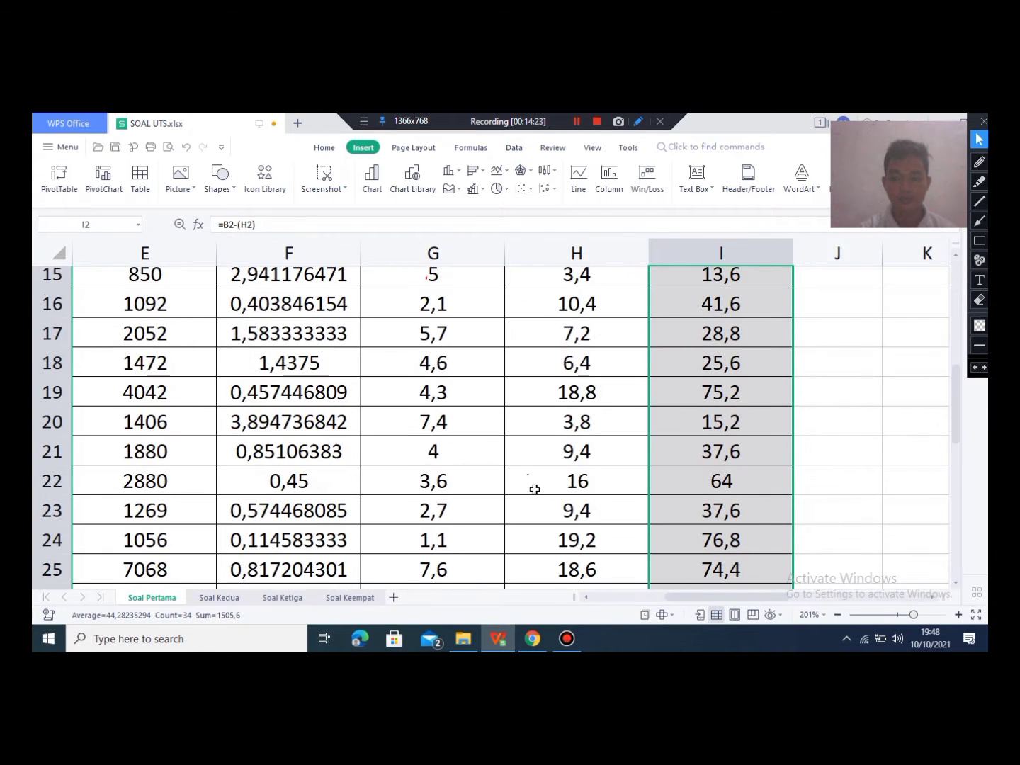
pyautogui.moveTo(751, 597); pyautogui.dragTo(621, 602)
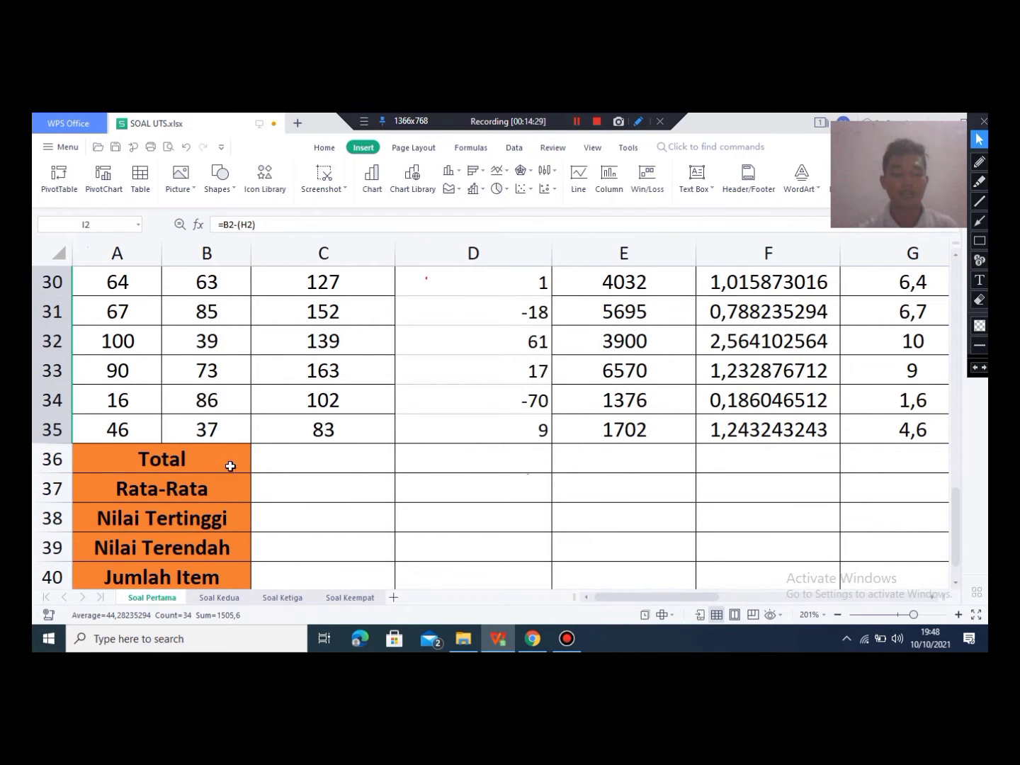
pyautogui.scroll(1, 376, 483)
pyautogui.scroll(8, 376, 483)
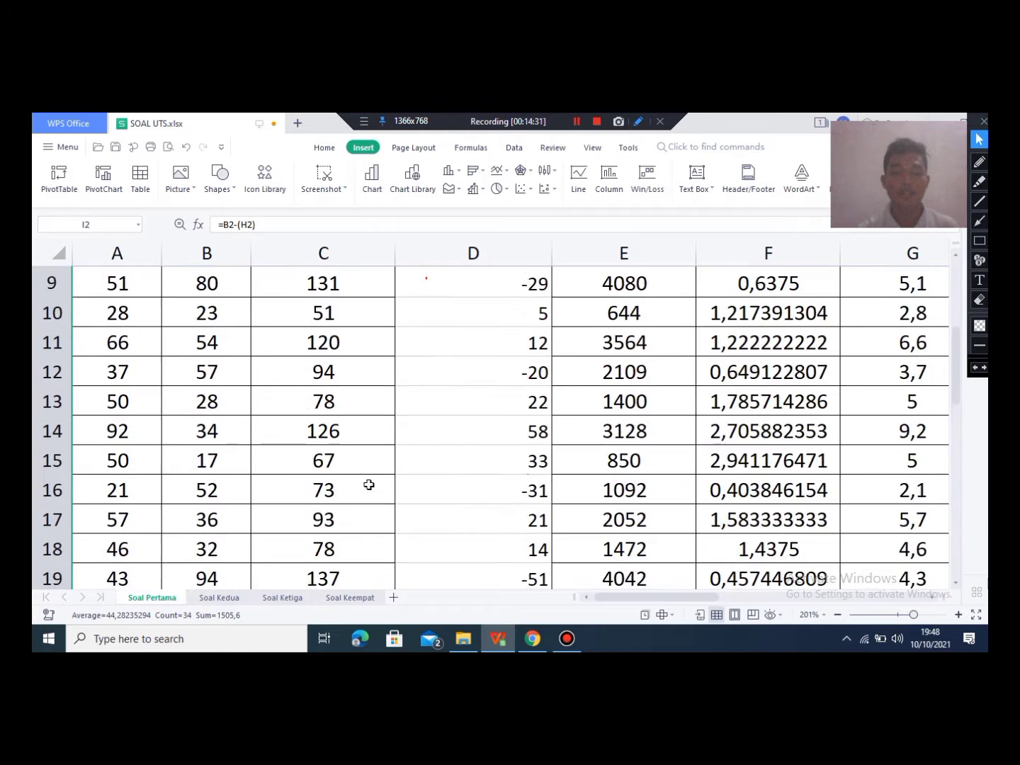
# Step: Review the A+B values in column C from C2 down and select the empty Total cell C36
pyautogui.click(358, 319)
pyautogui.moveTo(360, 320); pyautogui.dragTo(337, 574)
pyautogui.scroll(-3, 389, 450)
pyautogui.scroll(-9, 389, 450)
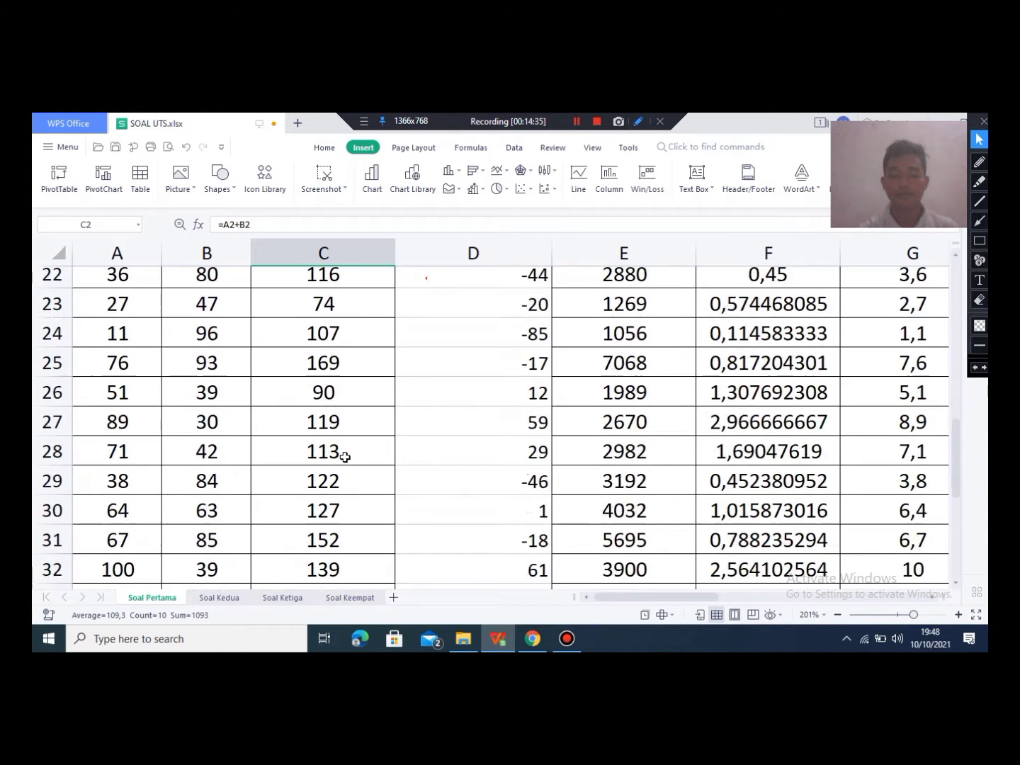
pyautogui.click(326, 404)
pyautogui.scroll(2, 327, 404)
pyautogui.click(340, 403)
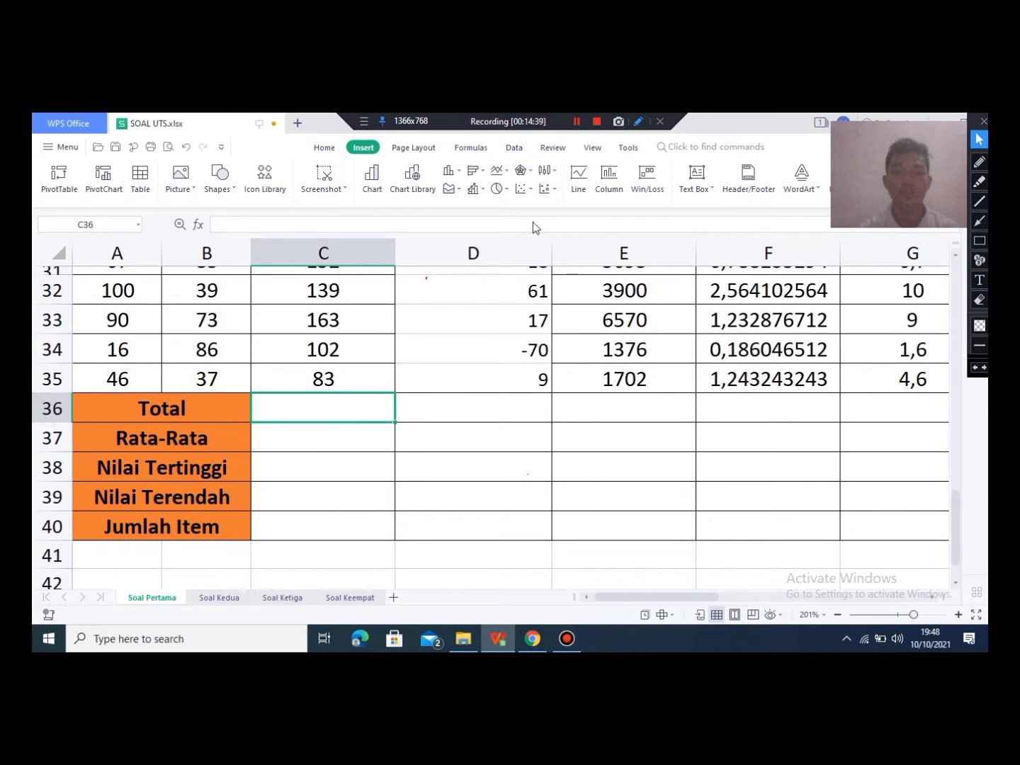
pyautogui.click(578, 122)
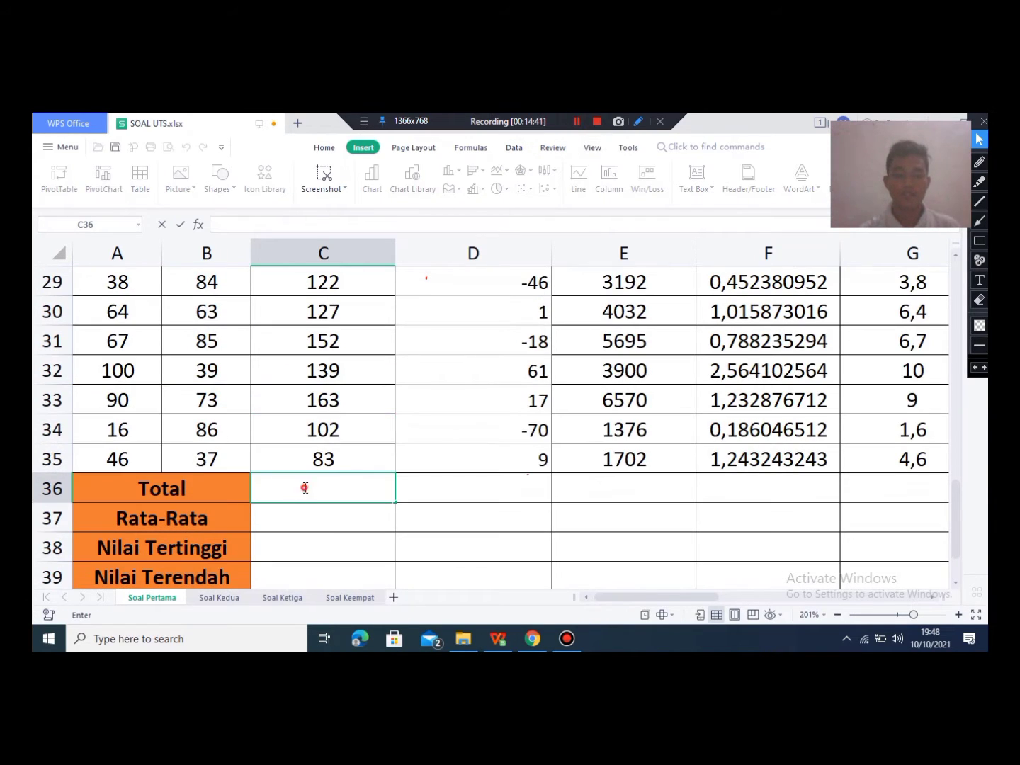
pyautogui.click(304, 487)
pyautogui.click(365, 490)
pyautogui.click(361, 519)
pyautogui.click(366, 493)
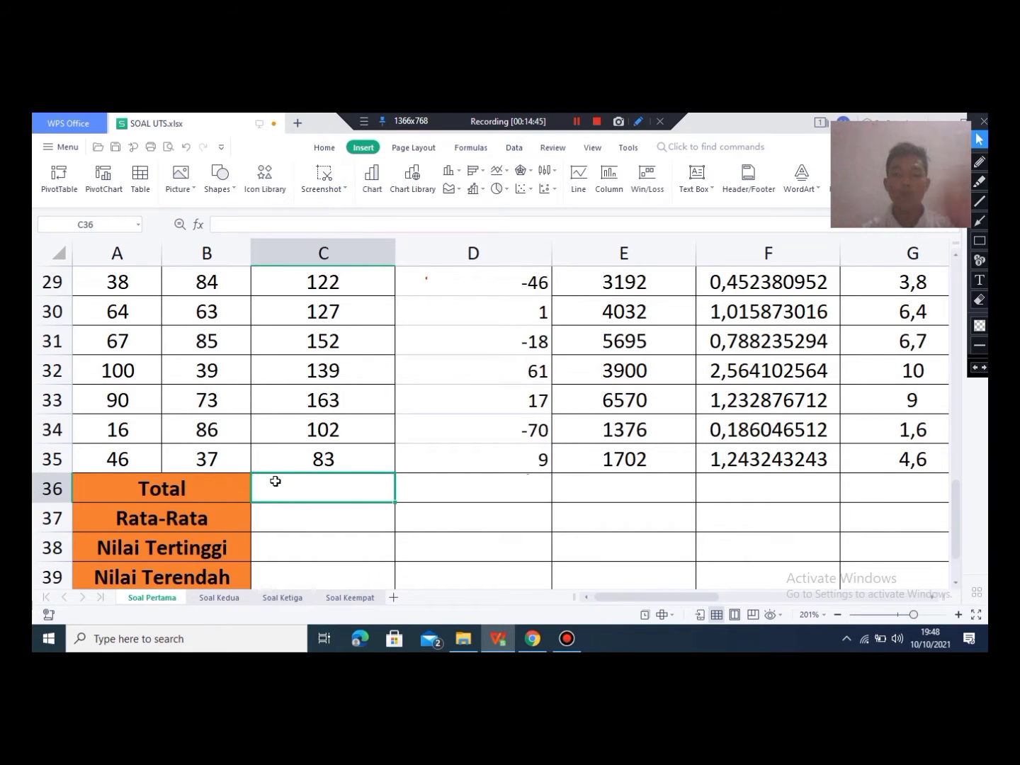
# Step: Go over the Total row cells beneath the calculated columns and return to C36
pyautogui.click(390, 389)
pyautogui.click(436, 392)
pyautogui.click(595, 393)
pyautogui.click(789, 436)
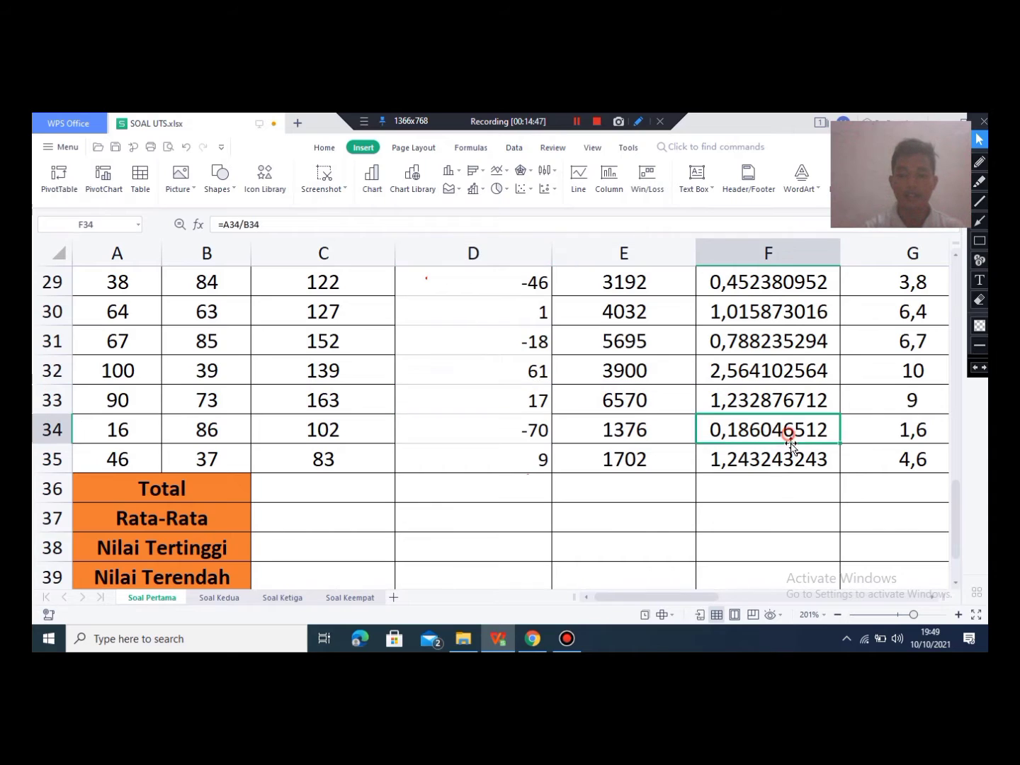
pyautogui.click(375, 488)
pyautogui.click(488, 488)
pyautogui.click(603, 488)
pyautogui.click(828, 515)
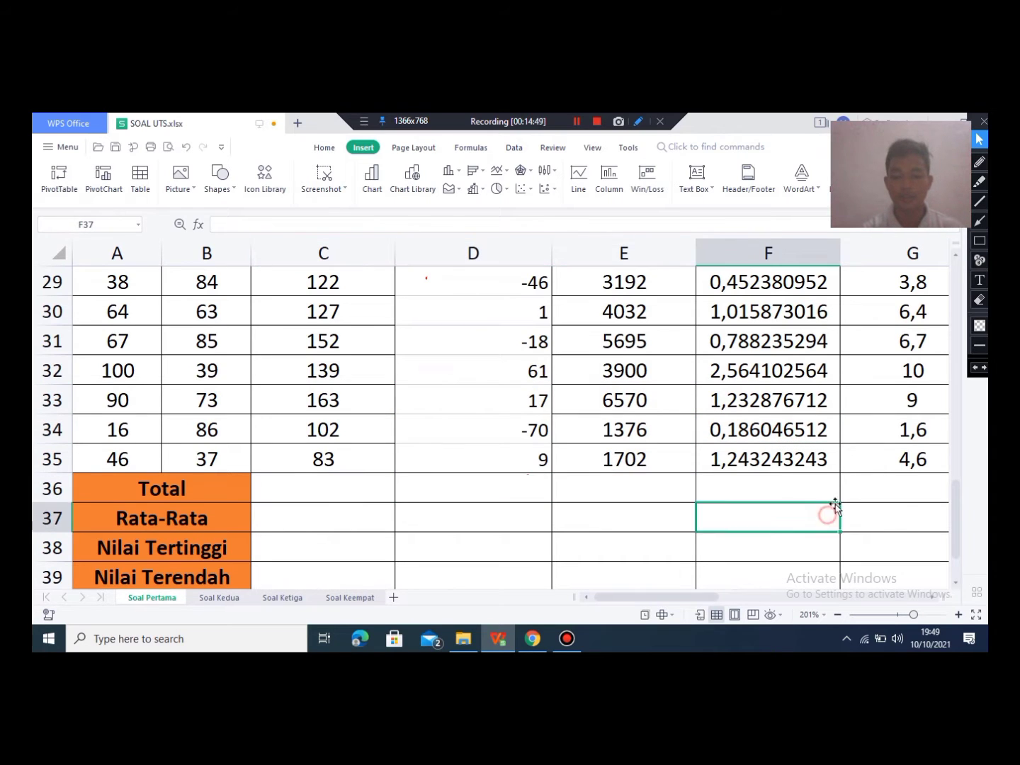
pyautogui.click(844, 487)
pyautogui.click(317, 488)
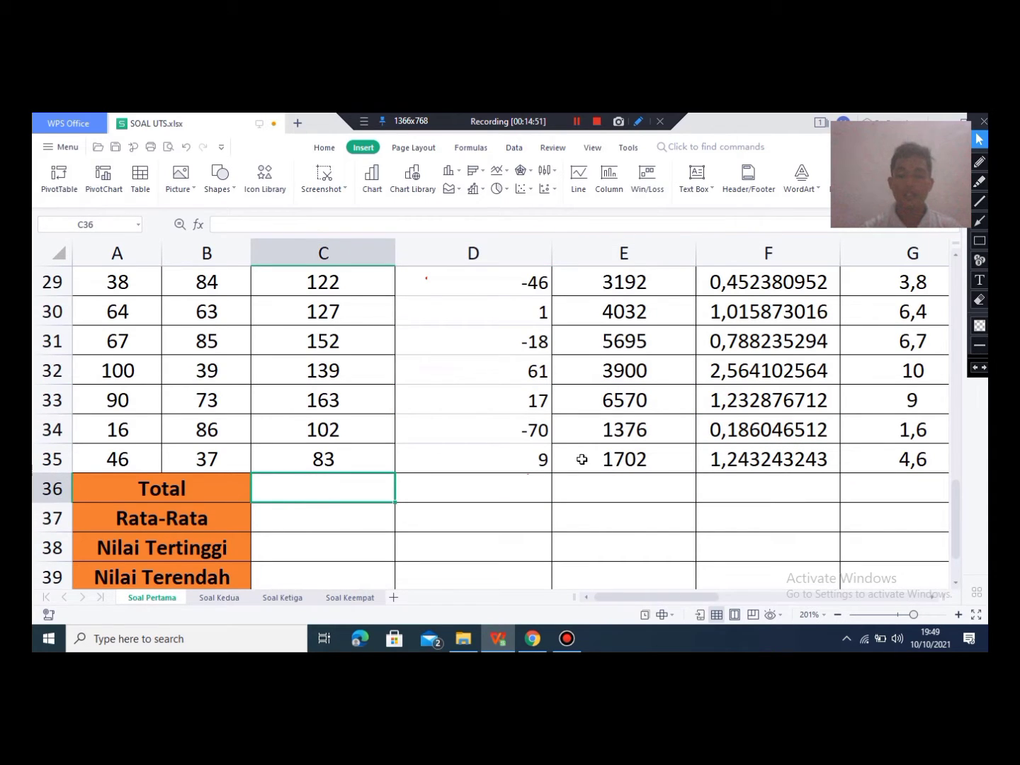
pyautogui.click(980, 241)
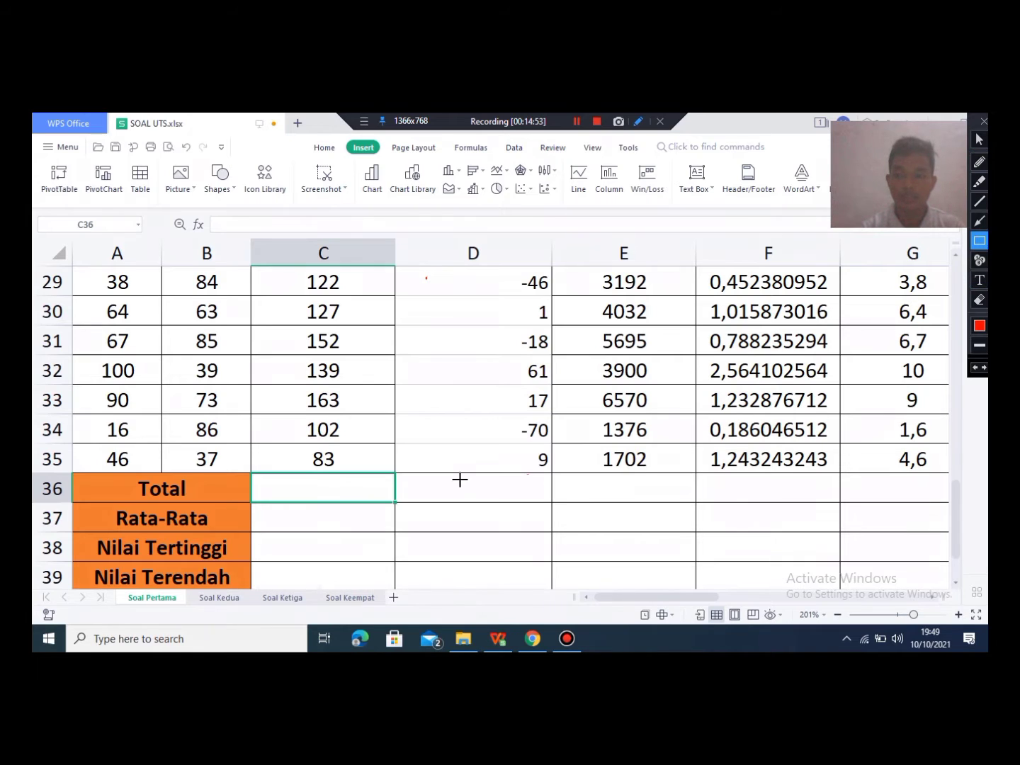
pyautogui.moveTo(304, 484)
pyautogui.mouseDown()
pyautogui.moveTo(372, 510)
pyautogui.moveTo(502, 489)
pyautogui.moveTo(596, 506)
pyautogui.moveTo(560, 504)
pyautogui.moveTo(617, 476)
pyautogui.moveTo(669, 500)
pyautogui.moveTo(786, 494)
pyautogui.moveTo(823, 511)
pyautogui.mouseUp()
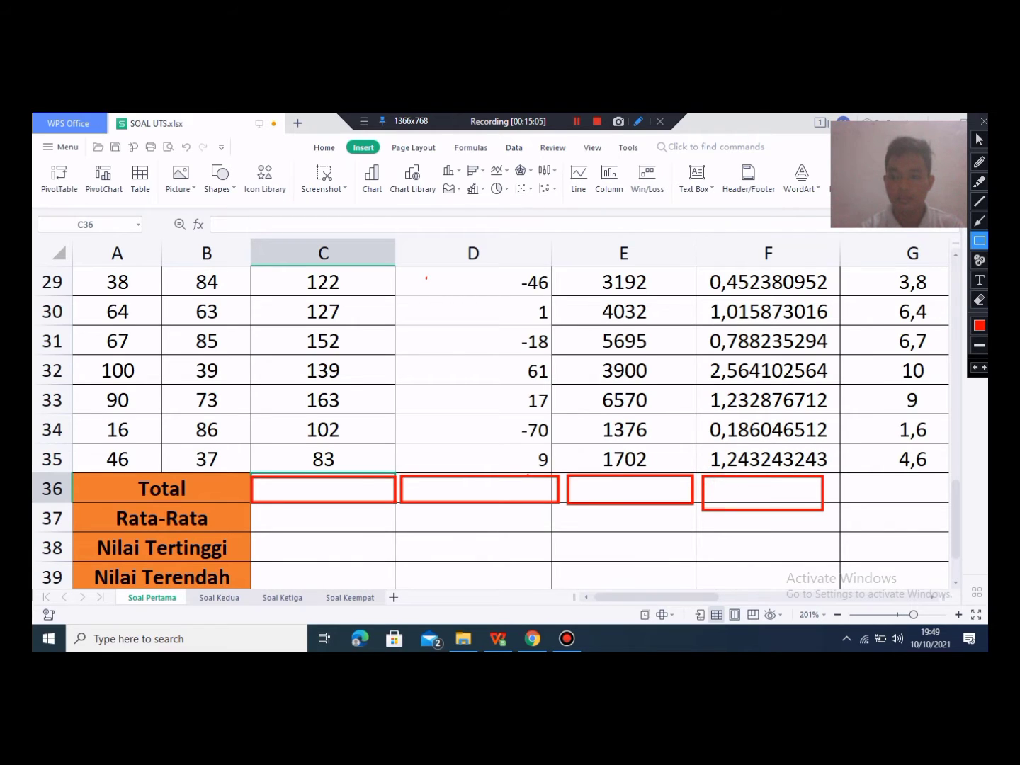
pyautogui.click(980, 162)
pyautogui.moveTo(751, 488); pyautogui.dragTo(756, 435)
pyautogui.moveTo(608, 494); pyautogui.dragTo(603, 441)
pyautogui.moveTo(486, 488); pyautogui.dragTo(494, 434)
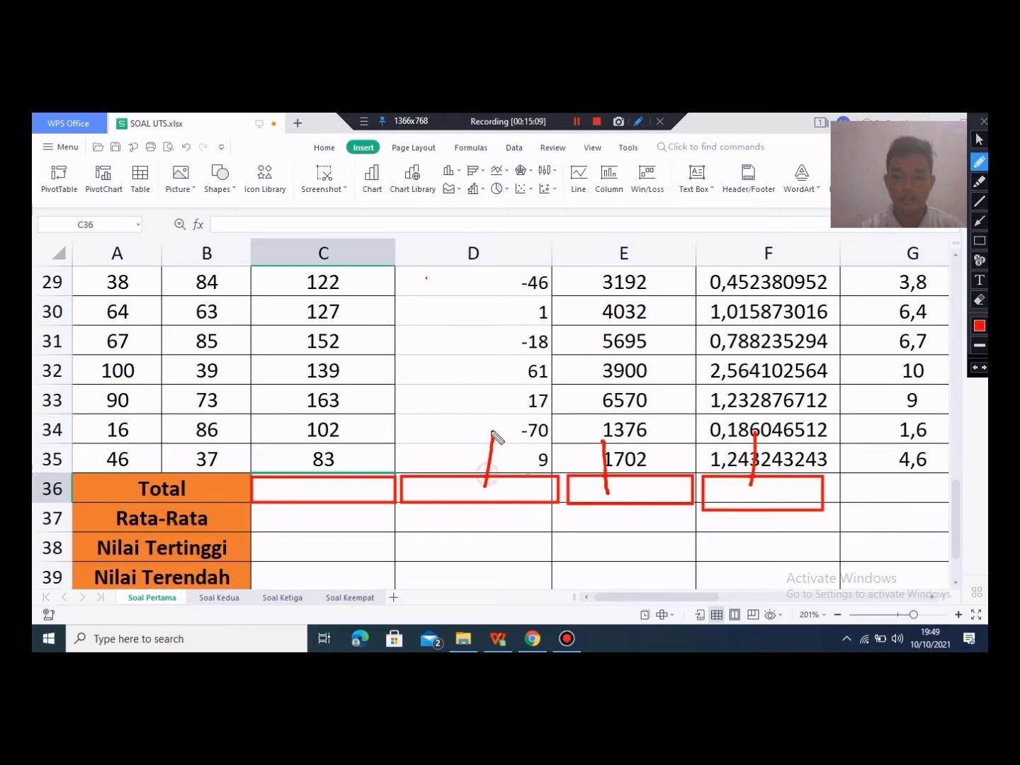
pyautogui.moveTo(302, 490); pyautogui.dragTo(306, 438)
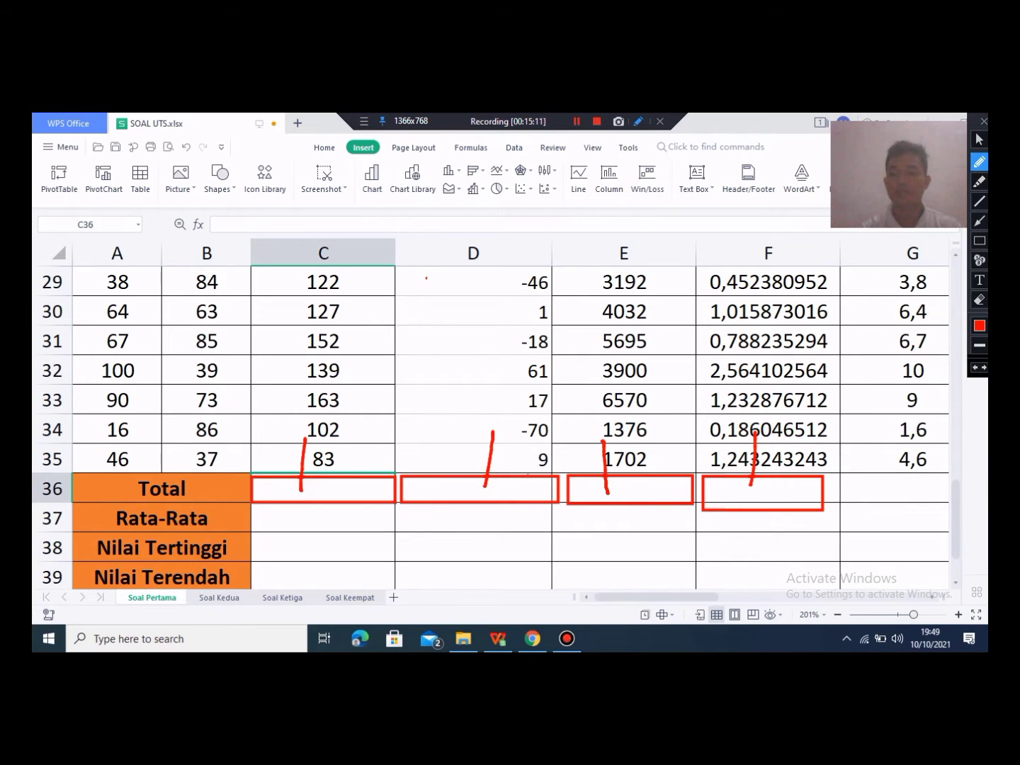
pyautogui.click(979, 300)
pyautogui.moveTo(251, 413)
pyautogui.mouseDown()
pyautogui.moveTo(271, 430)
pyautogui.moveTo(862, 551)
pyautogui.mouseUp()
pyautogui.click(981, 138)
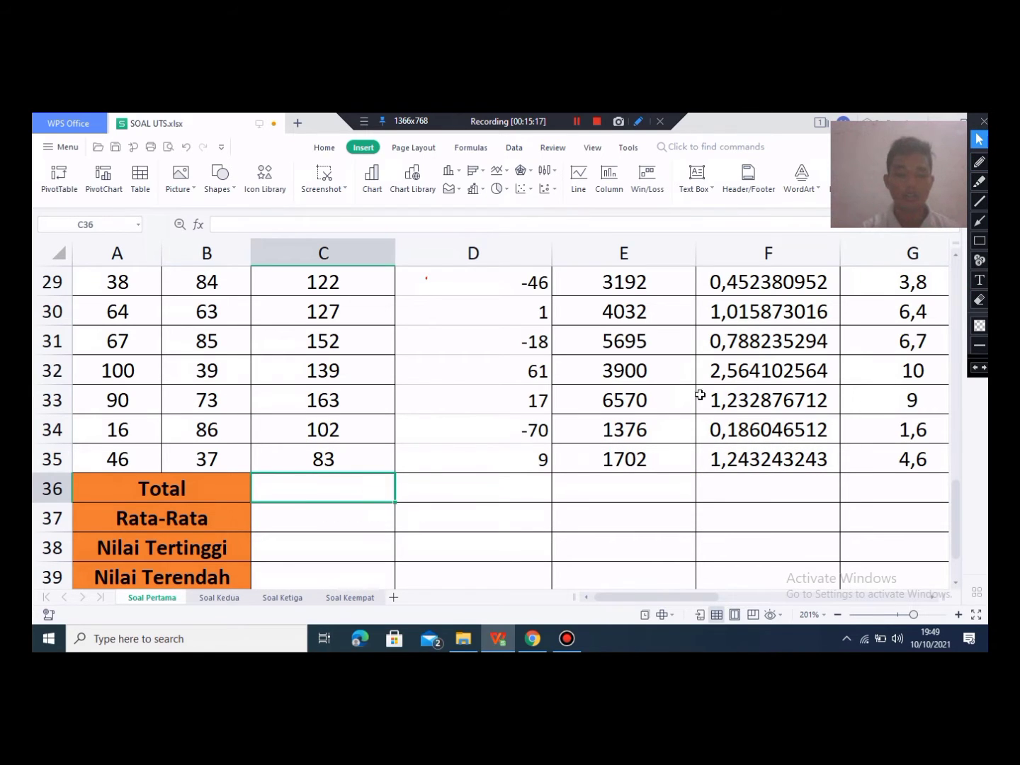
# Step: Enter the formula =SUM(C2:C35) in the Total cell C36 to add up the A+B column
pyautogui.doubleClick(304, 484)
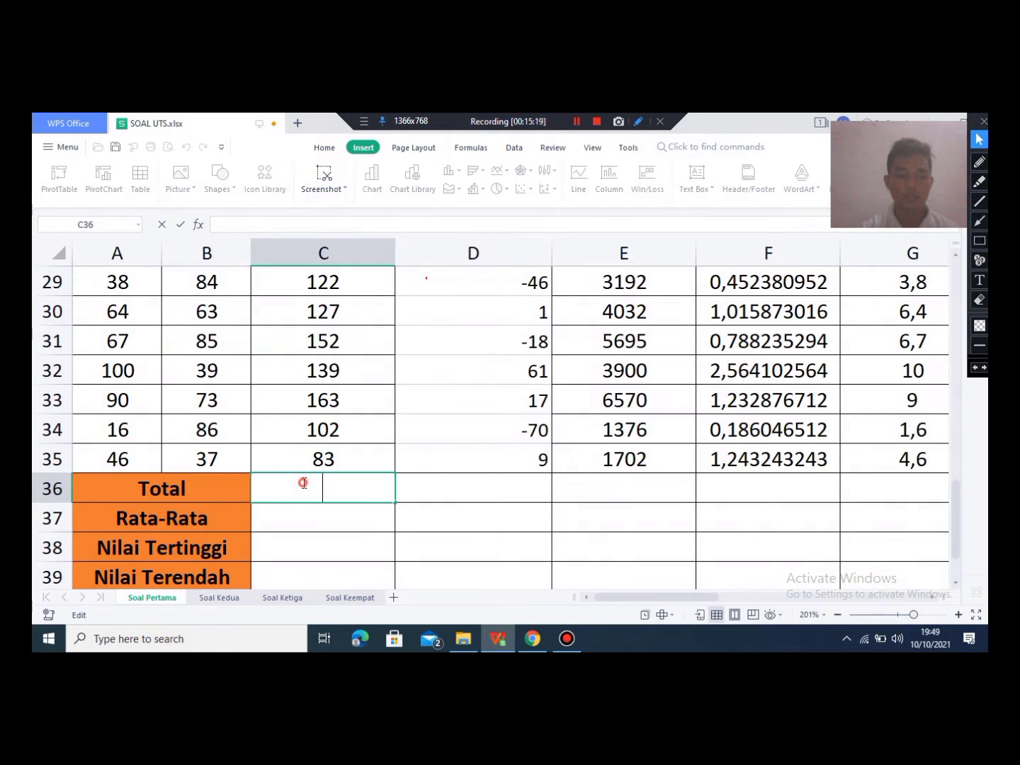
pyautogui.write('=')
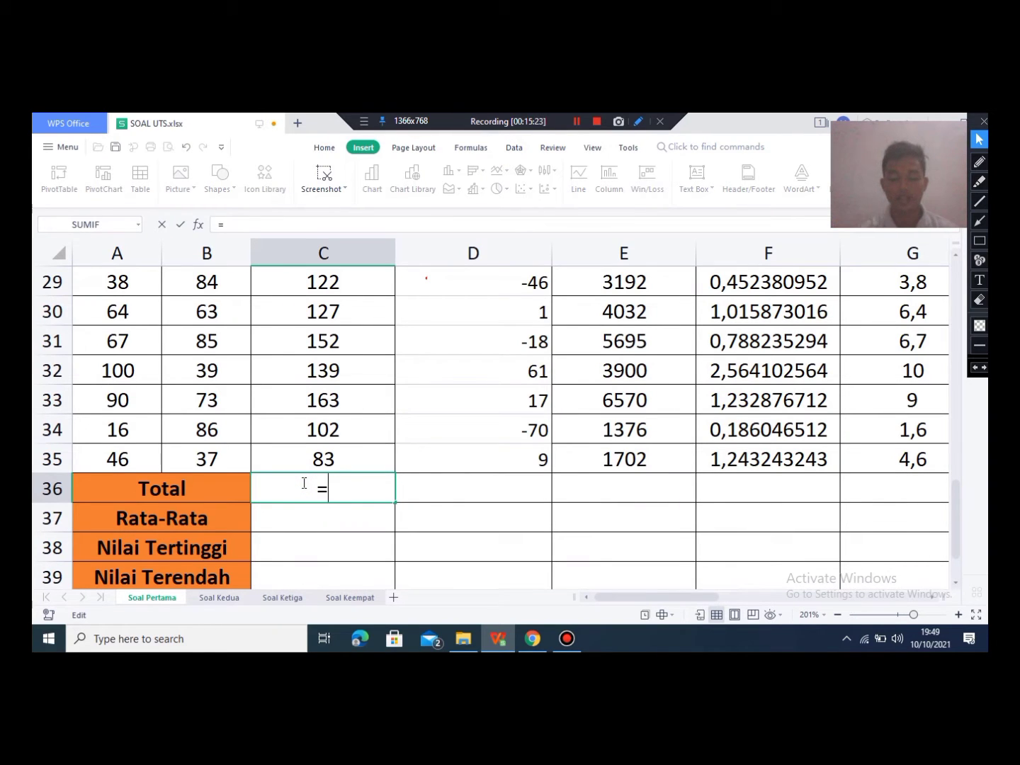
pyautogui.write('sum')
pyautogui.press('Tab')
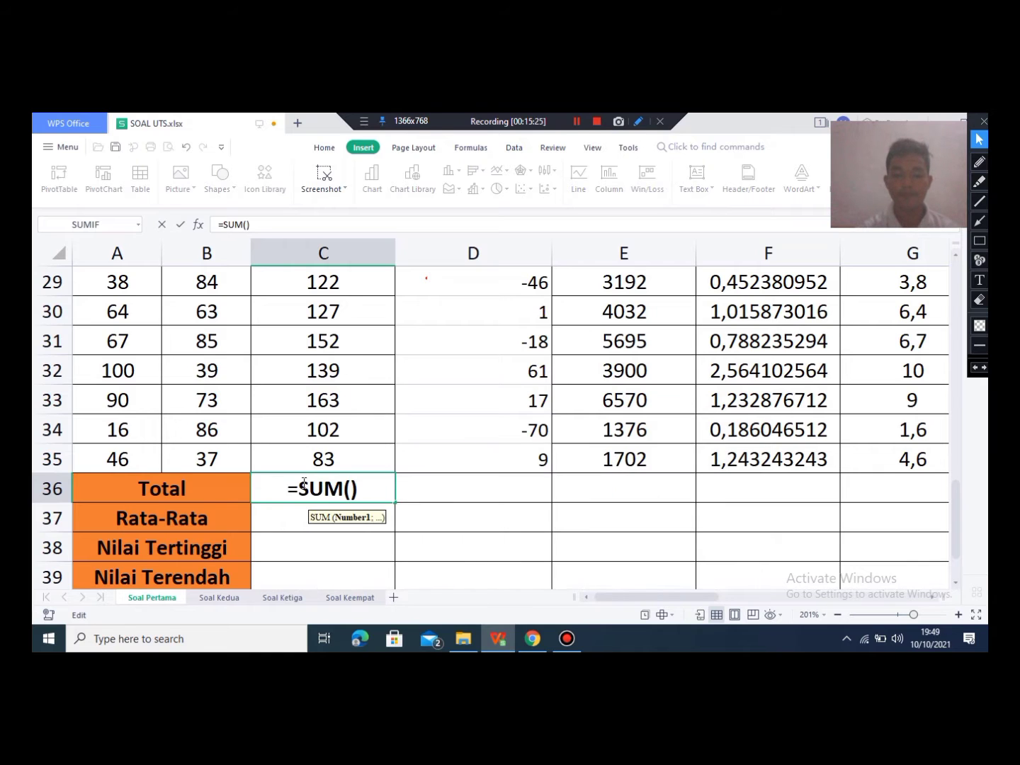
pyautogui.scroll(1, 358, 546)
pyautogui.scroll(-1, 340, 531)
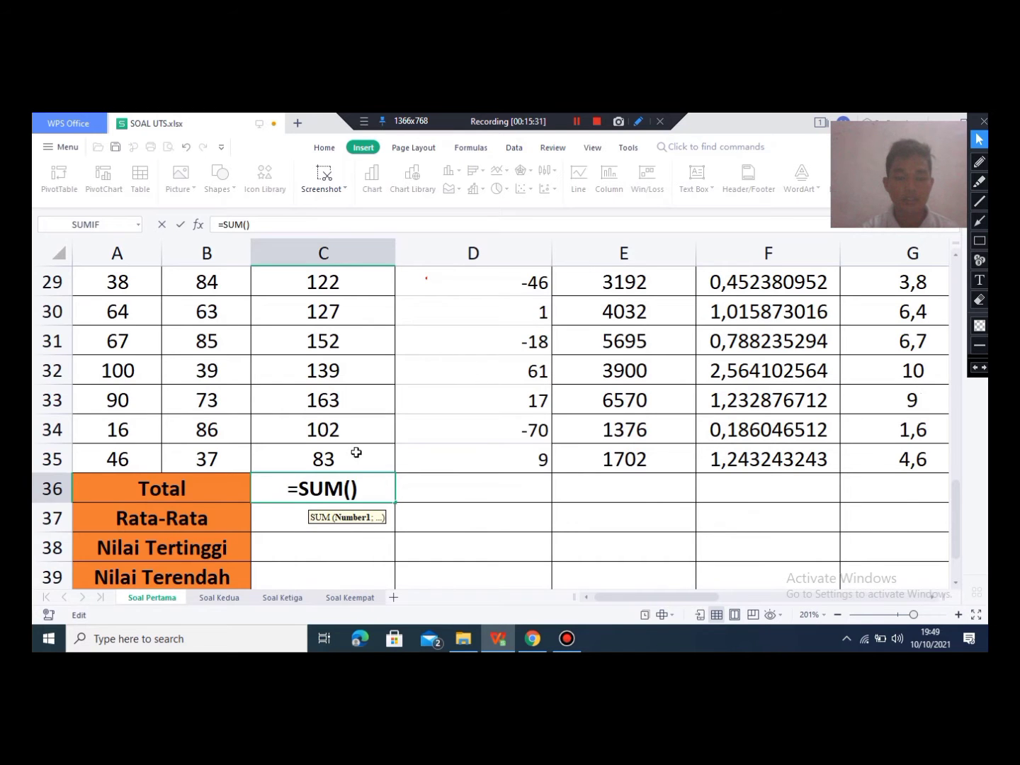
pyautogui.scroll(9, 354, 459)
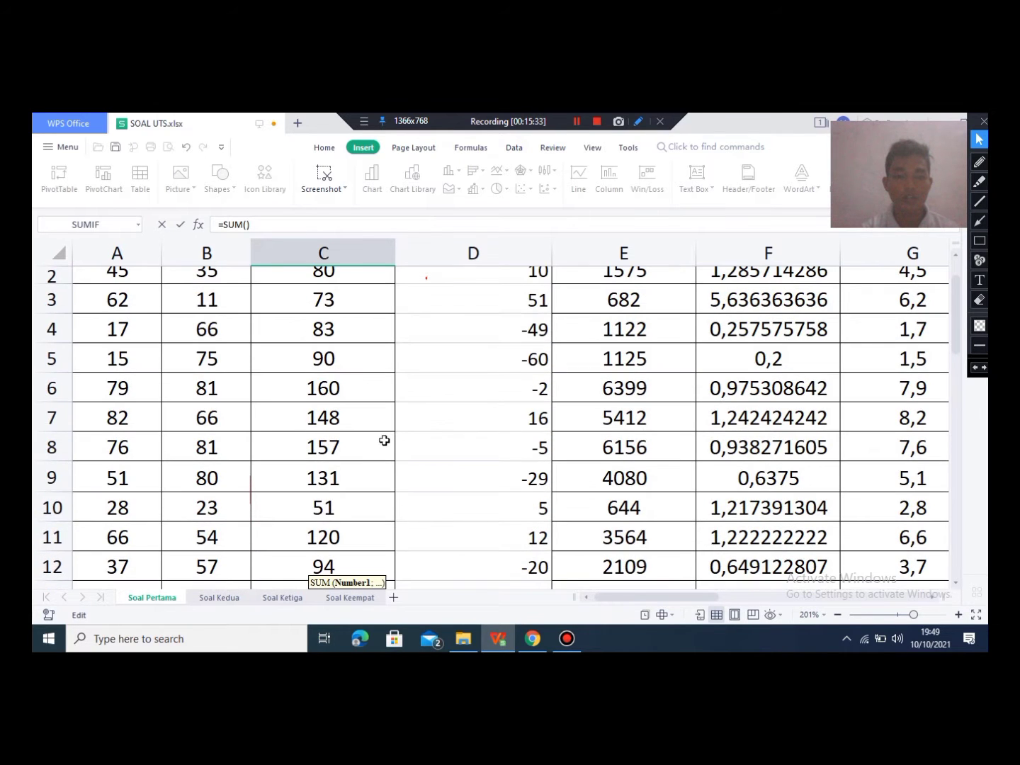
pyautogui.scroll(1, 386, 439)
pyautogui.moveTo(303, 313); pyautogui.dragTo(360, 460)
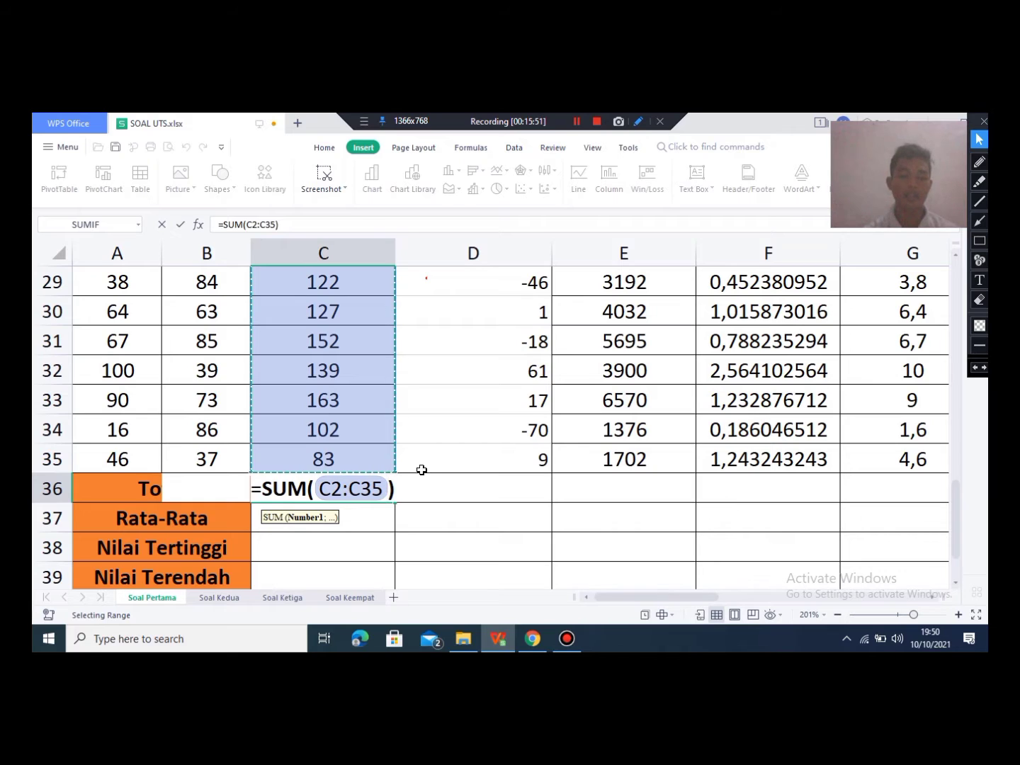
pyautogui.press('Return')
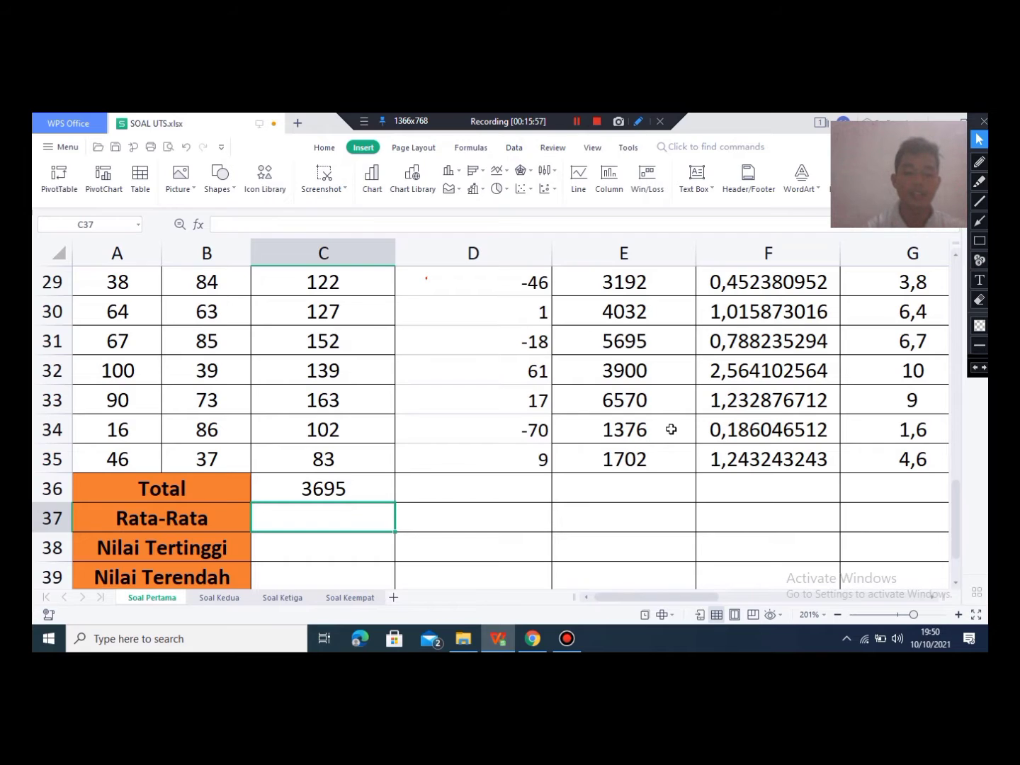
# Step: Fill the Total formula from C36 across the row through G36
pyautogui.click(387, 492)
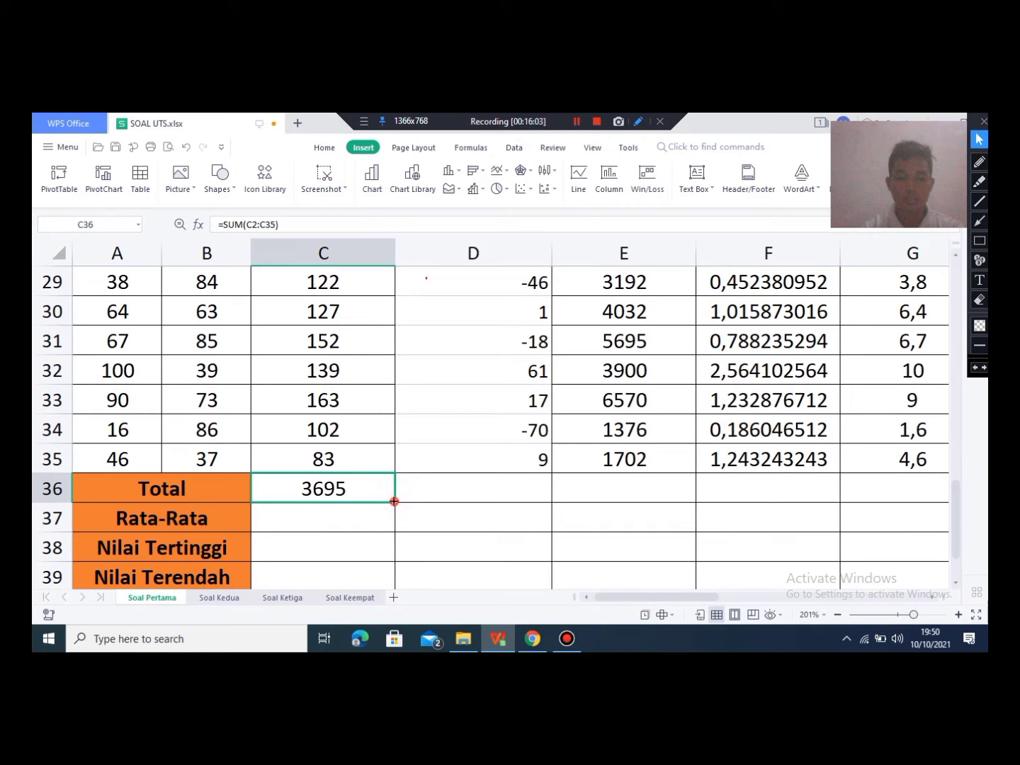
pyautogui.moveTo(472, 498); pyautogui.dragTo(844, 502)
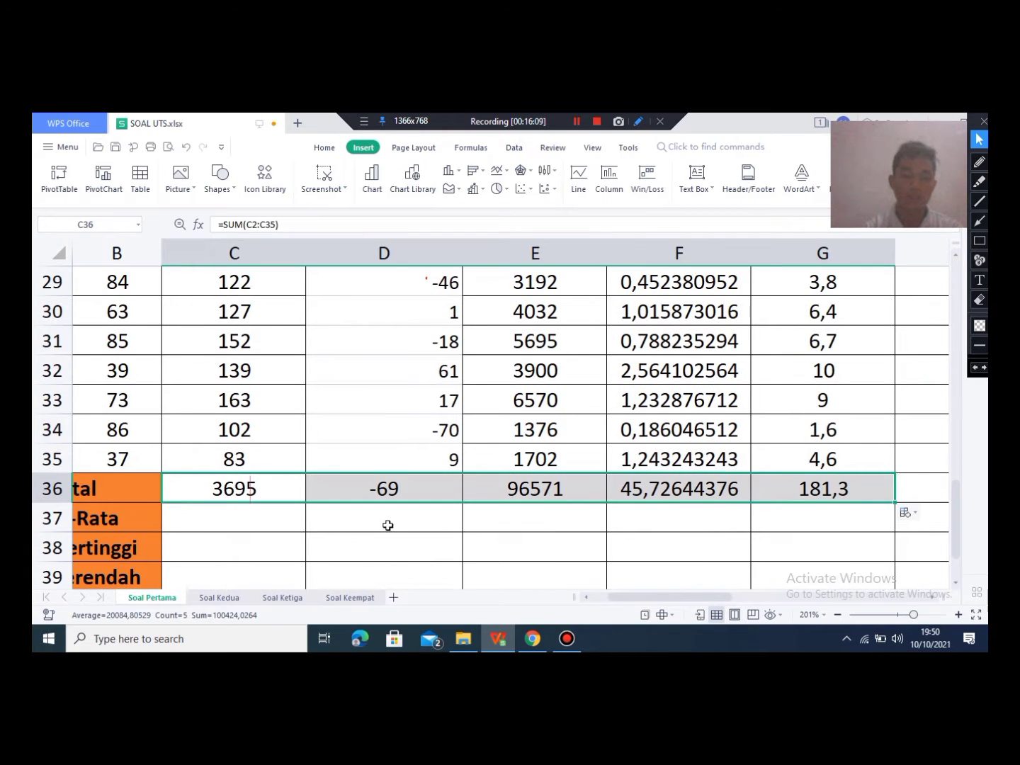
pyautogui.scroll(-1, 390, 527)
pyautogui.moveTo(723, 596); pyautogui.dragTo(456, 570)
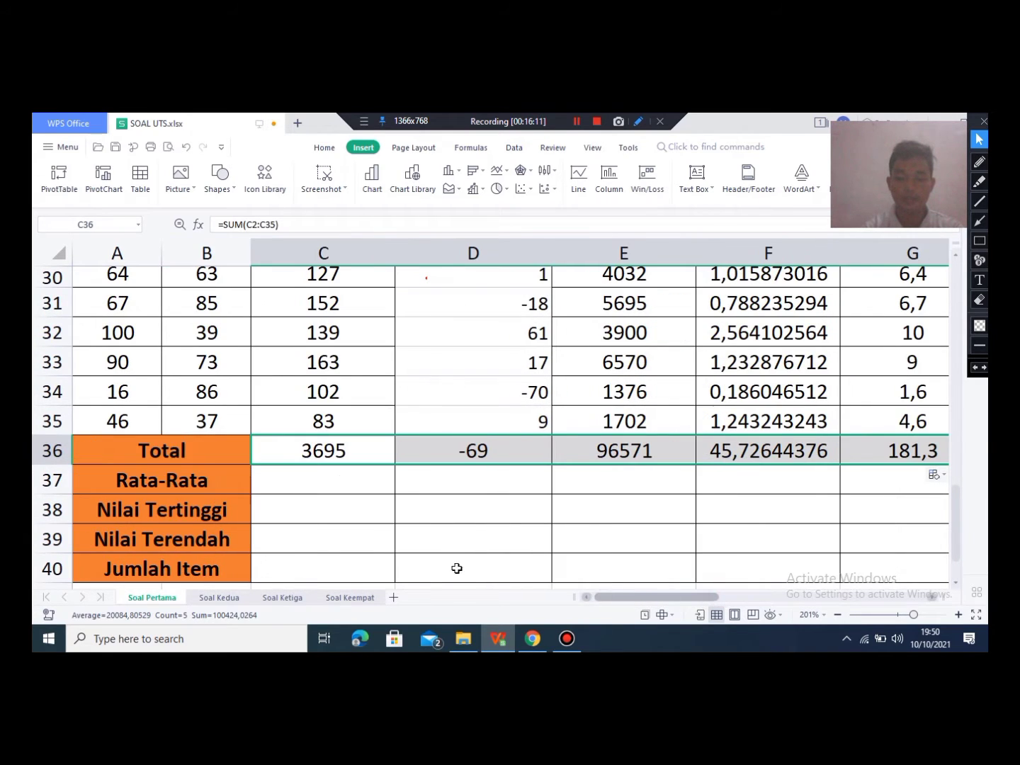
# Step: Go over the empty summary cells C37 to C40, select the Rata-Rata cell C37 and bring up the formula commands
pyautogui.click(332, 481)
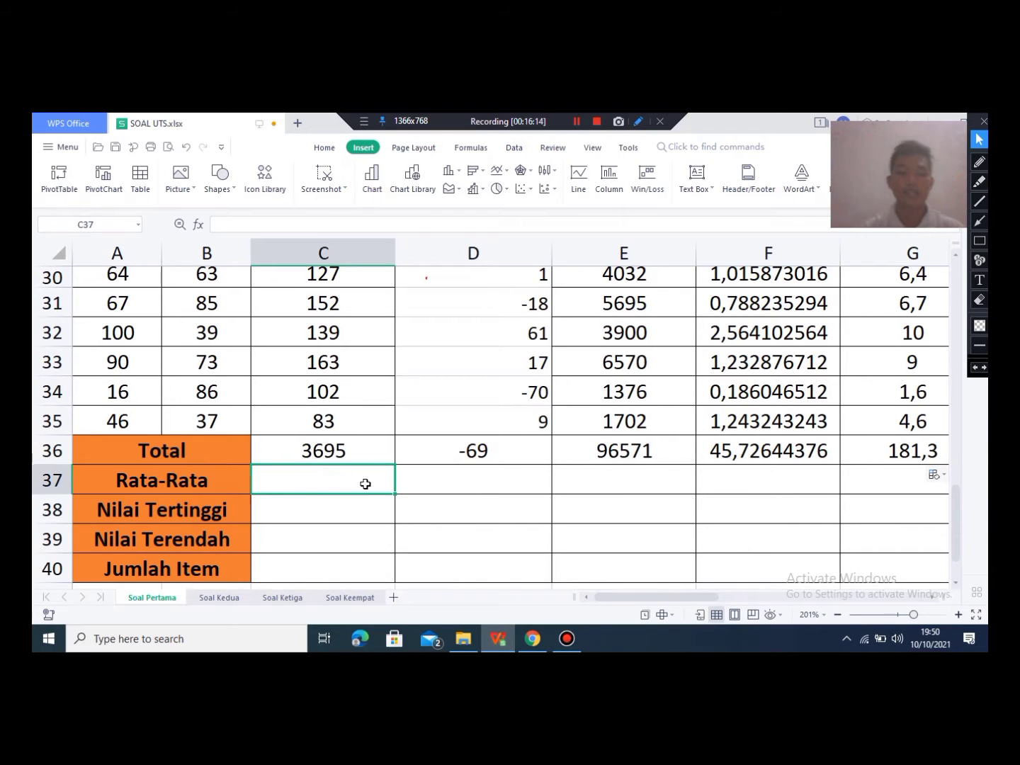
pyautogui.click(330, 506)
pyautogui.click(328, 549)
pyautogui.click(328, 561)
pyautogui.click(367, 502)
pyautogui.click(359, 535)
pyautogui.click(365, 470)
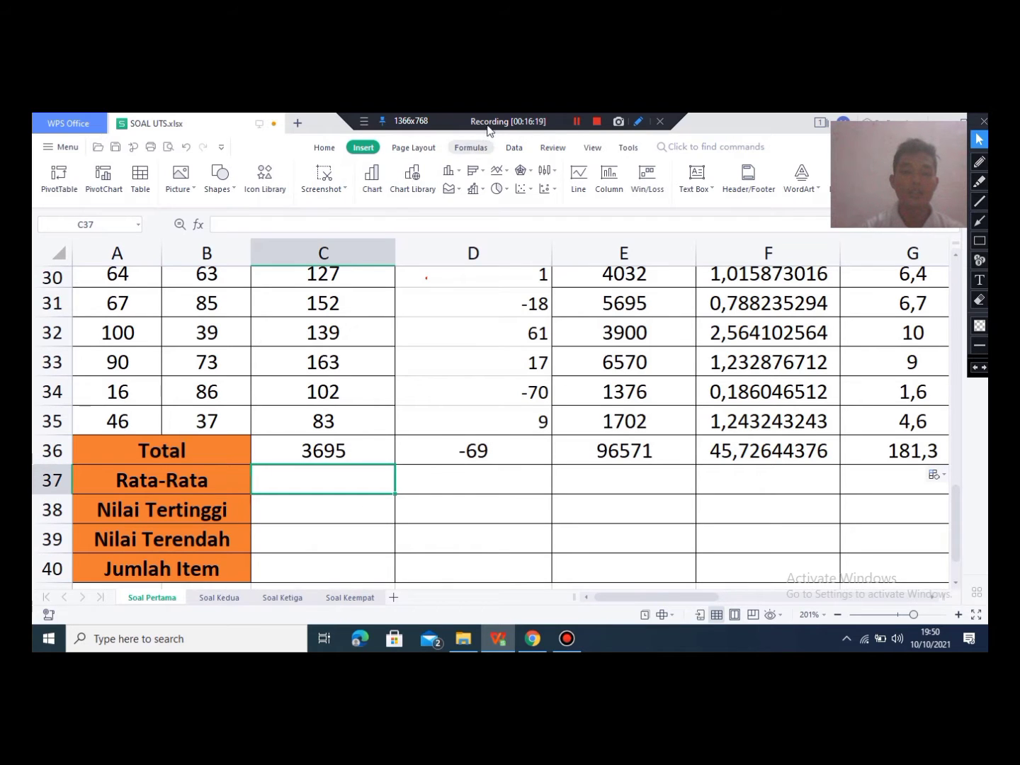
pyautogui.click(481, 156)
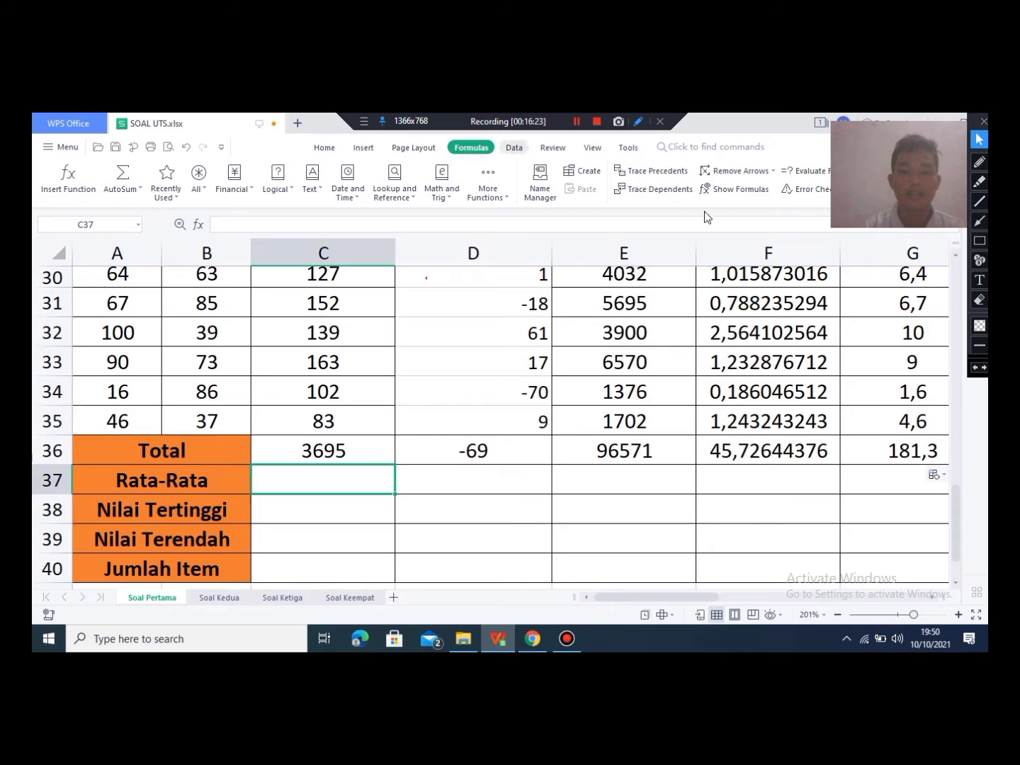
pyautogui.click(980, 182)
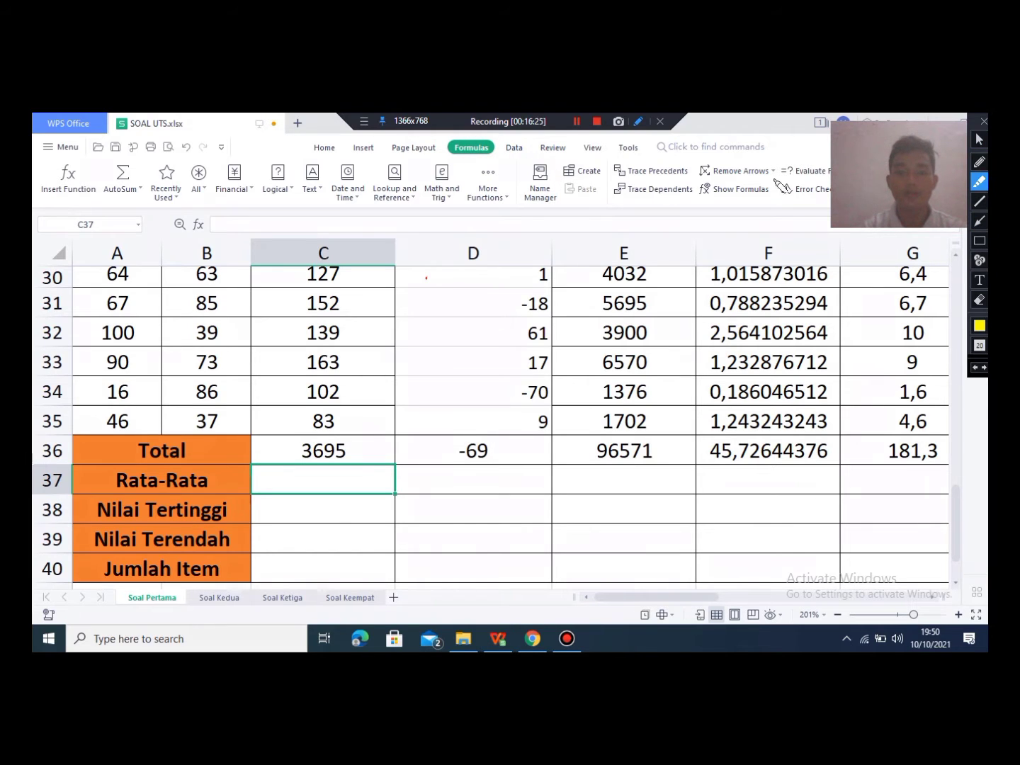
pyautogui.click(980, 163)
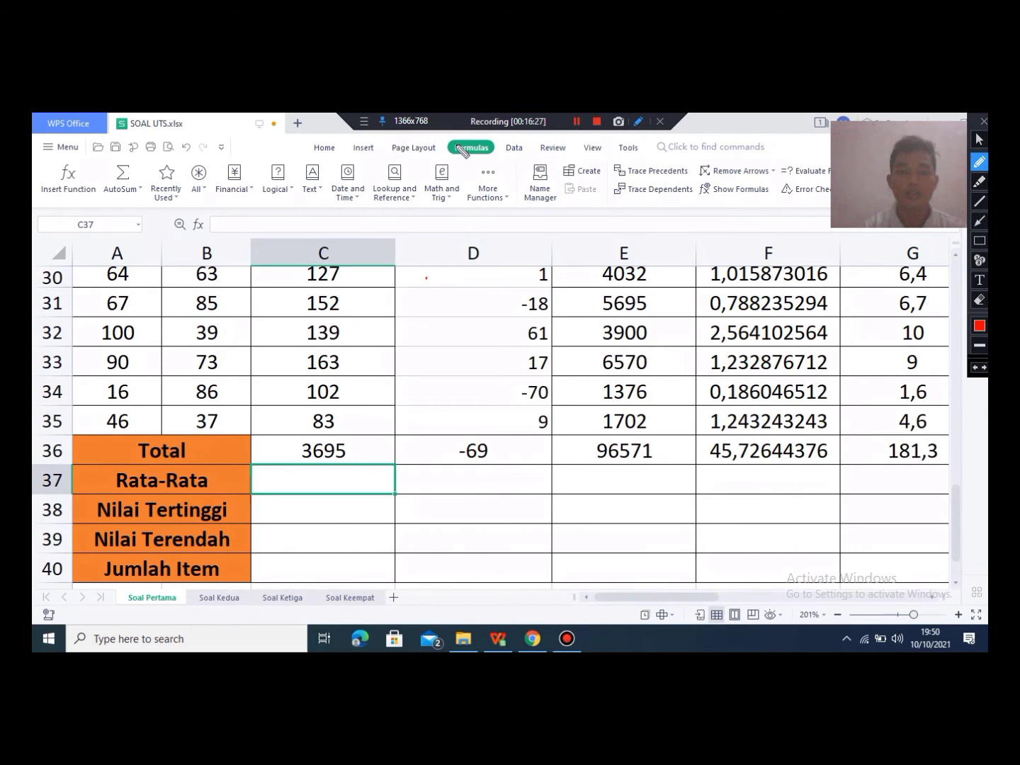
pyautogui.moveTo(450, 133)
pyautogui.mouseDown()
pyautogui.moveTo(499, 137)
pyautogui.moveTo(417, 162)
pyautogui.moveTo(433, 123)
pyautogui.mouseUp()
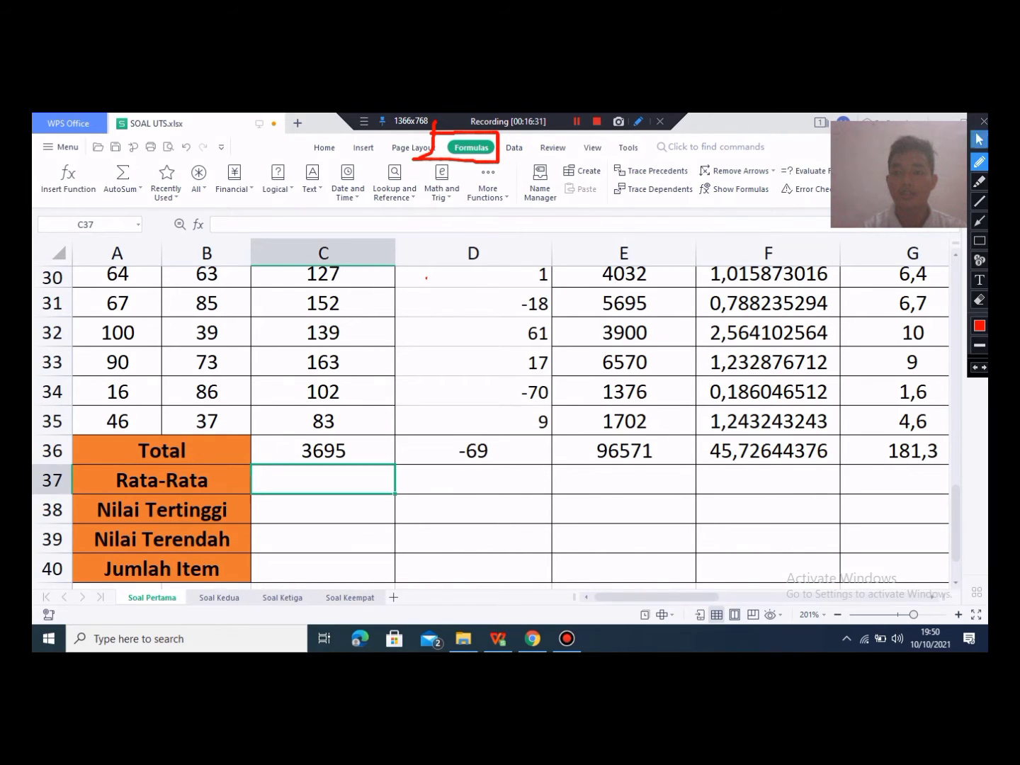
pyautogui.click(980, 300)
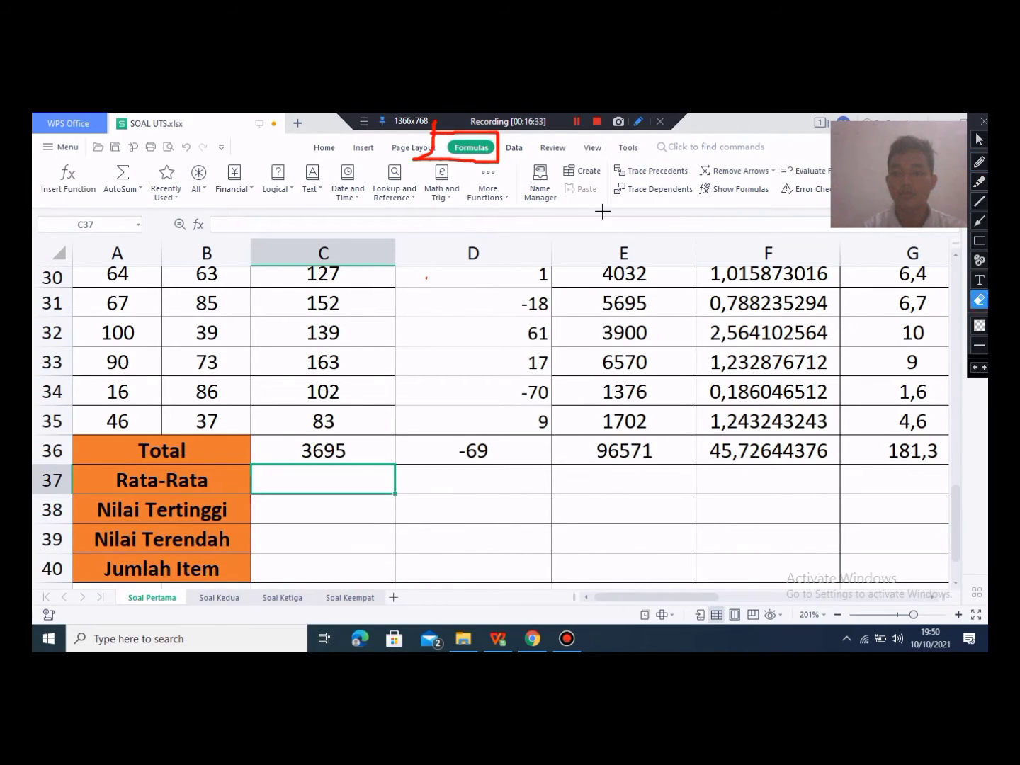
pyautogui.click(980, 162)
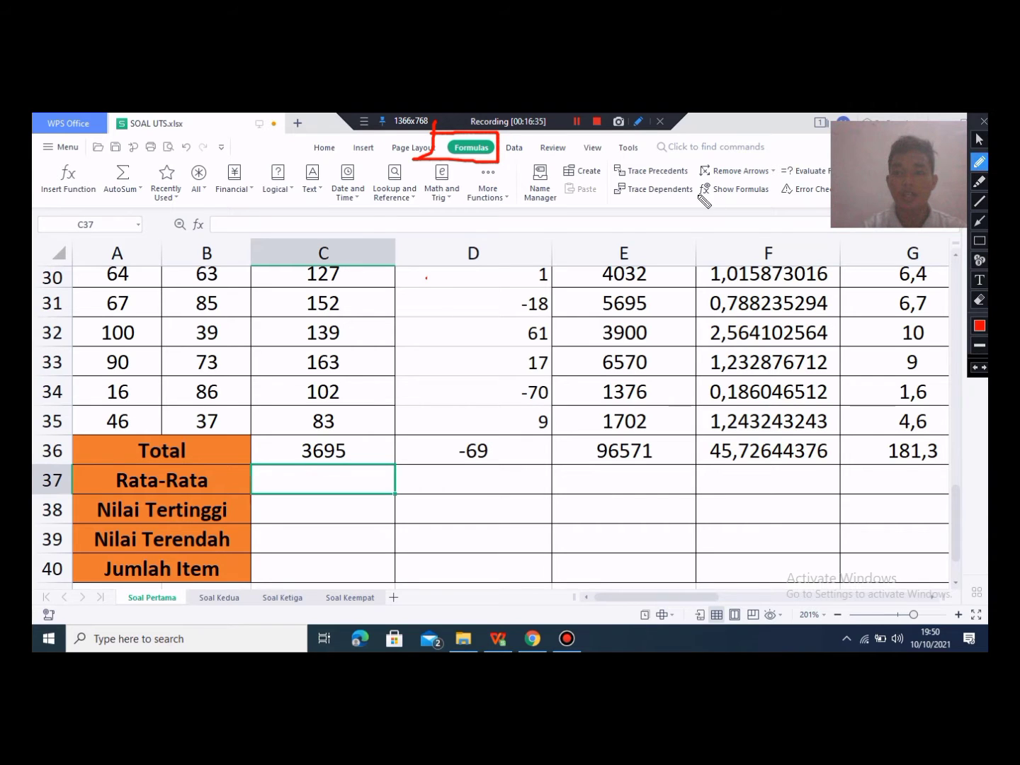
pyautogui.moveTo(103, 151)
pyautogui.mouseDown()
pyautogui.moveTo(105, 191)
pyautogui.moveTo(145, 156)
pyautogui.moveTo(84, 155)
pyautogui.mouseUp()
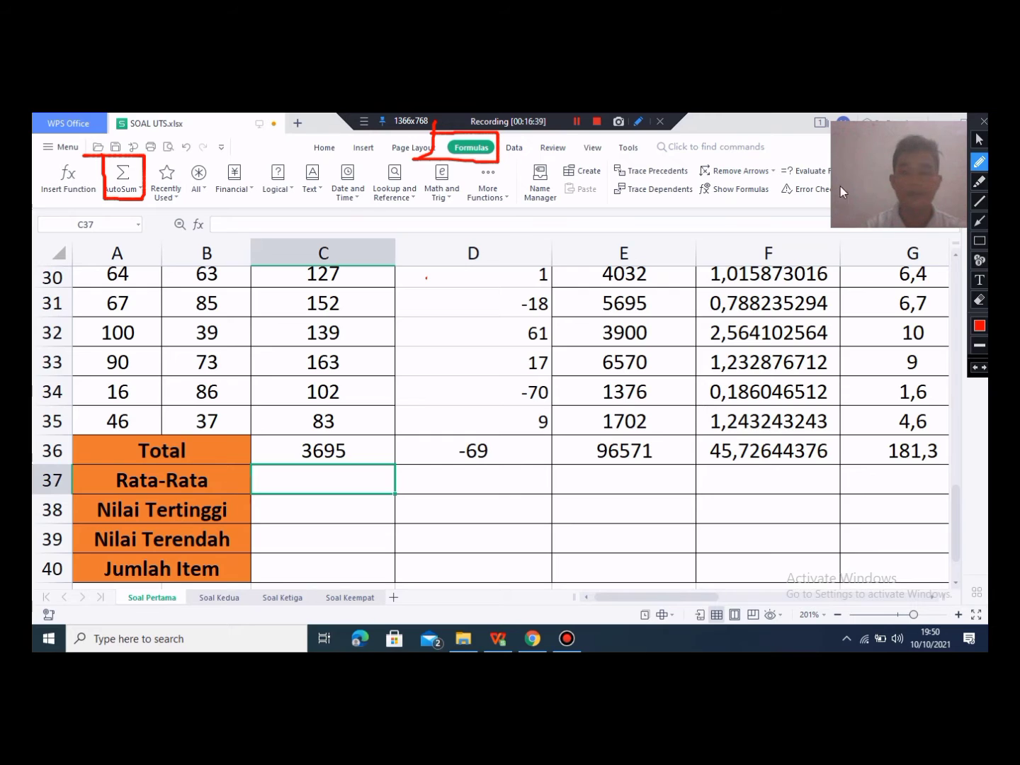
pyautogui.click(981, 301)
pyautogui.moveTo(81, 137); pyautogui.dragTo(681, 238)
pyautogui.moveTo(568, 176); pyautogui.dragTo(388, 130)
pyautogui.moveTo(454, 173); pyautogui.dragTo(349, 126)
pyautogui.click(979, 139)
# Step: Insert an AVERAGE function in the Rata-Rata cell C37 and limit its range to C2:C35, leaving out the Total cell
pyautogui.click(144, 195)
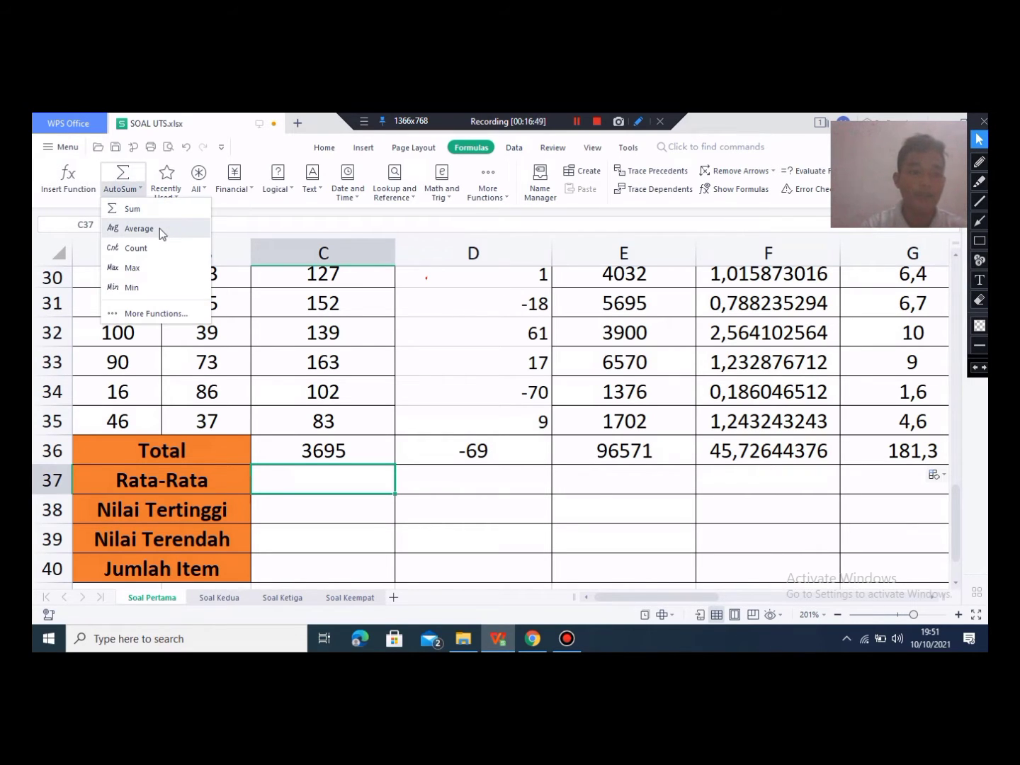
pyautogui.click(138, 228)
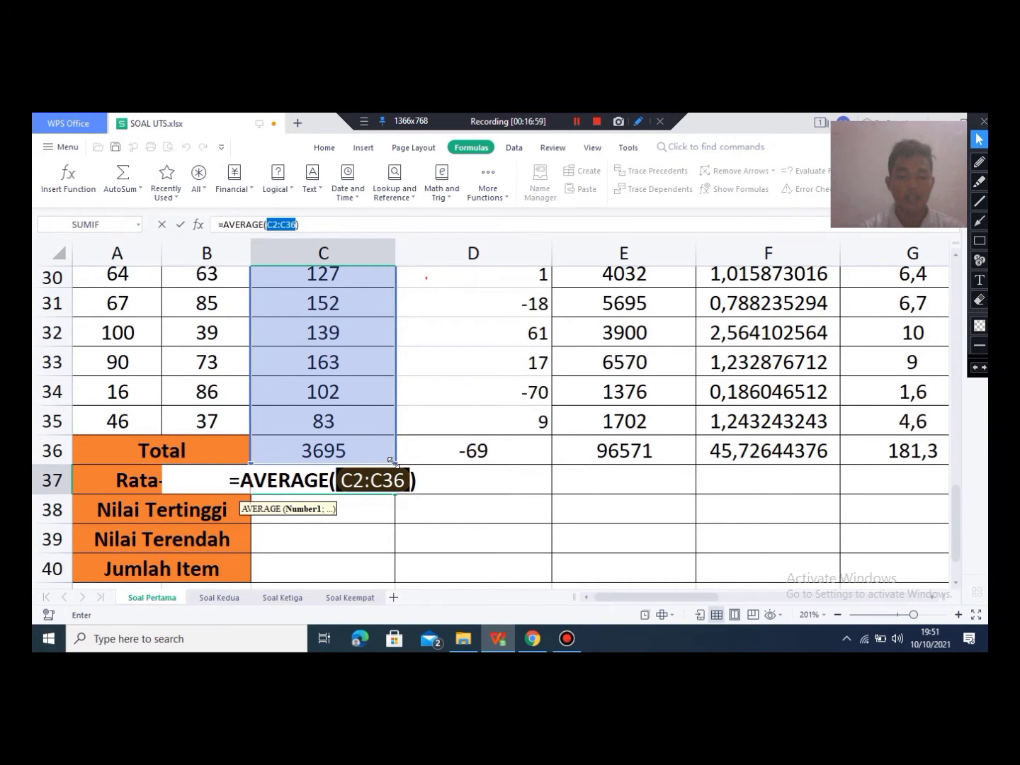
pyautogui.moveTo(393, 463); pyautogui.dragTo(364, 424)
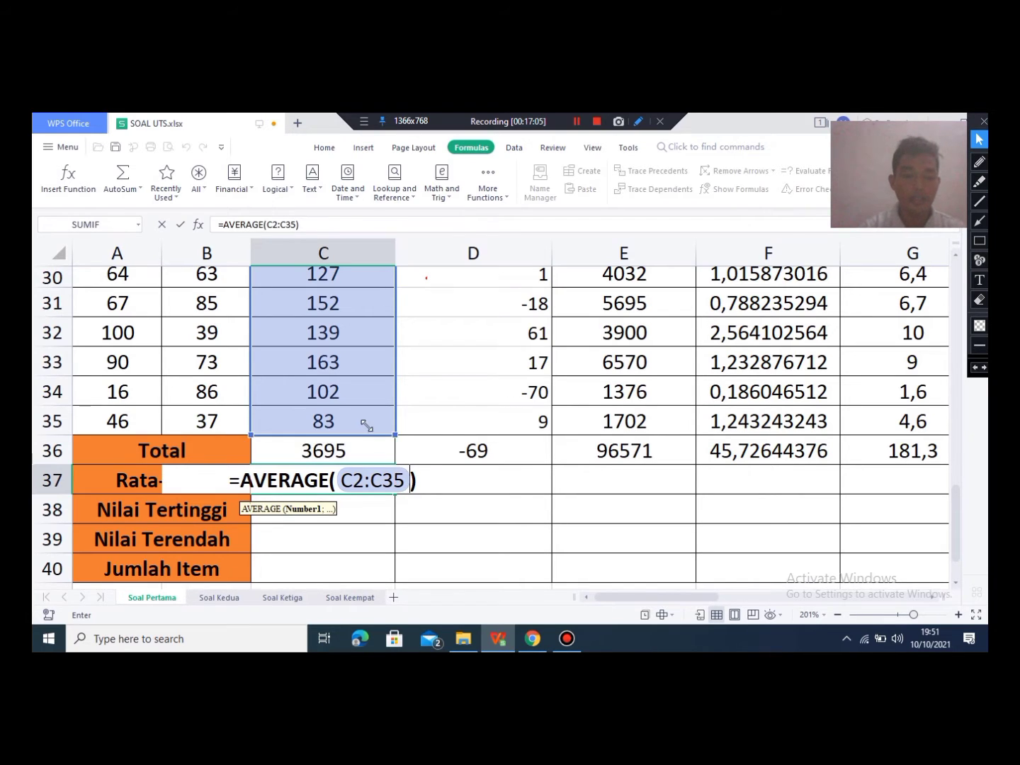
pyautogui.click(978, 162)
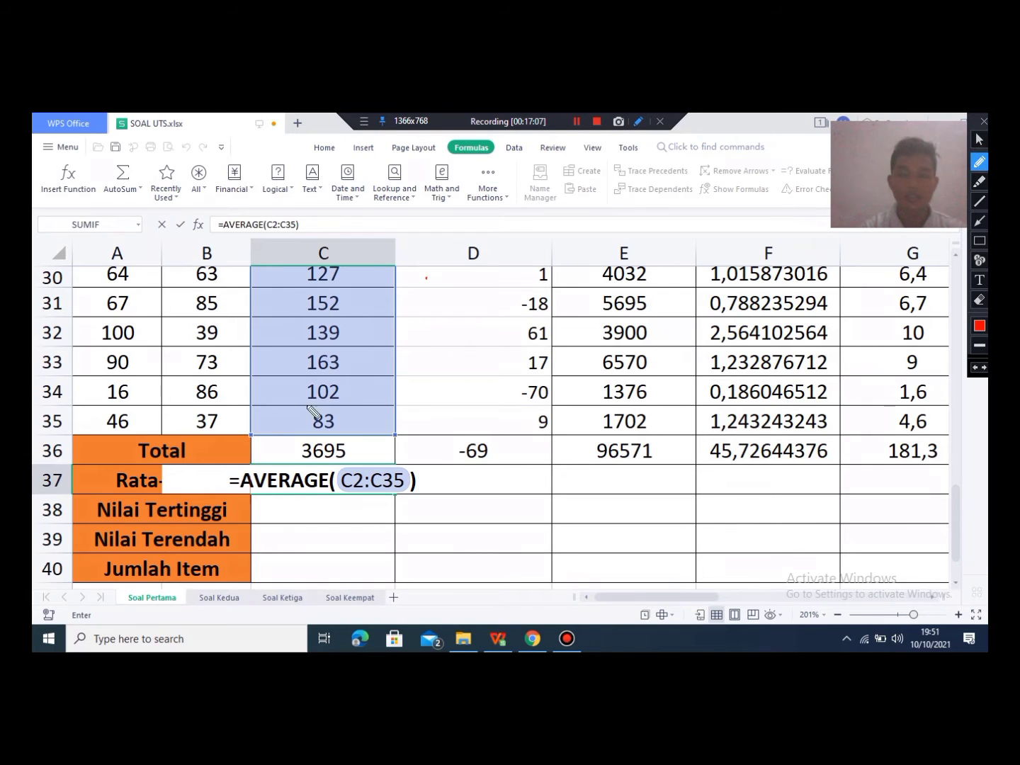
pyautogui.moveTo(243, 439)
pyautogui.mouseDown()
pyautogui.moveTo(367, 442)
pyautogui.moveTo(310, 463)
pyautogui.mouseUp()
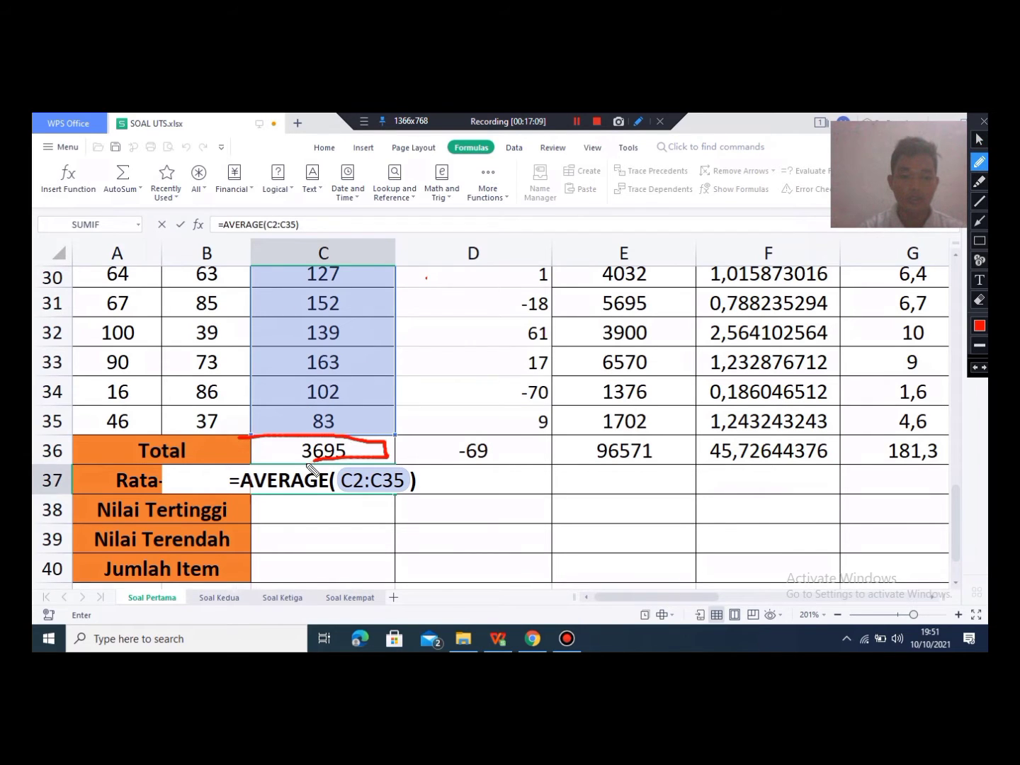
pyautogui.moveTo(256, 417); pyautogui.dragTo(280, 462)
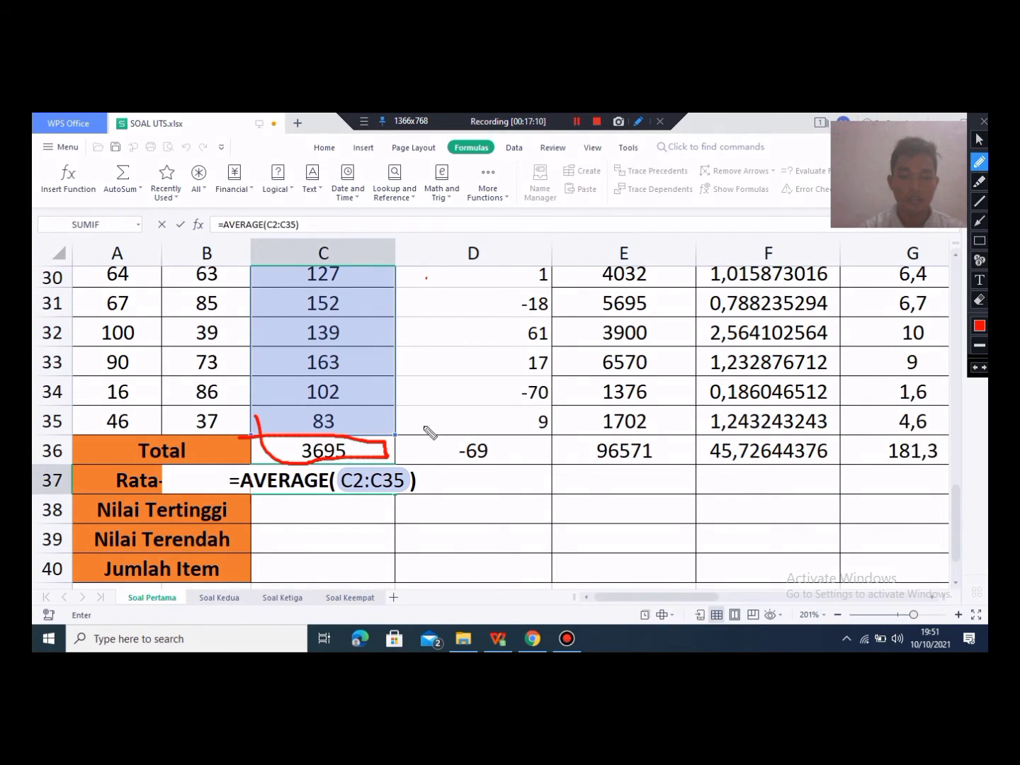
pyautogui.click(979, 302)
pyautogui.moveTo(208, 390); pyautogui.dragTo(425, 511)
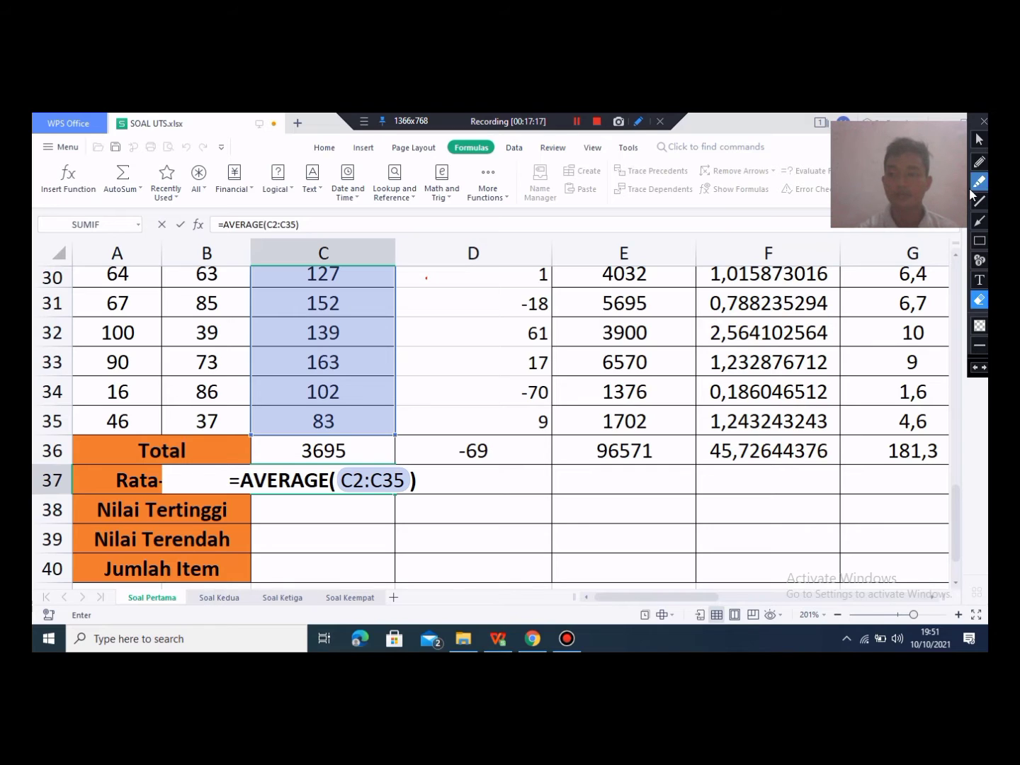
pyautogui.click(980, 140)
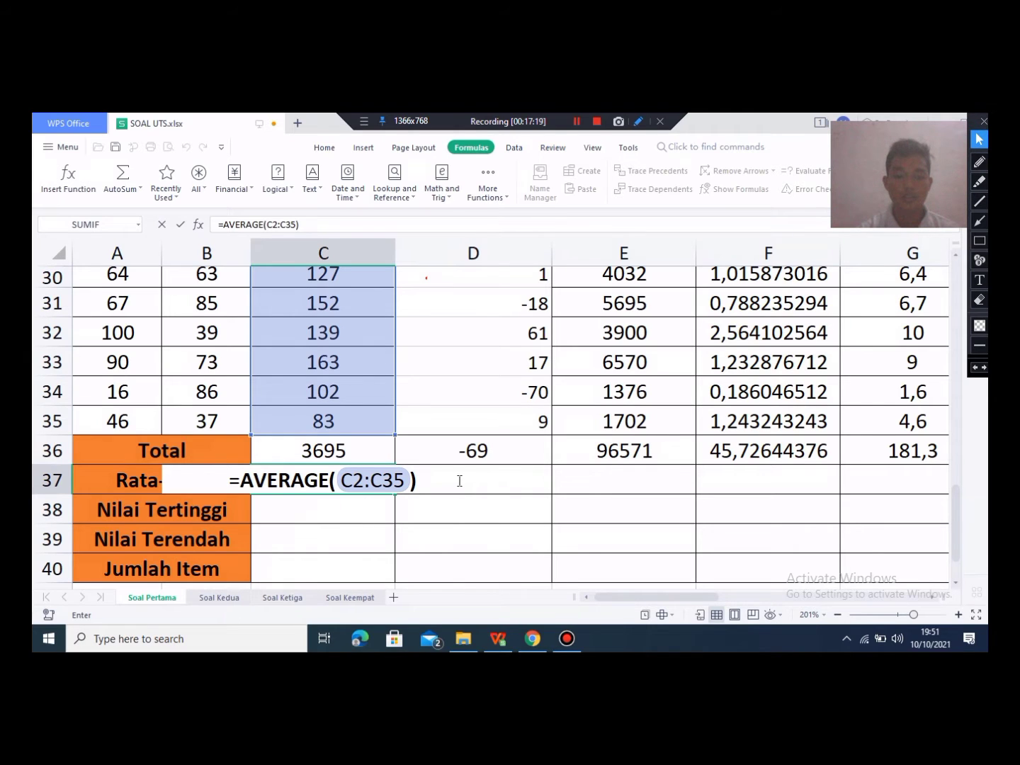
# Step: Commit the average formula in C37 and fill it across the Rata-Rata row through I37
pyautogui.press('Return')
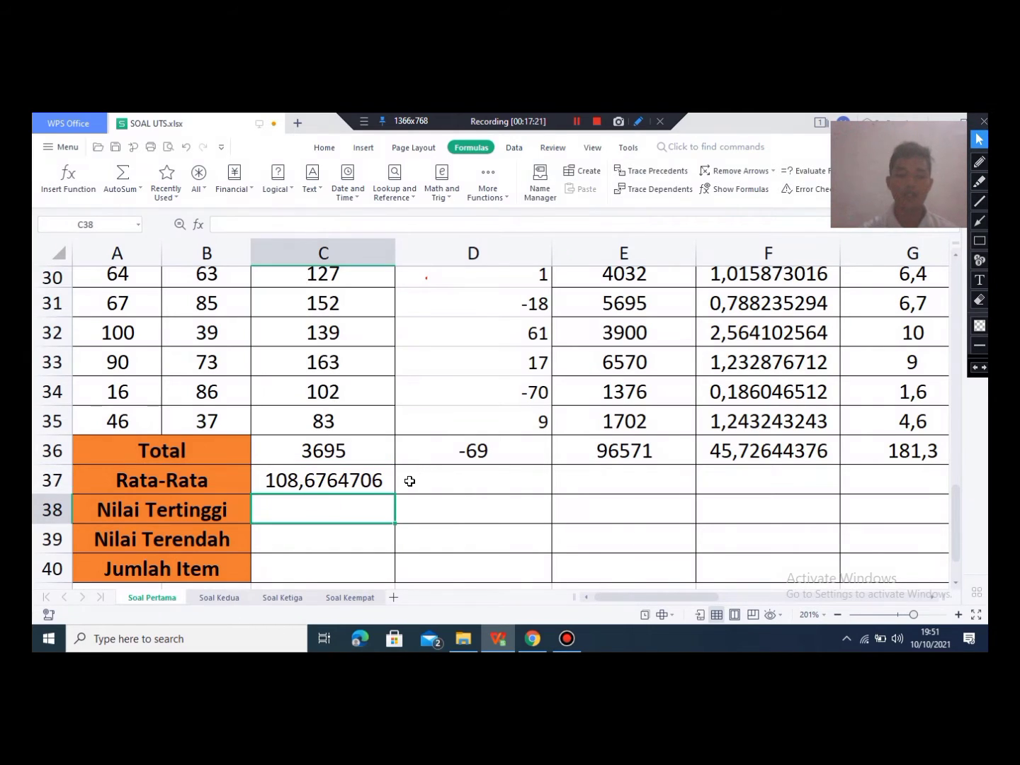
pyautogui.click(341, 487)
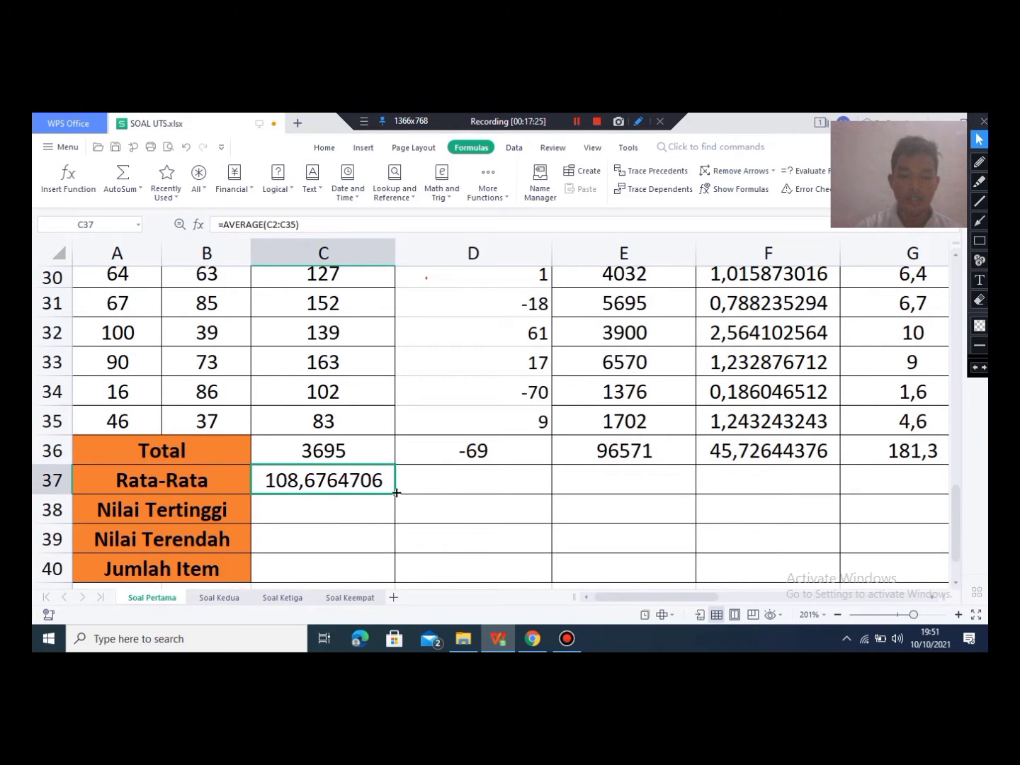
pyautogui.moveTo(397, 494); pyautogui.dragTo(720, 488)
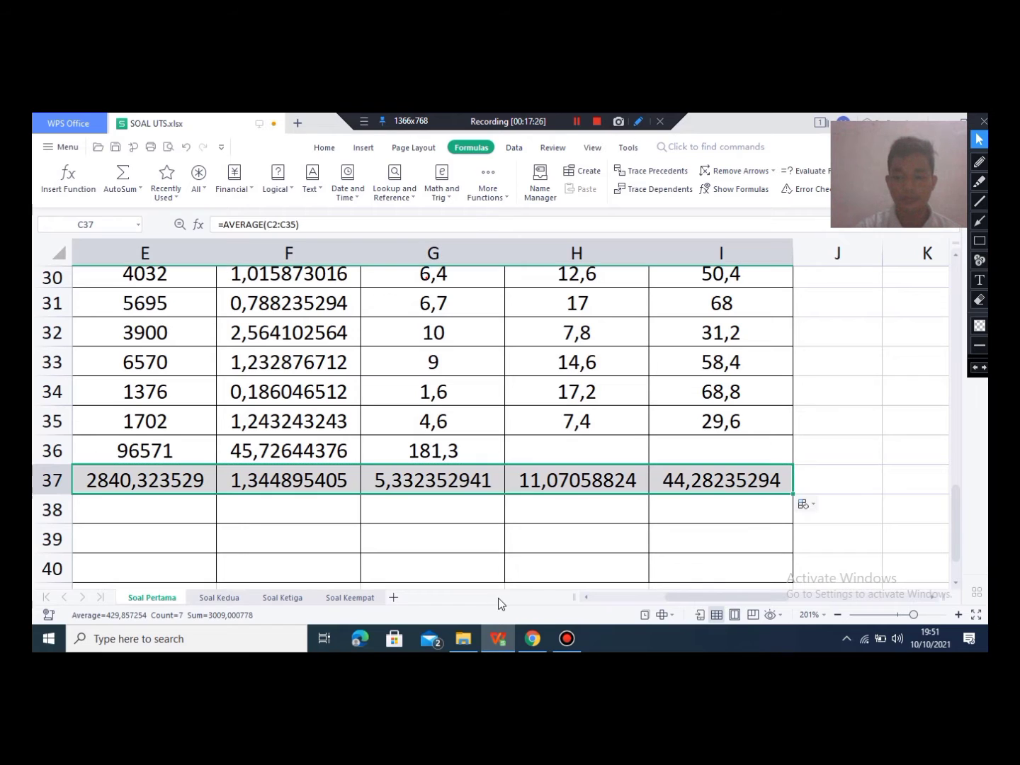
pyautogui.moveTo(724, 596); pyautogui.dragTo(654, 597)
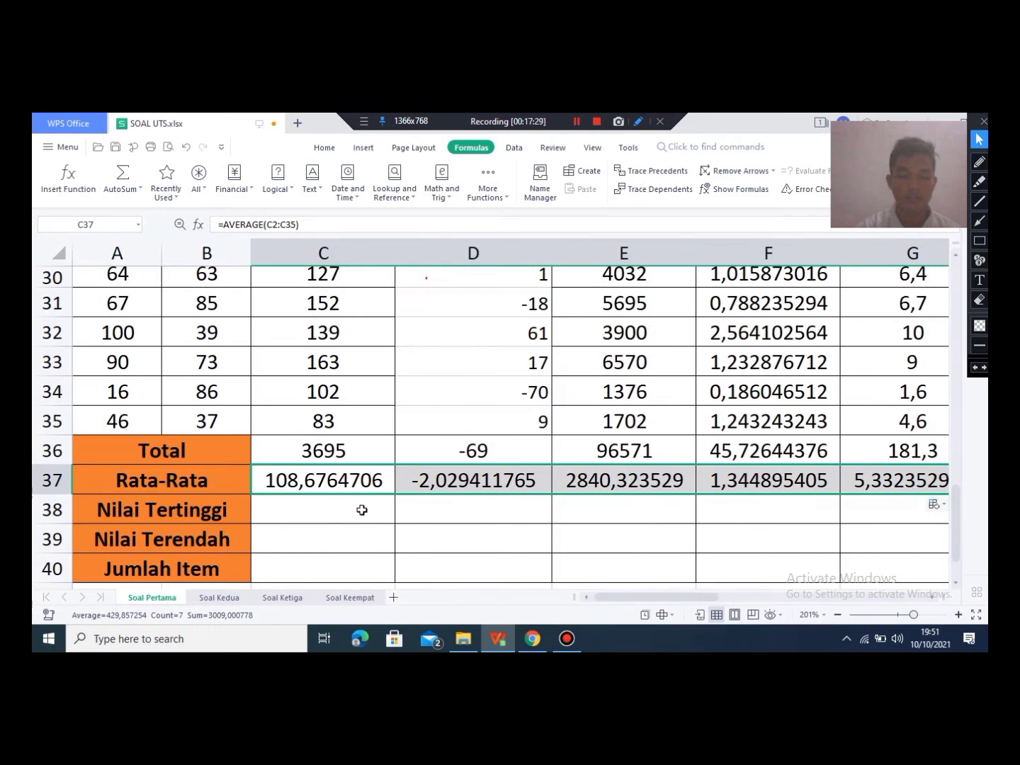
pyautogui.click(290, 510)
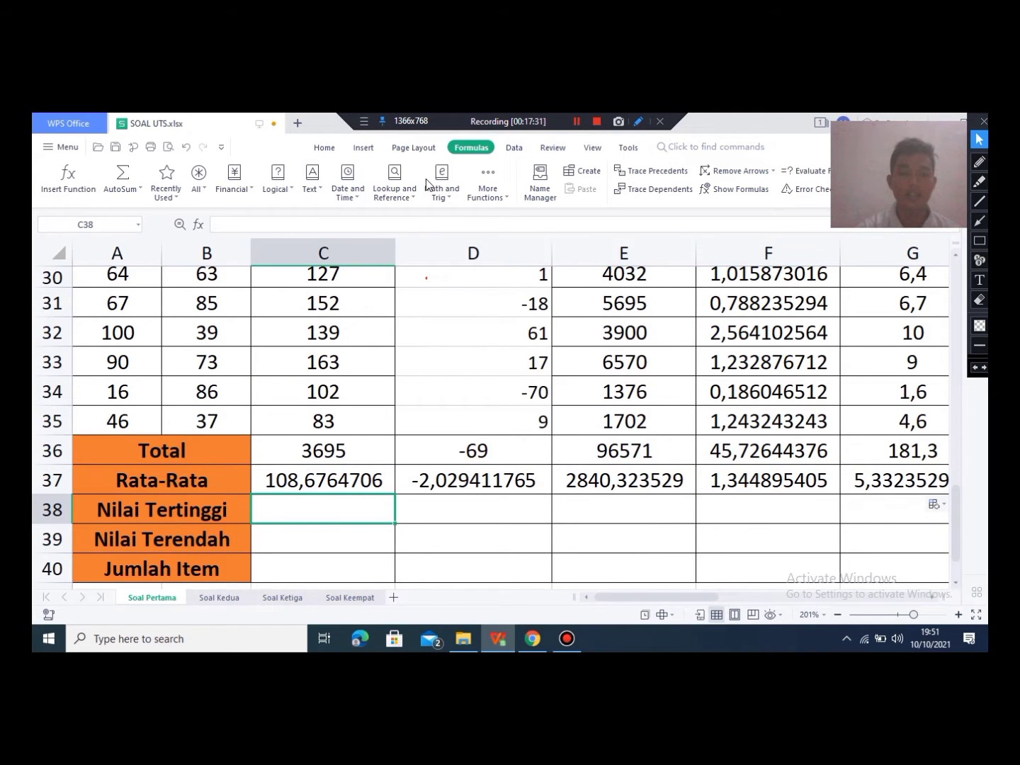
pyautogui.click(122, 173)
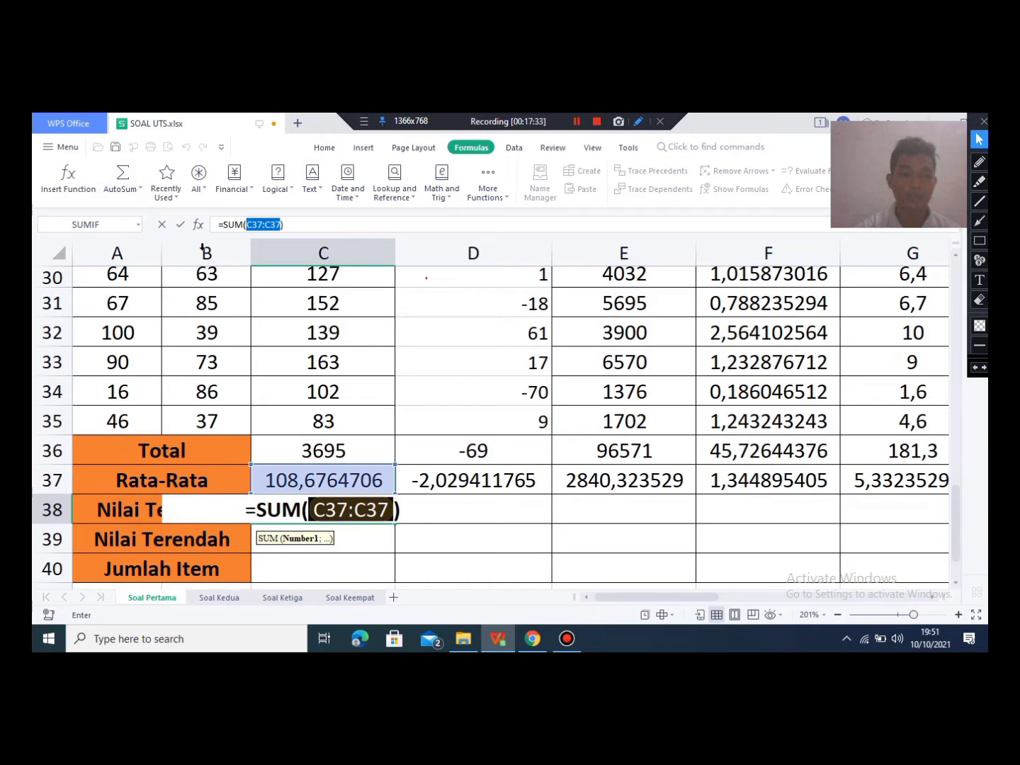
pyautogui.click(332, 227)
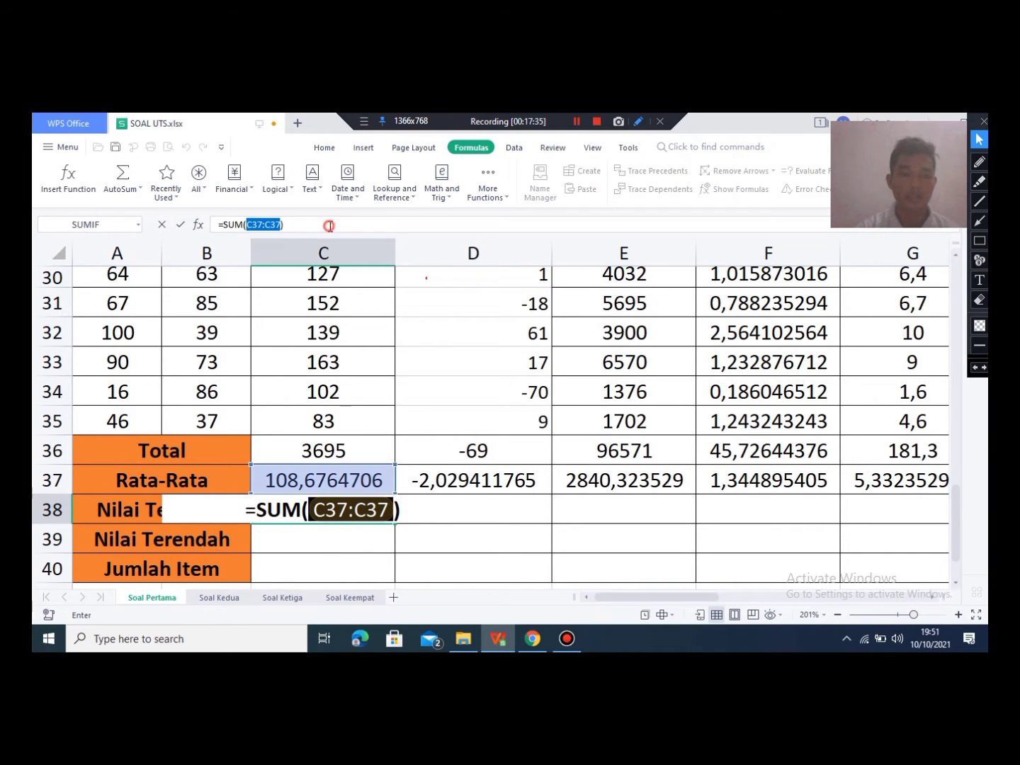
pyautogui.write('\\')
pyautogui.press('BackSpace')
pyautogui.press('BackSpace')
pyautogui.press('BackSpace')
pyautogui.press('BackSpace')
pyautogui.press('BackSpace')
pyautogui.press('BackSpace')
pyautogui.press('BackSpace')
pyautogui.press('BackSpace')
pyautogui.press('BackSpace')
pyautogui.press('BackSpace')
pyautogui.press('BackSpace')
pyautogui.press('BackSpace')
pyautogui.press('BackSpace')
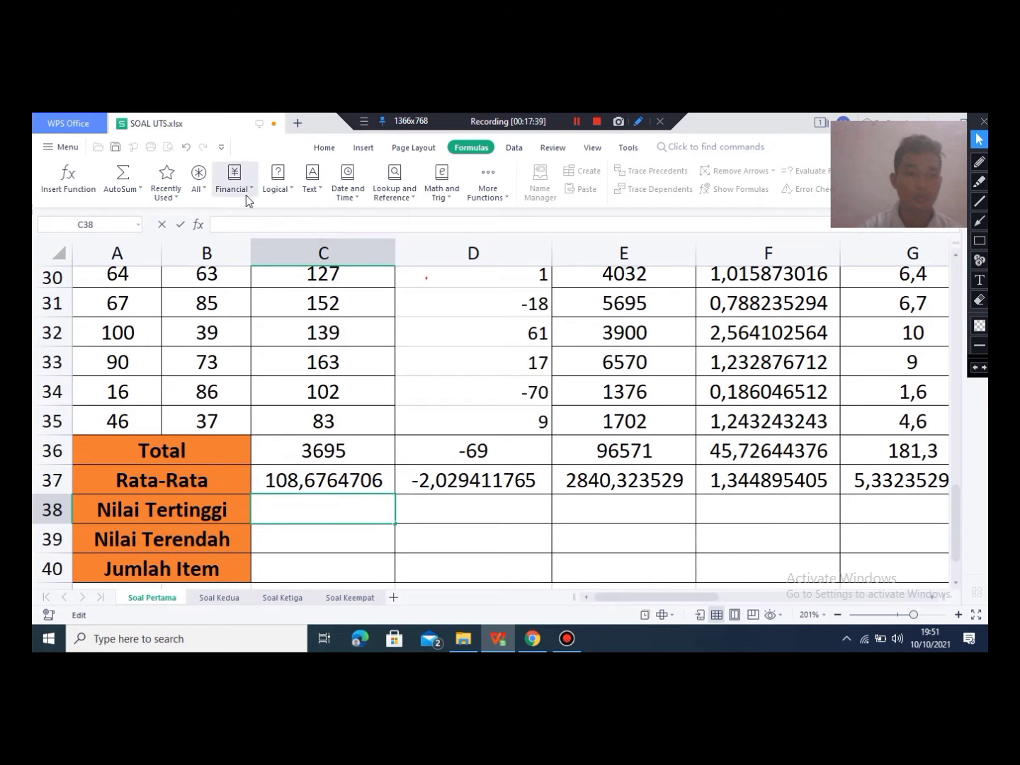
pyautogui.click(138, 191)
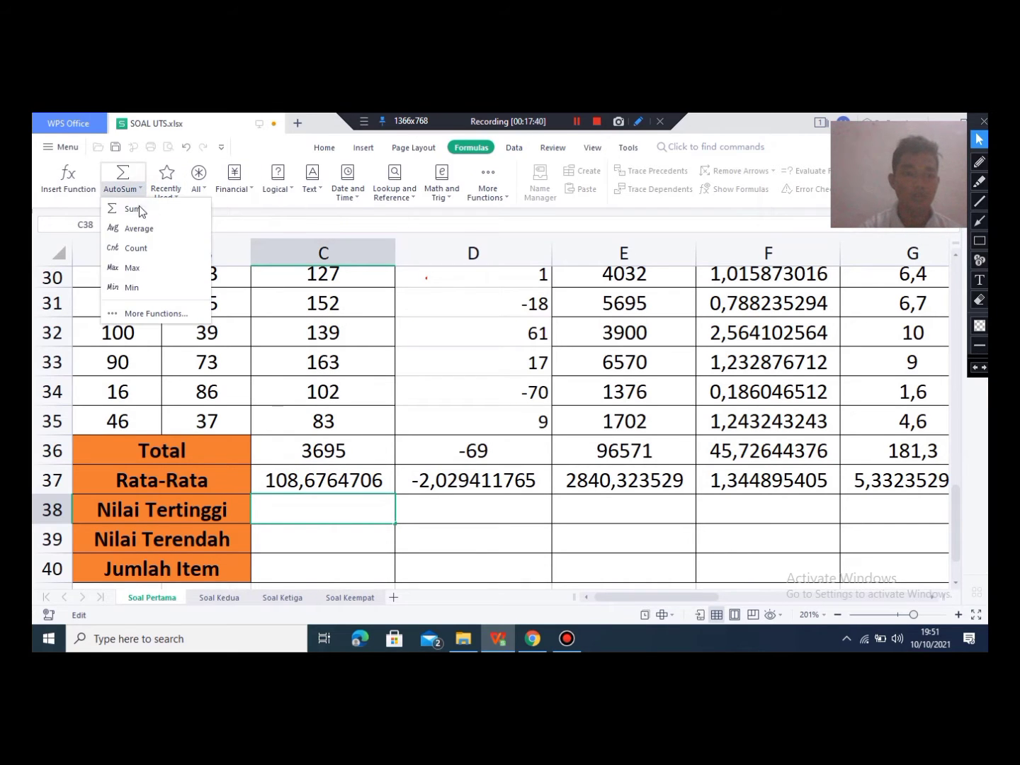
pyautogui.click(133, 262)
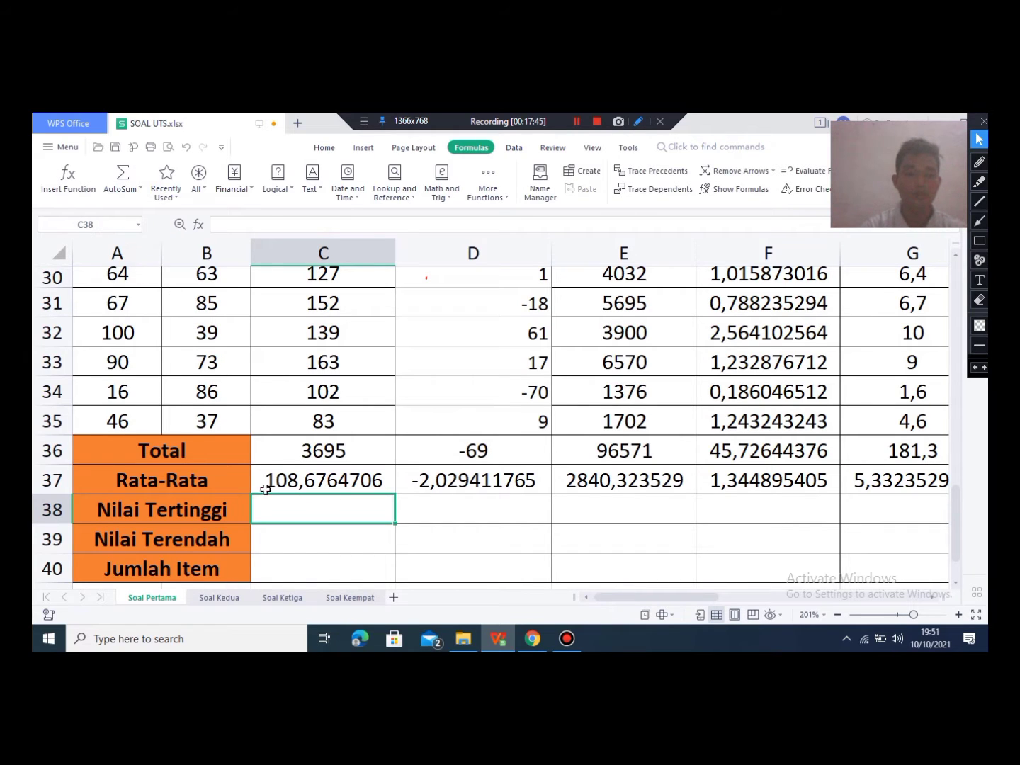
# Step: Insert a MAX function in the Nilai Tertinggi cell C38 and limit its range to C2:C35, leaving out the Total and Rata-Rata cells
pyautogui.doubleClick(344, 506)
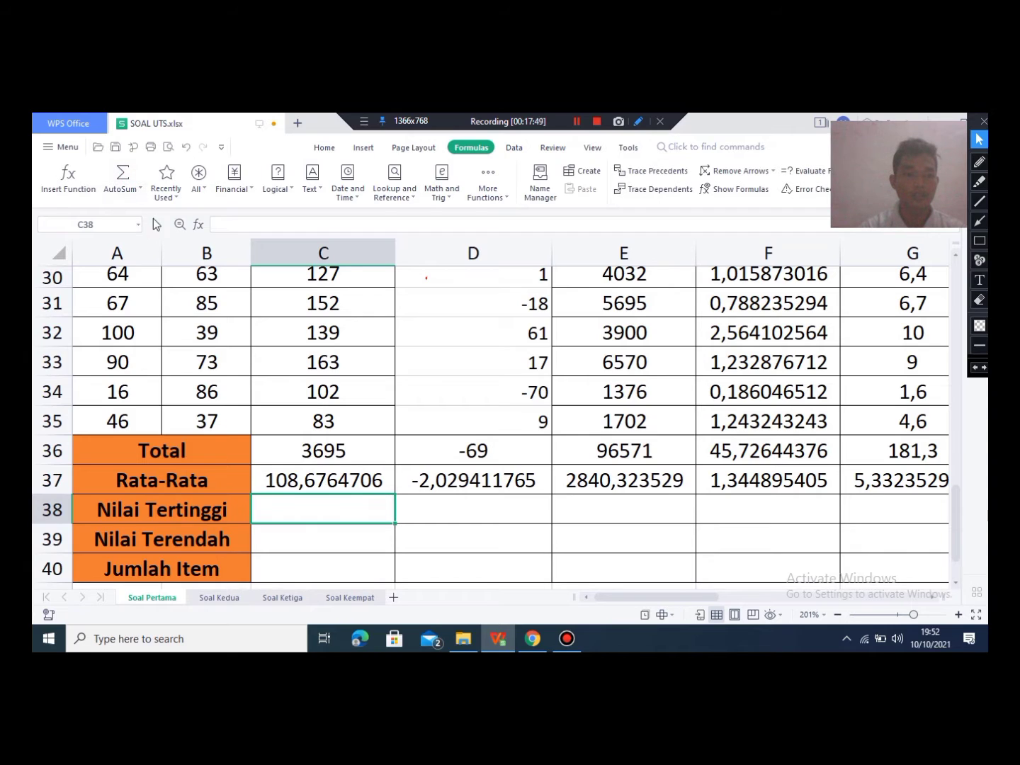
pyautogui.click(138, 189)
pyautogui.click(165, 267)
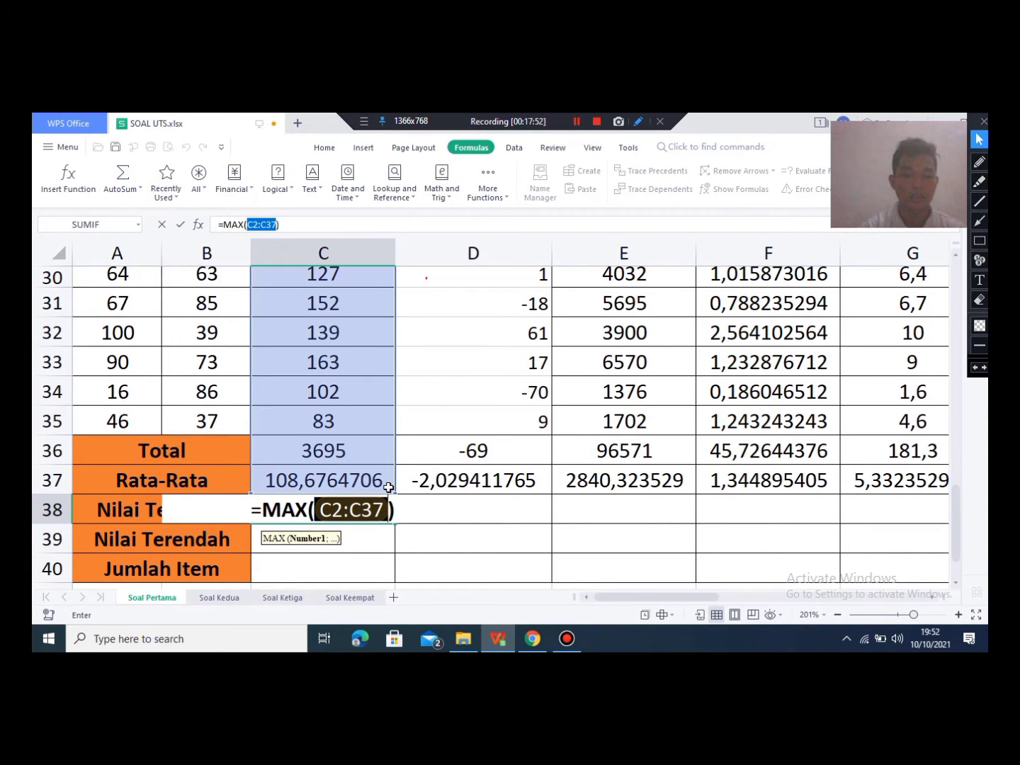
pyautogui.moveTo(394, 491); pyautogui.dragTo(374, 433)
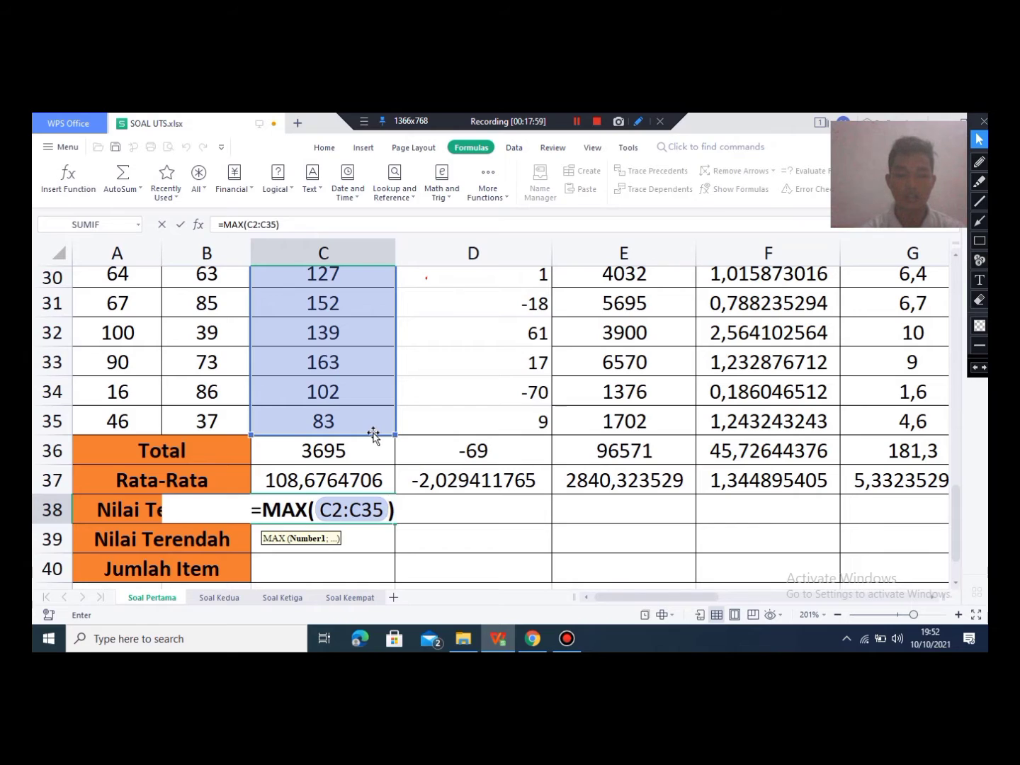
pyautogui.press('Return')
# Step: Fill the maximum formula from C38 across the Nilai Tertinggi row through I38
pyautogui.click(340, 509)
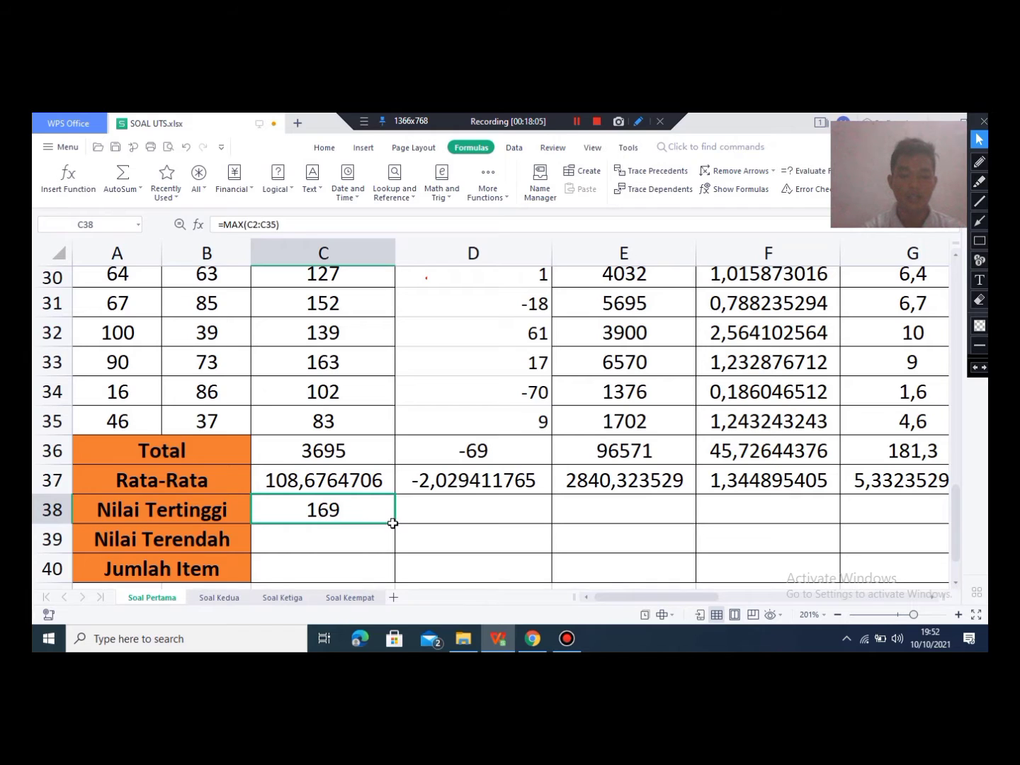
pyautogui.click(399, 523)
pyautogui.click(384, 520)
pyautogui.moveTo(562, 521); pyautogui.dragTo(881, 507)
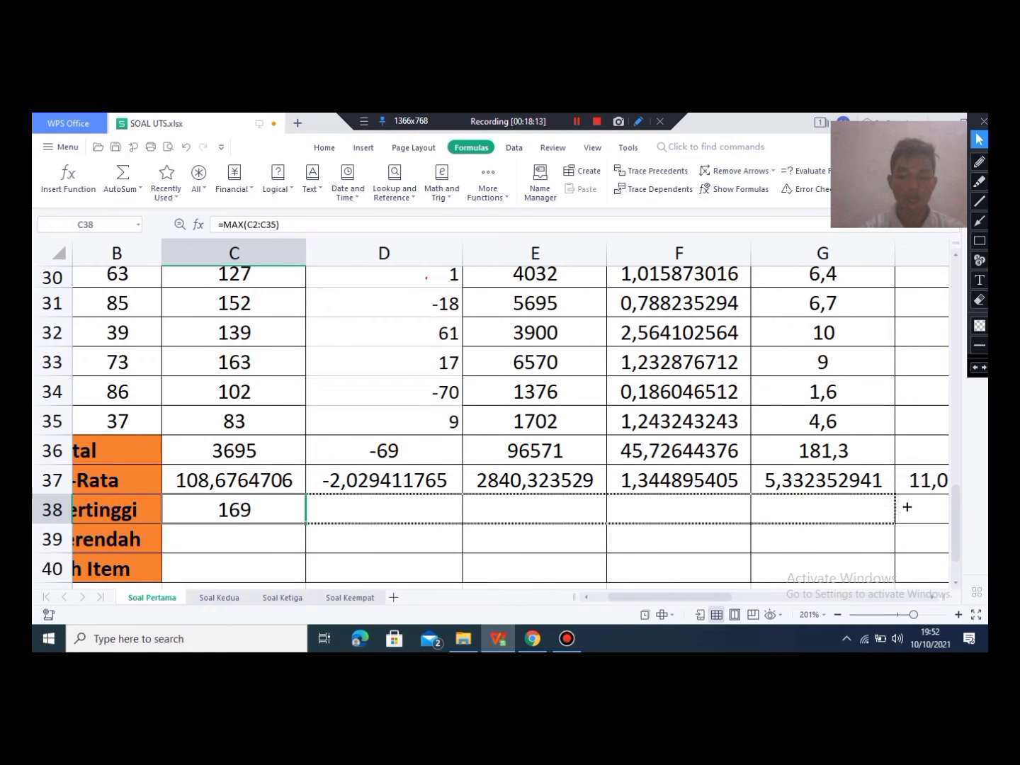
pyautogui.moveTo(971, 509); pyautogui.dragTo(871, 507)
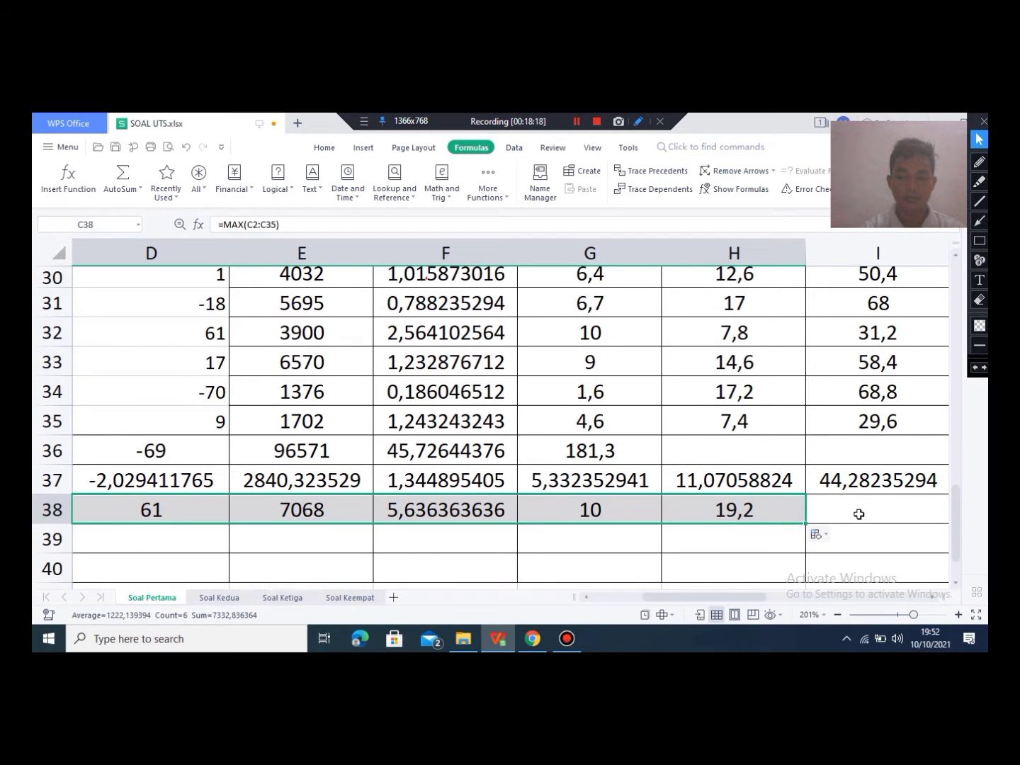
pyautogui.moveTo(731, 599); pyautogui.dragTo(763, 600)
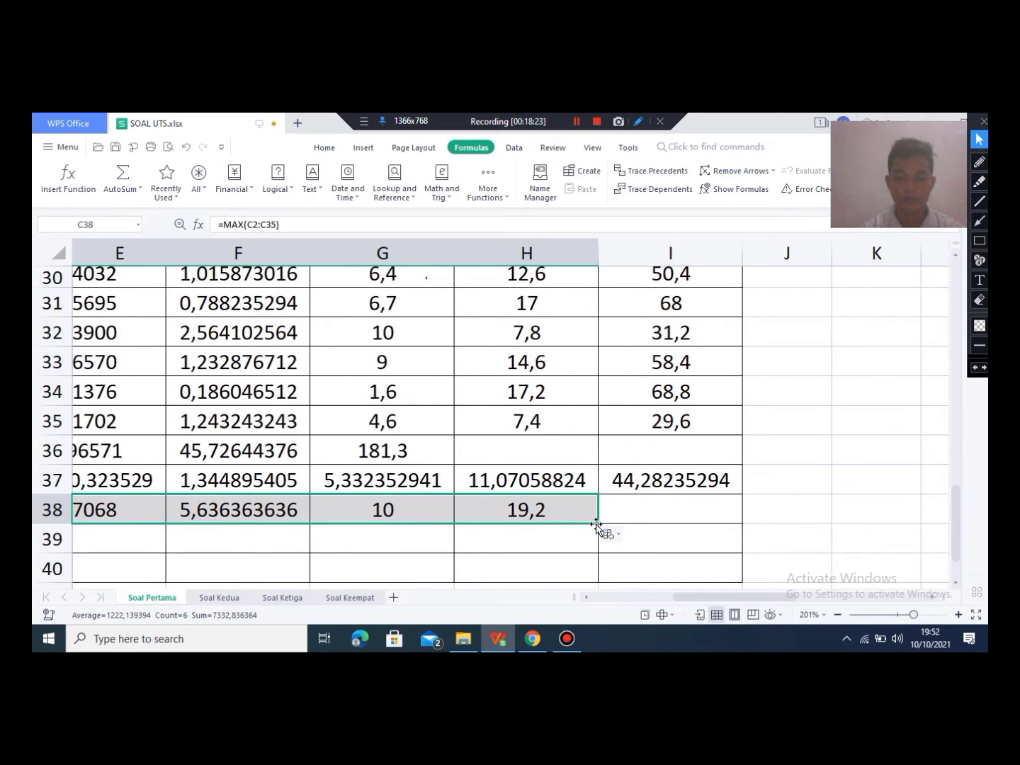
pyautogui.click(567, 504)
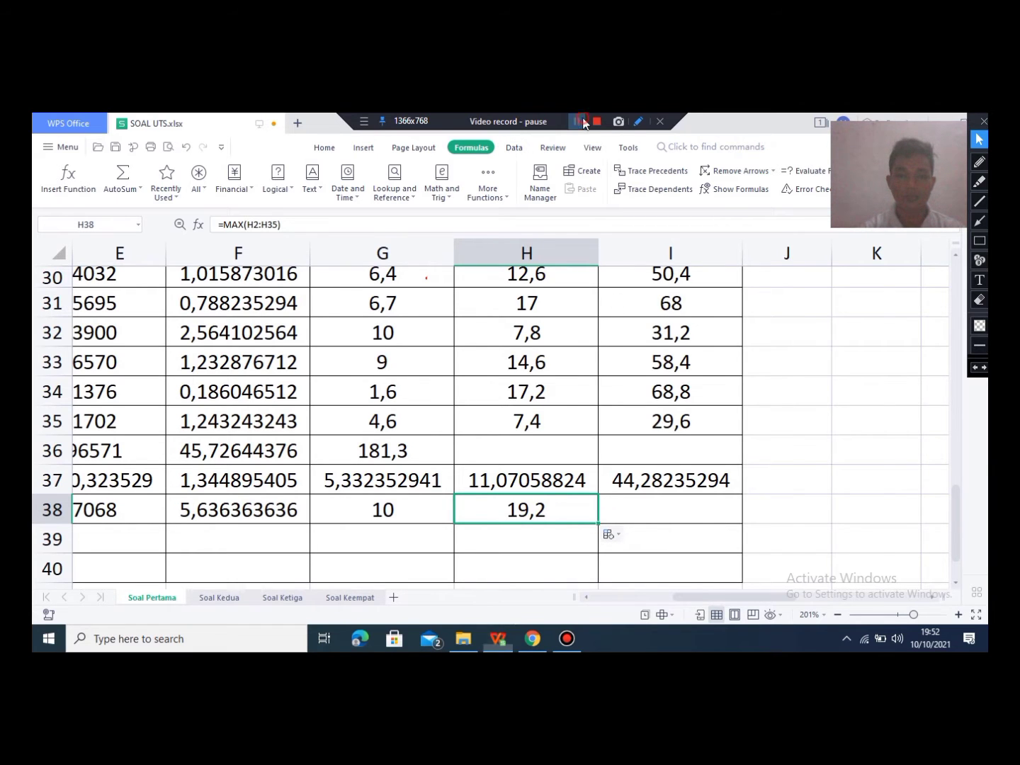
pyautogui.click(572, 122)
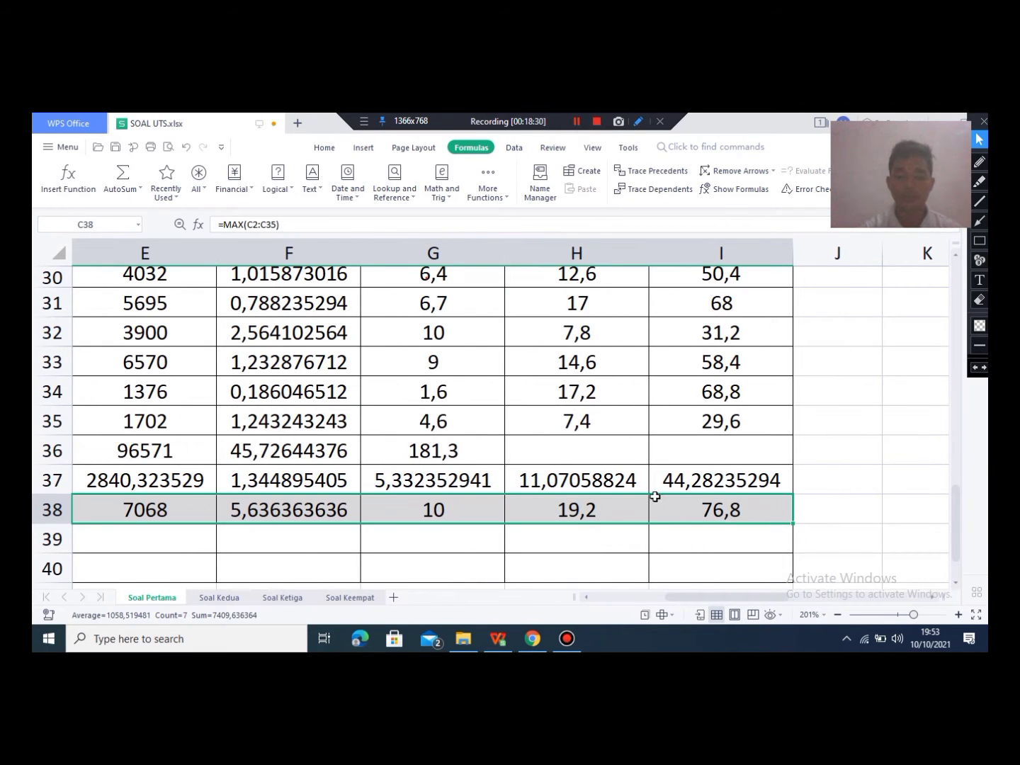
pyautogui.click(656, 499)
pyautogui.click(591, 521)
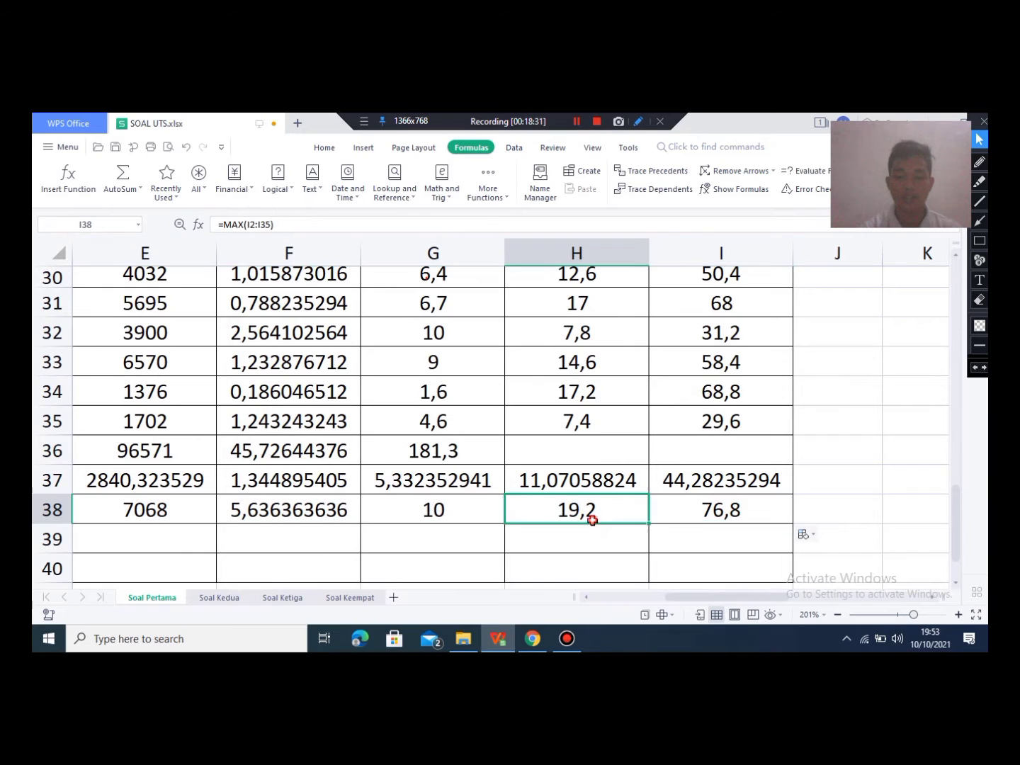
# Step: Enter the formula =MIN(C2:C35) in the Nilai Terendah cell C39
pyautogui.moveTo(758, 598); pyautogui.dragTo(587, 603)
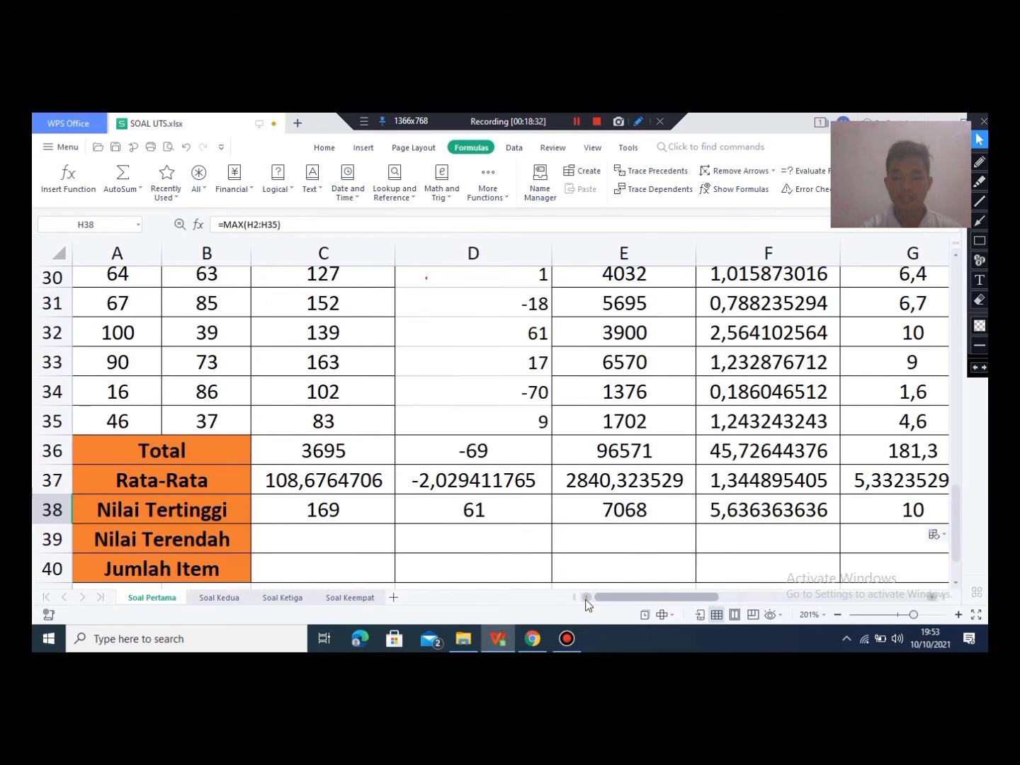
pyautogui.click(340, 540)
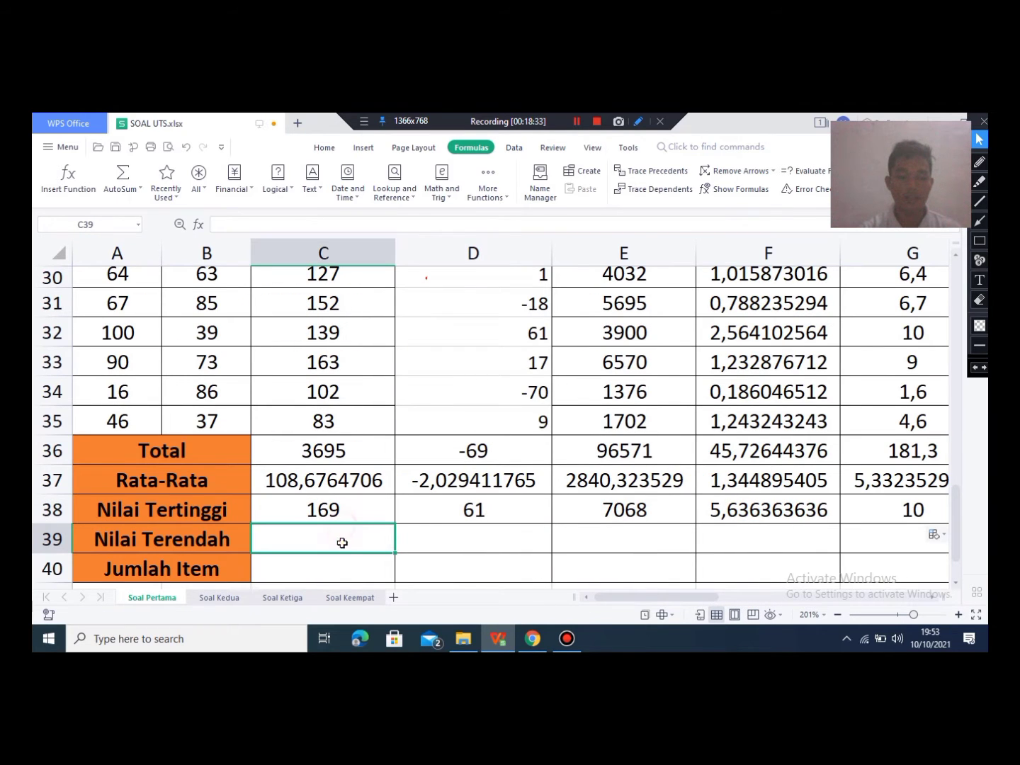
pyautogui.click(139, 188)
pyautogui.click(349, 539)
pyautogui.write('=')
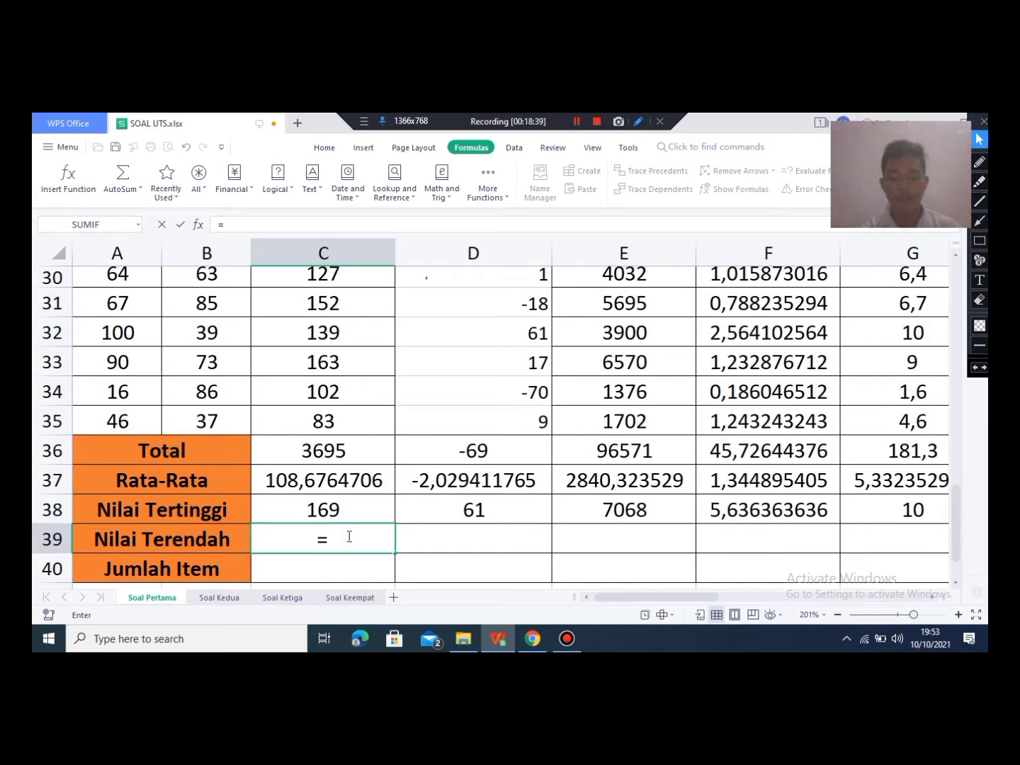
pyautogui.write('min')
pyautogui.press('Tab')
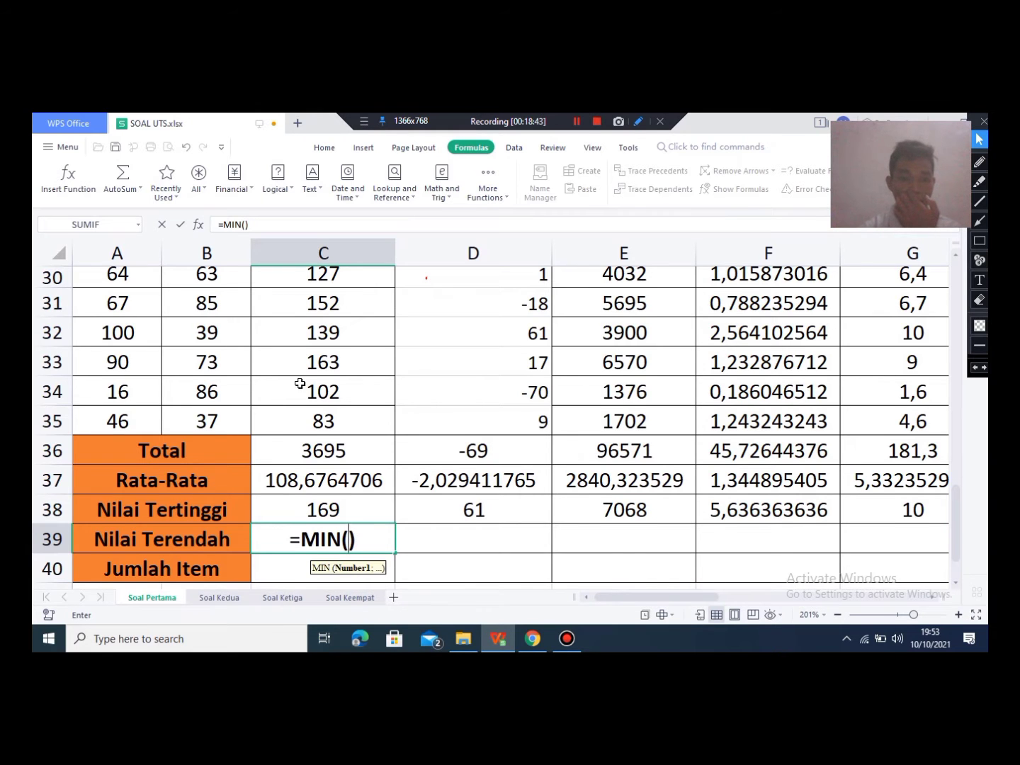
pyautogui.scroll(2, 307, 393)
pyautogui.scroll(8, 307, 392)
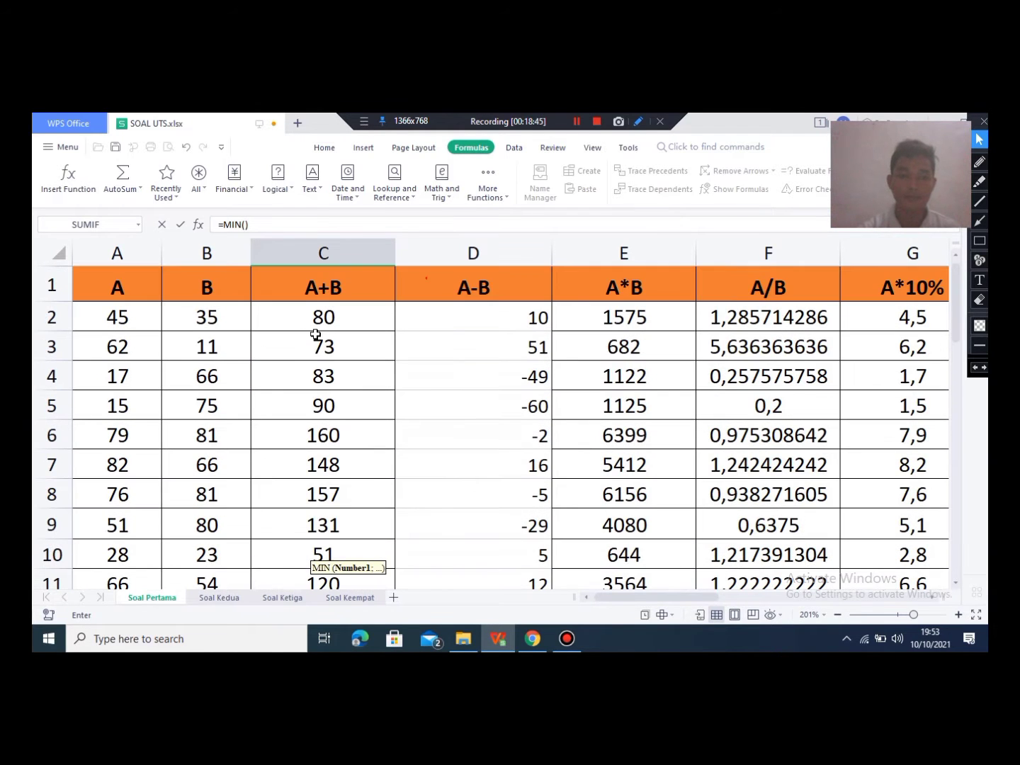
pyautogui.moveTo(317, 321); pyautogui.dragTo(342, 466)
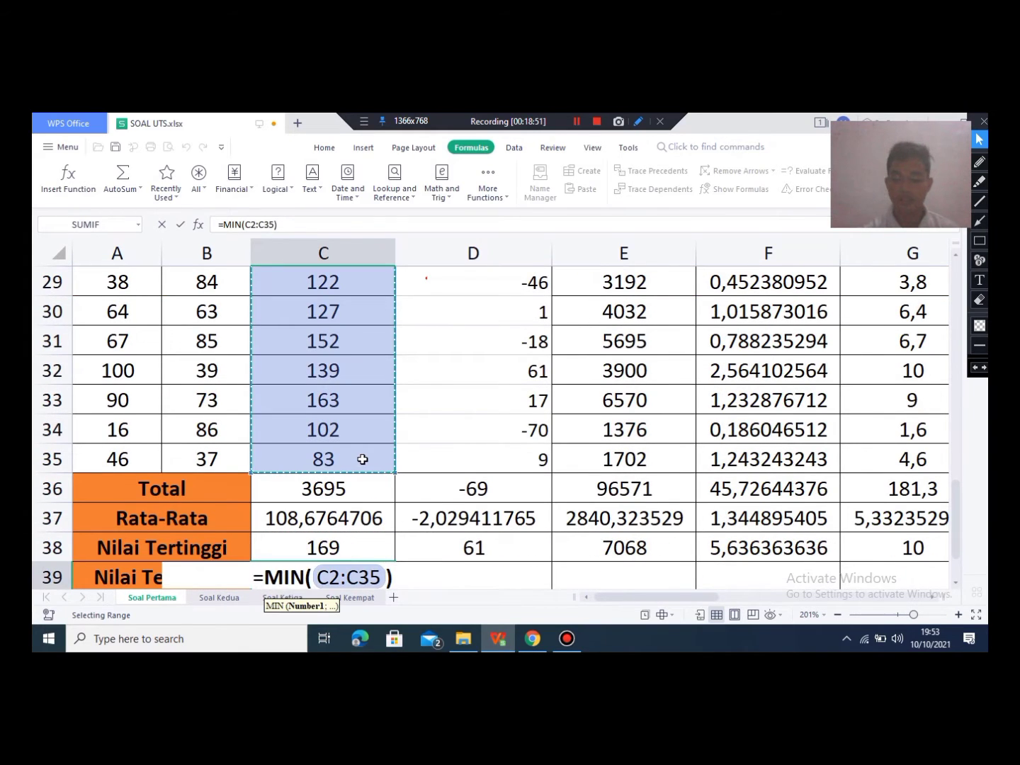
pyautogui.press('Return')
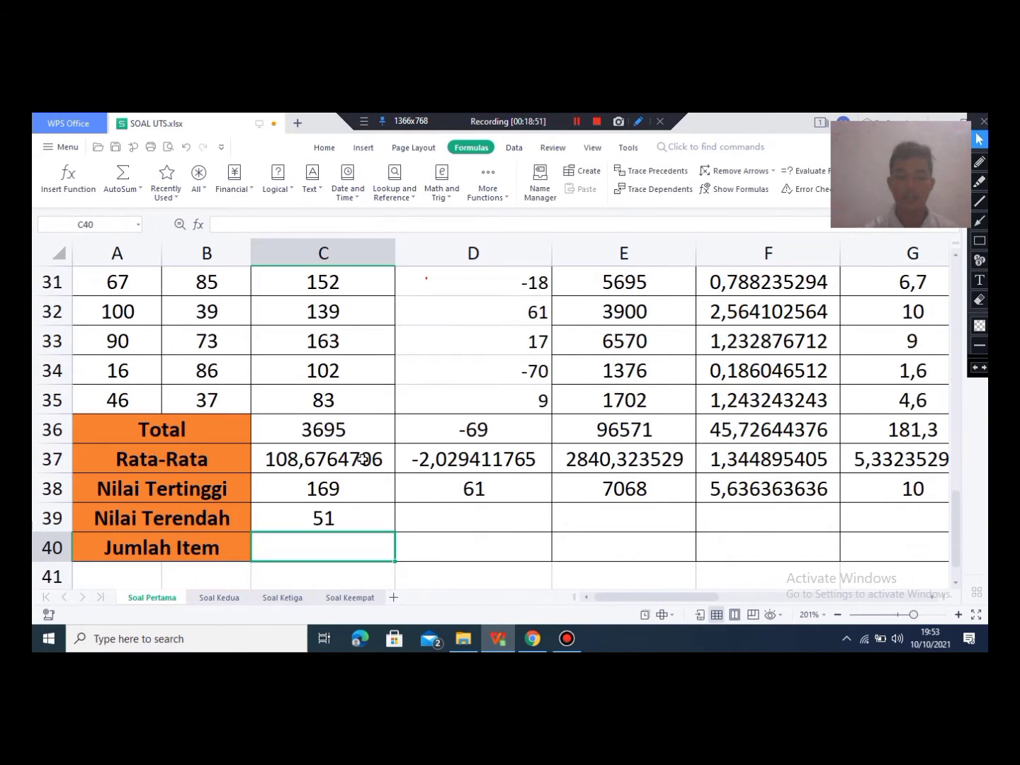
# Step: Fill the minimum formula from C39 across the Nilai Terendah row through I39
pyautogui.click(384, 525)
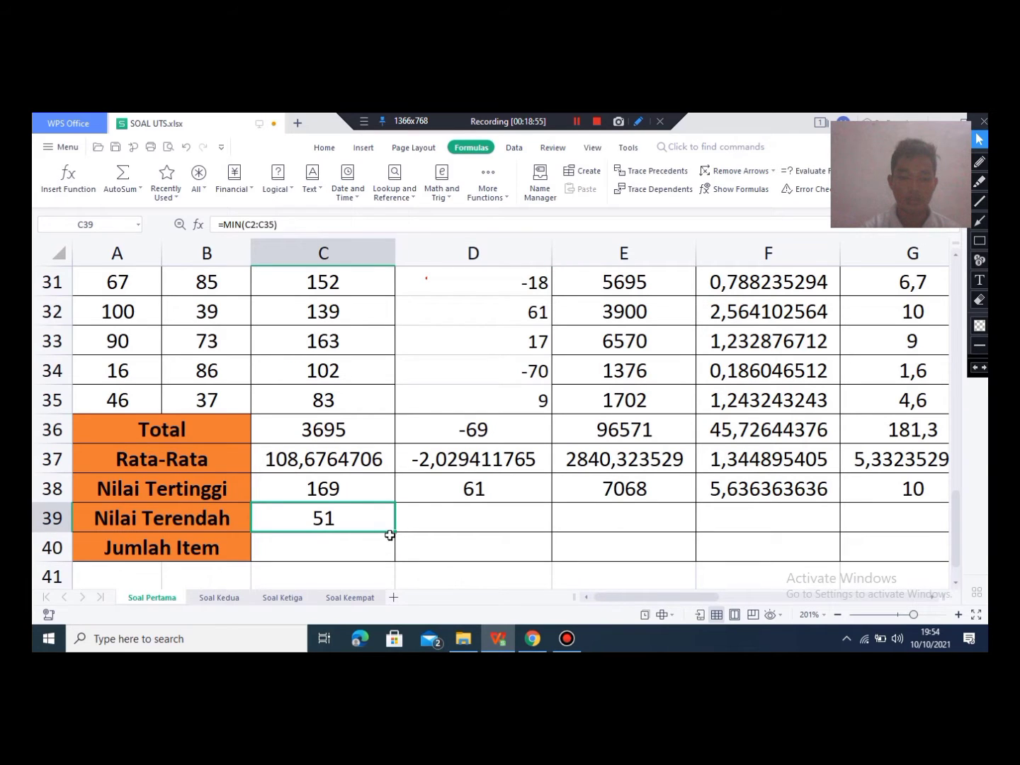
pyautogui.moveTo(698, 533)
pyautogui.mouseDown()
pyautogui.moveTo(961, 522)
pyautogui.moveTo(699, 514)
pyautogui.mouseUp()
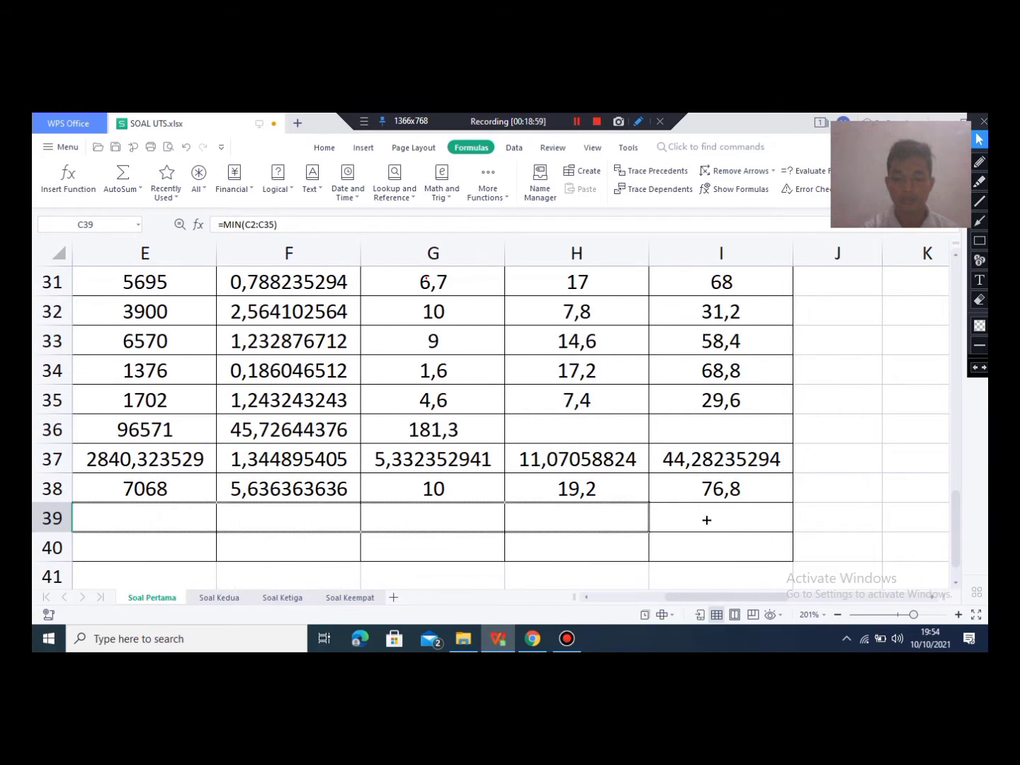
pyautogui.moveTo(624, 533); pyautogui.dragTo(737, 525)
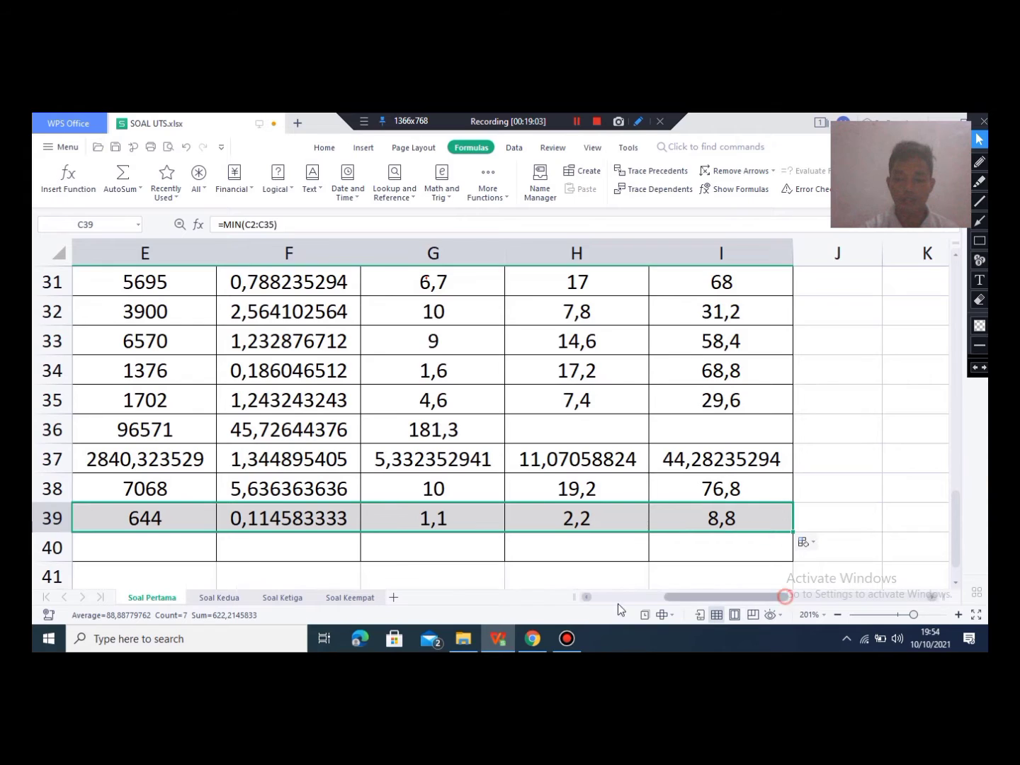
# Step: Enter the formula =COUNT(C2:C35) in the Jumlah Item cell C40
pyautogui.moveTo(789, 596); pyautogui.dragTo(719, 597)
pyautogui.click(339, 558)
pyautogui.doubleClick(339, 557)
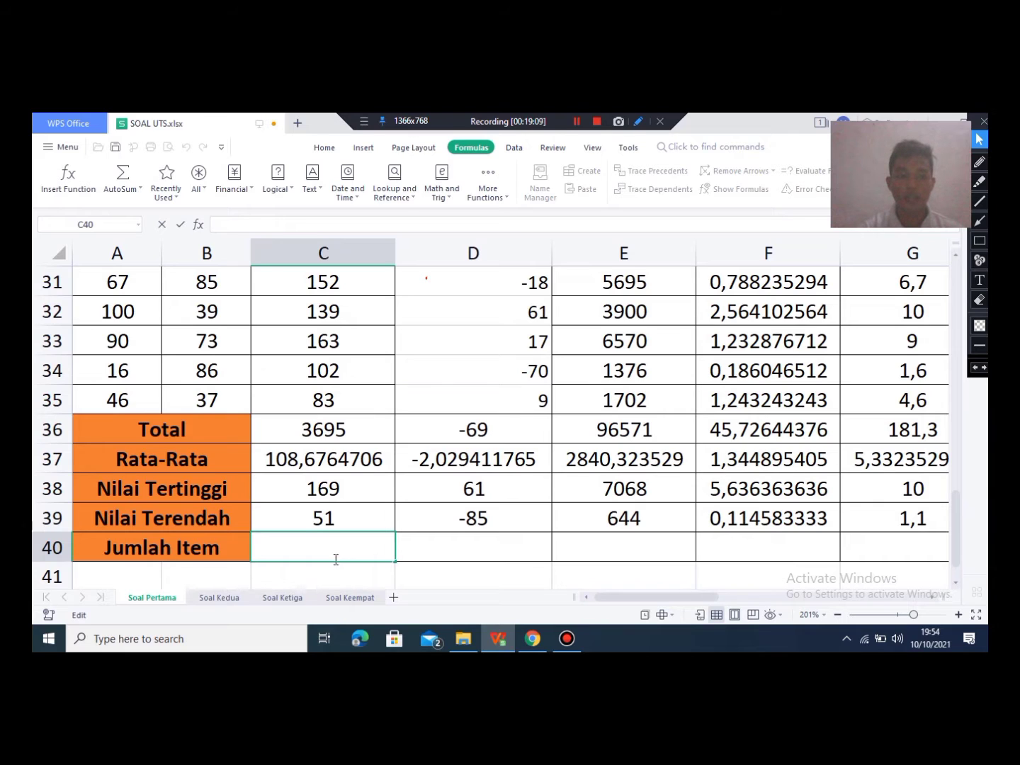
pyautogui.write('=')
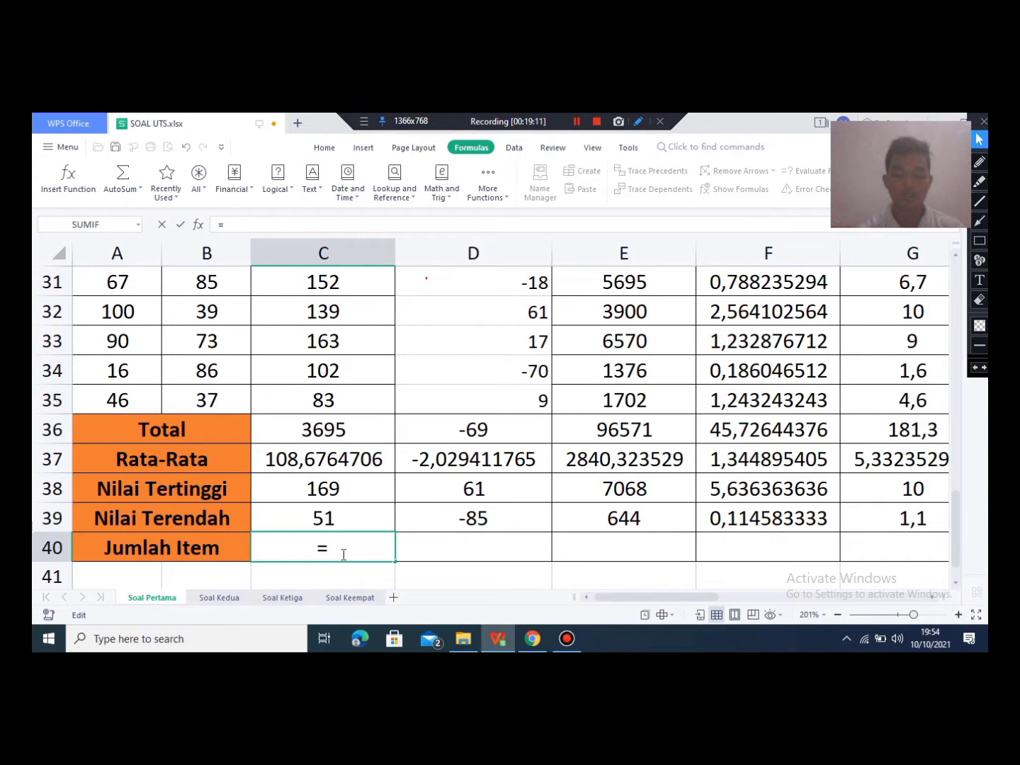
pyautogui.write('coun')
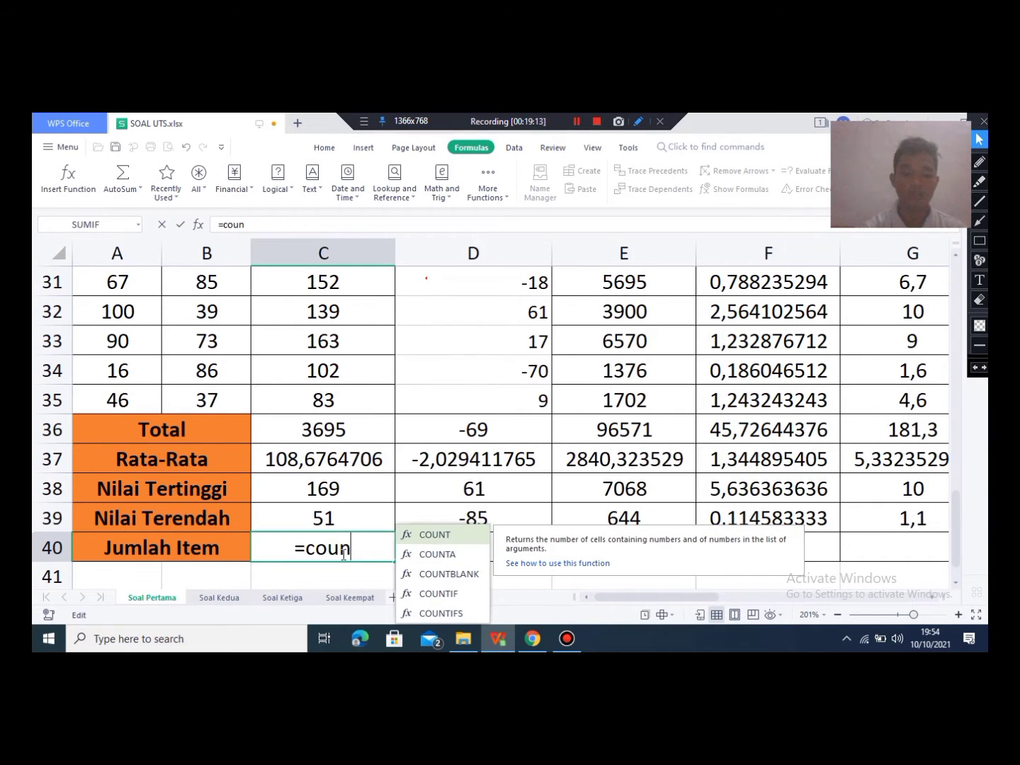
pyautogui.write('t(')
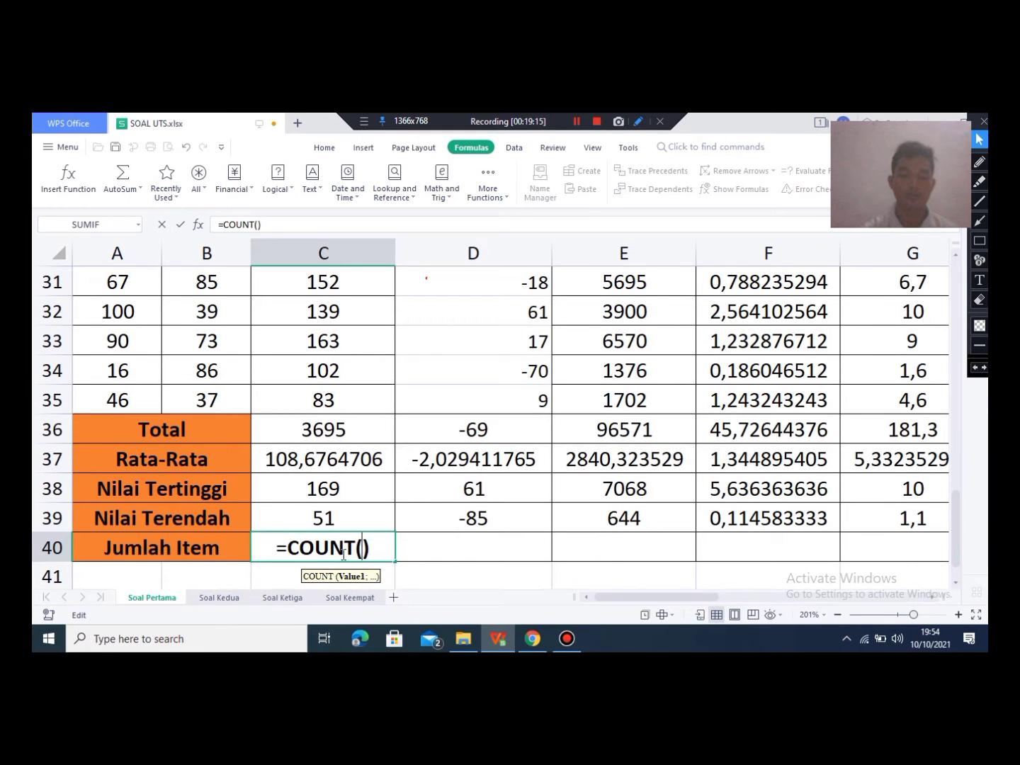
pyautogui.scroll(10, 344, 554)
pyautogui.moveTo(323, 317); pyautogui.dragTo(324, 468)
pyautogui.press('Return')
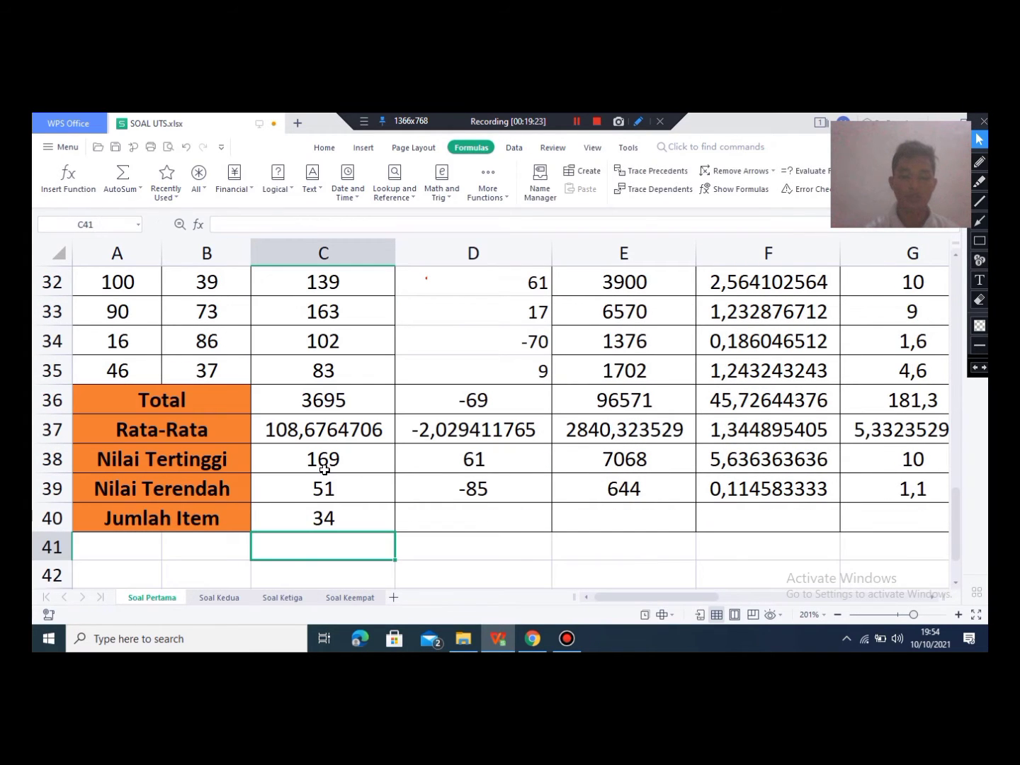
# Step: Fill the count formula from C40 across the Jumlah Item row through I40 and deselect the range
pyautogui.click(323, 514)
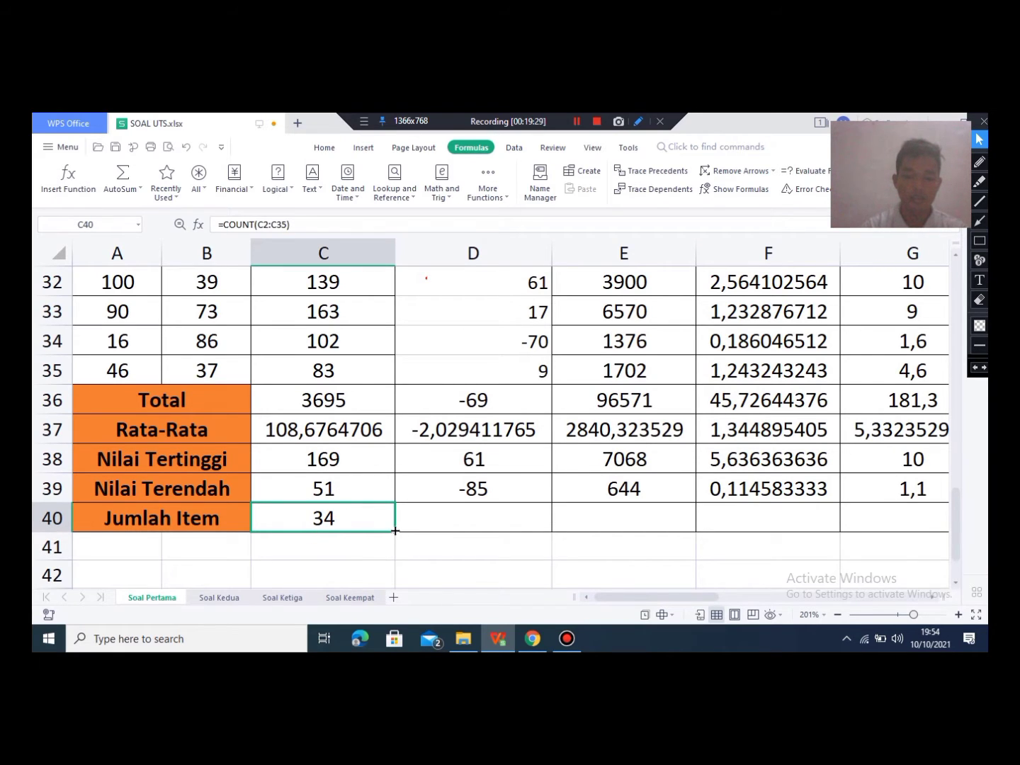
pyautogui.moveTo(397, 532); pyautogui.dragTo(550, 526)
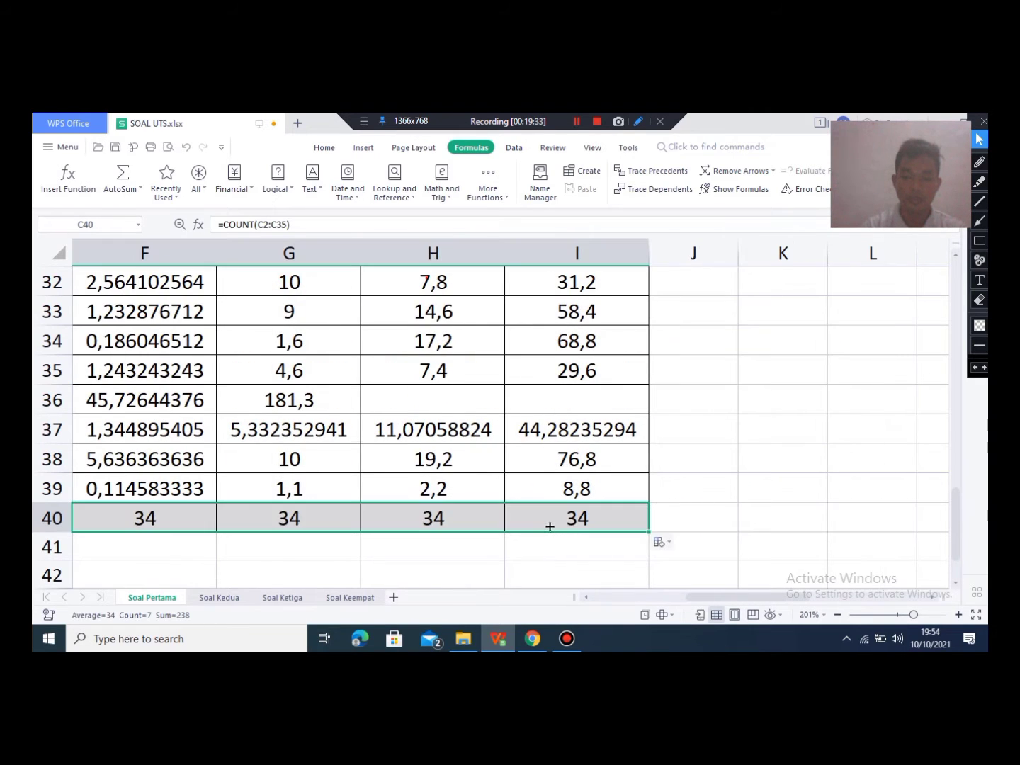
pyautogui.click(544, 576)
pyautogui.click(334, 573)
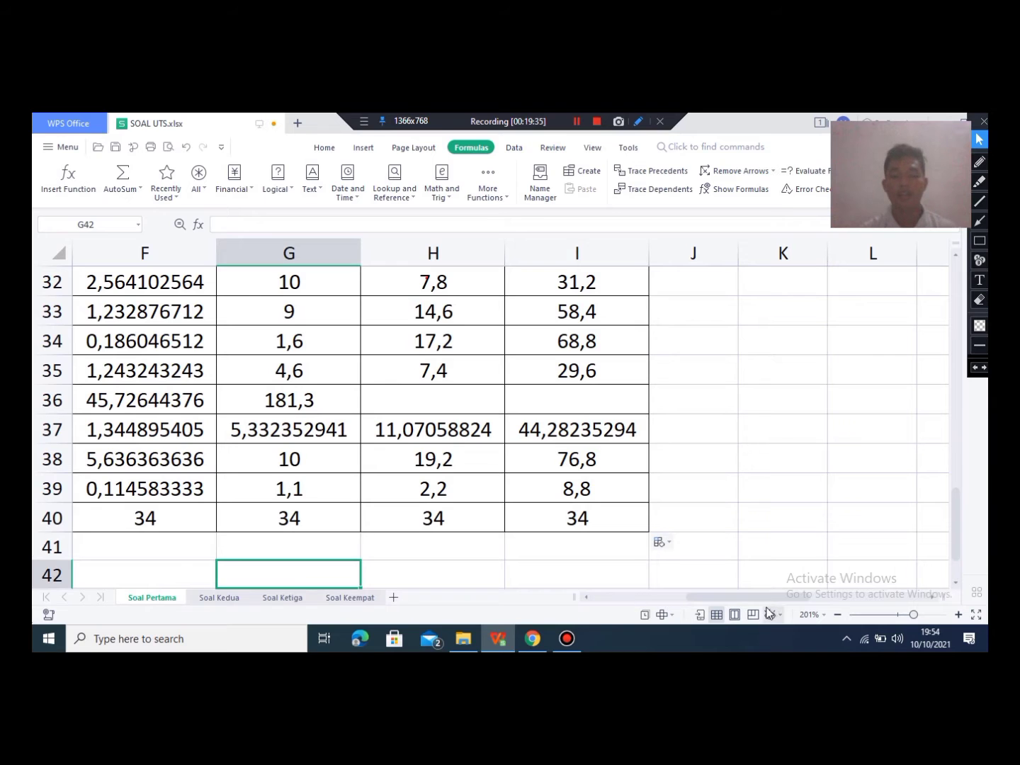
# Step: Review the calculated results in rows 36 to 40, from Total to Jumlah Item, across columns C to G
pyautogui.moveTo(771, 602); pyautogui.dragTo(623, 599)
pyautogui.click(448, 361)
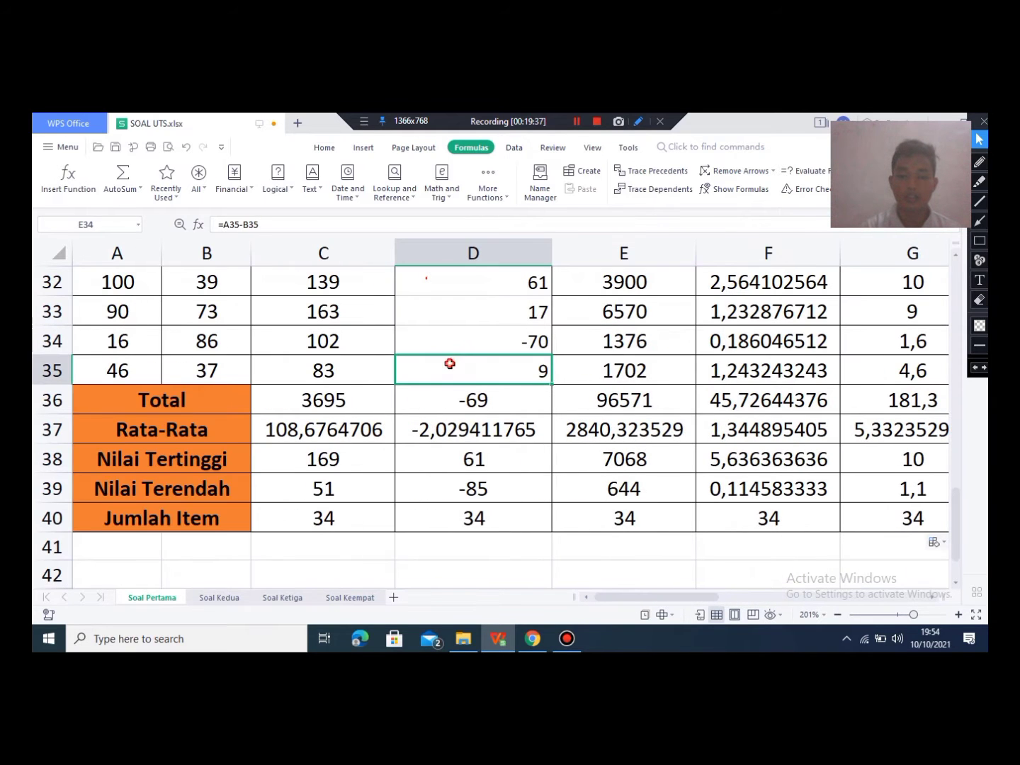
pyautogui.click(335, 401)
pyautogui.moveTo(335, 401); pyautogui.dragTo(904, 528)
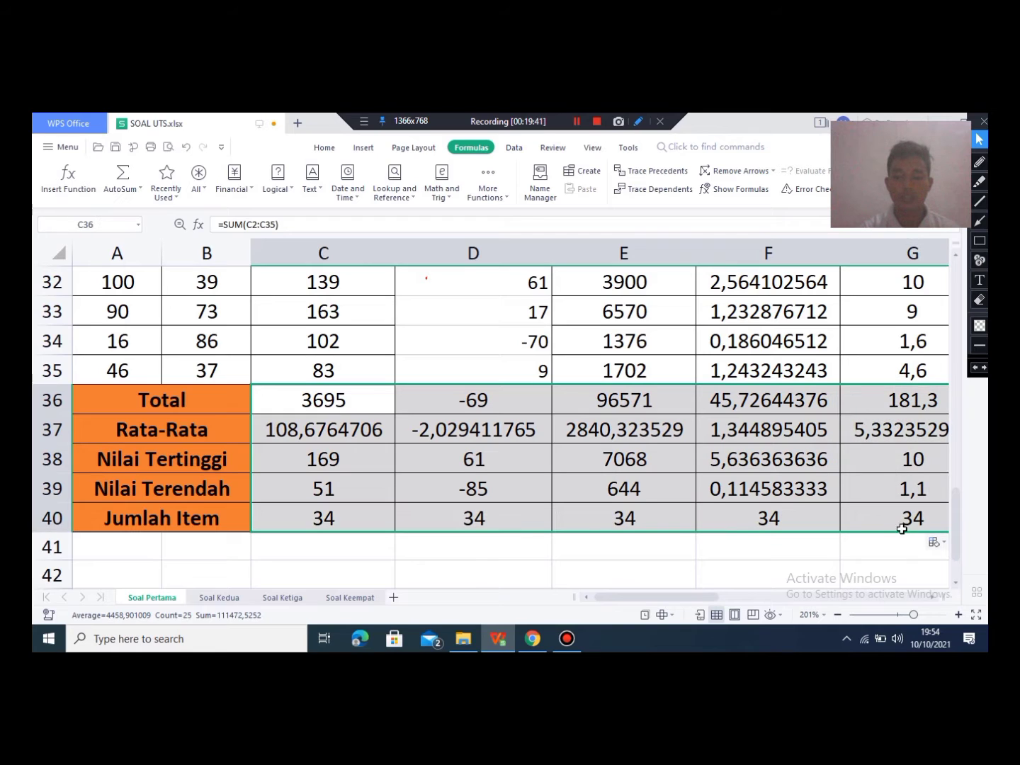
pyautogui.click(661, 558)
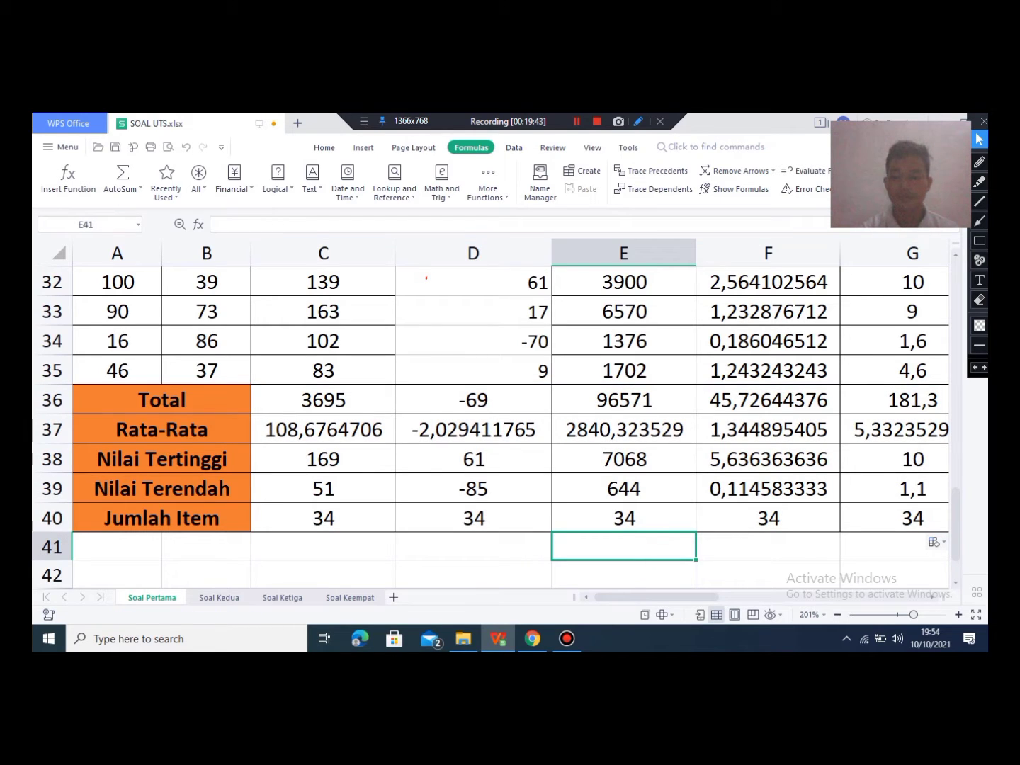
# Step: Outline the Total, Rata-Rata, Nilai Tertinggi and Nilai Terendah results with red annotation rectangles and erase the markings
pyautogui.click(980, 241)
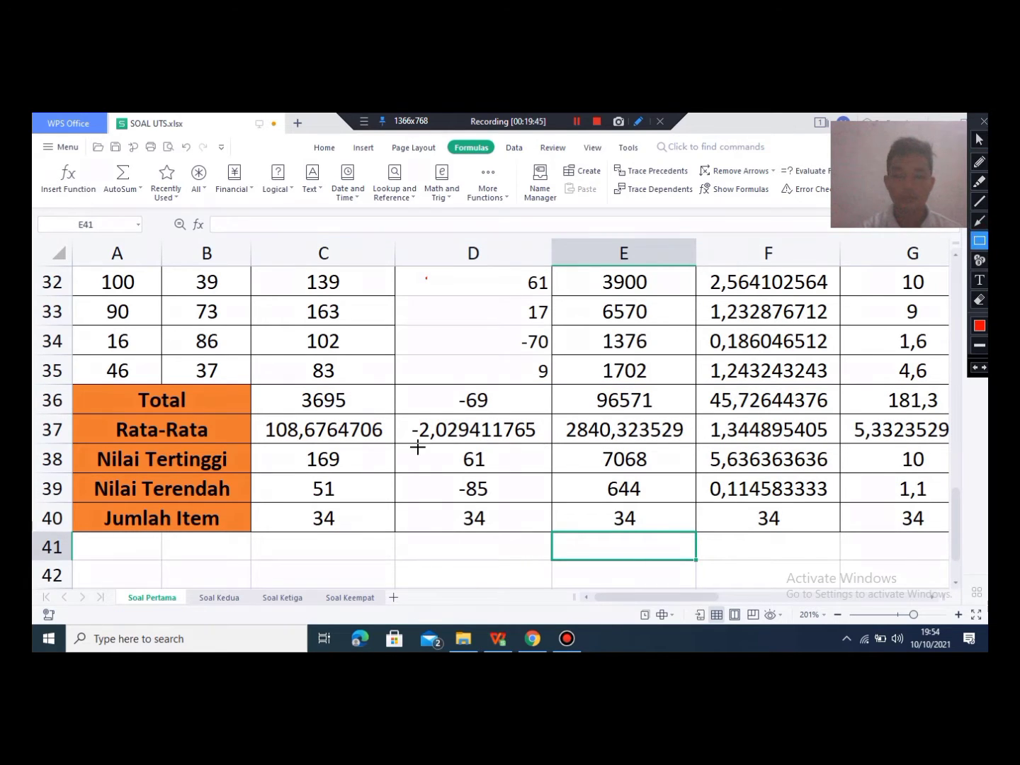
pyautogui.moveTo(256, 389)
pyautogui.mouseDown()
pyautogui.moveTo(595, 417)
pyautogui.moveTo(869, 406)
pyautogui.moveTo(989, 418)
pyautogui.moveTo(934, 411)
pyautogui.mouseUp()
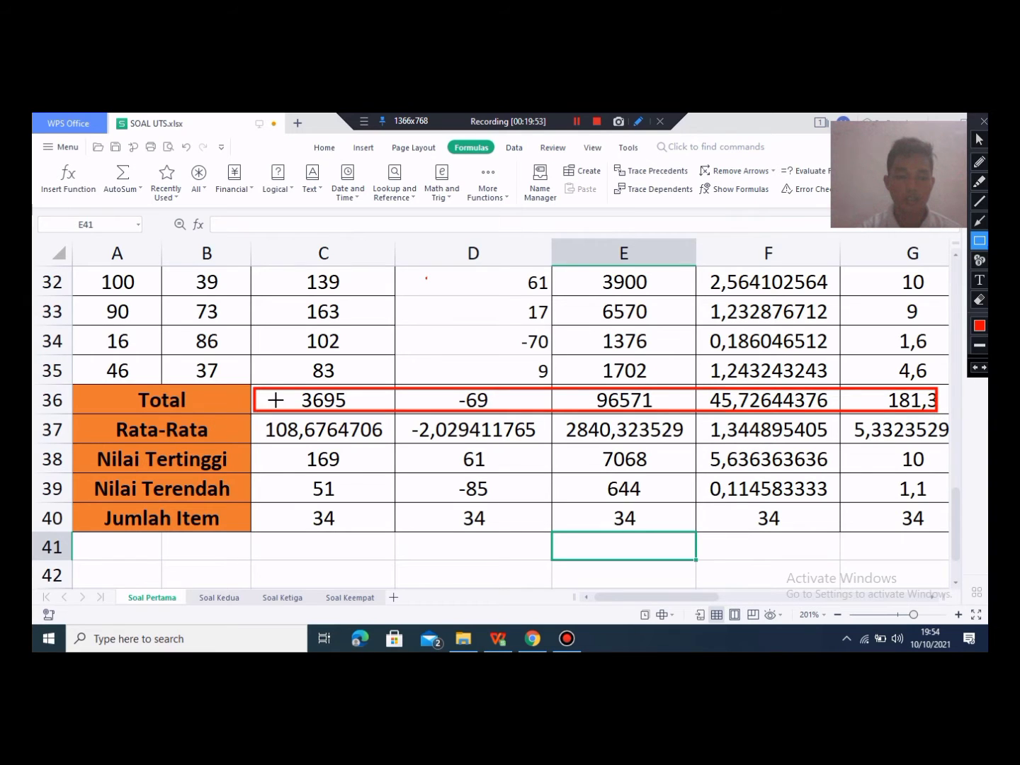
pyautogui.moveTo(253, 417)
pyautogui.mouseDown()
pyautogui.moveTo(517, 448)
pyautogui.moveTo(700, 441)
pyautogui.mouseUp()
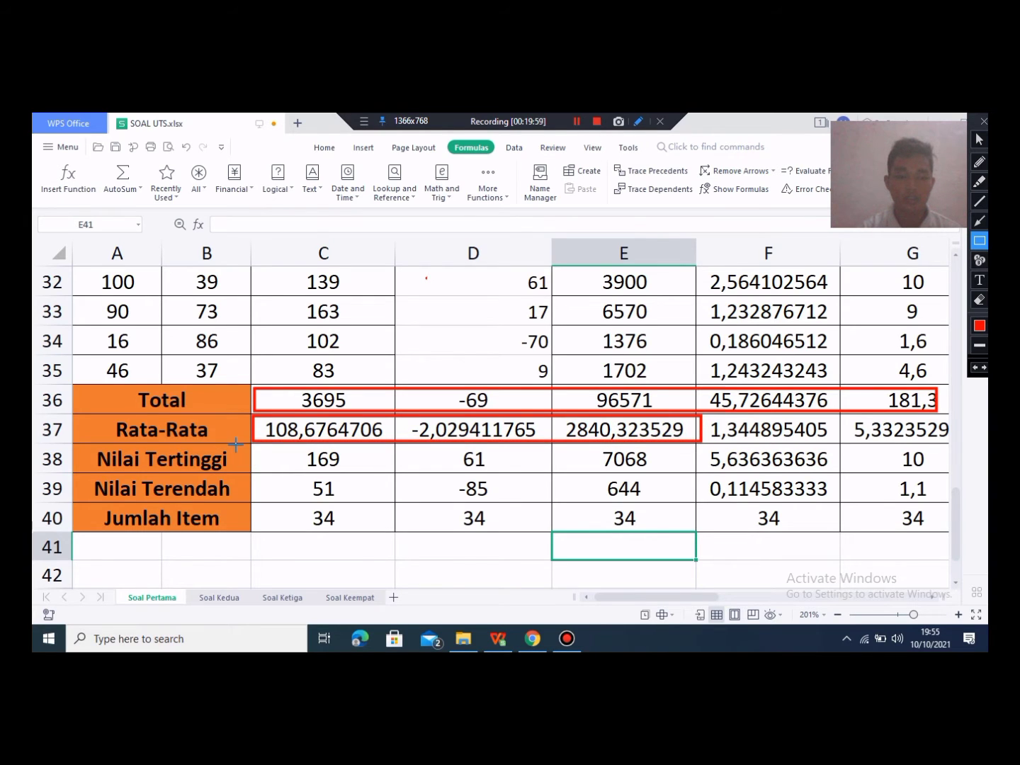
pyautogui.moveTo(252, 444); pyautogui.dragTo(697, 470)
pyautogui.moveTo(248, 474)
pyautogui.mouseDown()
pyautogui.moveTo(531, 520)
pyautogui.moveTo(707, 503)
pyautogui.mouseUp()
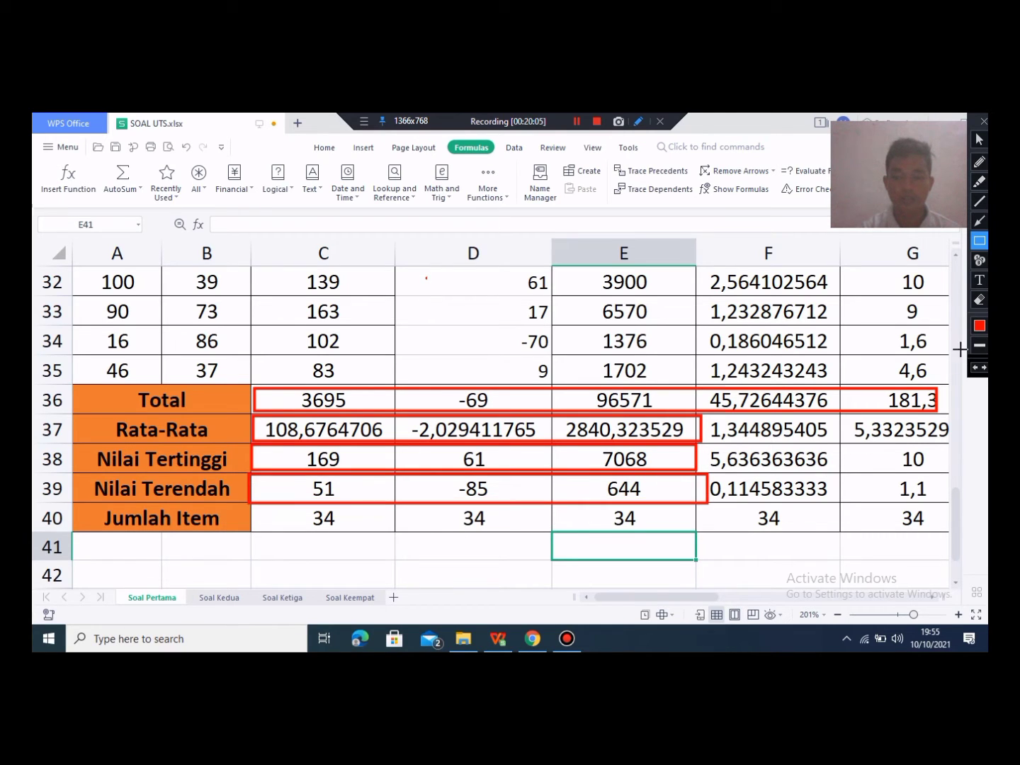
pyautogui.click(979, 305)
pyautogui.moveTo(200, 348)
pyautogui.mouseDown()
pyautogui.moveTo(851, 604)
pyautogui.moveTo(983, 558)
pyautogui.mouseUp()
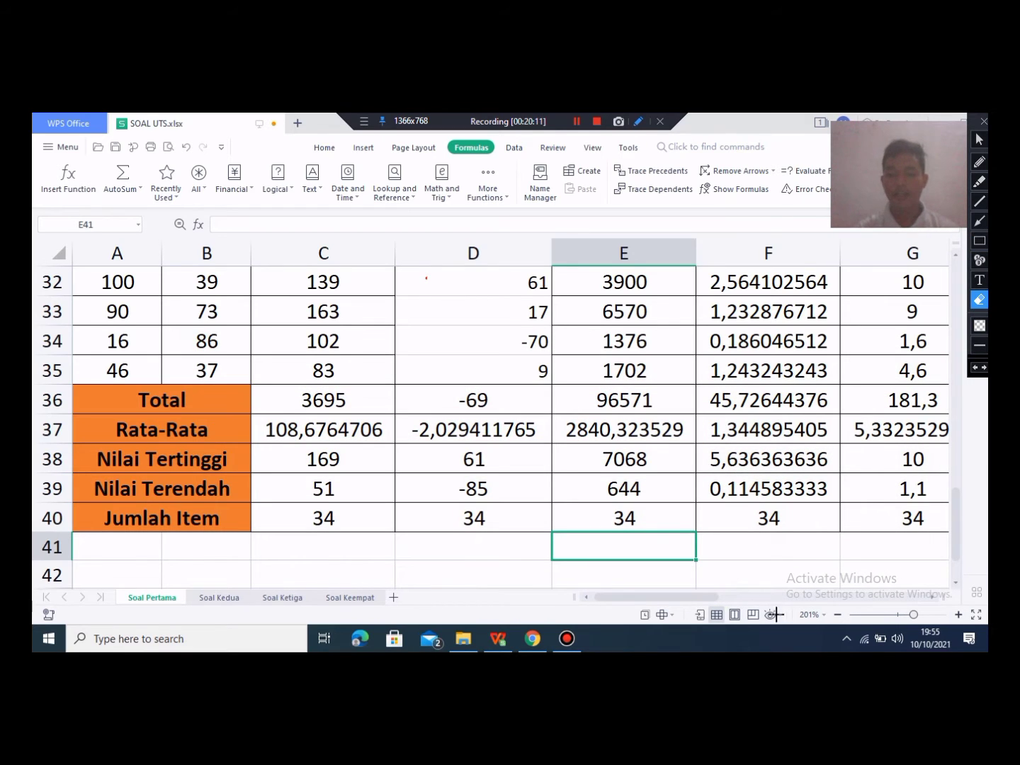
pyautogui.click(978, 139)
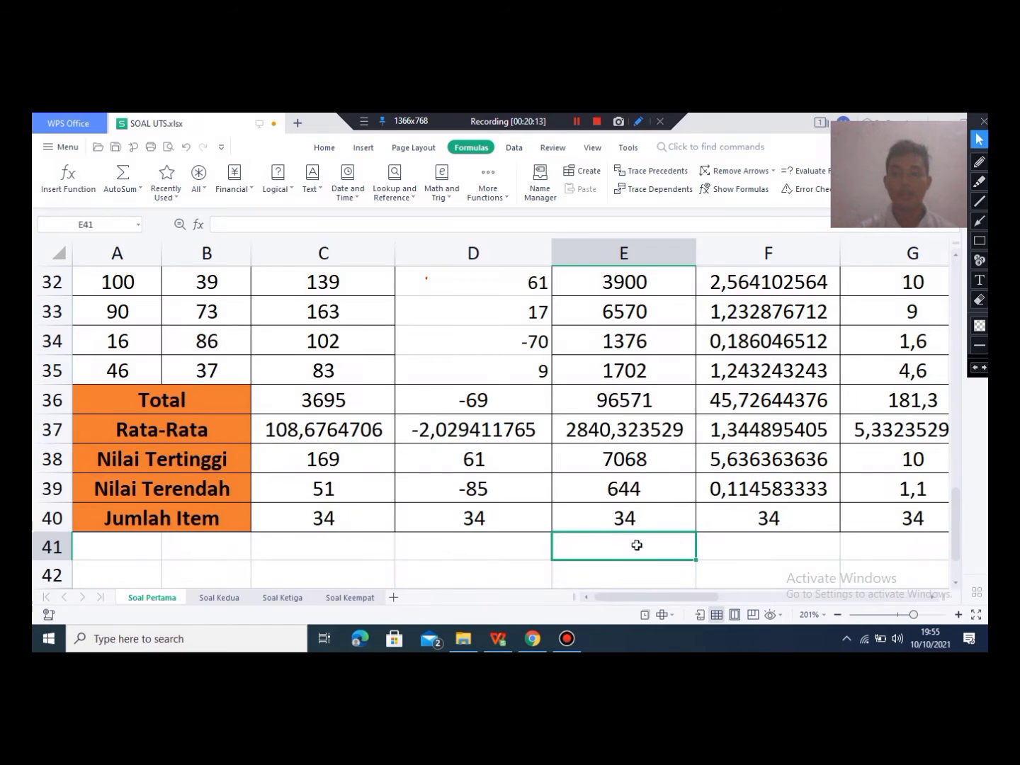
pyautogui.moveTo(677, 597)
pyautogui.mouseDown()
pyautogui.moveTo(810, 605)
pyautogui.moveTo(704, 624)
pyautogui.moveTo(712, 618)
pyautogui.mouseUp()
pyautogui.moveTo(957, 500); pyautogui.dragTo(904, 623)
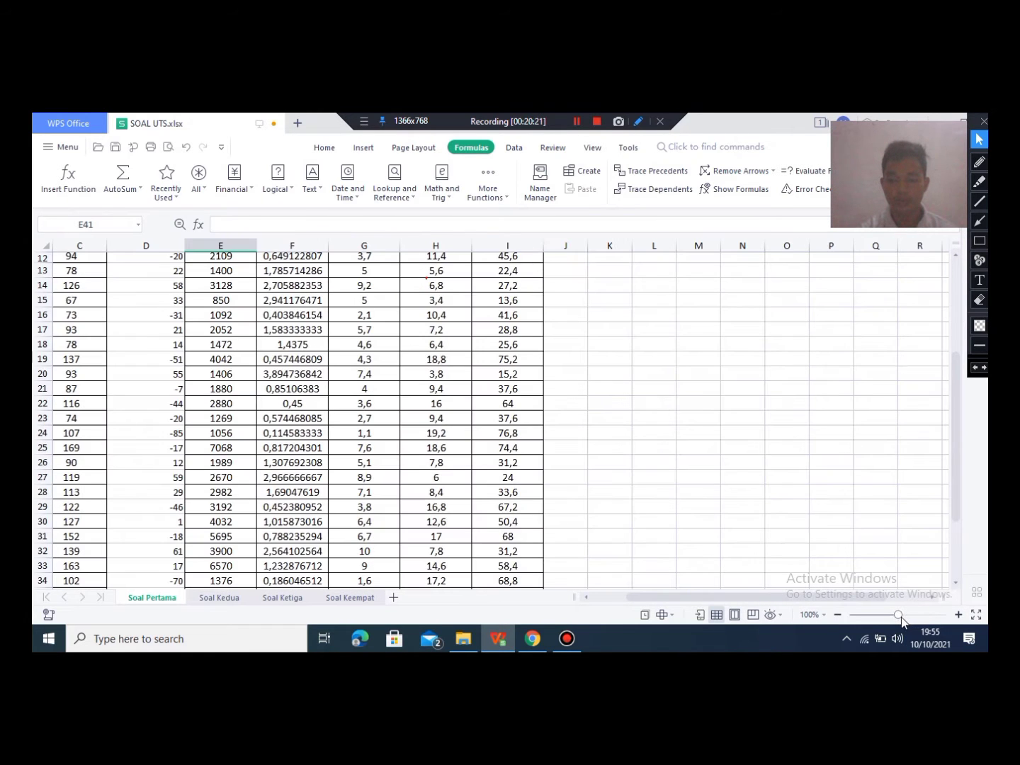
pyautogui.moveTo(776, 600); pyautogui.dragTo(744, 599)
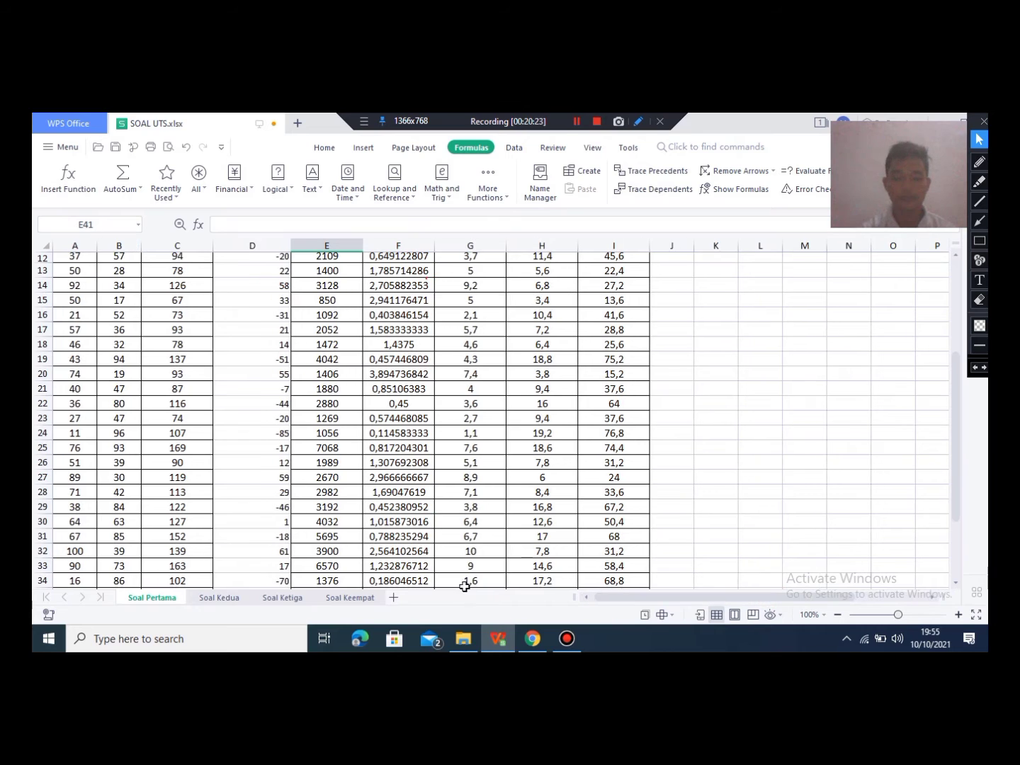
pyautogui.click(573, 122)
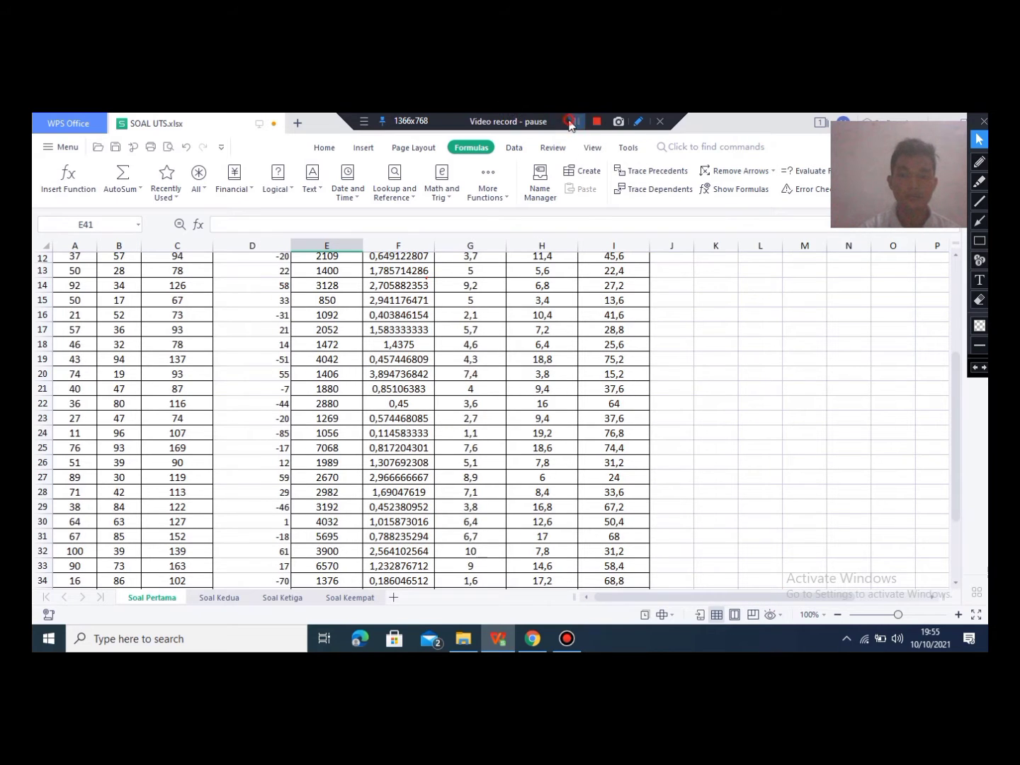
pyautogui.click(570, 122)
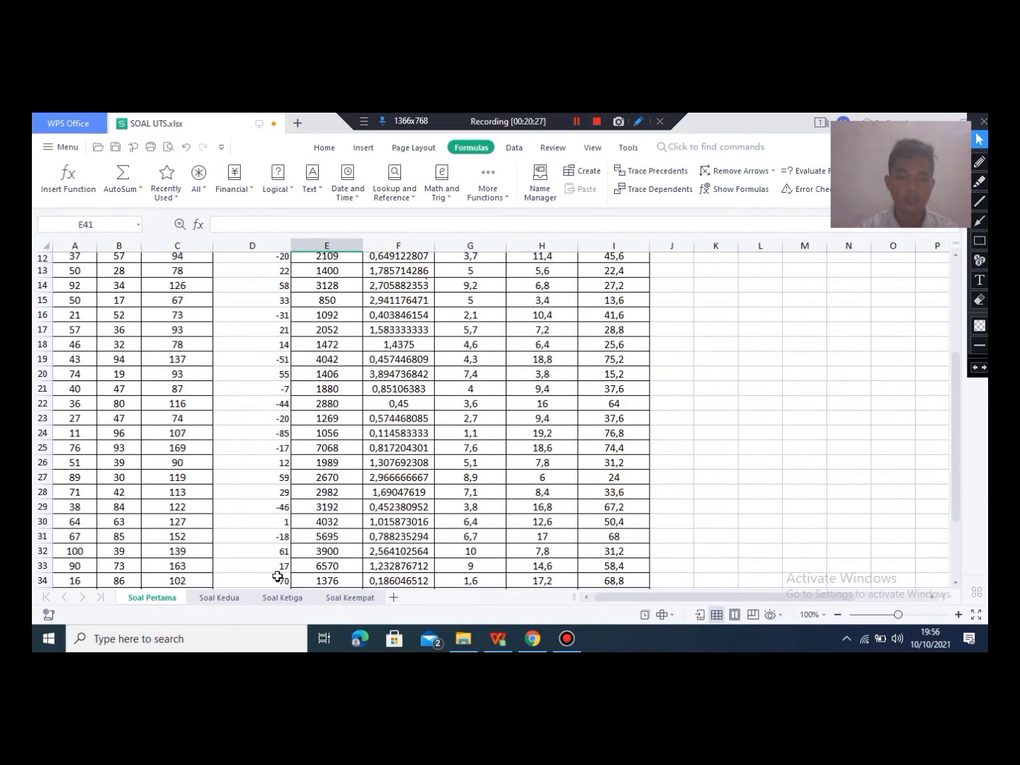
# Step: Open the Soal Kedua sheet and read the Keterangan wage and tax rates and the task instructions below them
pyautogui.click(228, 599)
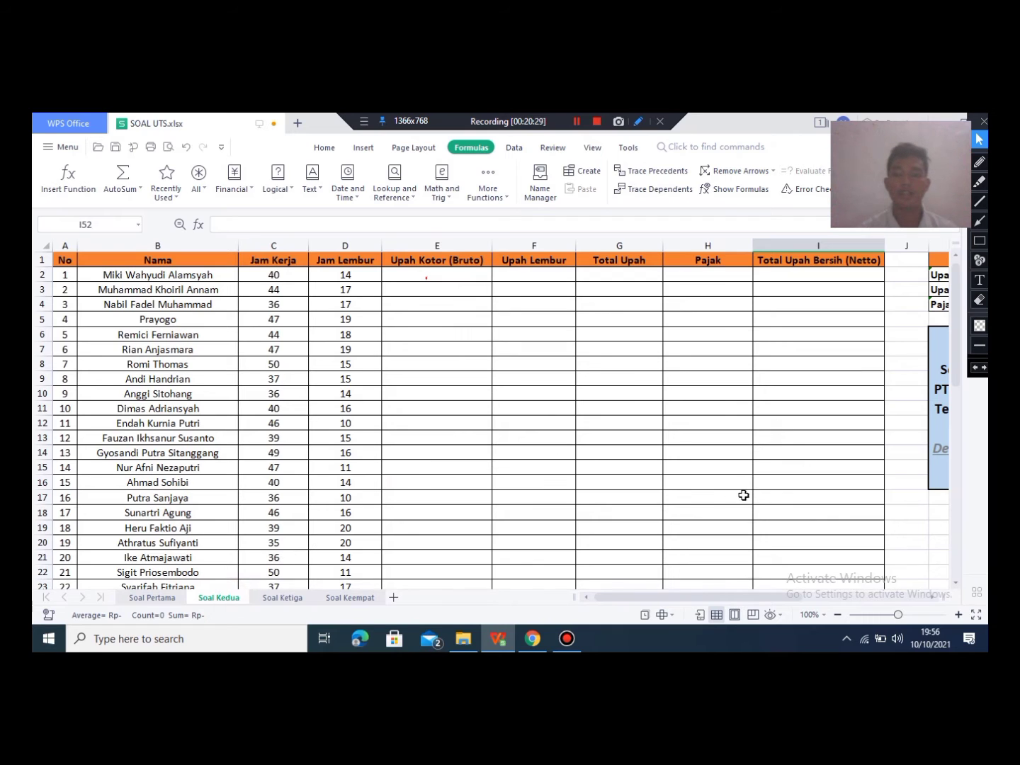
pyautogui.moveTo(777, 598); pyautogui.dragTo(860, 597)
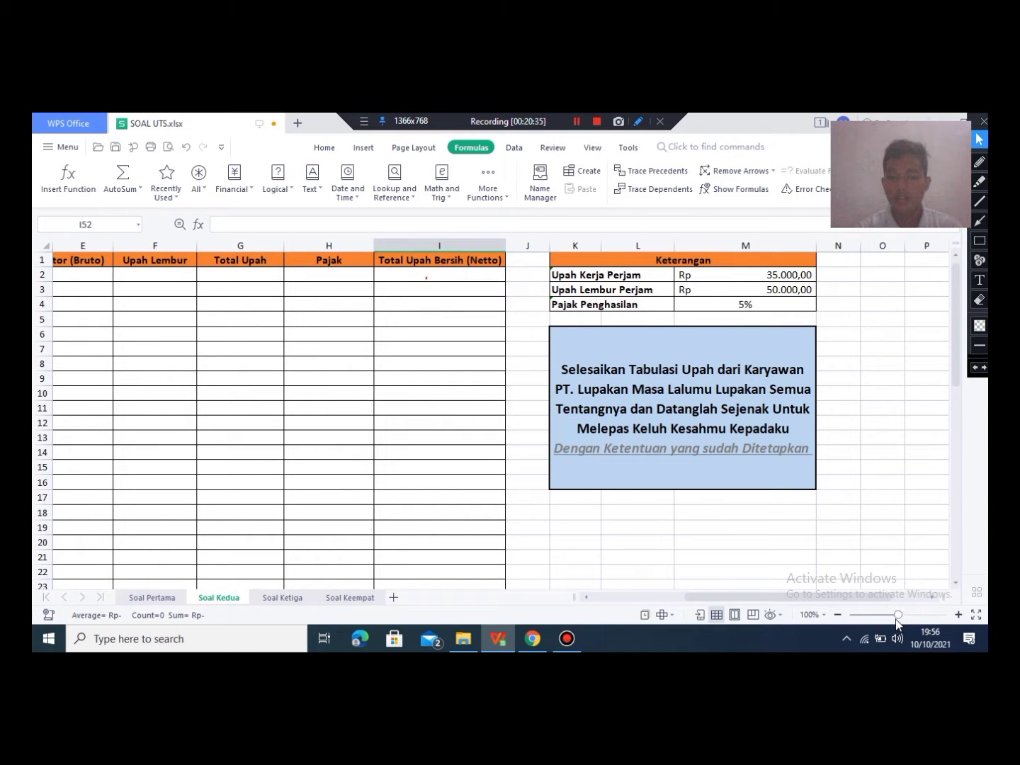
pyautogui.moveTo(897, 616); pyautogui.dragTo(910, 616)
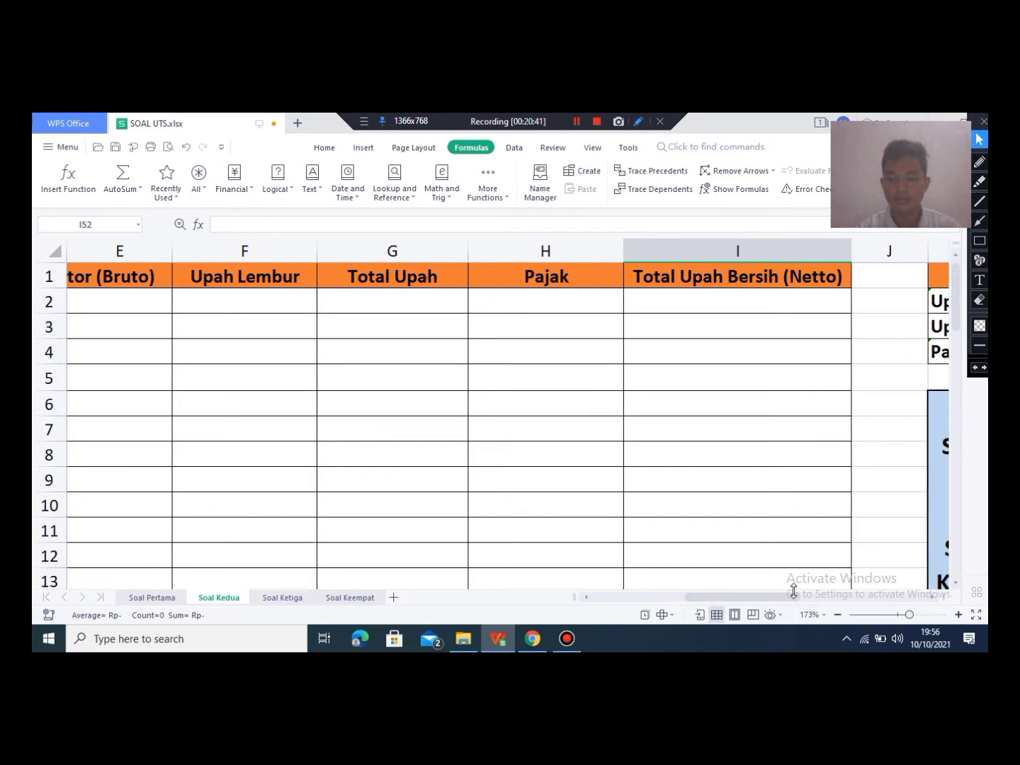
pyautogui.moveTo(793, 596); pyautogui.dragTo(874, 595)
pyautogui.scroll(-2, 769, 503)
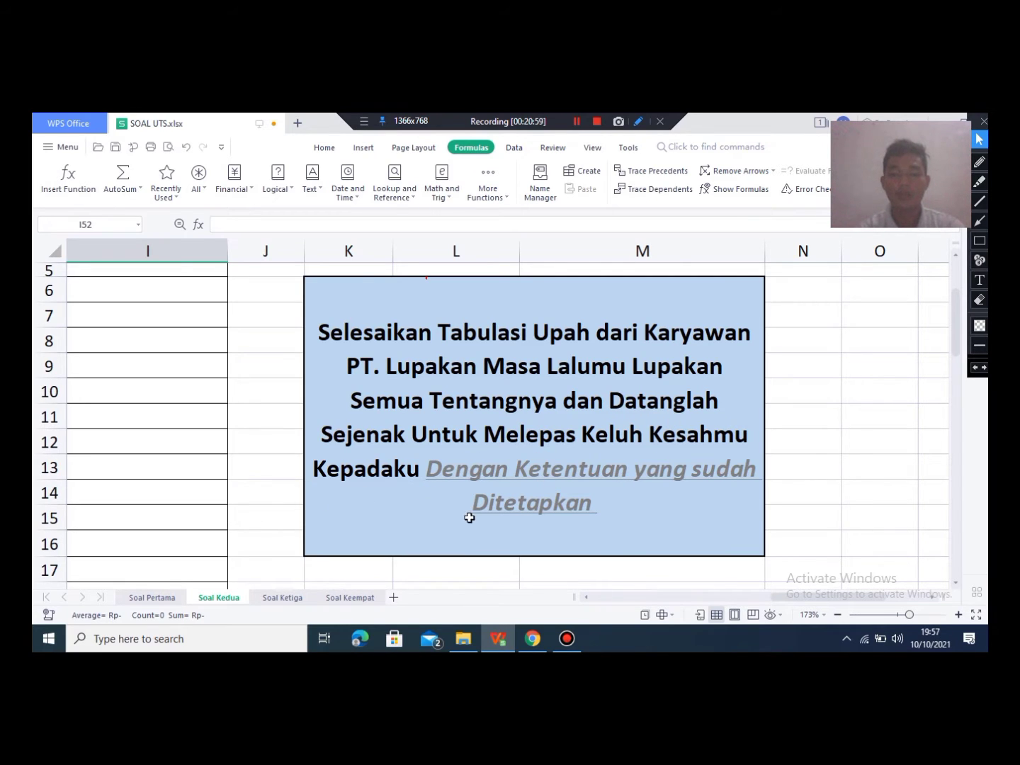
pyautogui.scroll(2, 495, 476)
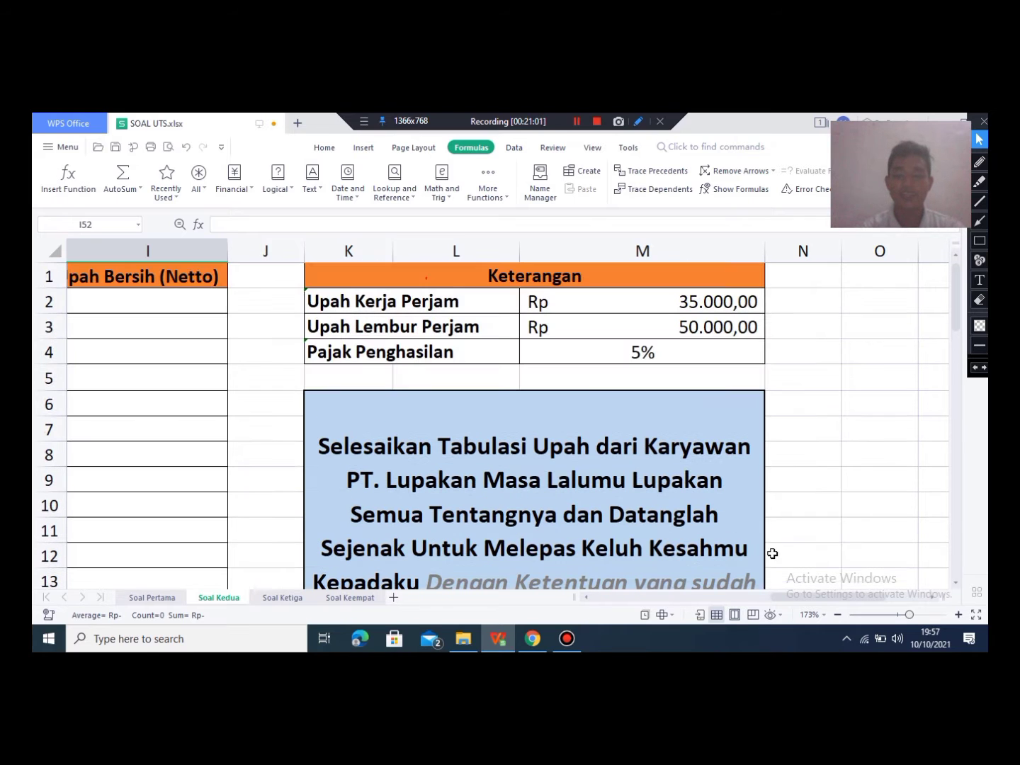
# Step: Examine the employee table's columns, from Jam Kerja and Jam Lembur to the empty wage and tax columns
pyautogui.moveTo(850, 596); pyautogui.dragTo(580, 612)
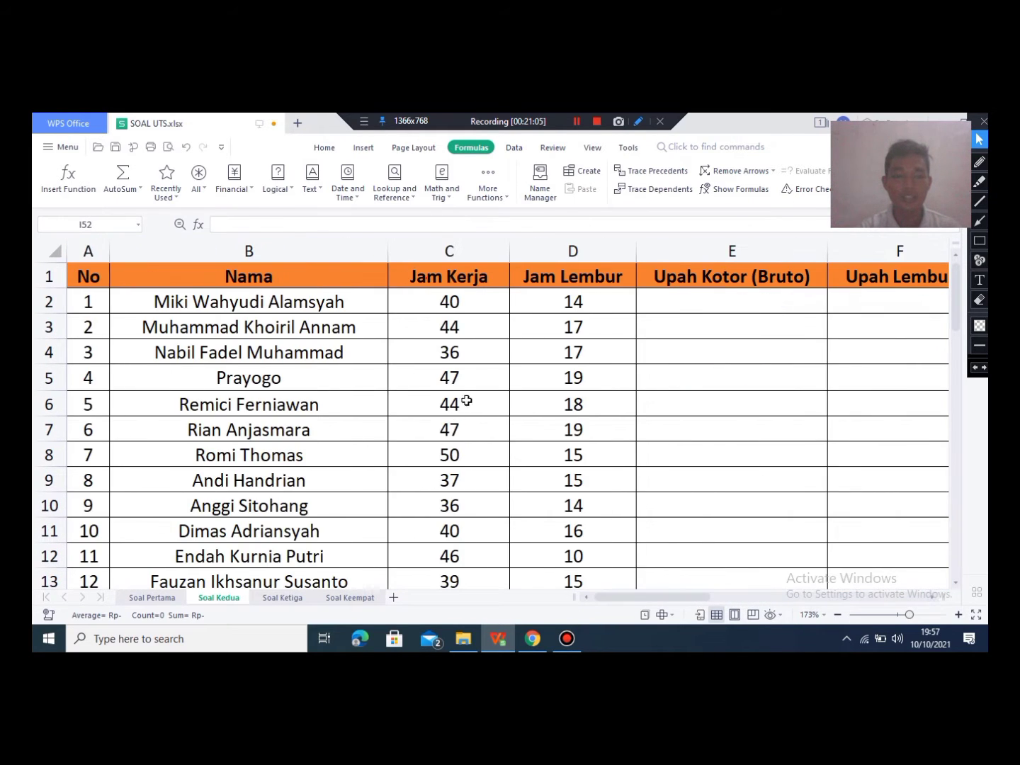
pyautogui.click(540, 323)
pyautogui.click(701, 298)
pyautogui.click(801, 422)
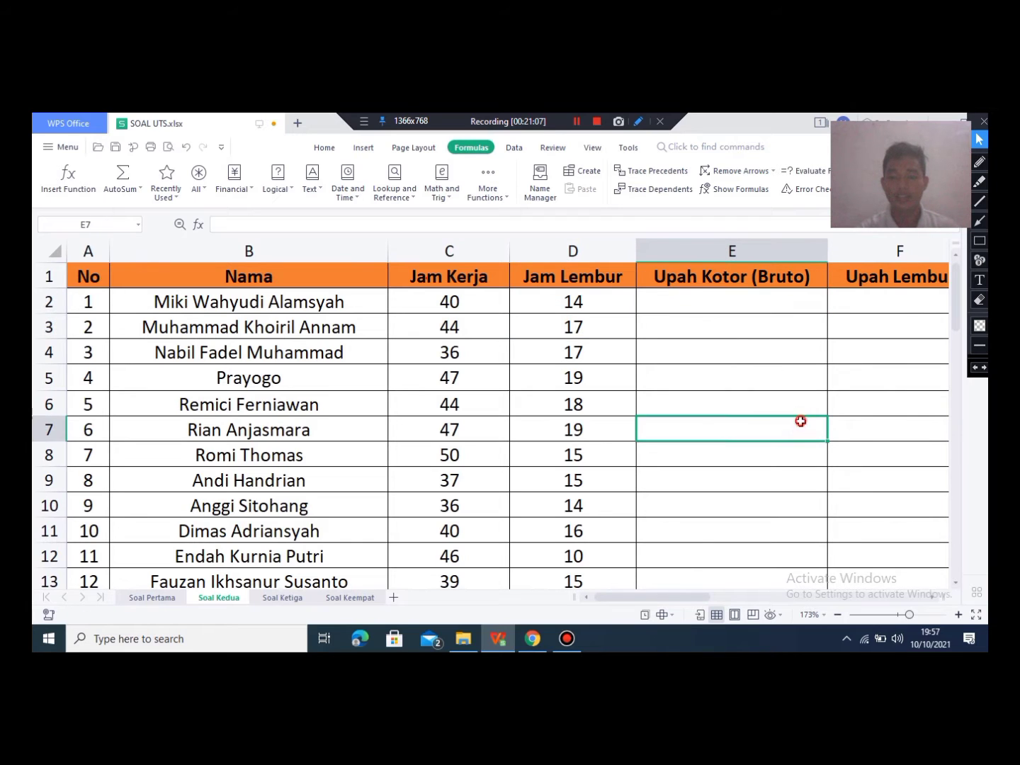
pyautogui.moveTo(698, 601); pyautogui.dragTo(733, 599)
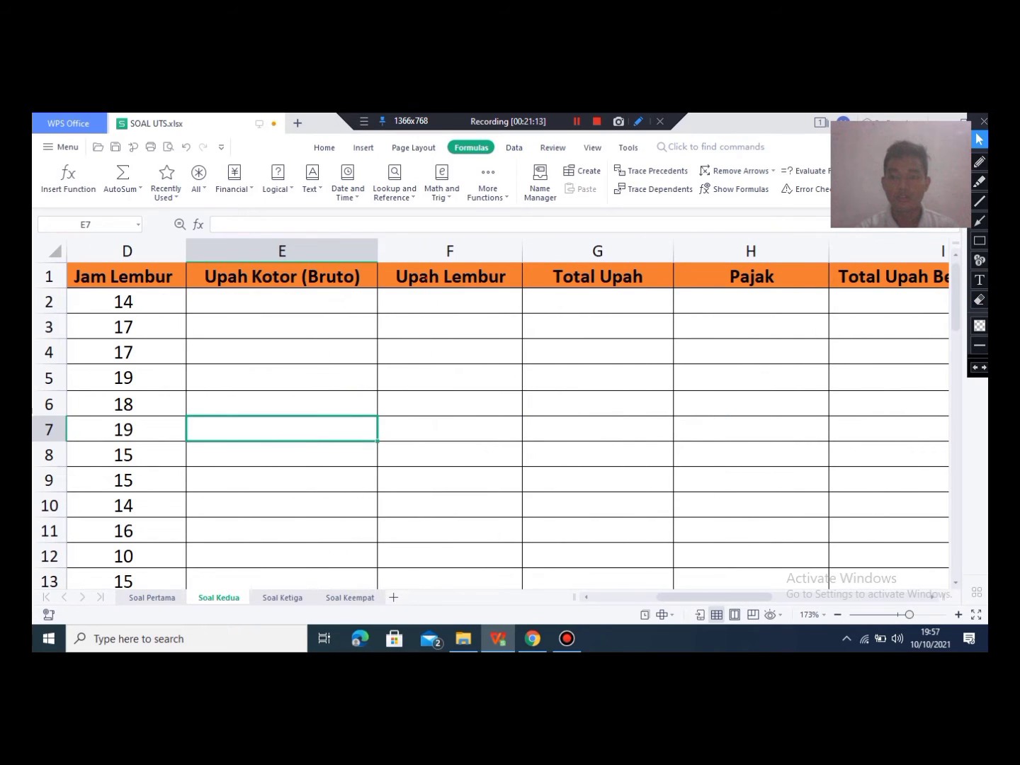
# Step: Outline the Upah Kotor (Bruto), Upah Lembur, Total Upah and Pajak headers with red annotation rectangles
pyautogui.click(981, 241)
pyautogui.moveTo(196, 271)
pyautogui.mouseDown()
pyautogui.moveTo(369, 286)
pyautogui.moveTo(640, 276)
pyautogui.moveTo(655, 289)
pyautogui.moveTo(762, 280)
pyautogui.moveTo(795, 288)
pyautogui.mouseUp()
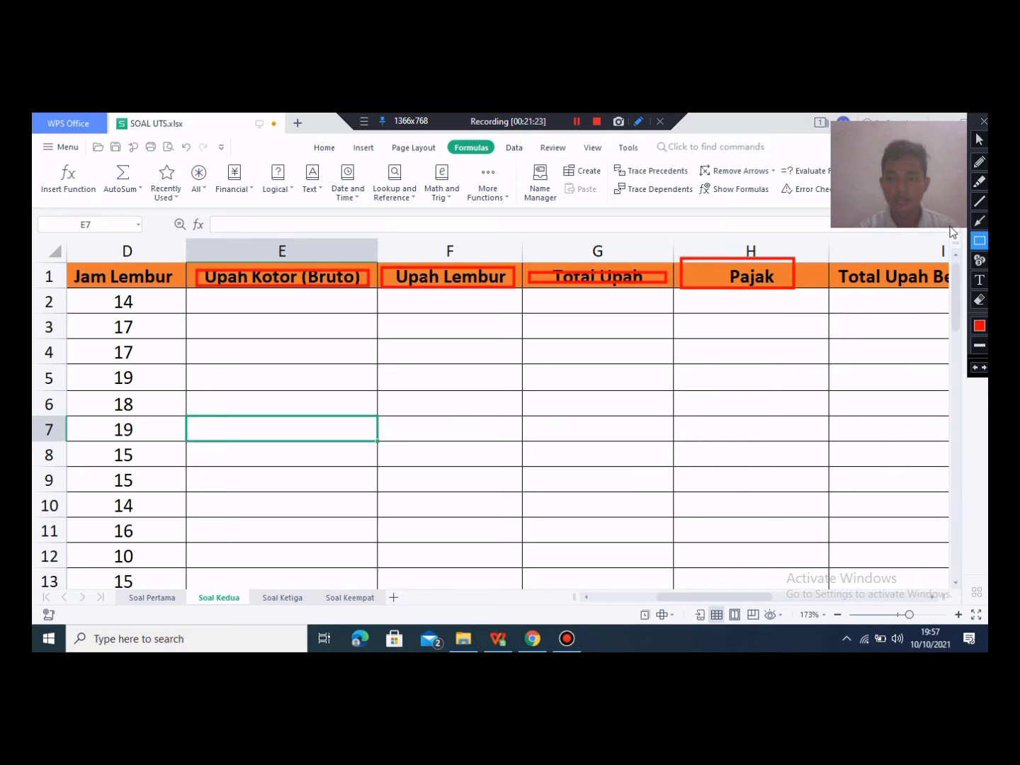
pyautogui.click(980, 140)
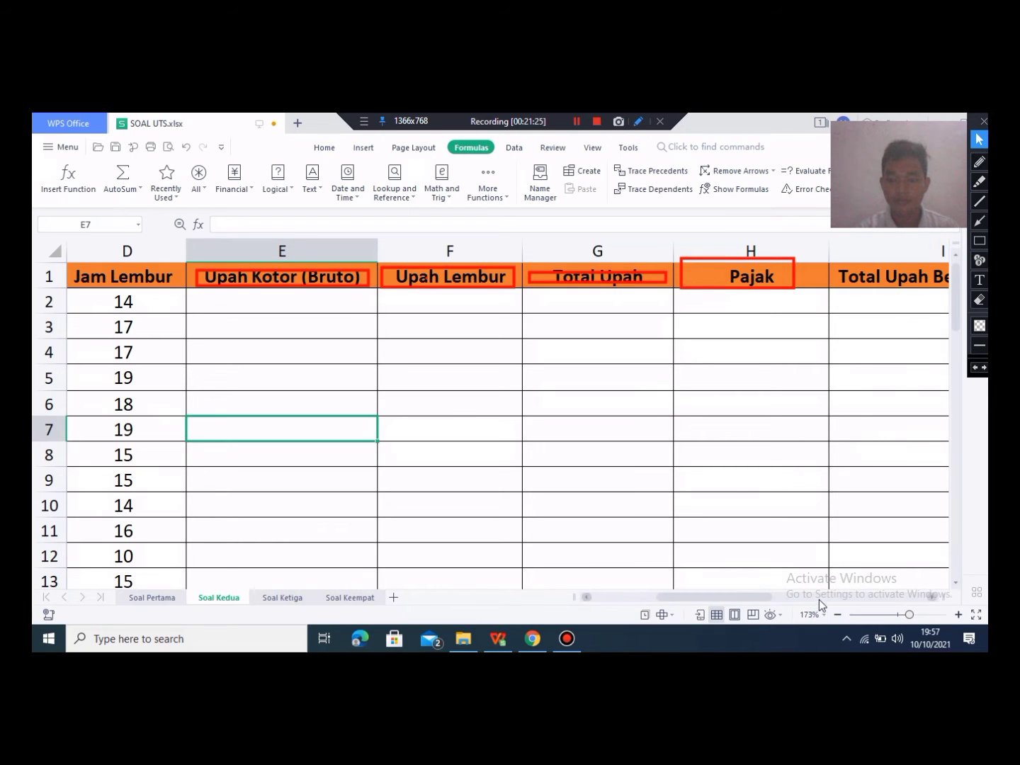
# Step: Erase the red annotation boxes drawn over the sheet's header row
pyautogui.moveTo(765, 600); pyautogui.dragTo(801, 601)
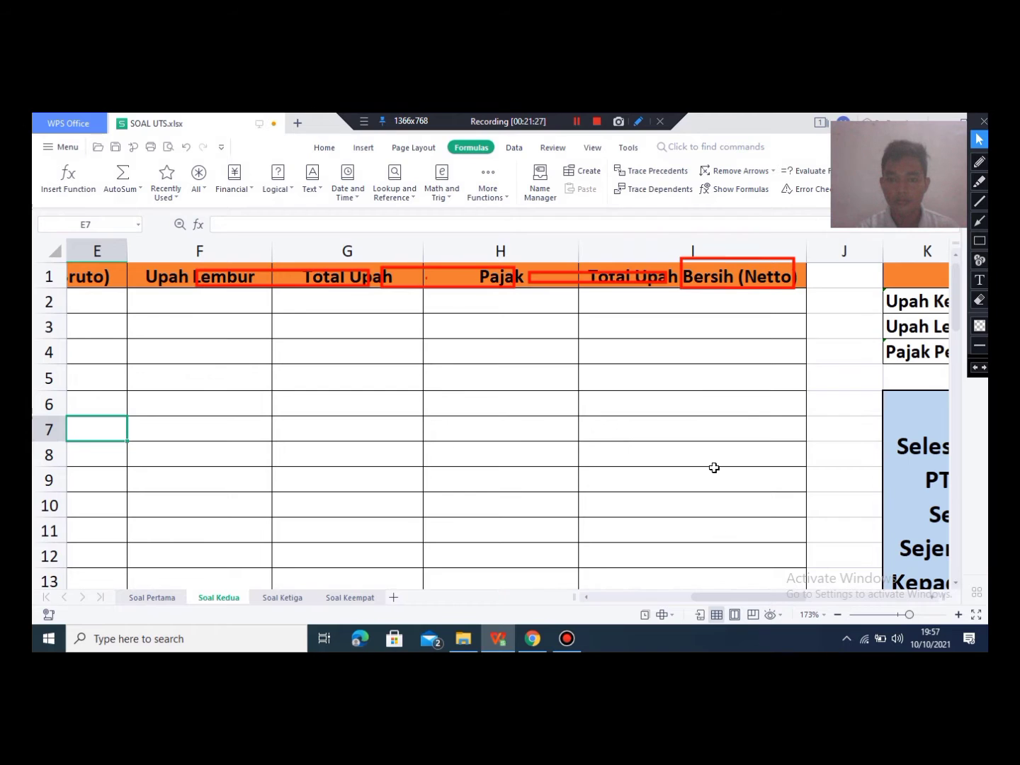
pyautogui.click(628, 303)
pyautogui.click(981, 301)
pyautogui.moveTo(41, 269)
pyautogui.mouseDown()
pyautogui.moveTo(494, 319)
pyautogui.moveTo(836, 306)
pyautogui.moveTo(827, 287)
pyautogui.moveTo(582, 260)
pyautogui.mouseUp()
pyautogui.moveTo(678, 237); pyautogui.dragTo(798, 258)
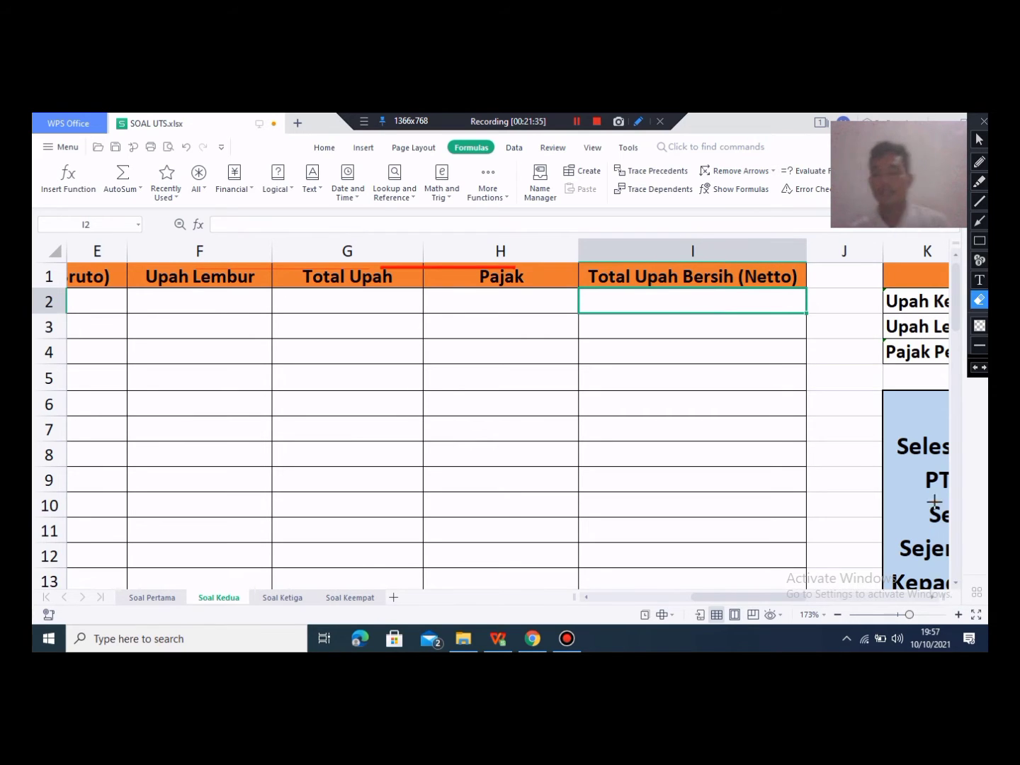
pyautogui.click(982, 142)
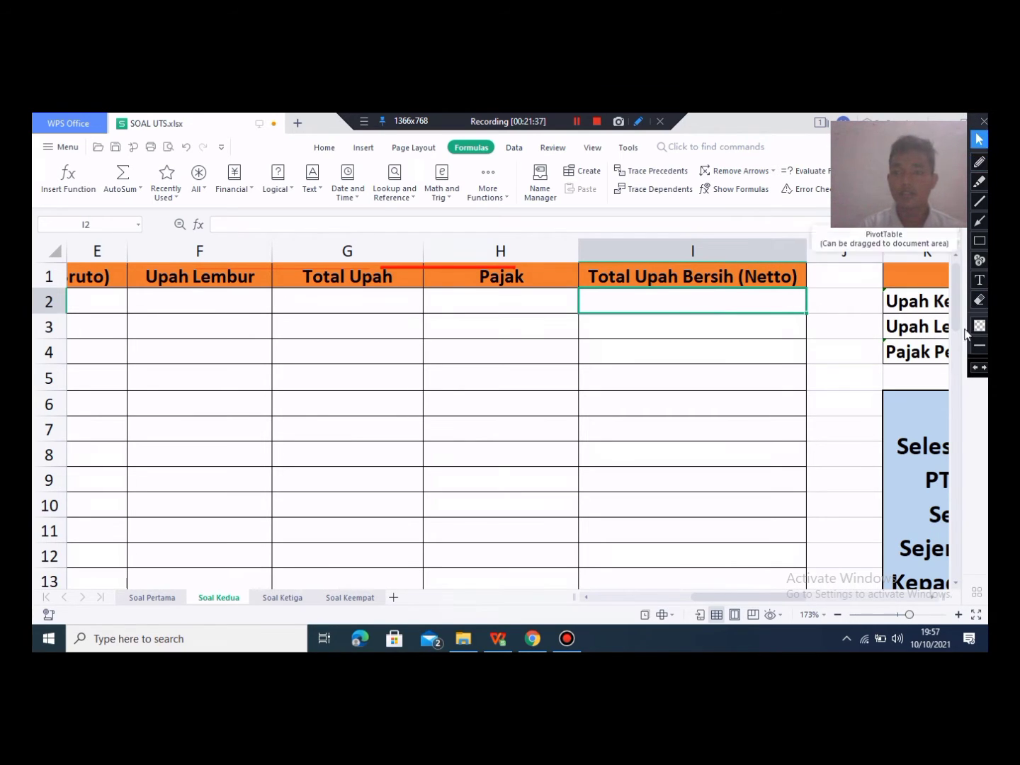
# Step: Examine the employee wage columns and the Keterangan table's hourly wage, overtime and tax rates
pyautogui.click(887, 616)
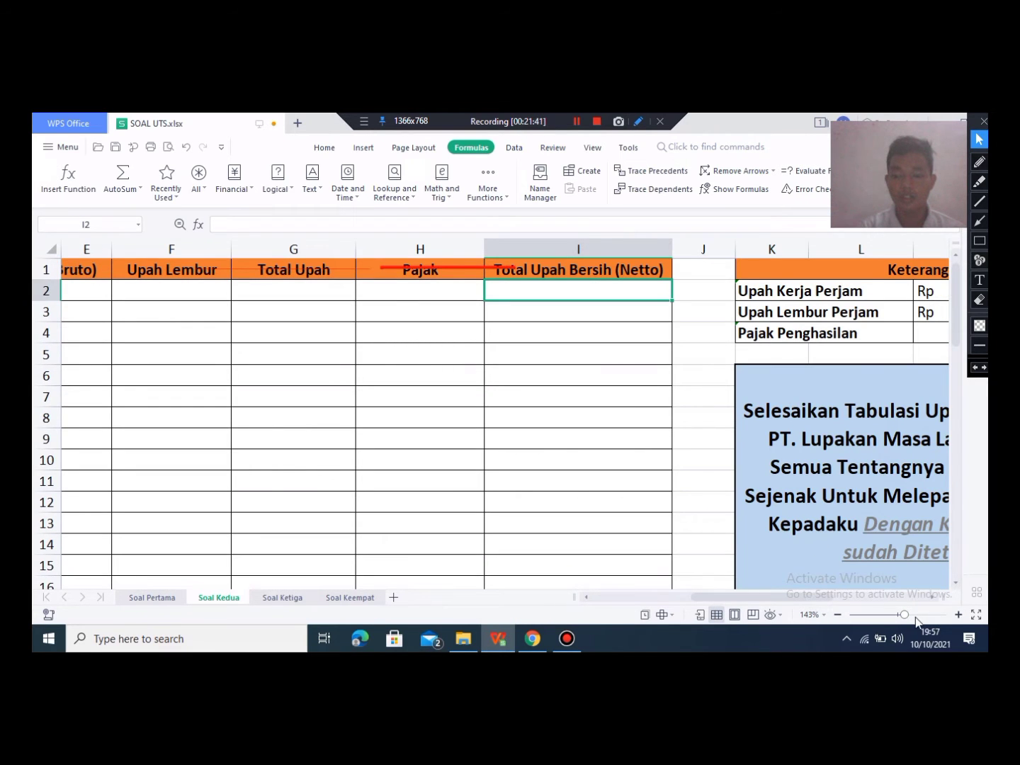
pyautogui.moveTo(907, 616); pyautogui.dragTo(903, 617)
pyautogui.click(256, 302)
pyautogui.moveTo(715, 596); pyautogui.dragTo(603, 599)
pyautogui.click(706, 298)
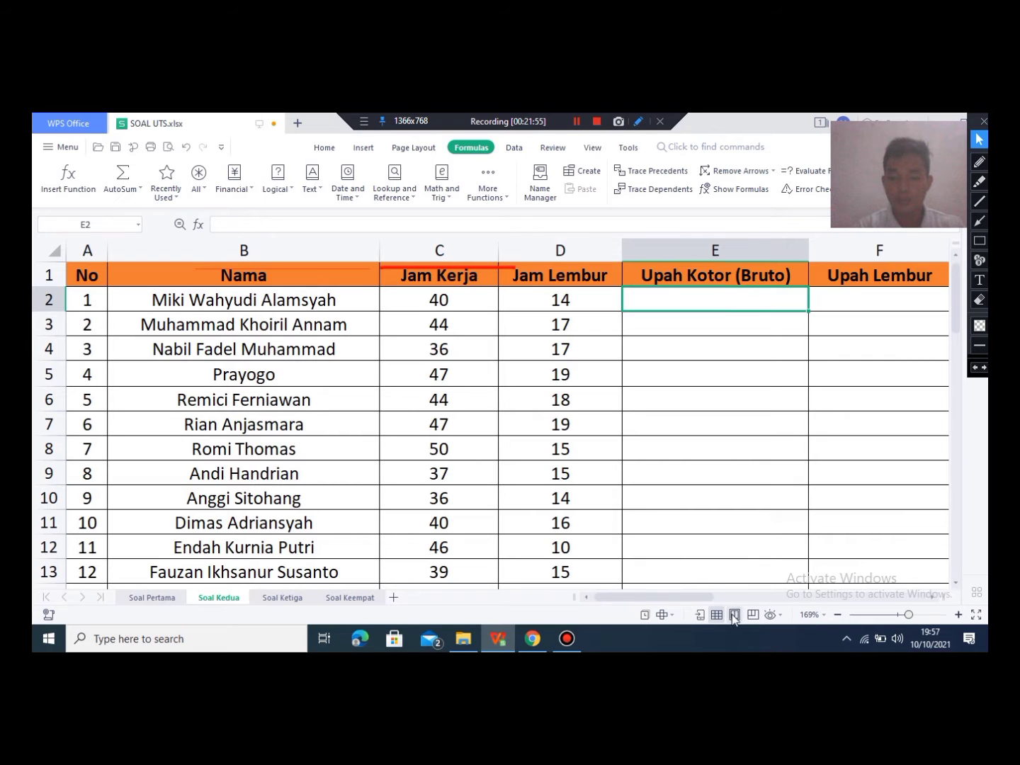
pyautogui.moveTo(691, 598); pyautogui.dragTo(848, 596)
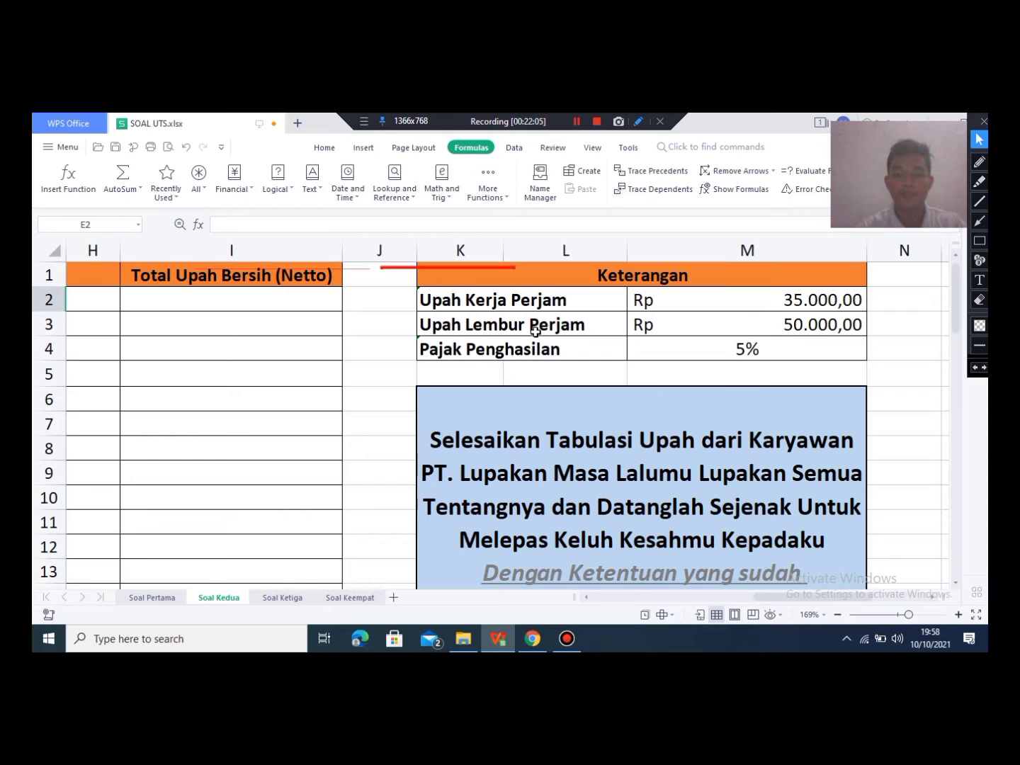
pyautogui.click(471, 307)
pyautogui.click(805, 295)
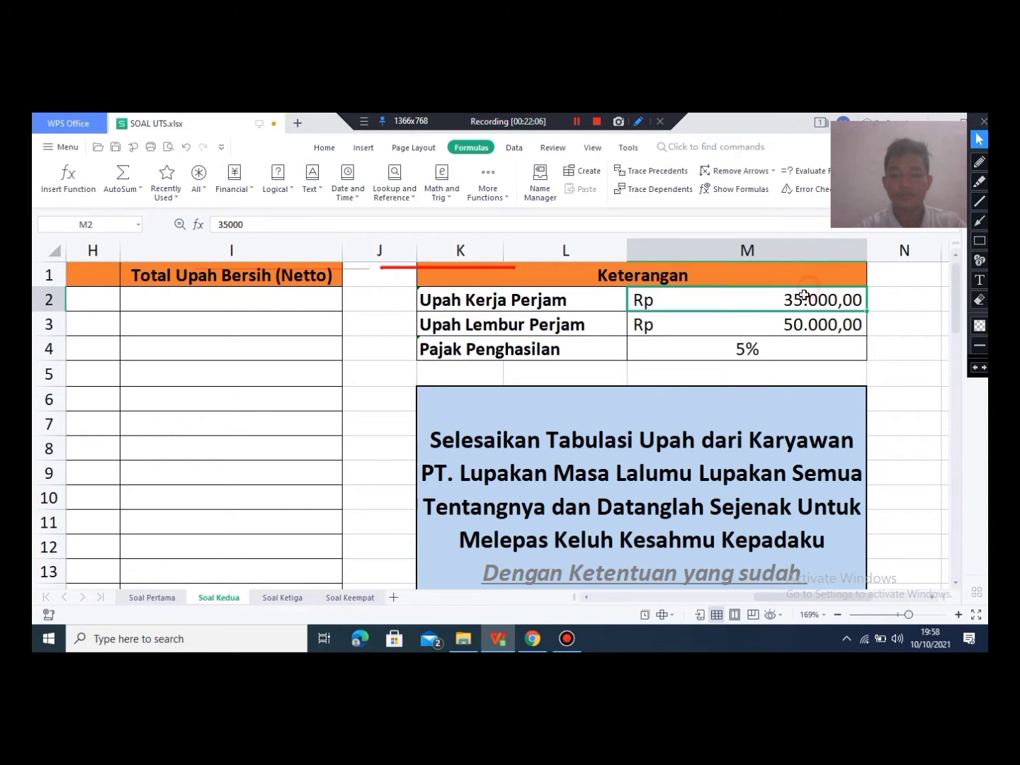
pyautogui.click(521, 304)
pyautogui.click(456, 307)
pyautogui.click(532, 301)
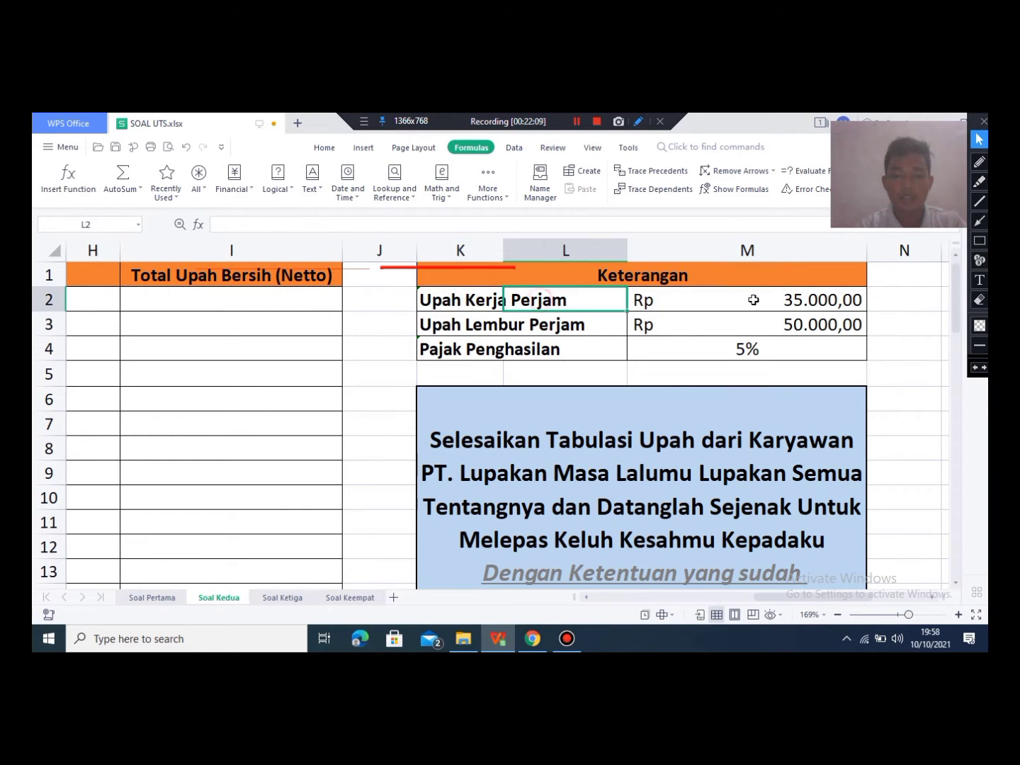
pyautogui.click(779, 303)
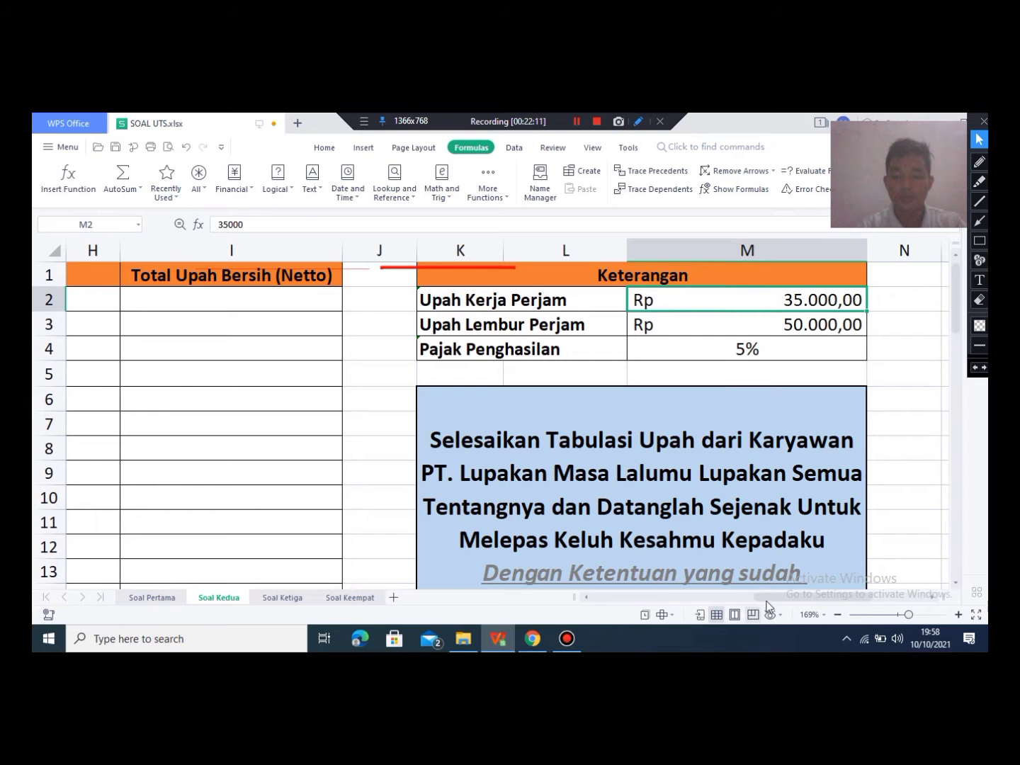
# Step: Enter the formula =C2*M2 in E2 to calculate the first employee's Upah Kotor (Bruto)
pyautogui.moveTo(810, 595); pyautogui.dragTo(649, 604)
pyautogui.click(512, 301)
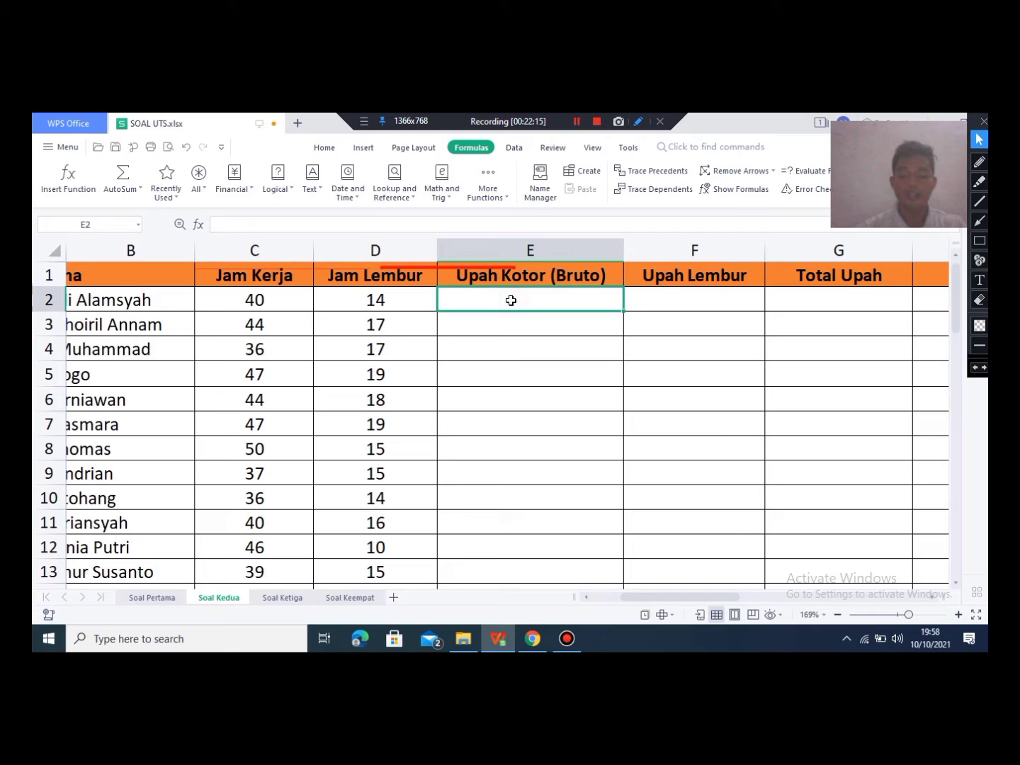
pyautogui.write('=')
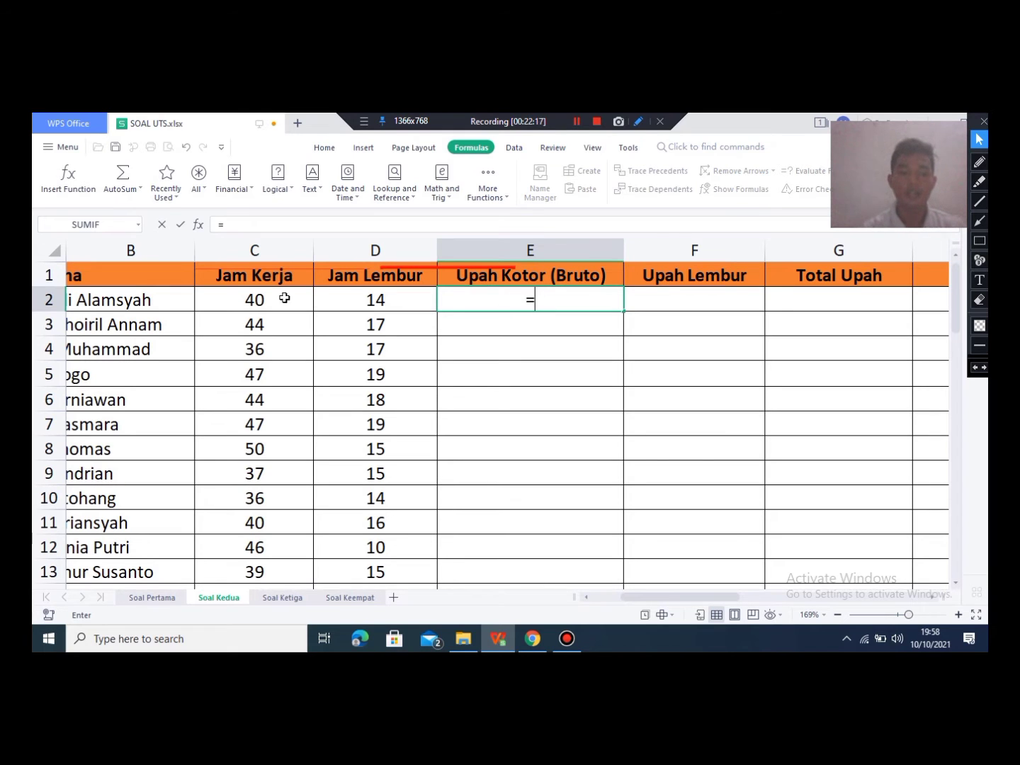
pyautogui.click(245, 294)
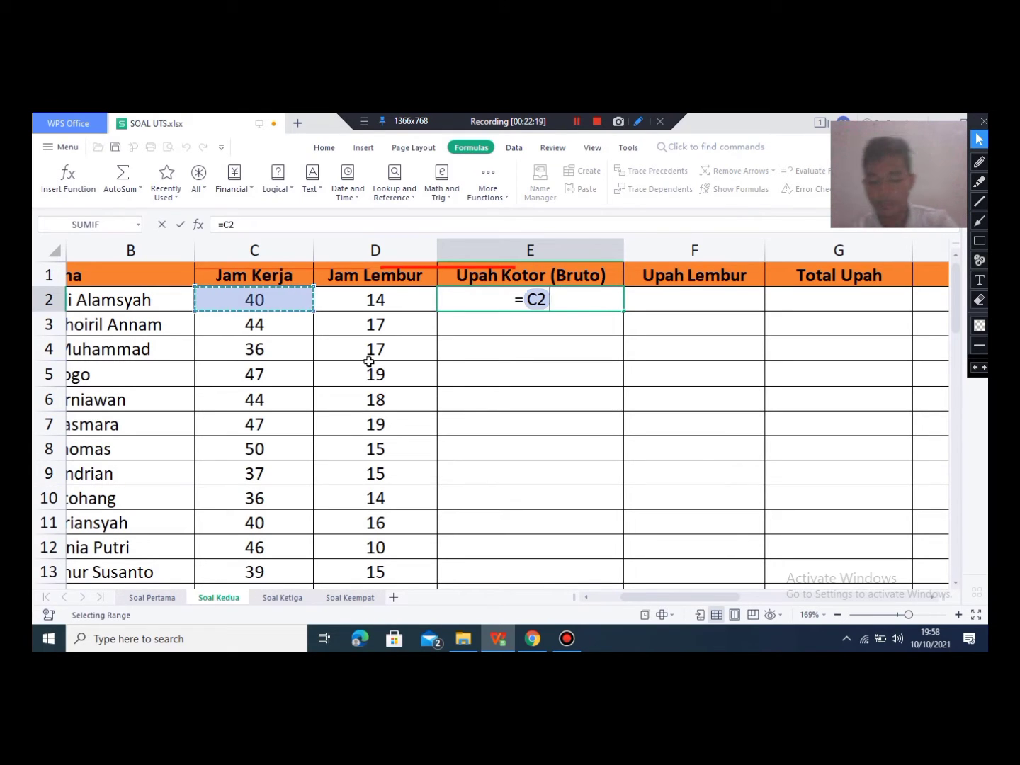
pyautogui.write('*')
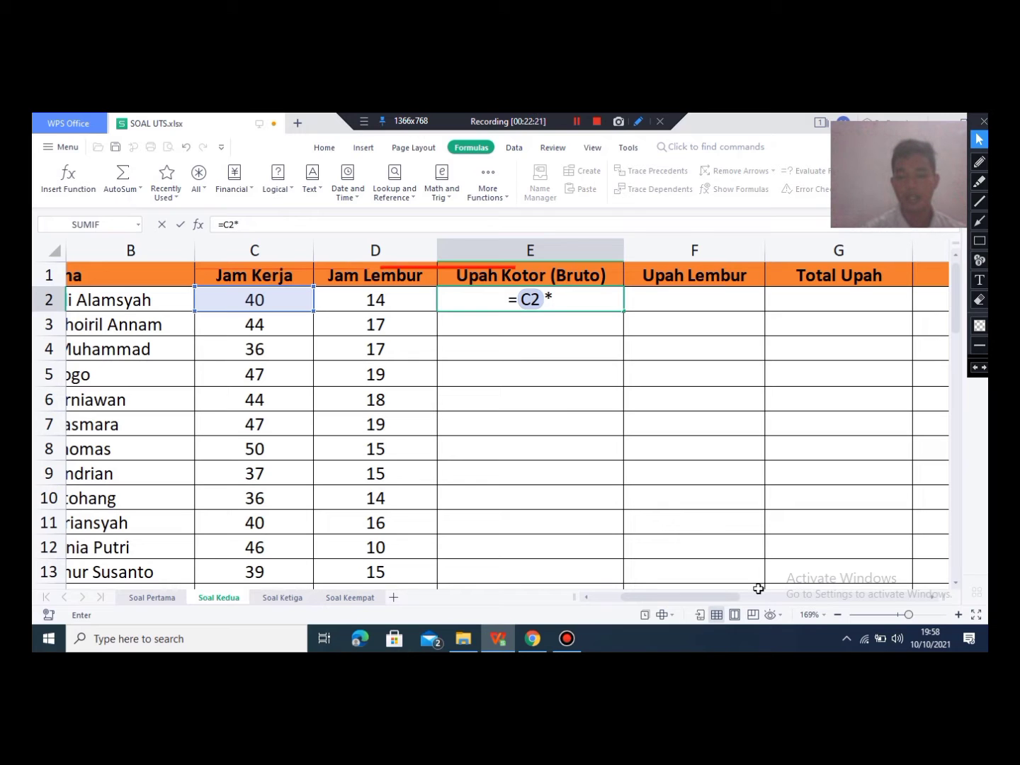
pyautogui.moveTo(721, 597); pyautogui.dragTo(852, 592)
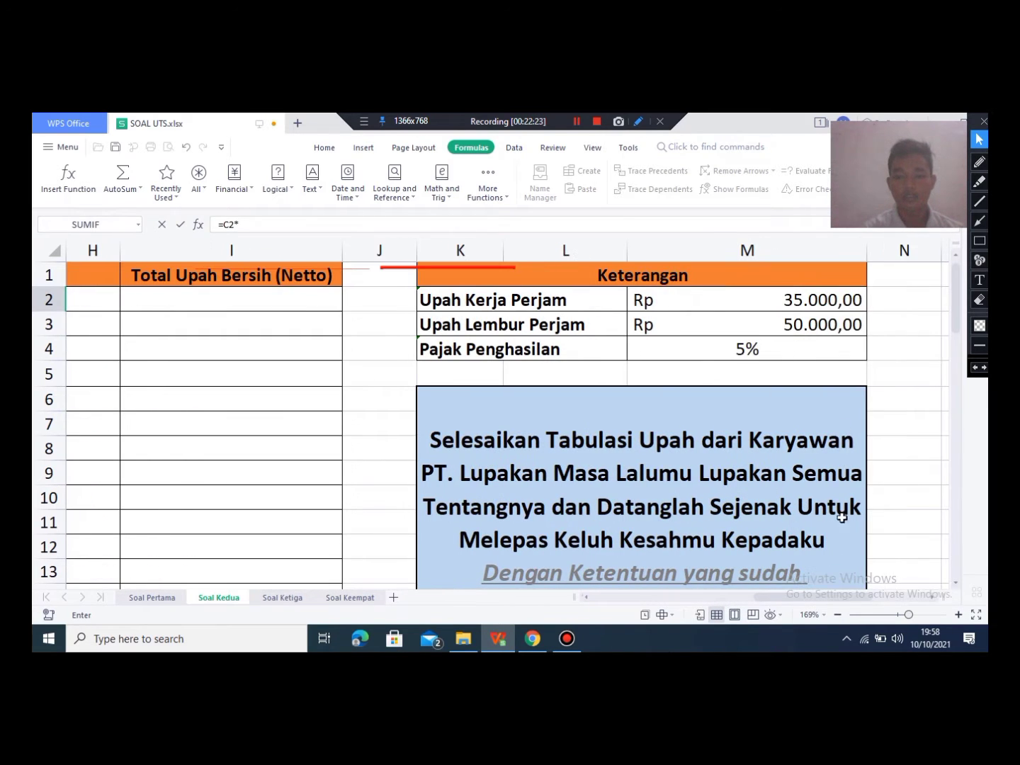
pyautogui.click(686, 297)
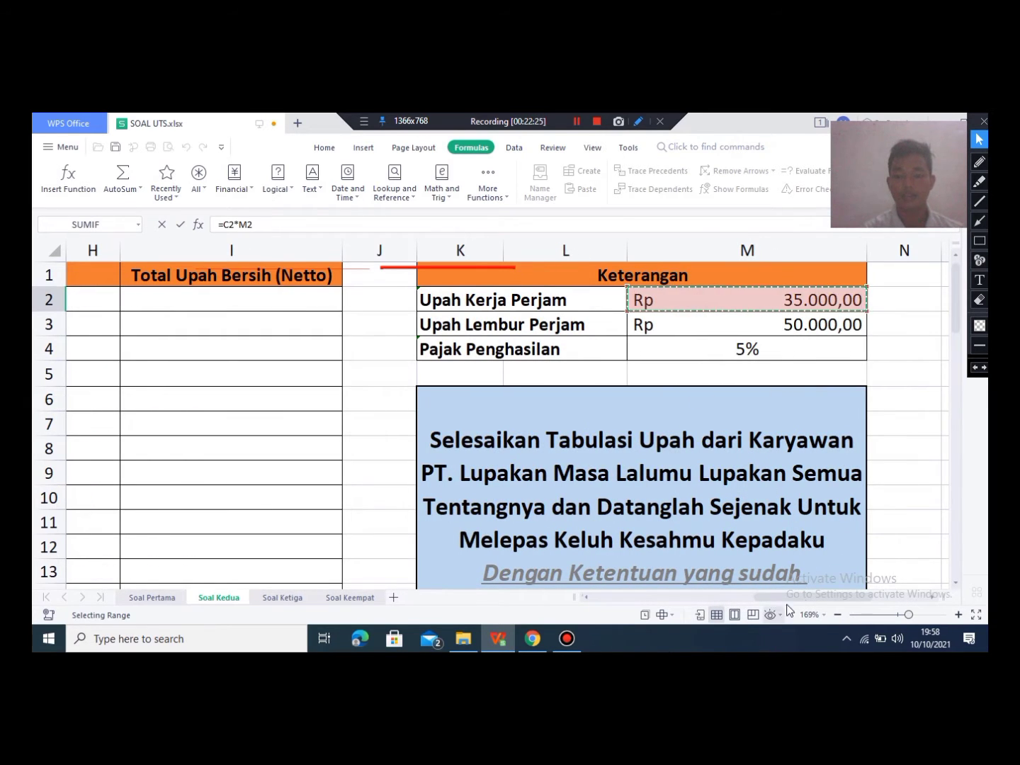
pyautogui.moveTo(852, 603); pyautogui.dragTo(649, 606)
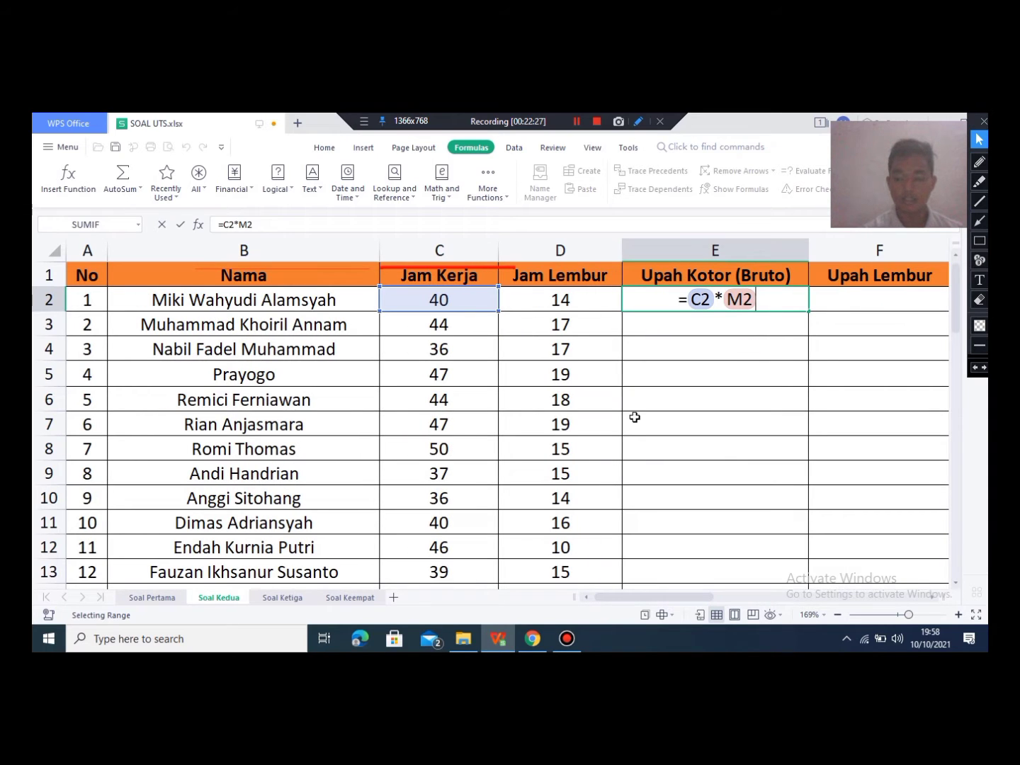
pyautogui.press('Return')
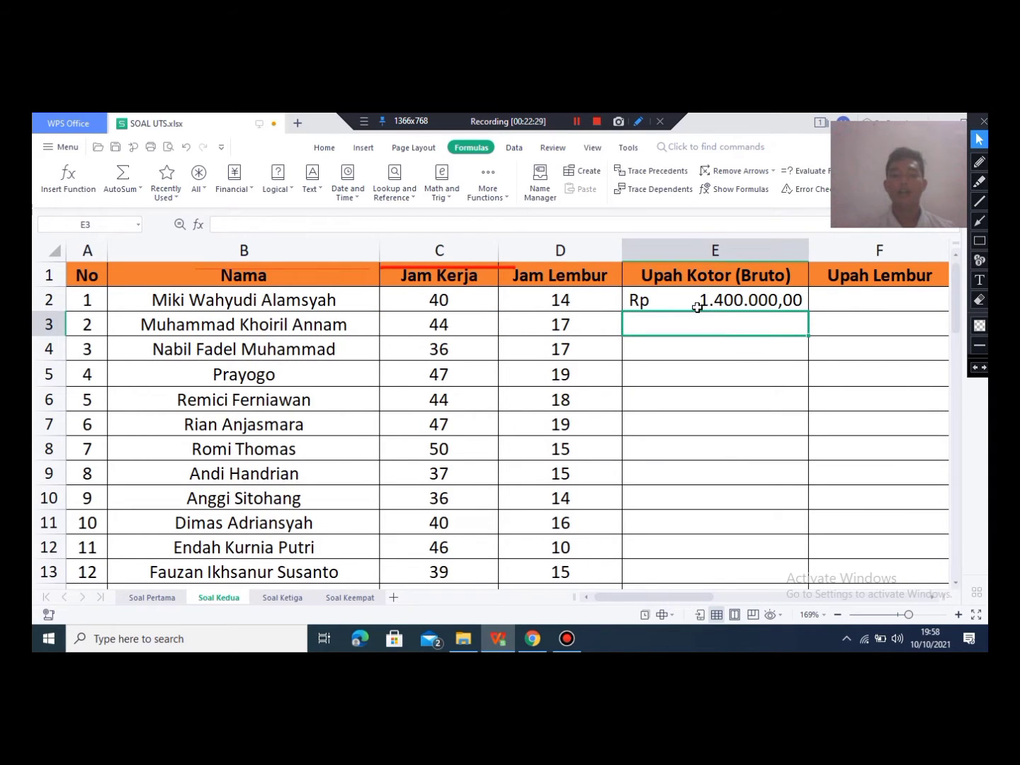
# Step: Fill the Upah Kotor (Bruto) formula from E2 down to E4
pyautogui.click(724, 298)
pyautogui.click(776, 313)
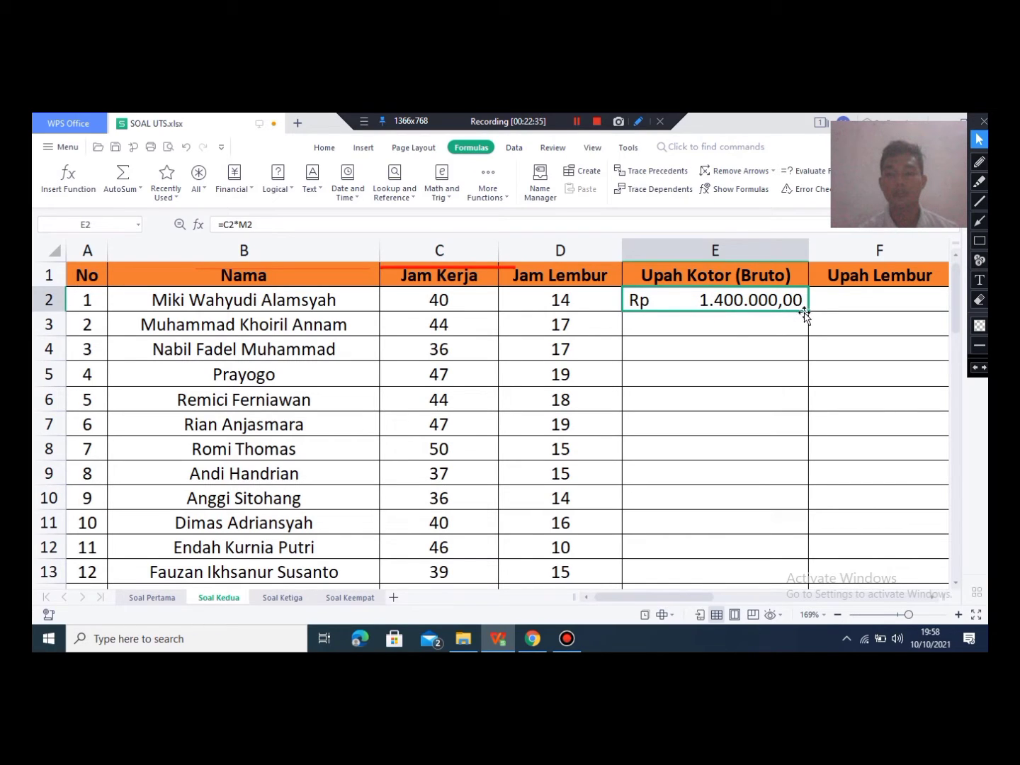
pyautogui.moveTo(807, 327); pyautogui.dragTo(804, 365)
pyautogui.click(800, 354)
pyautogui.click(794, 334)
pyautogui.click(789, 360)
# Step: Compare the cell references in the Upah Kotor (Bruto) formulas in E2, E3 and E4
pyautogui.doubleClick(760, 304)
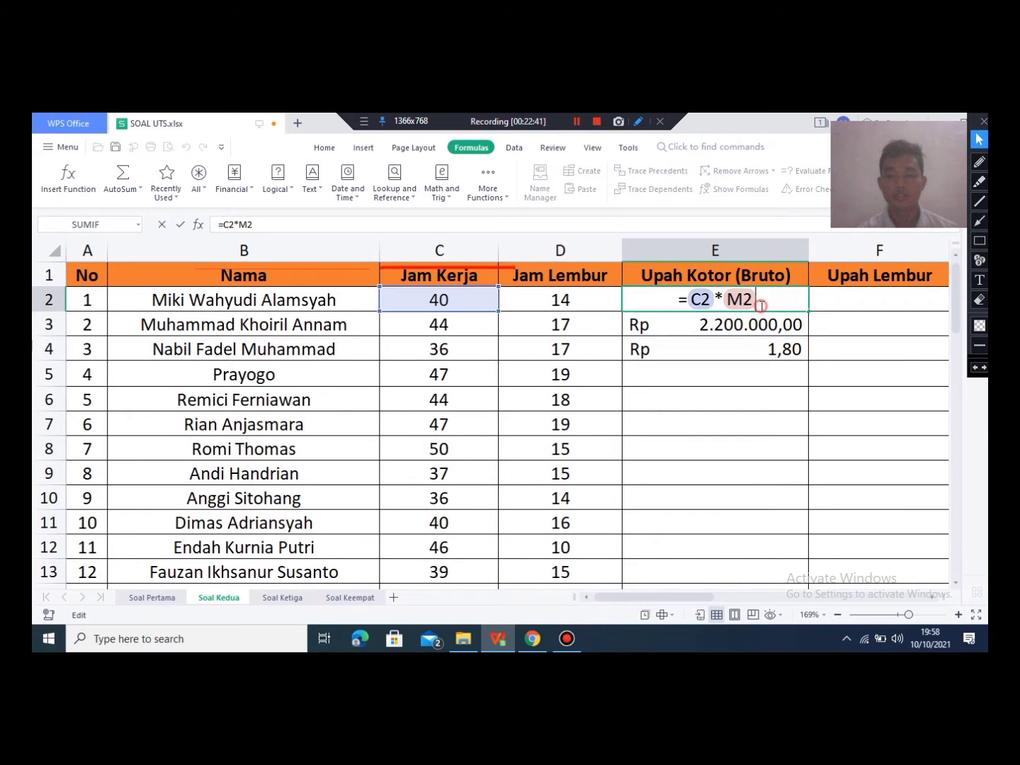
pyautogui.click(769, 353)
pyautogui.doubleClick(769, 353)
pyautogui.doubleClick(767, 324)
pyautogui.click(769, 293)
pyautogui.click(769, 325)
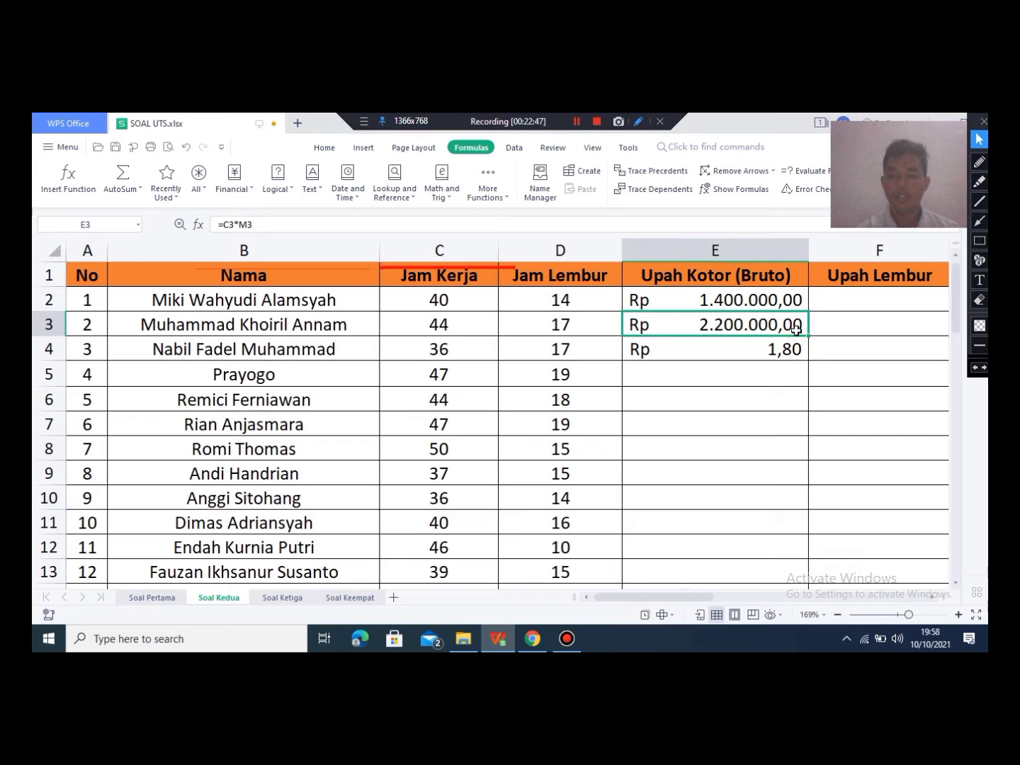
# Step: Clear the copied formulas from E3 and E4
pyautogui.press('Delete')
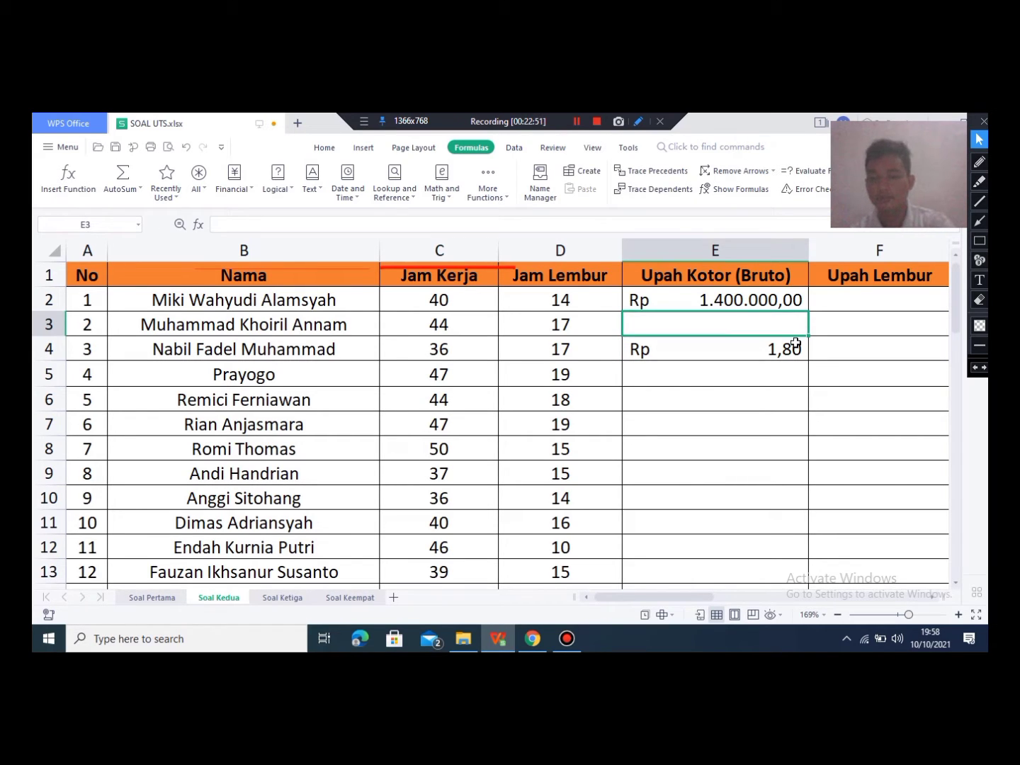
pyautogui.click(796, 346)
pyautogui.press('Delete')
# Step: Copy E2's gross wage formula down through E4 again
pyautogui.click(790, 297)
pyautogui.moveTo(808, 313); pyautogui.dragTo(810, 364)
pyautogui.click(724, 326)
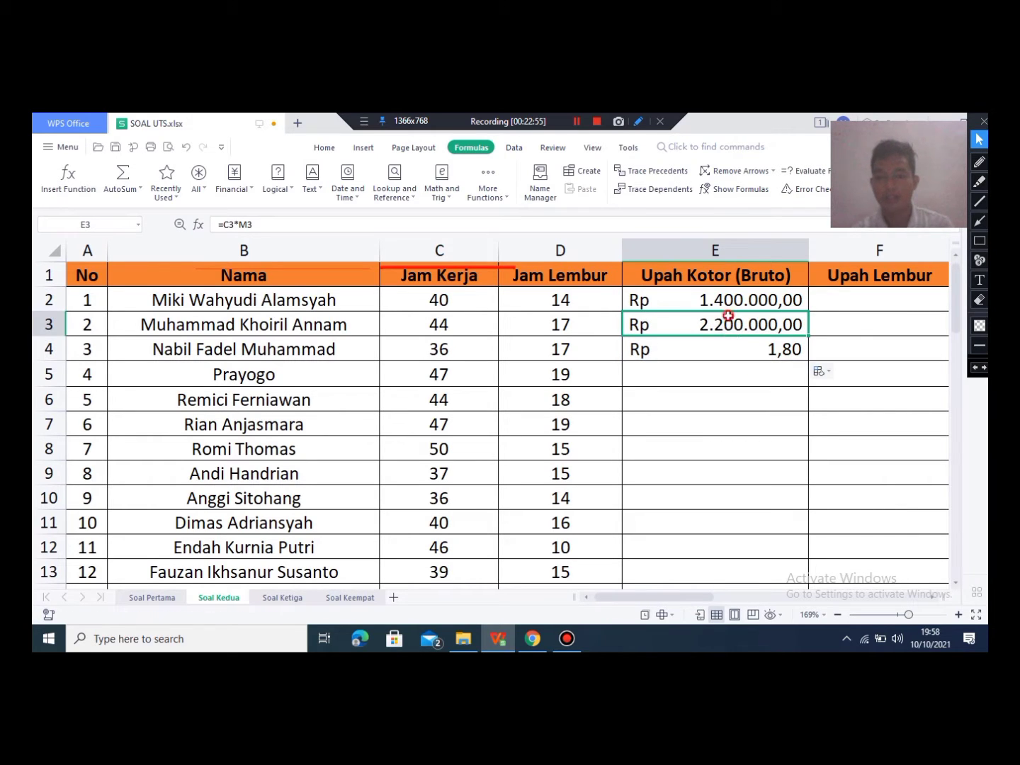
# Step: Inspect how the hourly wage reference shifts in the formulas from E2 to E4
pyautogui.doubleClick(737, 299)
pyautogui.click(760, 321)
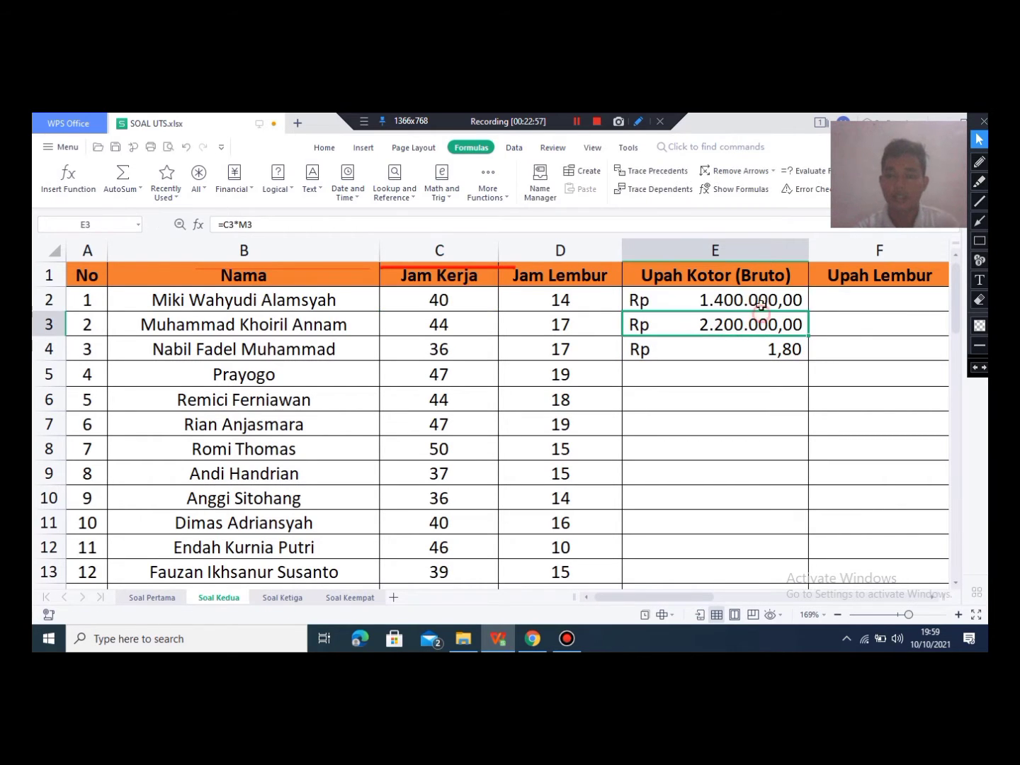
pyautogui.doubleClick(762, 300)
pyautogui.doubleClick(740, 300)
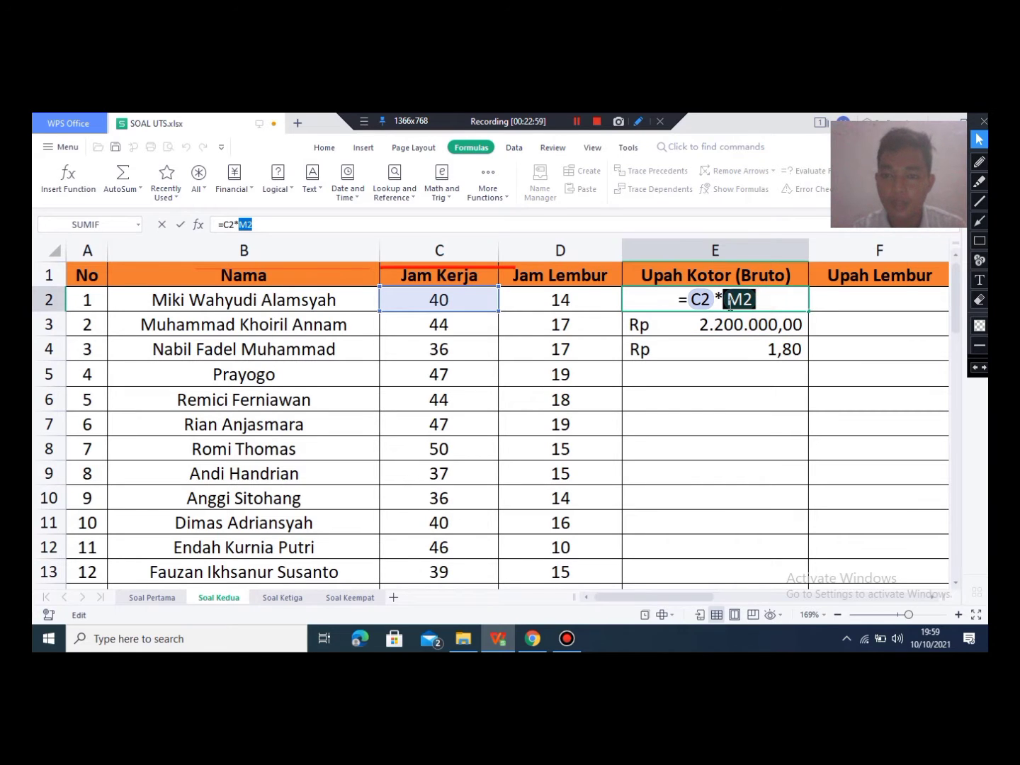
pyautogui.click(774, 302)
pyautogui.click(780, 327)
pyautogui.doubleClick(780, 326)
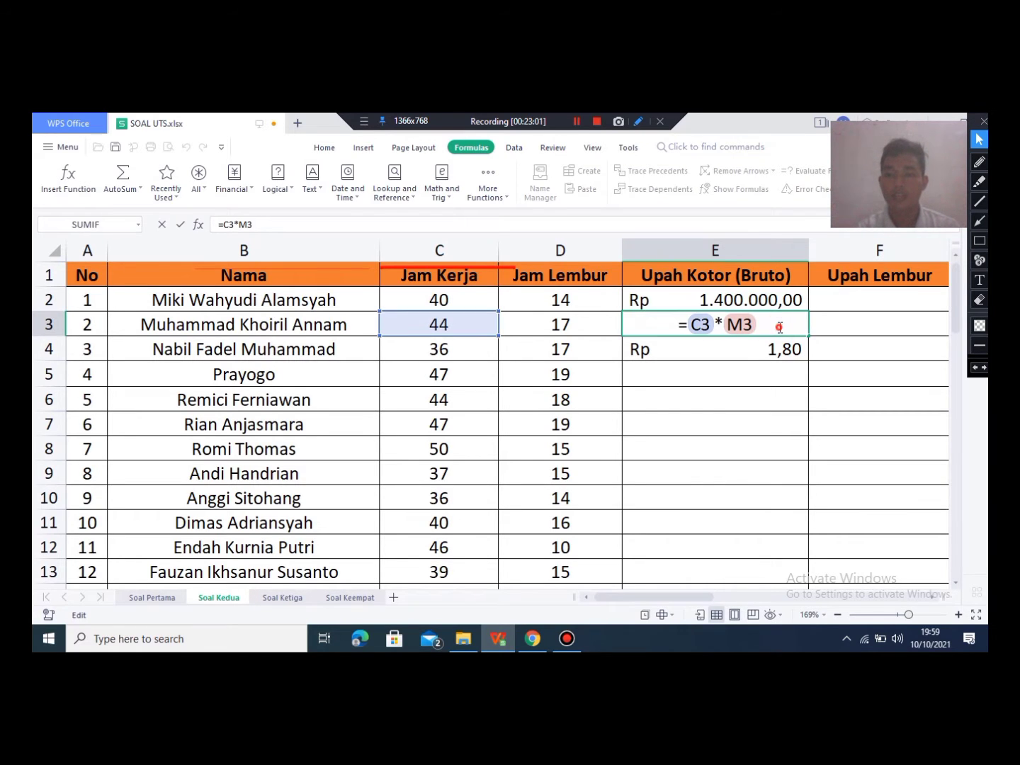
pyautogui.click(779, 348)
pyautogui.click(780, 329)
pyautogui.click(785, 371)
pyautogui.doubleClick(786, 357)
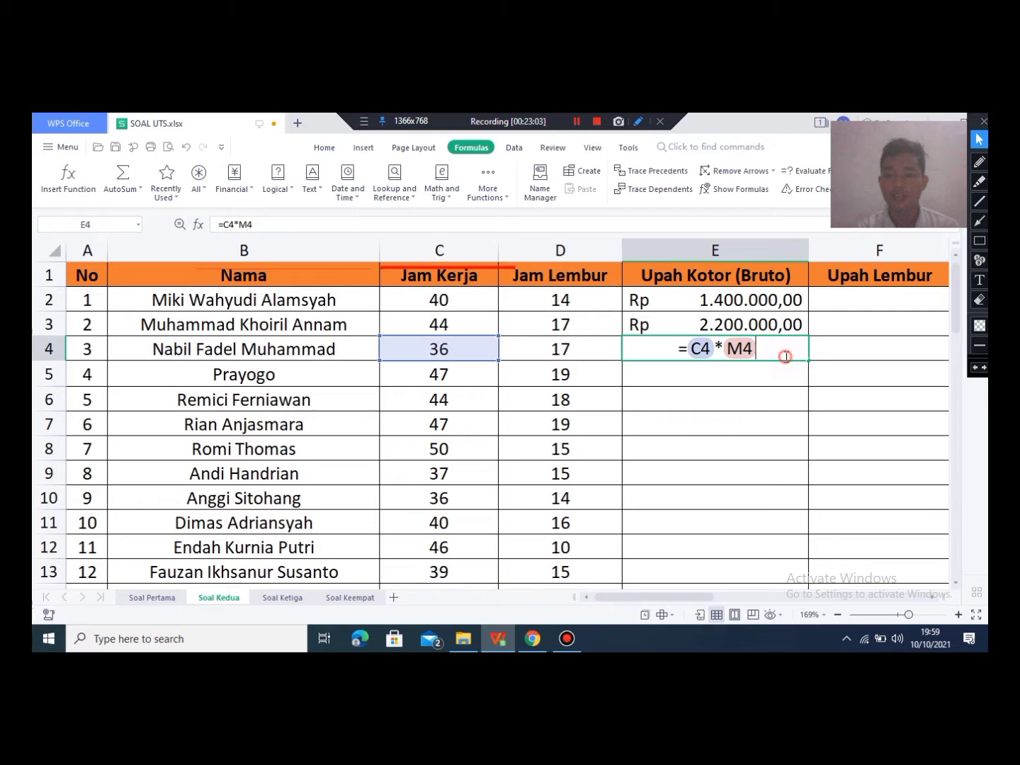
pyautogui.click(779, 328)
pyautogui.doubleClick(772, 320)
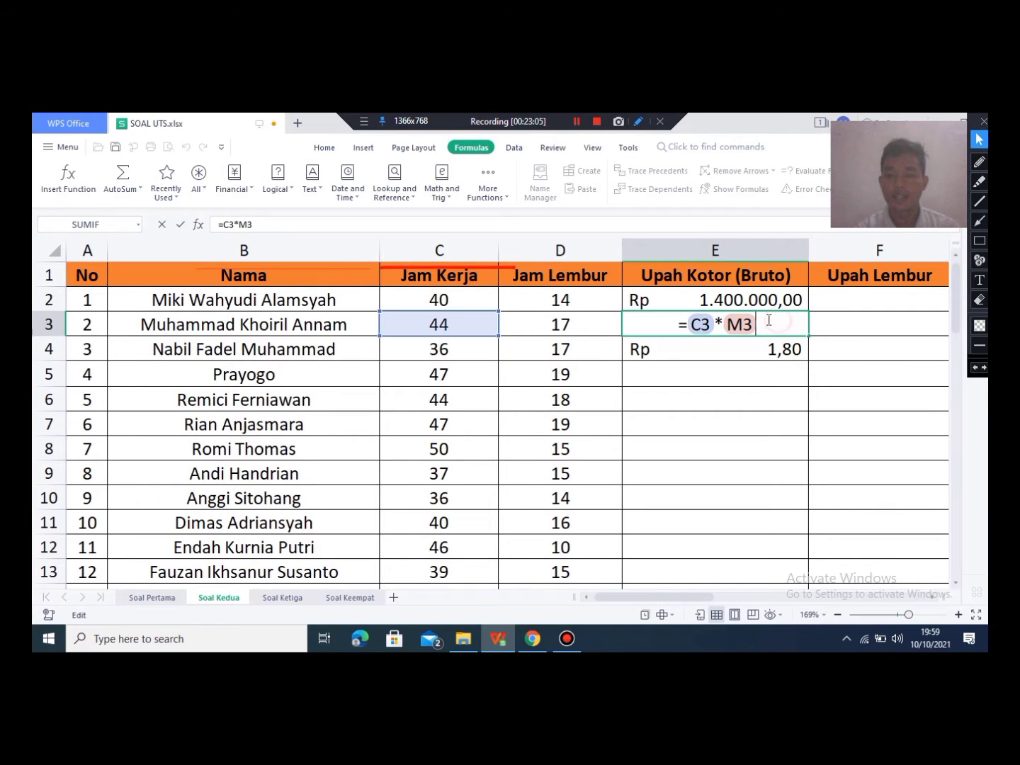
pyautogui.click(760, 348)
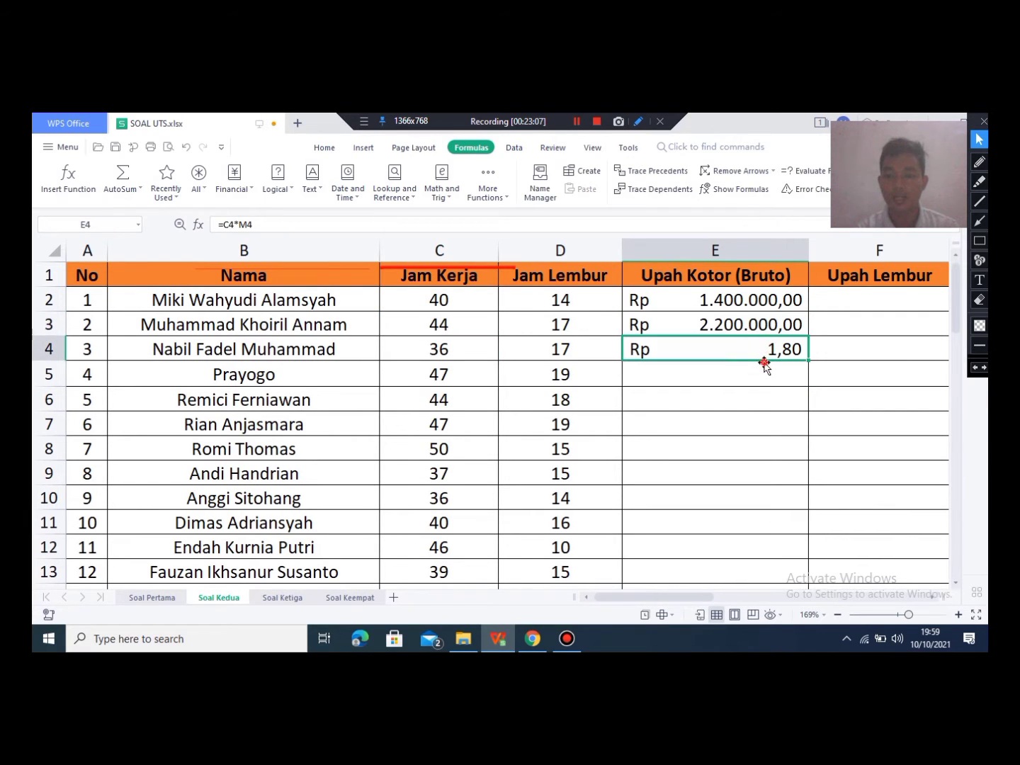
# Step: Delete the filled Upah Kotor (Bruto) values in E3 and E4
pyautogui.press('Up')
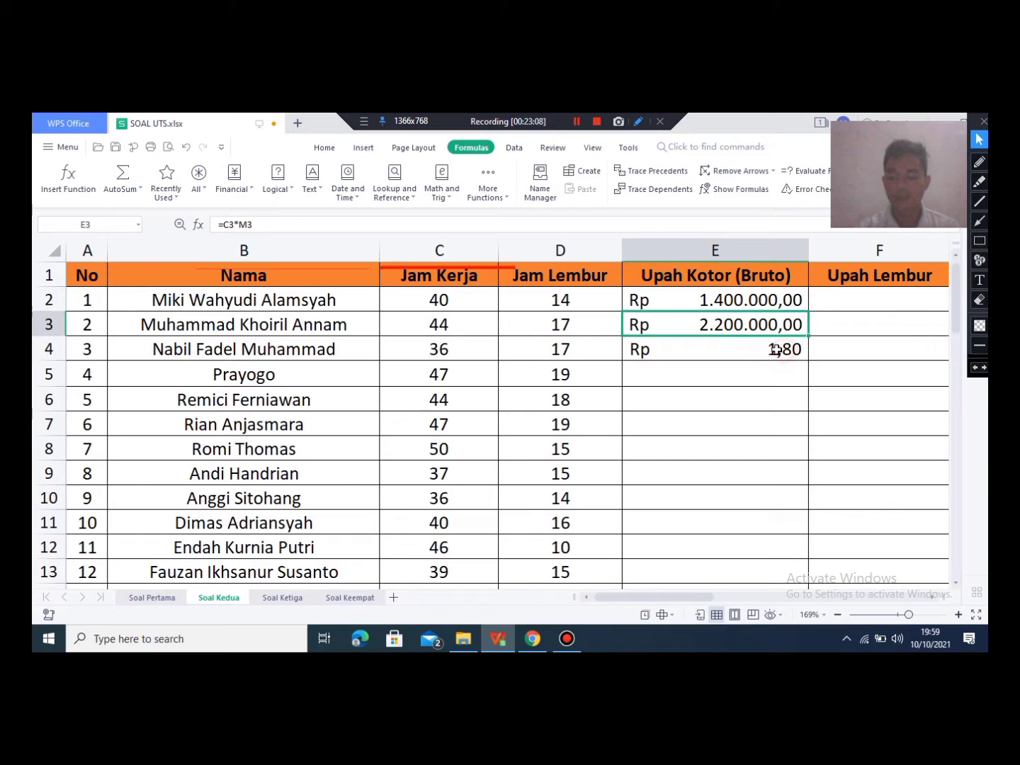
pyautogui.press('Delete')
pyautogui.click(776, 348)
pyautogui.press('Down')
pyautogui.click(777, 348)
pyautogui.press('BackSpace')
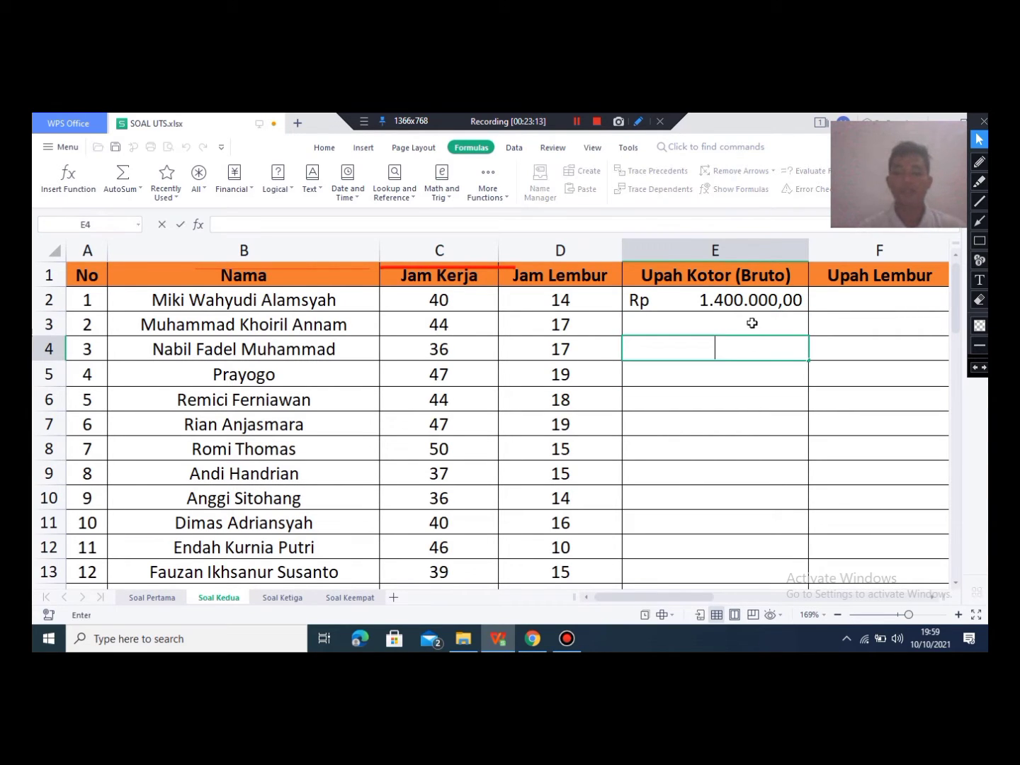
# Step: Make the hourly wage reference in E2 absolute as =C2*$M$2 and fill the formula down through E5
pyautogui.click(730, 294)
pyautogui.doubleClick(786, 301)
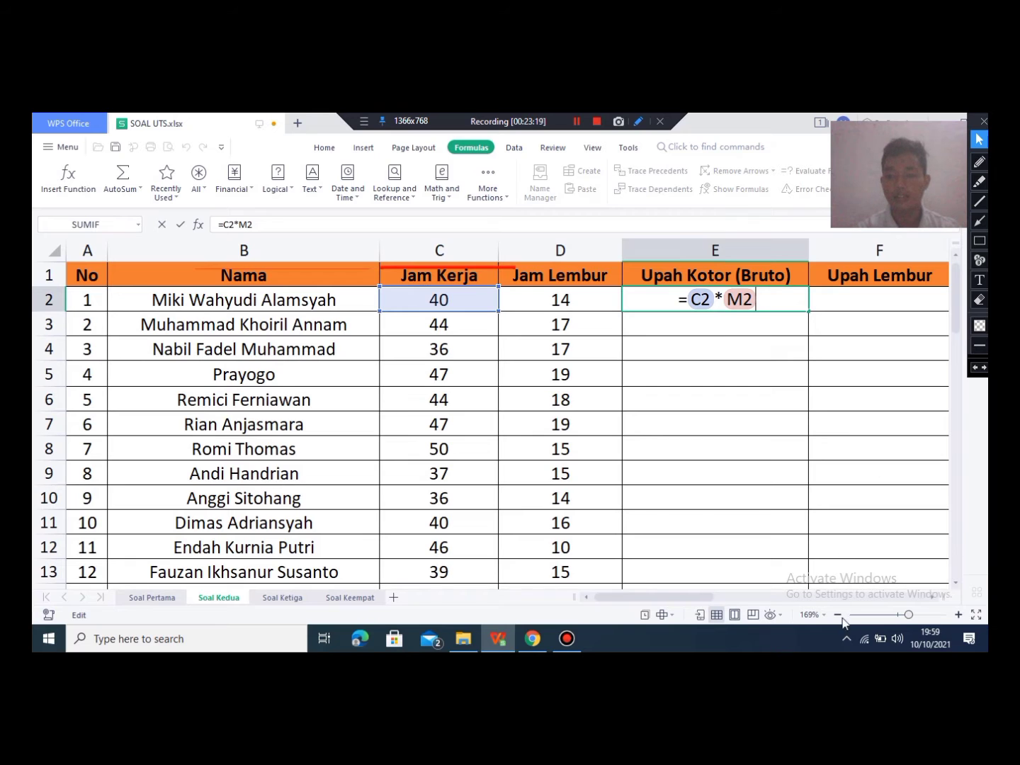
pyautogui.moveTo(701, 599); pyautogui.dragTo(822, 593)
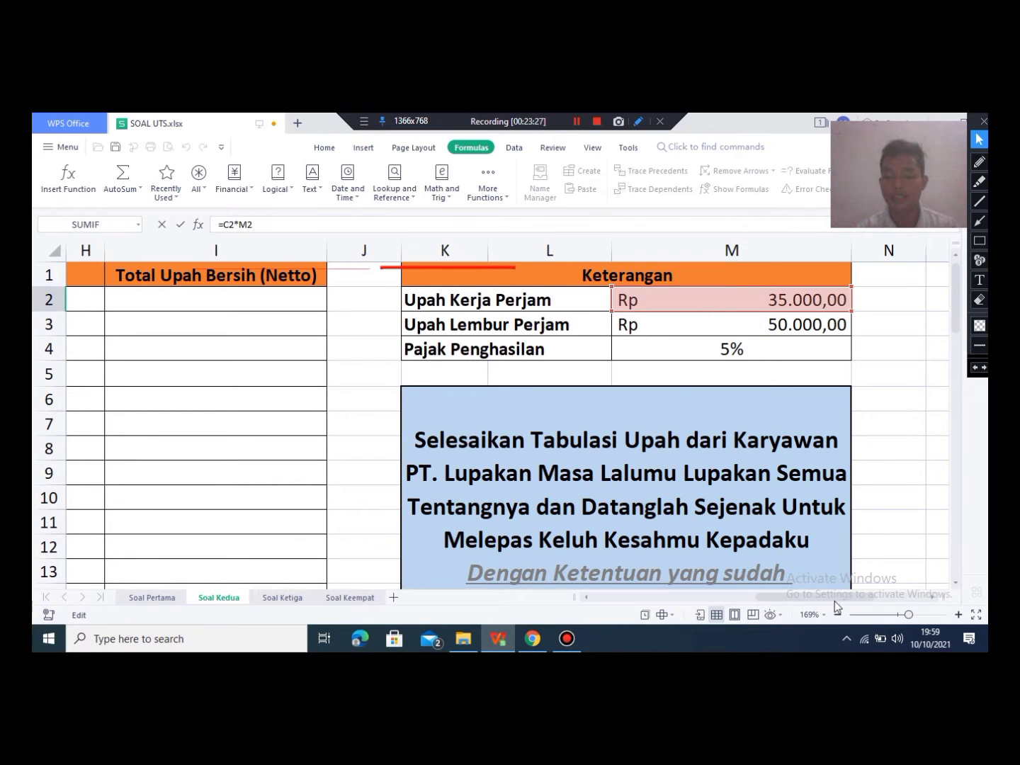
pyautogui.click(819, 588)
pyautogui.moveTo(814, 598); pyautogui.dragTo(686, 610)
pyautogui.click(531, 317)
pyautogui.click(529, 308)
pyautogui.doubleClick(529, 309)
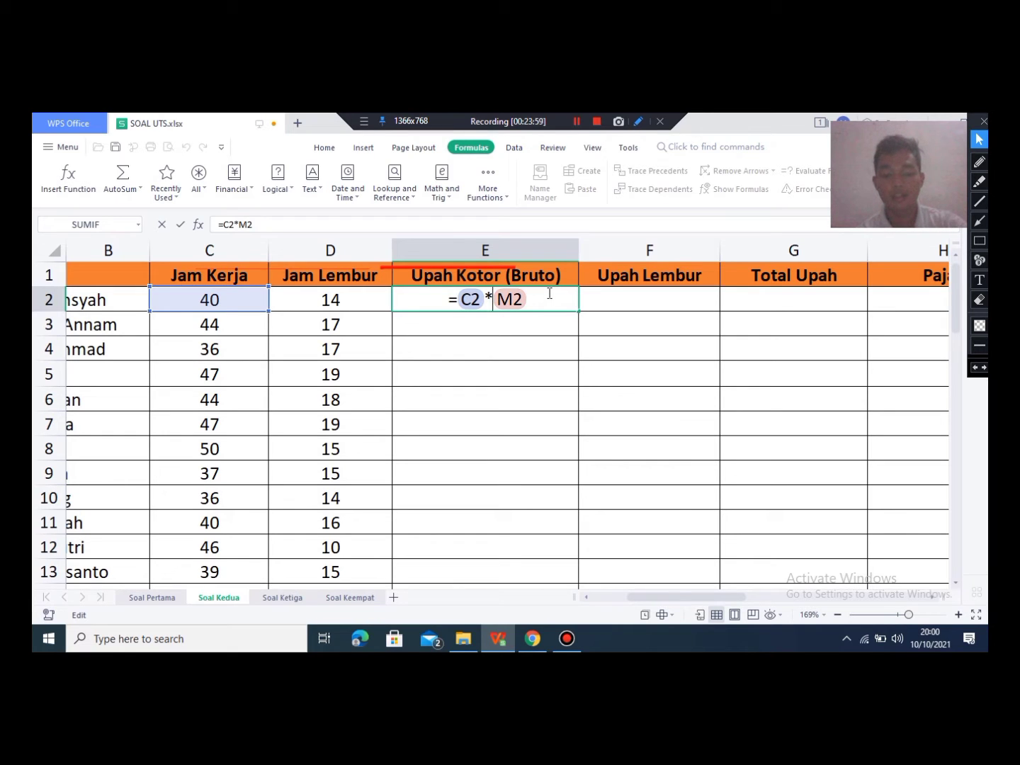
pyautogui.write('$')
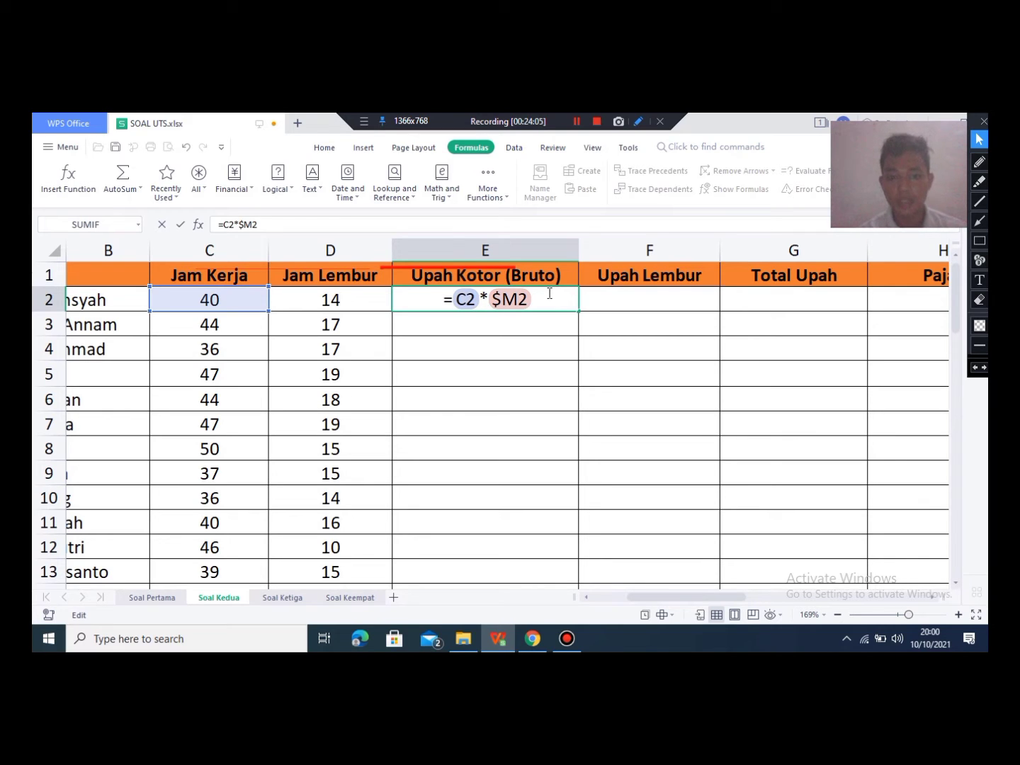
pyautogui.write('$')
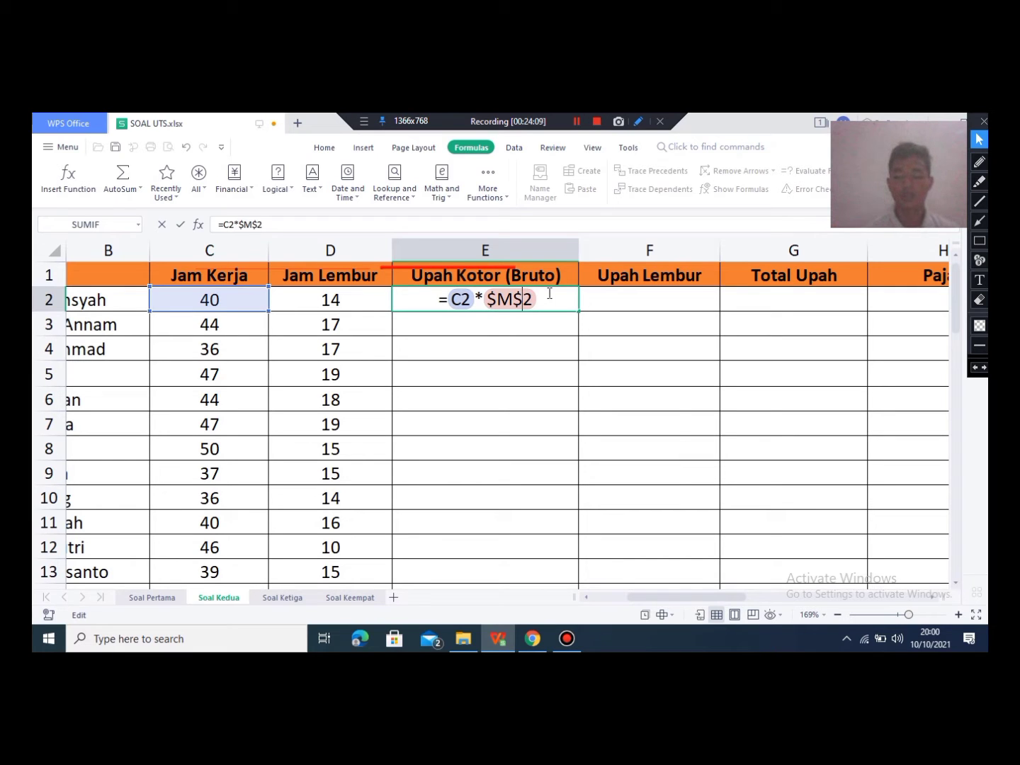
pyautogui.press('Return')
pyautogui.press('Up')
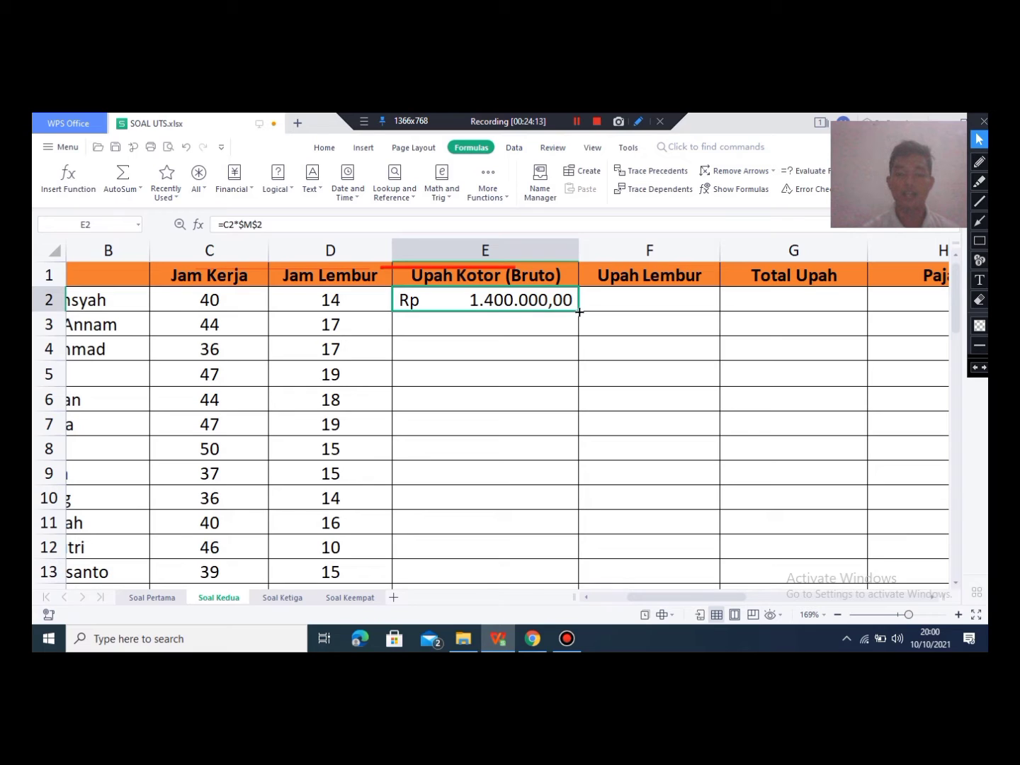
pyautogui.moveTo(580, 311); pyautogui.dragTo(553, 386)
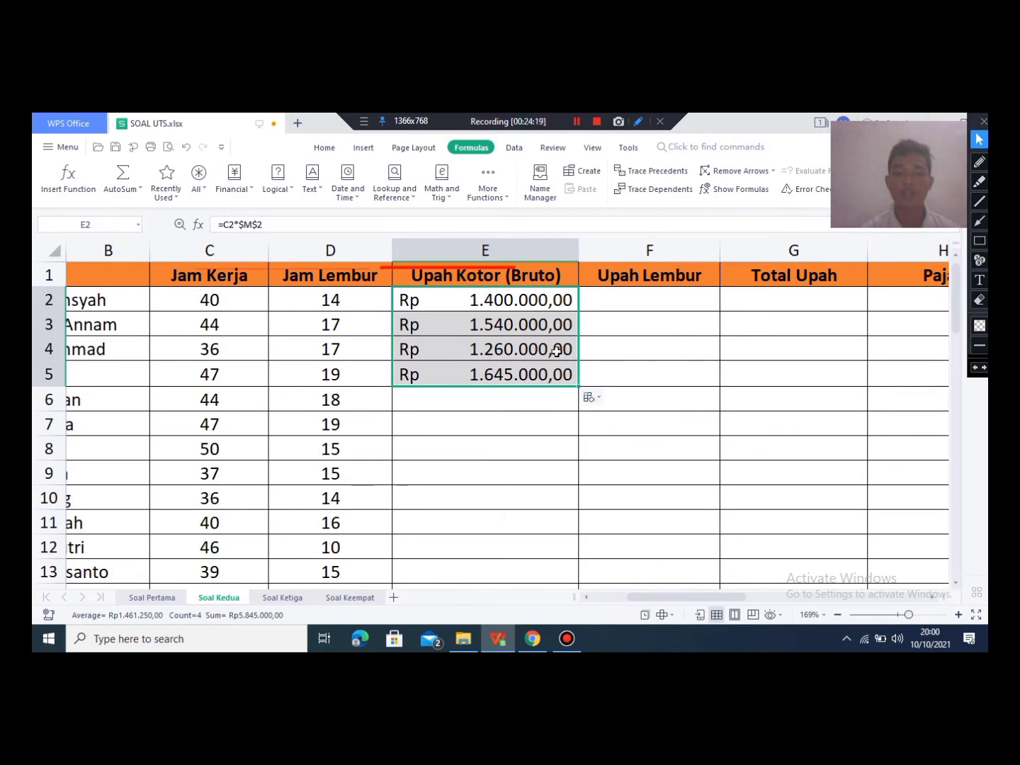
# Step: Inspect the copied gross wage formulas from E2 to E5, comparing their hours and absolute hourly wage references
pyautogui.click(532, 341)
pyautogui.click(533, 327)
pyautogui.doubleClick(534, 328)
pyautogui.click(507, 348)
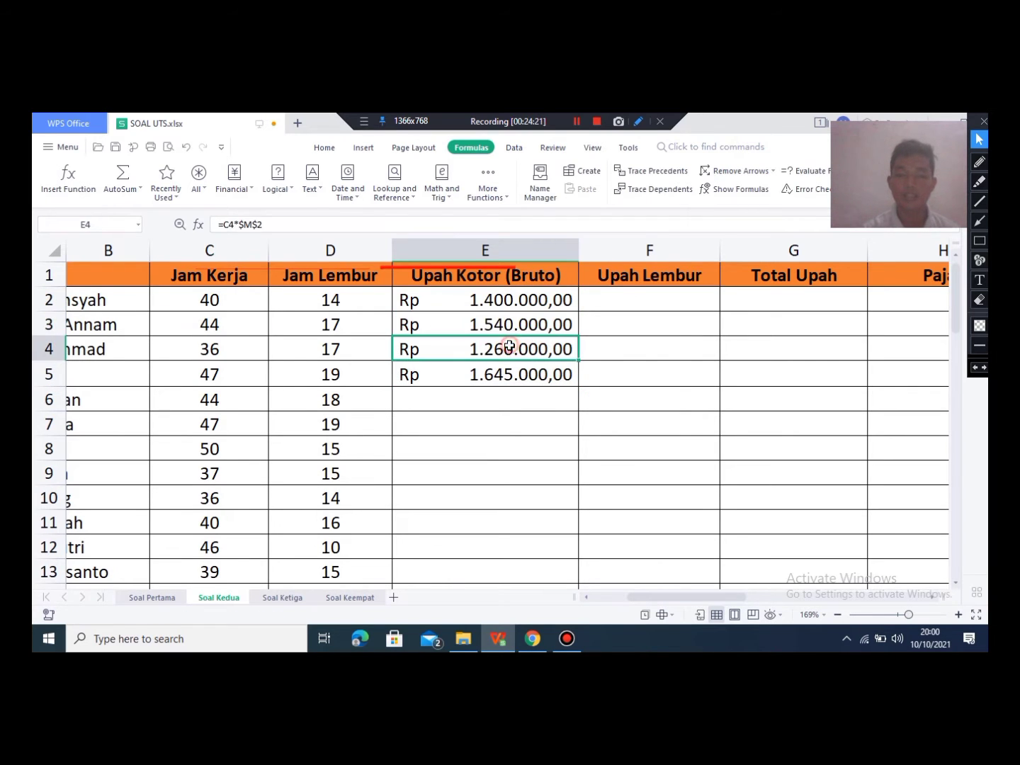
pyautogui.doubleClick(521, 301)
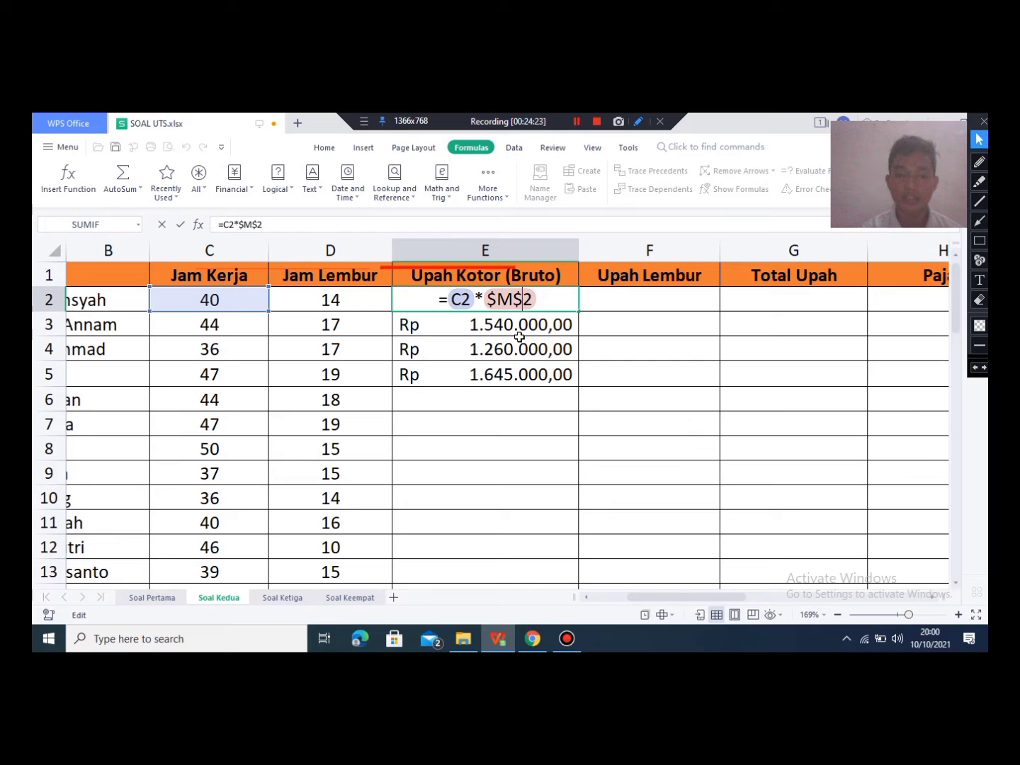
pyautogui.click(517, 324)
pyautogui.doubleClick(513, 326)
pyautogui.click(520, 350)
pyautogui.doubleClick(521, 349)
pyautogui.click(524, 372)
pyautogui.doubleClick(525, 373)
pyautogui.click(526, 350)
pyautogui.click(528, 390)
pyautogui.doubleClick(527, 373)
pyautogui.click(526, 350)
pyautogui.doubleClick(532, 347)
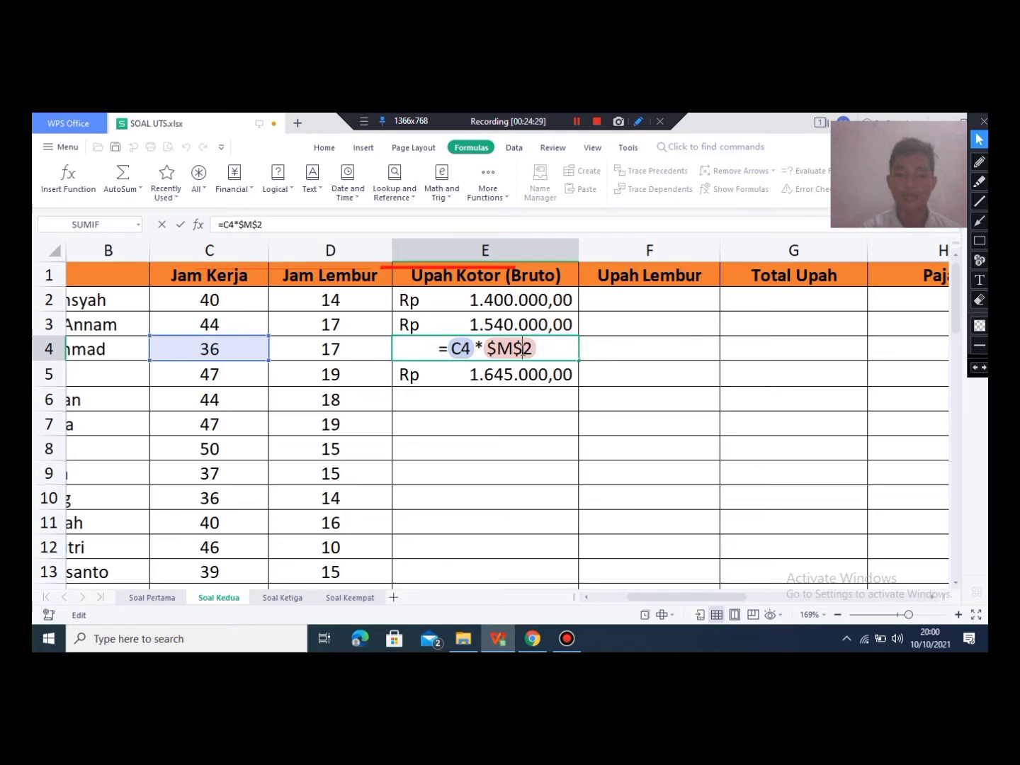
pyautogui.moveTo(489, 351); pyautogui.dragTo(570, 350)
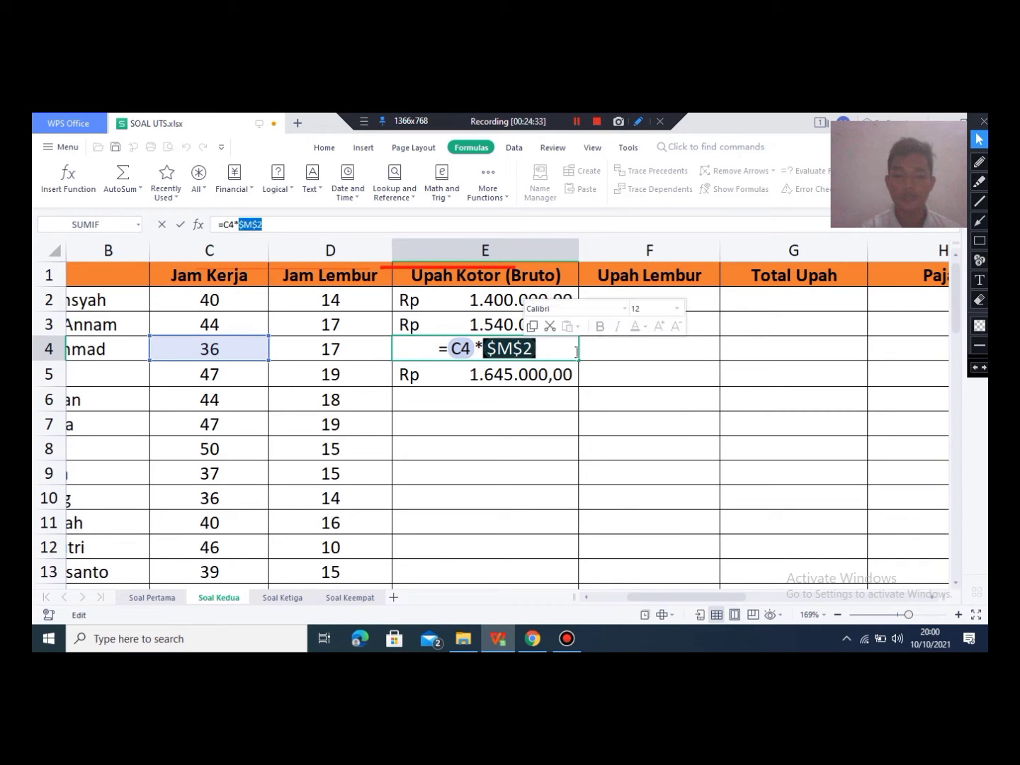
pyautogui.click(574, 353)
pyautogui.press('Return')
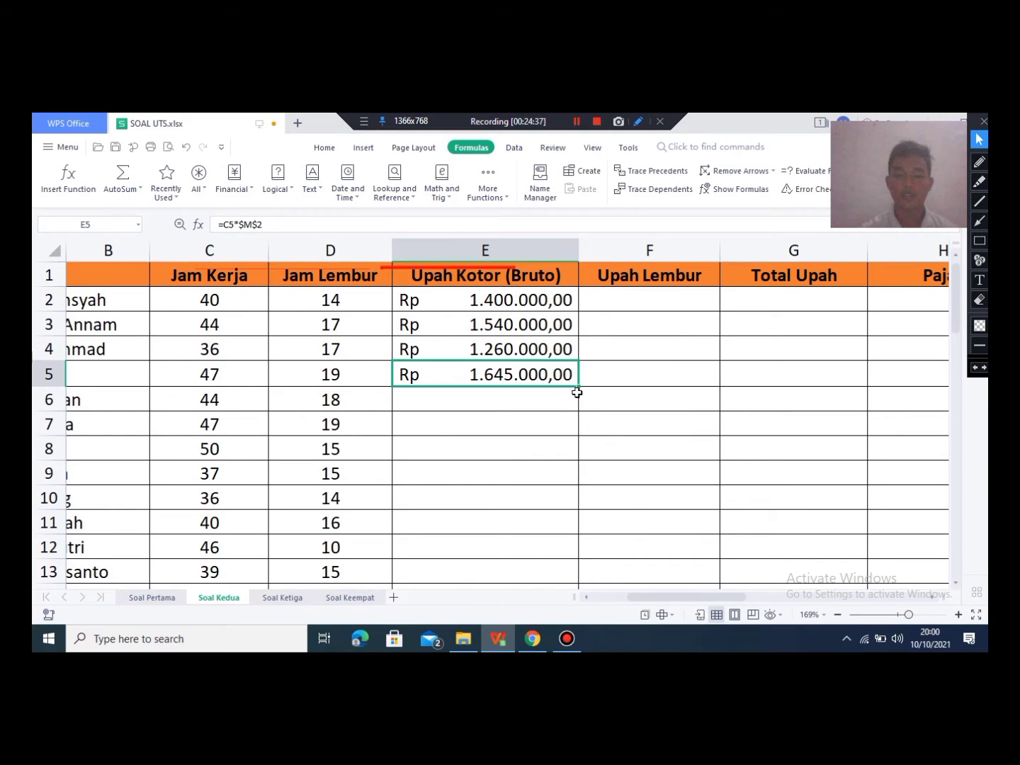
# Step: Fill E2's Upah Kotor (Bruto) formula down through E51 for all employees
pyautogui.click(560, 293)
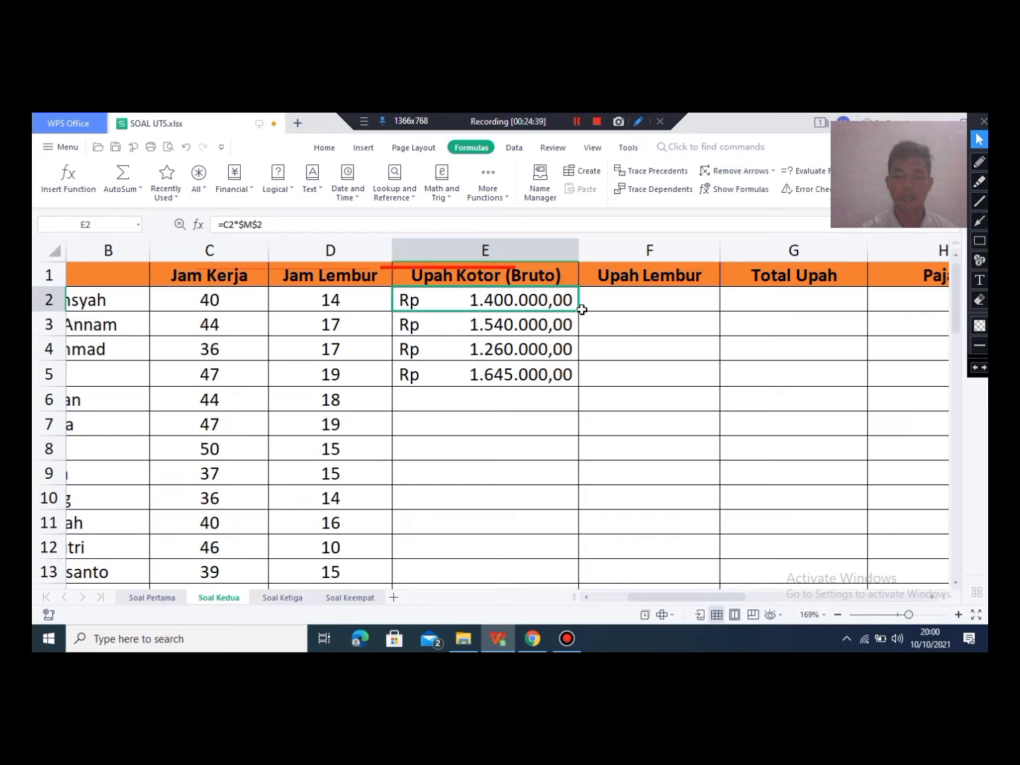
pyautogui.moveTo(579, 310); pyautogui.dragTo(580, 401)
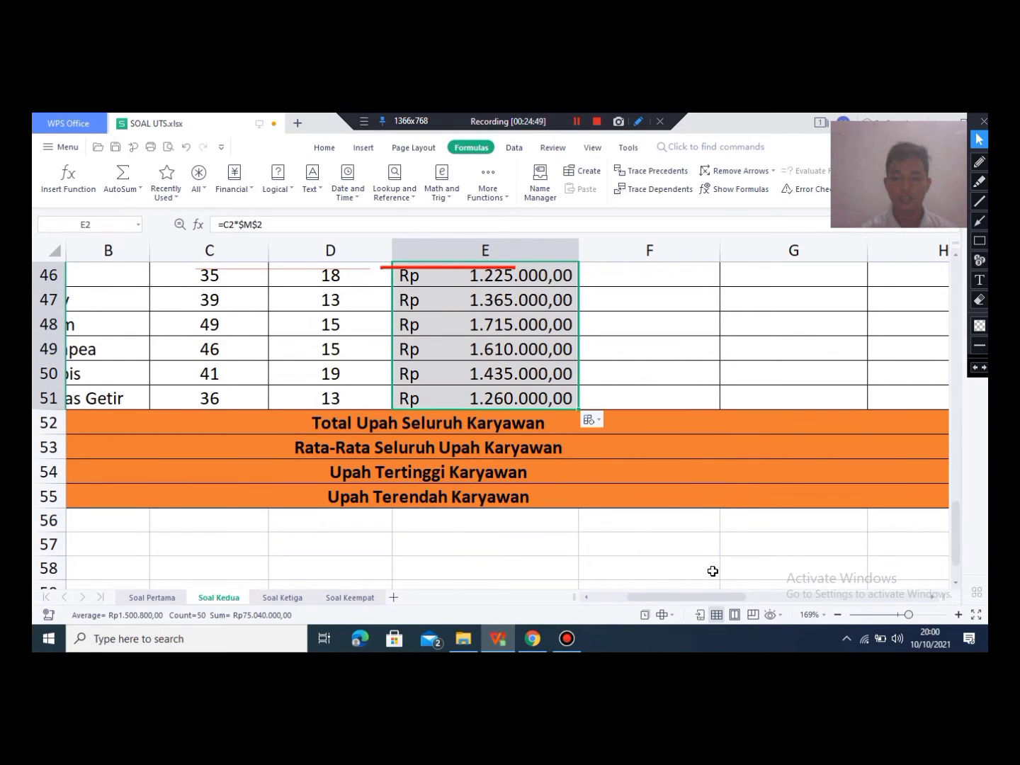
pyautogui.scroll(8, 709, 538)
pyautogui.click(979, 300)
pyautogui.moveTo(766, 280); pyautogui.dragTo(284, 264)
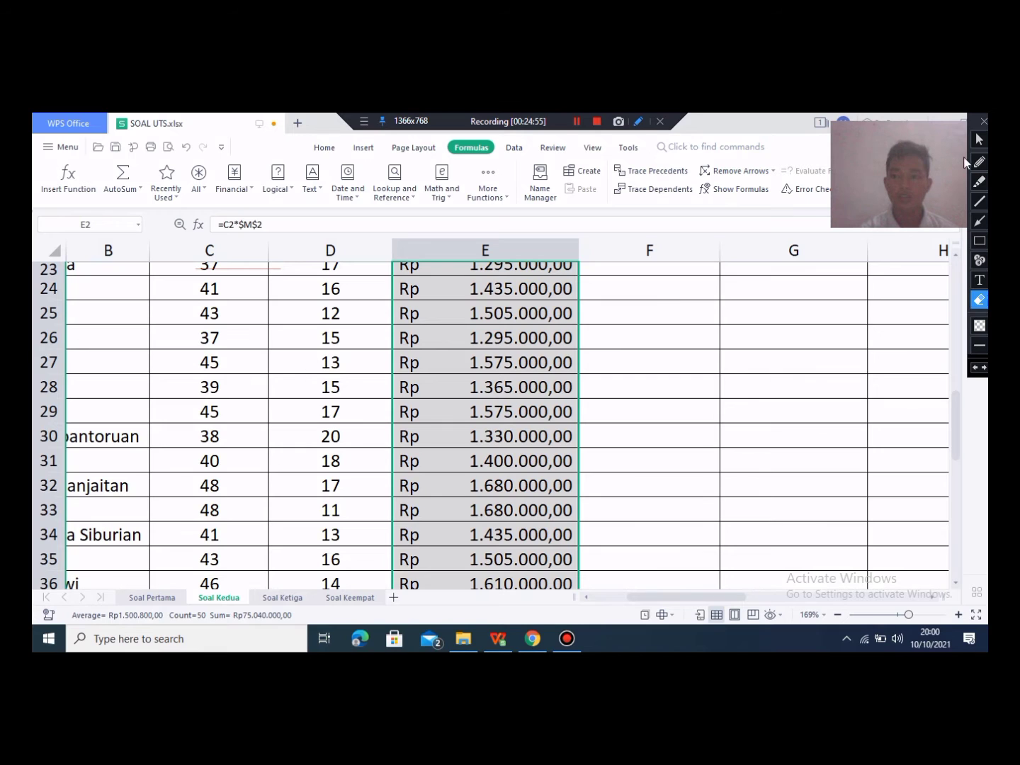
pyautogui.click(979, 139)
pyautogui.scroll(3, 647, 553)
pyautogui.scroll(5, 657, 502)
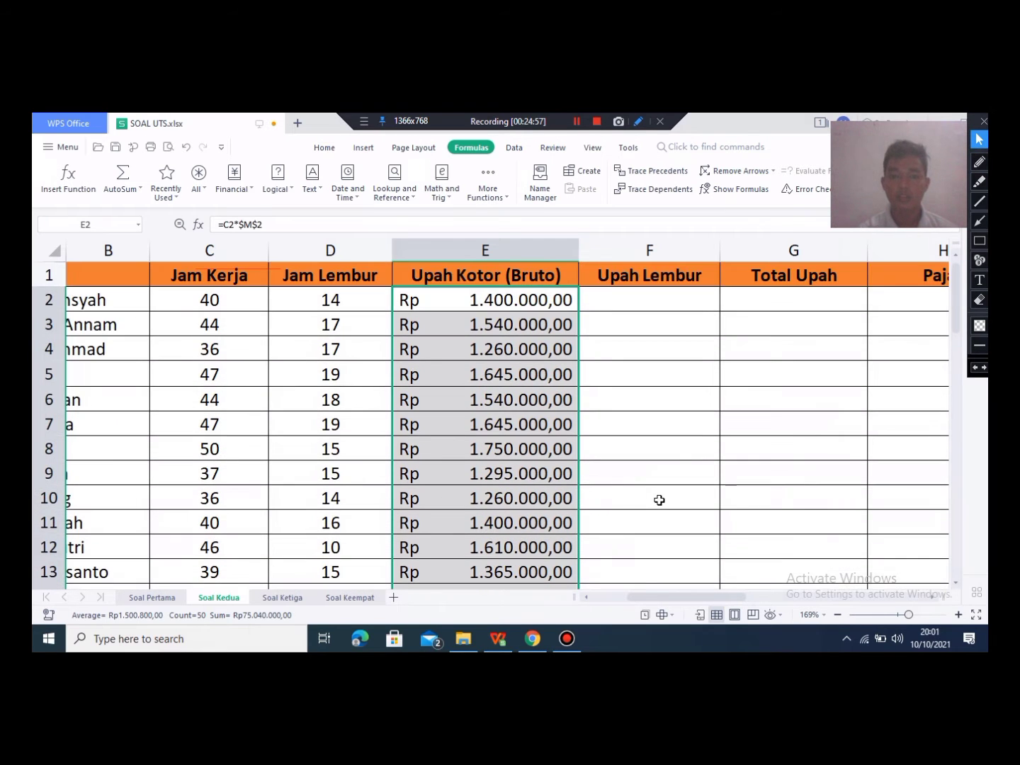
# Step: Calculate the first employee's Upah Lembur in F2 from overtime hours and the hourly overtime rate with =D2*M3
pyautogui.click(603, 296)
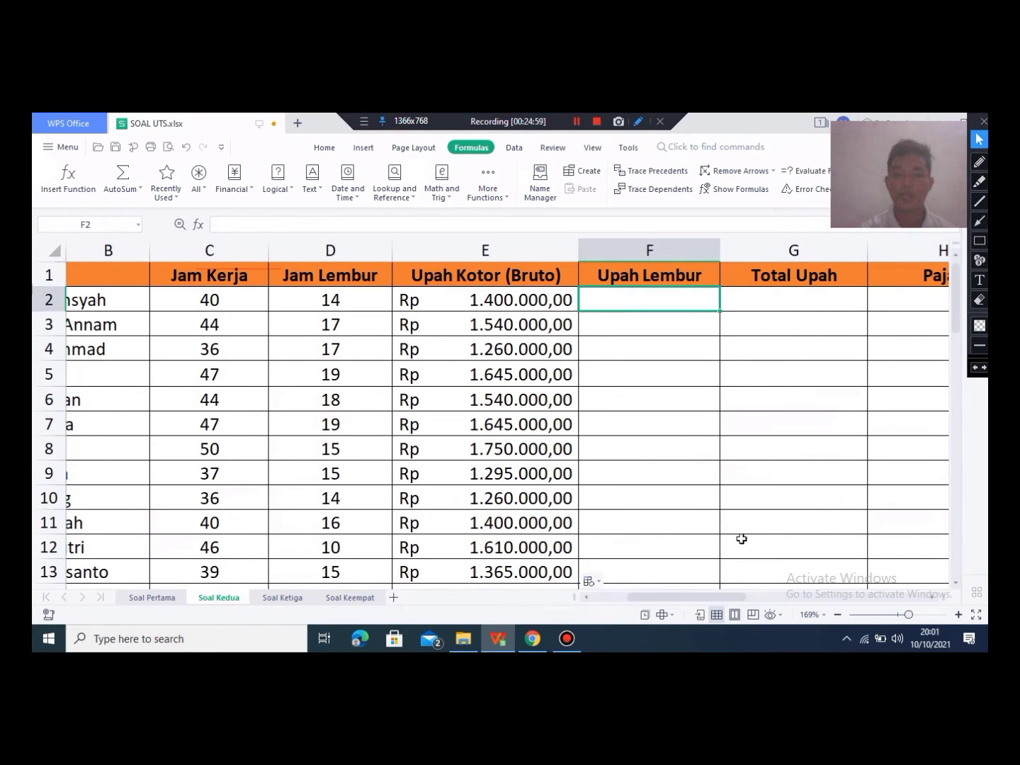
pyautogui.click(325, 306)
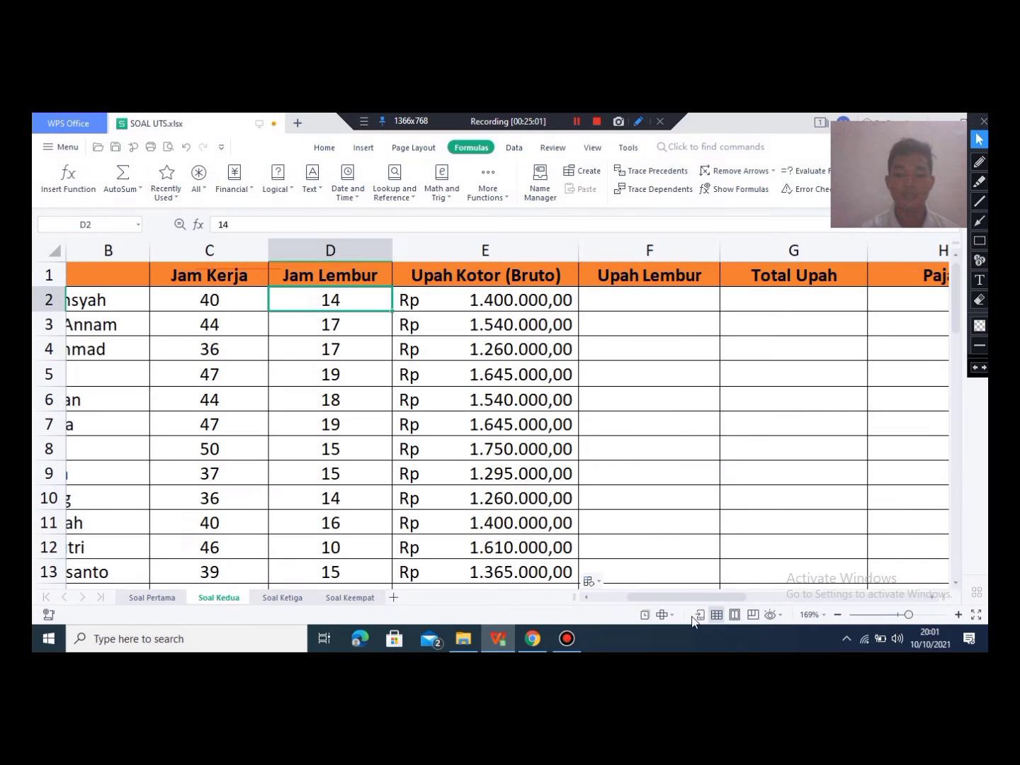
pyautogui.moveTo(732, 594); pyautogui.dragTo(854, 598)
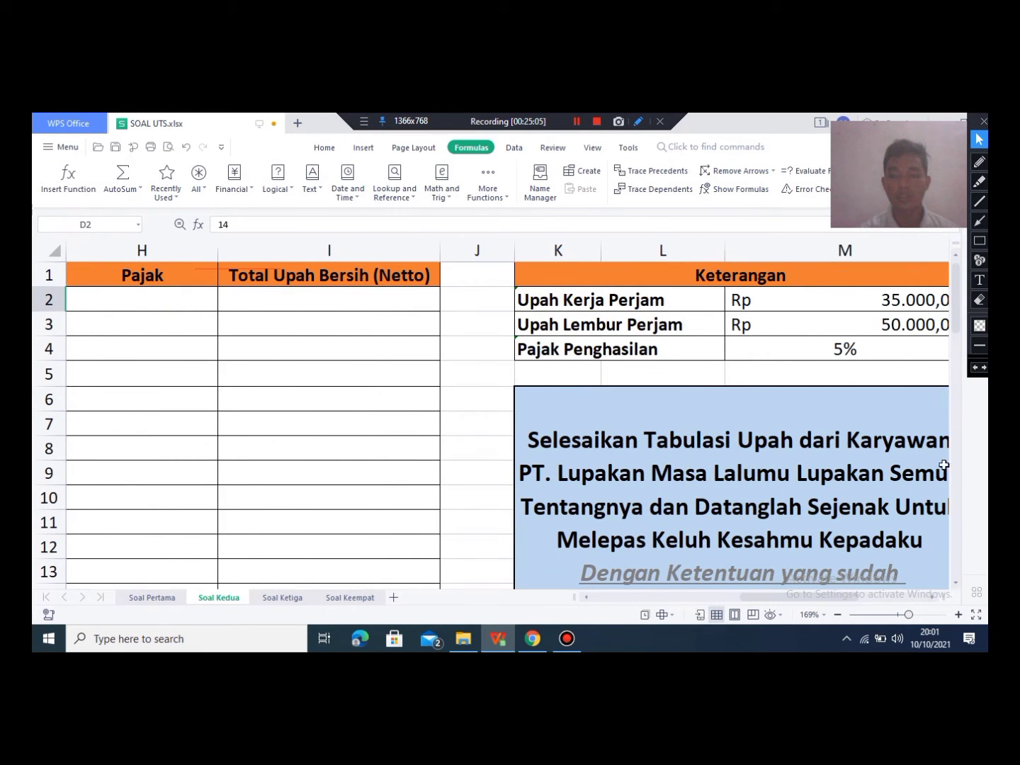
pyautogui.moveTo(841, 599); pyautogui.dragTo(730, 599)
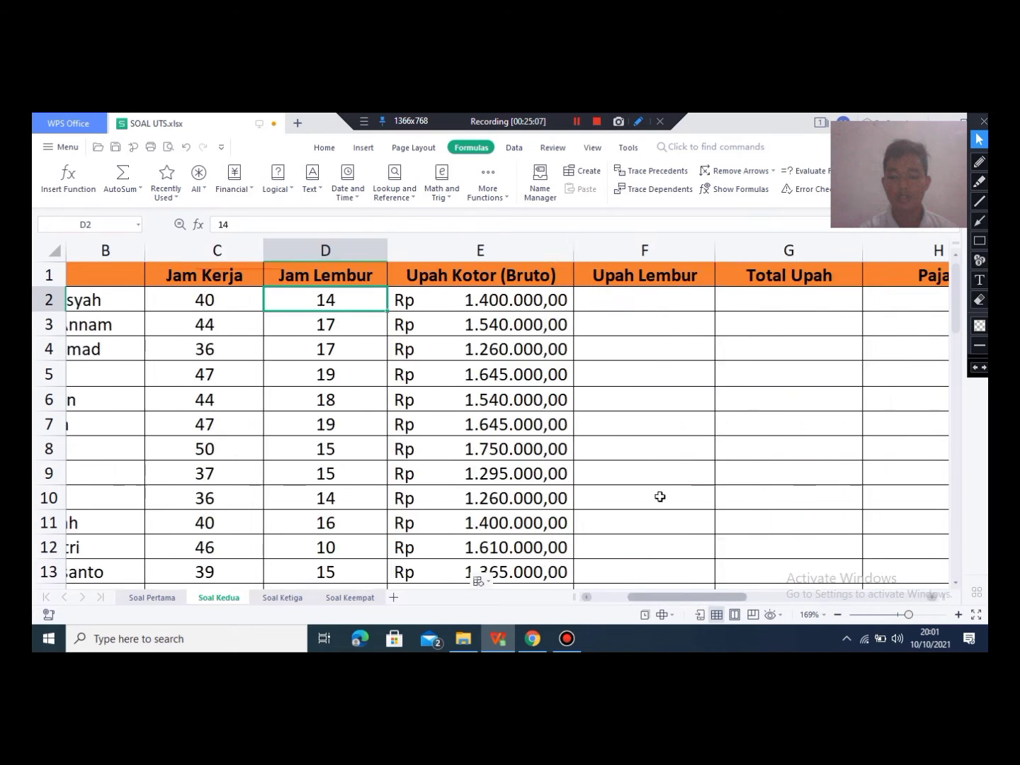
pyautogui.hscroll(-3, 660, 496)
pyautogui.click(881, 298)
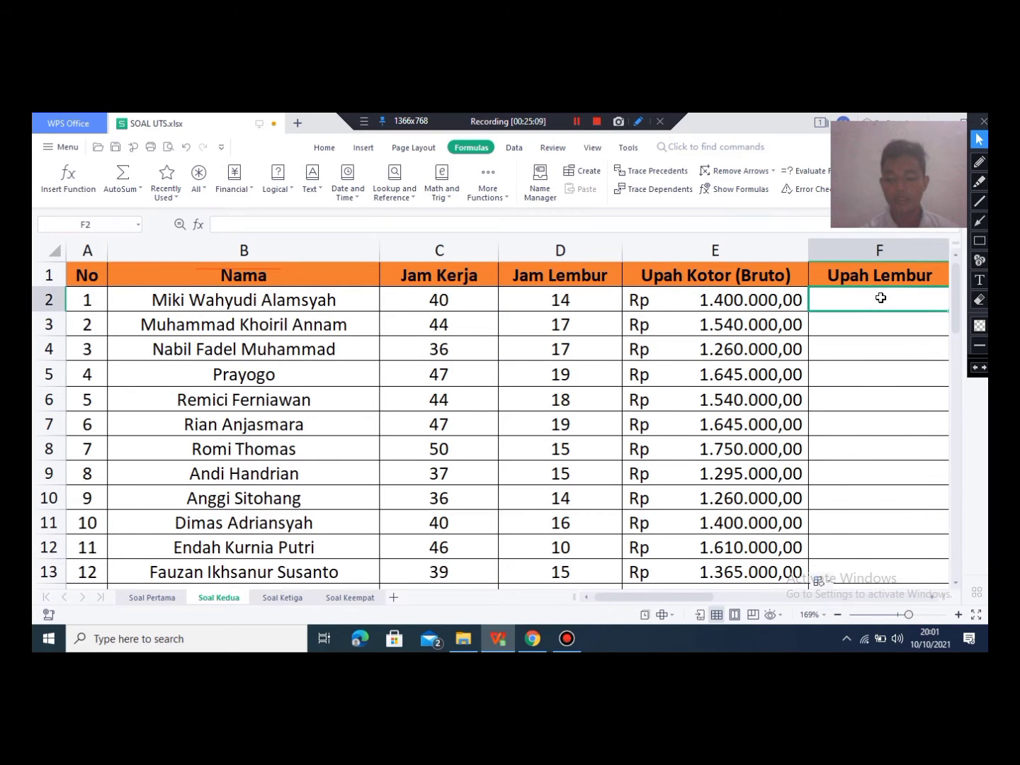
pyautogui.write('=')
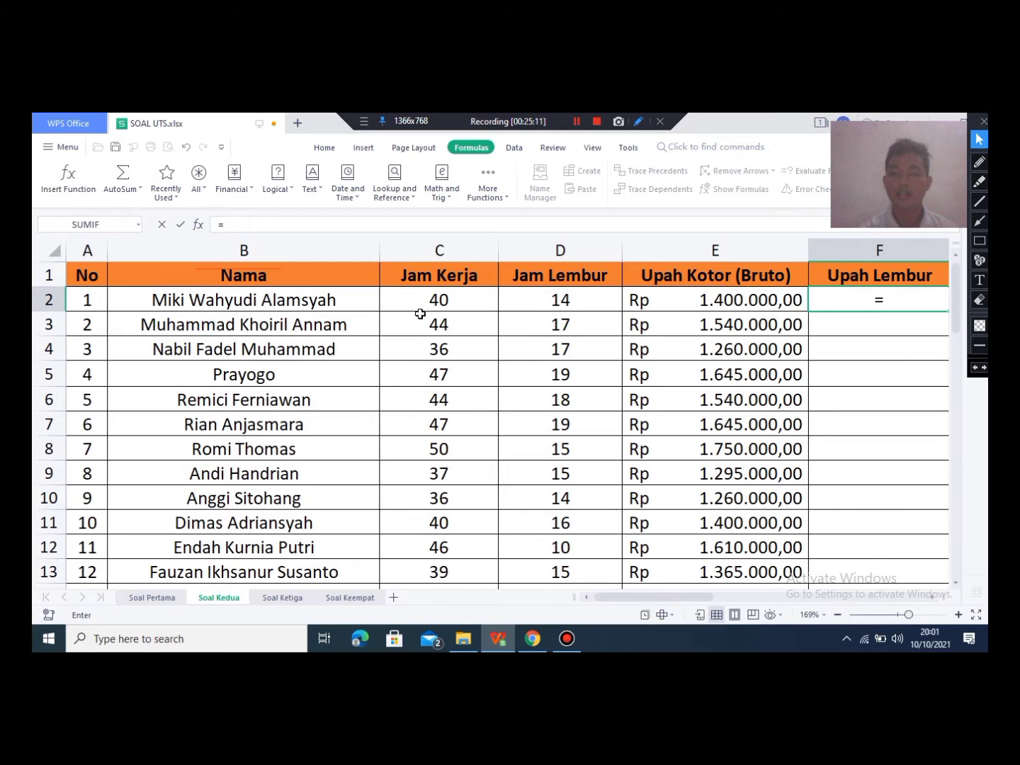
pyautogui.click(543, 300)
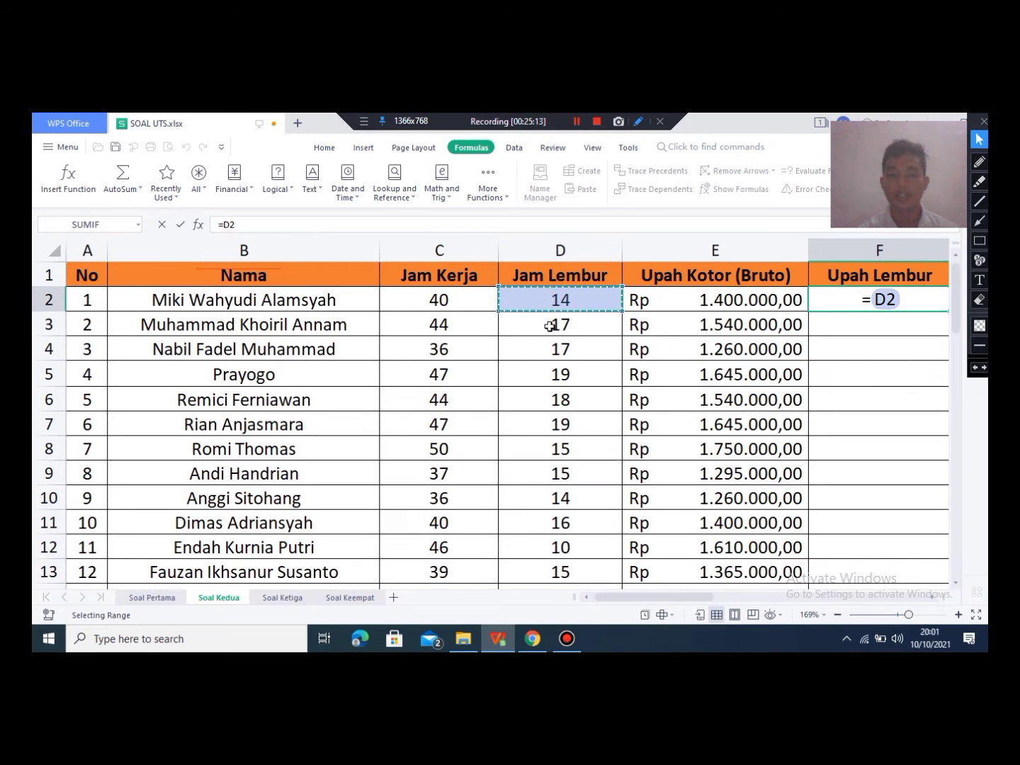
pyautogui.click(550, 280)
pyautogui.click(551, 298)
pyautogui.write('*')
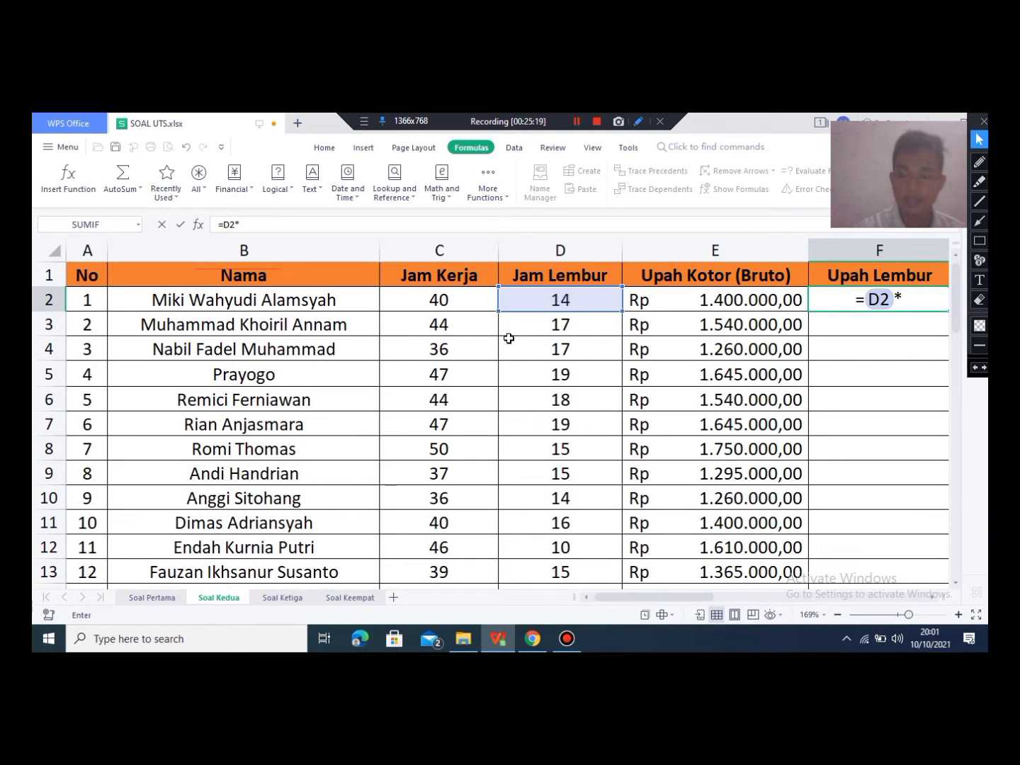
pyautogui.moveTo(692, 599); pyautogui.dragTo(871, 592)
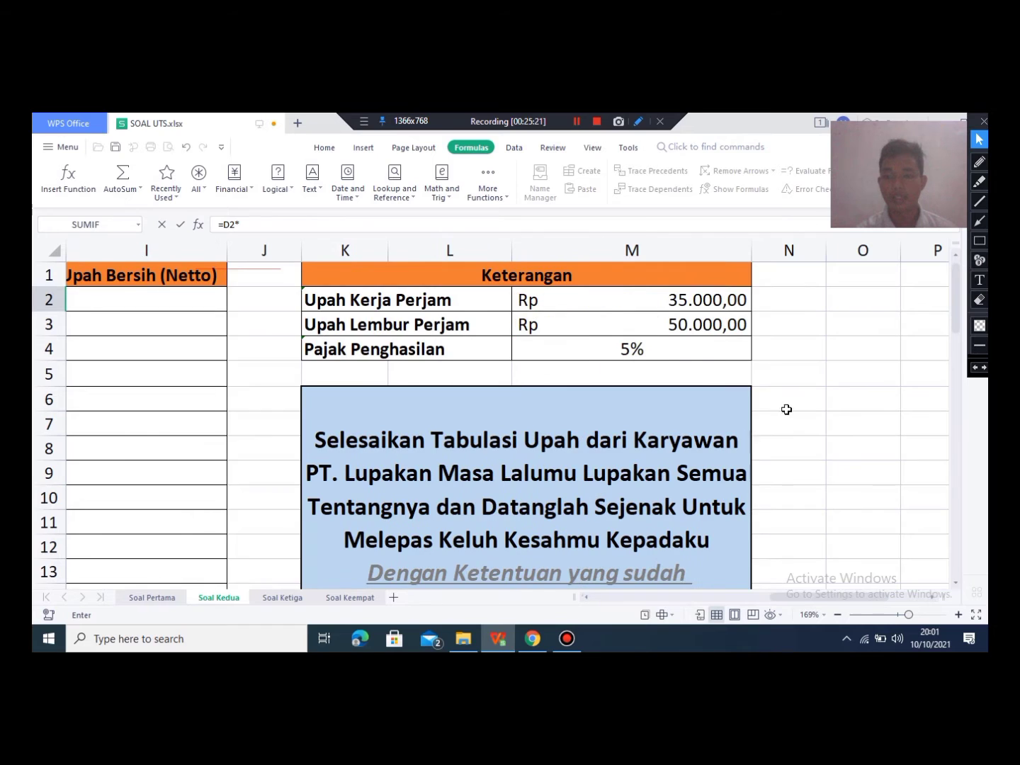
pyautogui.click(649, 329)
pyautogui.moveTo(822, 596); pyautogui.dragTo(729, 616)
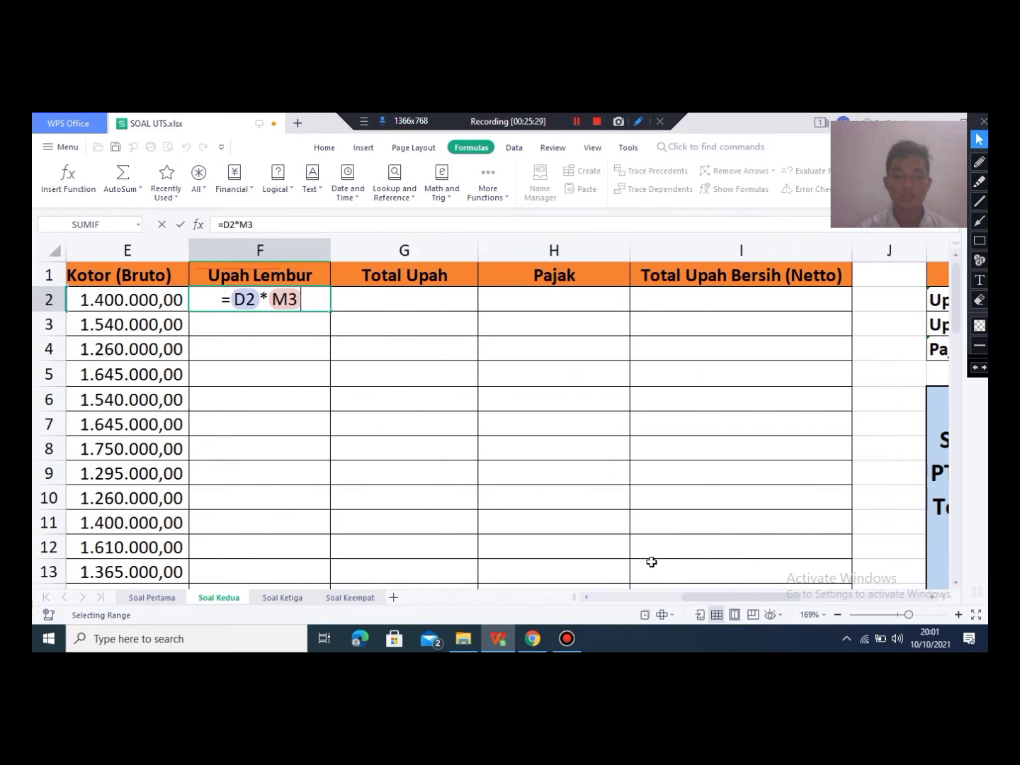
pyautogui.press('Return')
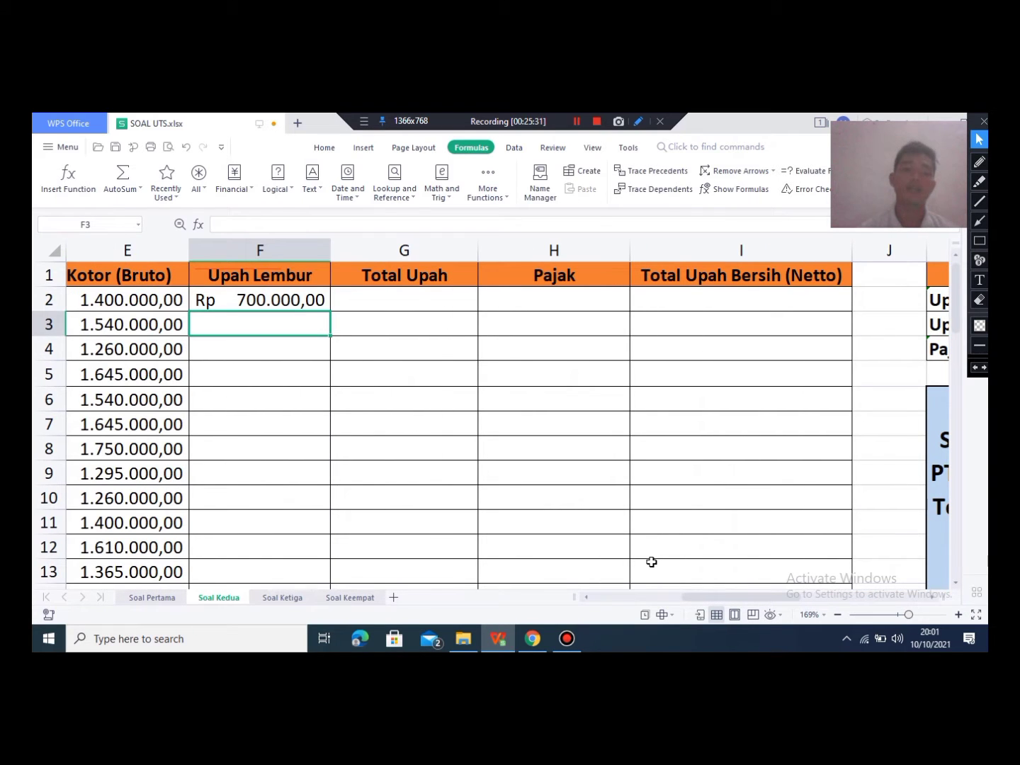
# Step: Make the overtime rate reference in F2 absolute so the formula reads =D2*$M$3
pyautogui.click(289, 297)
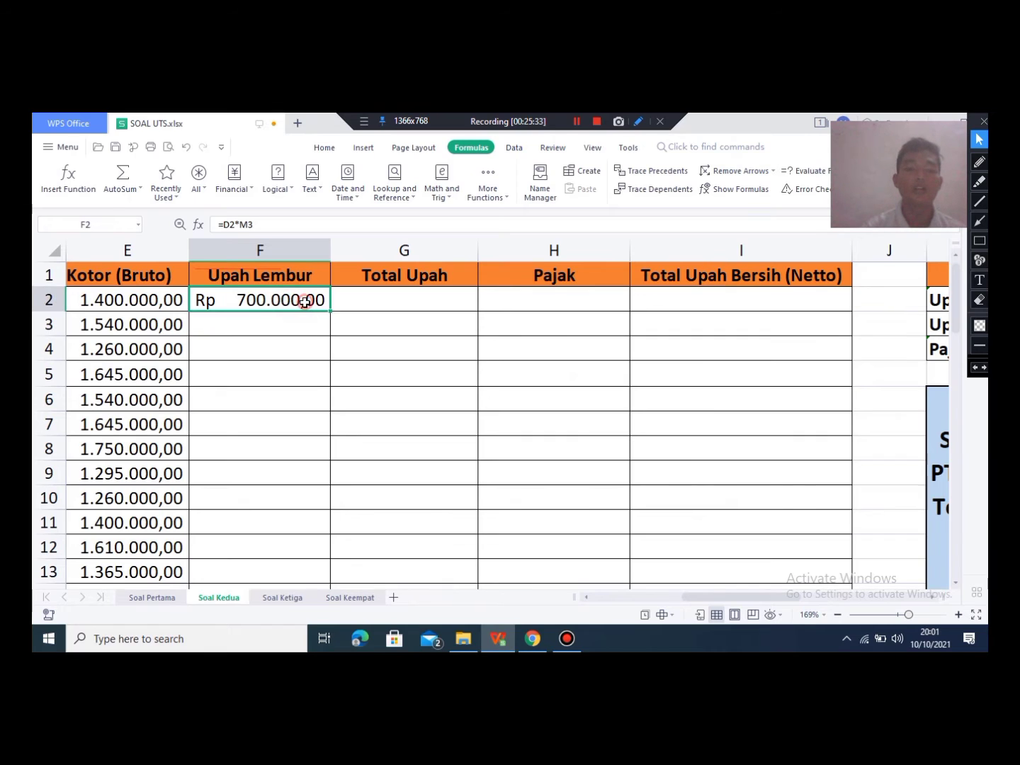
pyautogui.doubleClick(304, 304)
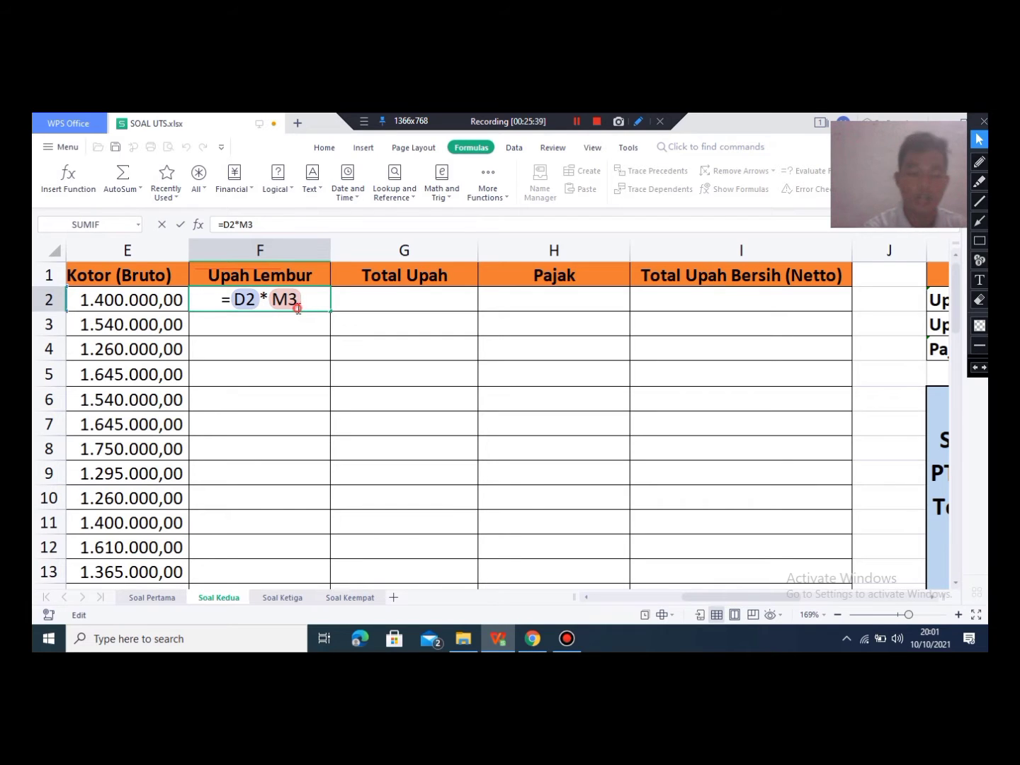
pyautogui.press('F4')
pyautogui.press('F4')
pyautogui.press('F4')
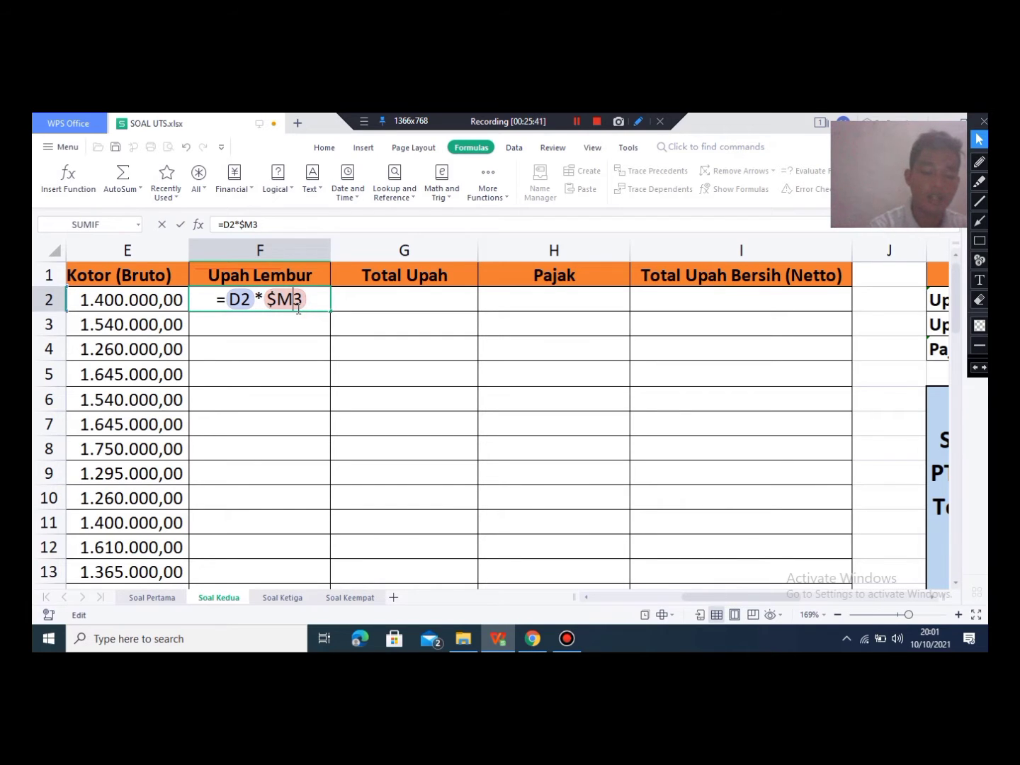
pyautogui.write('$')
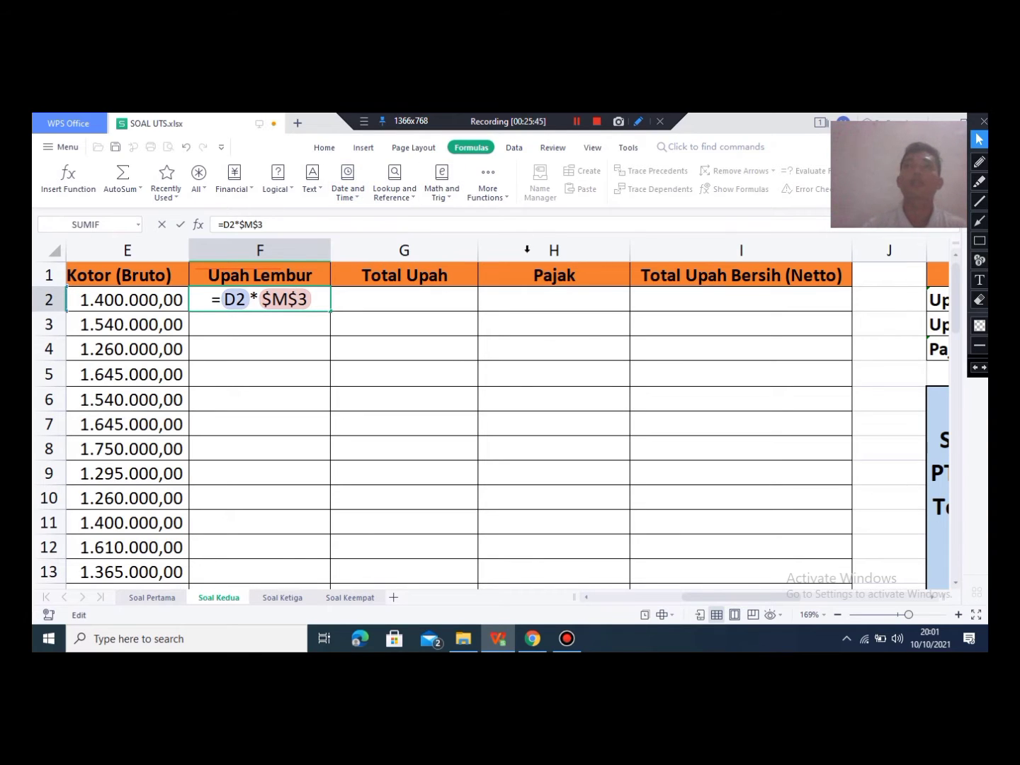
pyautogui.click(260, 299)
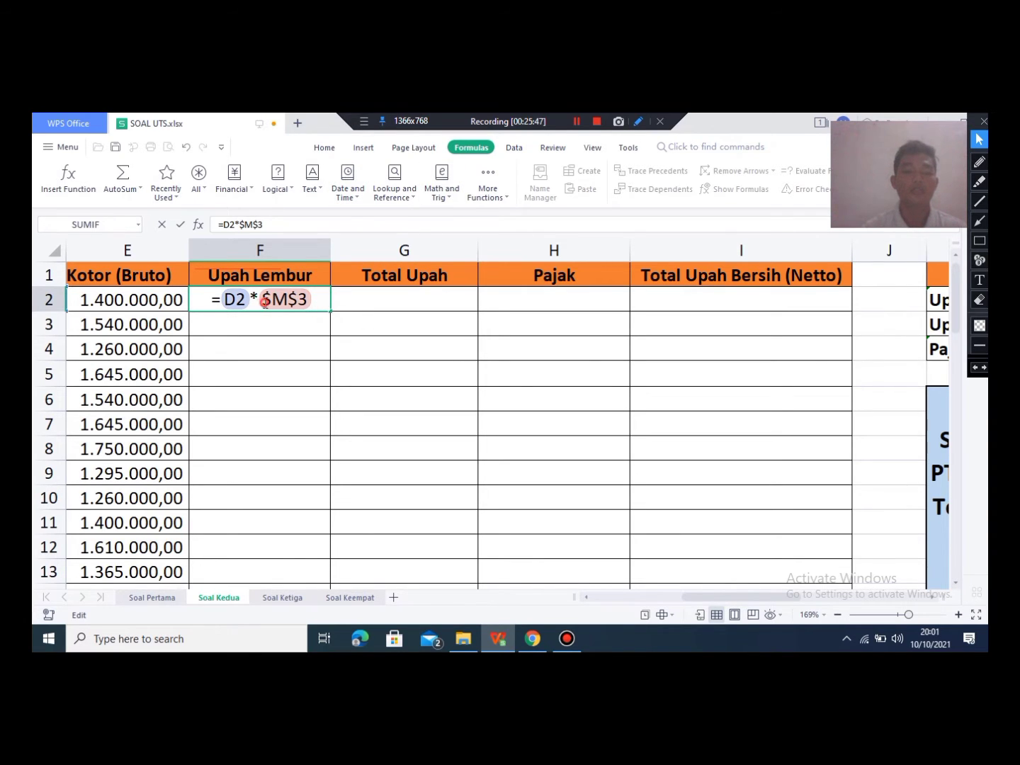
pyautogui.click(264, 326)
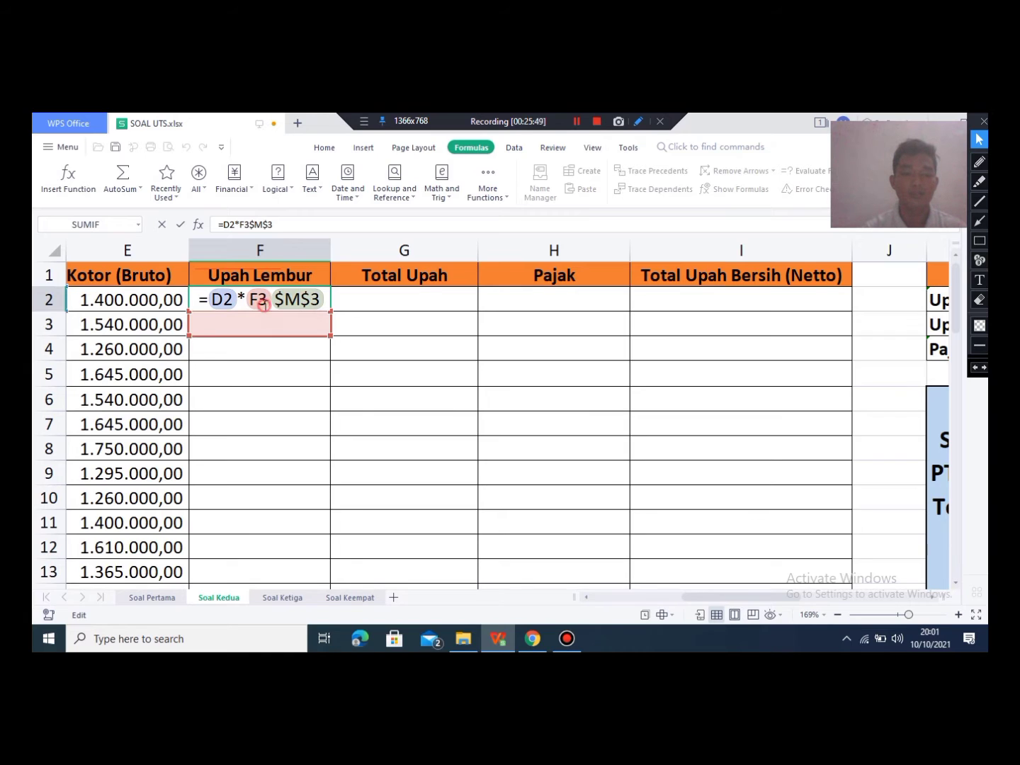
pyautogui.press('BackSpace')
pyautogui.press('BackSpace')
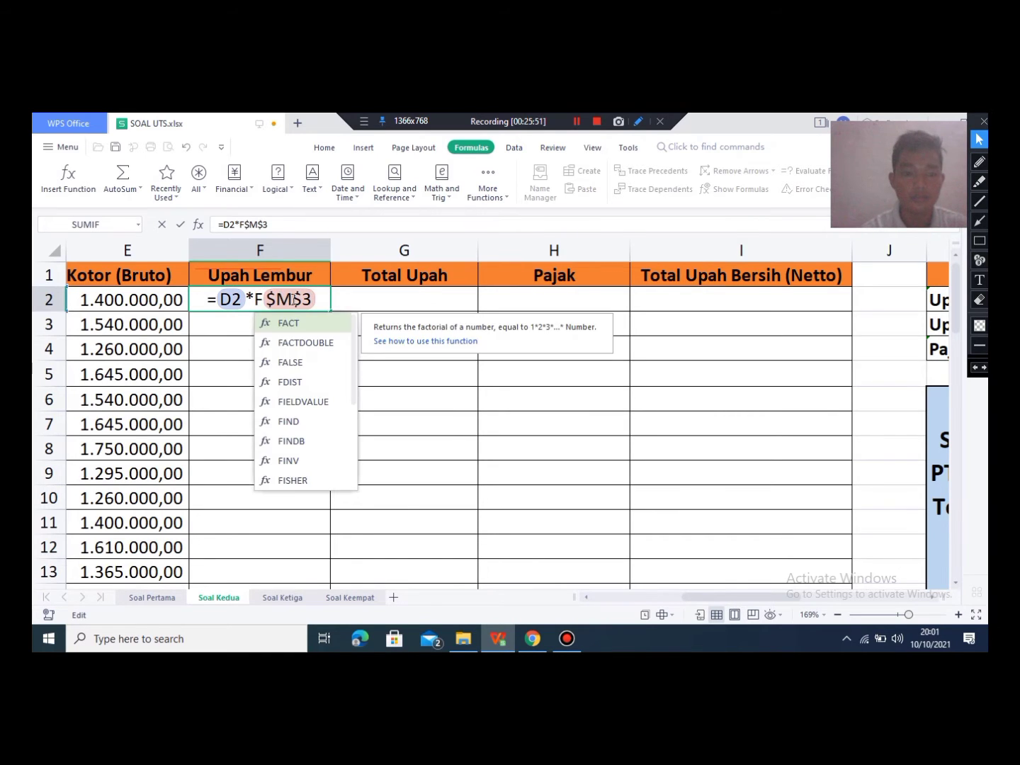
pyautogui.press('Return')
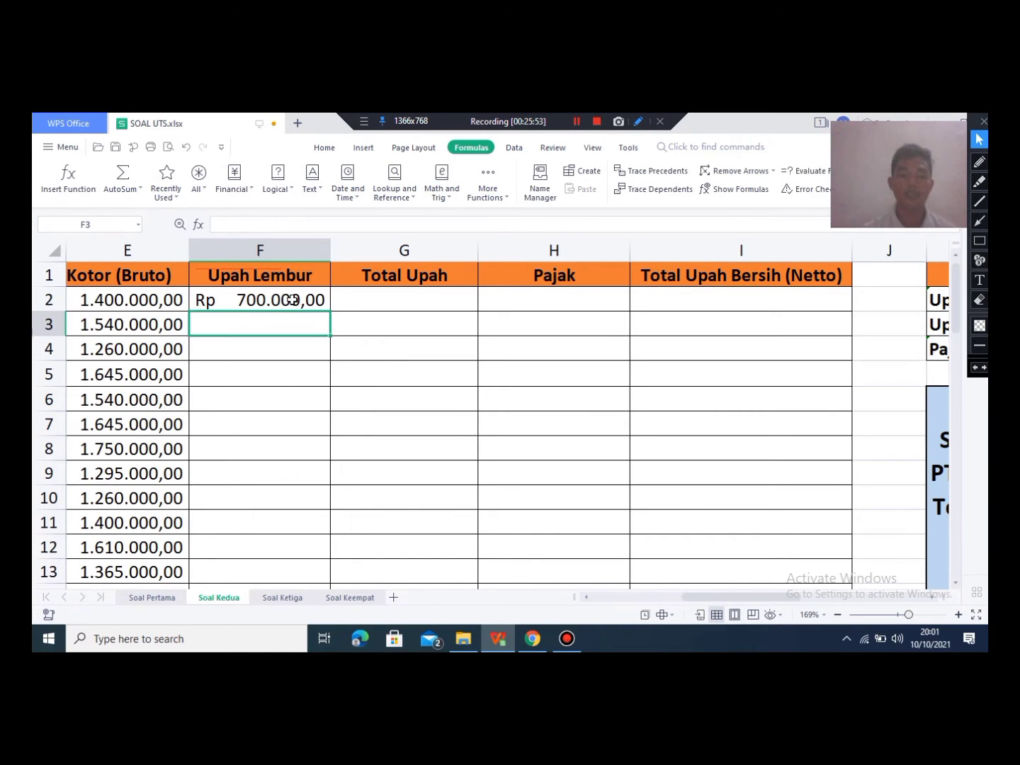
# Step: Fill F2's Upah Lembur formula down through F51 for all employees
pyautogui.click(249, 306)
pyautogui.moveTo(331, 311); pyautogui.dragTo(271, 394)
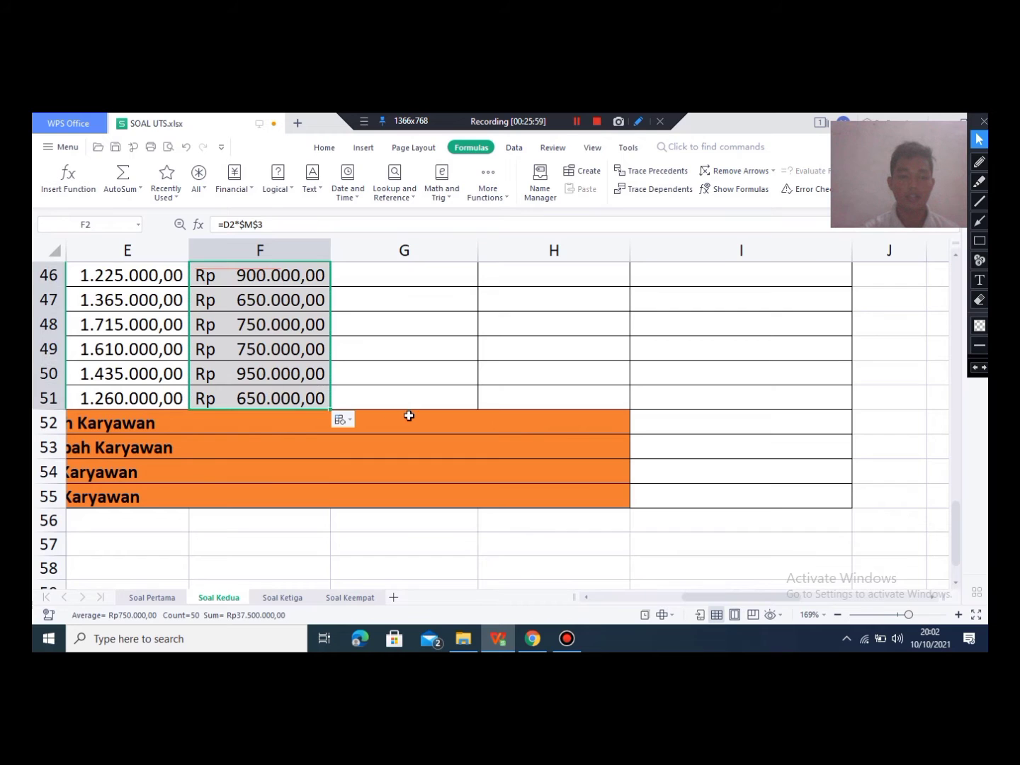
pyautogui.scroll(11, 408, 417)
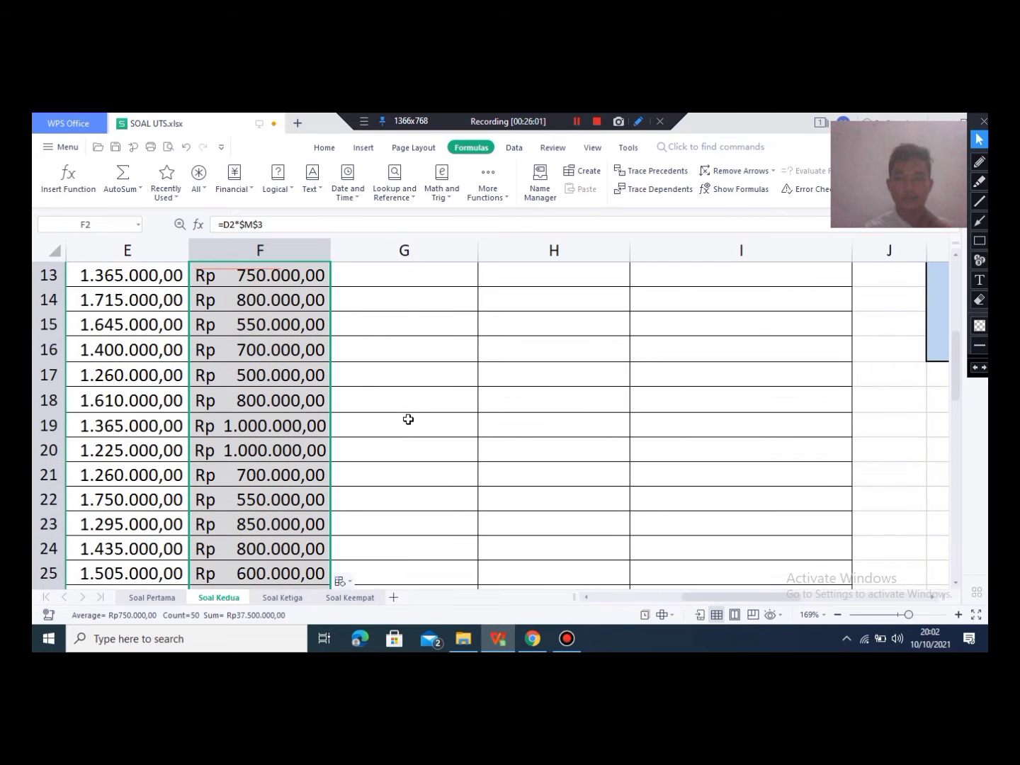
# Step: Calculate the first employee's Total Upah in G2 by adding gross and overtime wages with =E2+F2
pyautogui.click(442, 277)
pyautogui.scroll(4, 462, 383)
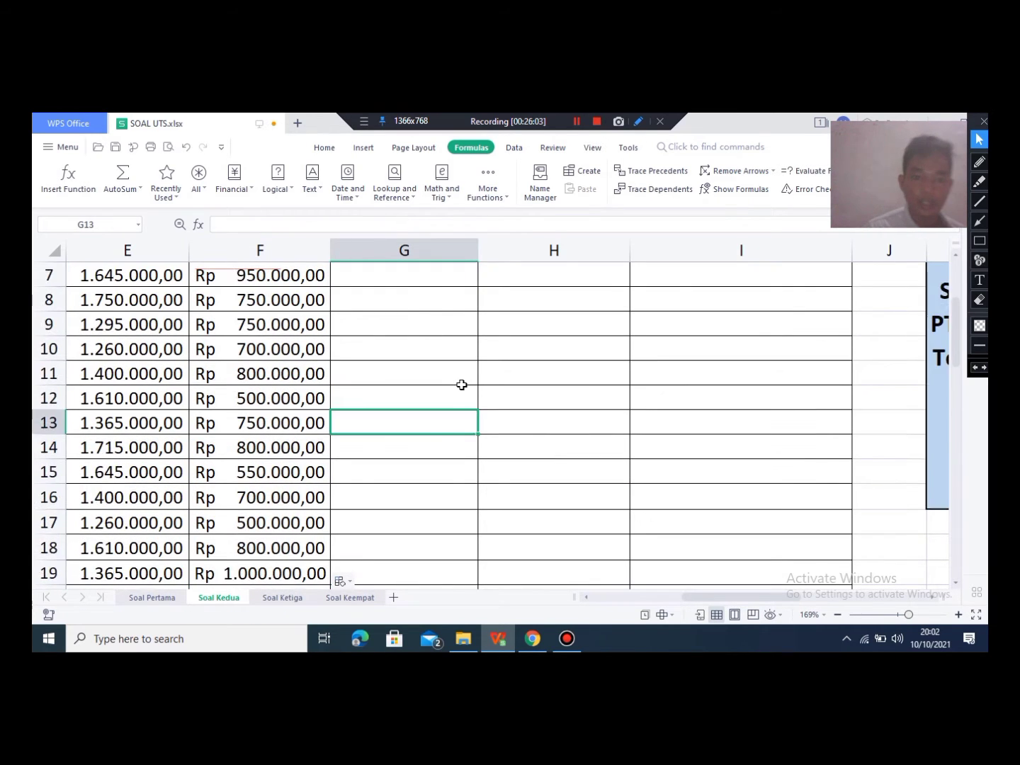
pyautogui.click(446, 305)
pyautogui.click(466, 329)
pyautogui.click(414, 301)
pyautogui.write('=')
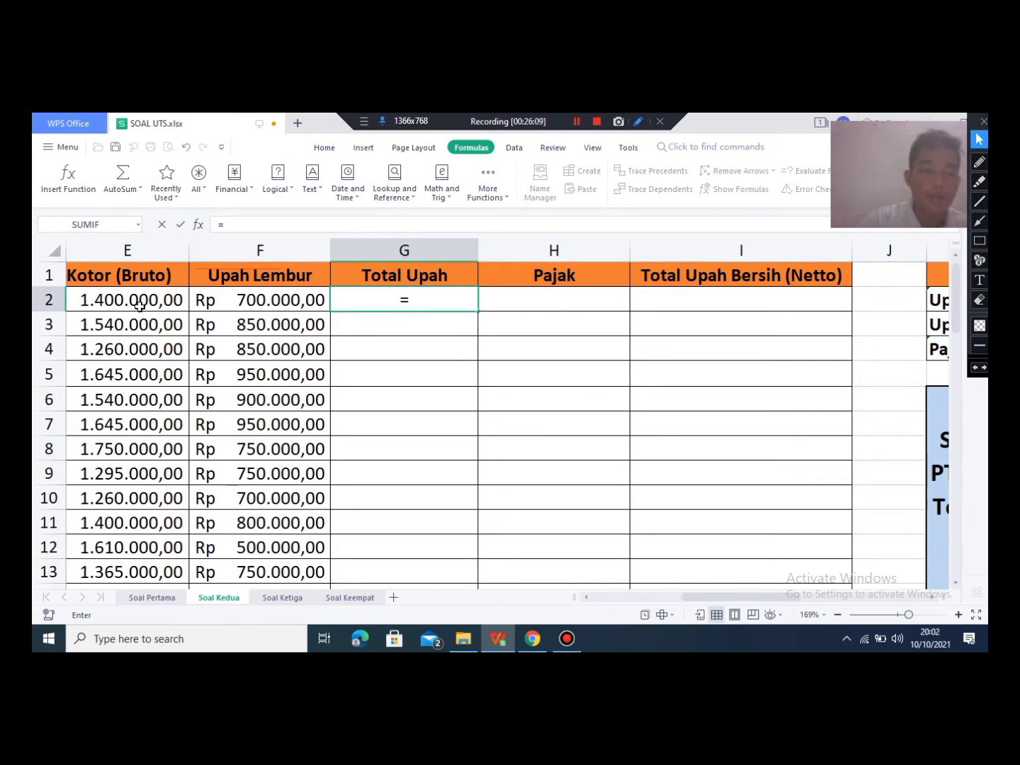
pyautogui.moveTo(797, 598); pyautogui.dragTo(759, 598)
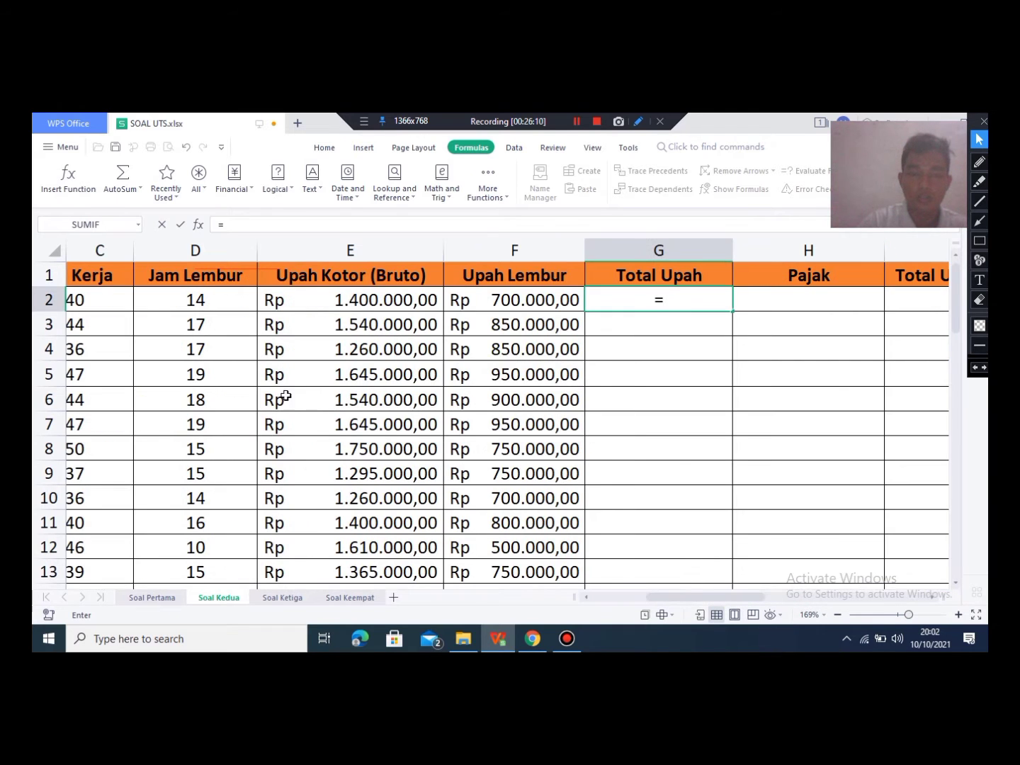
pyautogui.click(364, 301)
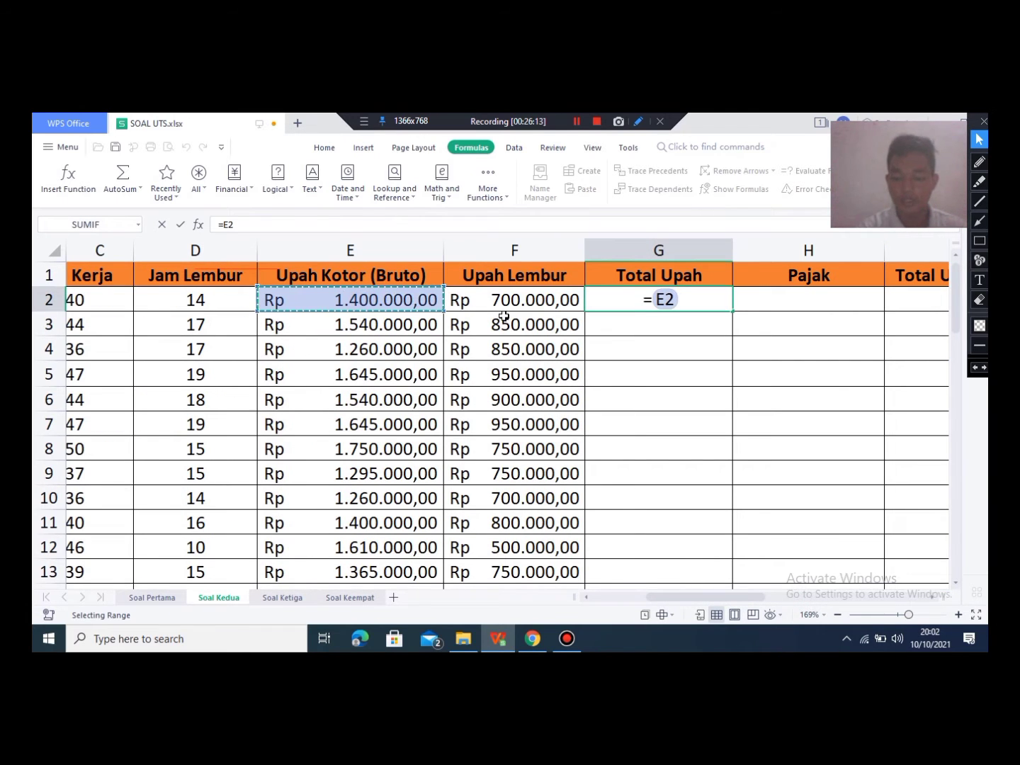
pyautogui.write('+')
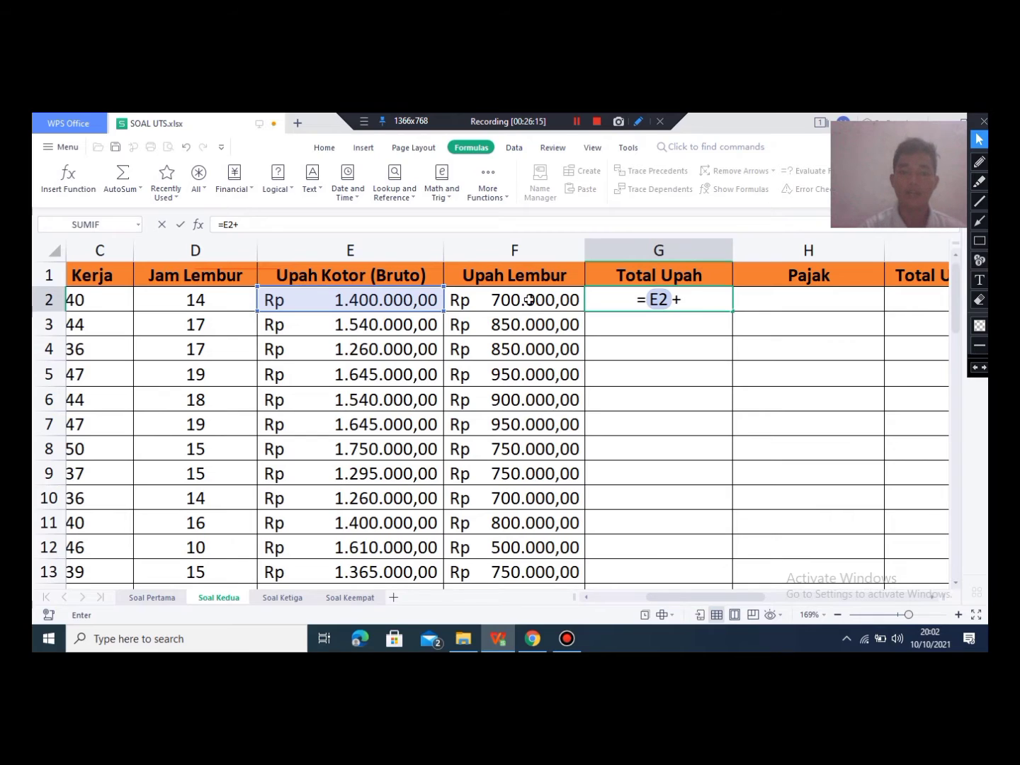
pyautogui.click(529, 300)
pyautogui.press('Return')
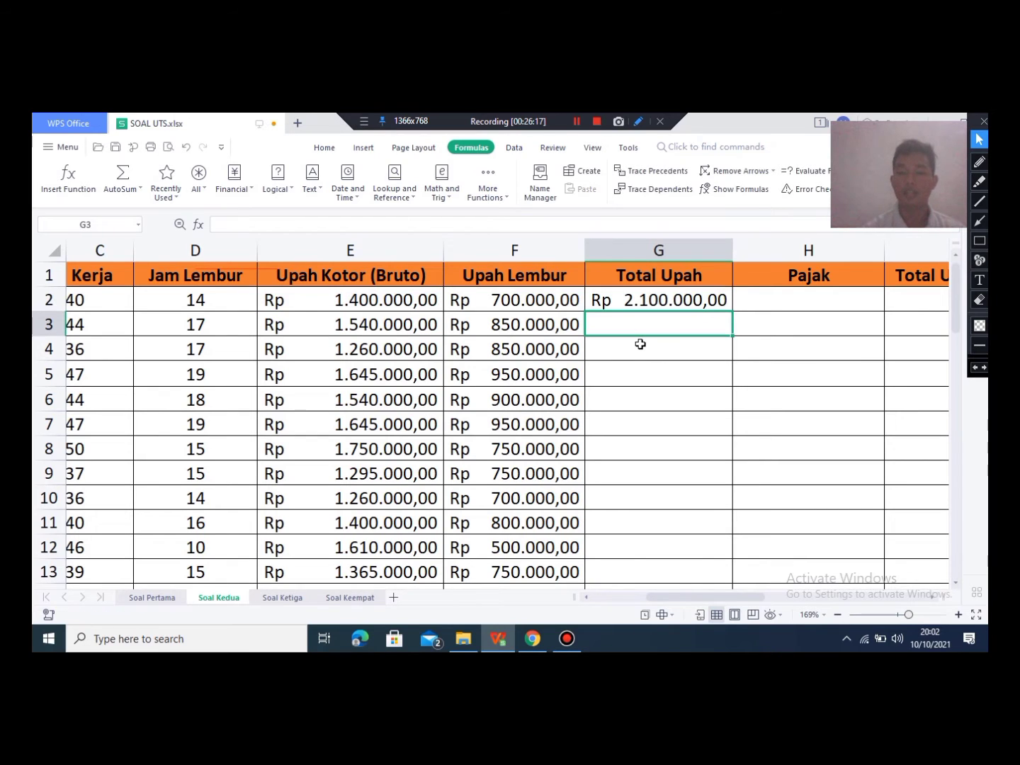
# Step: Fill G2's Total Upah formula down through G51 for all employees
pyautogui.click(698, 298)
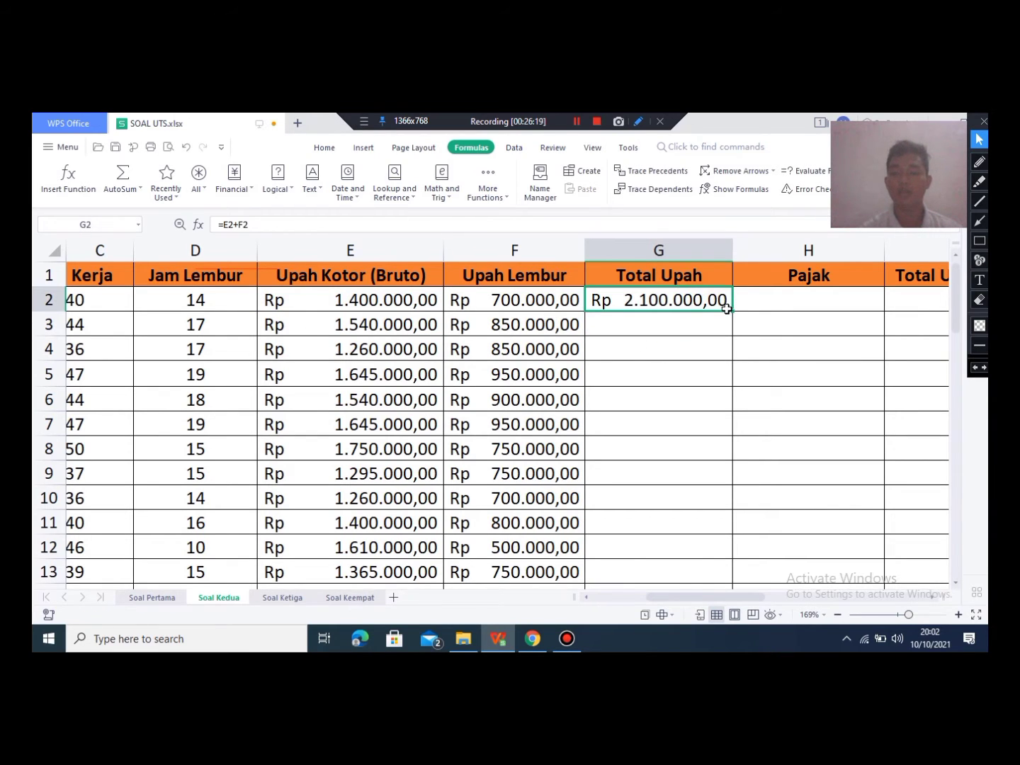
pyautogui.moveTo(733, 309); pyautogui.dragTo(711, 501)
pyautogui.scroll(9, 763, 470)
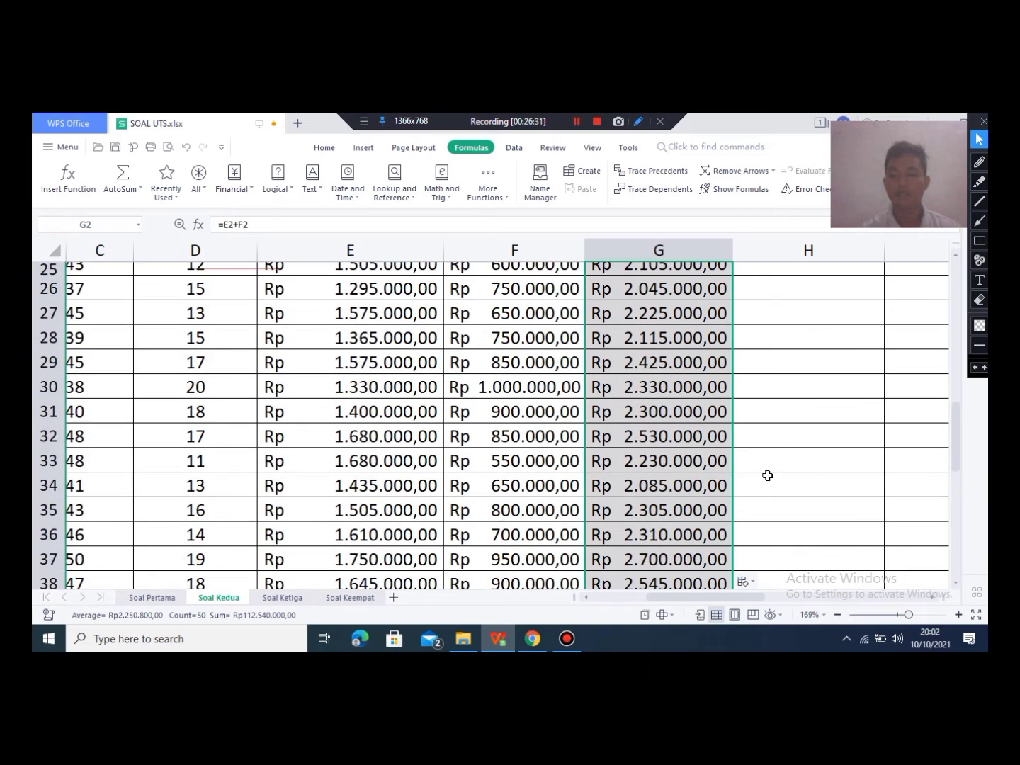
pyautogui.scroll(5, 718, 469)
# Step: Enter =G2*M4 in H2 to calculate the first employee's Pajak from Total Upah and the Pajak Penghasilan rate
pyautogui.click(814, 277)
pyautogui.click(816, 299)
pyautogui.moveTo(766, 597); pyautogui.dragTo(871, 577)
pyautogui.click(746, 353)
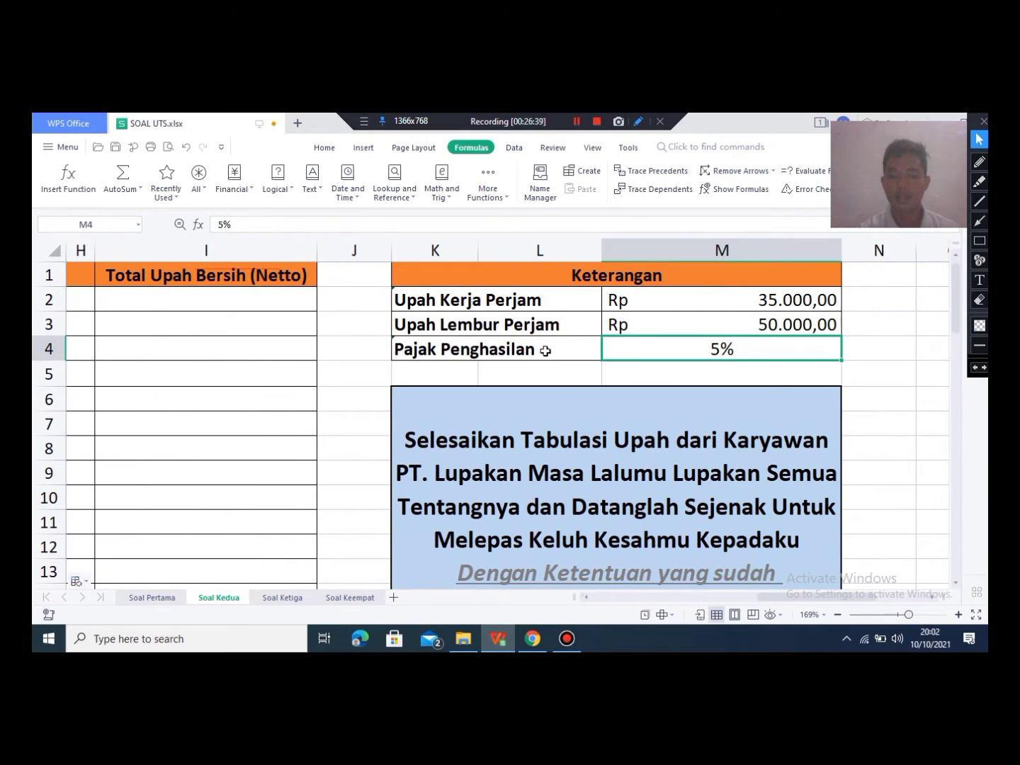
pyautogui.moveTo(756, 600); pyautogui.dragTo(692, 598)
pyautogui.click(507, 282)
pyautogui.click(512, 291)
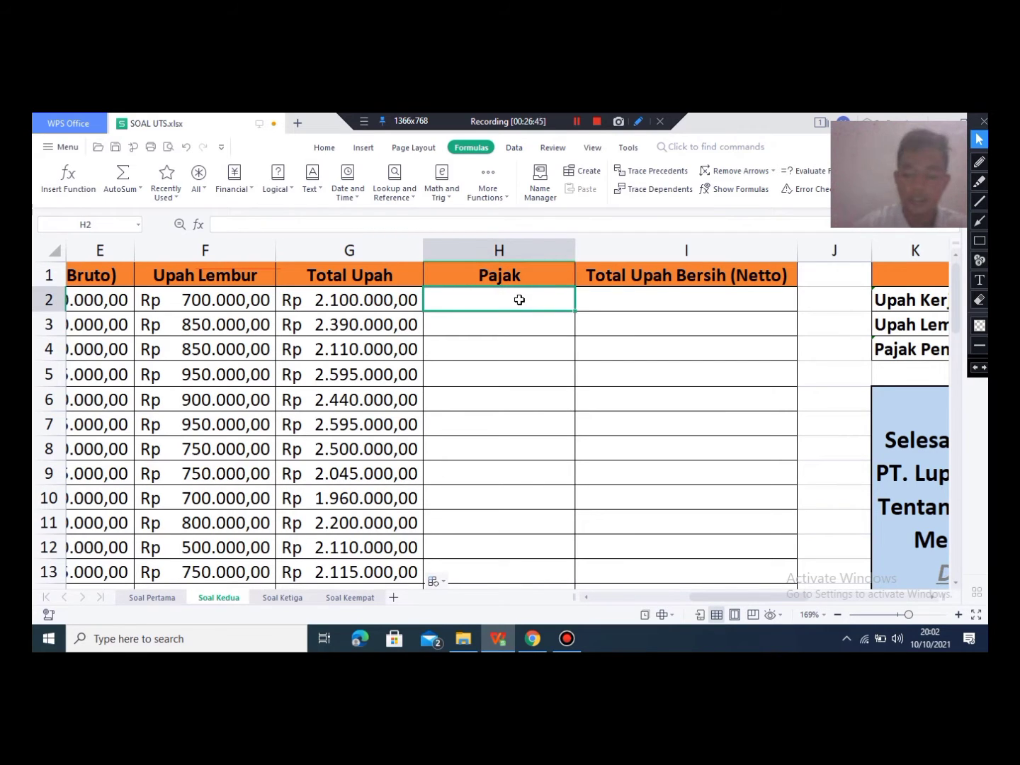
pyautogui.write('=')
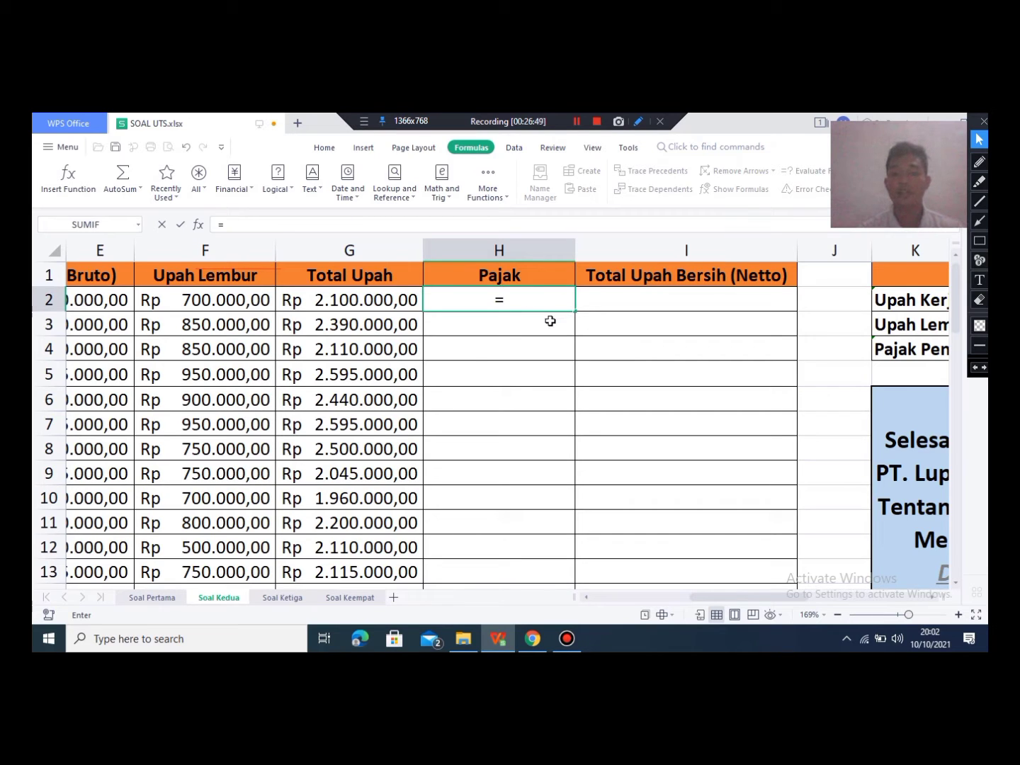
pyautogui.click(357, 299)
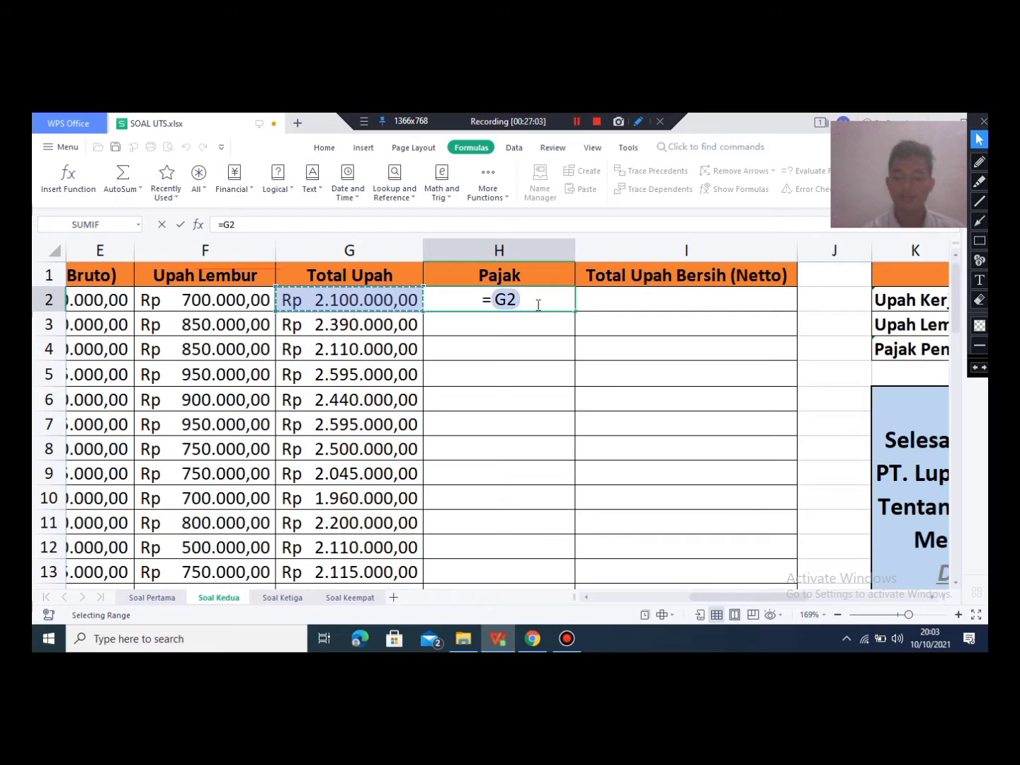
pyautogui.write('*')
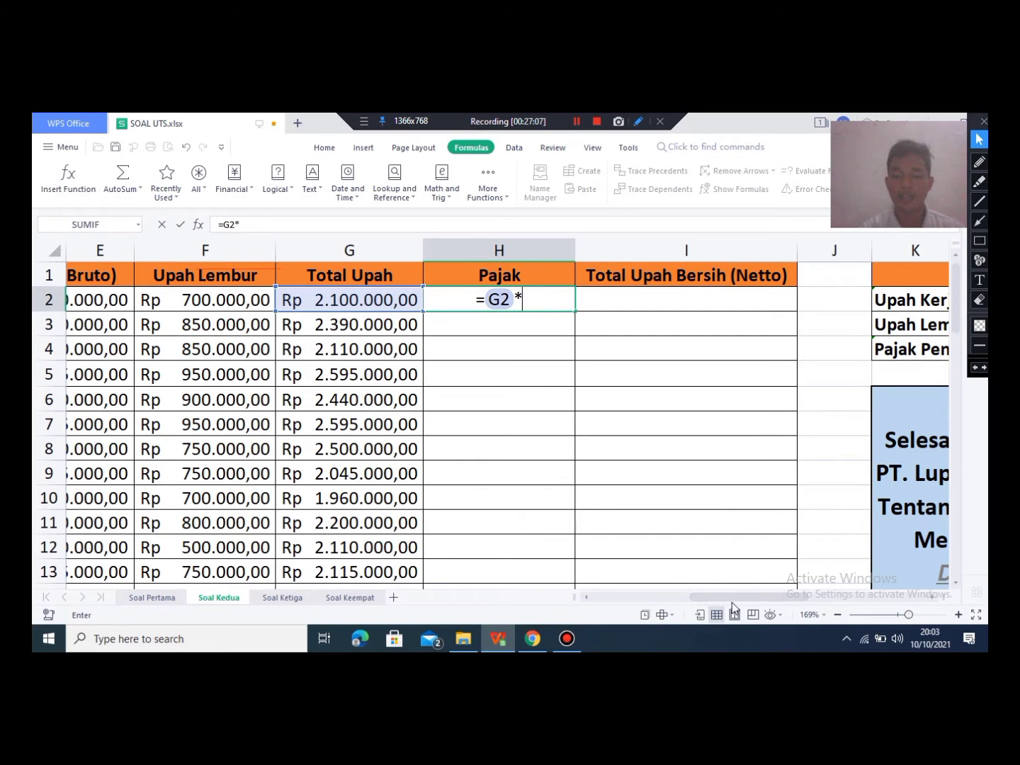
pyautogui.moveTo(732, 598); pyautogui.dragTo(814, 585)
pyautogui.click(638, 347)
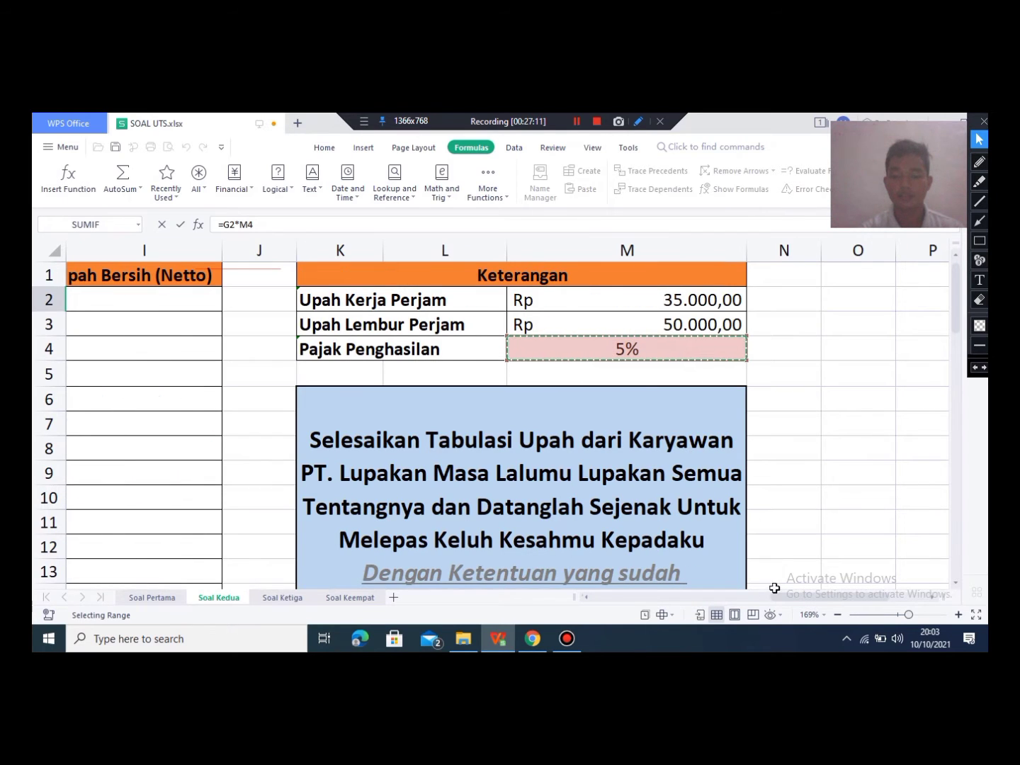
pyautogui.click(710, 599)
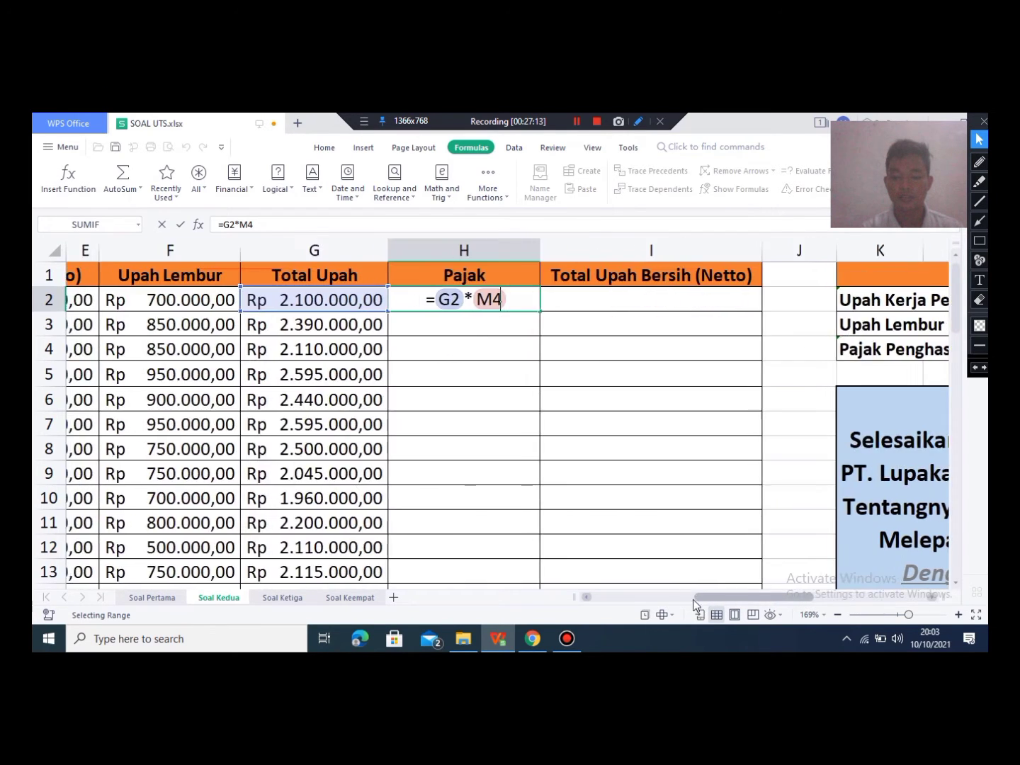
# Step: Make the tax rate reference in H2 absolute so the formula reads =G2*$M$4
pyautogui.click(573, 304)
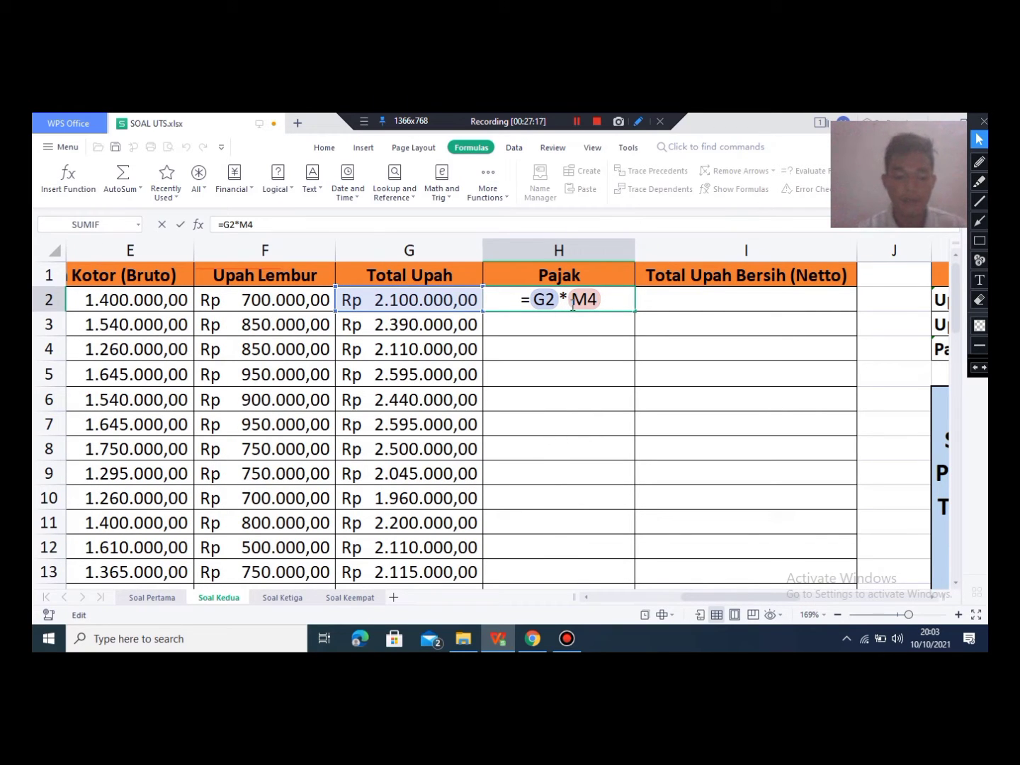
pyautogui.write('$')
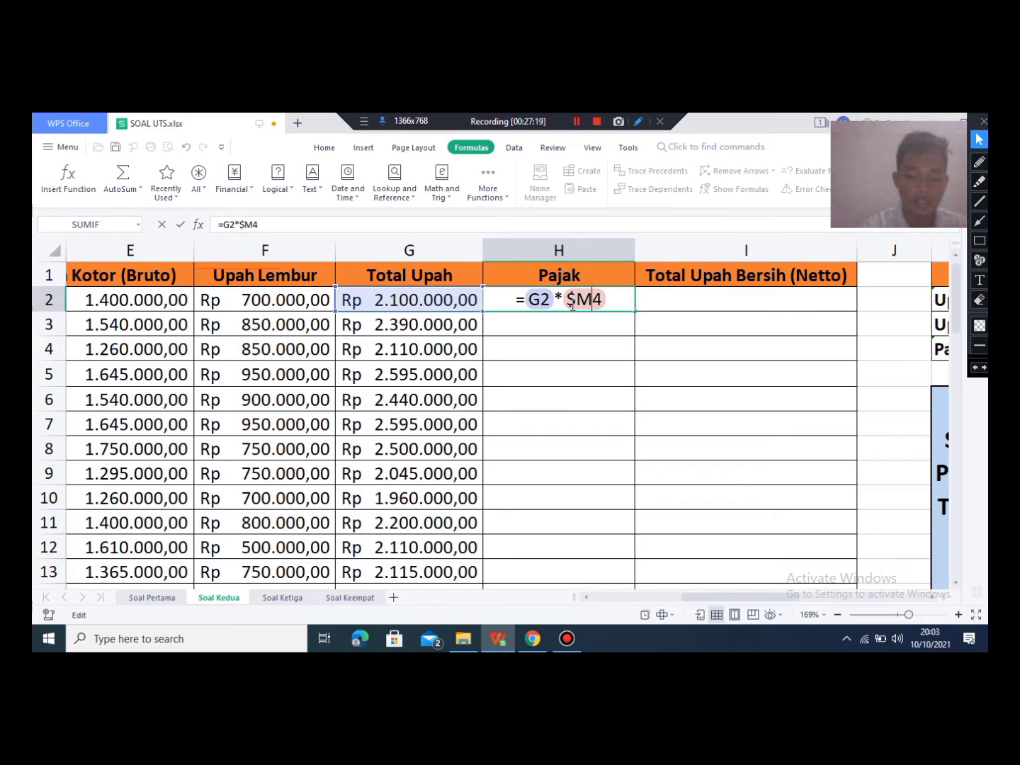
pyautogui.press('Right')
pyautogui.write('%')
pyautogui.press('BackSpace')
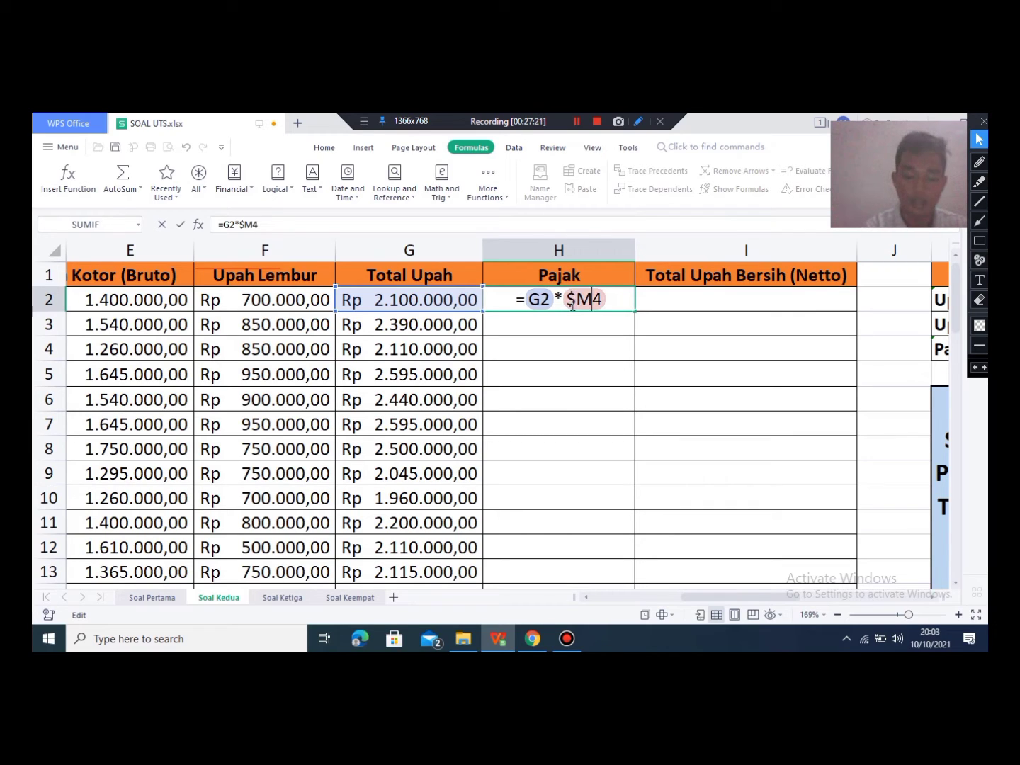
pyautogui.write('$')
pyautogui.press('Return')
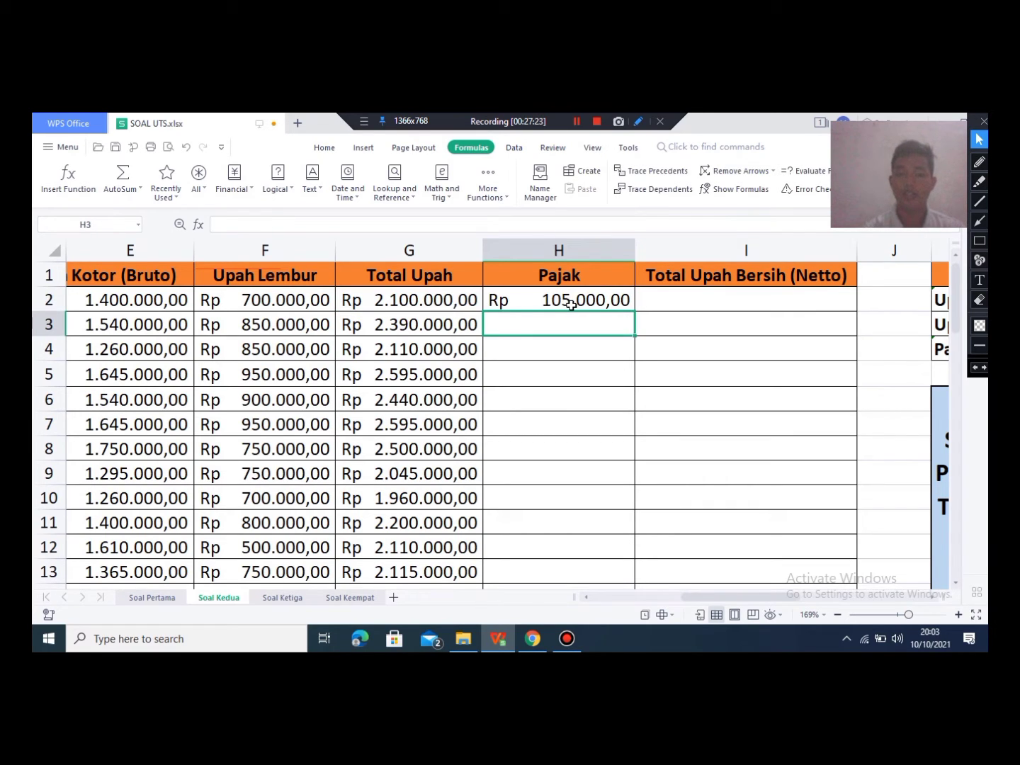
# Step: Fill H2's Pajak formula down through H51 for all employees
pyautogui.click(571, 305)
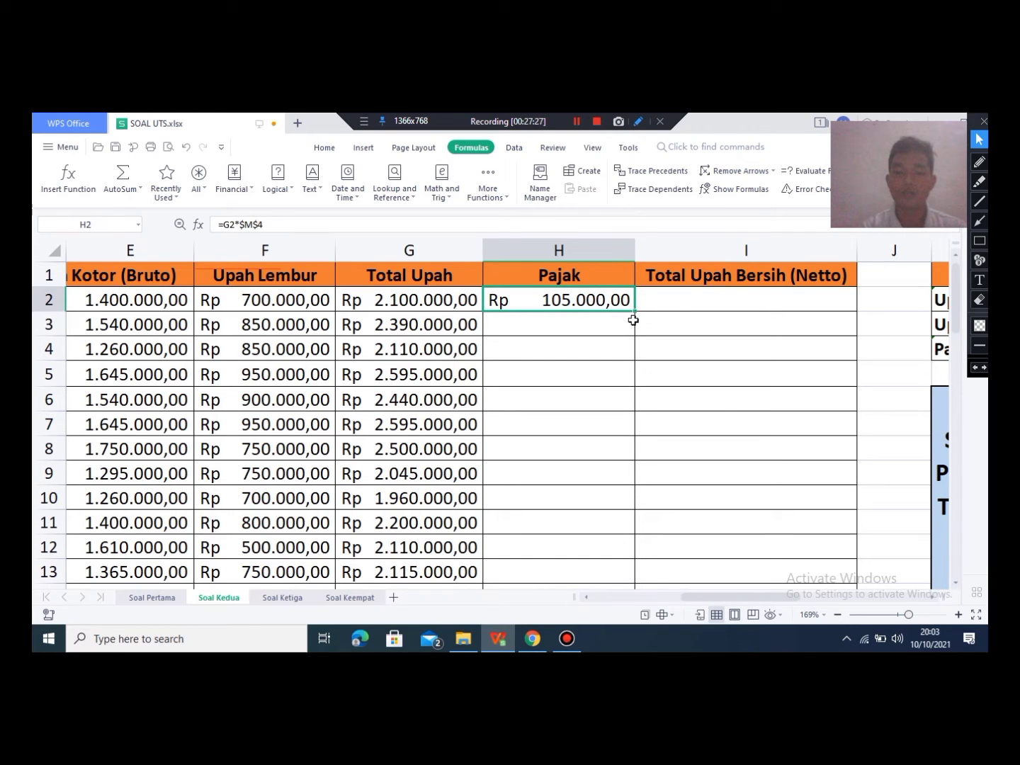
pyautogui.moveTo(635, 309); pyautogui.dragTo(567, 409)
pyautogui.scroll(5, 673, 388)
pyautogui.scroll(10, 674, 388)
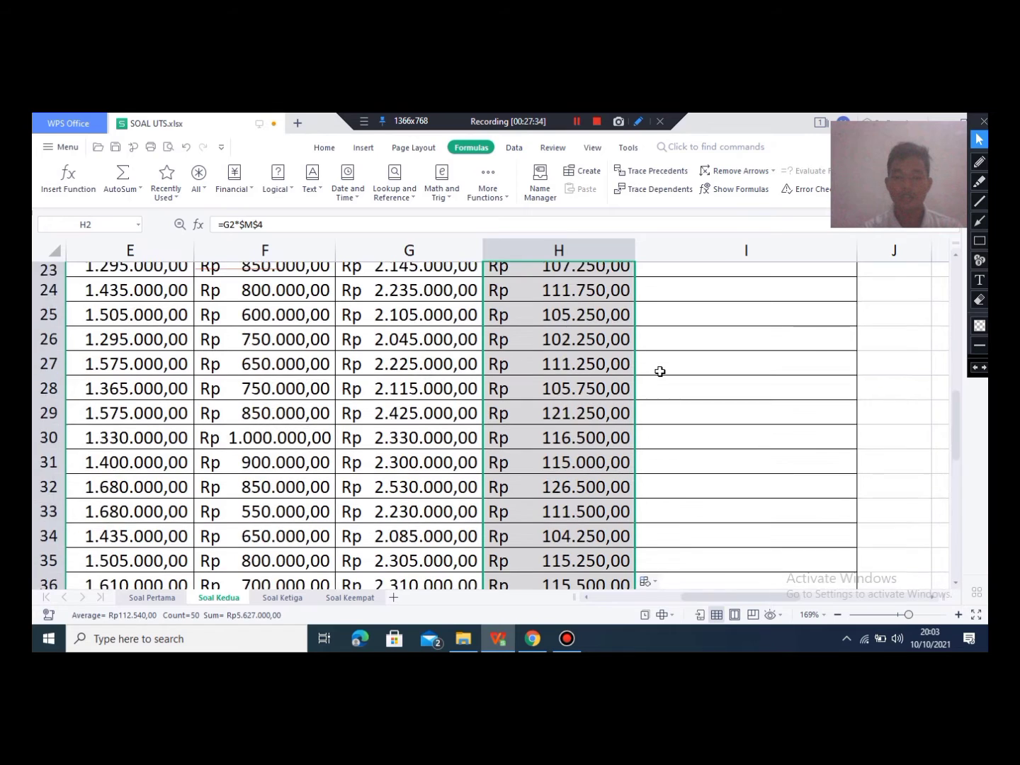
pyautogui.click(712, 293)
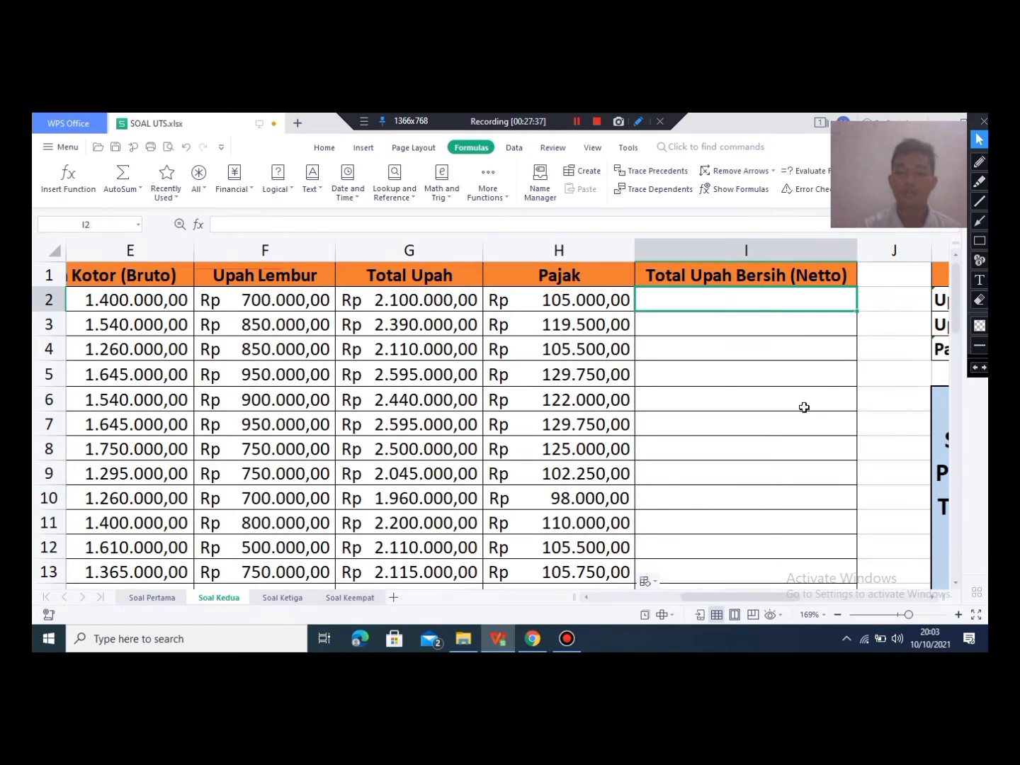
pyautogui.click(589, 303)
pyautogui.click(648, 310)
pyautogui.click(801, 316)
pyautogui.click(602, 344)
pyautogui.click(698, 297)
pyautogui.click(616, 306)
pyautogui.click(728, 301)
pyautogui.click(725, 315)
# Step: Calculate the first employee's Total Upah Bersih (Netto) in I2 by subtracting tax from total wages with =G2-H2
pyautogui.click(723, 304)
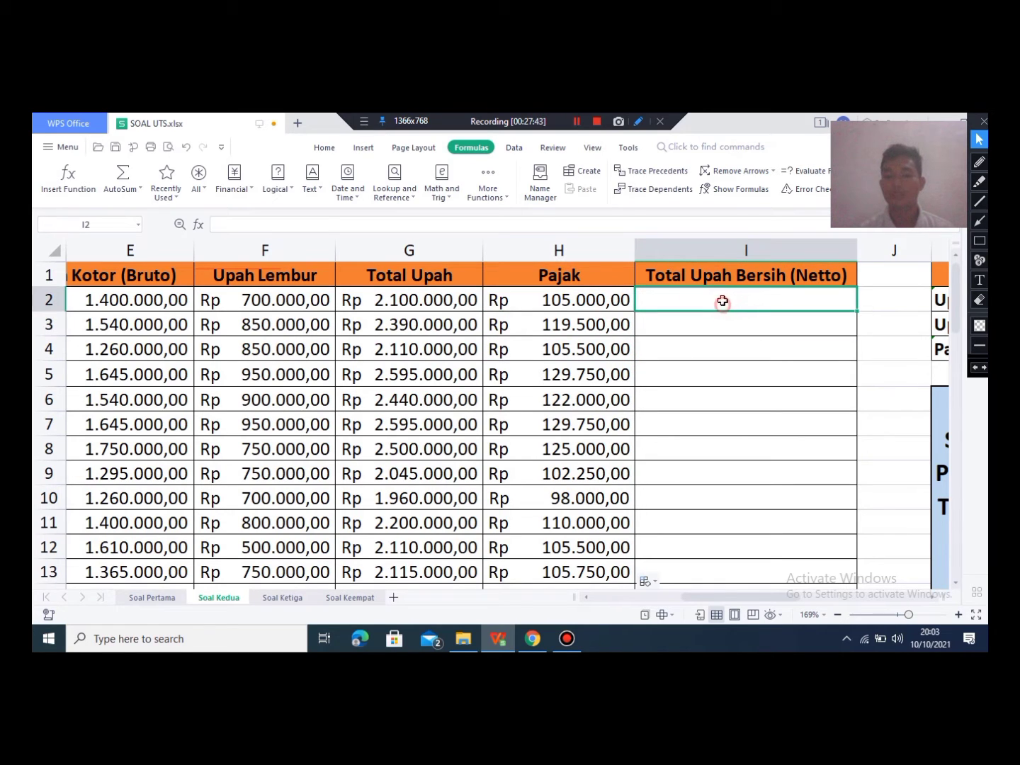
pyautogui.write('=')
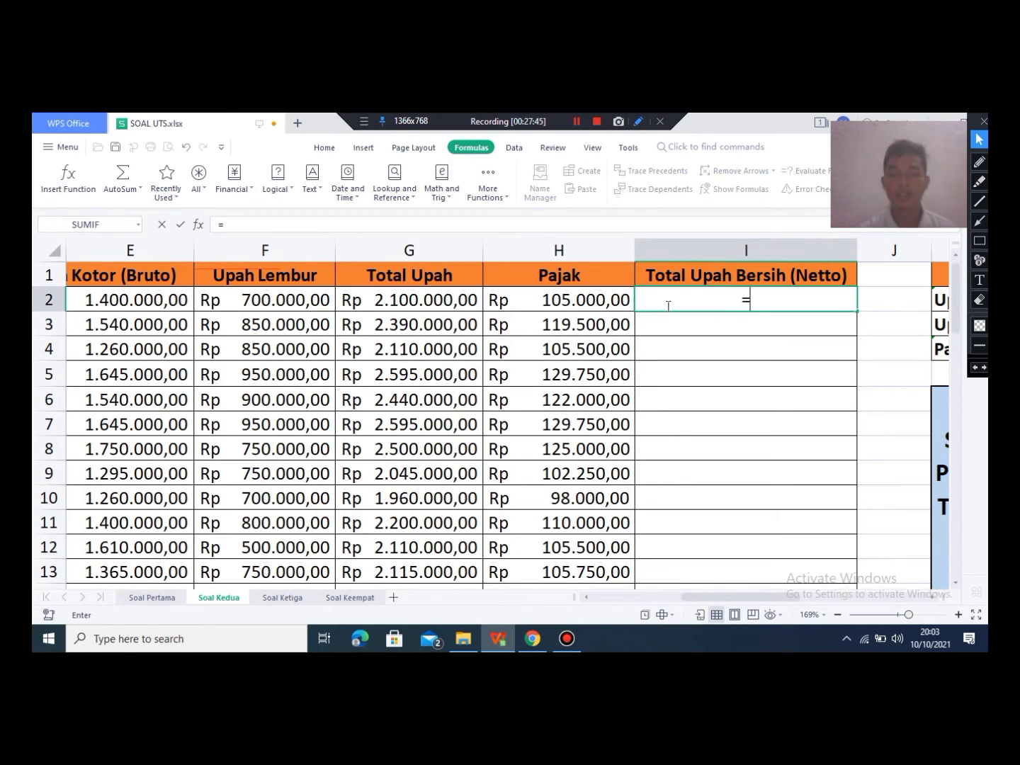
pyautogui.click(476, 302)
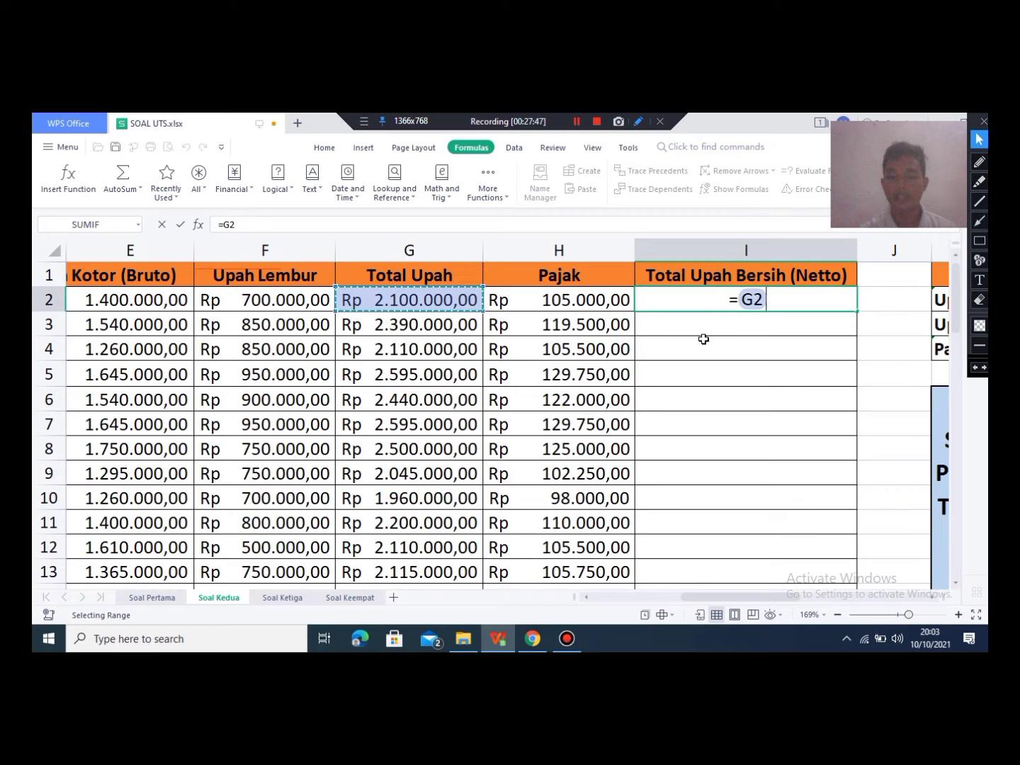
pyautogui.write('-')
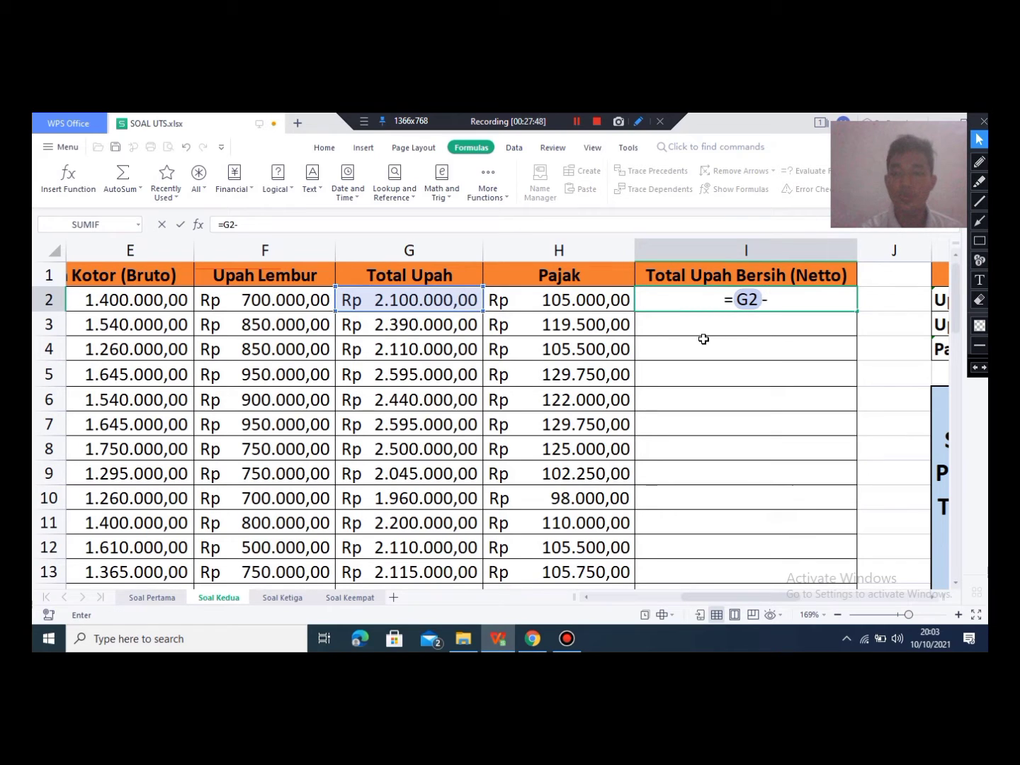
pyautogui.click(547, 292)
pyautogui.press('Return')
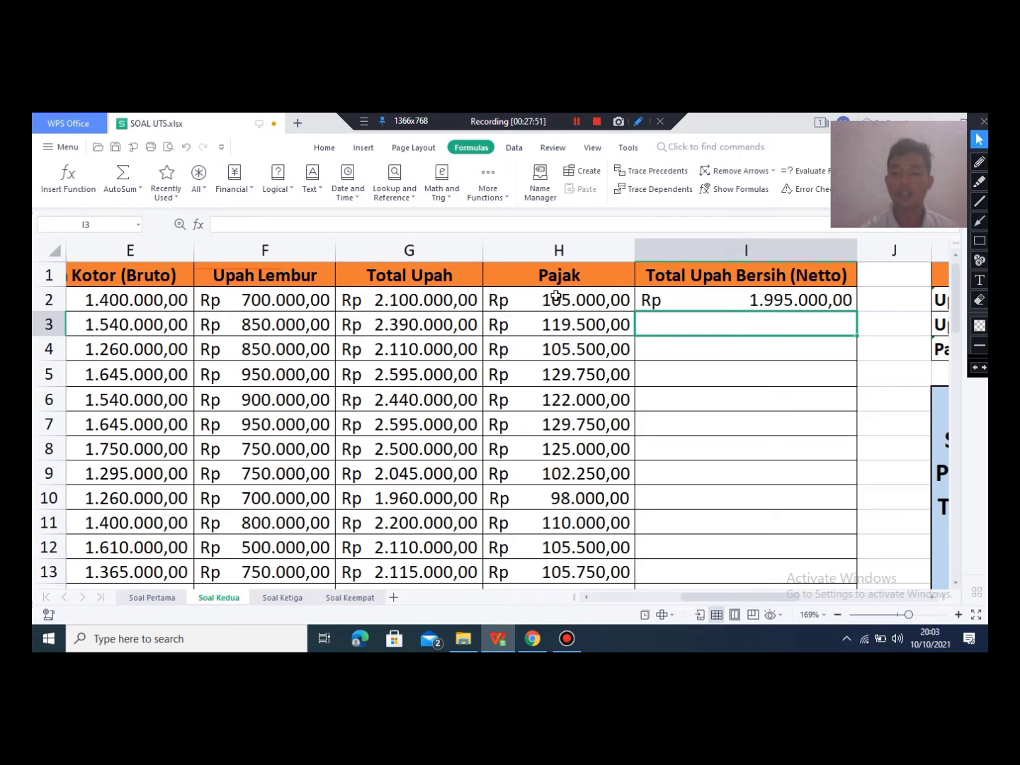
# Step: Fill I2's Total Upah Bersih (Netto) formula down through I51 for all employees
pyautogui.click(853, 306)
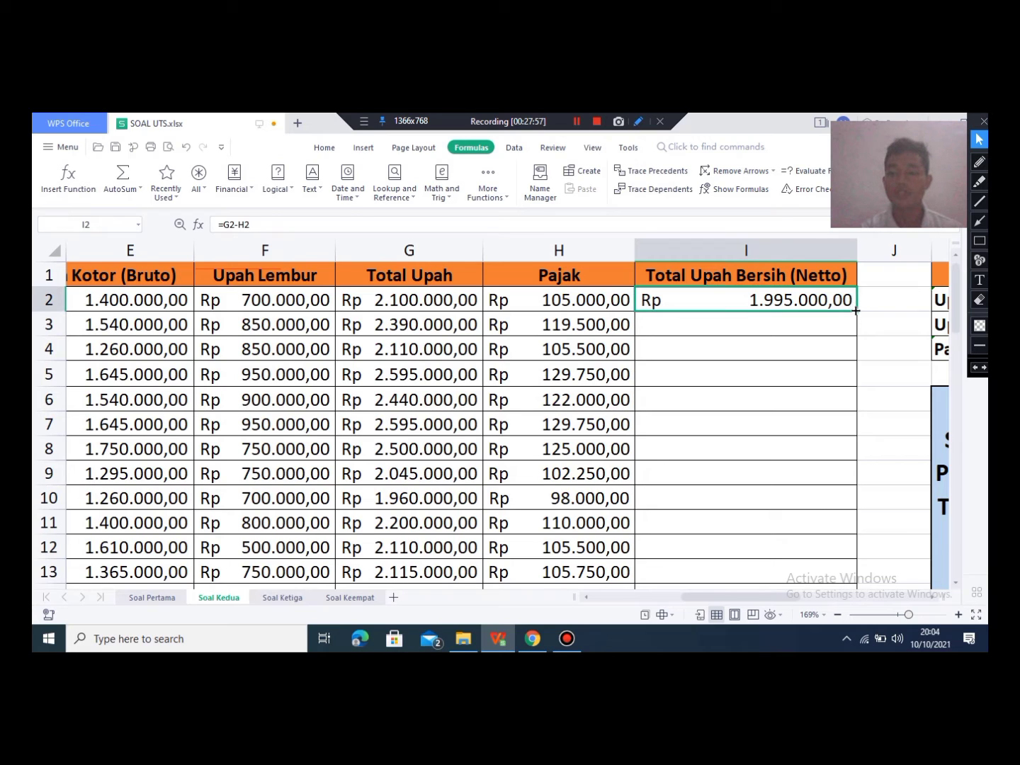
pyautogui.moveTo(856, 310); pyautogui.dragTo(827, 382)
pyautogui.moveTo(811, 446); pyautogui.dragTo(814, 384)
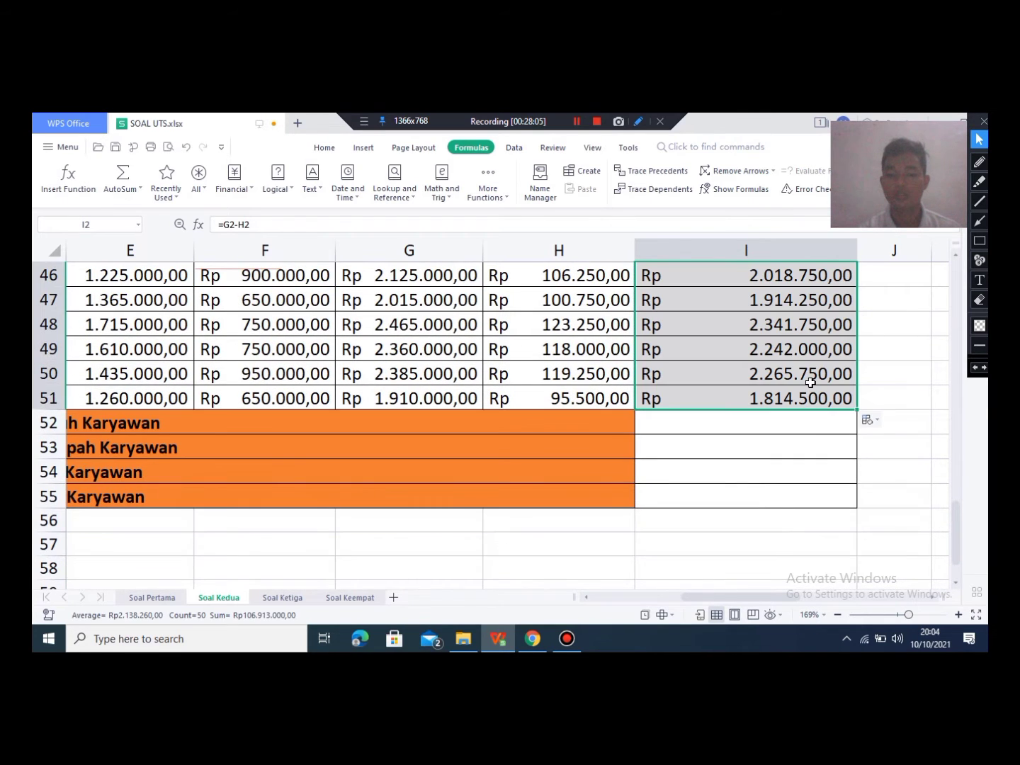
# Step: Calculate Total Upah Seluruh Karyawan in I52 by adding all employees' net wages with =SUM(I2:I51)
pyautogui.click(705, 441)
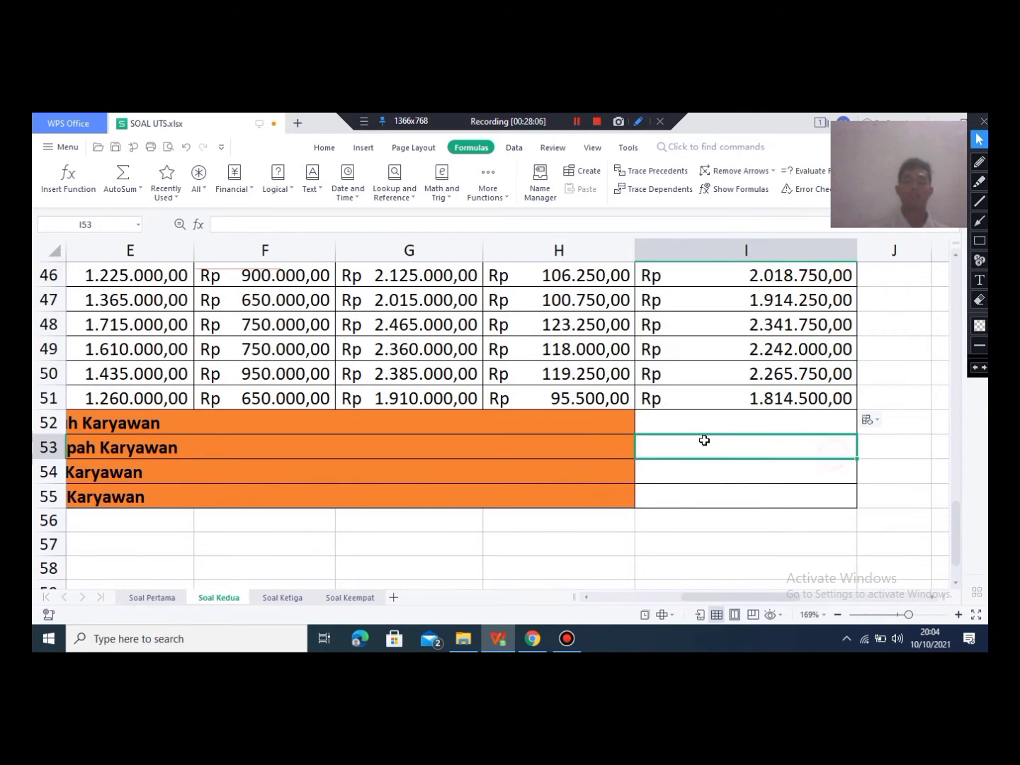
pyautogui.moveTo(758, 603); pyautogui.dragTo(660, 601)
pyautogui.click(759, 598)
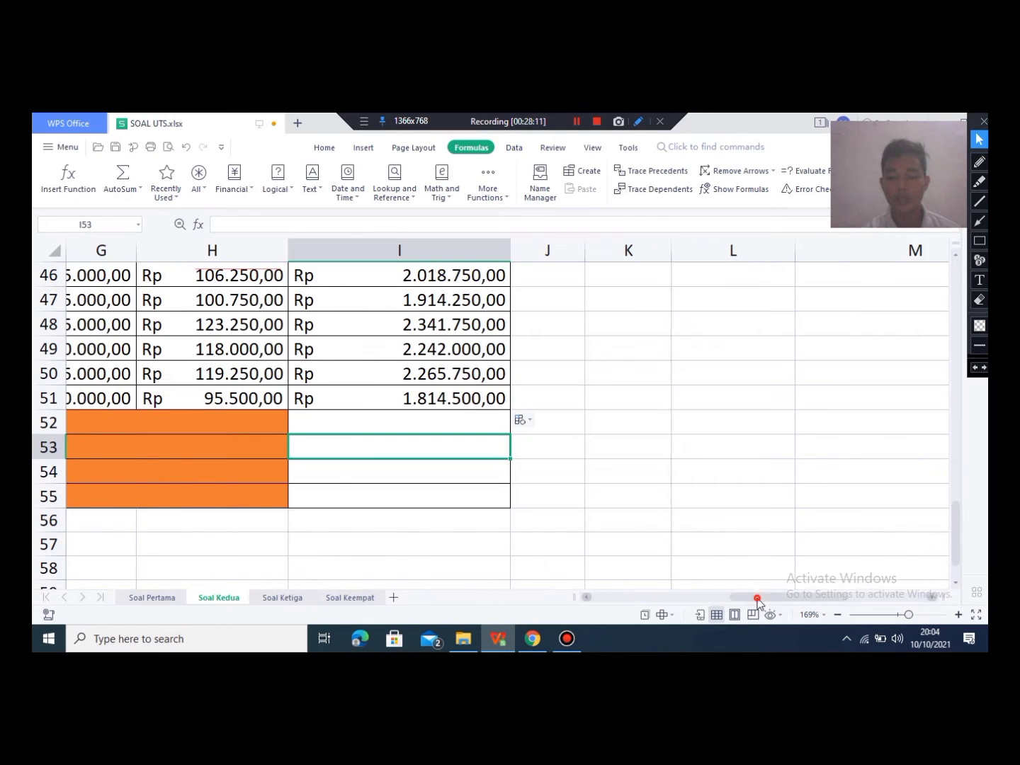
pyautogui.moveTo(733, 601)
pyautogui.mouseDown()
pyautogui.moveTo(698, 600)
pyautogui.moveTo(736, 601)
pyautogui.mouseUp()
pyautogui.doubleClick(653, 421)
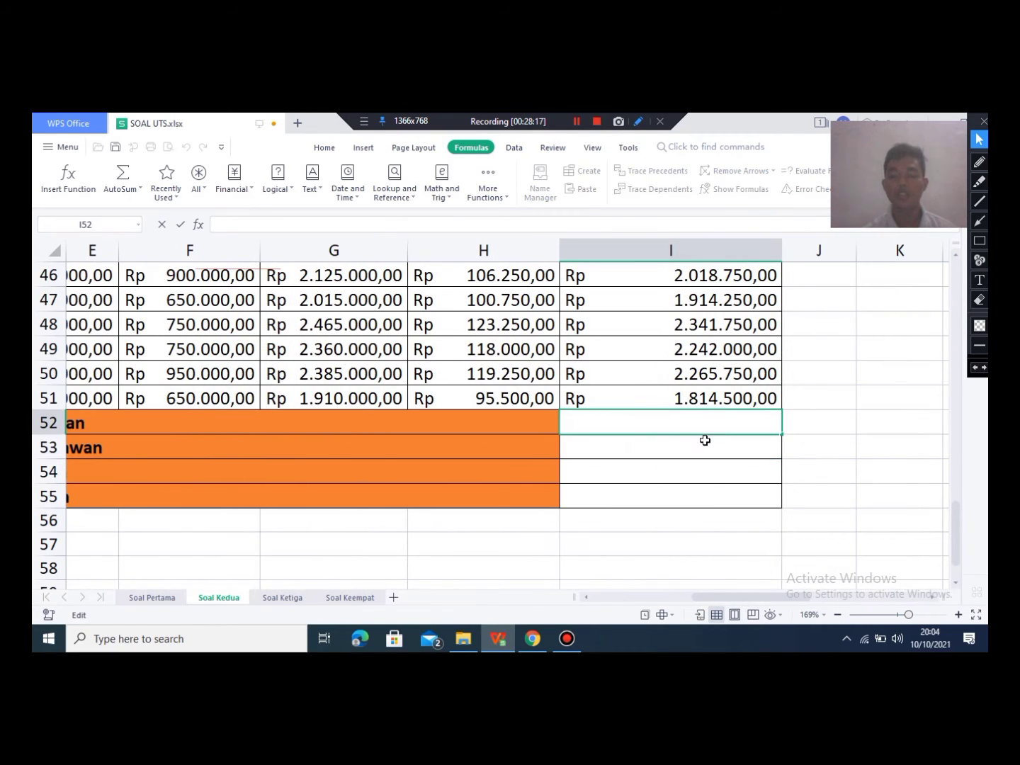
pyautogui.write('=')
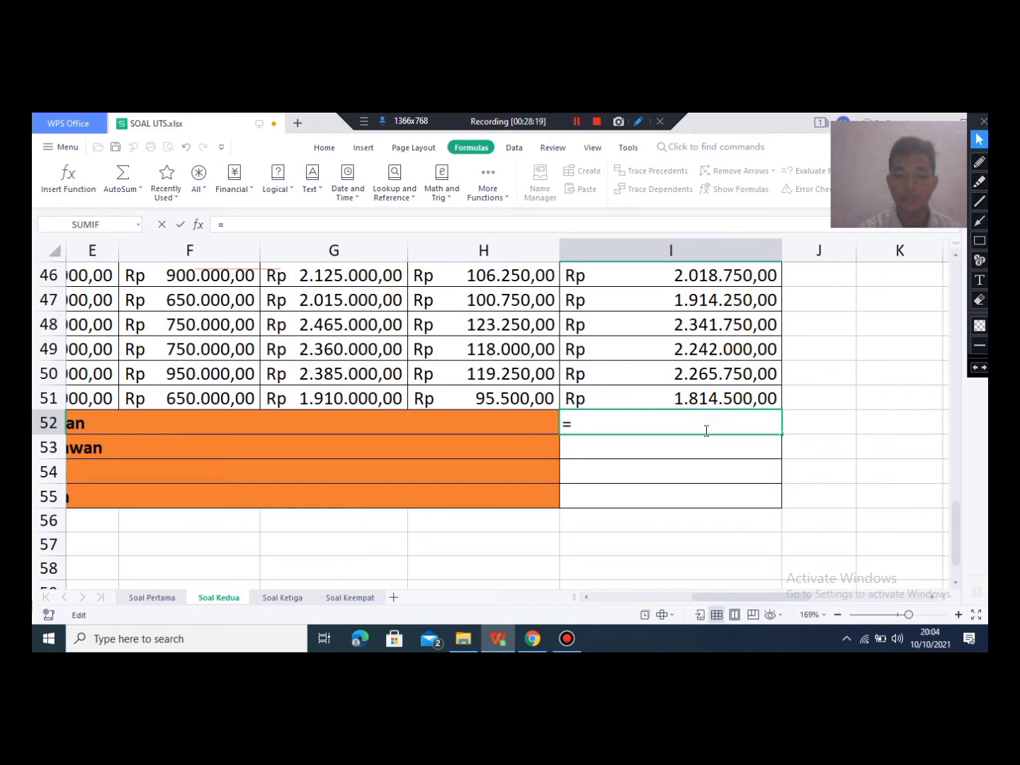
pyautogui.write('sum(')
pyautogui.scroll(2, 800, 424)
pyautogui.scroll(13, 799, 425)
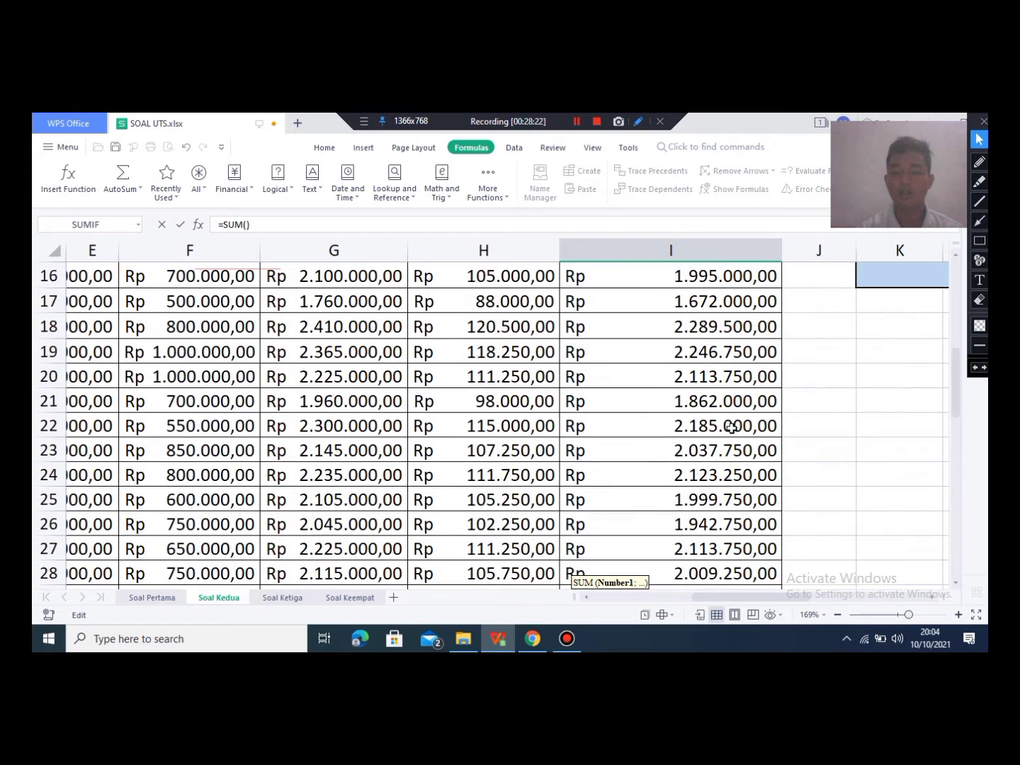
pyautogui.moveTo(632, 309); pyautogui.dragTo(671, 528)
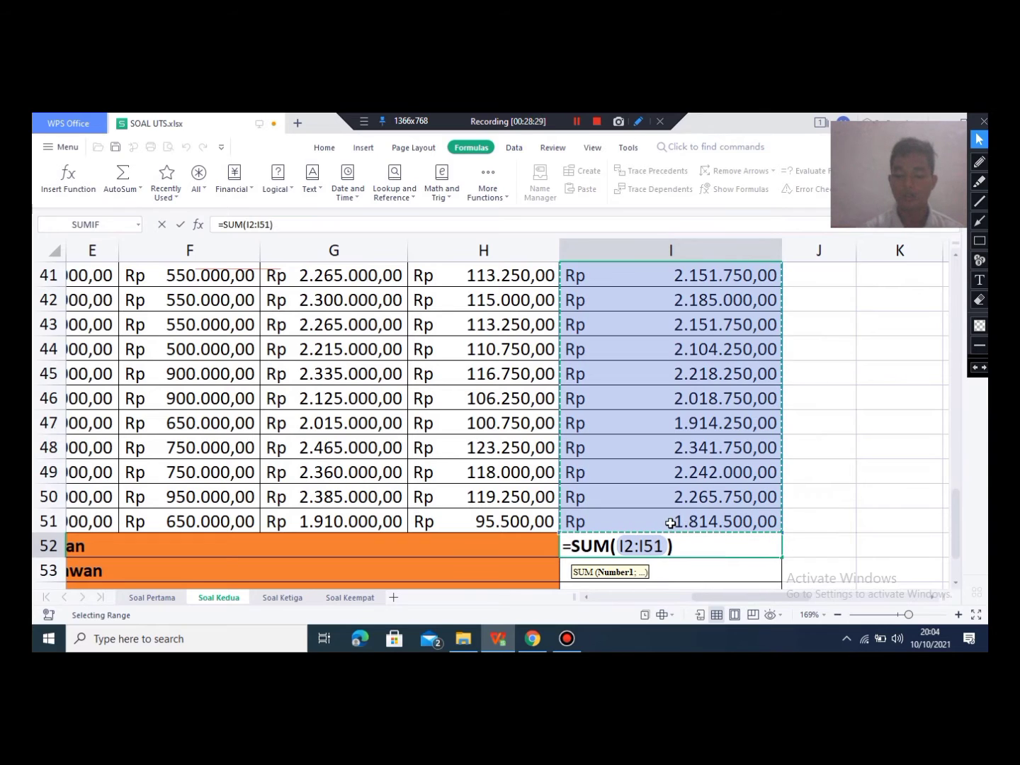
pyautogui.press('Return')
pyautogui.scroll(-1, 663, 523)
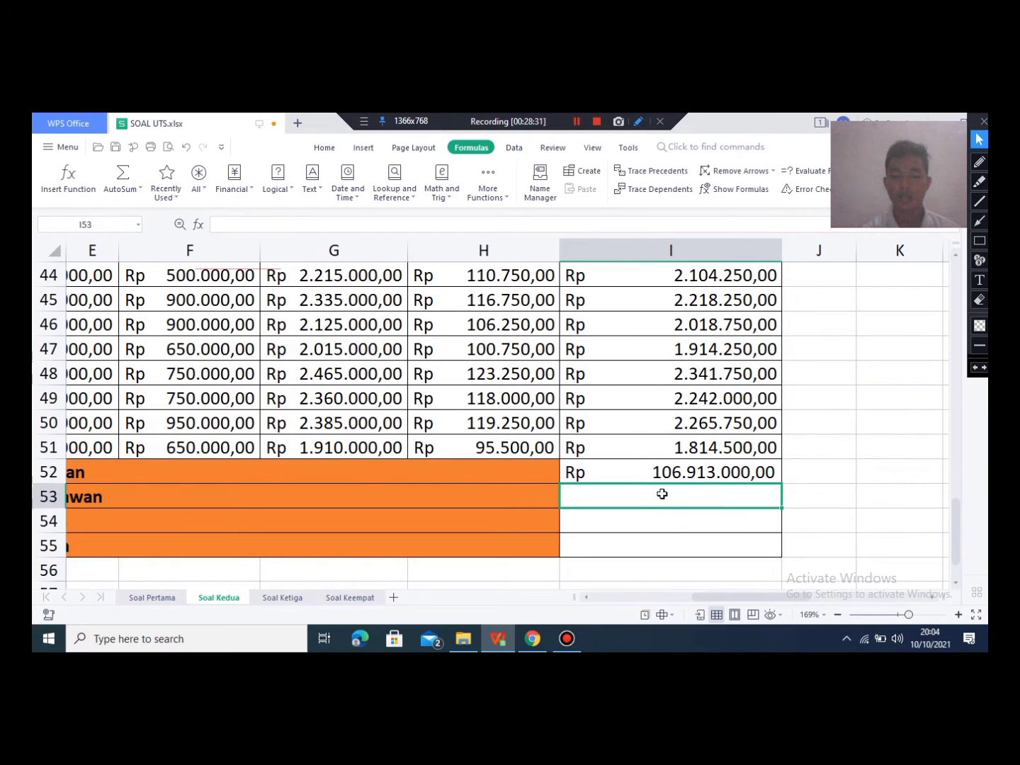
pyautogui.scroll(-1, 661, 494)
pyautogui.click(693, 397)
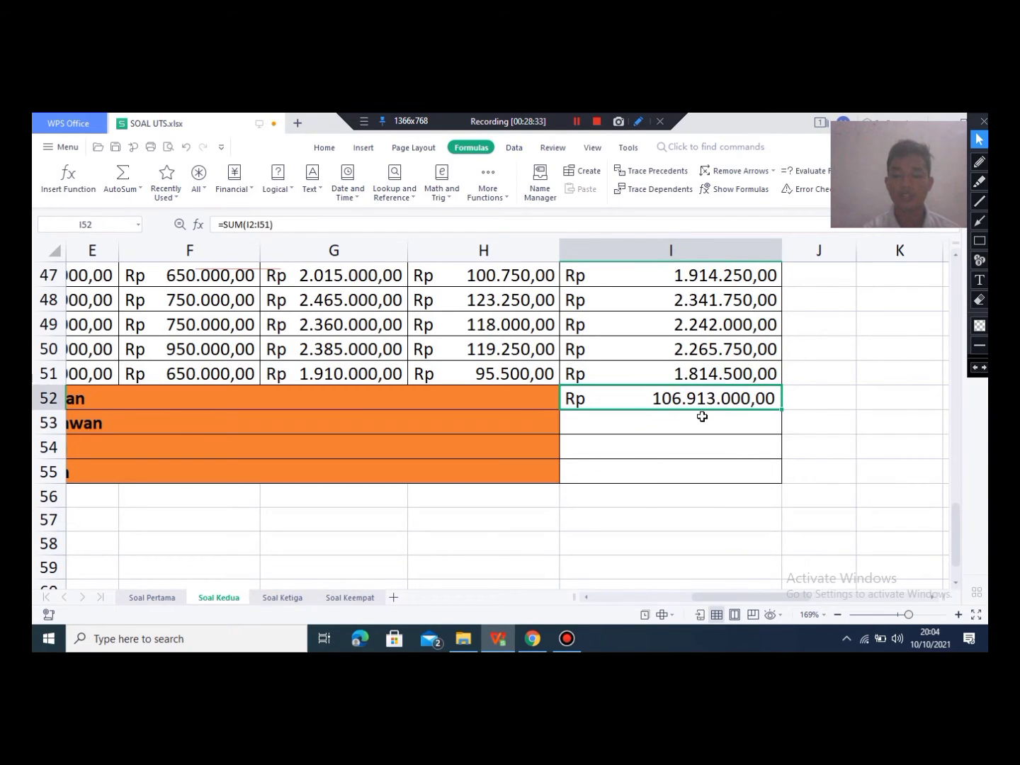
# Step: Calculate Rata-Rata Seluruh Upah Karyawan in I53 from the employees' net wages with =AVERAGE(I2:I51)
pyautogui.moveTo(775, 605); pyautogui.dragTo(727, 597)
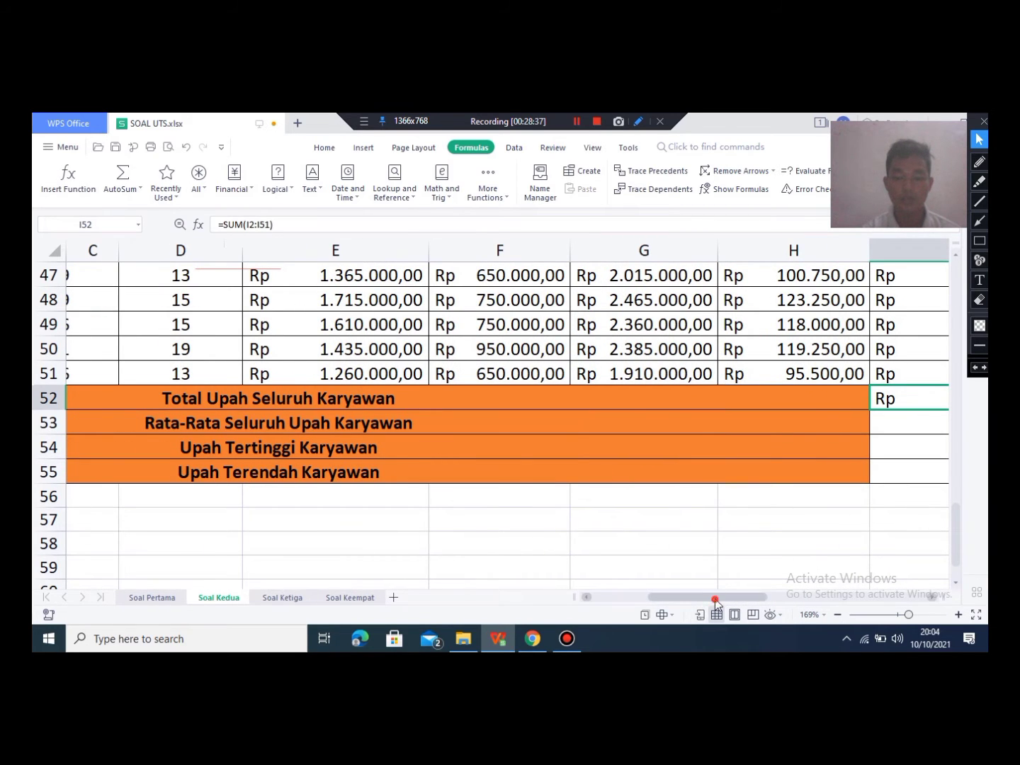
pyautogui.moveTo(696, 599); pyautogui.dragTo(772, 599)
pyautogui.click(491, 429)
pyautogui.write('=')
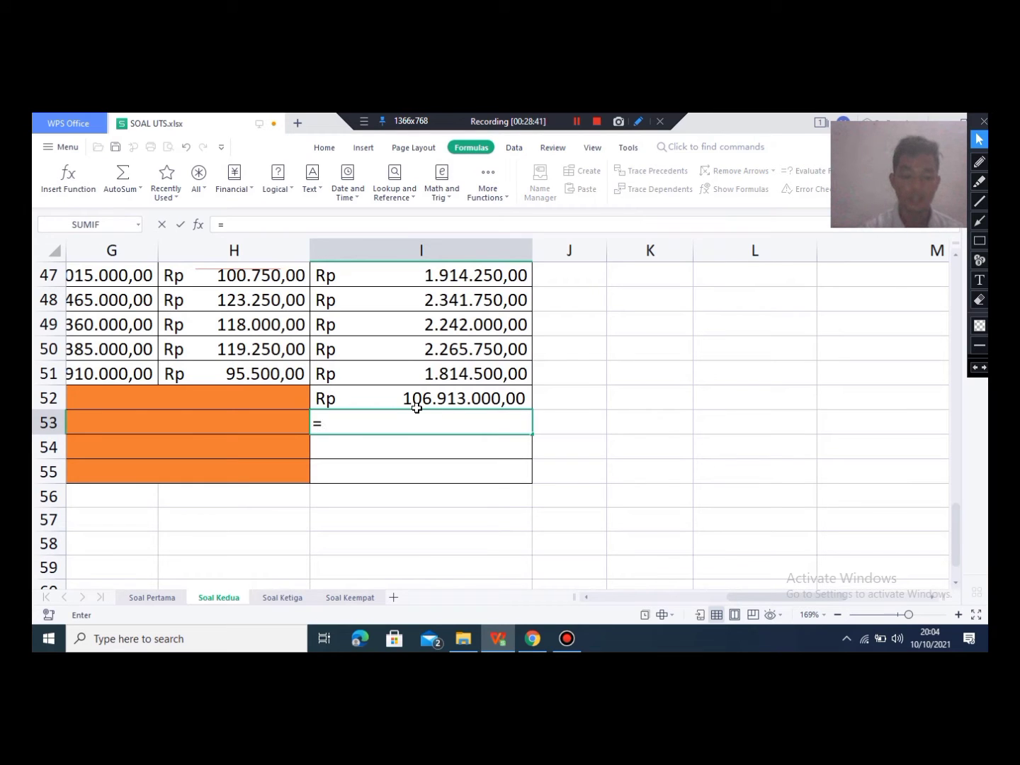
pyautogui.write('a')
pyautogui.write('ve')
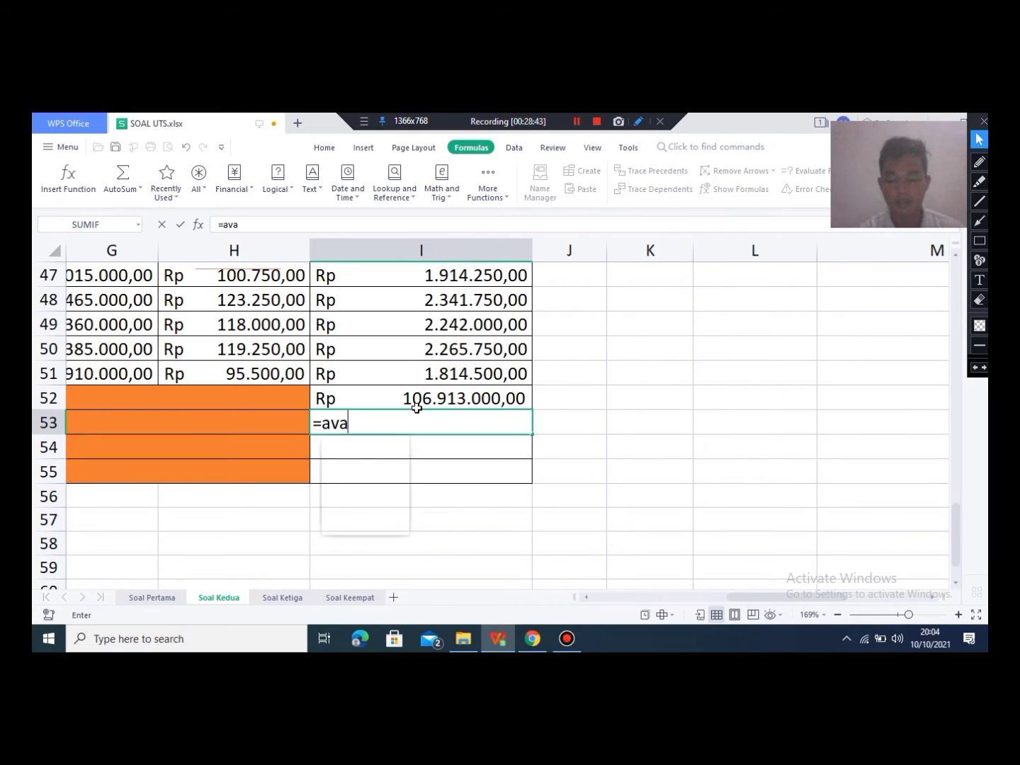
pyautogui.write('rage')
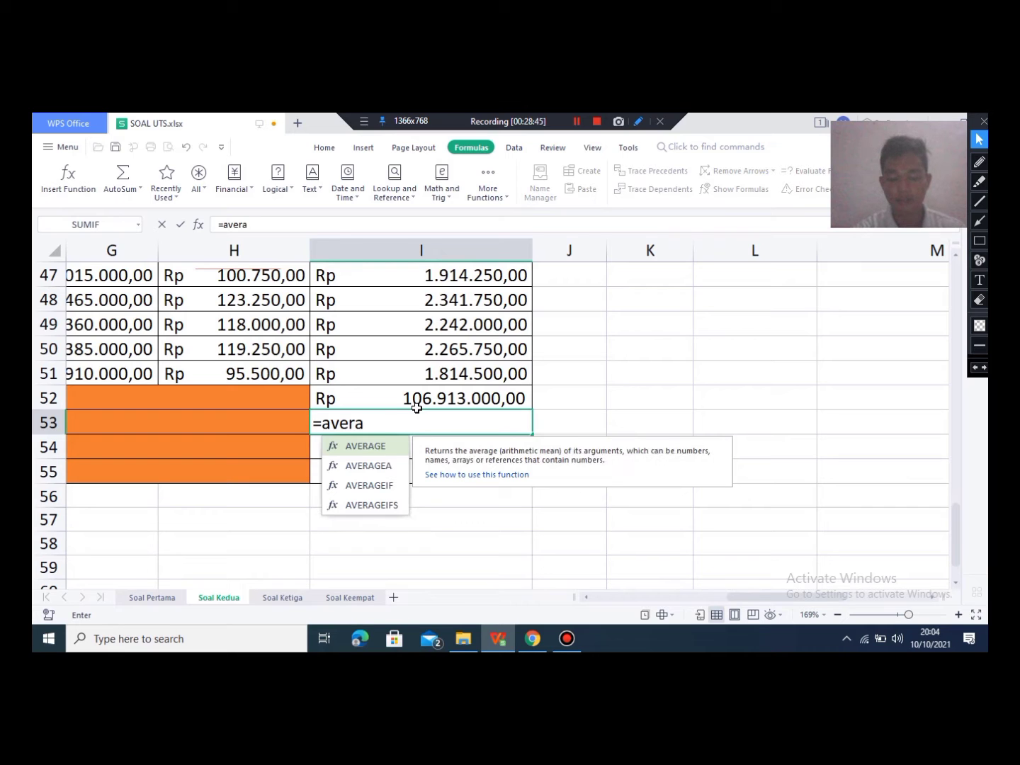
pyautogui.write('(')
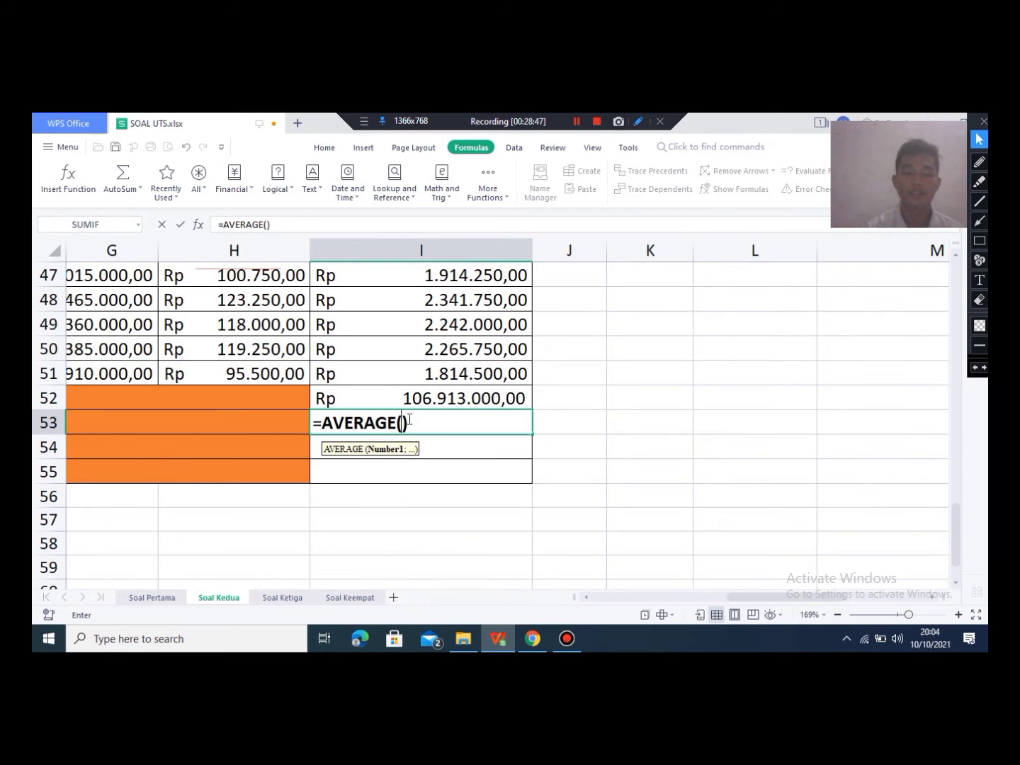
pyautogui.scroll(5, 416, 412)
pyautogui.scroll(11, 417, 411)
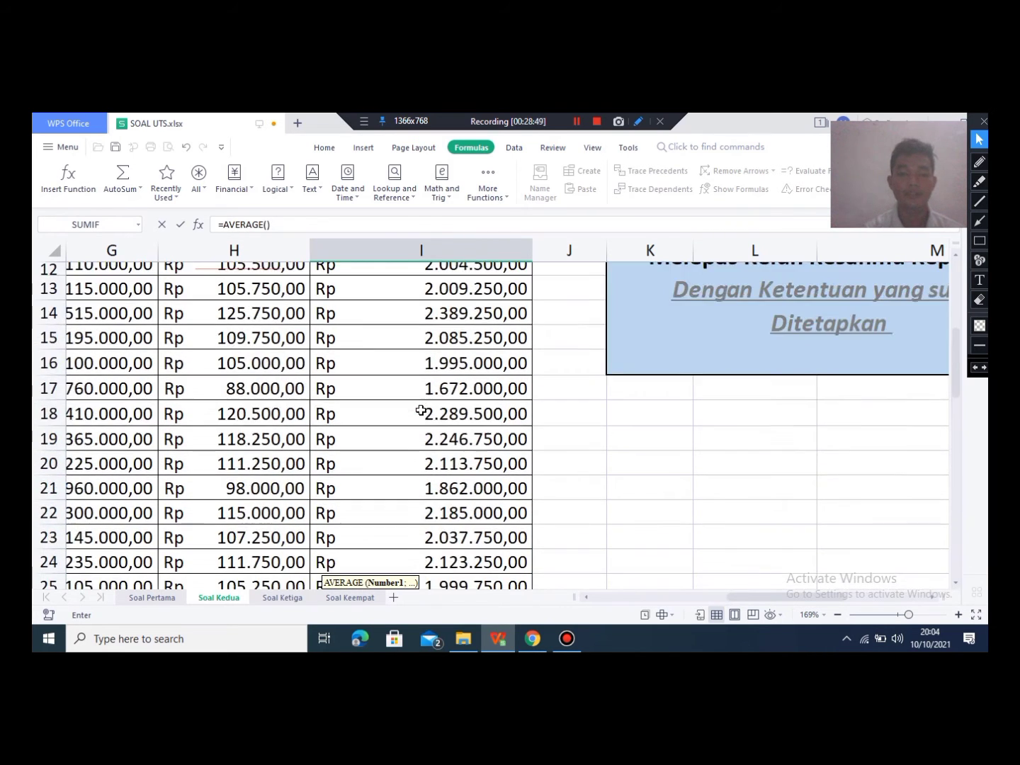
pyautogui.moveTo(412, 307); pyautogui.dragTo(433, 521)
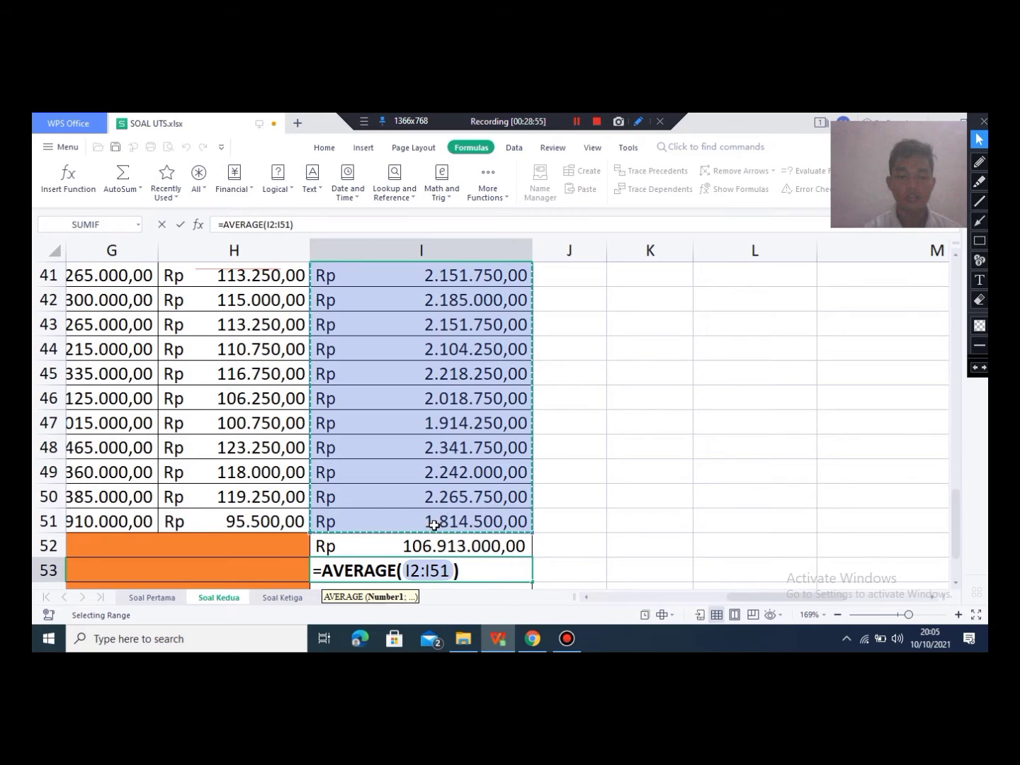
pyautogui.press('Return')
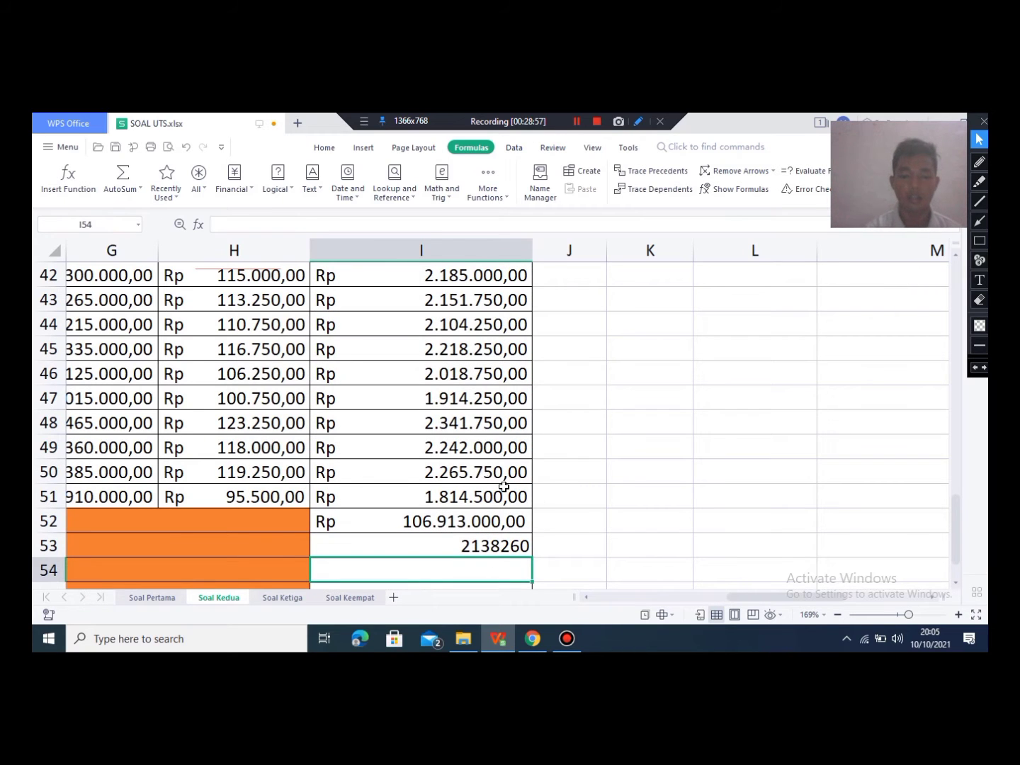
# Step: Calculate Upah Tertinggi Karyawan in I54 using the Max function, limiting its range to the employee rows as =MAX(I2:I51)
pyautogui.scroll(-3, 467, 456)
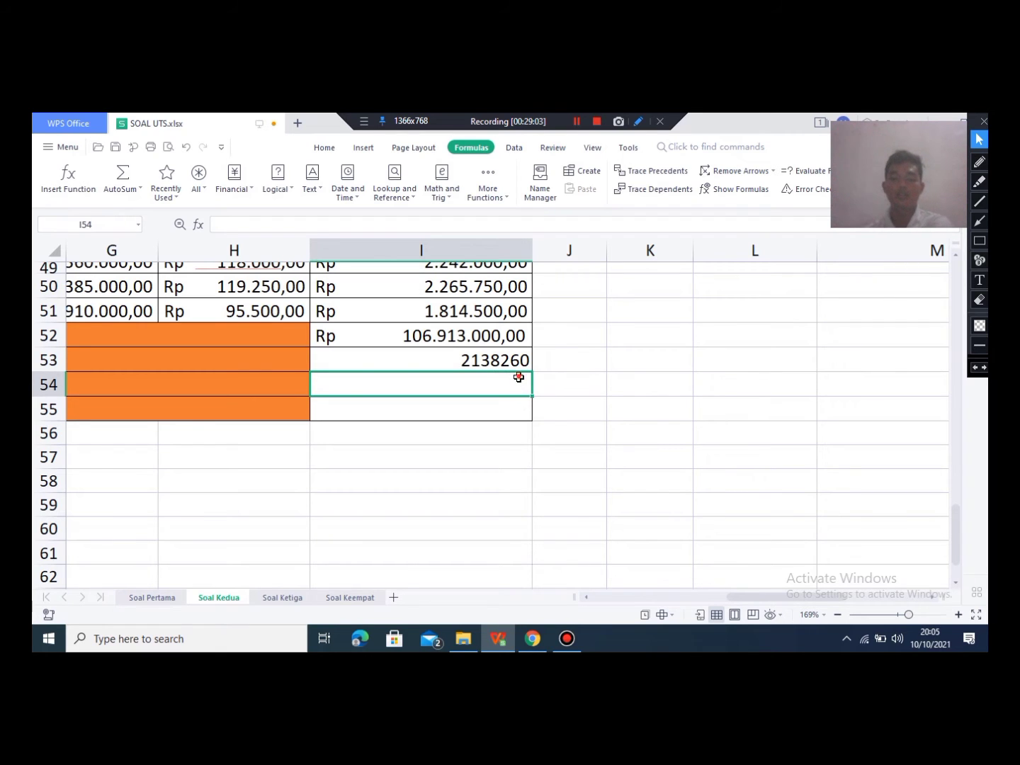
pyautogui.moveTo(749, 597); pyautogui.dragTo(658, 599)
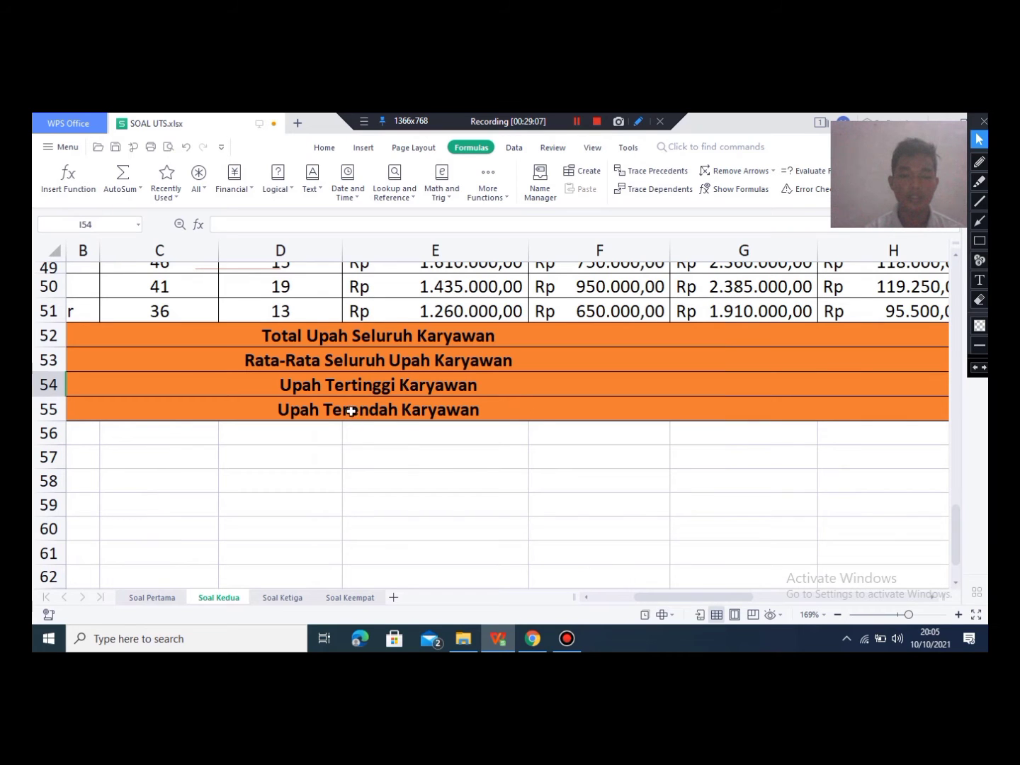
pyautogui.moveTo(637, 601); pyautogui.dragTo(717, 599)
pyautogui.doubleClick(590, 411)
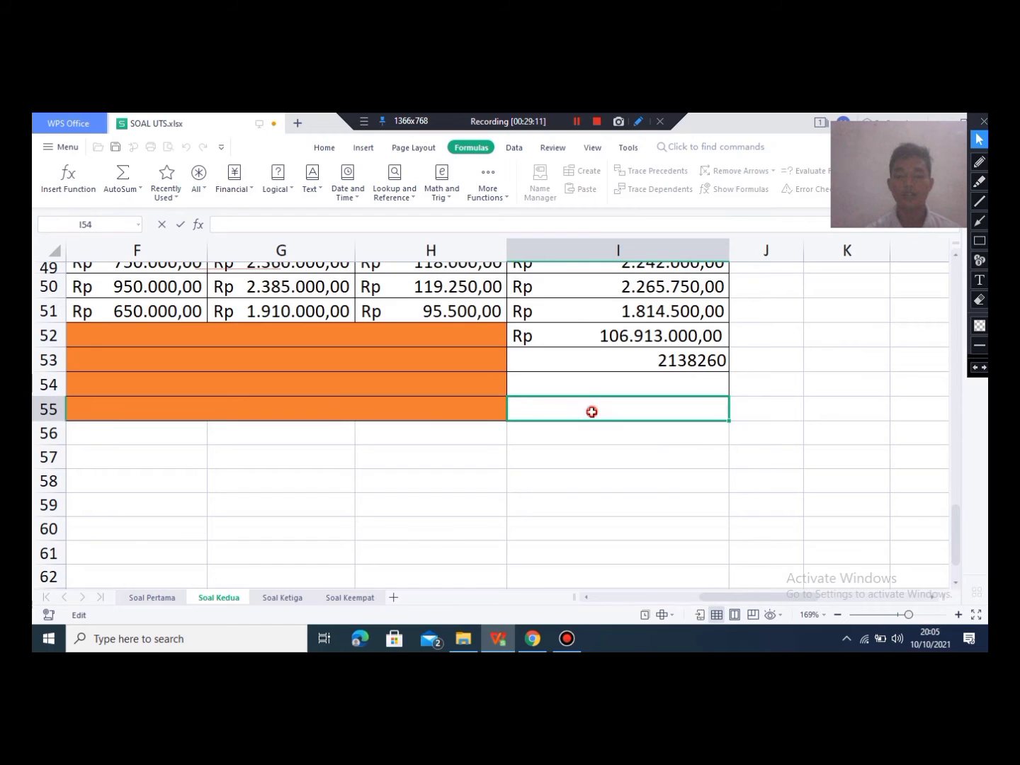
pyautogui.click(580, 370)
pyautogui.click(584, 384)
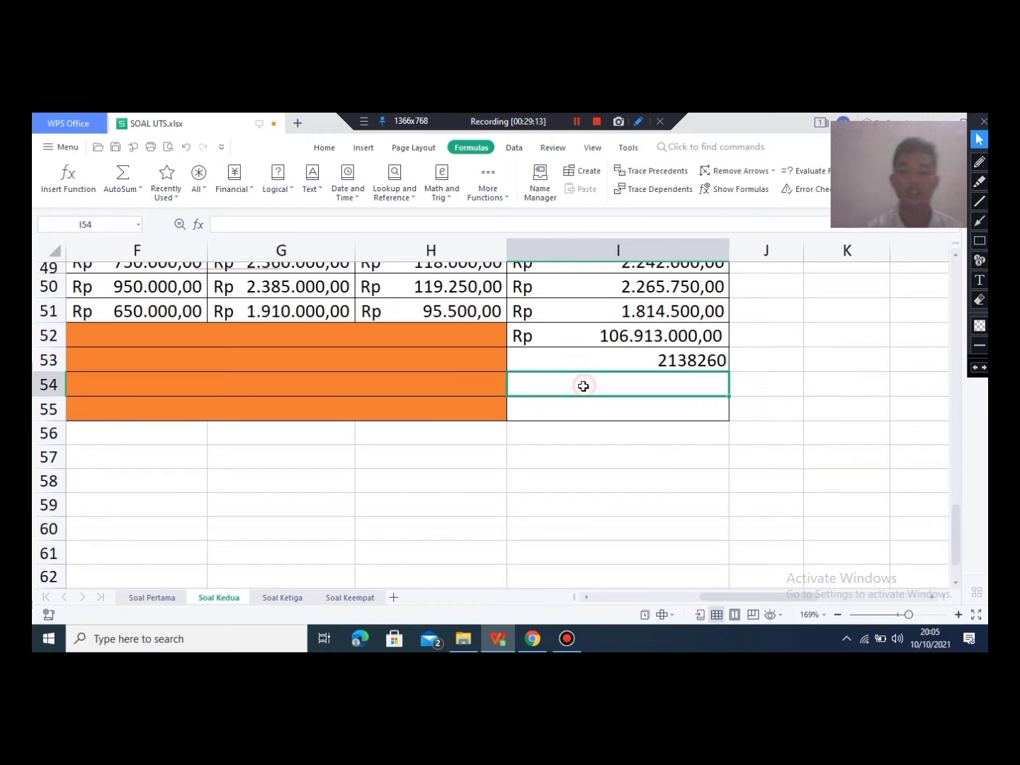
pyautogui.click(136, 188)
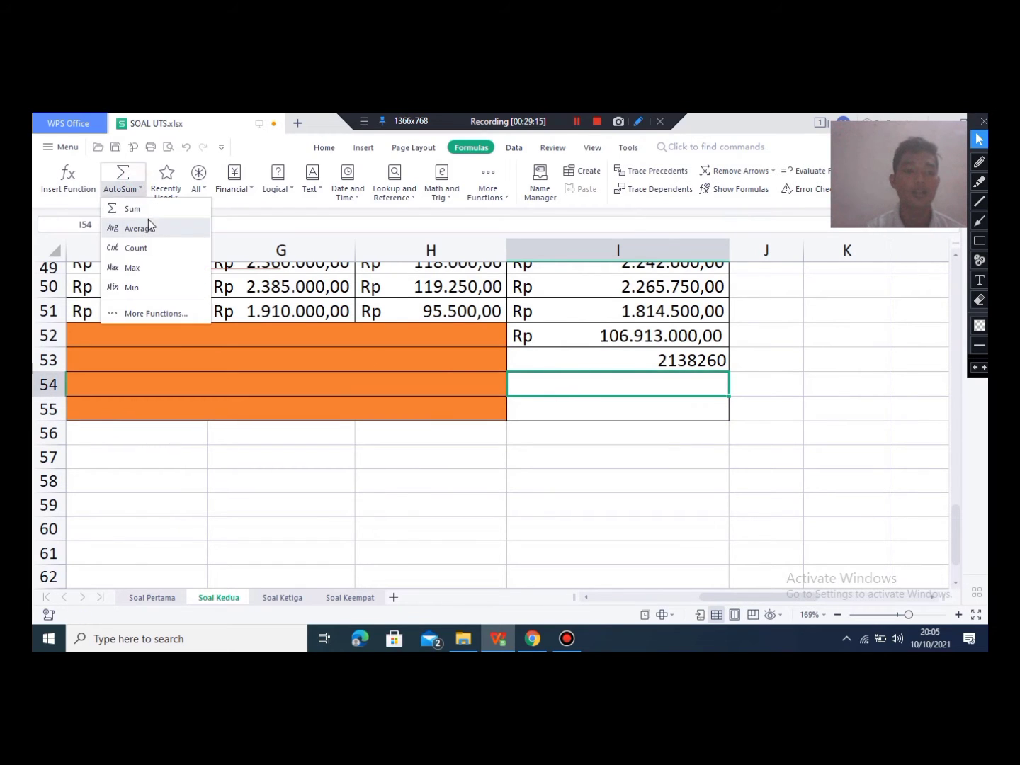
pyautogui.click(143, 267)
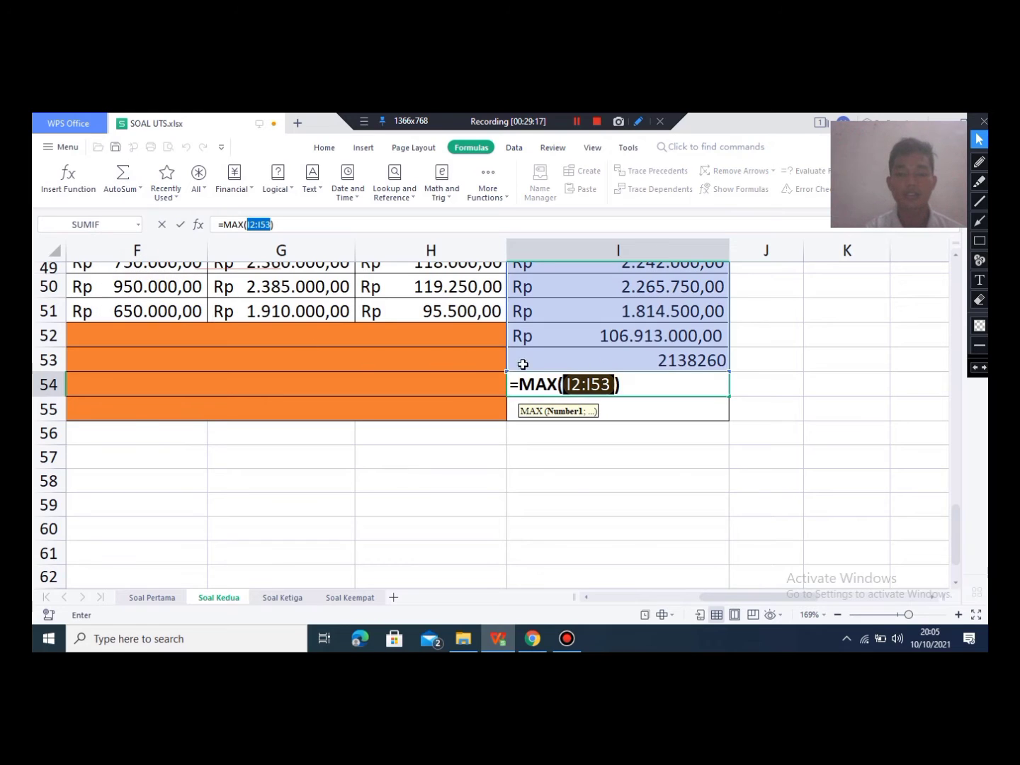
pyautogui.click(728, 369)
pyautogui.moveTo(728, 368); pyautogui.dragTo(703, 319)
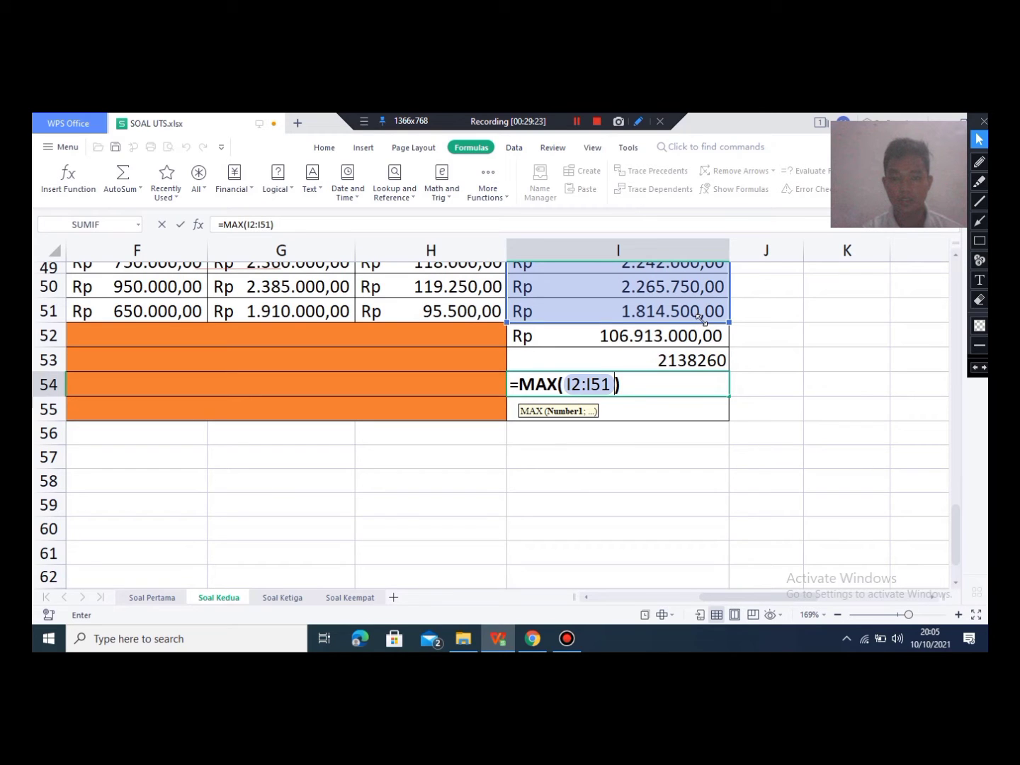
pyautogui.press('Up')
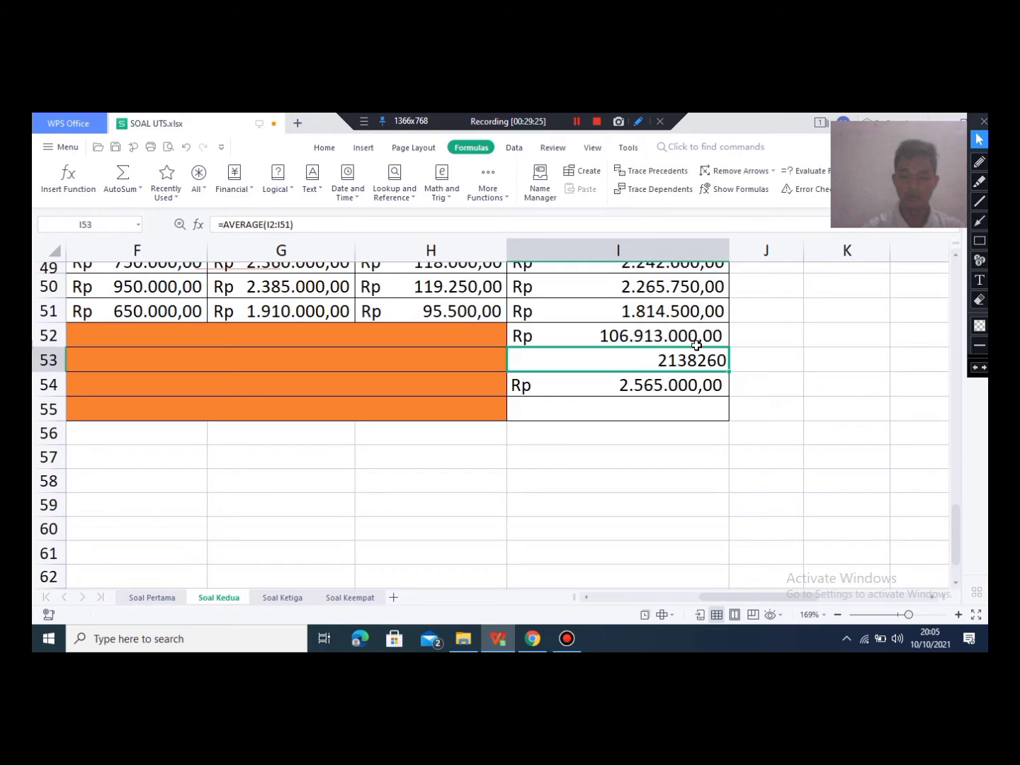
# Step: Calculate Upah Terendah Karyawan in I55 using the Min function, limiting its range to the employee rows as =MIN(I2:I51)
pyautogui.click(629, 411)
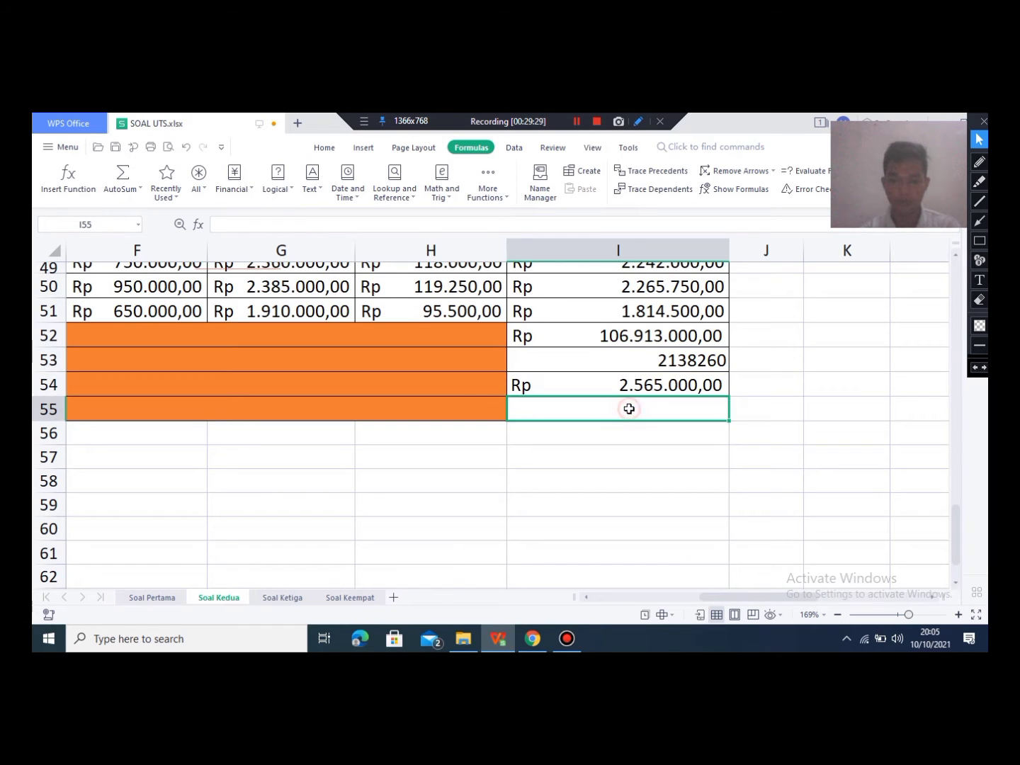
pyautogui.click(139, 190)
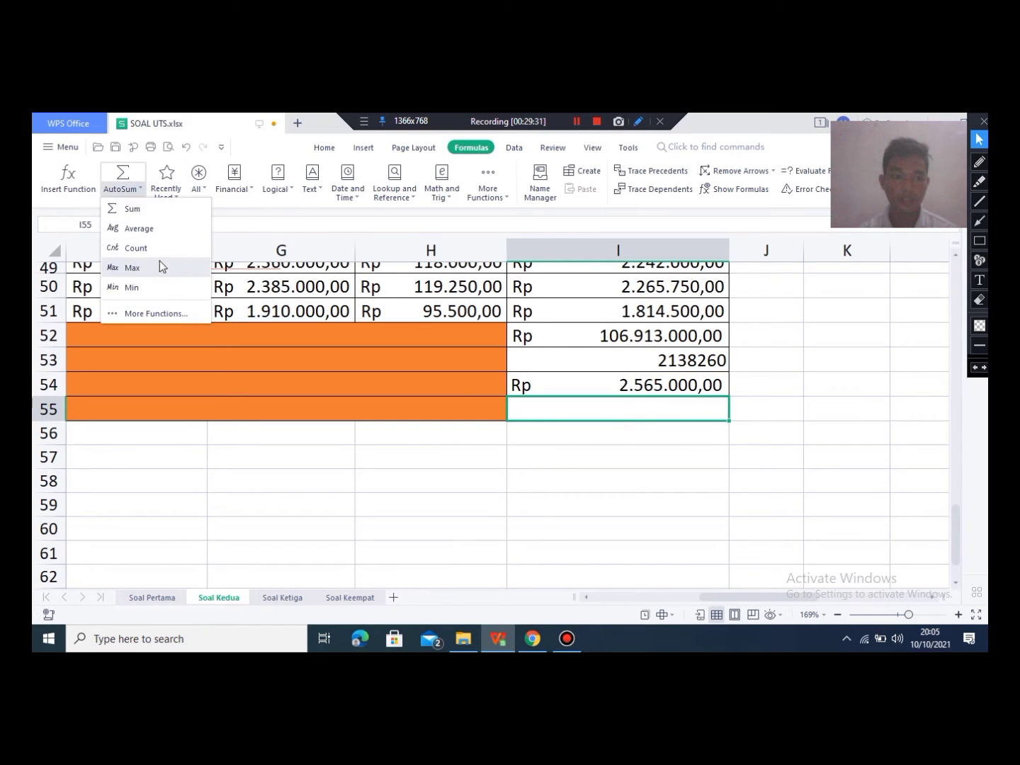
pyautogui.click(132, 287)
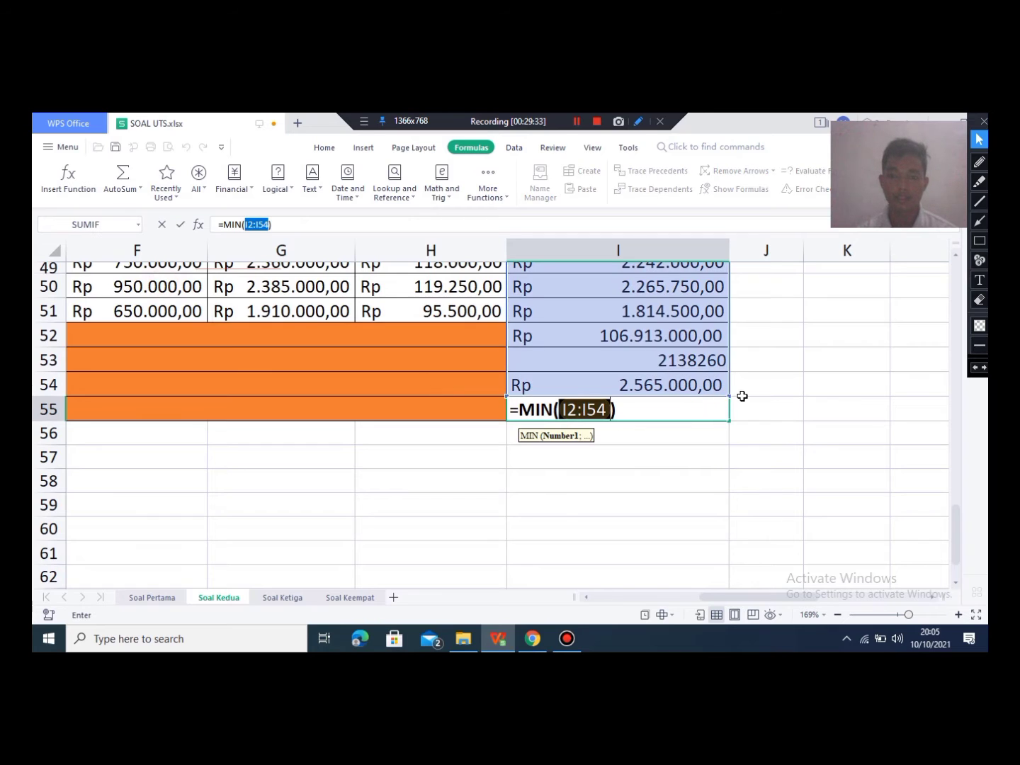
pyautogui.moveTo(729, 397); pyautogui.dragTo(673, 325)
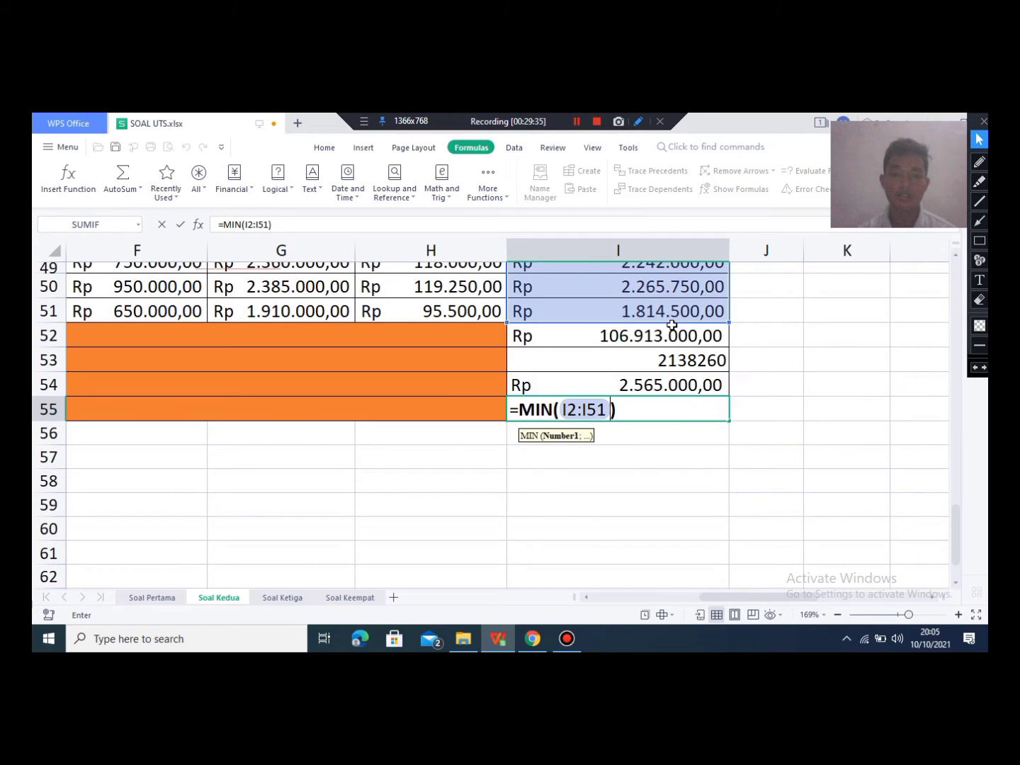
pyautogui.press('Return')
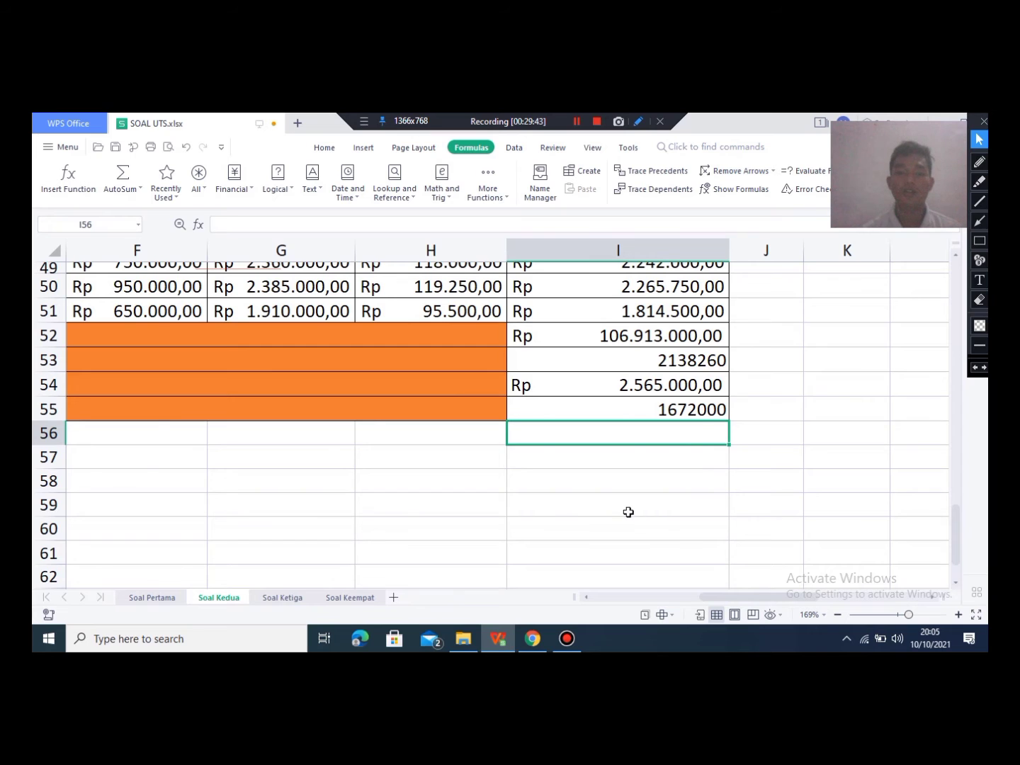
# Step: Review the wage table at 100% zoom, examining the calculated columns across the employee rows
pyautogui.scroll(4, 628, 511)
pyautogui.moveTo(813, 598); pyautogui.dragTo(711, 600)
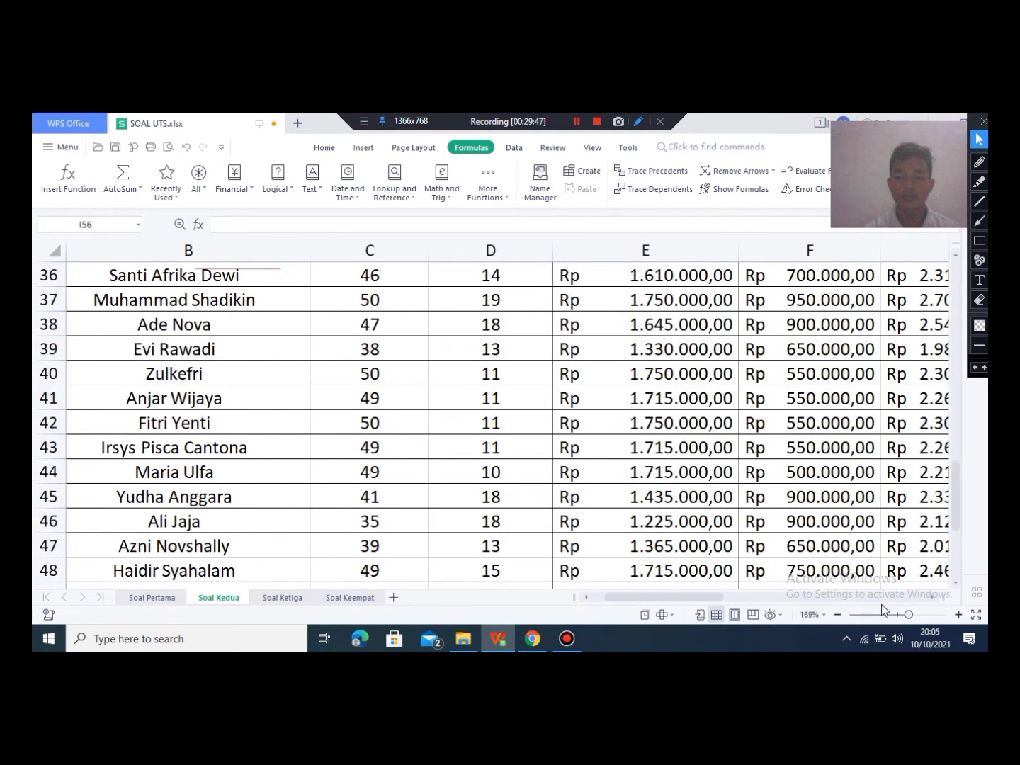
pyautogui.moveTo(910, 618); pyautogui.dragTo(898, 617)
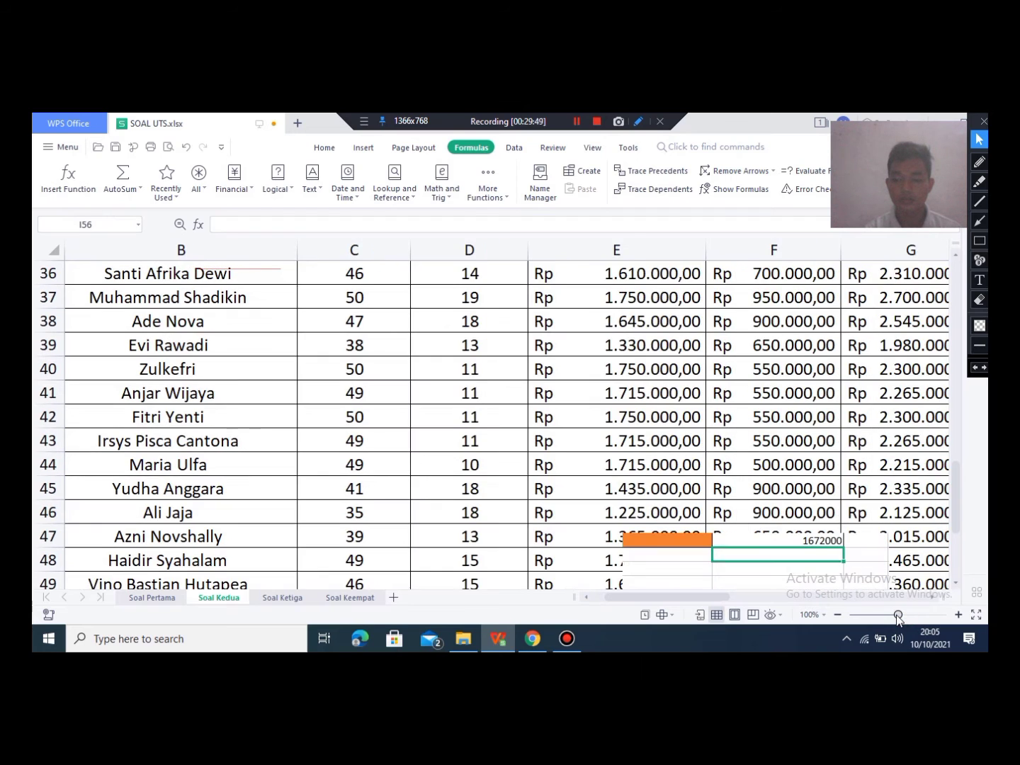
pyautogui.scroll(9, 666, 522)
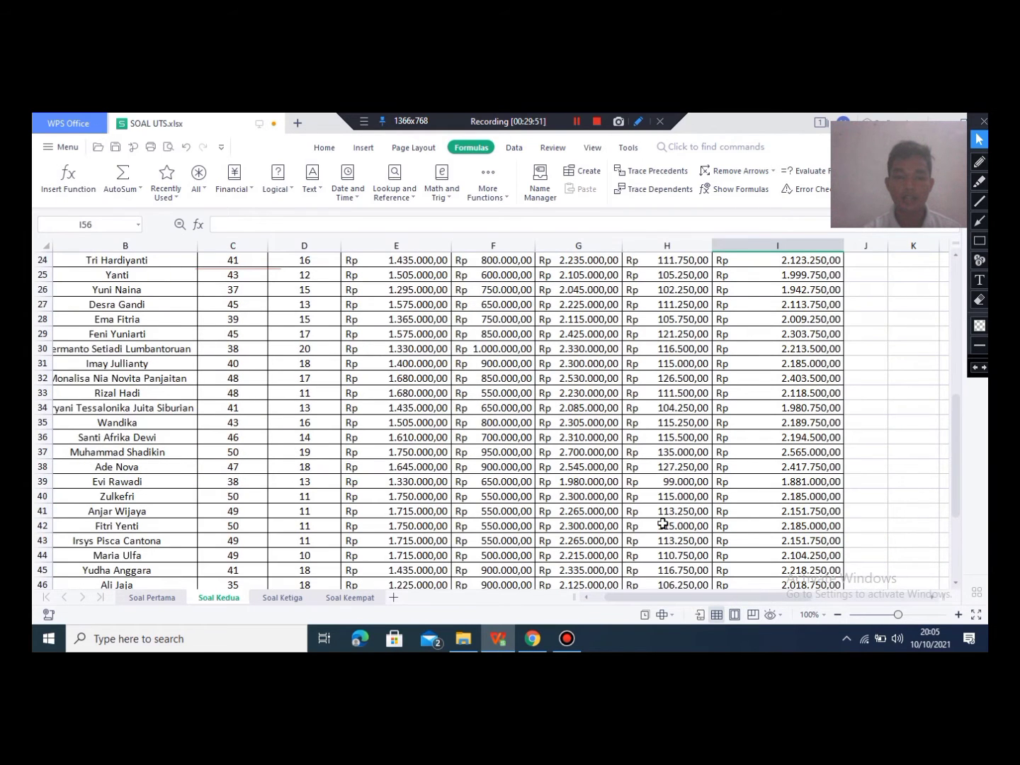
pyautogui.click(633, 470)
pyautogui.click(606, 347)
pyautogui.click(649, 307)
pyautogui.moveTo(703, 323); pyautogui.dragTo(704, 335)
pyautogui.click(814, 347)
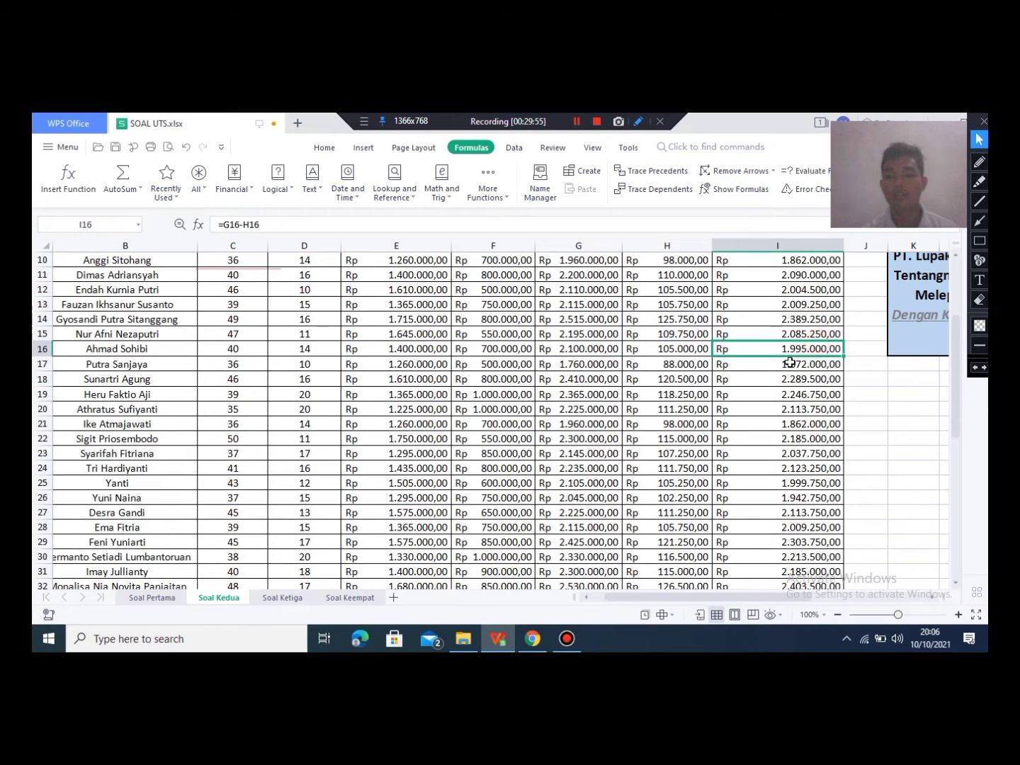
pyautogui.scroll(-7, 686, 396)
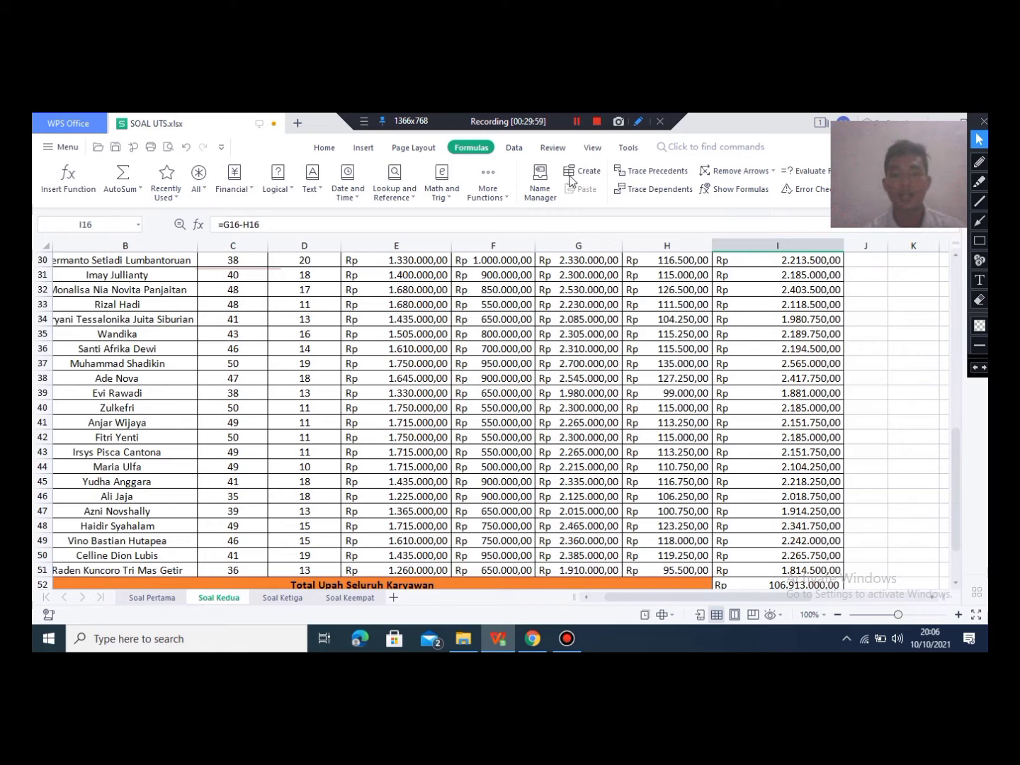
pyautogui.click(576, 122)
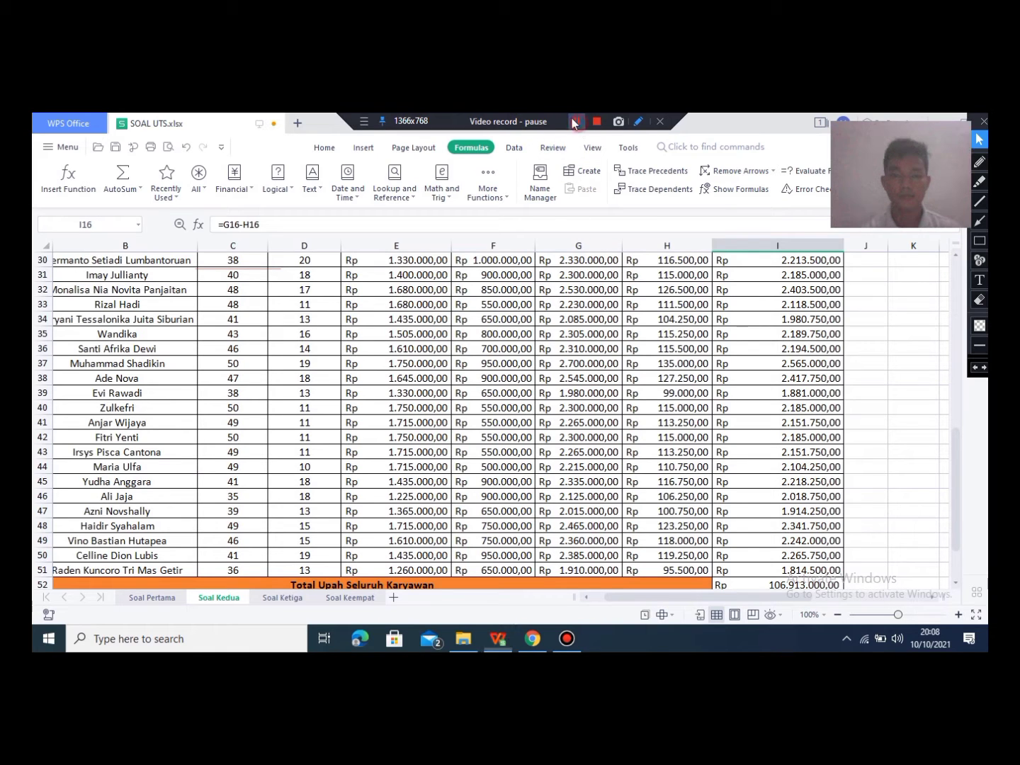
# Step: Open the Soal Ketiga sheet and examine its empty Grade and Status columns at a larger zoom
pyautogui.click(574, 122)
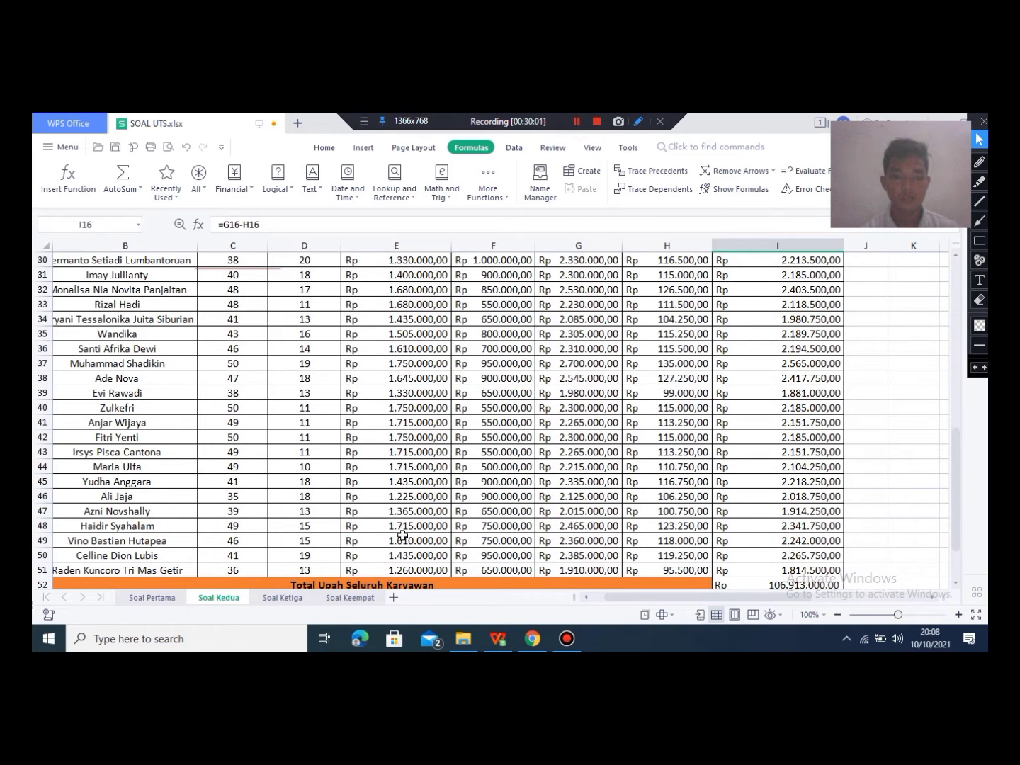
pyautogui.click(287, 599)
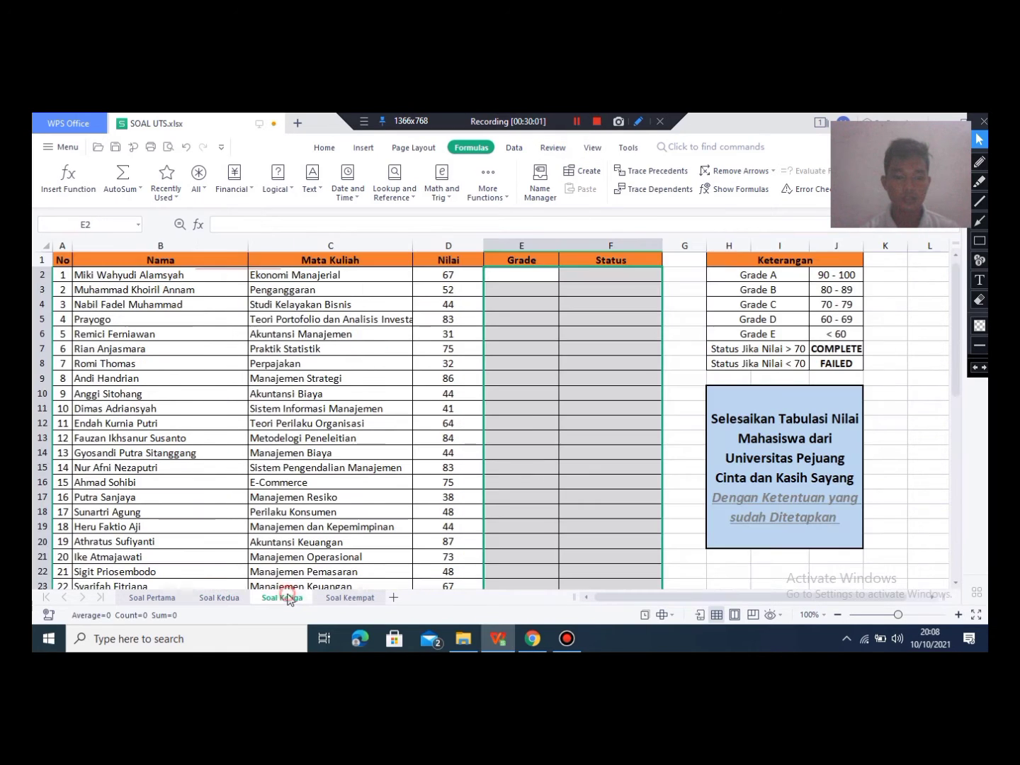
pyautogui.click(505, 288)
pyautogui.click(519, 278)
pyautogui.click(583, 300)
pyautogui.click(609, 280)
pyautogui.click(539, 278)
pyautogui.click(586, 376)
pyautogui.click(543, 277)
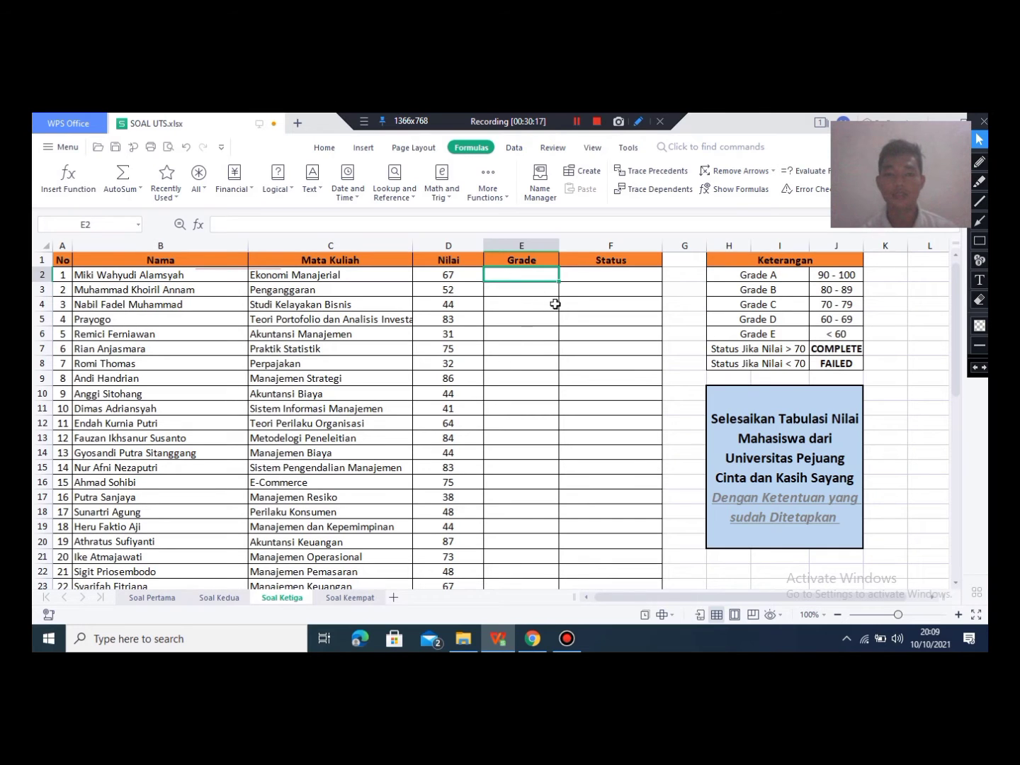
pyautogui.click(581, 277)
pyautogui.click(503, 273)
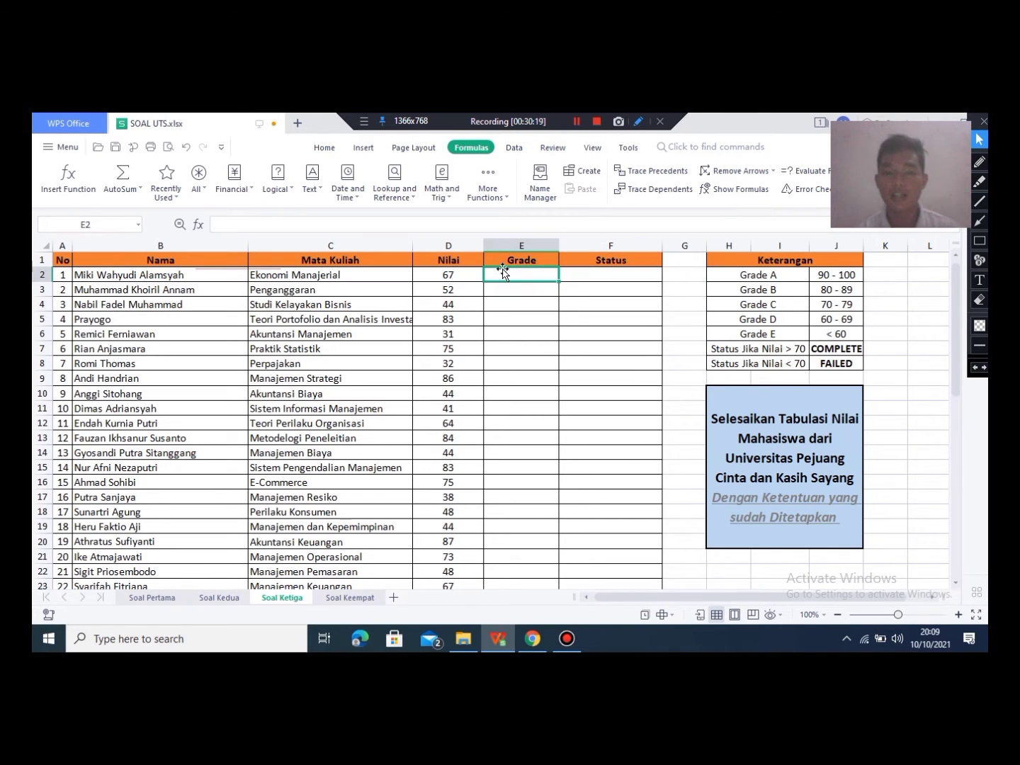
pyautogui.click(909, 615)
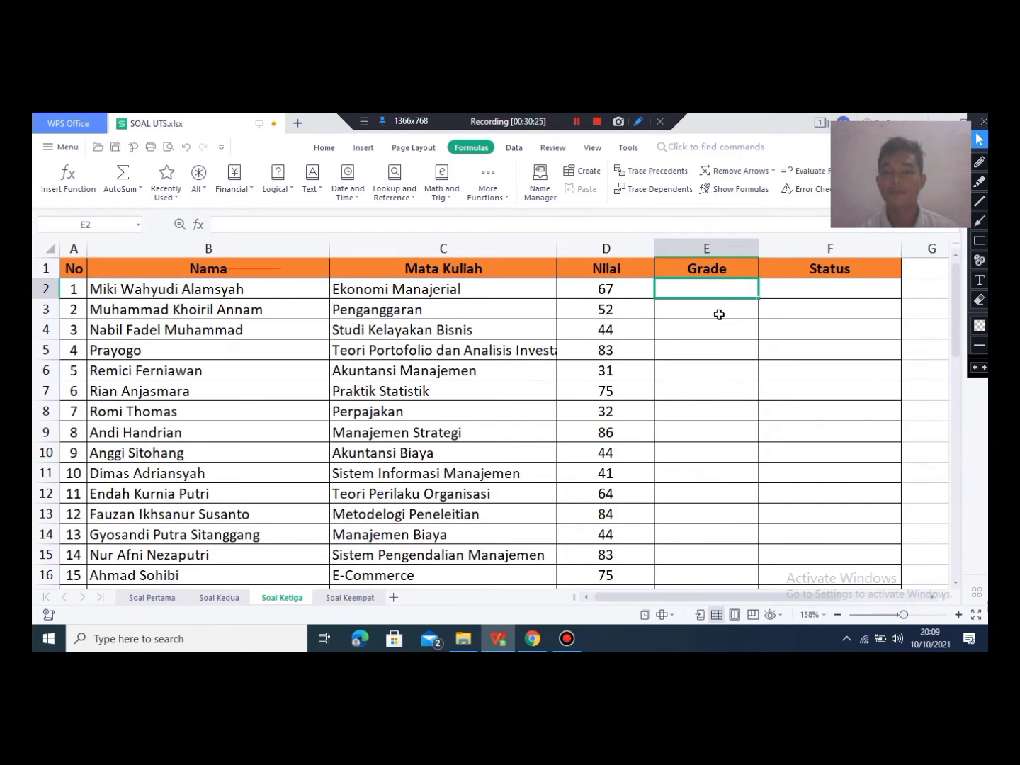
pyautogui.click(725, 270)
pyautogui.click(788, 276)
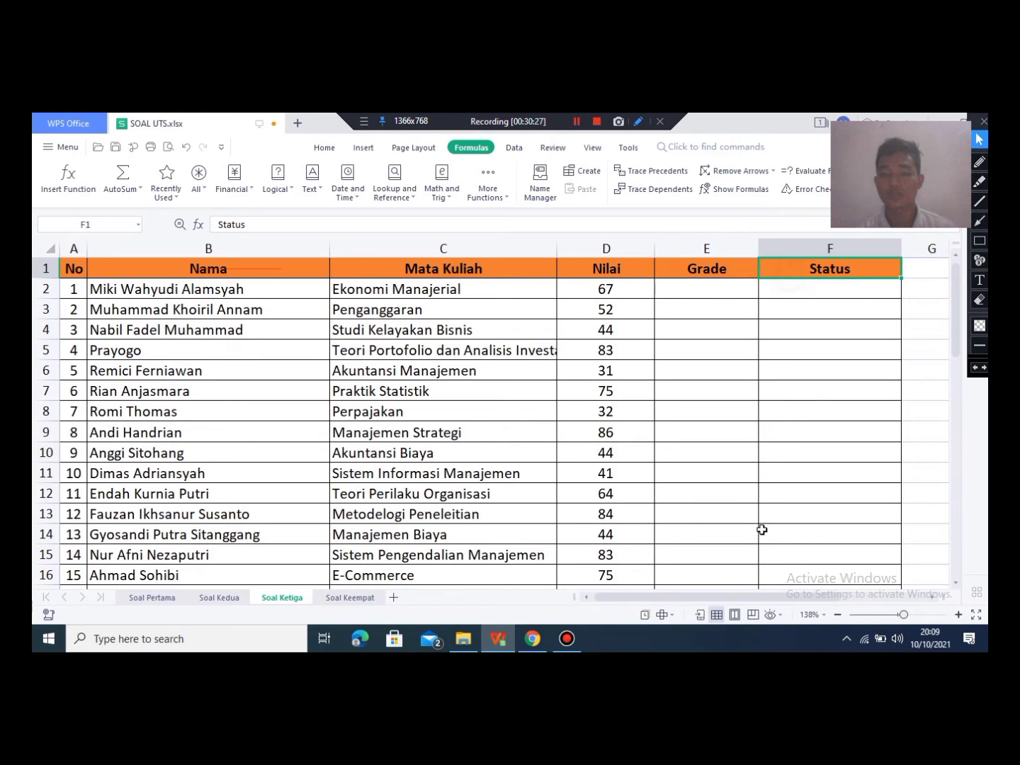
# Step: Examine the Keterangan table for the score range of each grade from A to E
pyautogui.moveTo(808, 596); pyautogui.dragTo(911, 595)
pyautogui.click(752, 290)
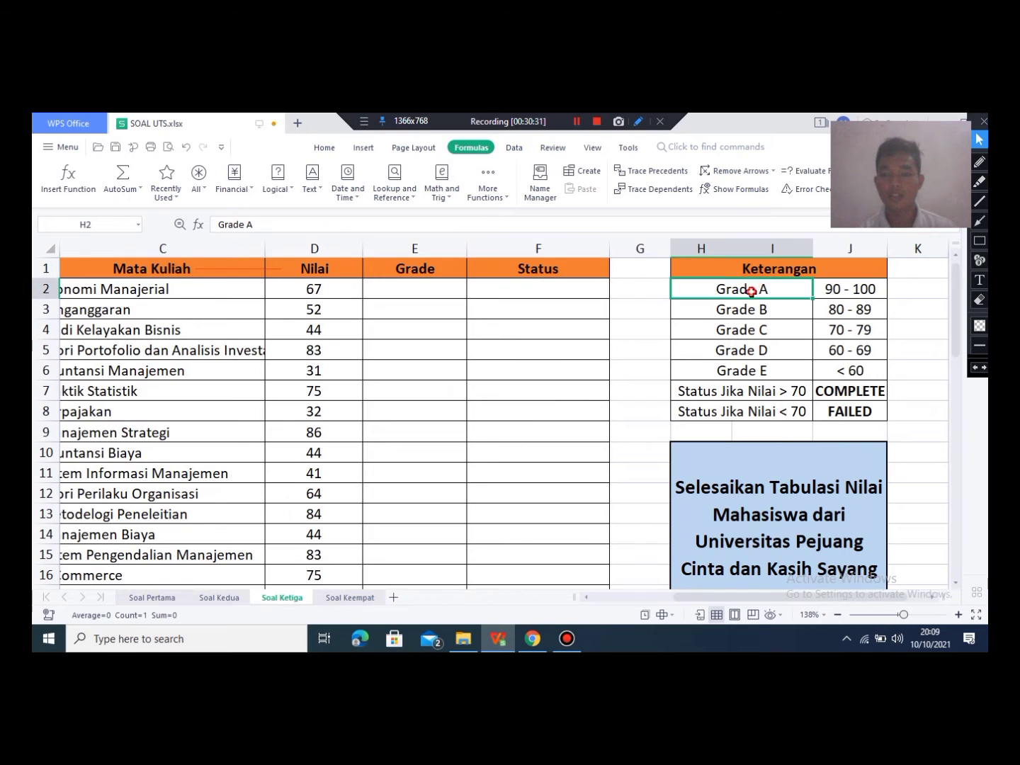
pyautogui.click(774, 328)
pyautogui.click(770, 375)
pyautogui.click(768, 353)
pyautogui.click(769, 370)
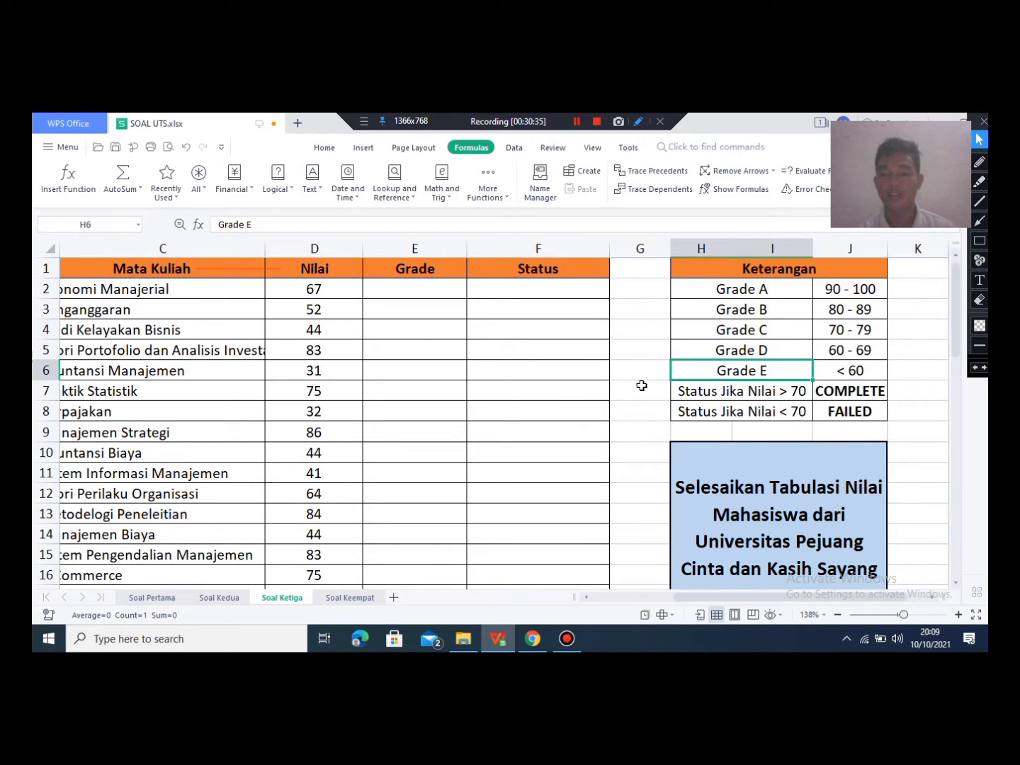
pyautogui.click(822, 294)
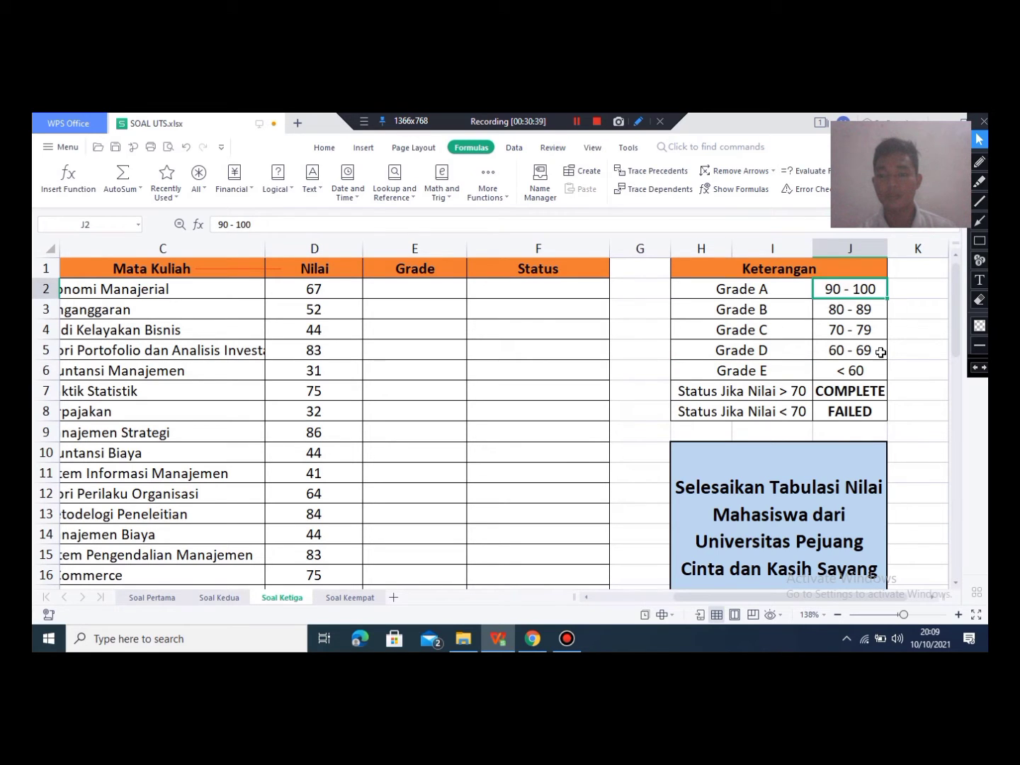
pyautogui.click(857, 367)
pyautogui.click(847, 348)
pyautogui.click(851, 311)
pyautogui.doubleClick(851, 312)
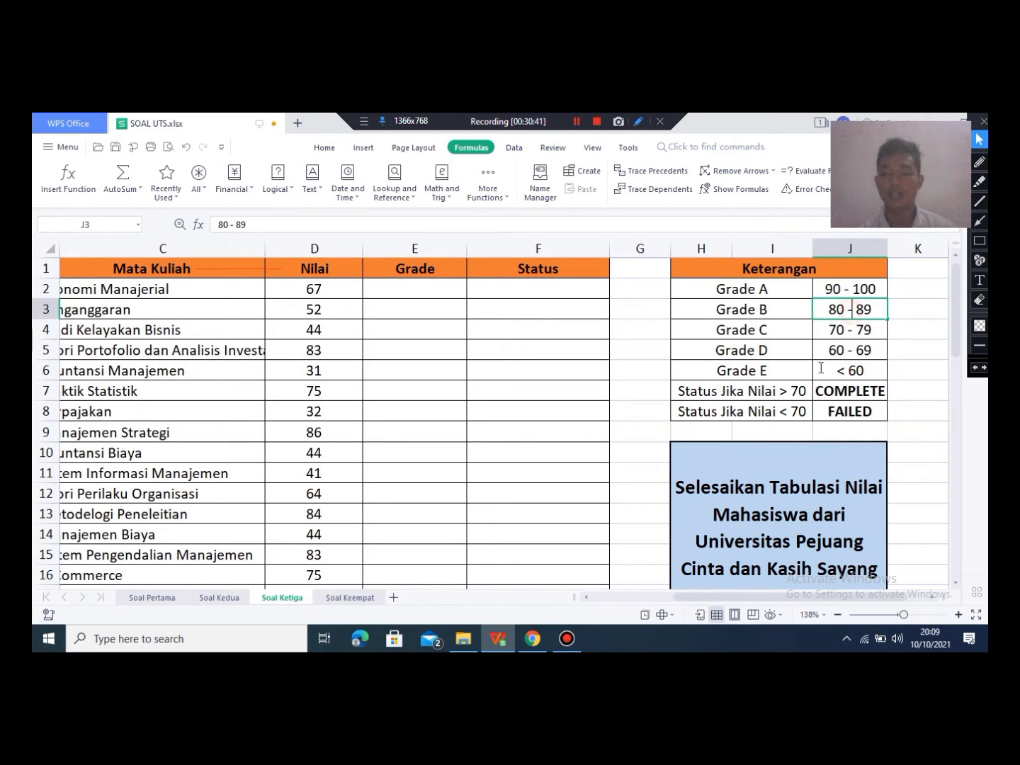
# Step: Begin an IF formula in Grade cell E2 with the logical test D2>=90
pyautogui.click(408, 294)
pyautogui.doubleClick(421, 297)
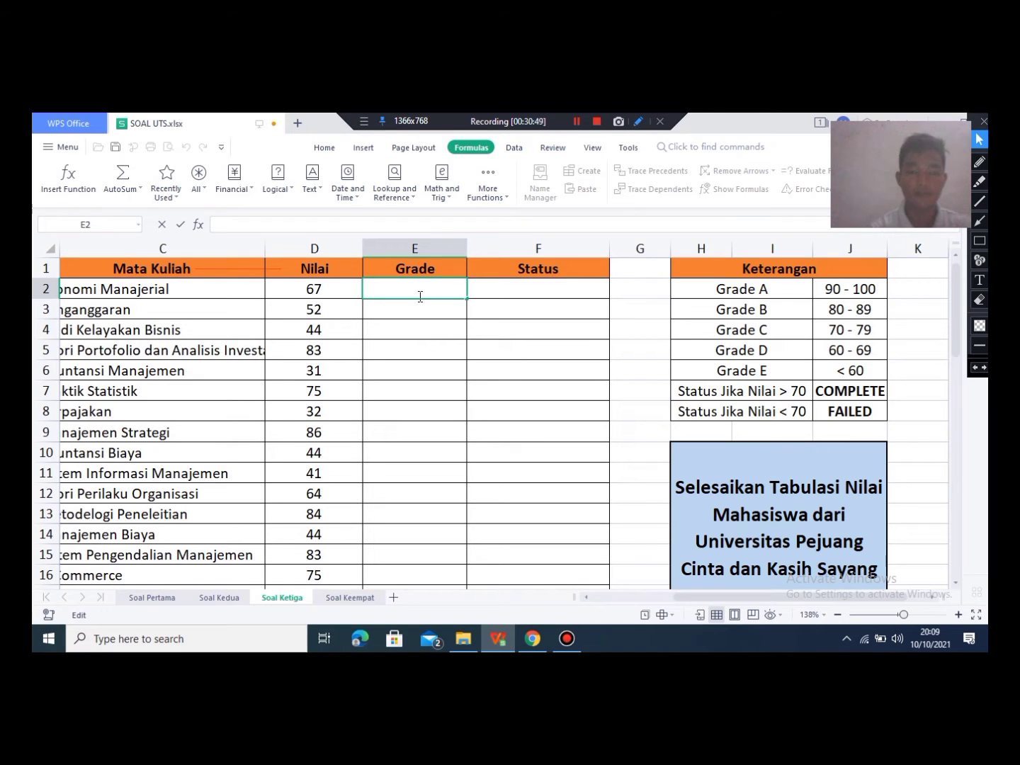
pyautogui.write('=')
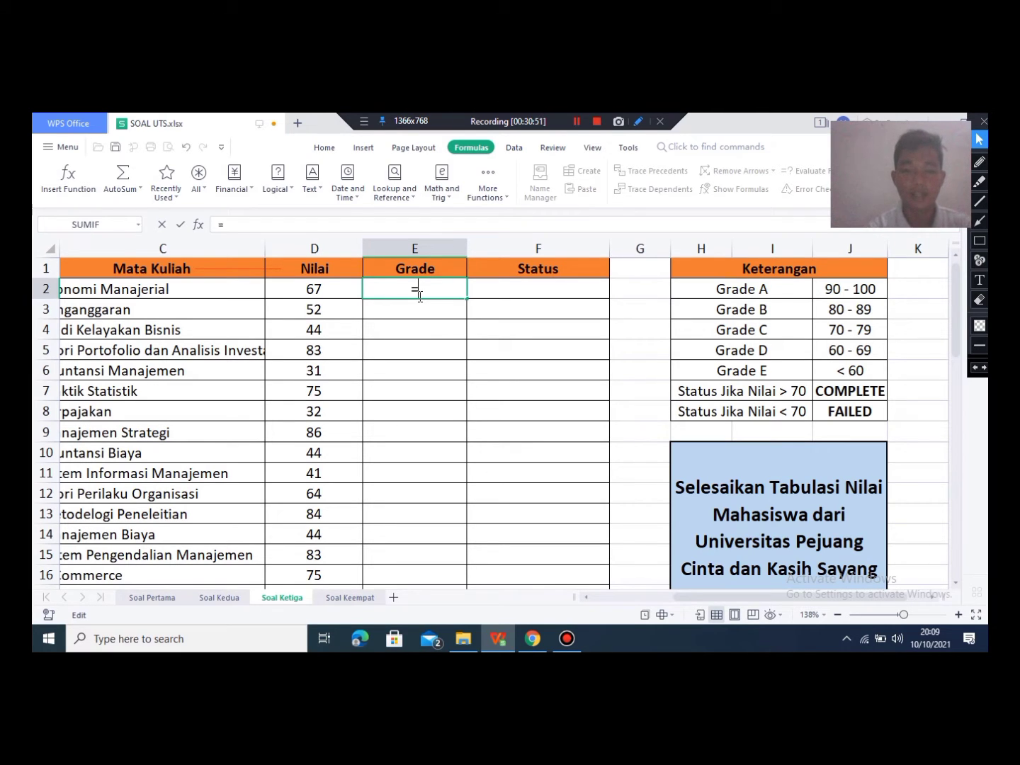
pyautogui.write('if')
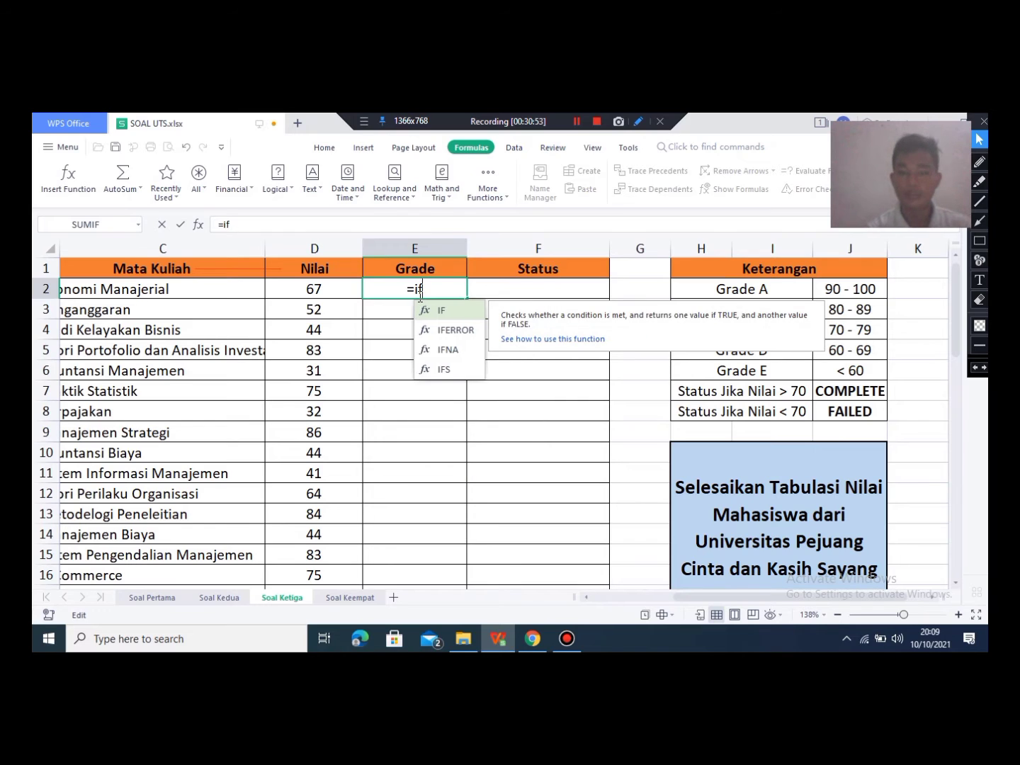
pyautogui.press('Tab')
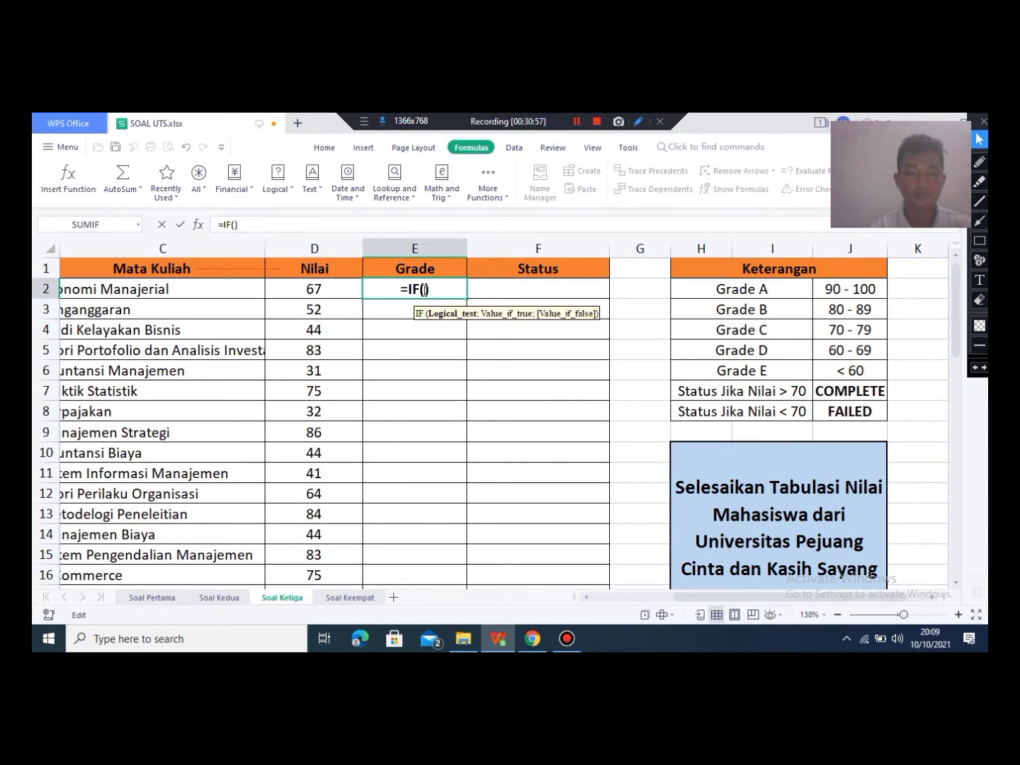
pyautogui.click(315, 292)
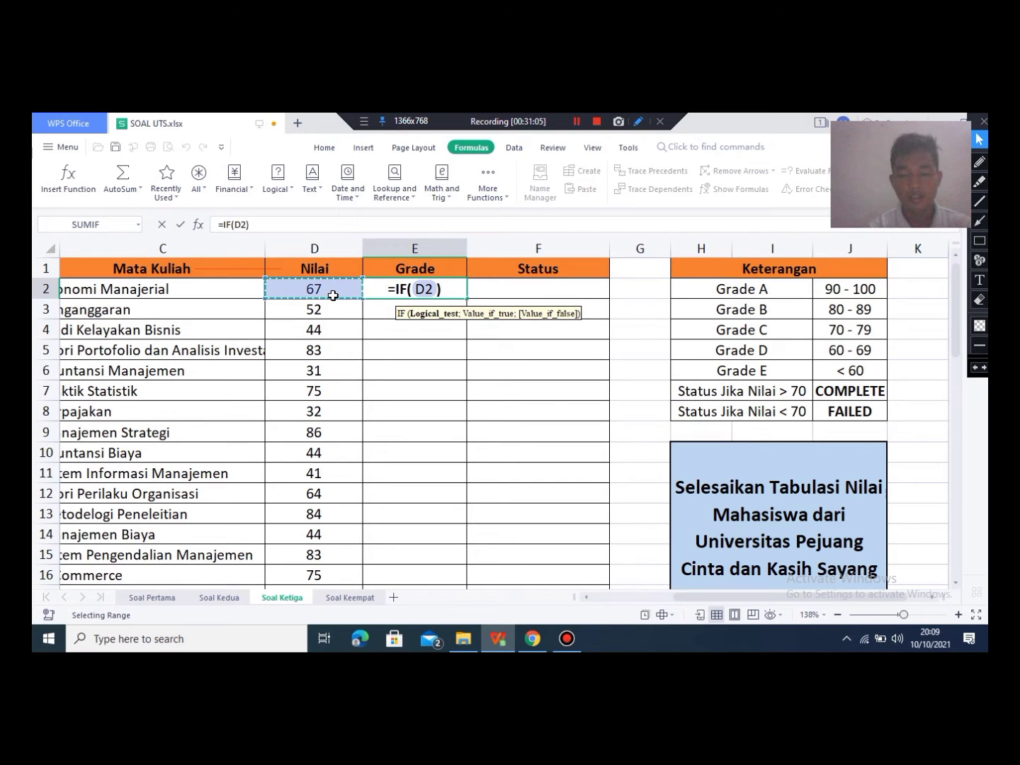
pyautogui.write('.')
pyautogui.press('BackSpace')
pyautogui.write('>')
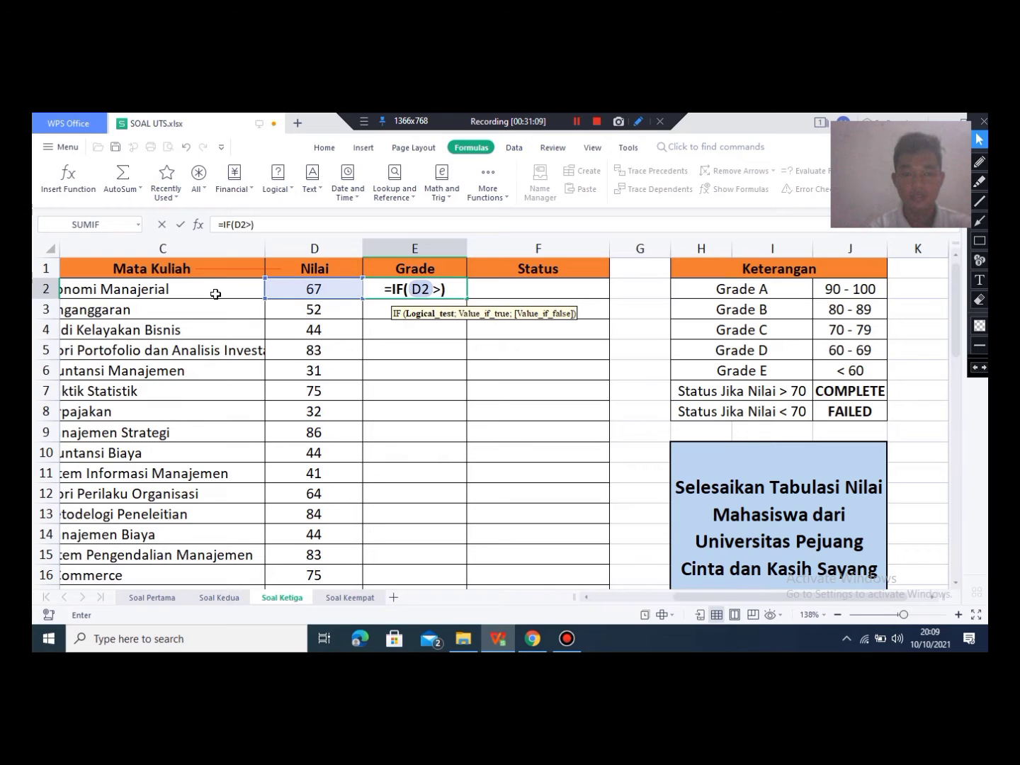
pyautogui.write('=')
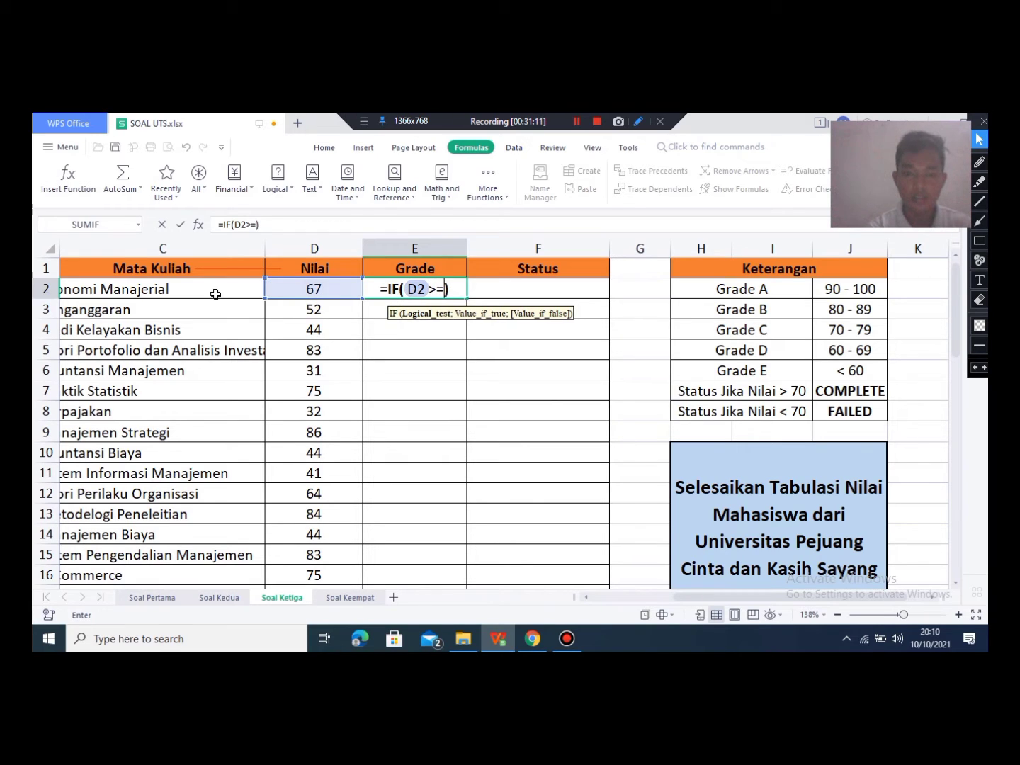
pyautogui.write('90')
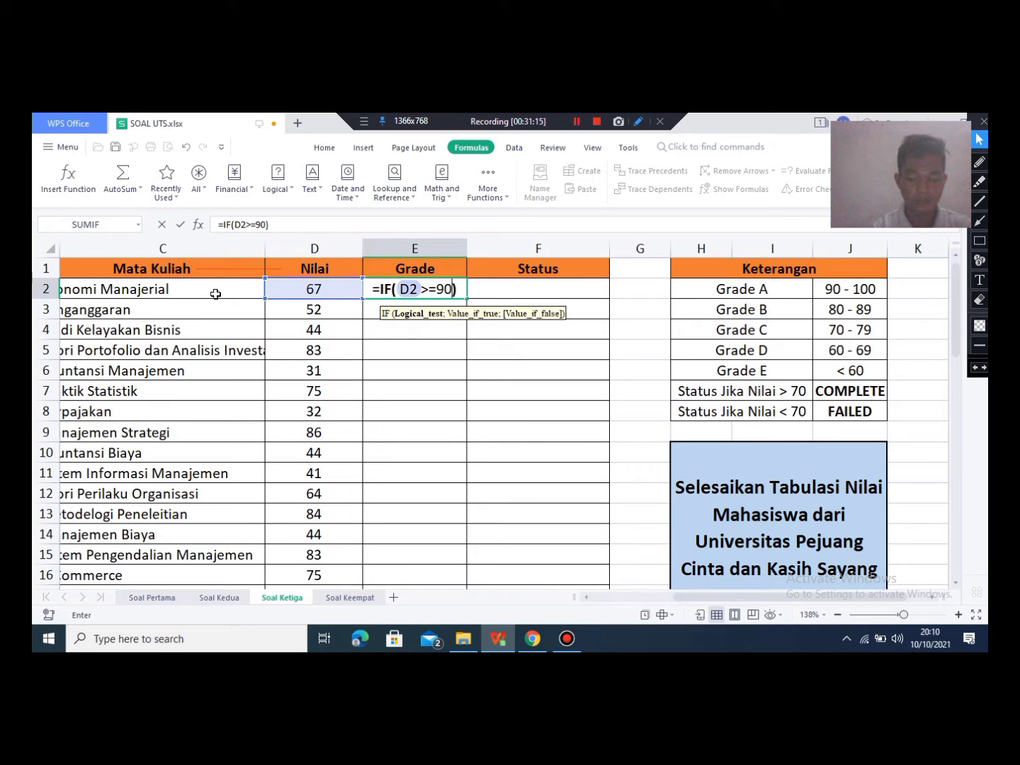
# Step: Add "A" as the value if true of the IF formula in E2, separated by a semicolon
pyautogui.write(';')
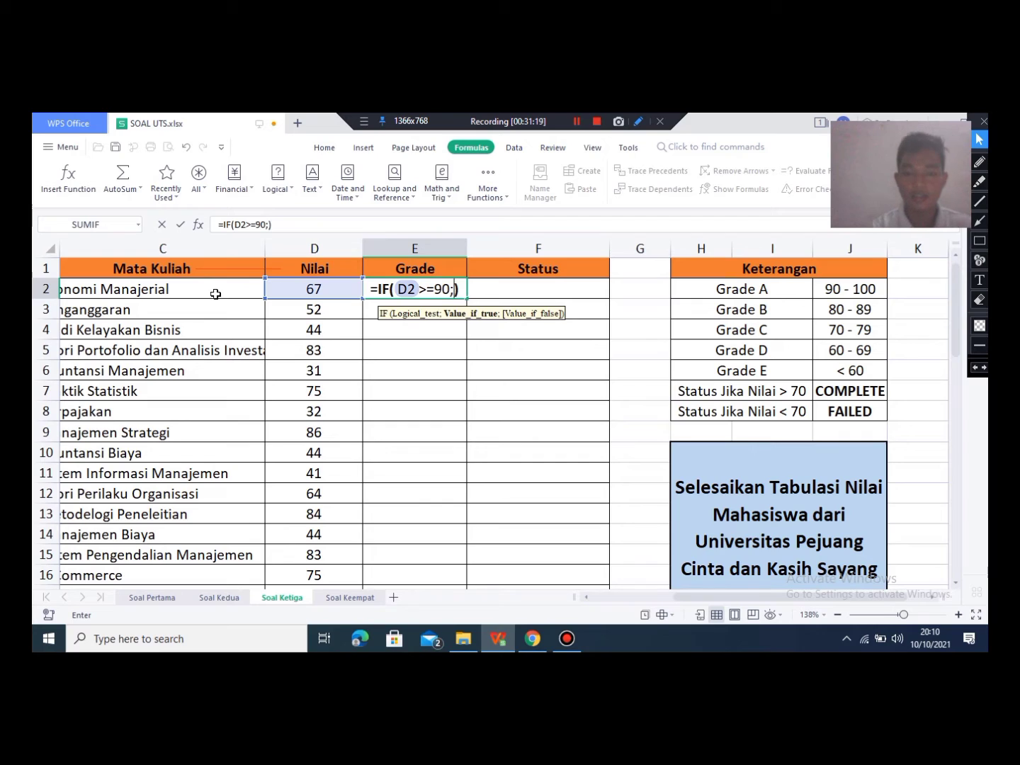
pyautogui.press('BackSpace')
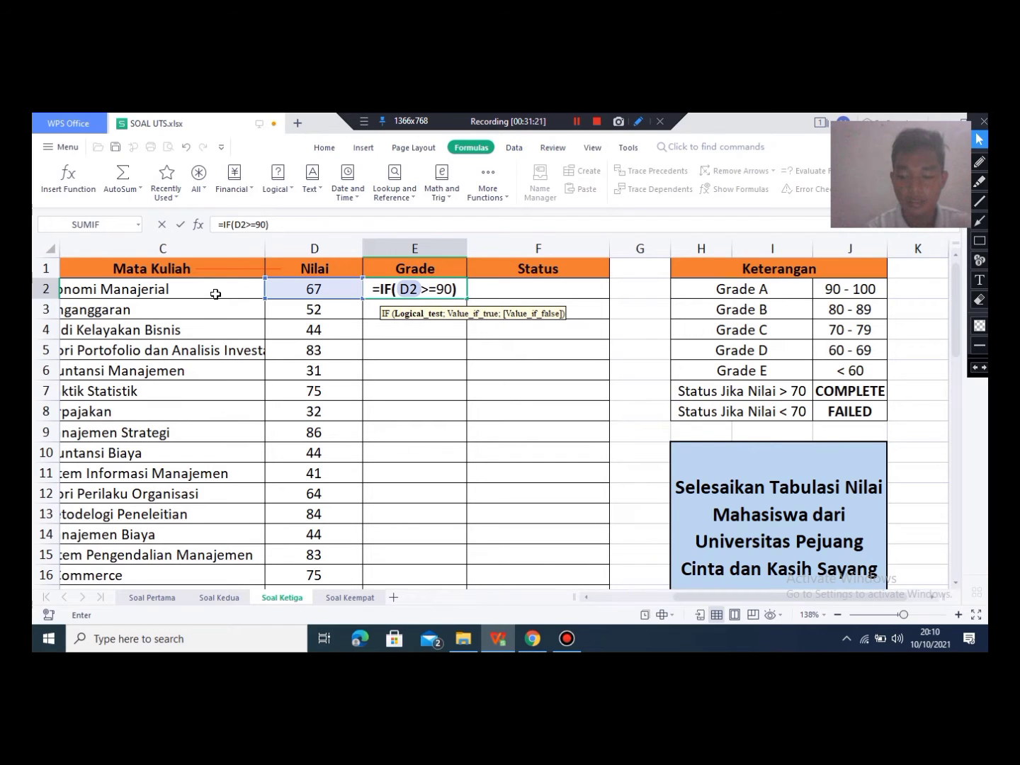
pyautogui.write(';"')
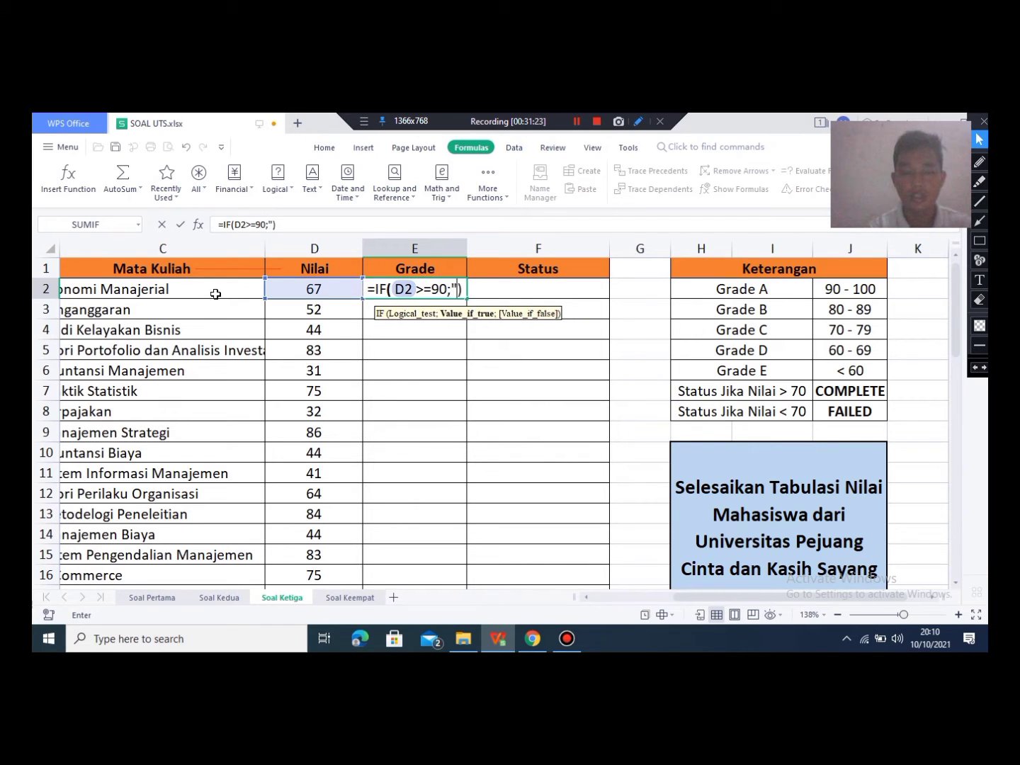
pyautogui.write('A')
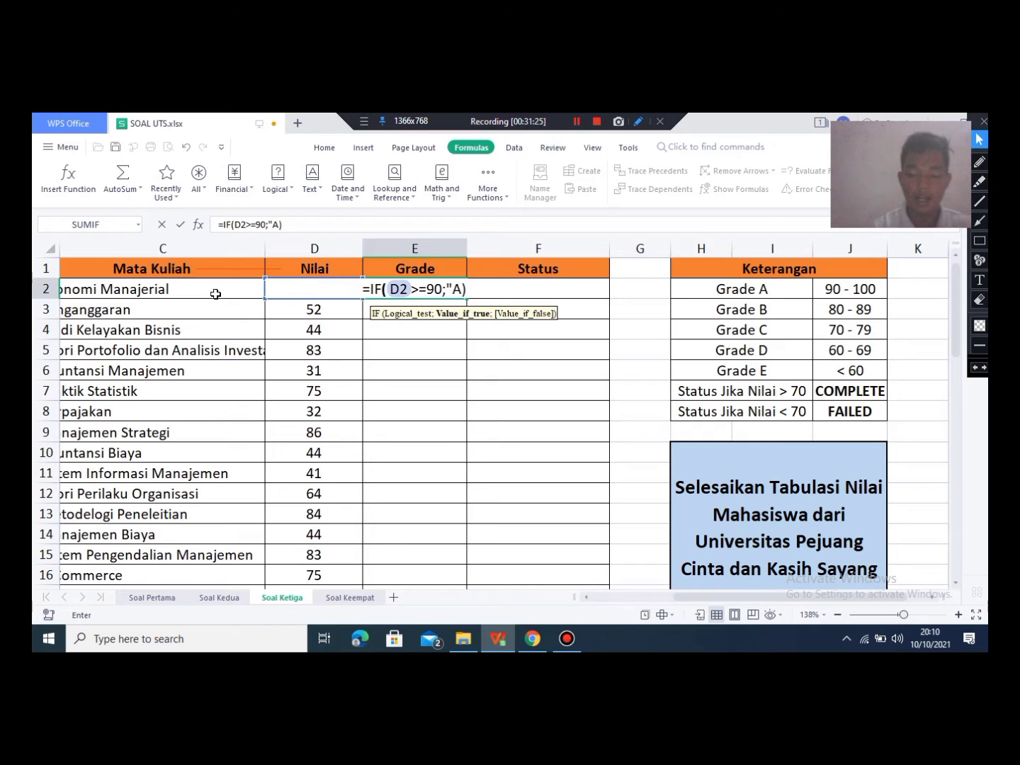
pyautogui.write('"')
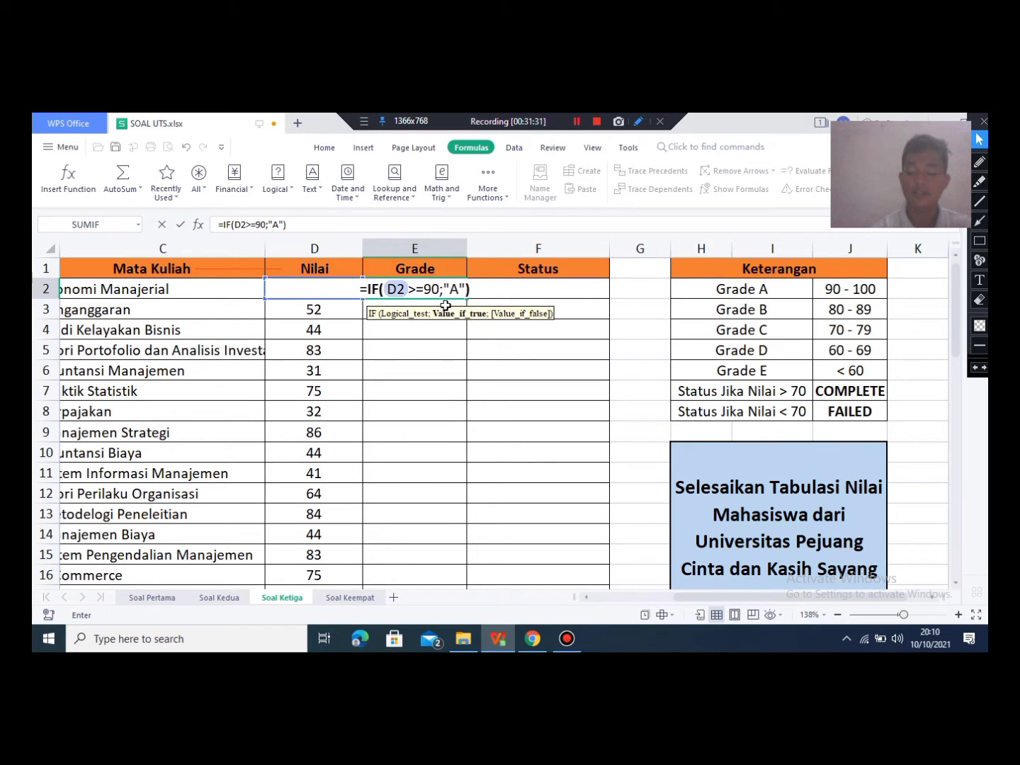
# Step: Nest a second IF as the false value in the E2 formula, returning "B" when d2>=80
pyautogui.write(';')
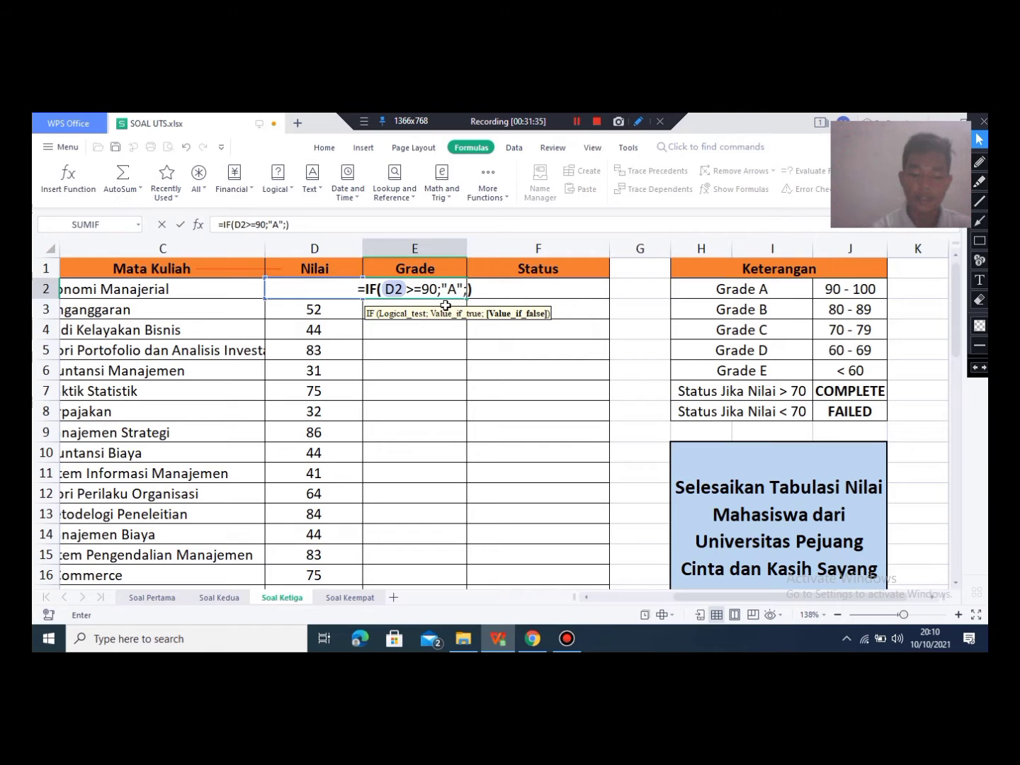
pyautogui.write('if')
pyautogui.press('Tab')
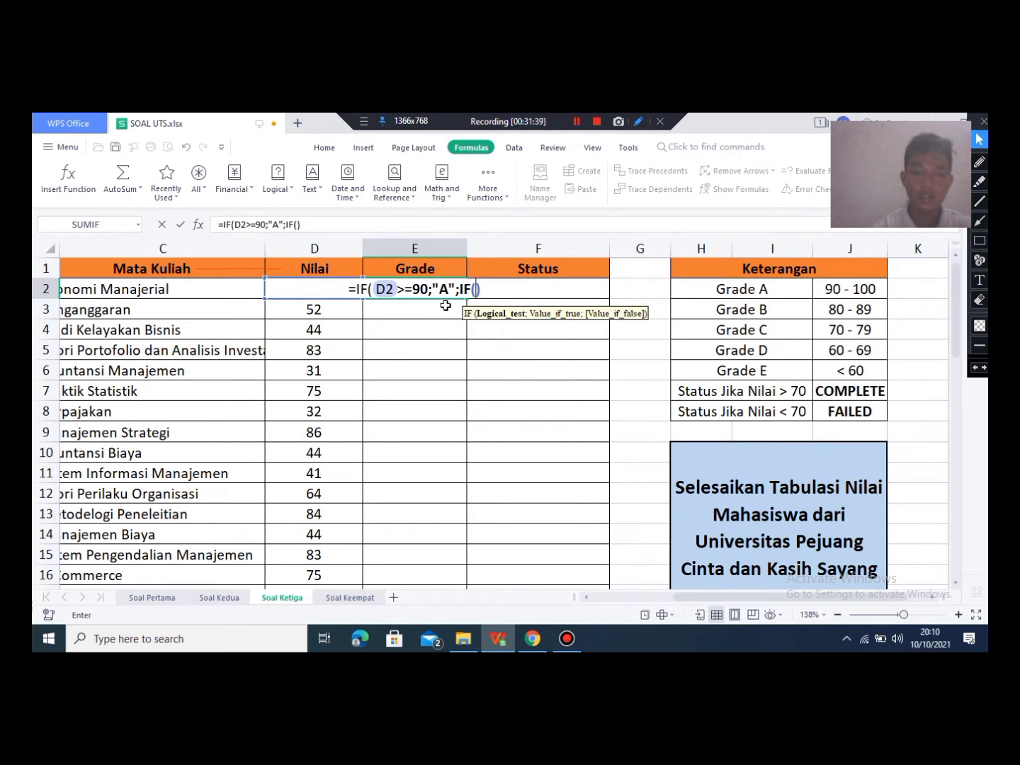
pyautogui.write('d2')
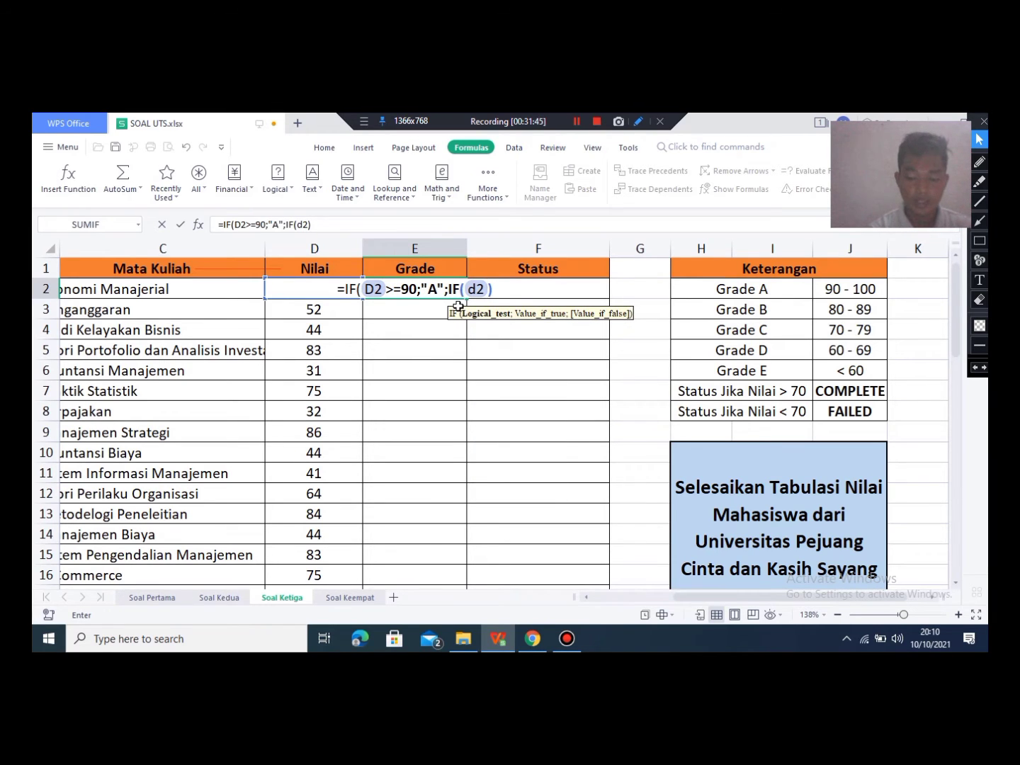
pyautogui.write('>')
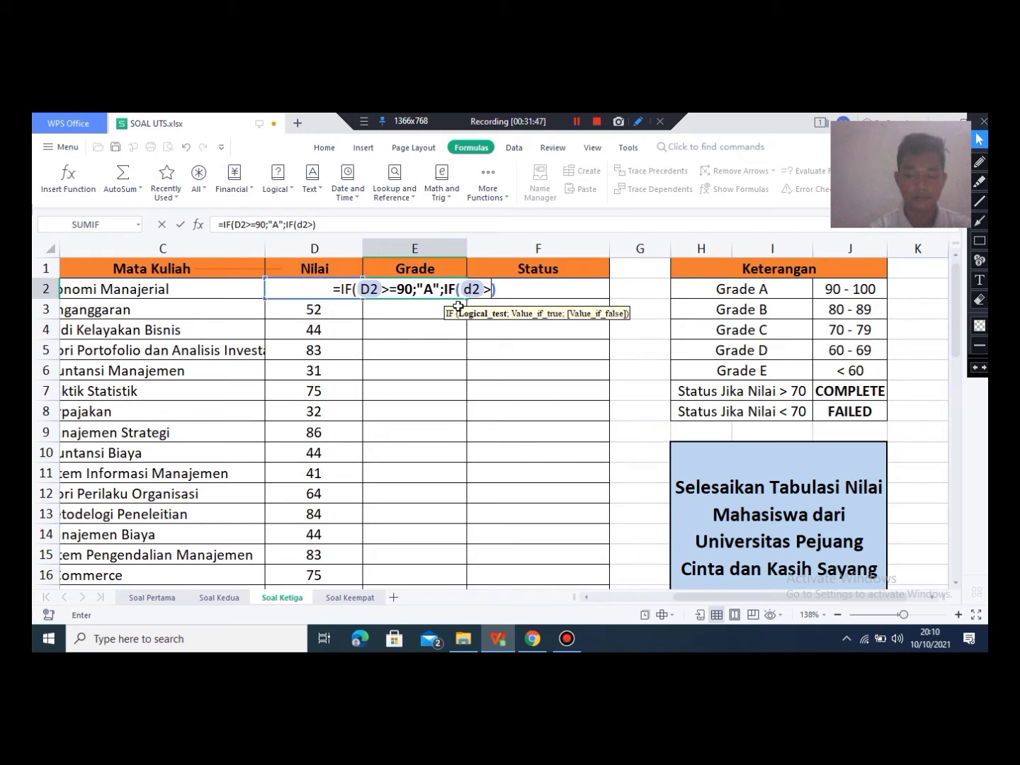
pyautogui.write('=80;')
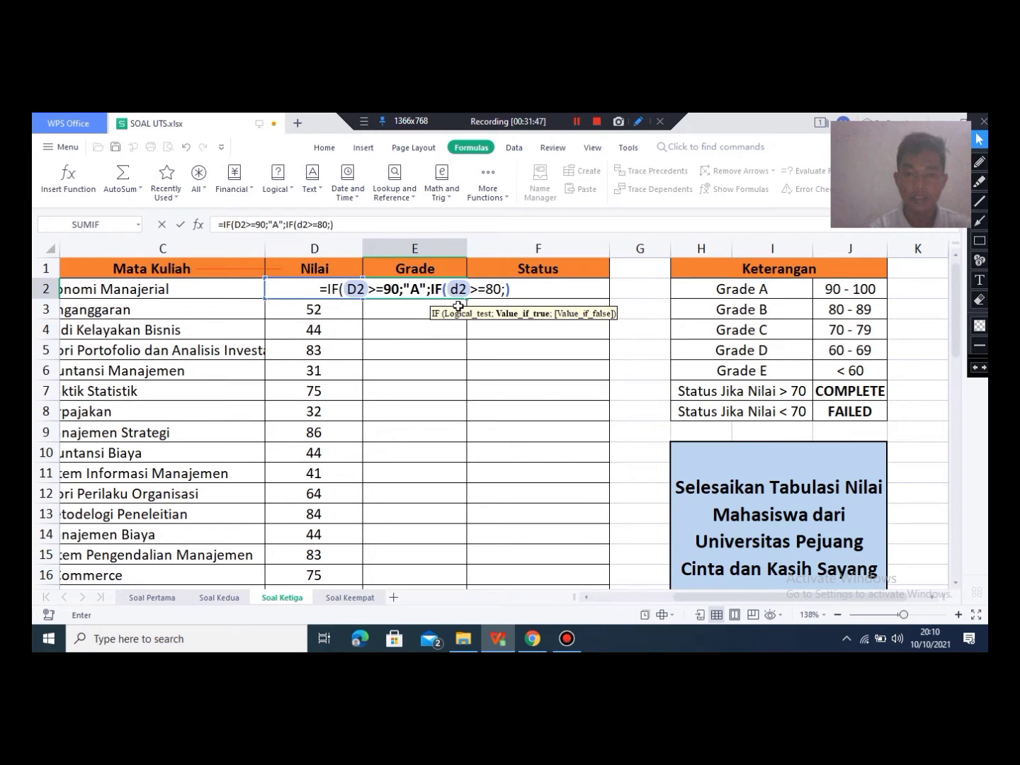
pyautogui.write('"')
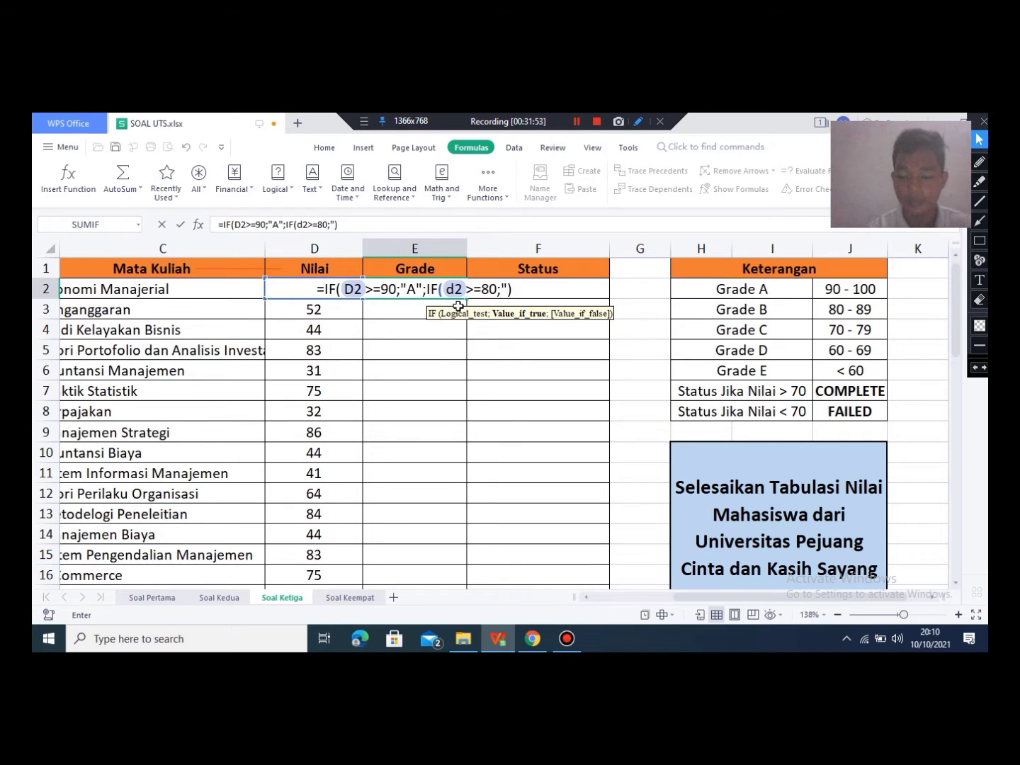
pyautogui.press('Return')
pyautogui.press('Return')
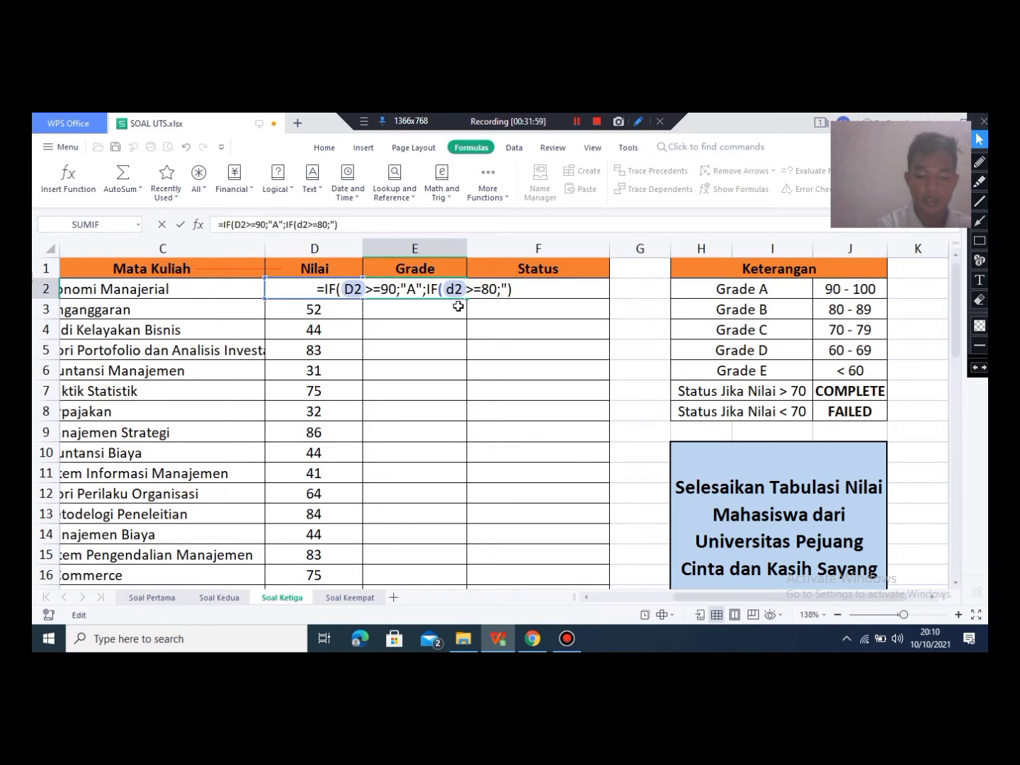
pyautogui.write('B"')
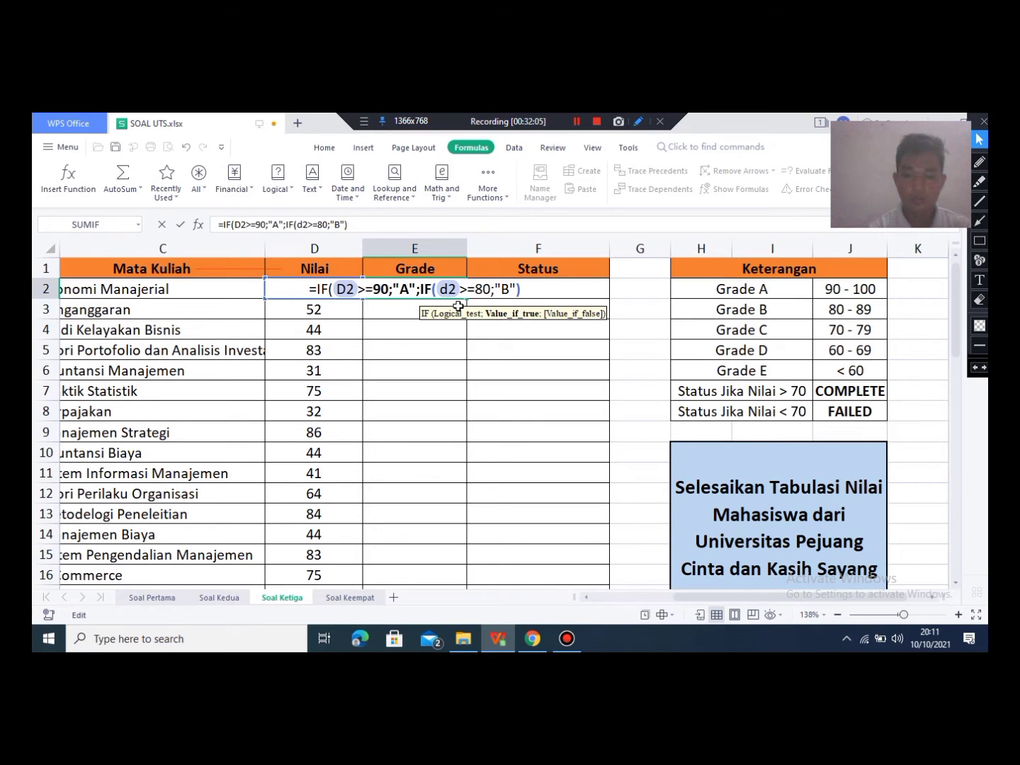
# Step: Nest a third IF as the false value in the E2 formula, testing d2>=70 with C as its true value
pyautogui.write(';')
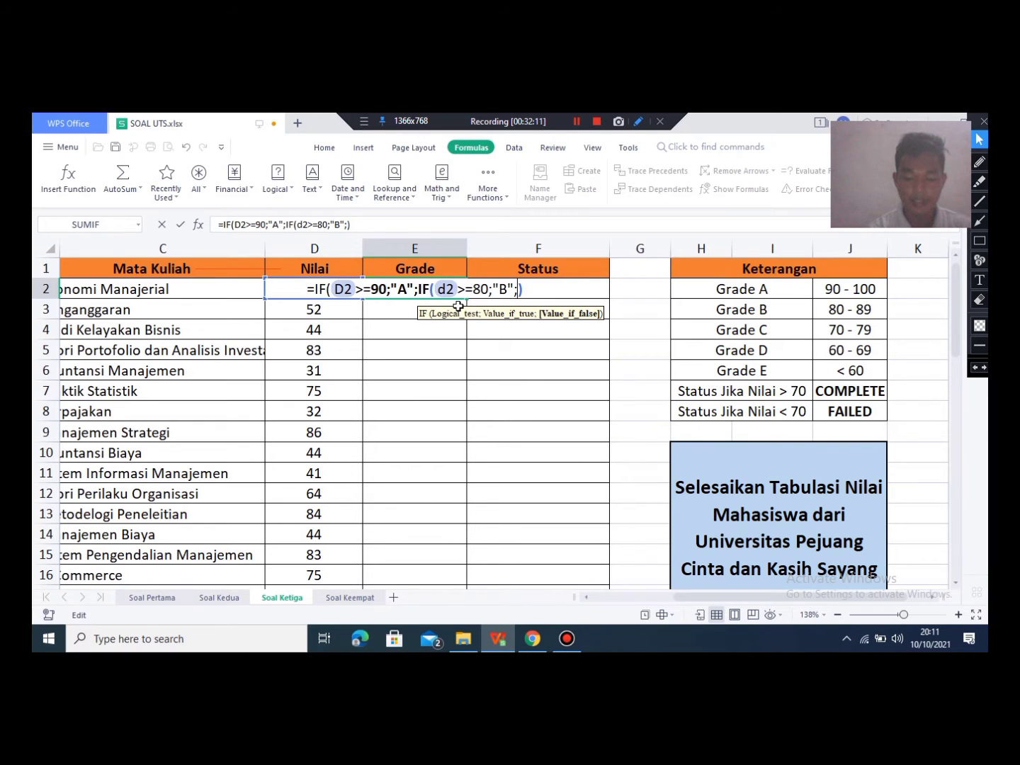
pyautogui.write('if')
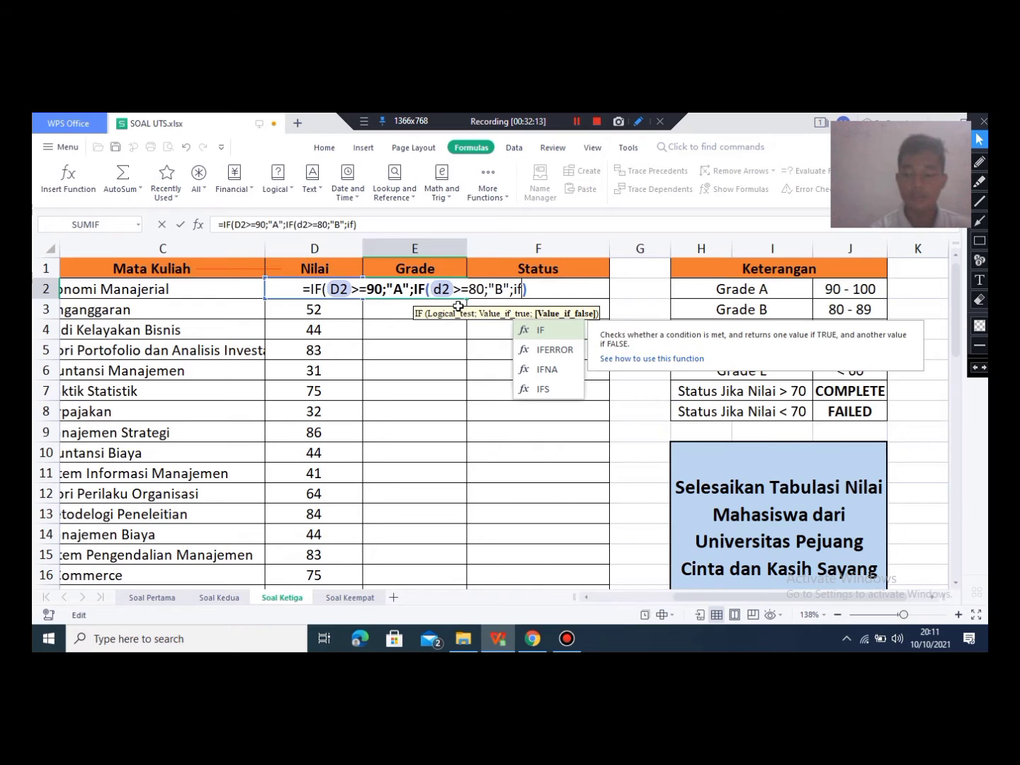
pyautogui.write('(')
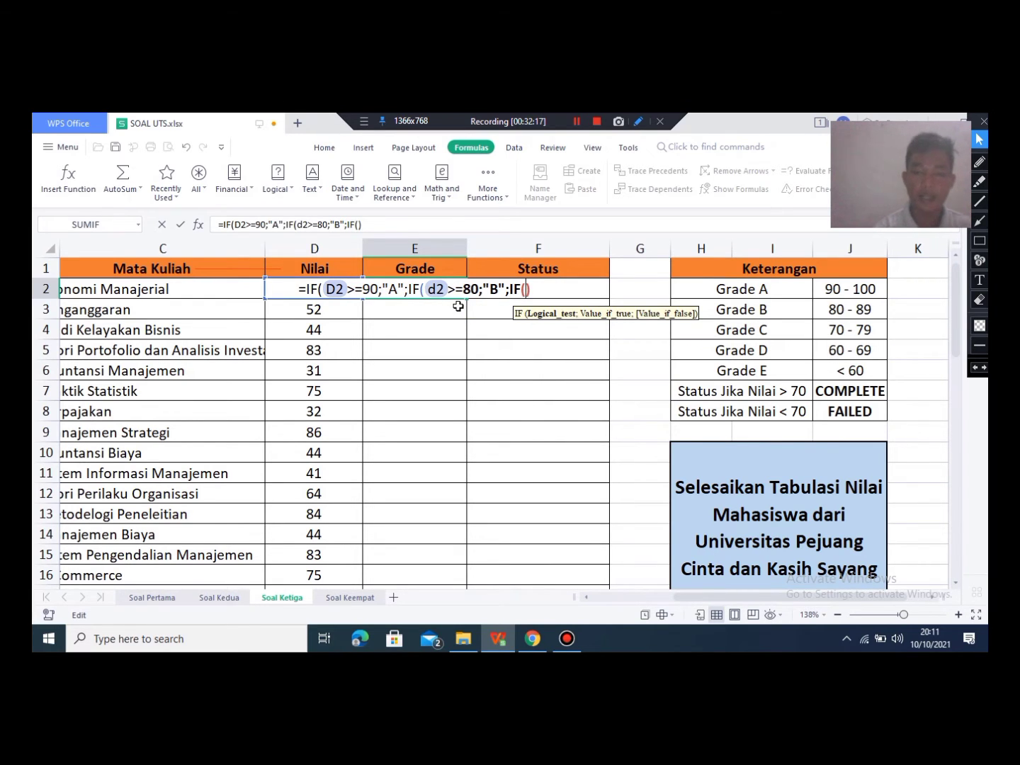
pyautogui.write('d2')
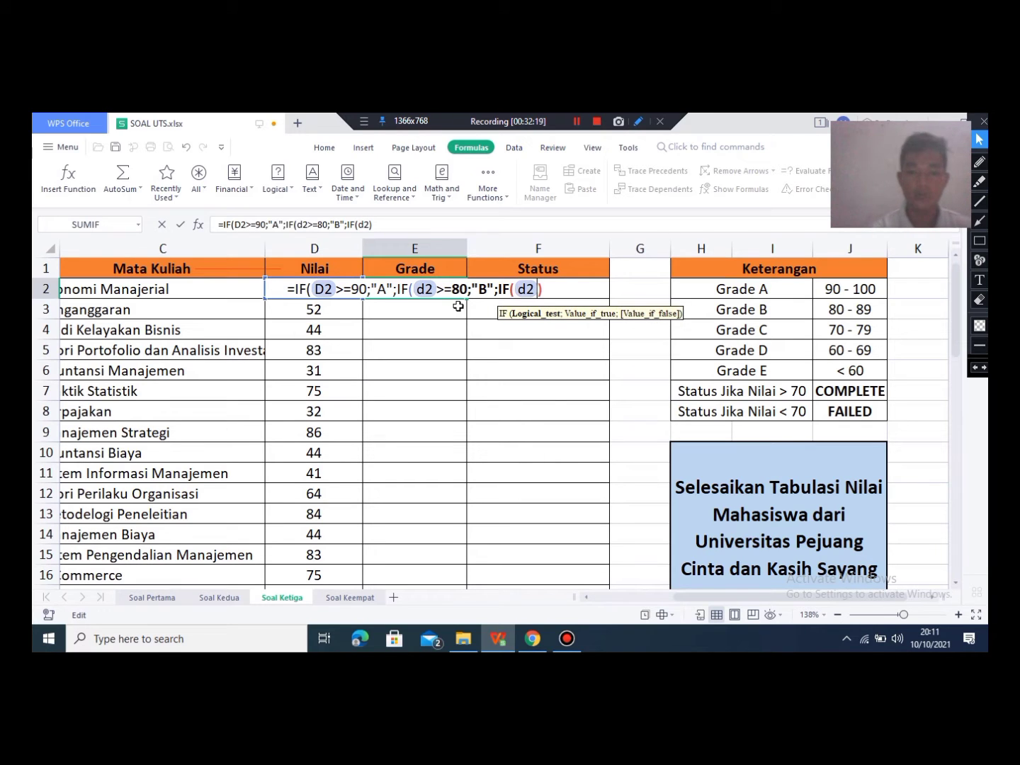
pyautogui.write('>')
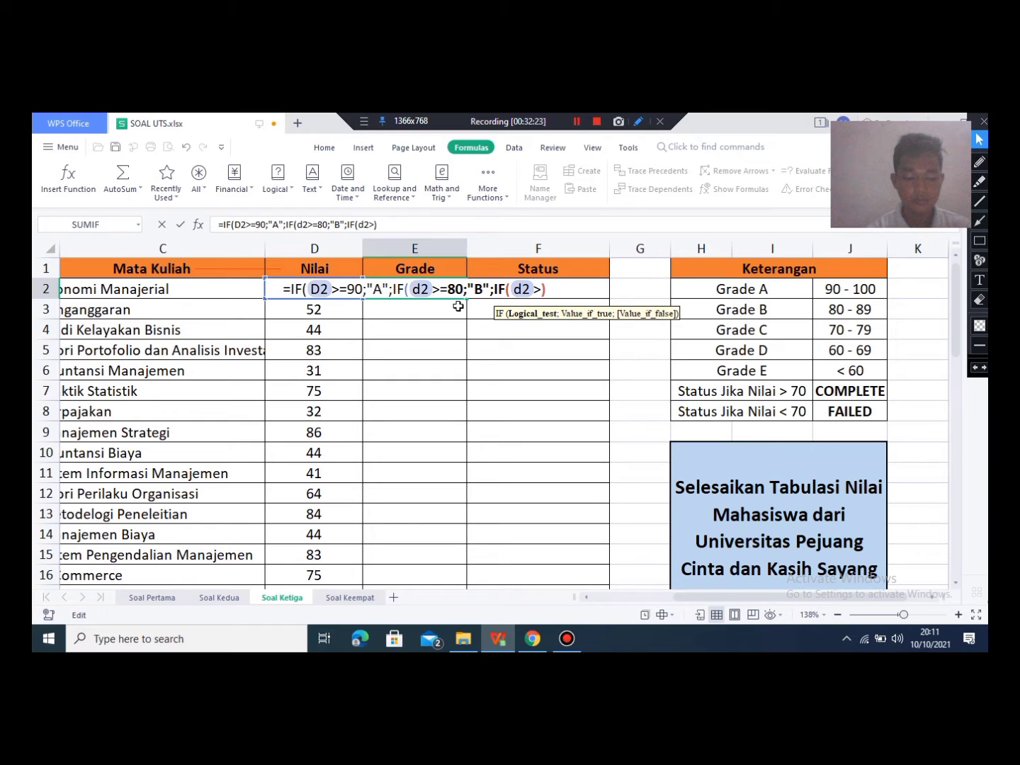
pyautogui.write('=70;"C')
pyautogui.moveTo(289, 302); pyautogui.dragTo(307, 297)
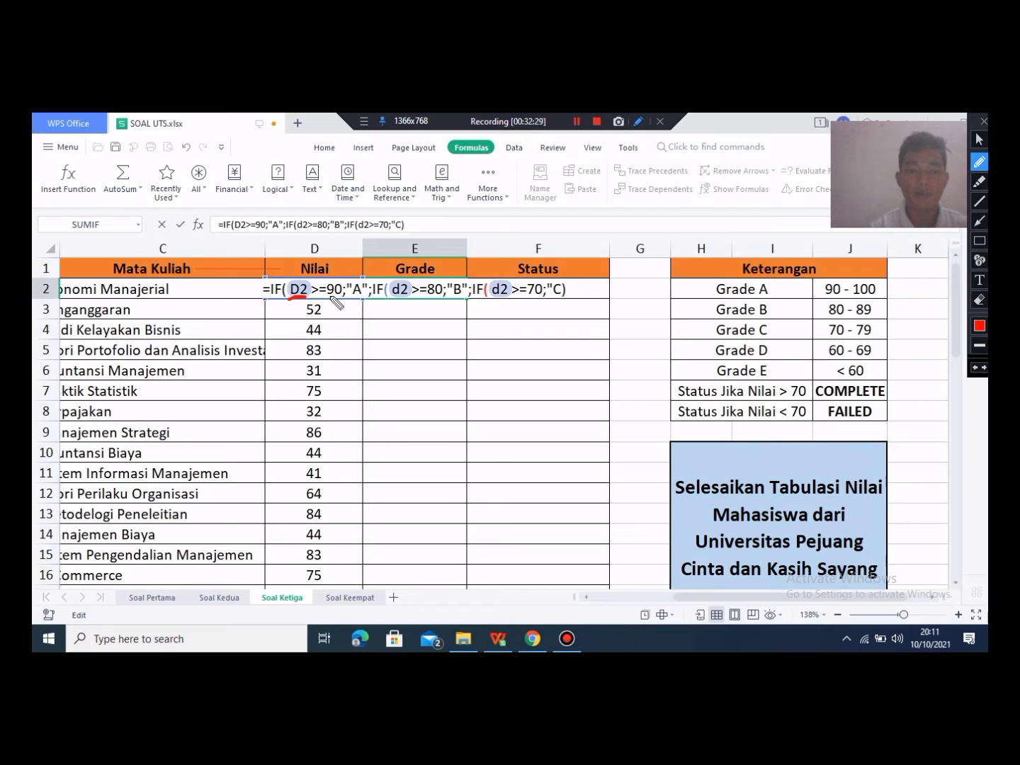
pyautogui.moveTo(330, 296)
pyautogui.mouseDown()
pyautogui.moveTo(346, 297)
pyautogui.moveTo(326, 297)
pyautogui.moveTo(341, 284)
pyautogui.moveTo(345, 296)
pyautogui.moveTo(359, 272)
pyautogui.moveTo(369, 296)
pyautogui.moveTo(350, 298)
pyautogui.mouseUp()
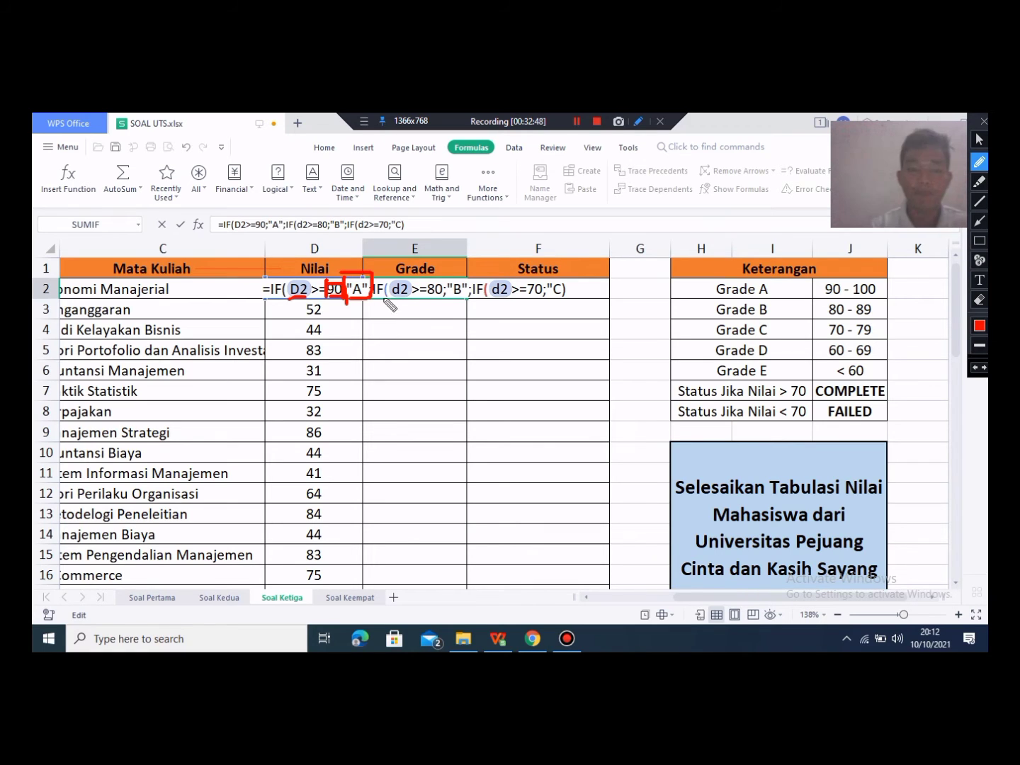
pyautogui.moveTo(411, 281)
pyautogui.mouseDown()
pyautogui.moveTo(408, 300)
pyautogui.moveTo(424, 284)
pyautogui.moveTo(410, 280)
pyautogui.moveTo(424, 275)
pyautogui.mouseUp()
pyautogui.click(428, 292)
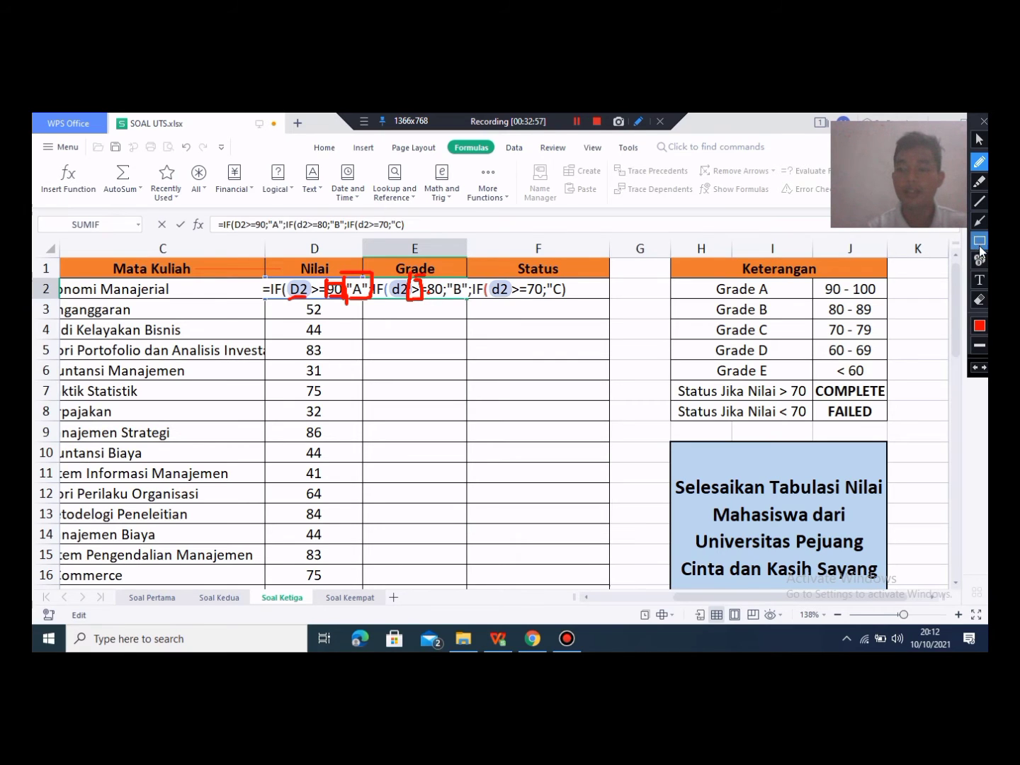
pyautogui.click(980, 299)
pyautogui.moveTo(305, 263)
pyautogui.mouseDown()
pyautogui.moveTo(458, 326)
pyautogui.moveTo(350, 311)
pyautogui.mouseUp()
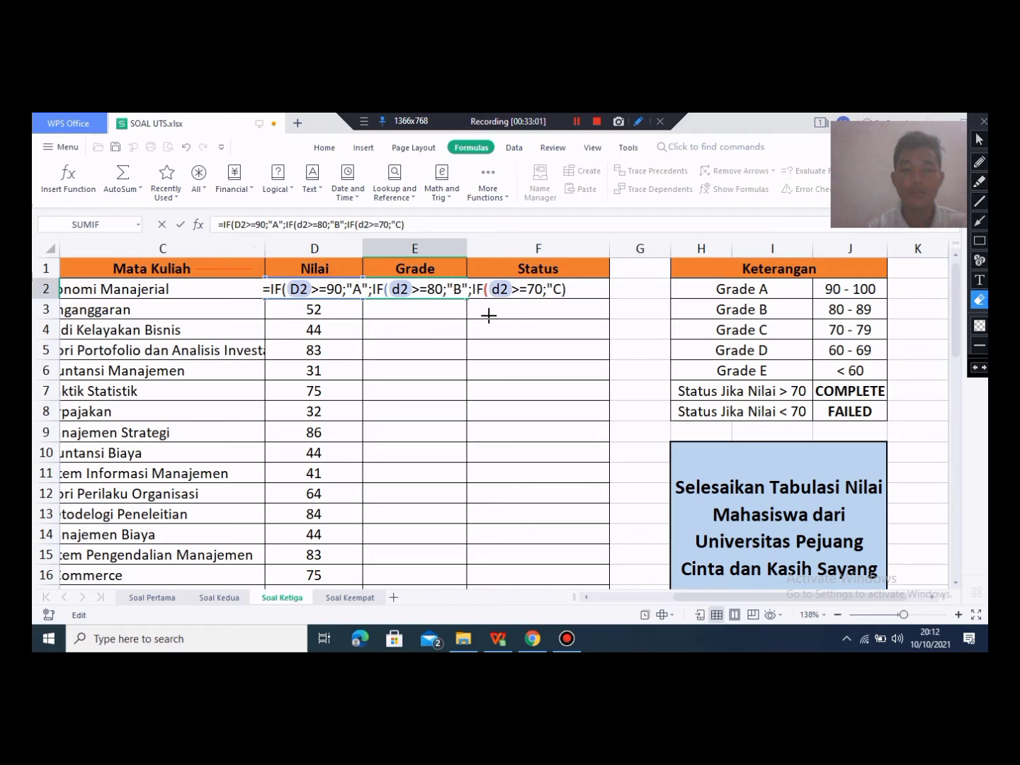
pyautogui.click(982, 163)
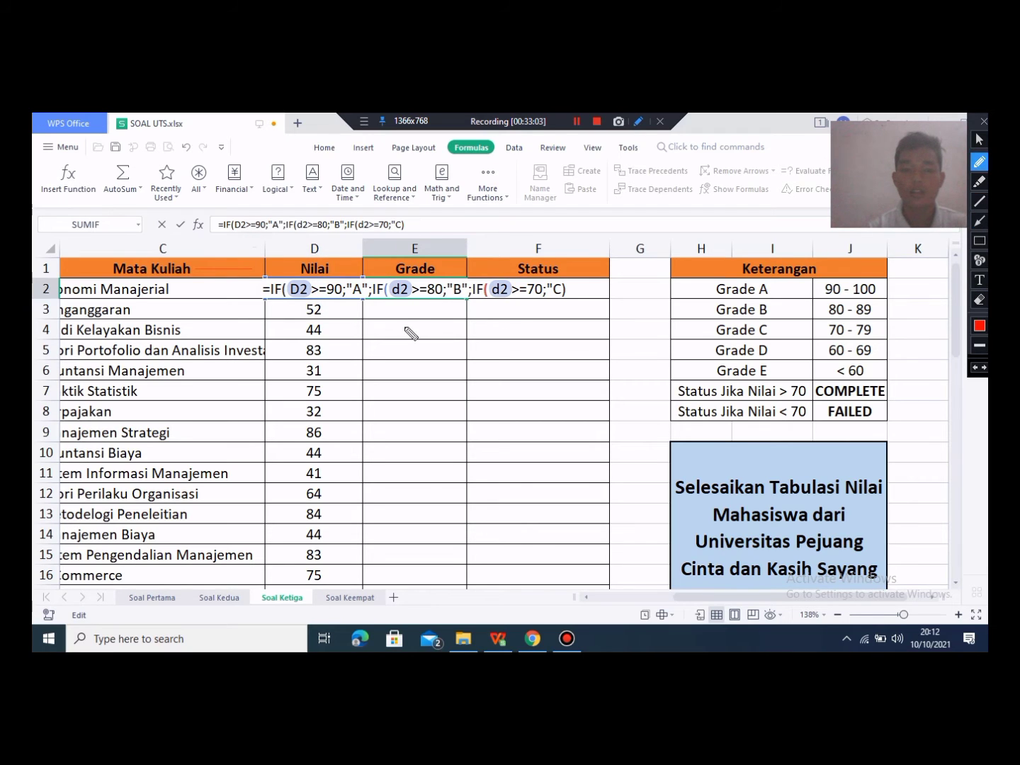
pyautogui.moveTo(426, 277)
pyautogui.mouseDown()
pyautogui.moveTo(425, 297)
pyautogui.moveTo(448, 300)
pyautogui.moveTo(451, 276)
pyautogui.moveTo(424, 277)
pyautogui.mouseUp()
pyautogui.moveTo(319, 266)
pyautogui.mouseDown()
pyautogui.moveTo(354, 301)
pyautogui.moveTo(354, 273)
pyautogui.moveTo(326, 269)
pyautogui.mouseUp()
pyautogui.moveTo(528, 271)
pyautogui.mouseDown()
pyautogui.moveTo(539, 301)
pyautogui.moveTo(529, 269)
pyautogui.mouseUp()
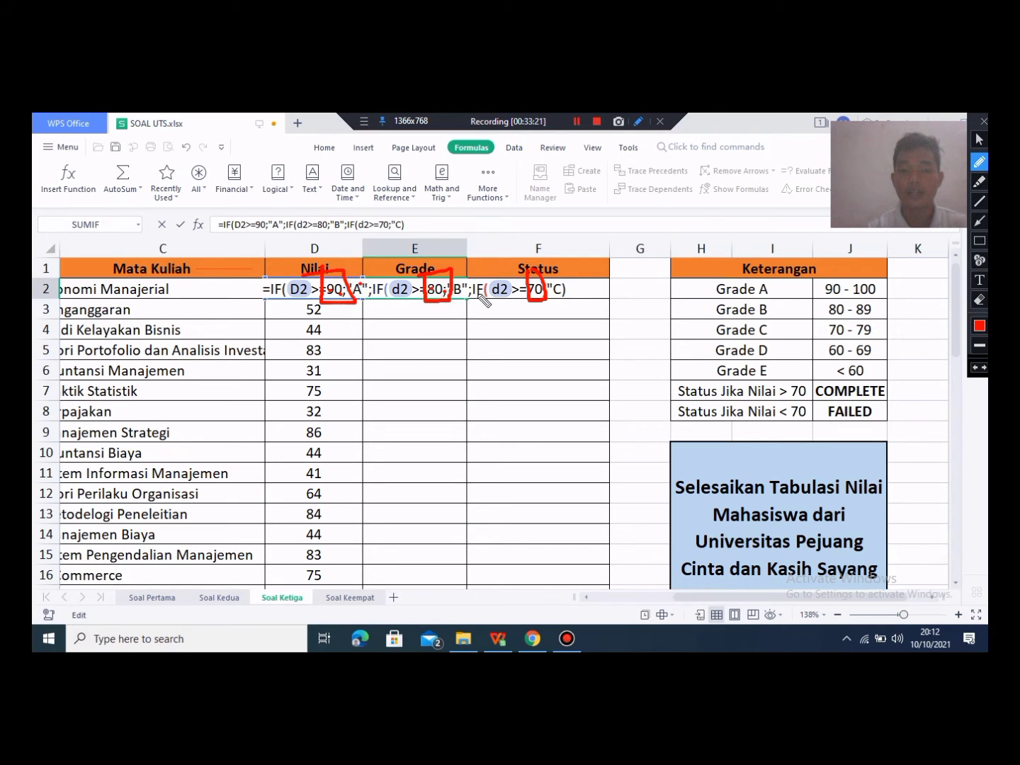
pyautogui.click(979, 300)
pyautogui.moveTo(315, 255); pyautogui.dragTo(527, 326)
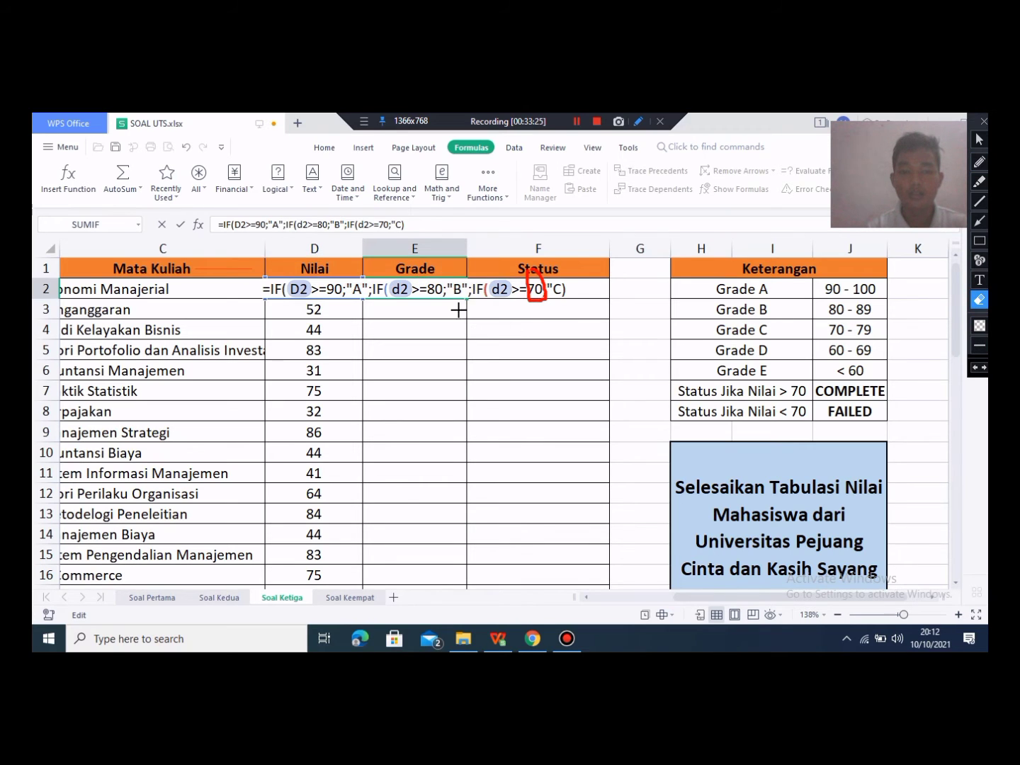
pyautogui.moveTo(545, 282)
pyautogui.mouseDown()
pyautogui.moveTo(574, 301)
pyautogui.moveTo(530, 326)
pyautogui.moveTo(535, 309)
pyautogui.mouseUp()
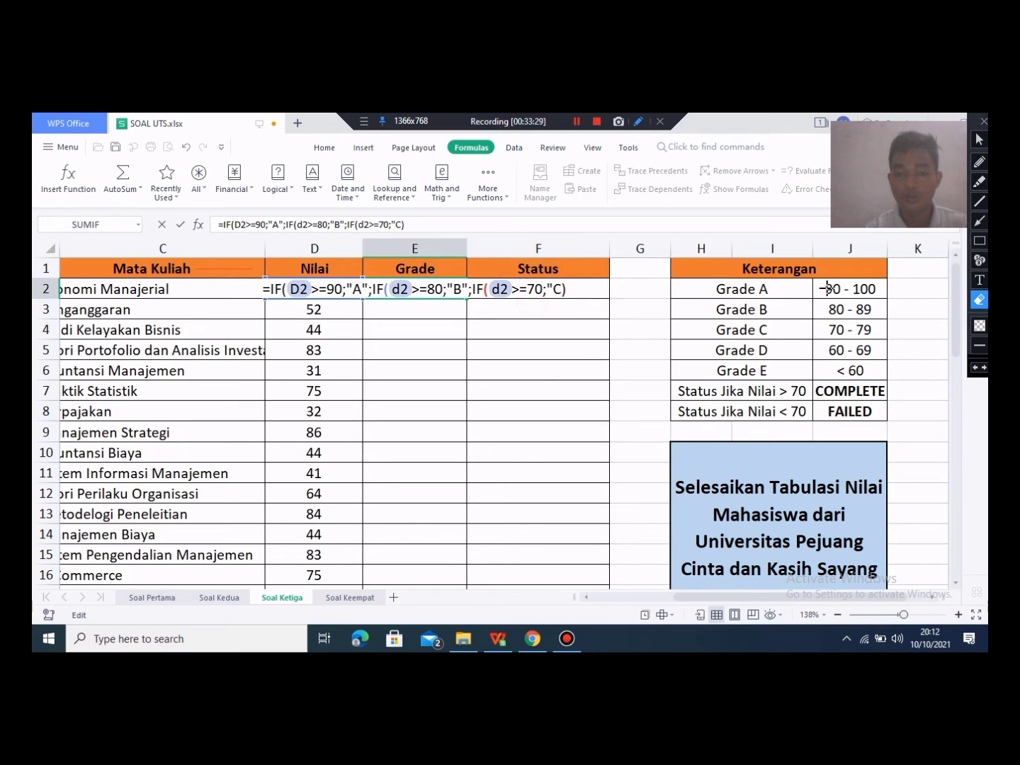
pyautogui.click(979, 140)
# Step: Add the missing closing quote after C in the E2 formula and open a fourth nested IF as the false value
pyautogui.click(565, 291)
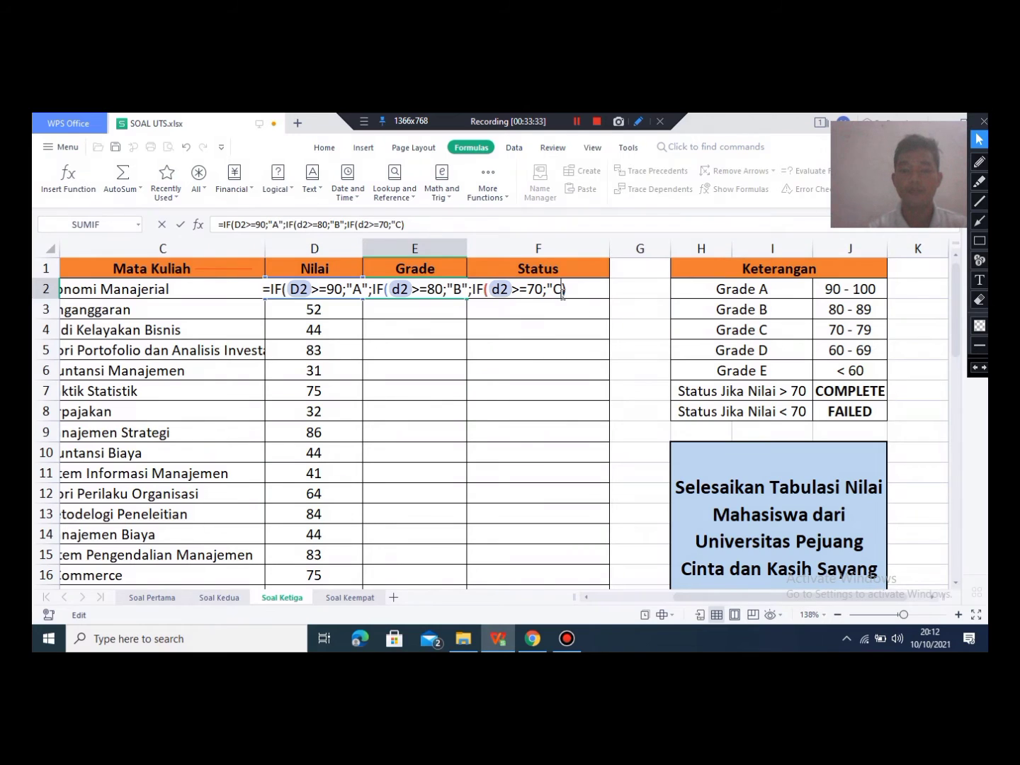
pyautogui.write('"')
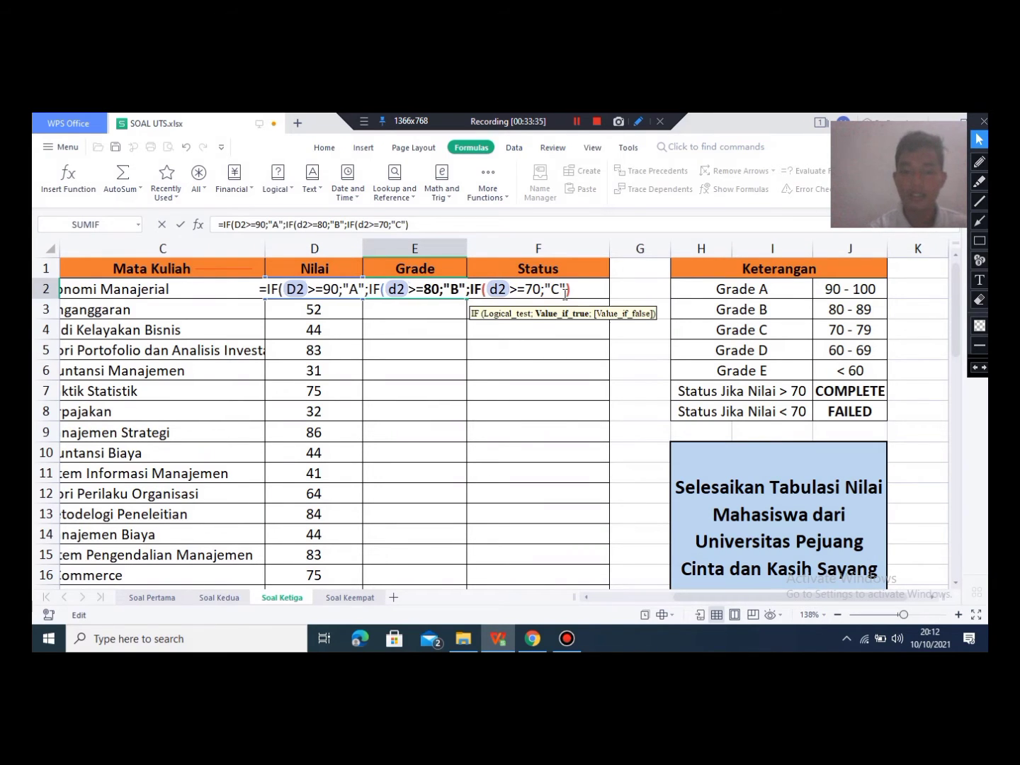
pyautogui.write(';')
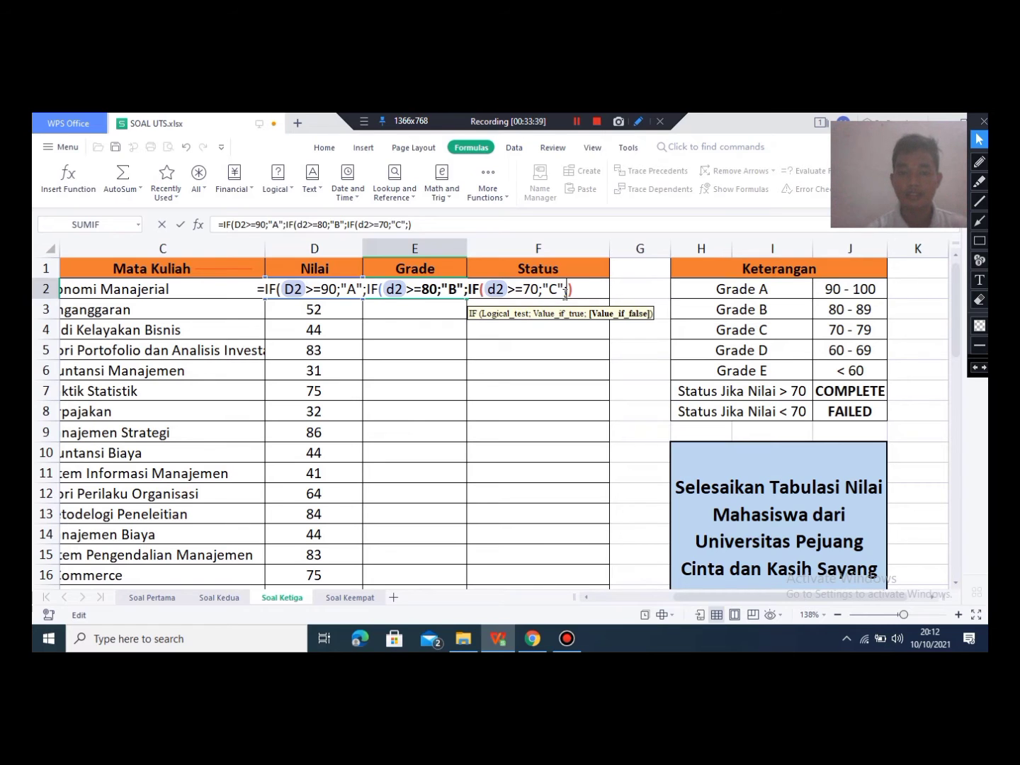
pyautogui.write('if')
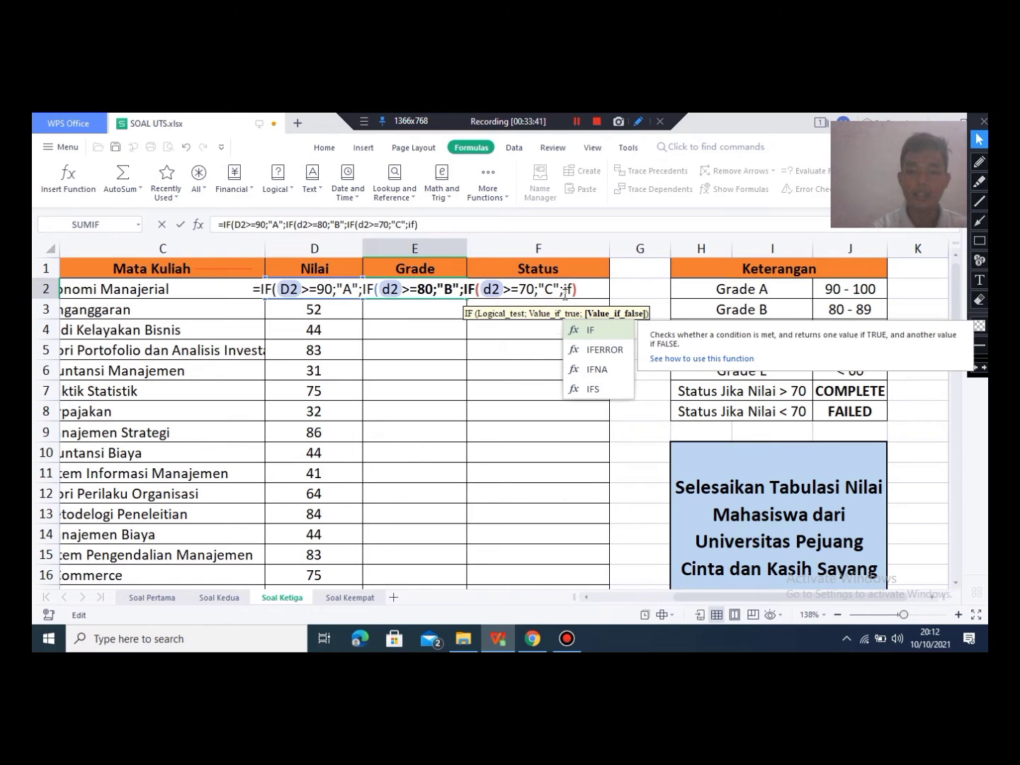
pyautogui.press('Tab')
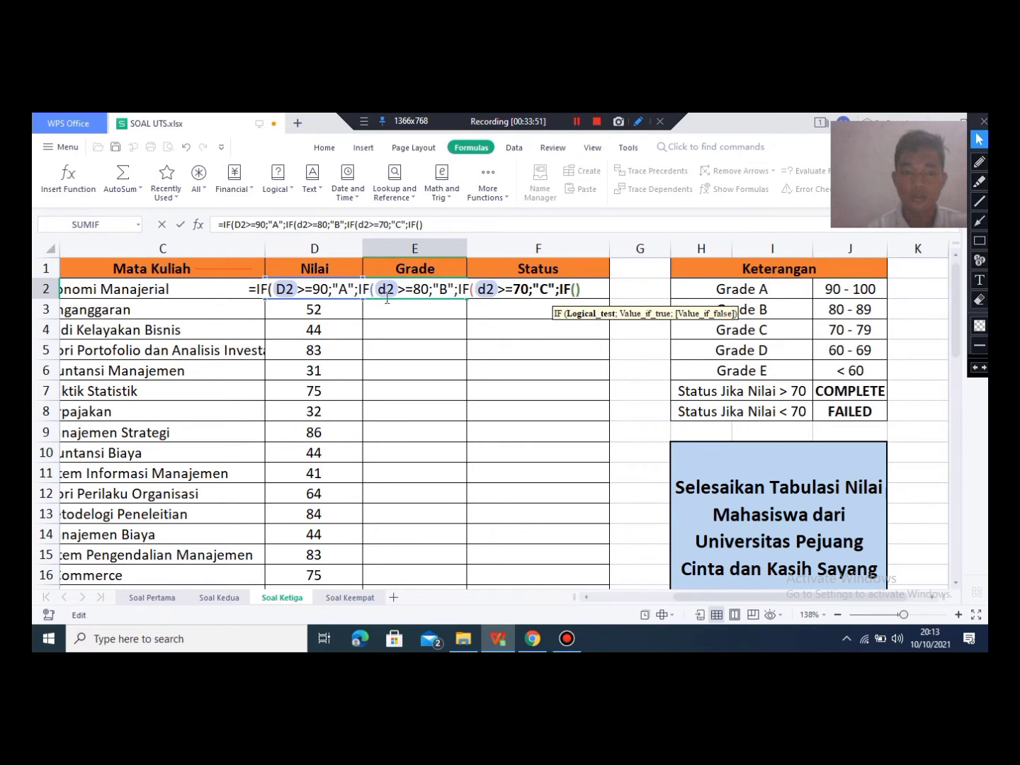
pyautogui.click(979, 163)
pyautogui.moveTo(232, 297); pyautogui.dragTo(269, 303)
pyautogui.moveTo(342, 296); pyautogui.dragTo(381, 306)
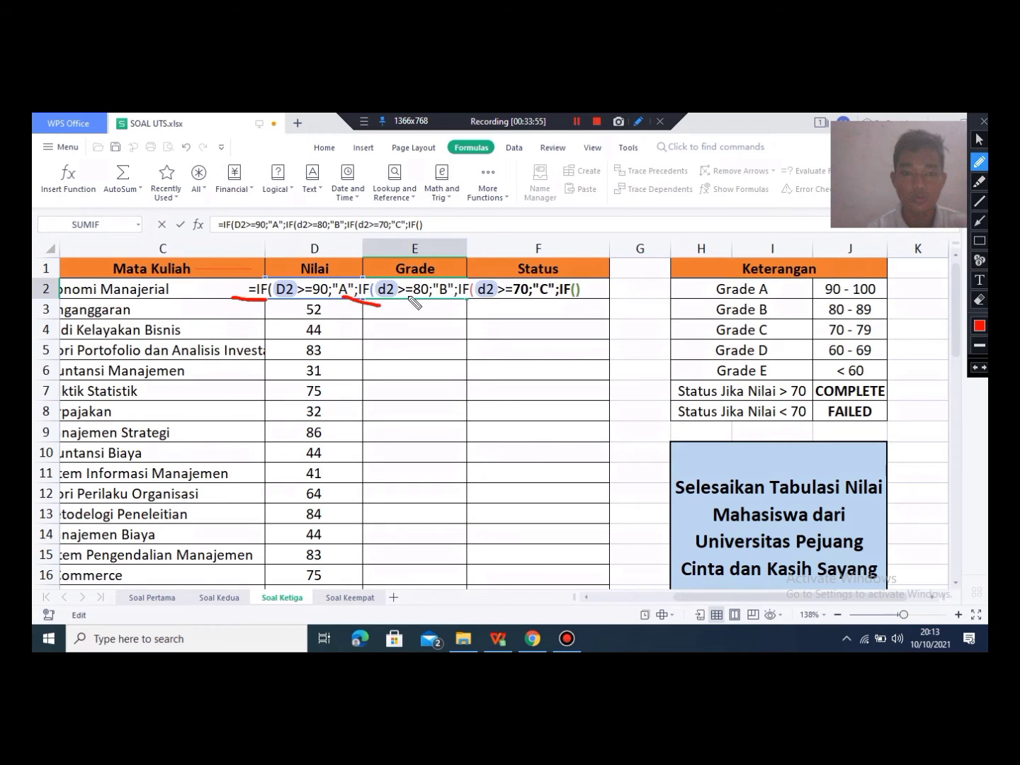
pyautogui.moveTo(455, 297); pyautogui.dragTo(615, 305)
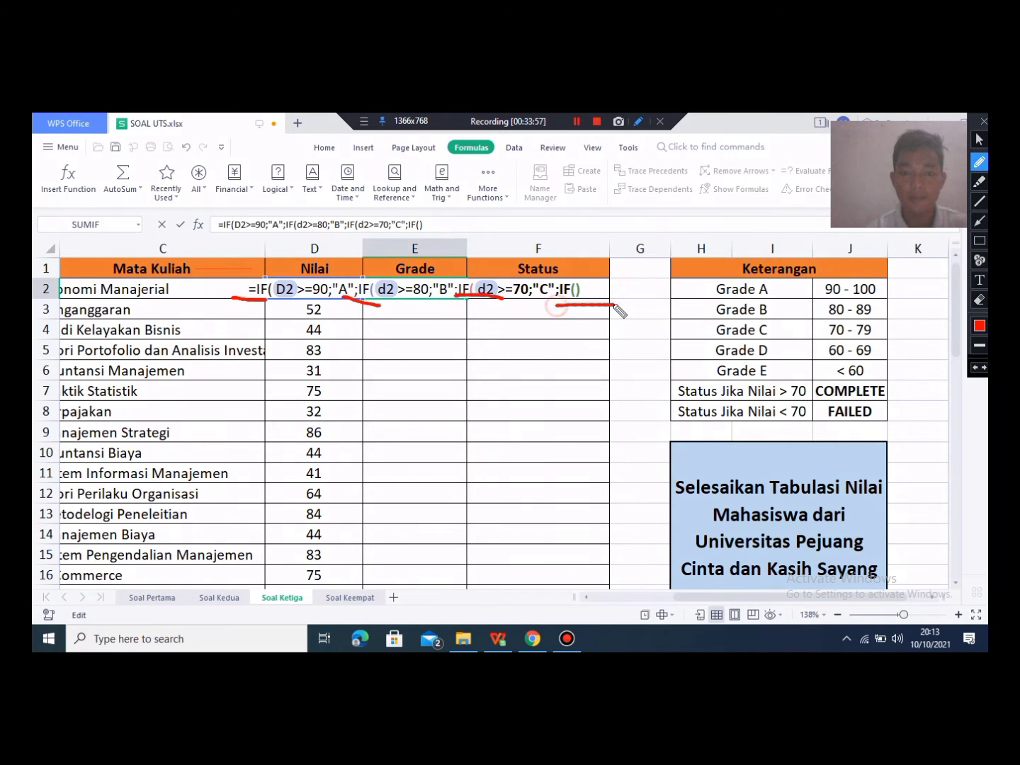
pyautogui.click(979, 300)
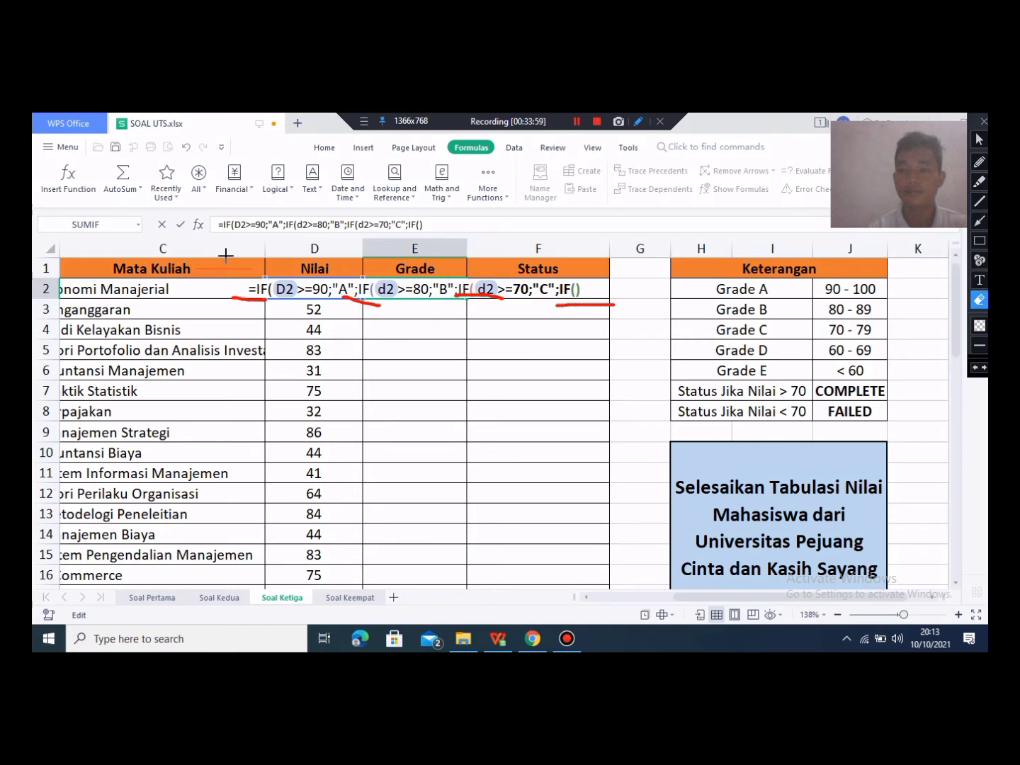
pyautogui.moveTo(258, 266); pyautogui.dragTo(157, 246)
pyautogui.moveTo(411, 304); pyautogui.dragTo(620, 338)
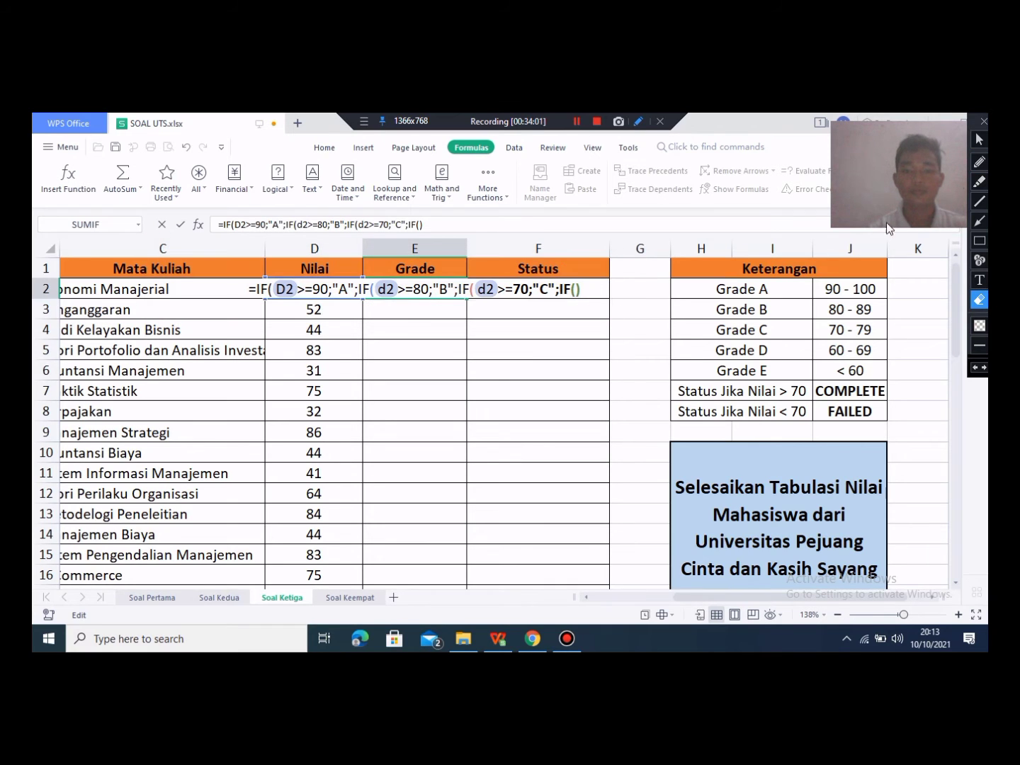
pyautogui.click(979, 138)
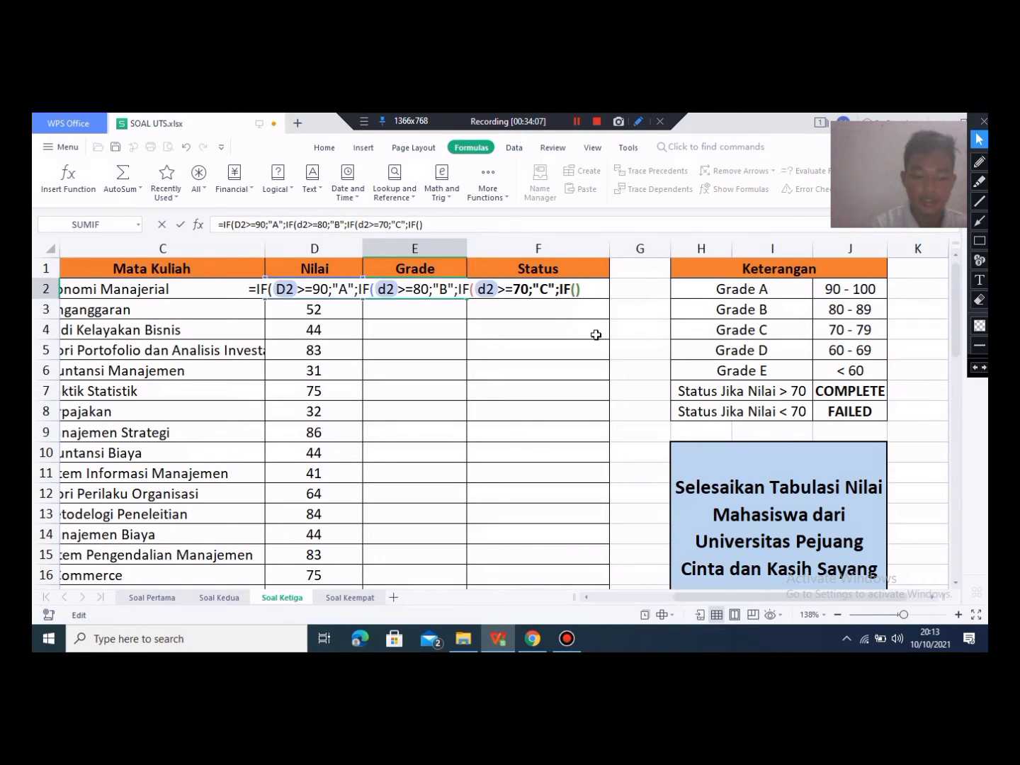
# Step: Set the fourth IF's logical test to d2>=60 and its value if true to "D" in the E2 formula
pyautogui.write('d2;')
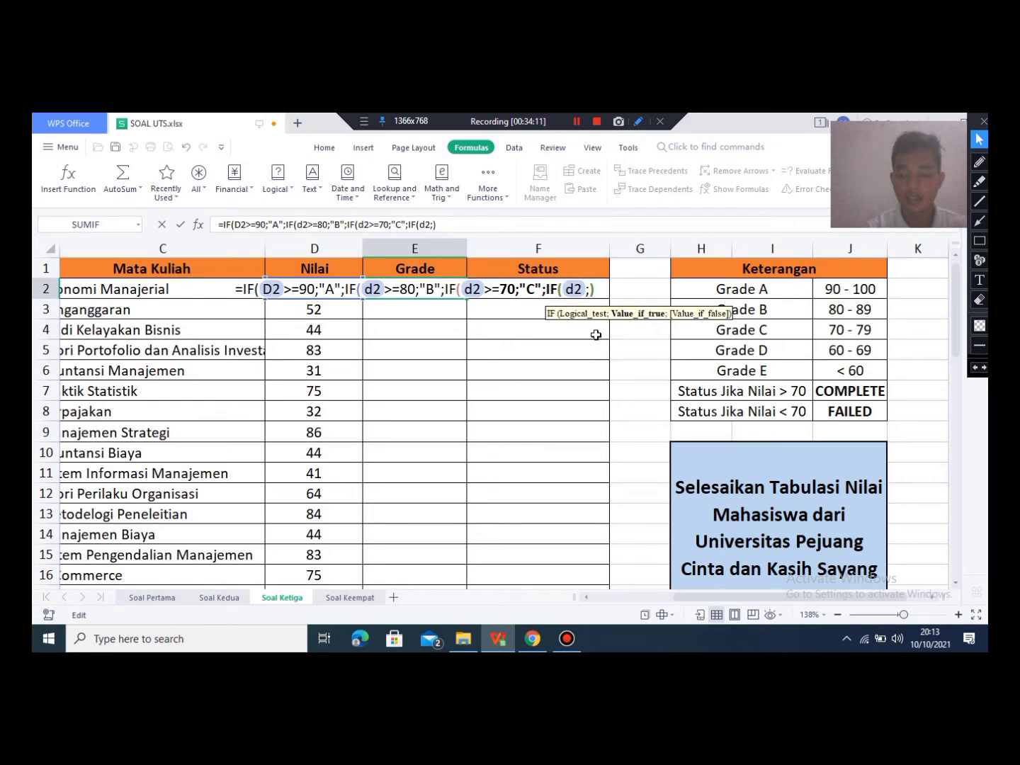
pyautogui.press('BackSpace')
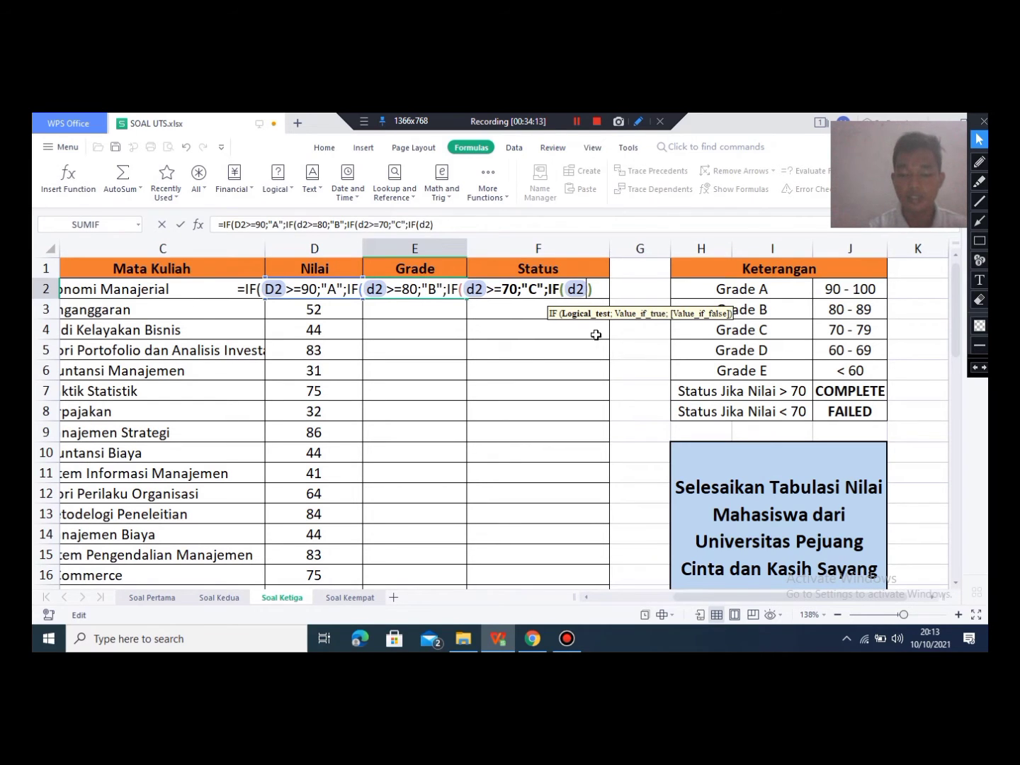
pyautogui.write('>')
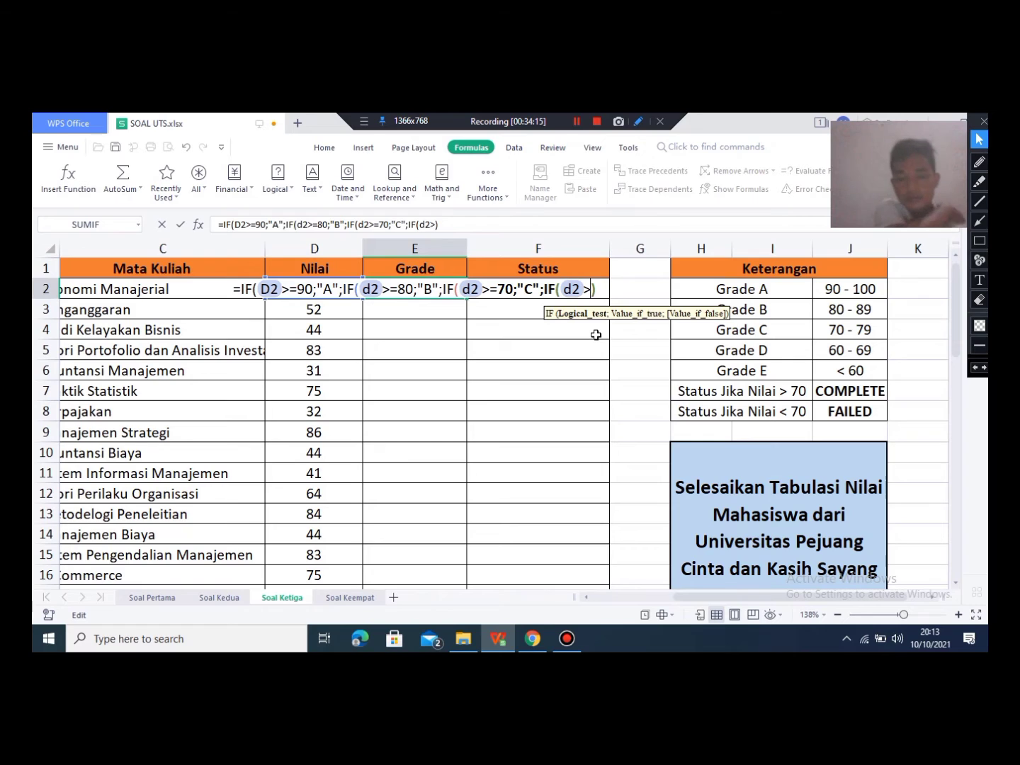
pyautogui.write('=')
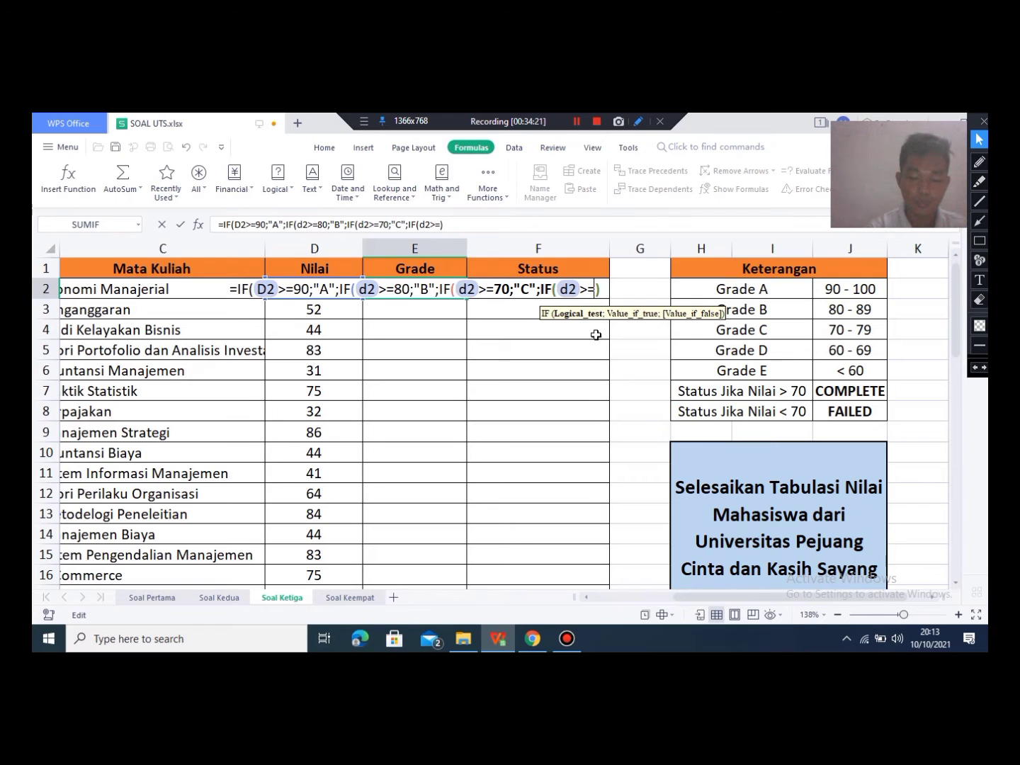
pyautogui.write('60')
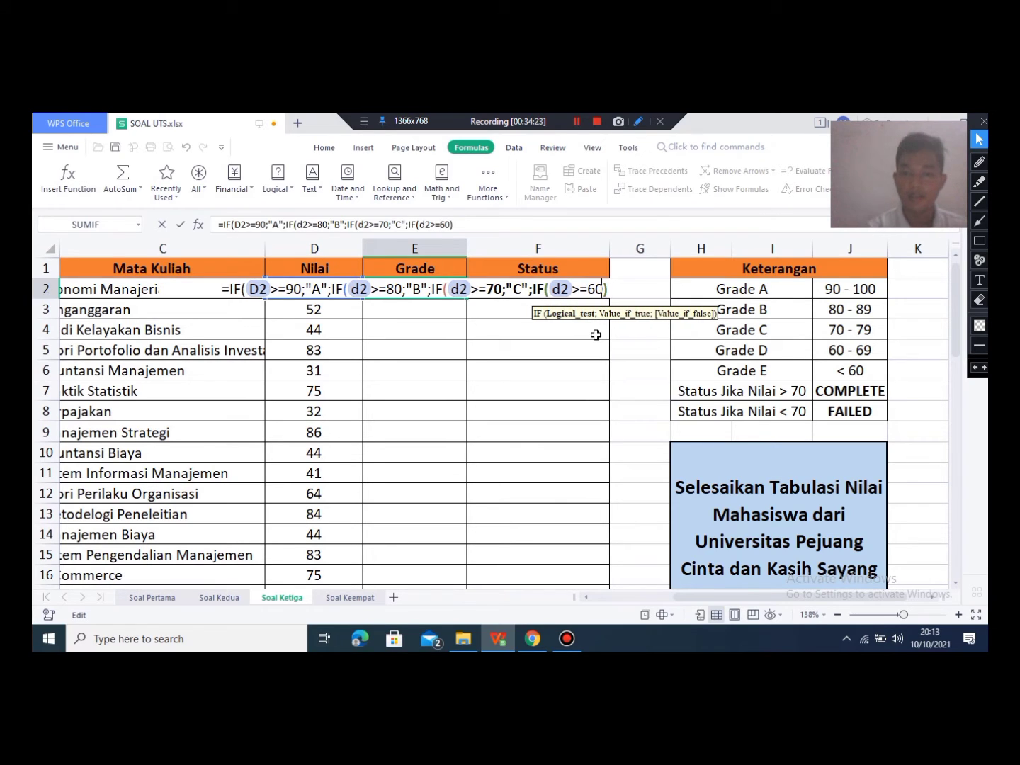
pyautogui.write(';')
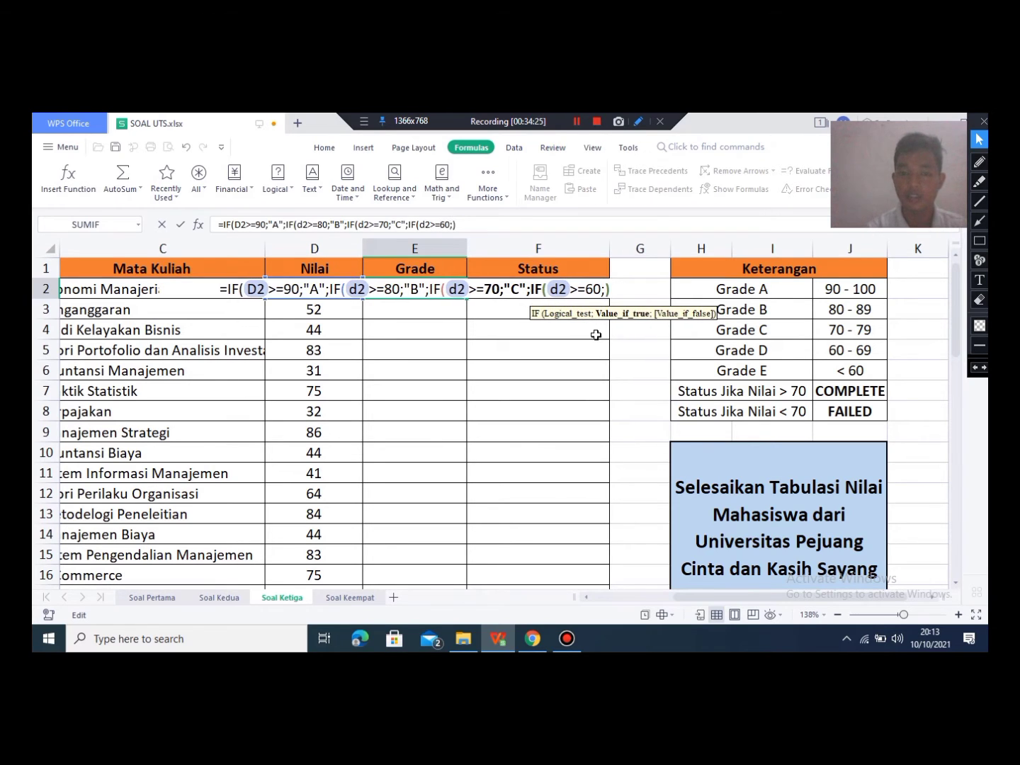
pyautogui.write('"')
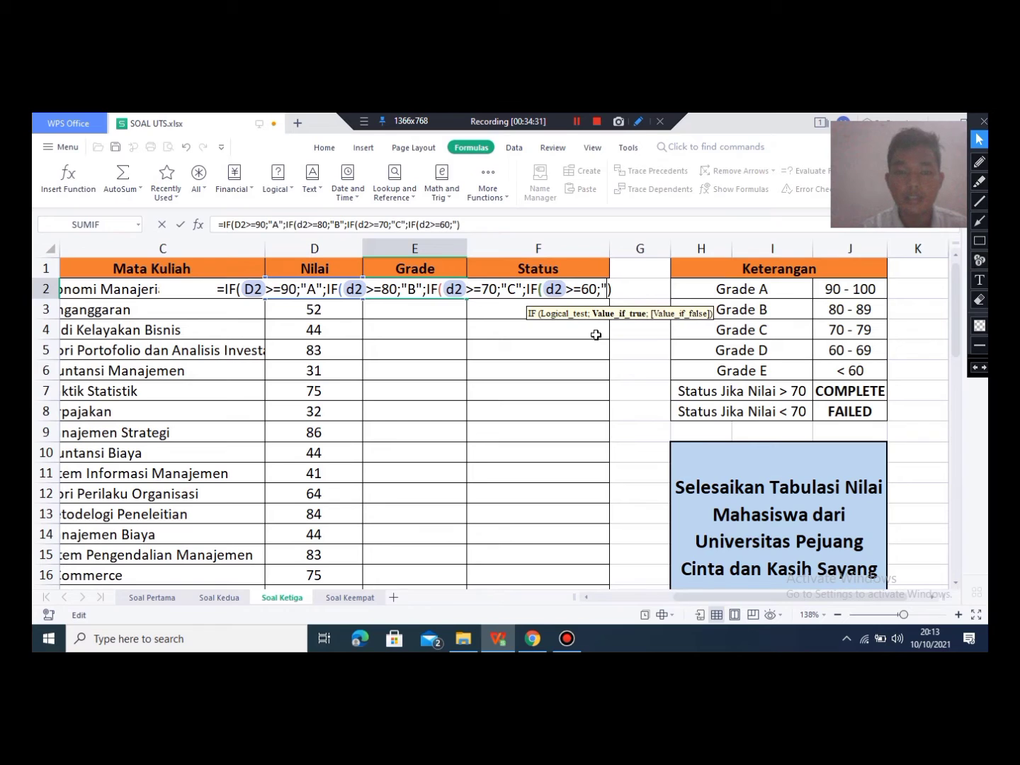
pyautogui.write('D')
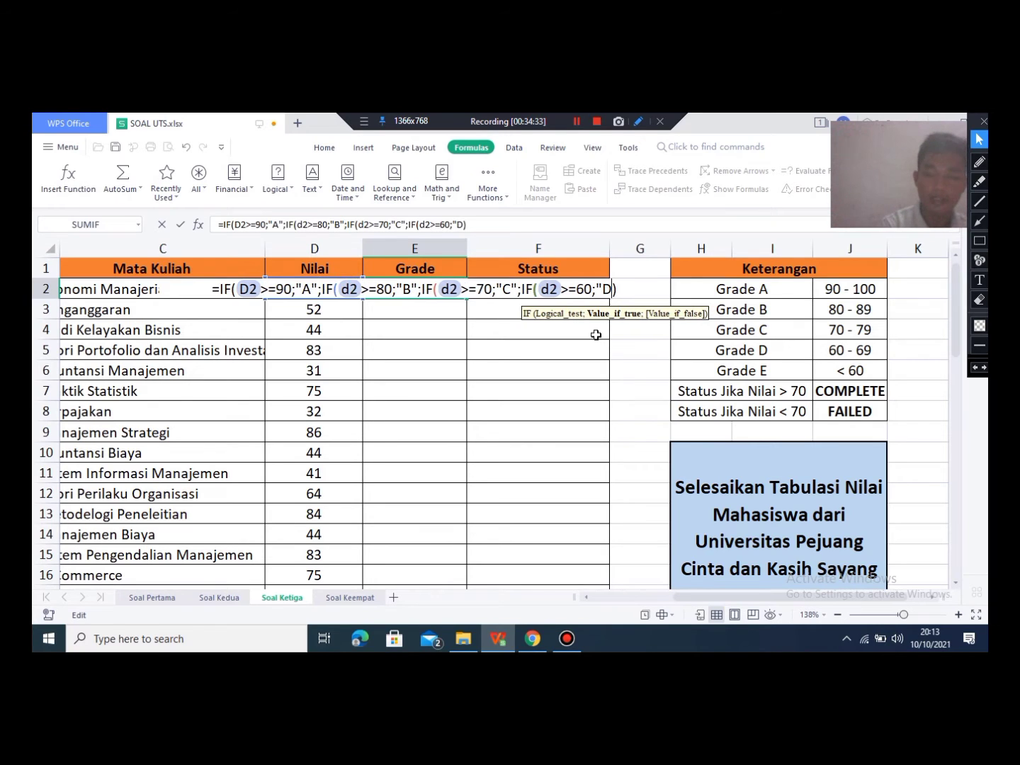
pyautogui.write('"')
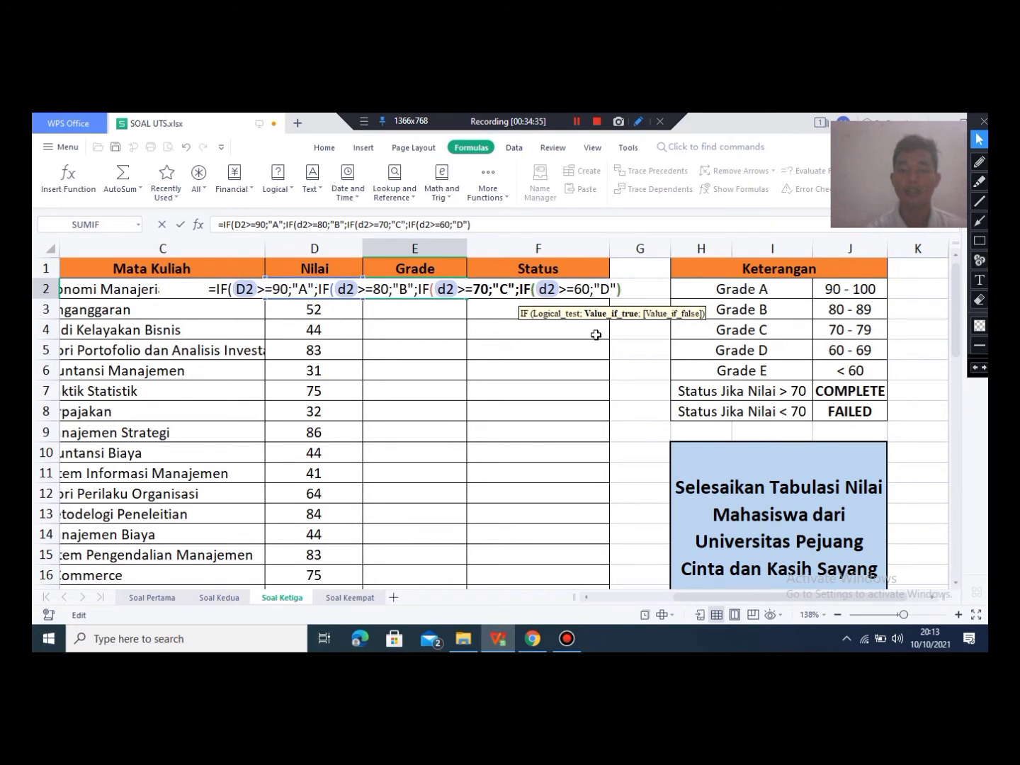
# Step: Nest a fifth IF as the false value in the E2 formula, returning "E" when d2<60
pyautogui.write(';')
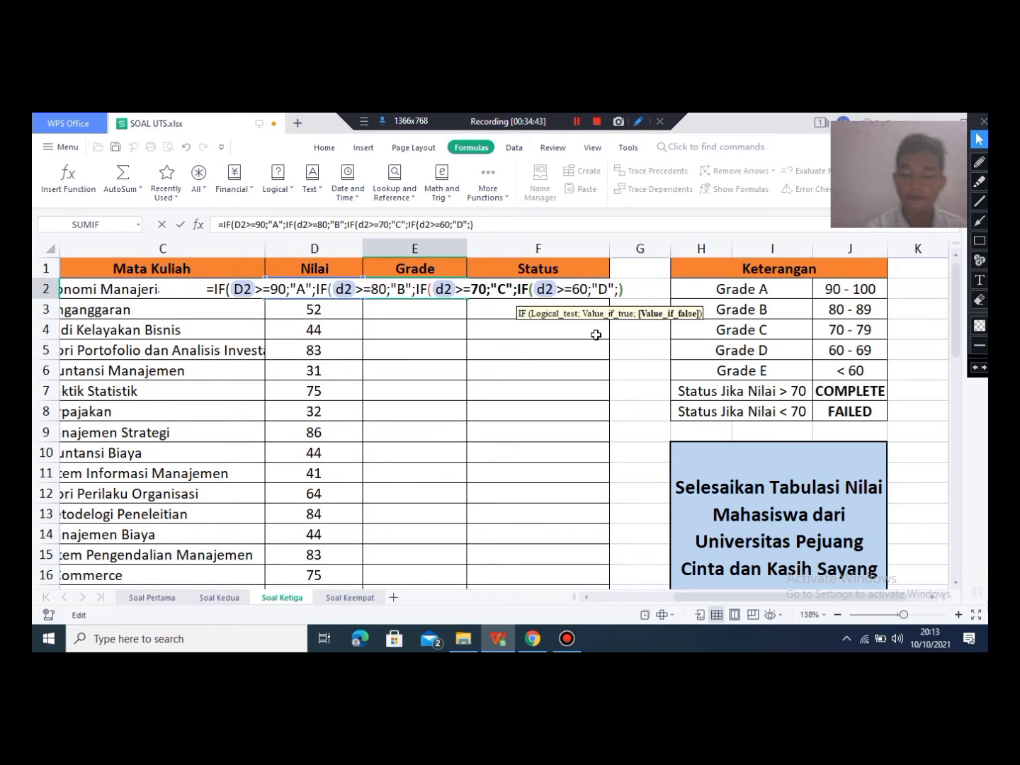
pyautogui.write('if')
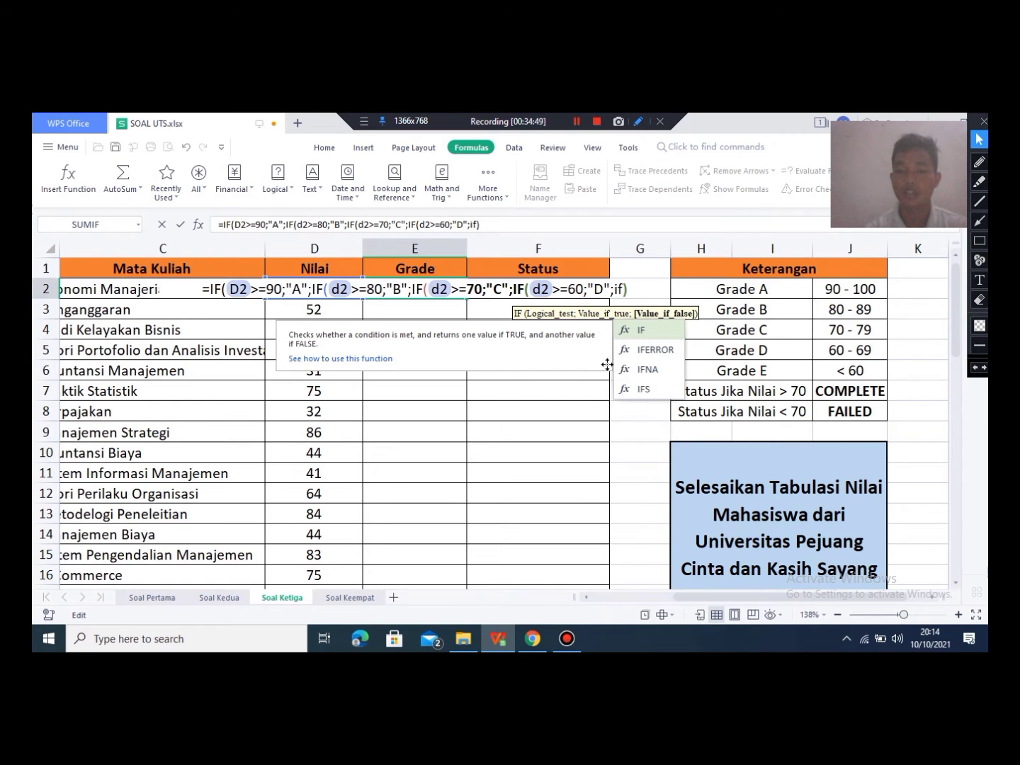
pyautogui.press('Tab')
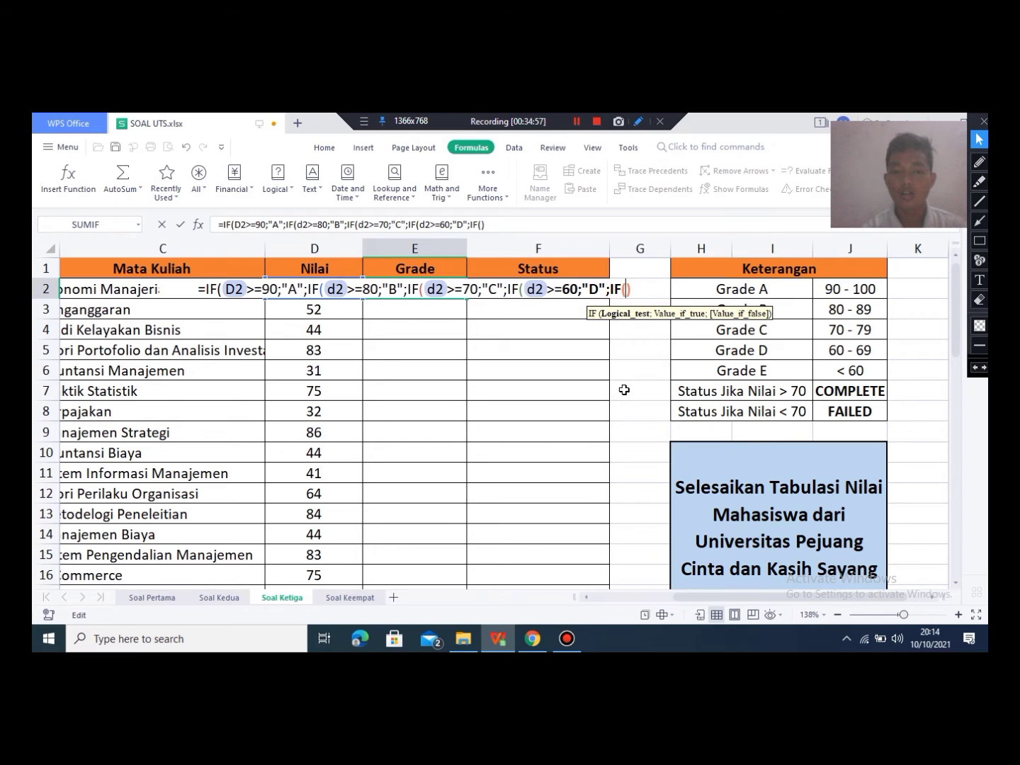
pyautogui.write('d2')
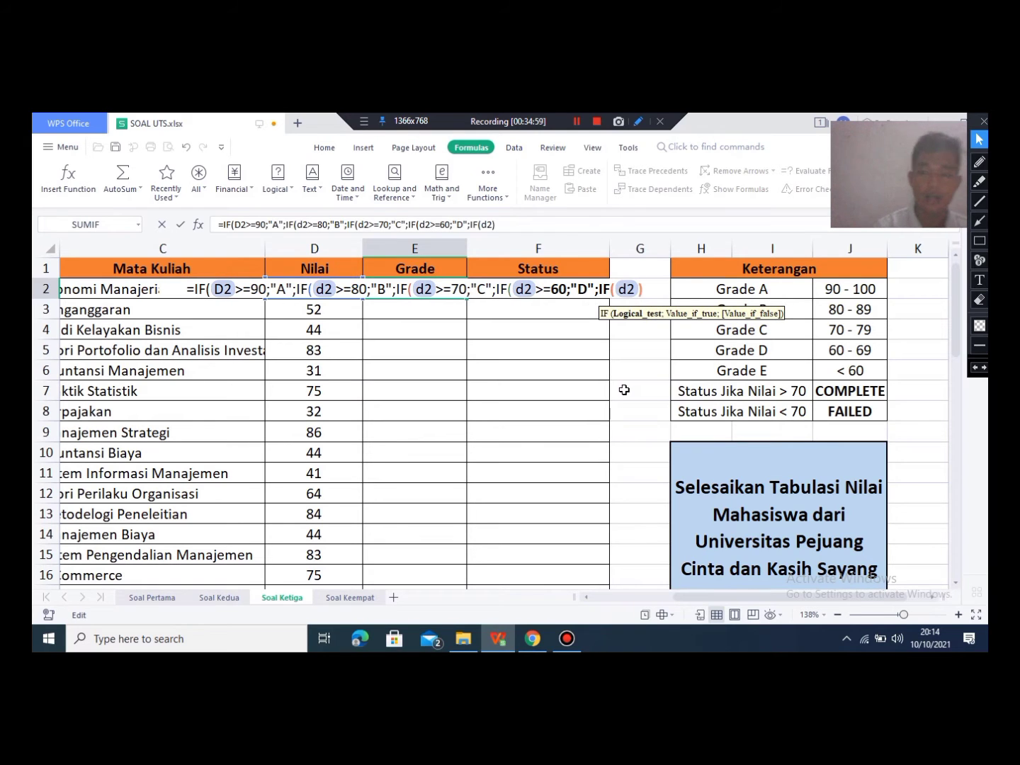
pyautogui.write('<')
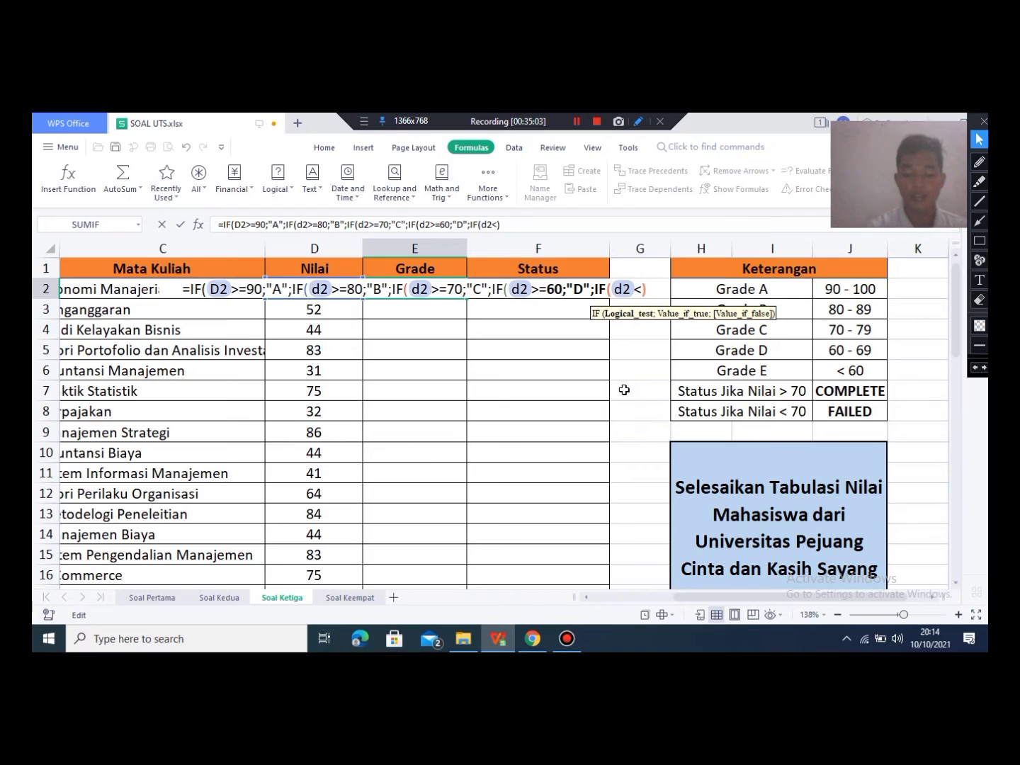
pyautogui.write('60')
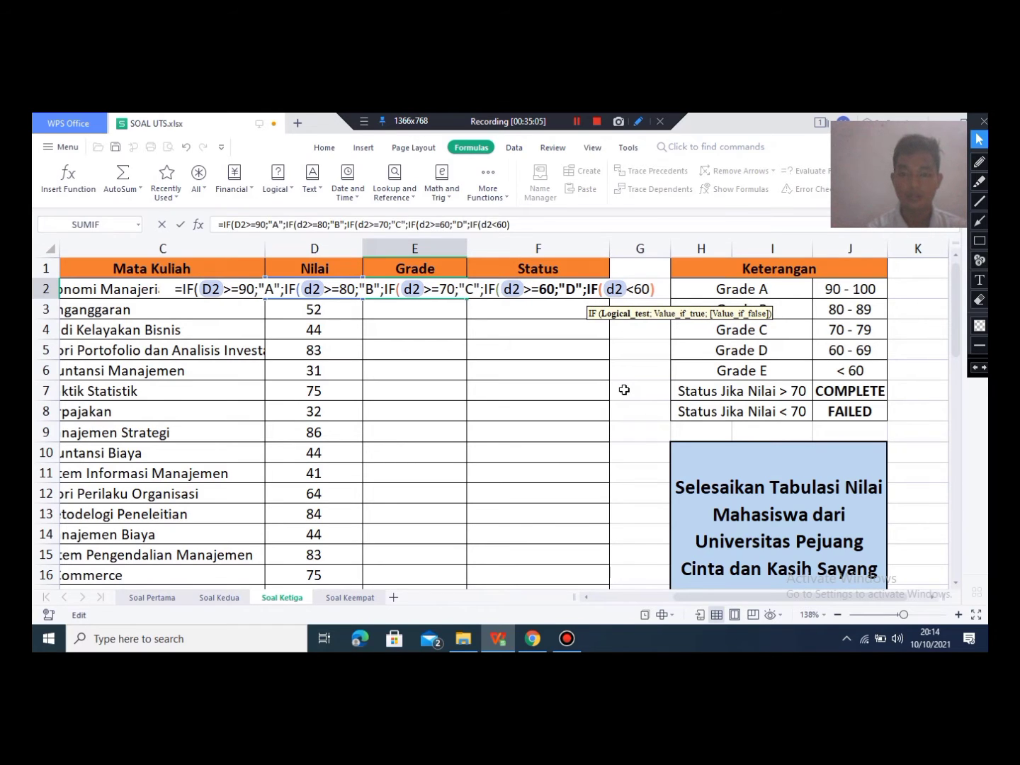
pyautogui.write(';"')
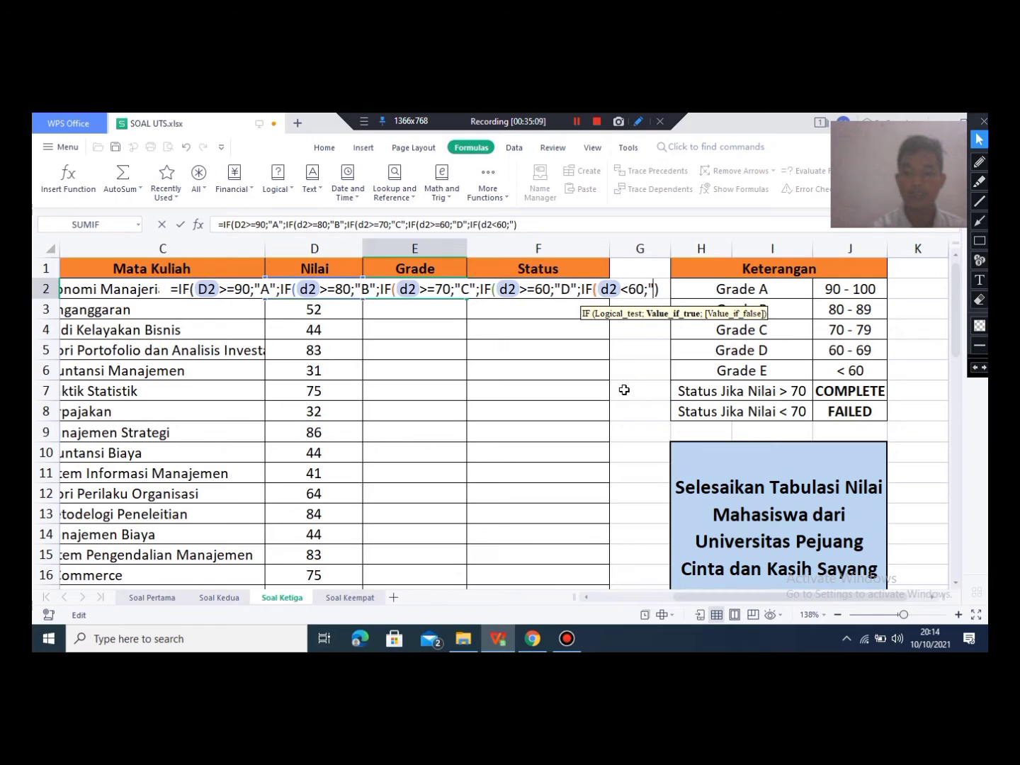
pyautogui.write('E')
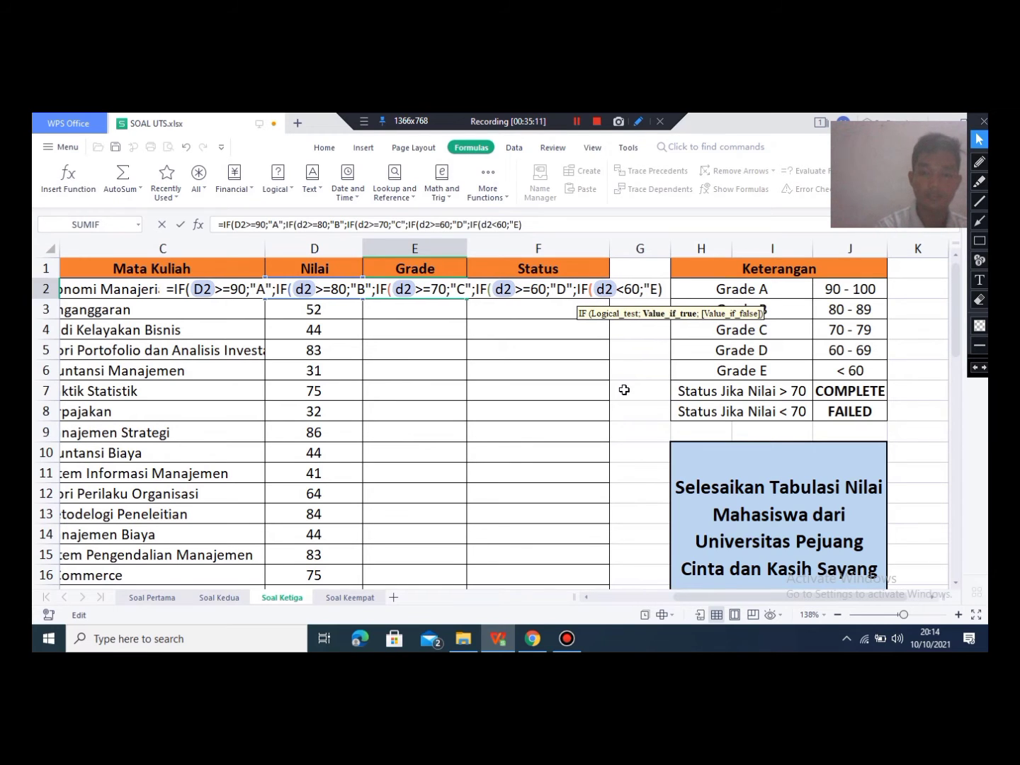
pyautogui.write('"')
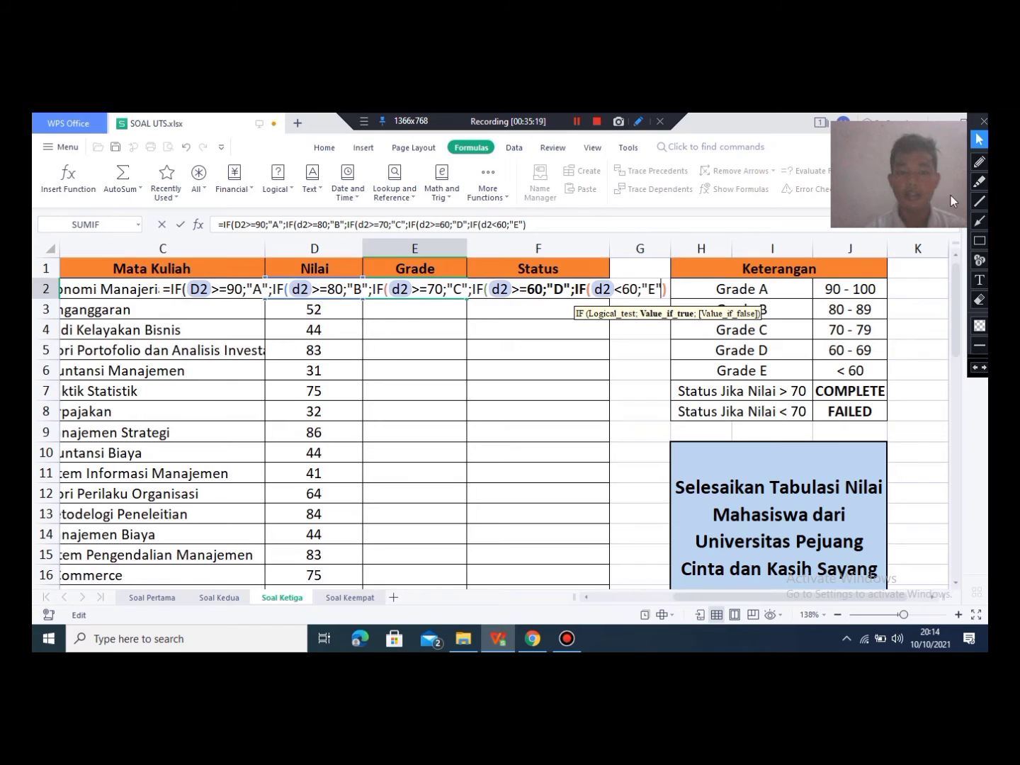
pyautogui.click(979, 241)
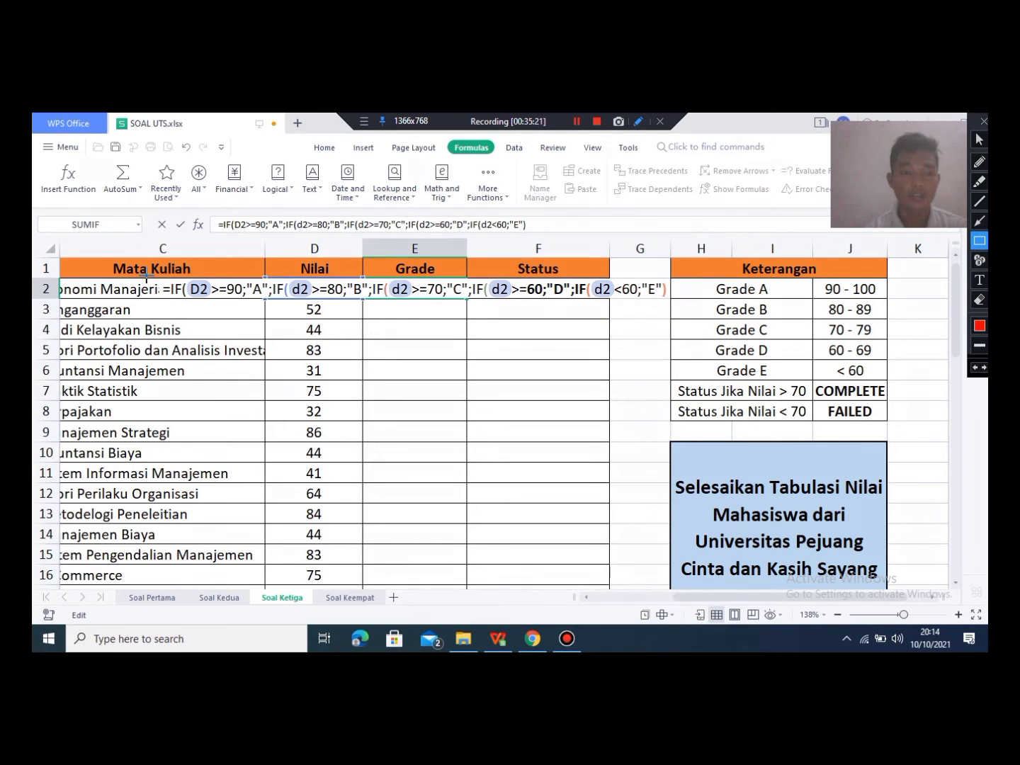
pyautogui.moveTo(159, 284); pyautogui.dragTo(194, 299)
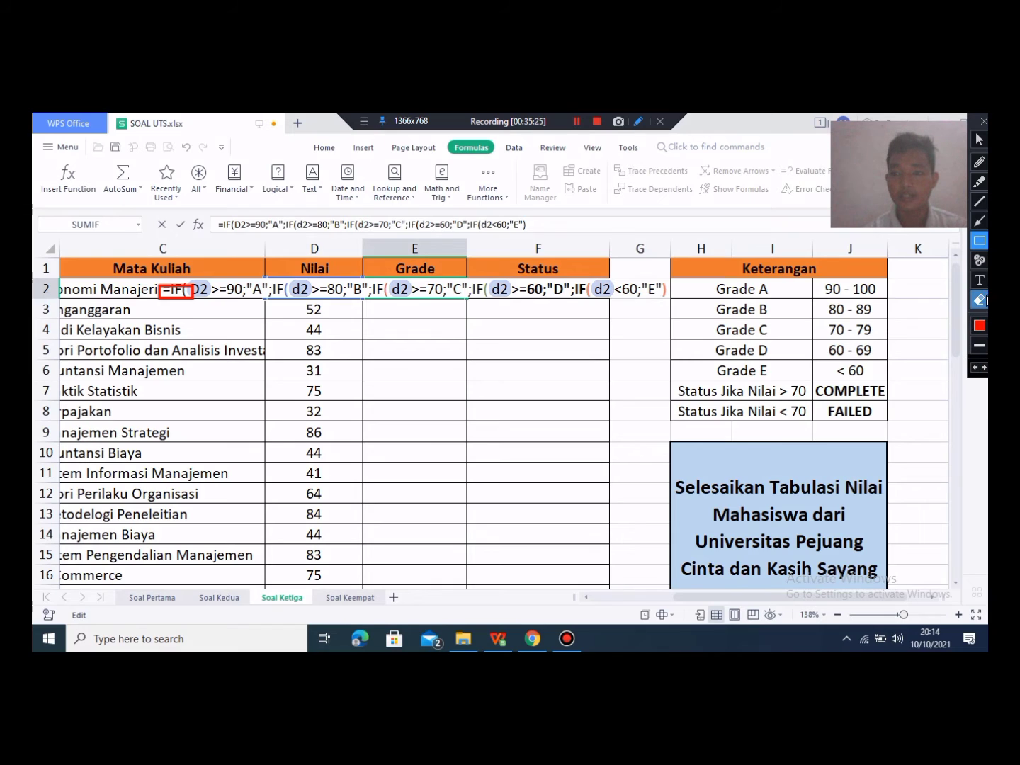
pyautogui.click(980, 300)
pyautogui.moveTo(117, 249); pyautogui.dragTo(285, 337)
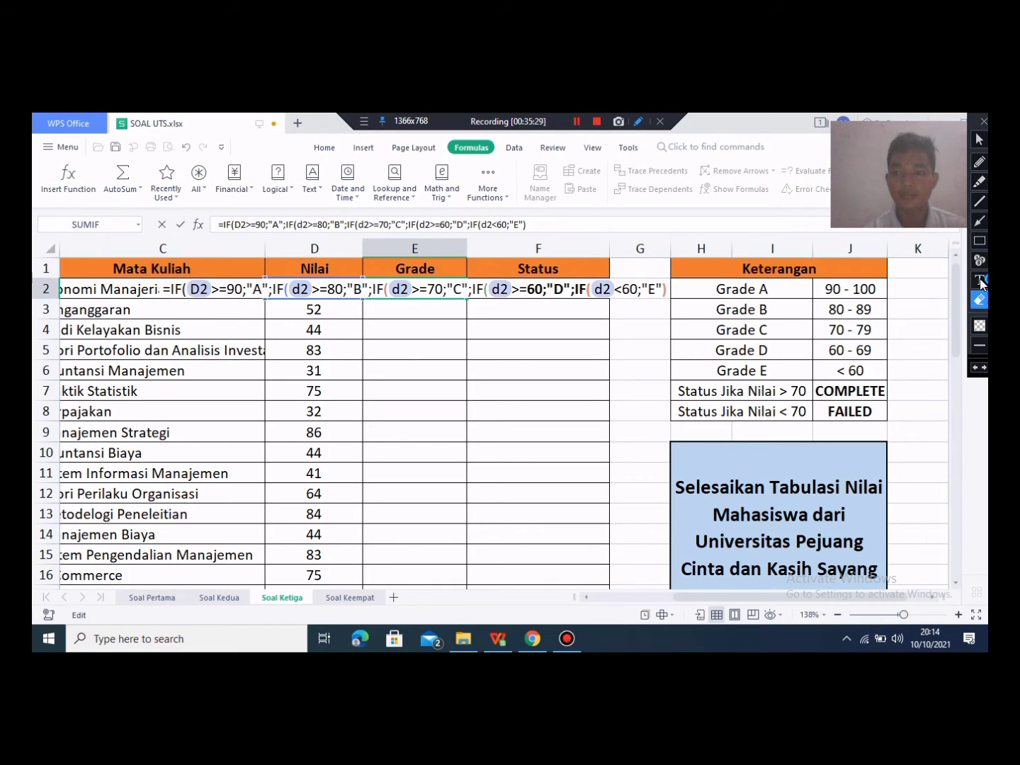
pyautogui.click(979, 177)
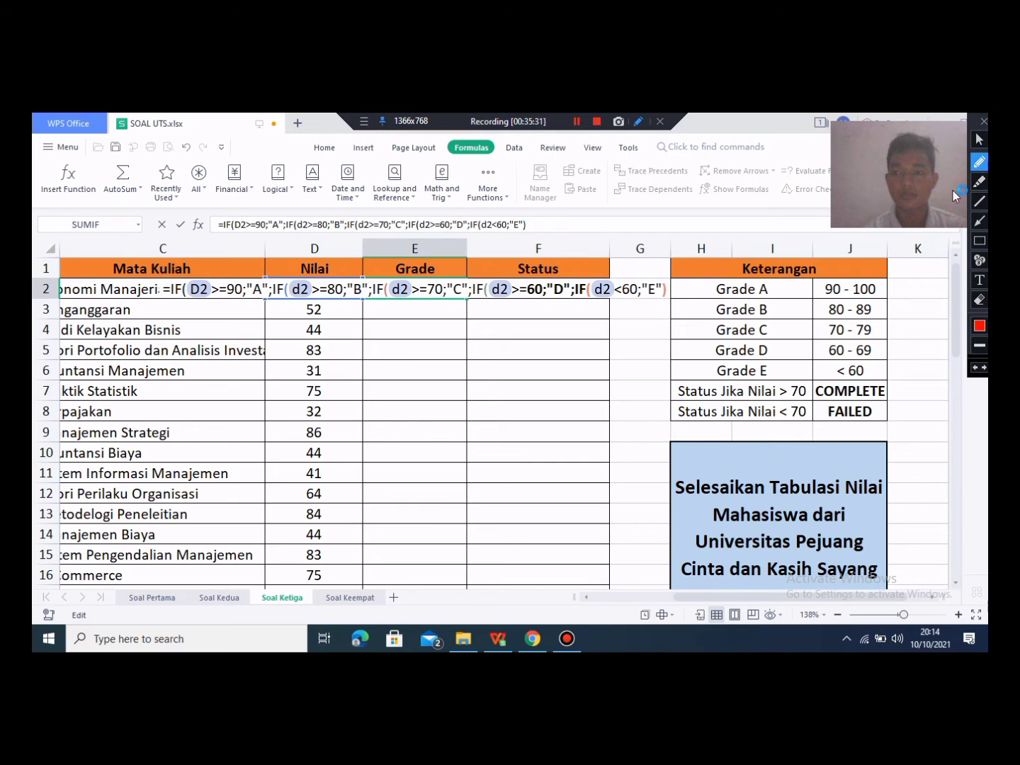
pyautogui.click(979, 241)
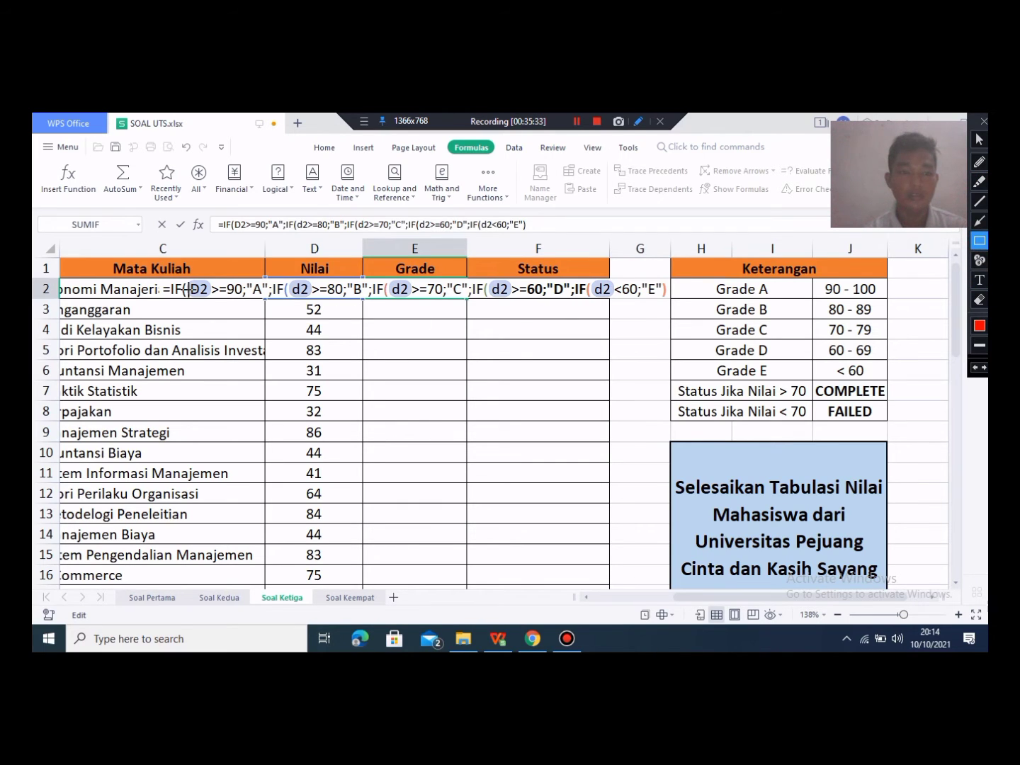
pyautogui.moveTo(165, 273)
pyautogui.mouseDown()
pyautogui.moveTo(316, 323)
pyautogui.moveTo(683, 312)
pyautogui.moveTo(667, 303)
pyautogui.mouseUp()
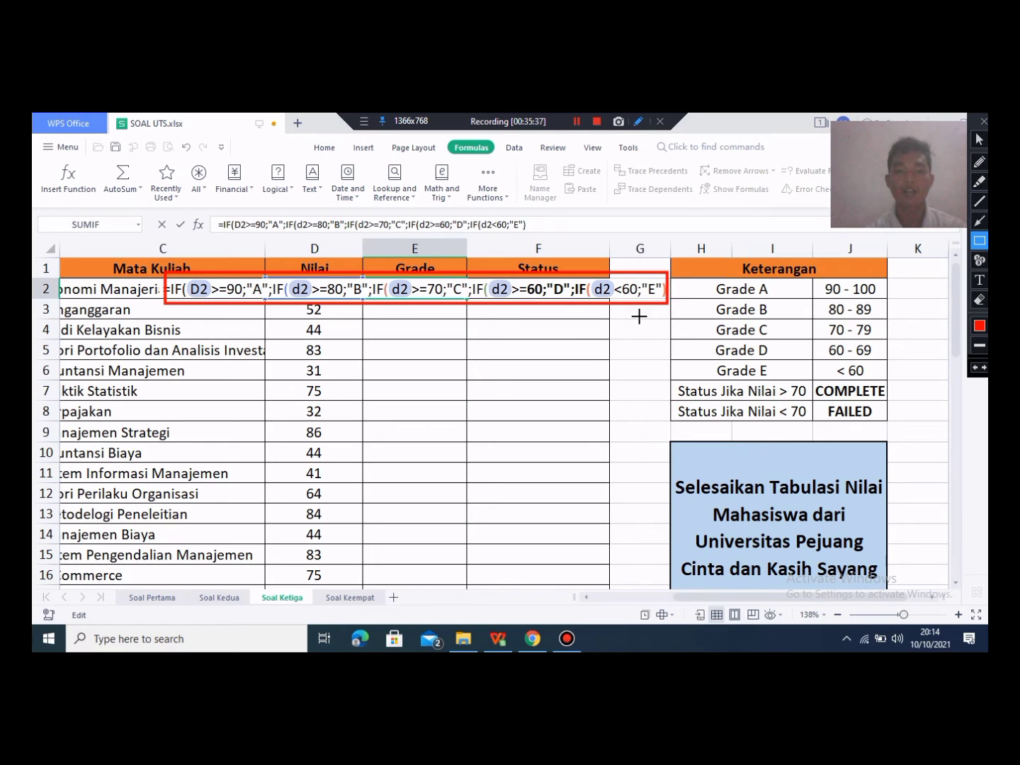
pyautogui.click(979, 301)
pyautogui.moveTo(83, 252)
pyautogui.mouseDown()
pyautogui.moveTo(308, 292)
pyautogui.moveTo(694, 328)
pyautogui.mouseUp()
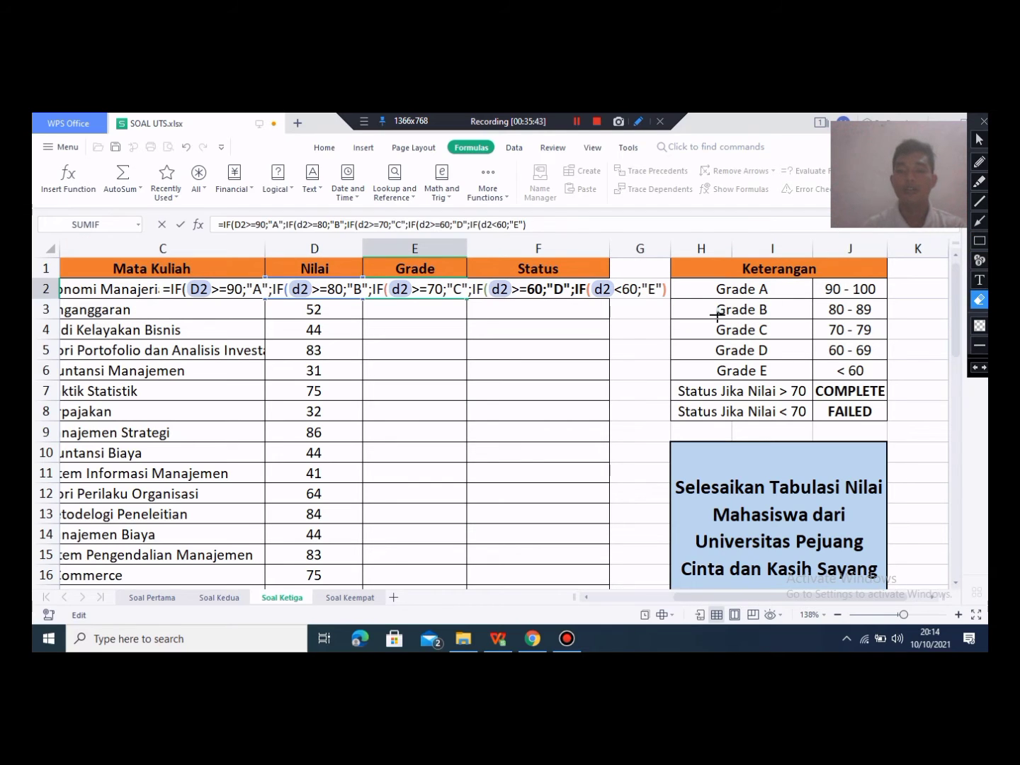
pyautogui.click(980, 140)
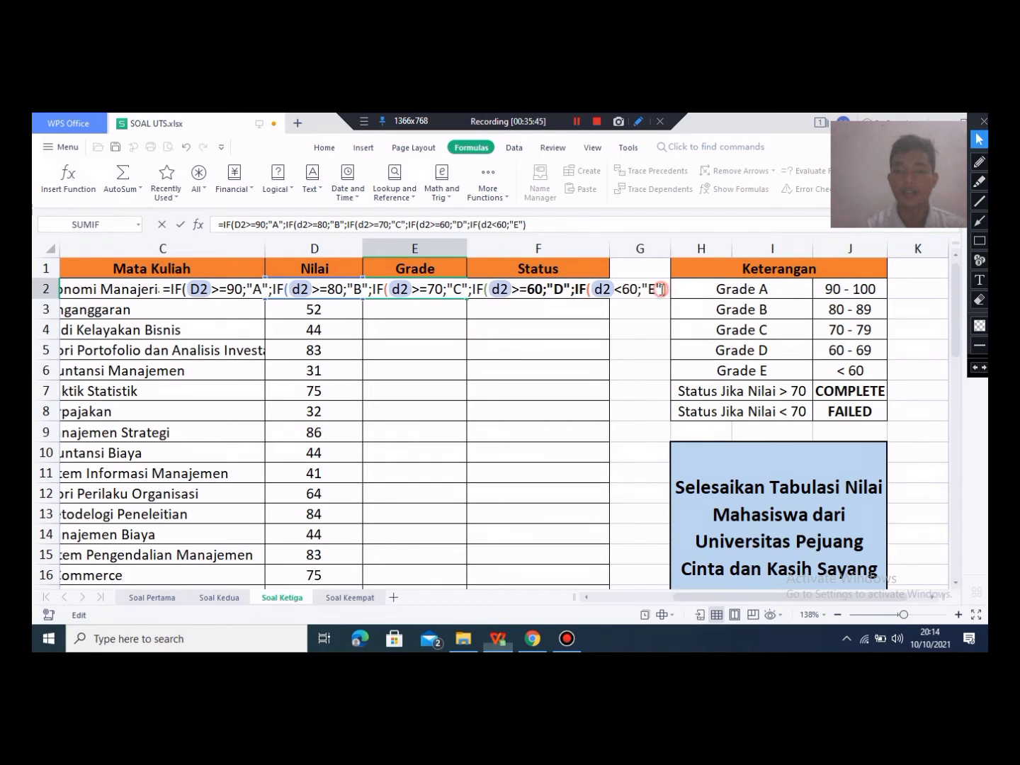
# Step: Commit the nested IF formula in E2 and check its grade against the Nilai in D2 and the Grade D range in Keterangan
pyautogui.press('Return')
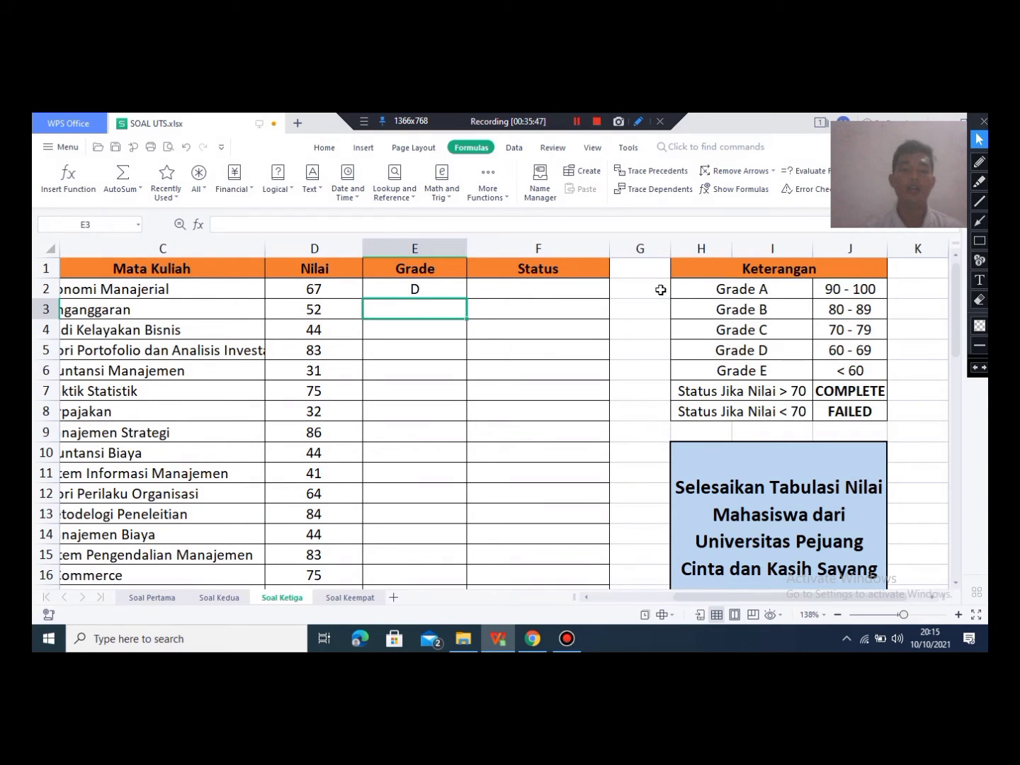
pyautogui.click(397, 286)
pyautogui.click(419, 313)
pyautogui.click(418, 290)
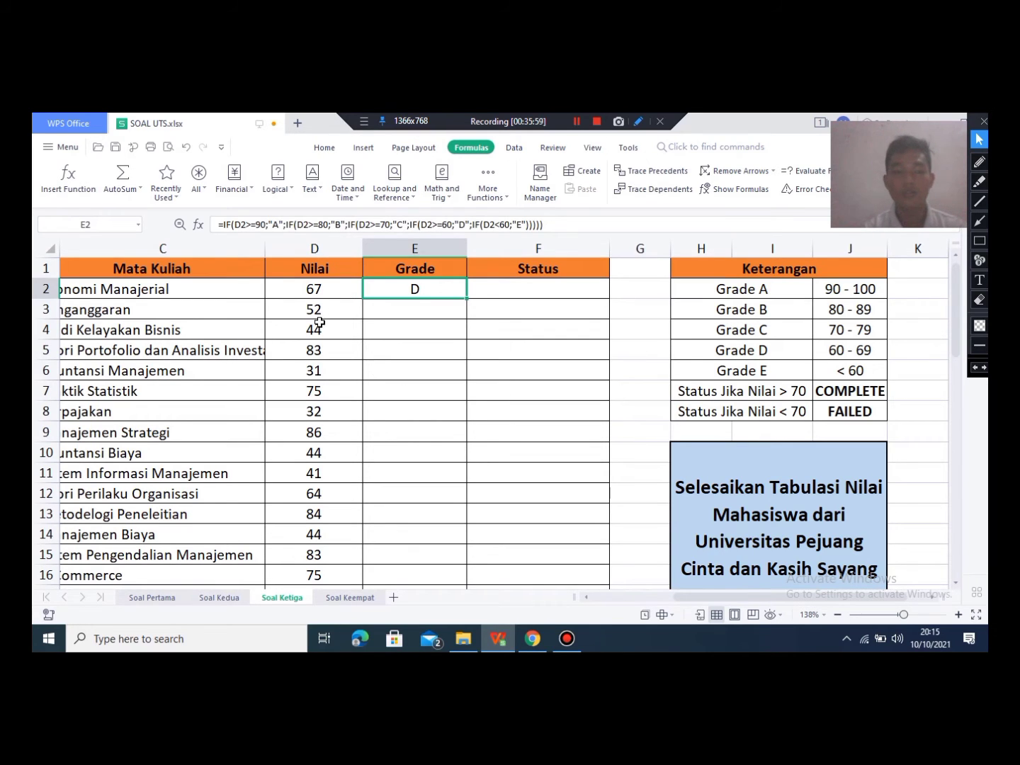
pyautogui.click(324, 285)
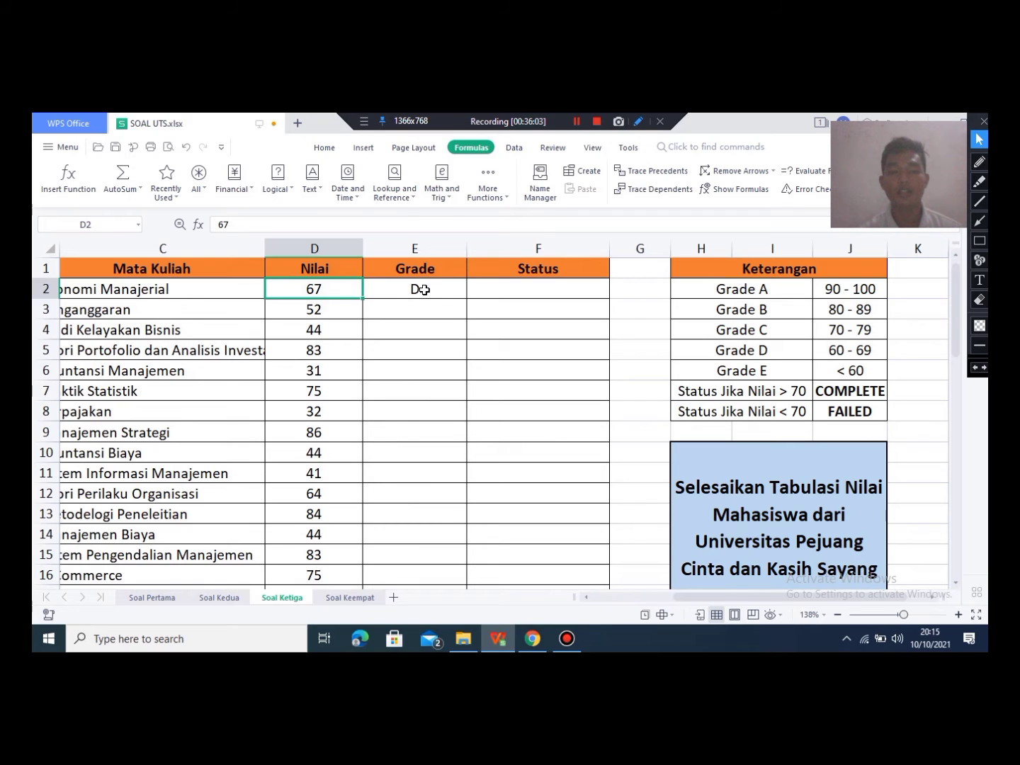
pyautogui.click(756, 348)
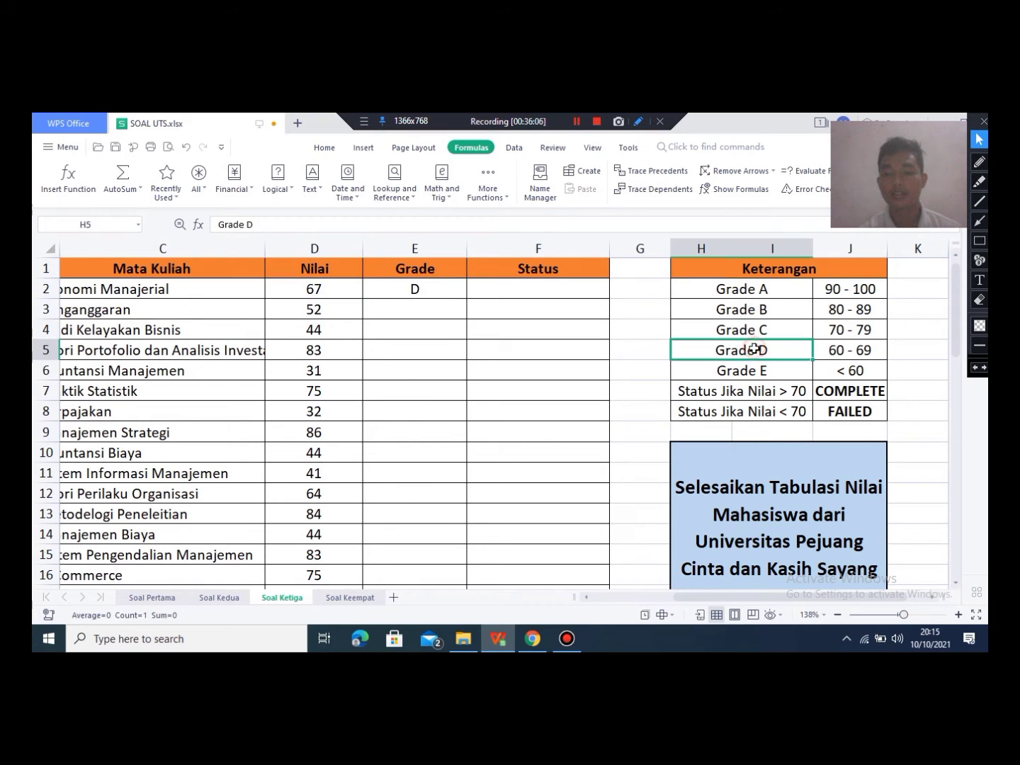
pyautogui.doubleClick(880, 354)
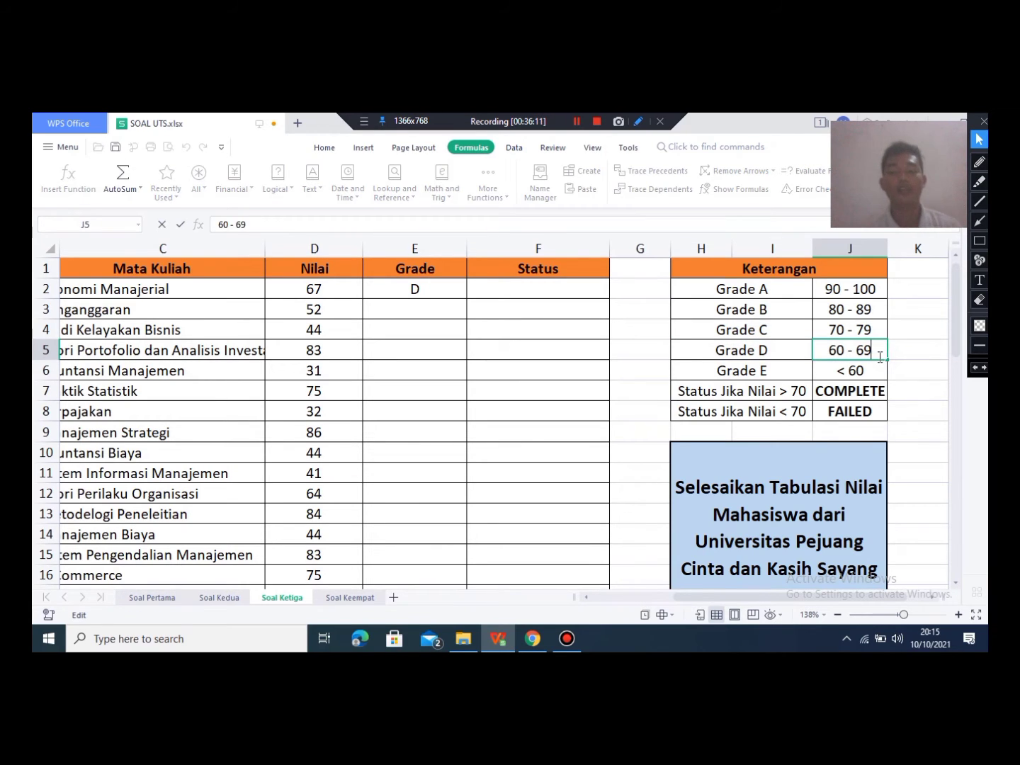
# Step: Fill the E2 grade formula down the entire Grade column and check the copied formulas in E3 and E4
pyautogui.click(401, 289)
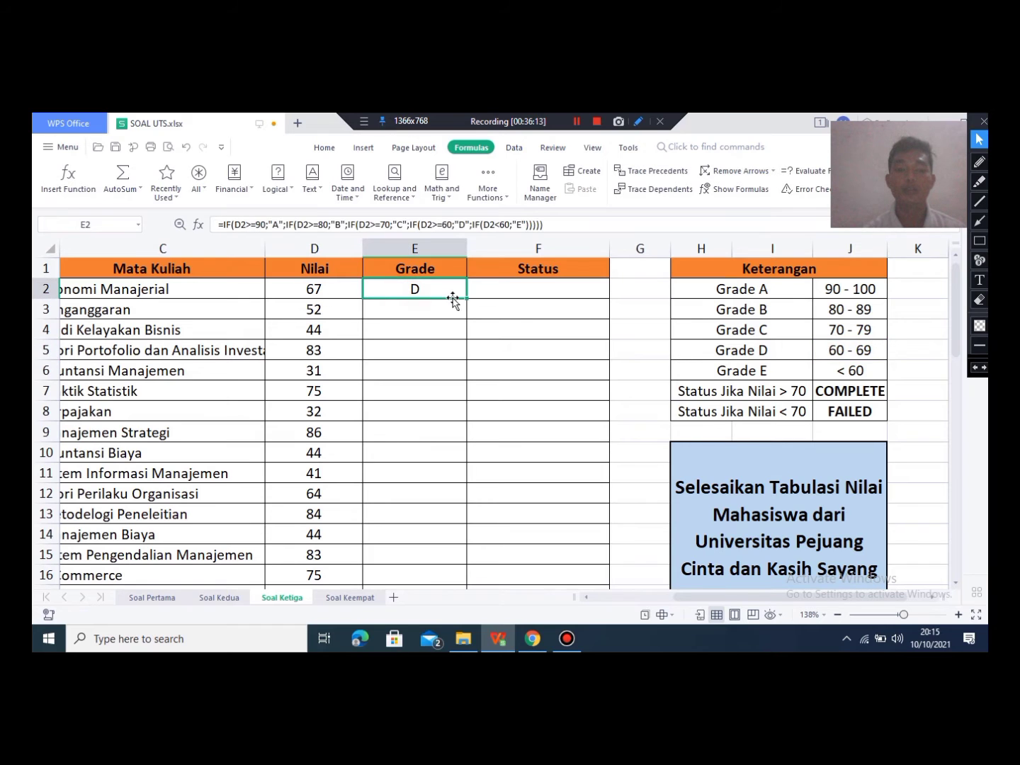
pyautogui.moveTo(461, 347); pyautogui.dragTo(425, 497)
pyautogui.scroll(13, 476, 459)
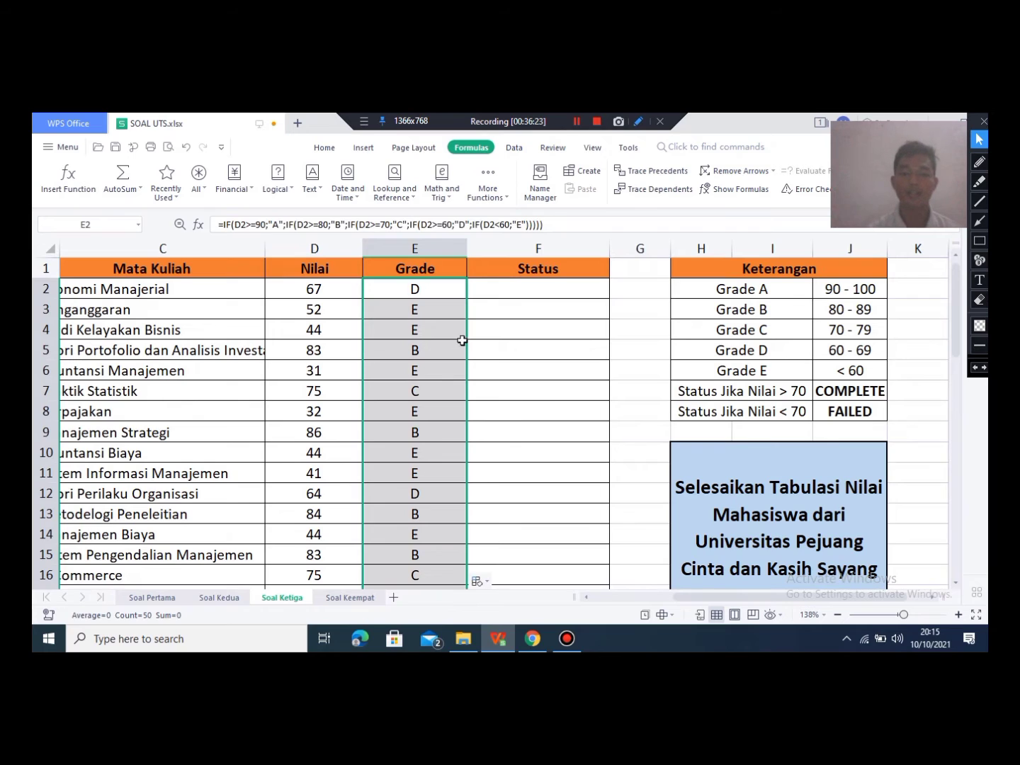
pyautogui.click(481, 290)
pyautogui.click(419, 290)
pyautogui.click(424, 310)
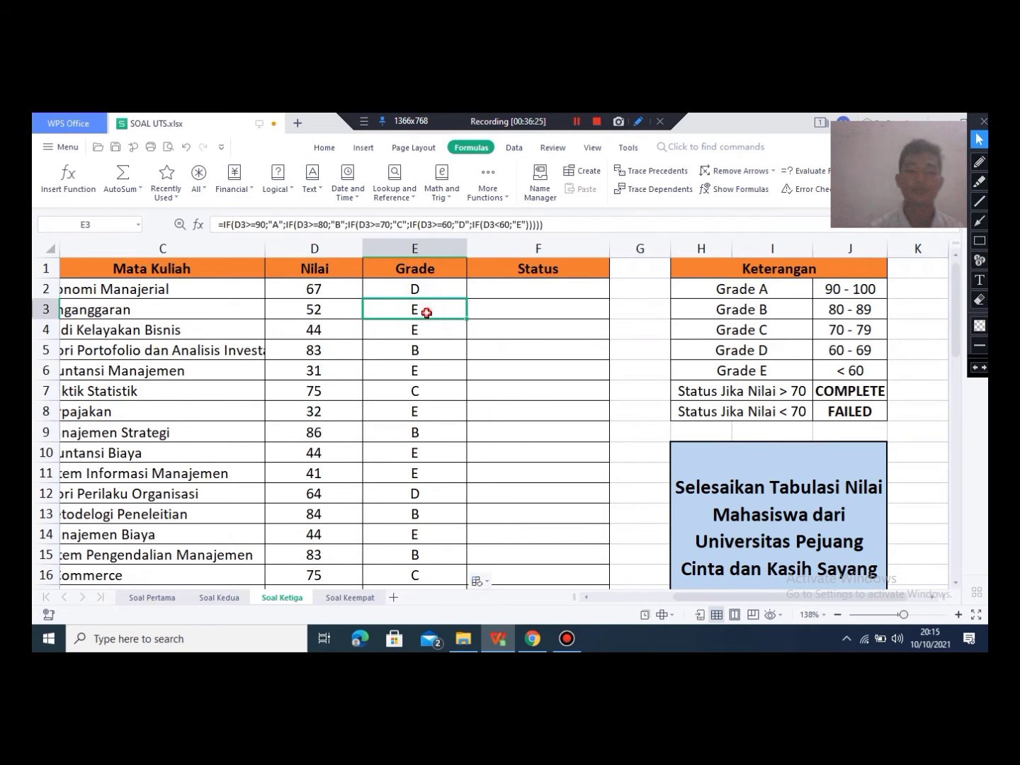
pyautogui.click(429, 331)
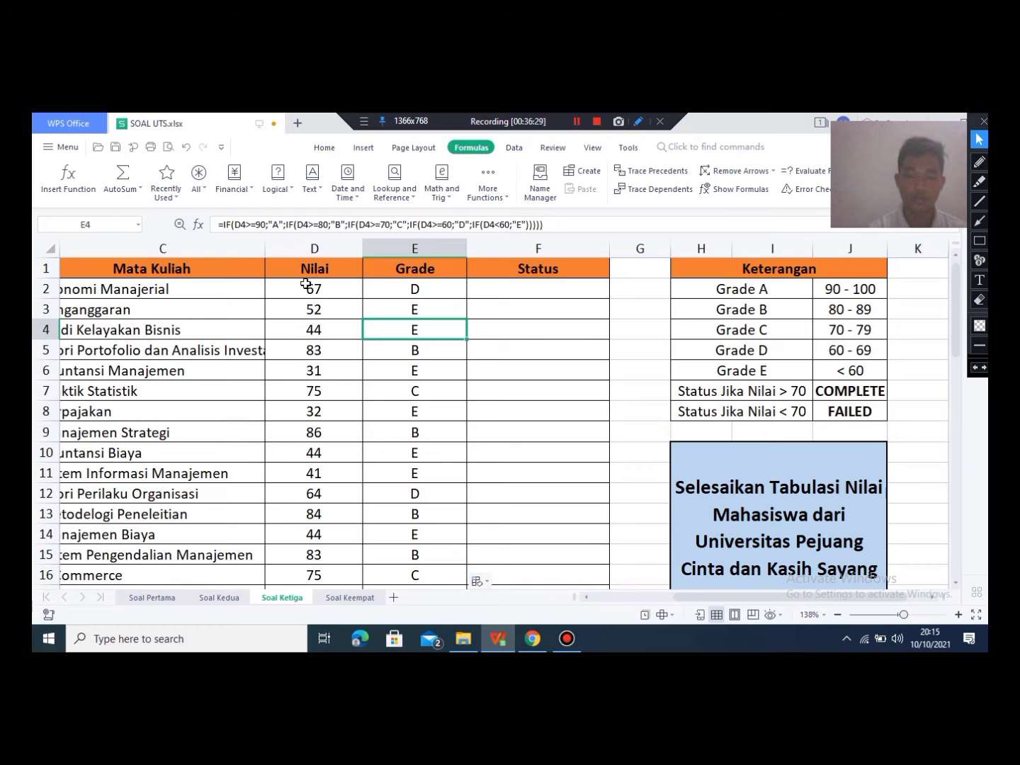
# Step: Check the COMPLETE and FAILED rules in Keterangan and start an IF formula in F2 with the logical test d2>=70
pyautogui.click(518, 288)
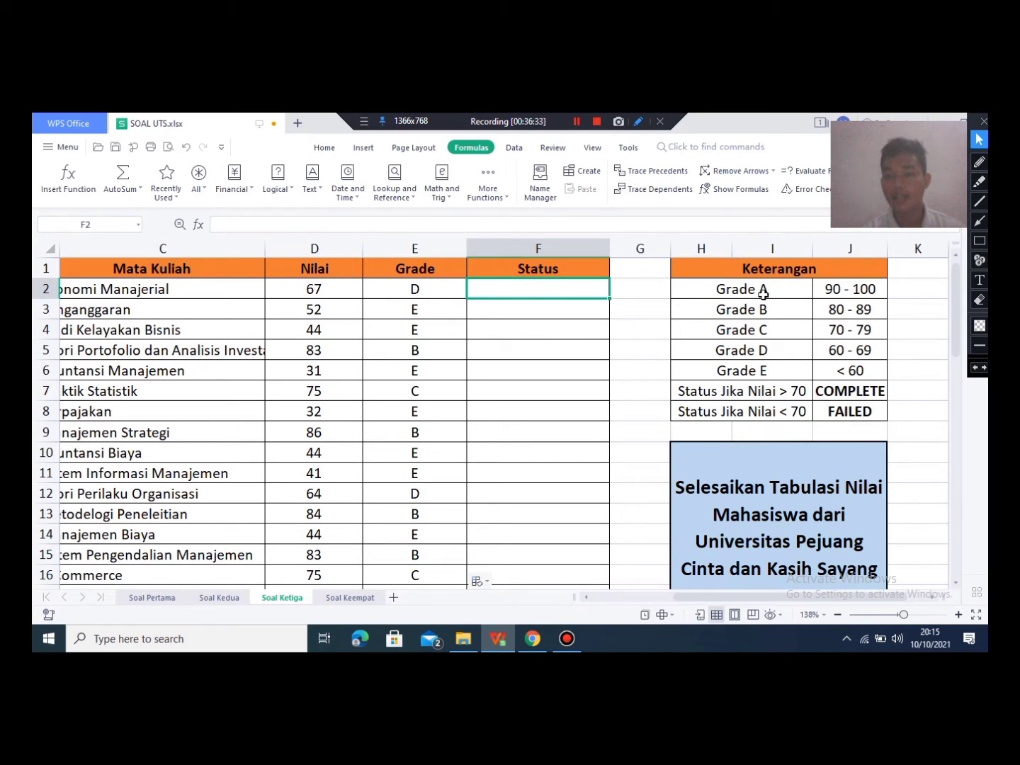
pyautogui.click(824, 391)
pyautogui.click(850, 413)
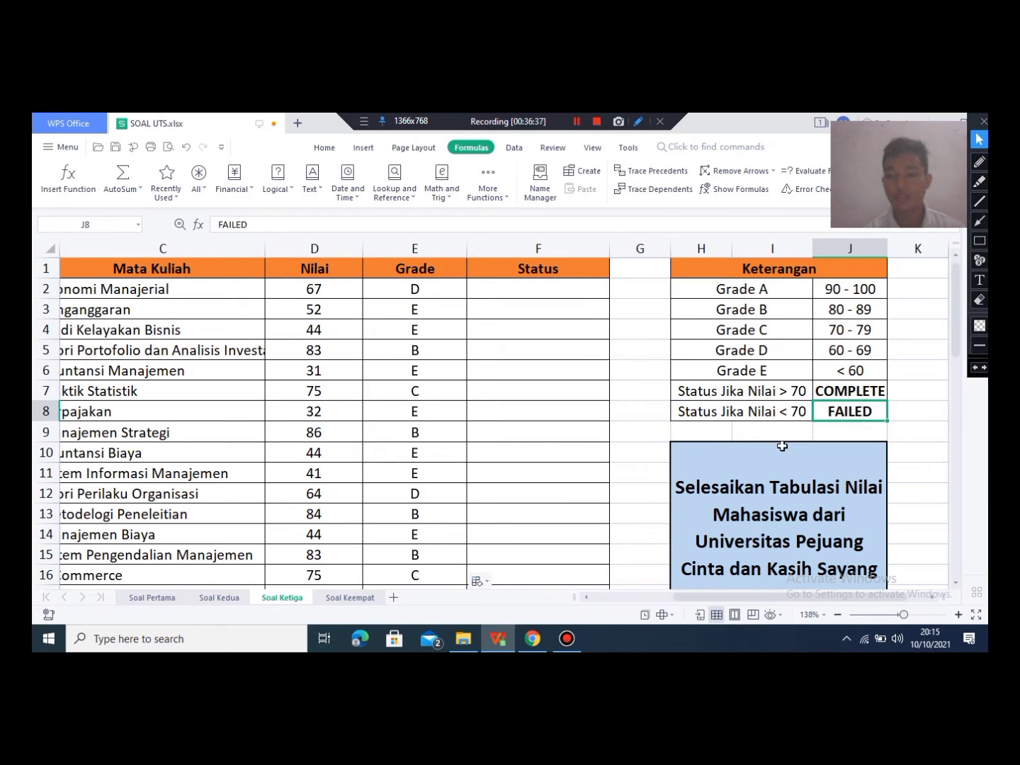
pyautogui.click(486, 284)
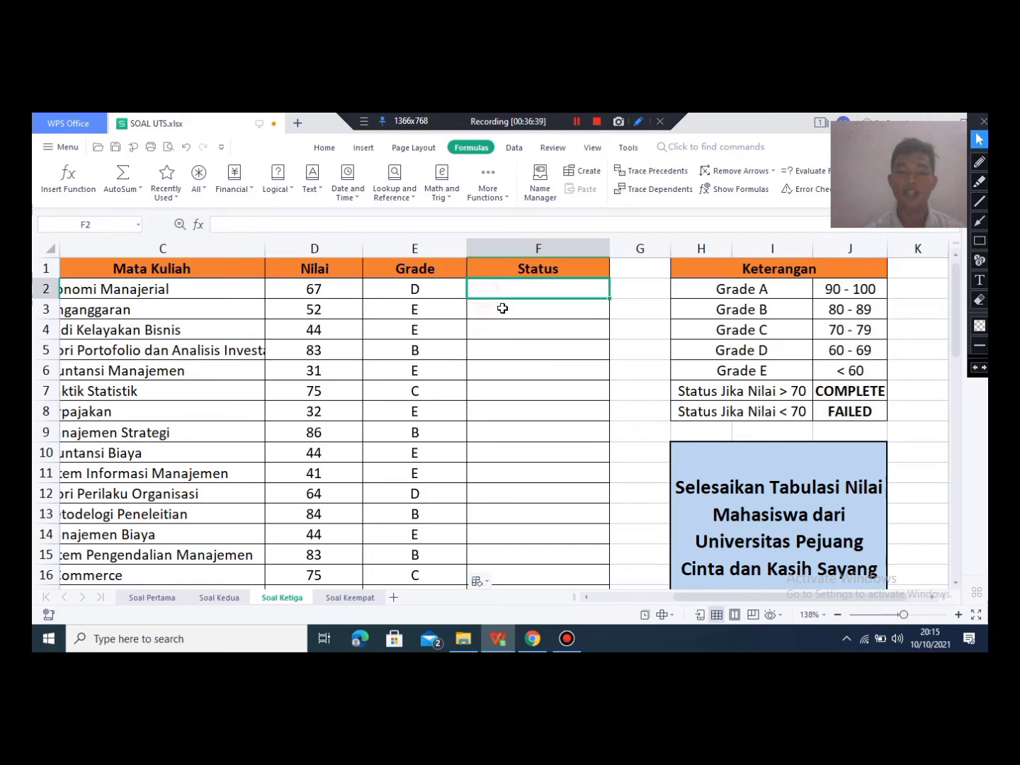
pyautogui.write('=')
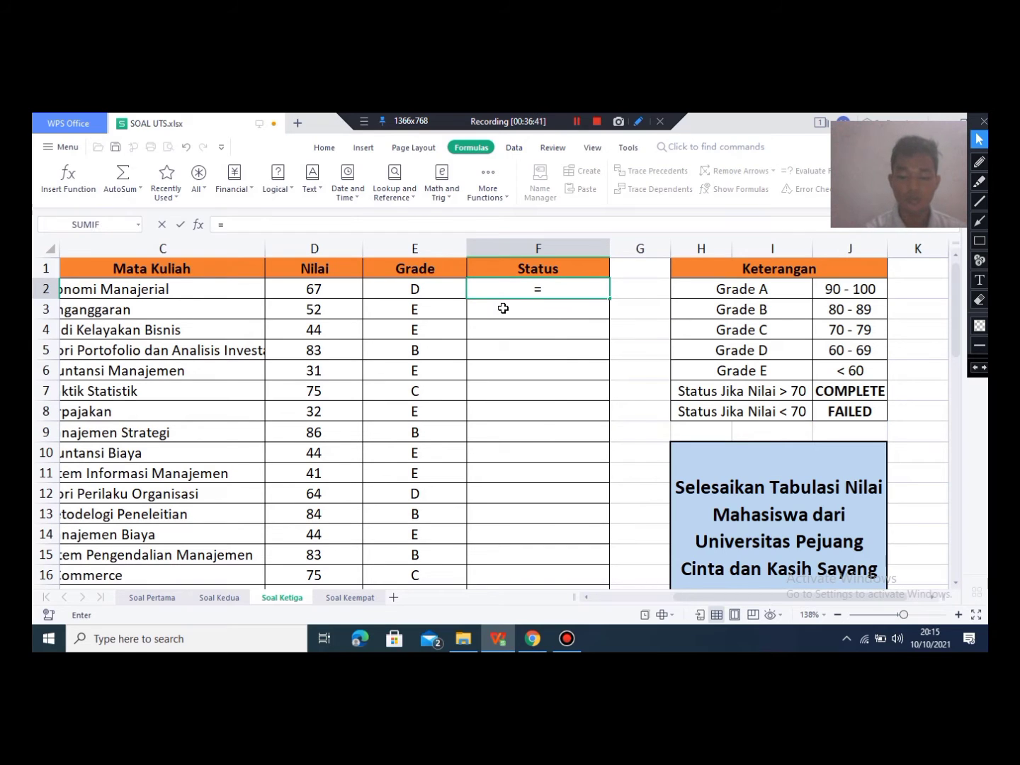
pyautogui.write('if')
pyautogui.press('Tab')
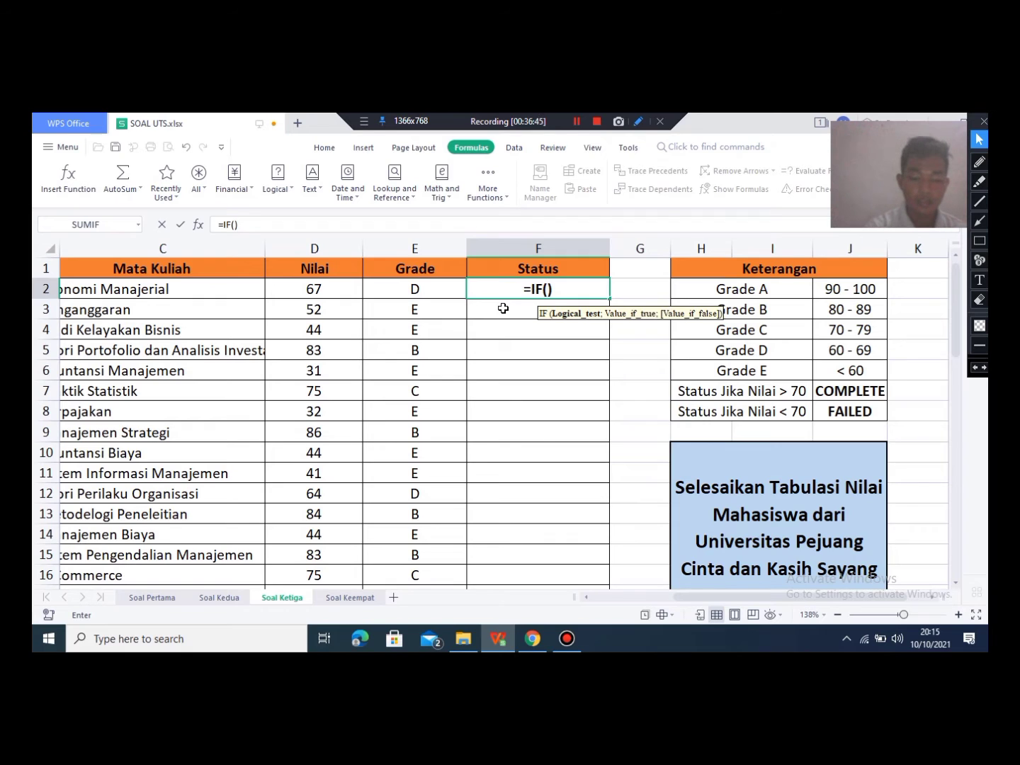
pyautogui.write('d2')
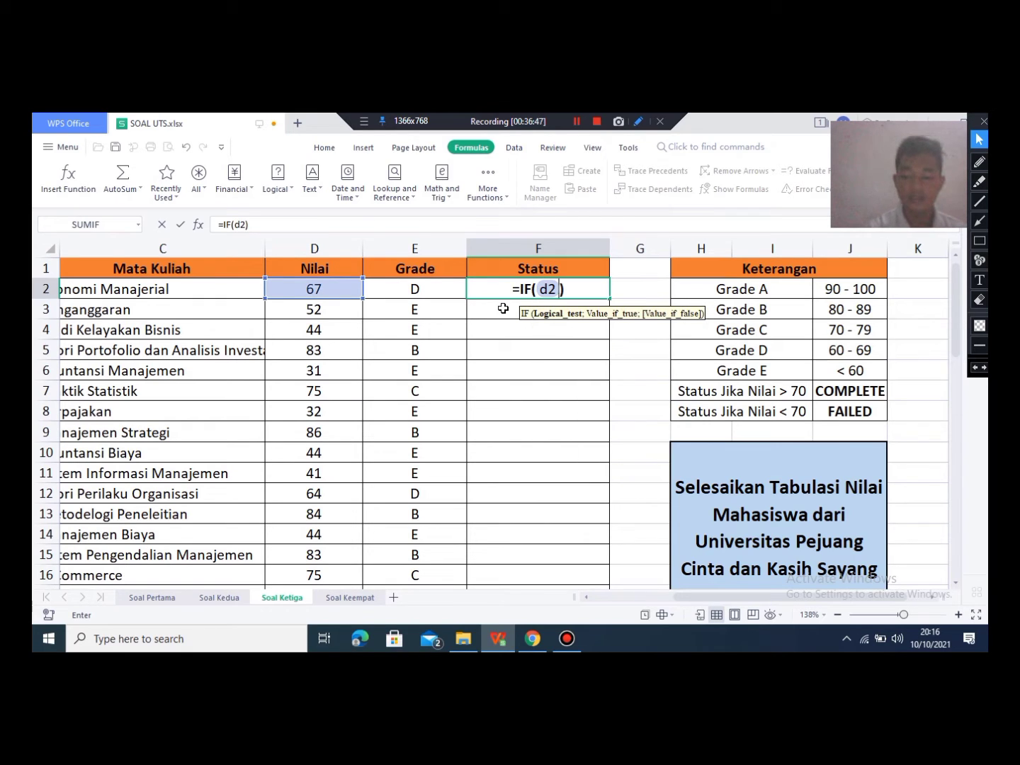
pyautogui.write('>')
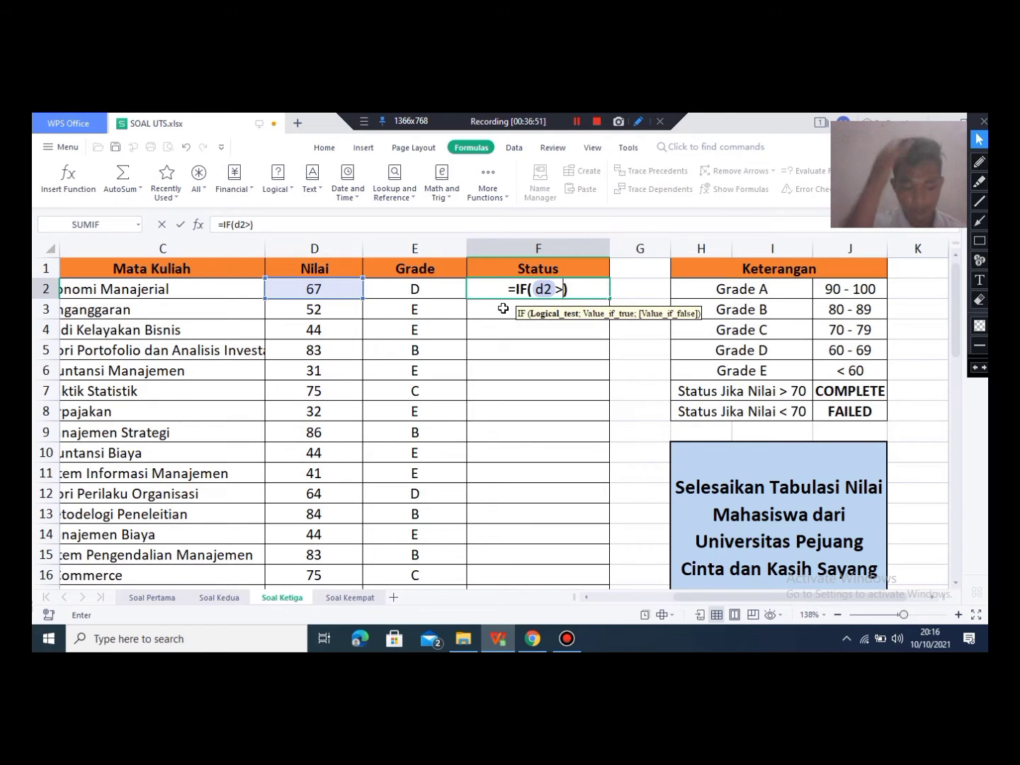
pyautogui.write('=70')
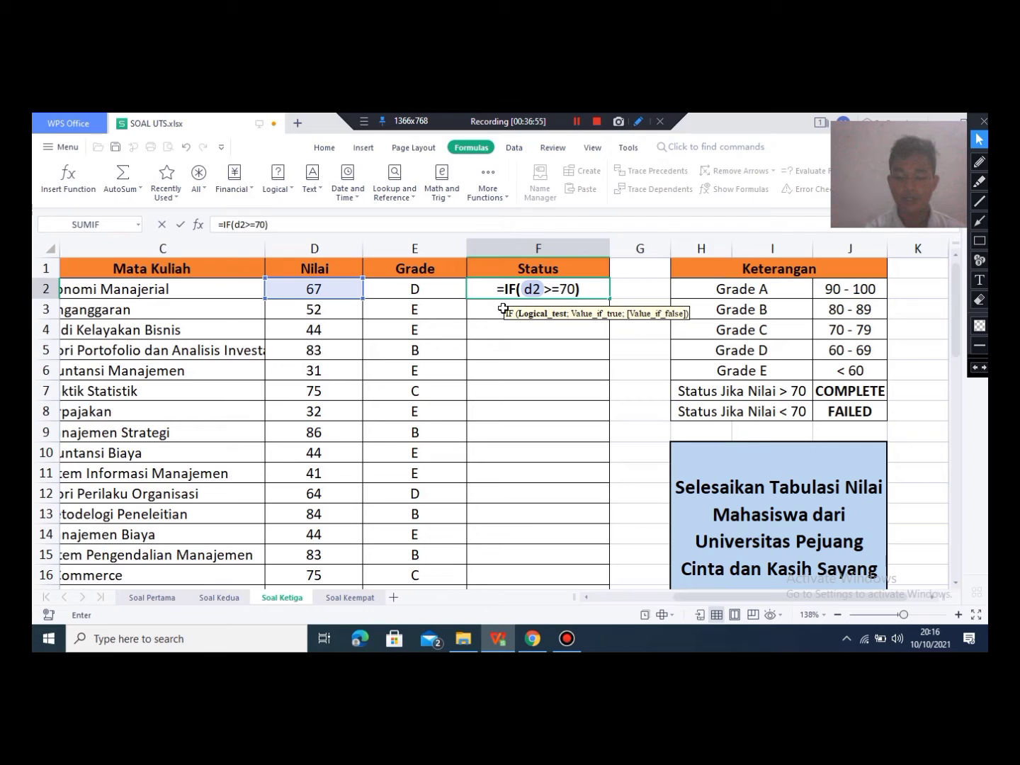
# Step: Set the value if true to "COMPLETE" in the F2 Status formula
pyautogui.write(';"')
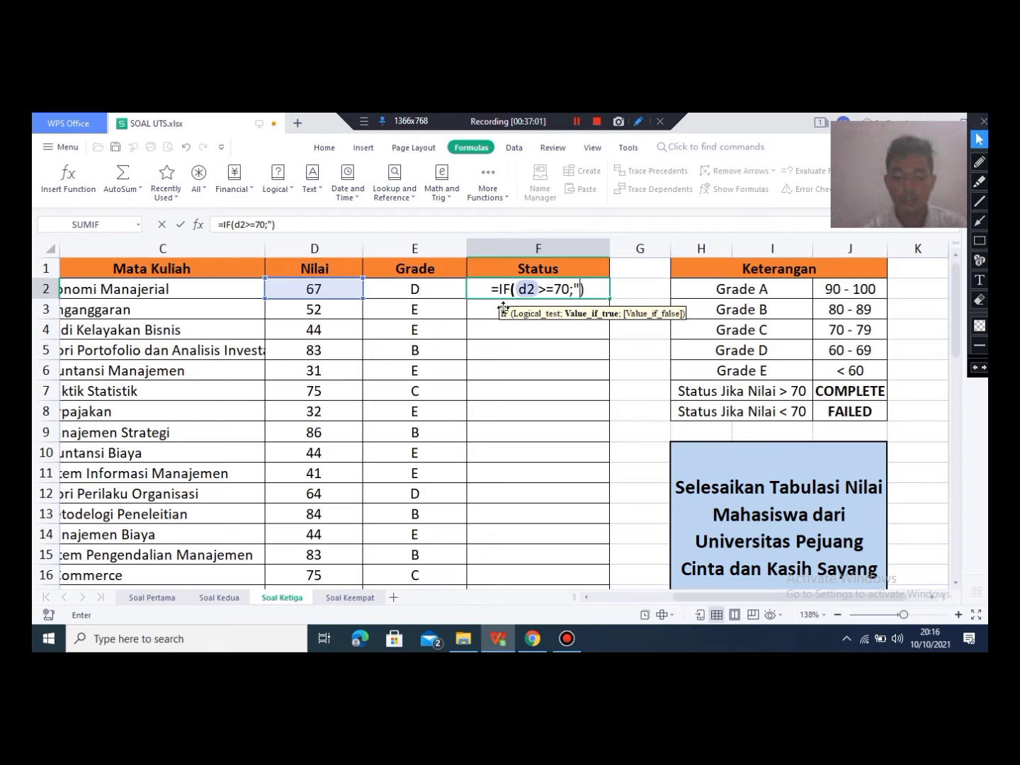
pyautogui.write('Com')
pyautogui.press('BackSpace')
pyautogui.press('BackSpace')
pyautogui.press('BackSpace')
pyautogui.write('COM')
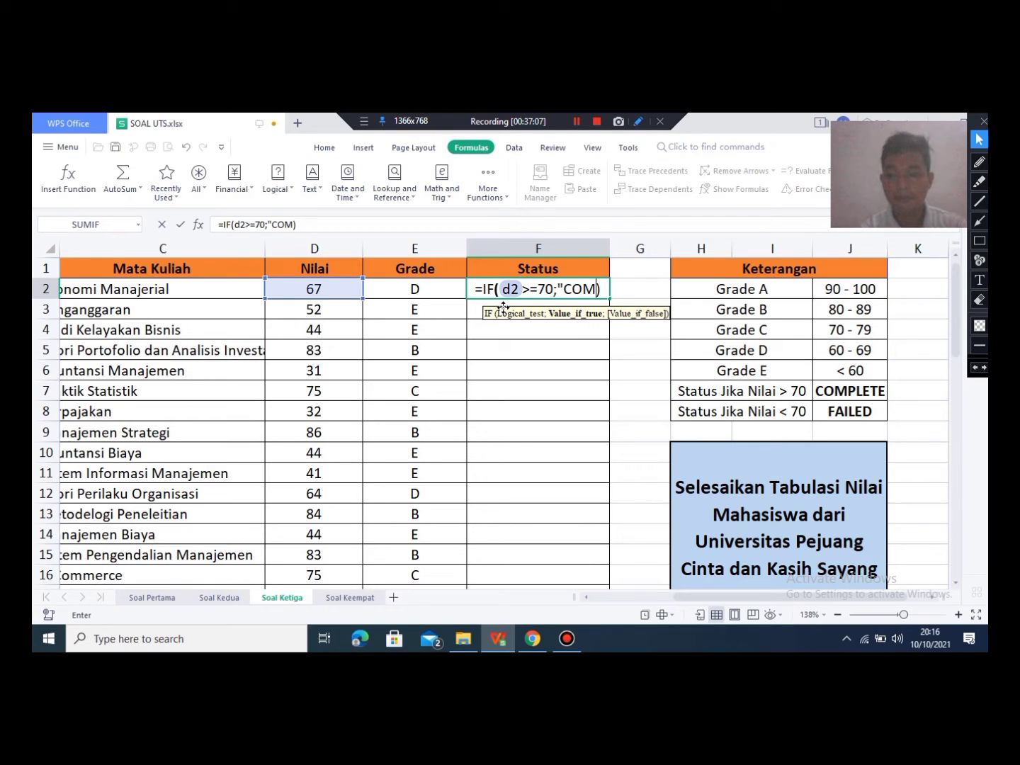
pyautogui.write('PLETE')
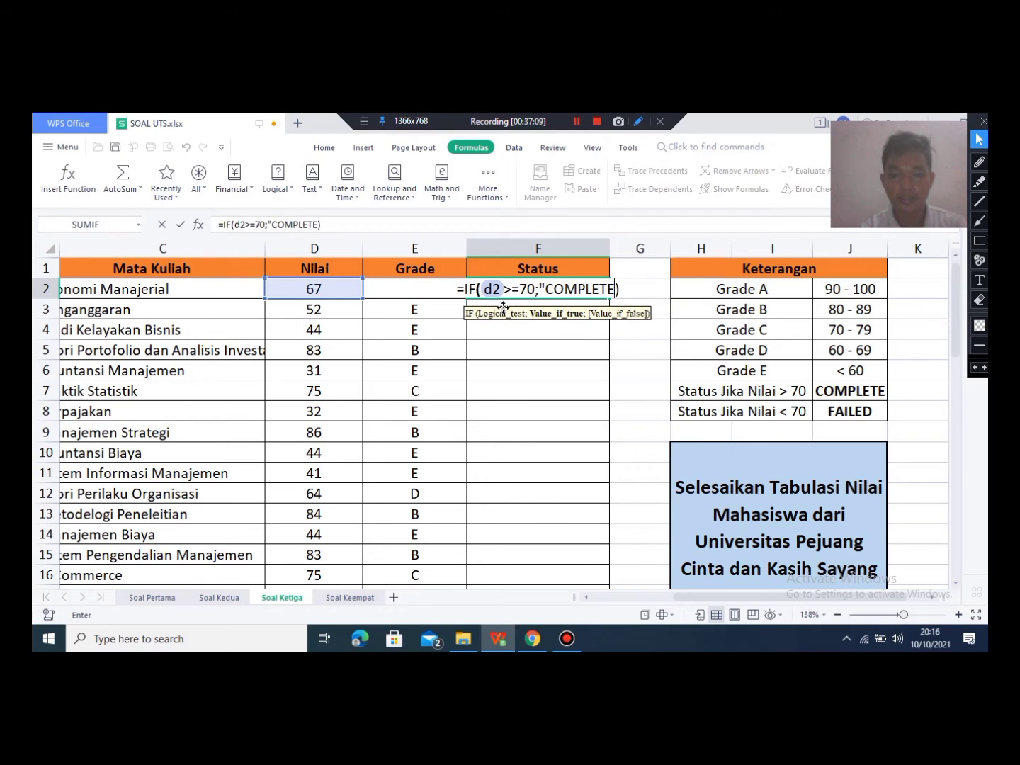
pyautogui.write('"')
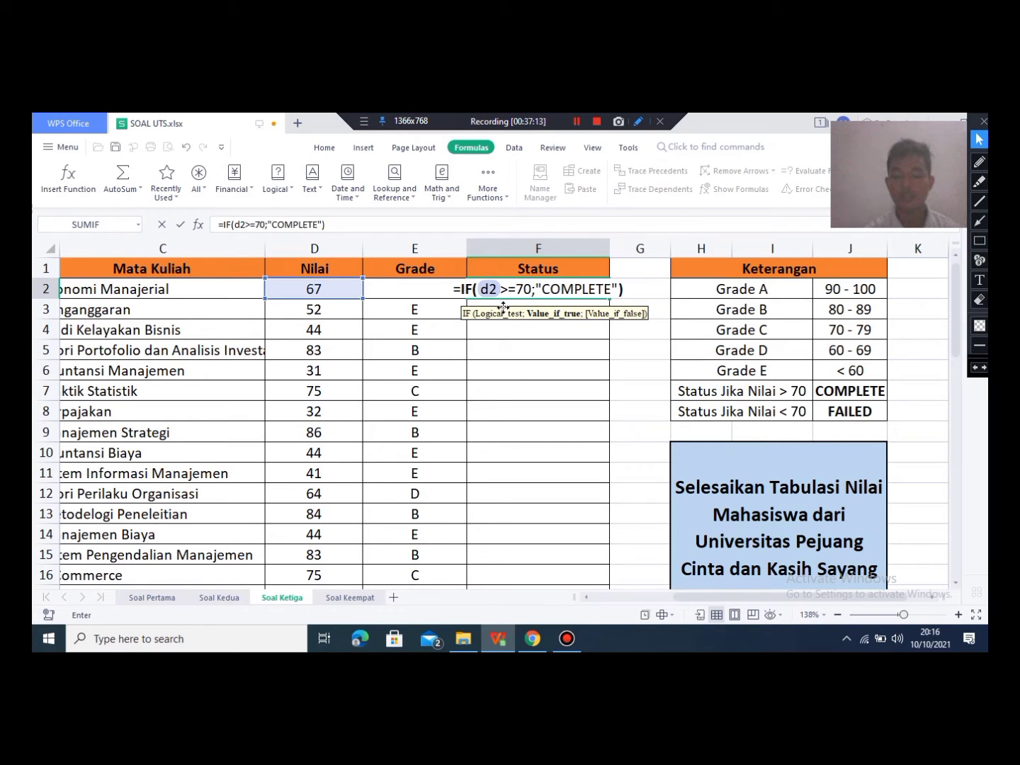
# Step: Nest a second IF as the false value in the F2 formula with the logical test D2<70
pyautogui.write(';')
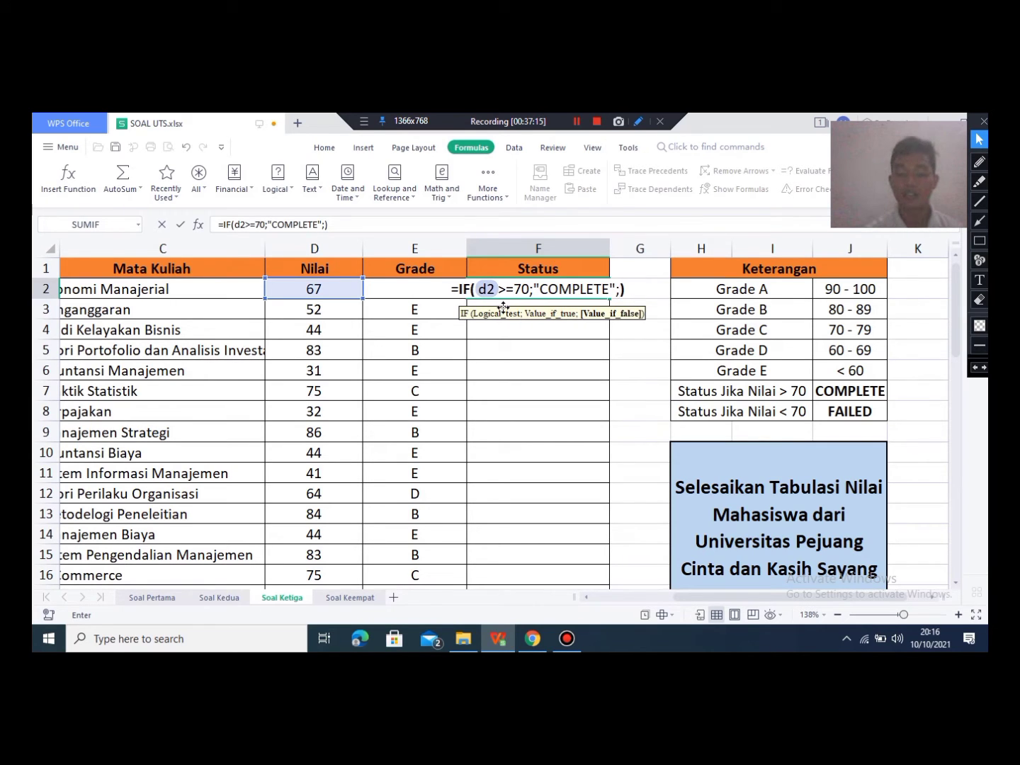
pyautogui.write('IF')
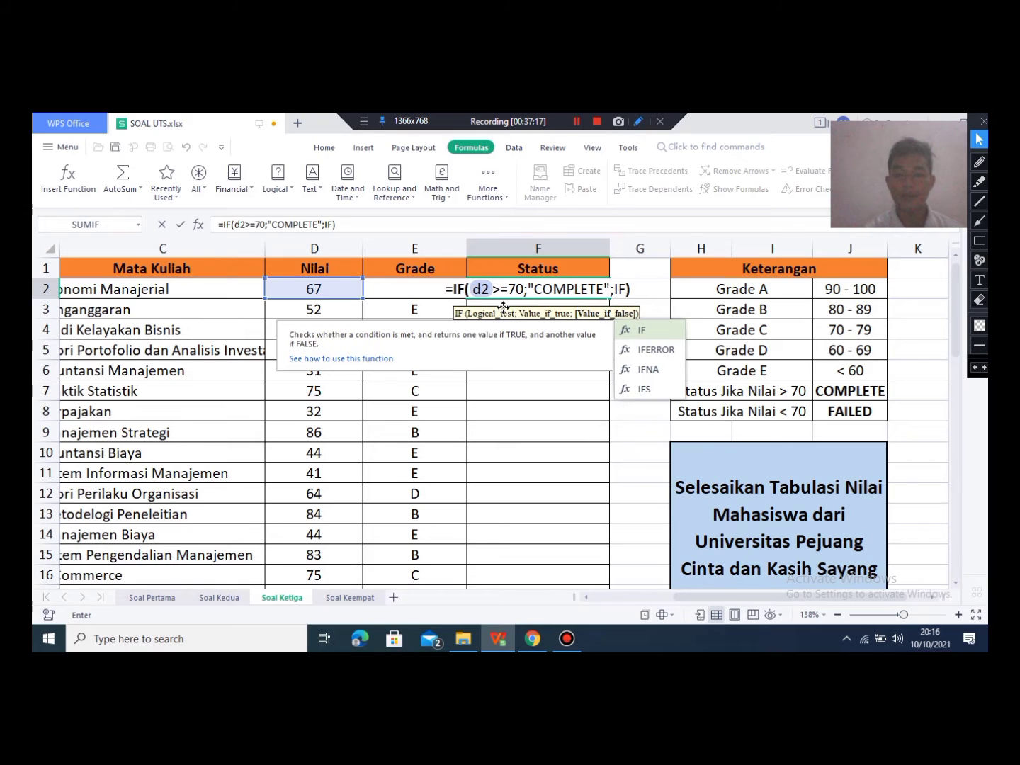
pyautogui.write('(')
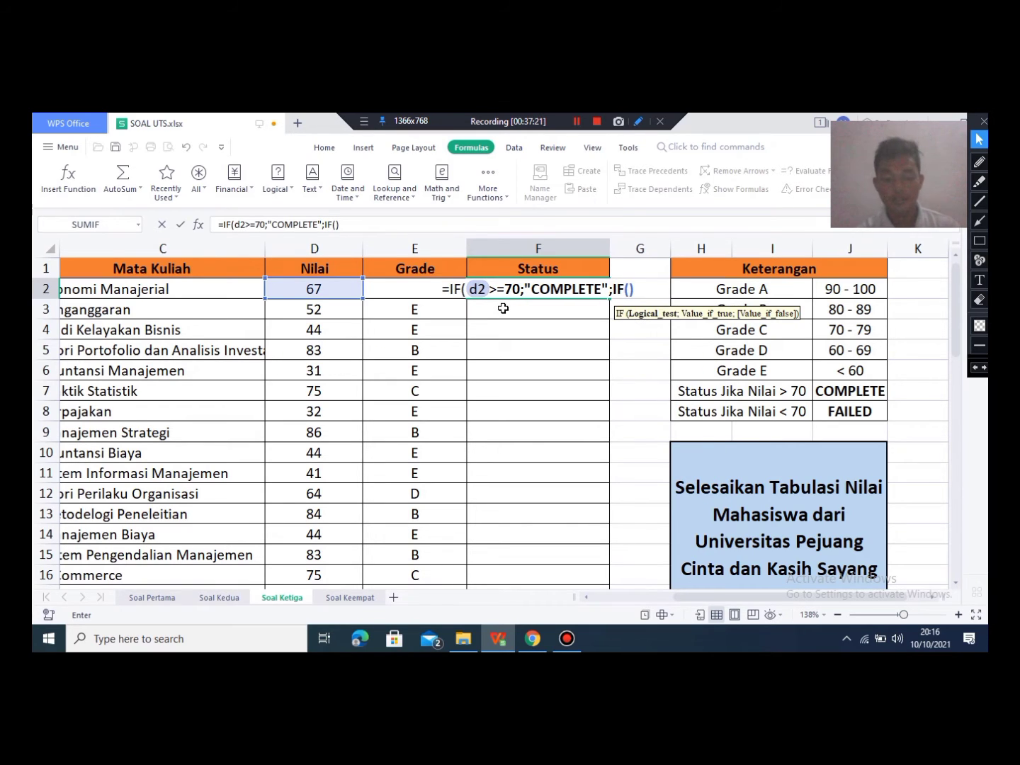
pyautogui.write('D2')
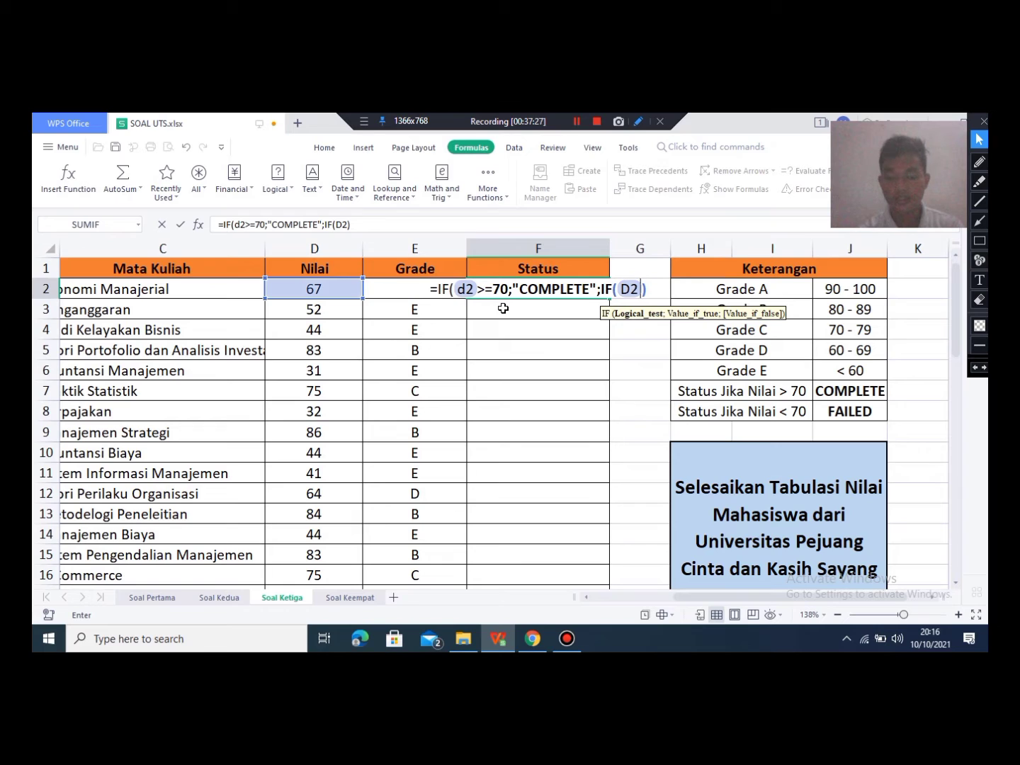
pyautogui.write(',')
pyautogui.press('BackSpace')
pyautogui.write('<')
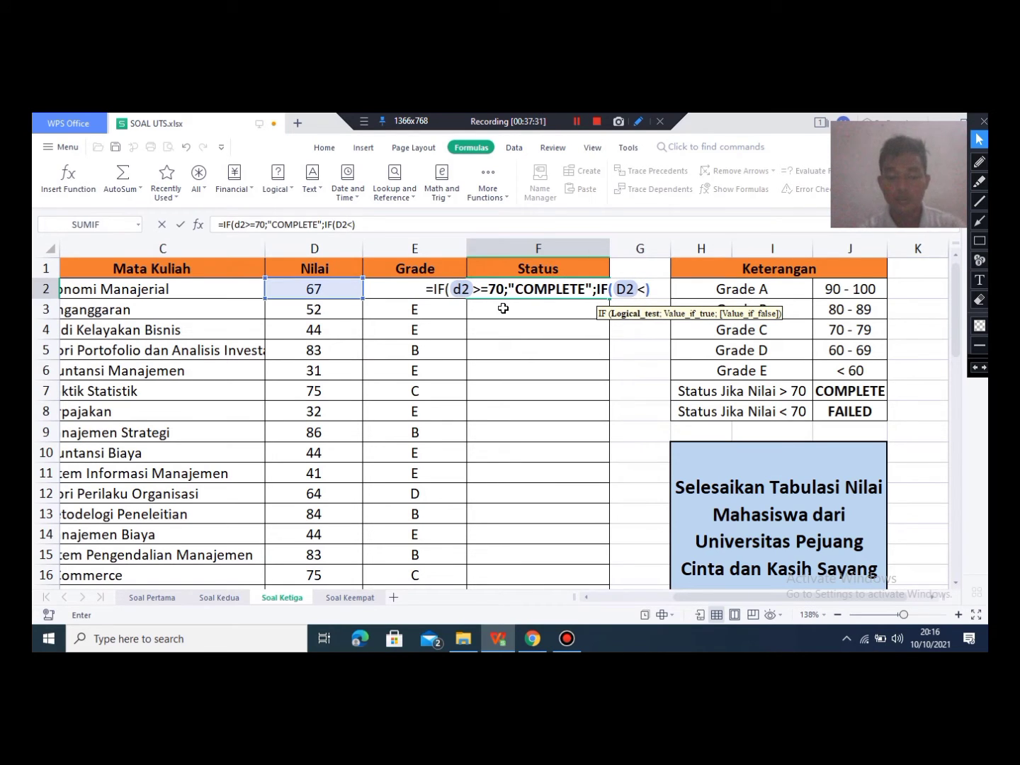
pyautogui.write('70')
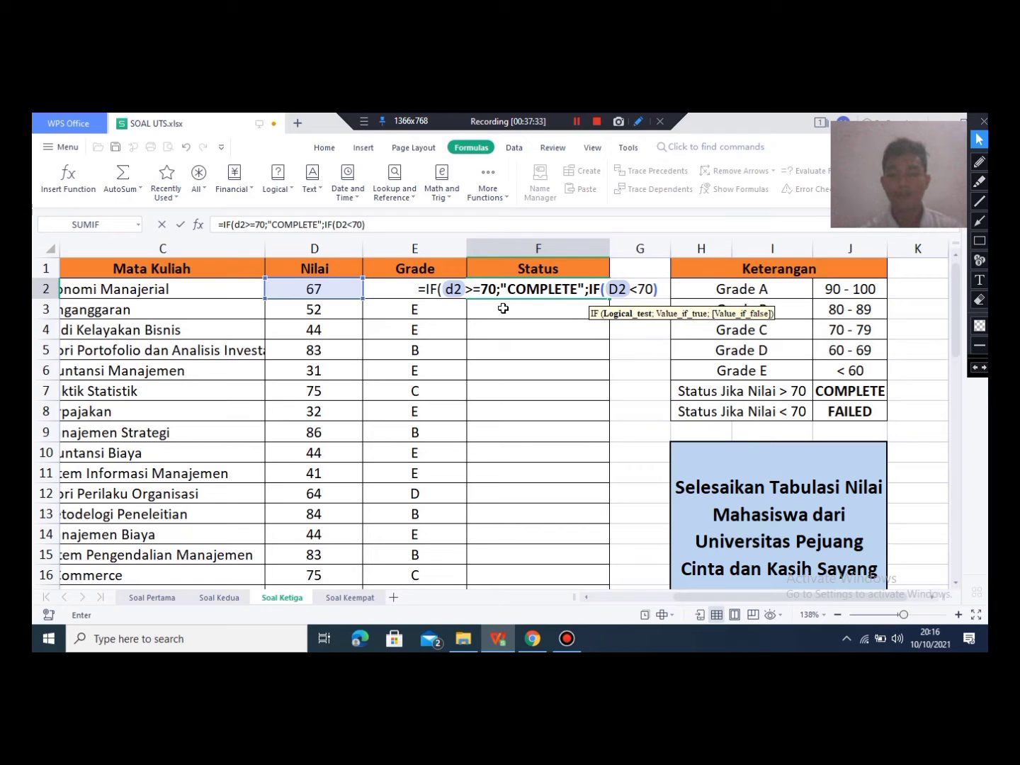
# Step: Set the nested IF's value if true to "FAILED" and commit the Status formula in F2
pyautogui.write(';"')
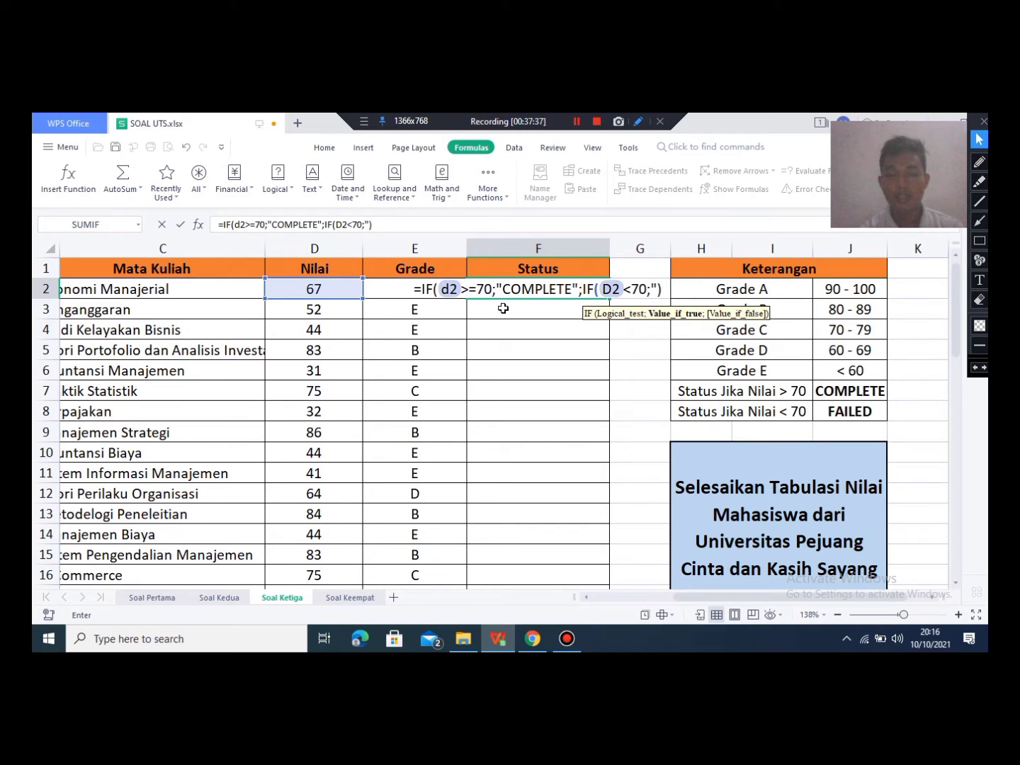
pyautogui.write('FAILED')
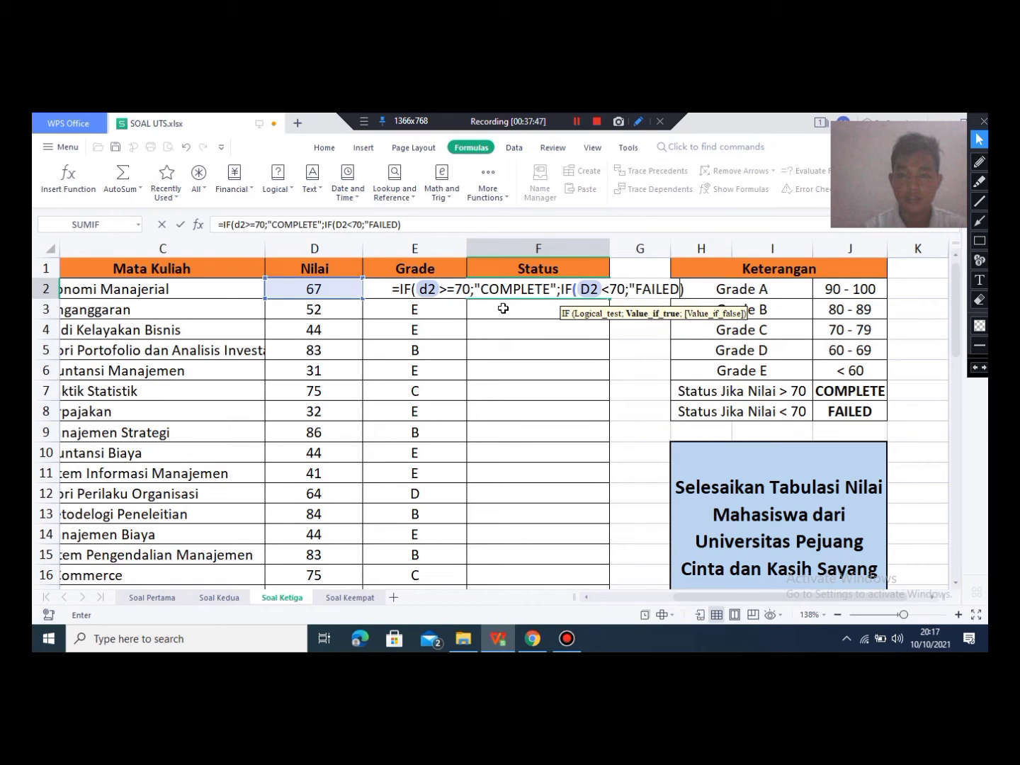
pyautogui.write('"')
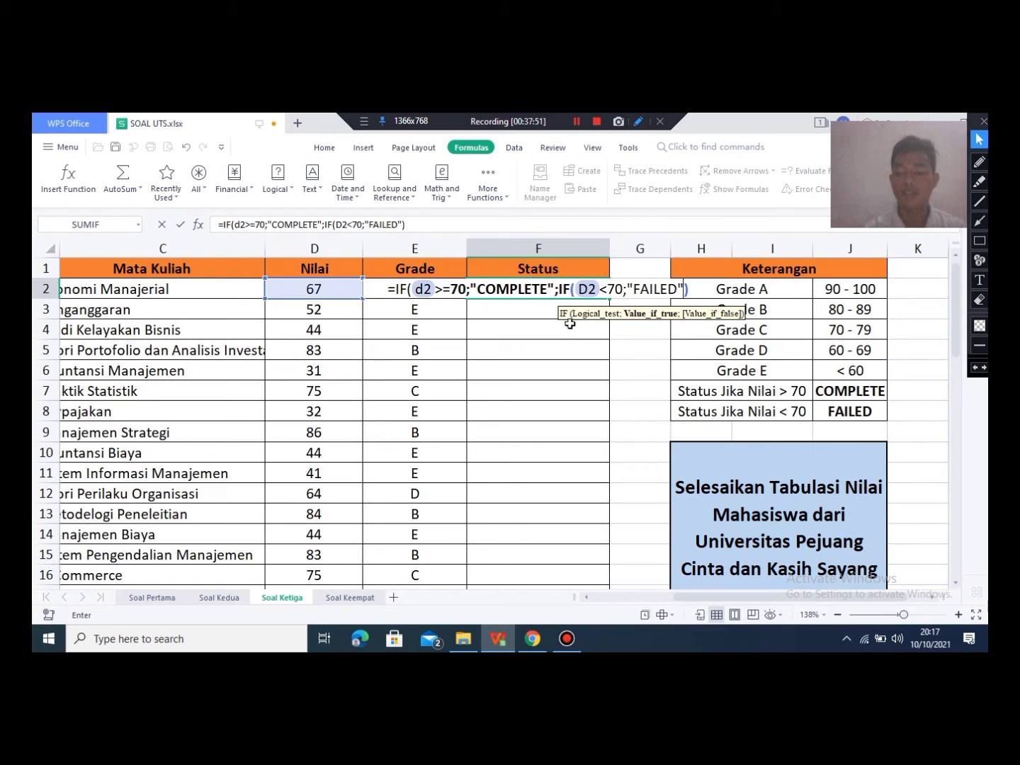
pyautogui.press('Return')
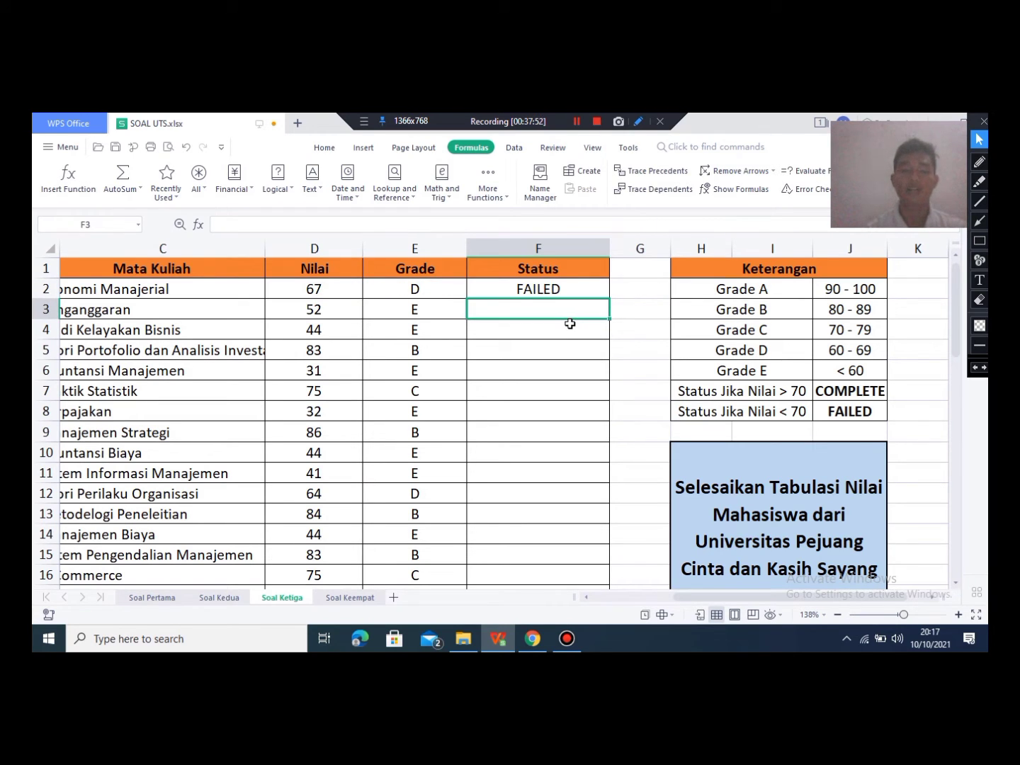
# Step: Check the F2 status against the Nilai in D2 and the grade and status rules in Keterangan
pyautogui.click(464, 291)
pyautogui.click(439, 303)
pyautogui.click(438, 296)
pyautogui.click(801, 353)
pyautogui.click(851, 352)
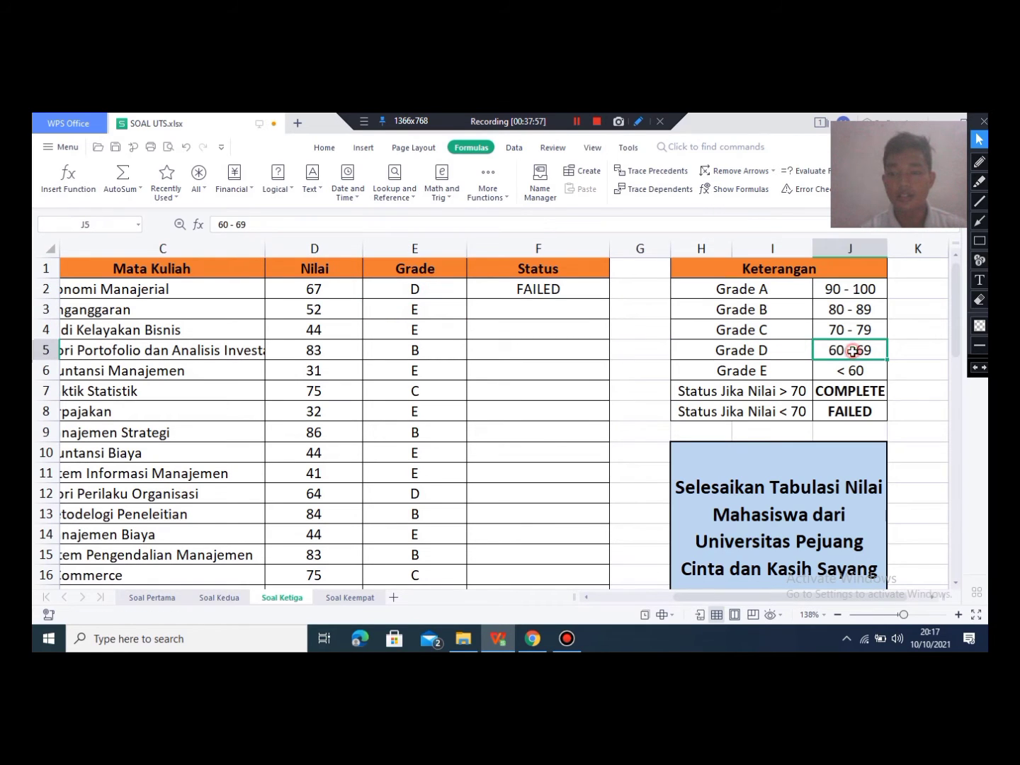
pyautogui.click(314, 289)
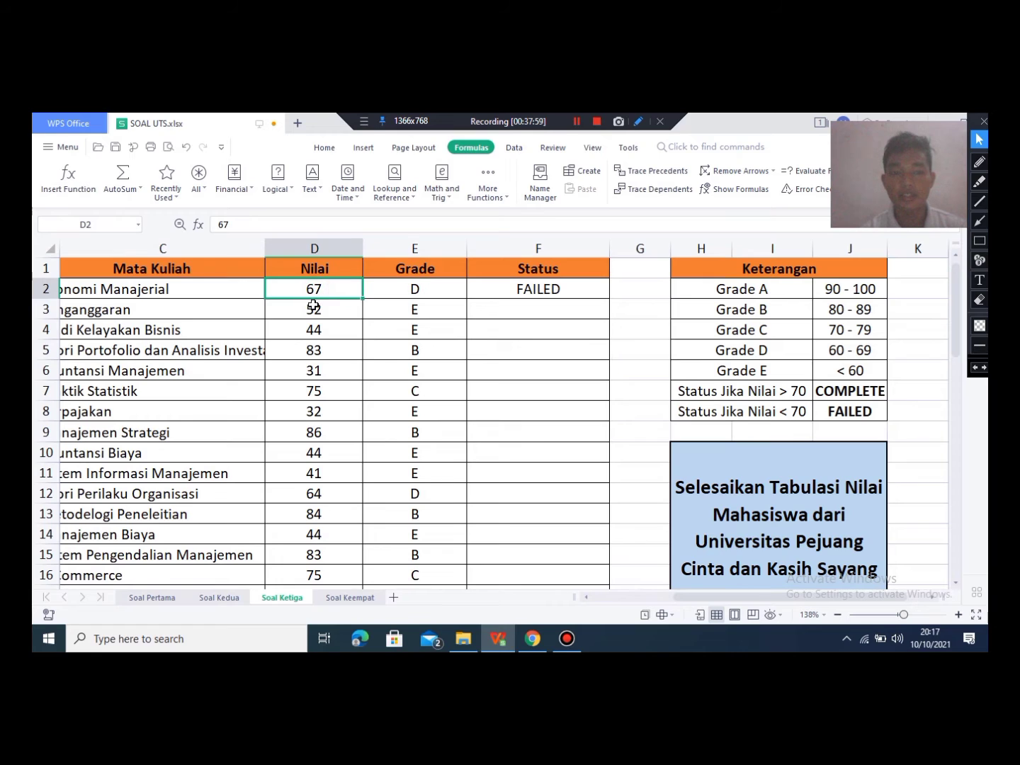
pyautogui.click(715, 395)
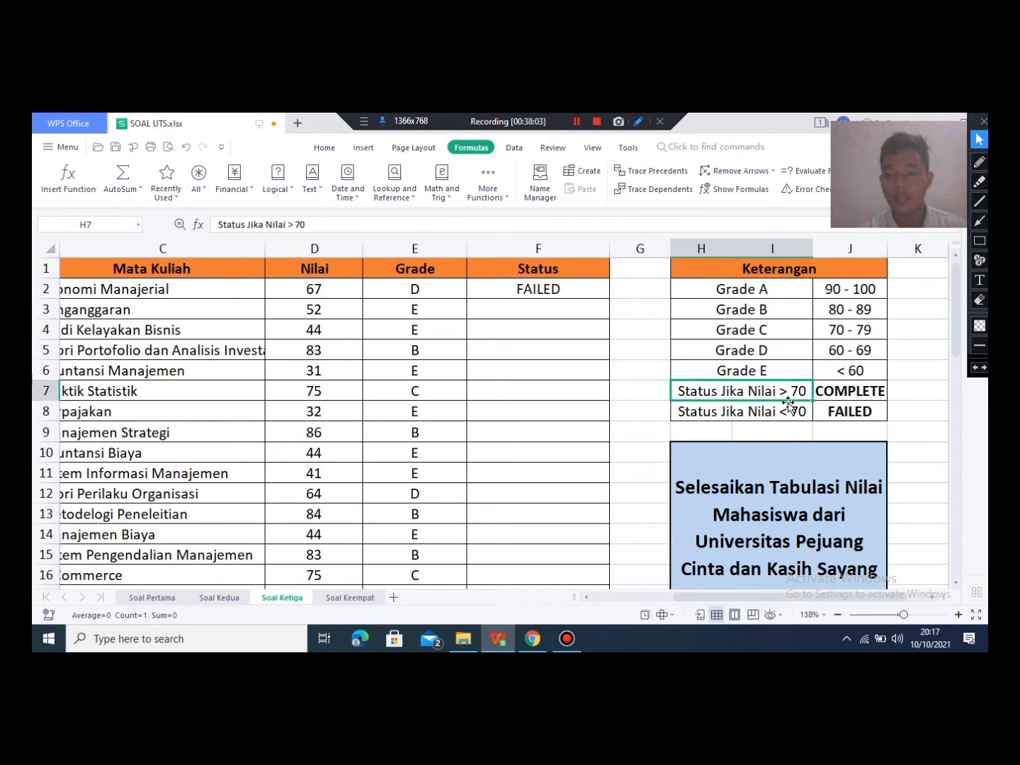
pyautogui.click(871, 396)
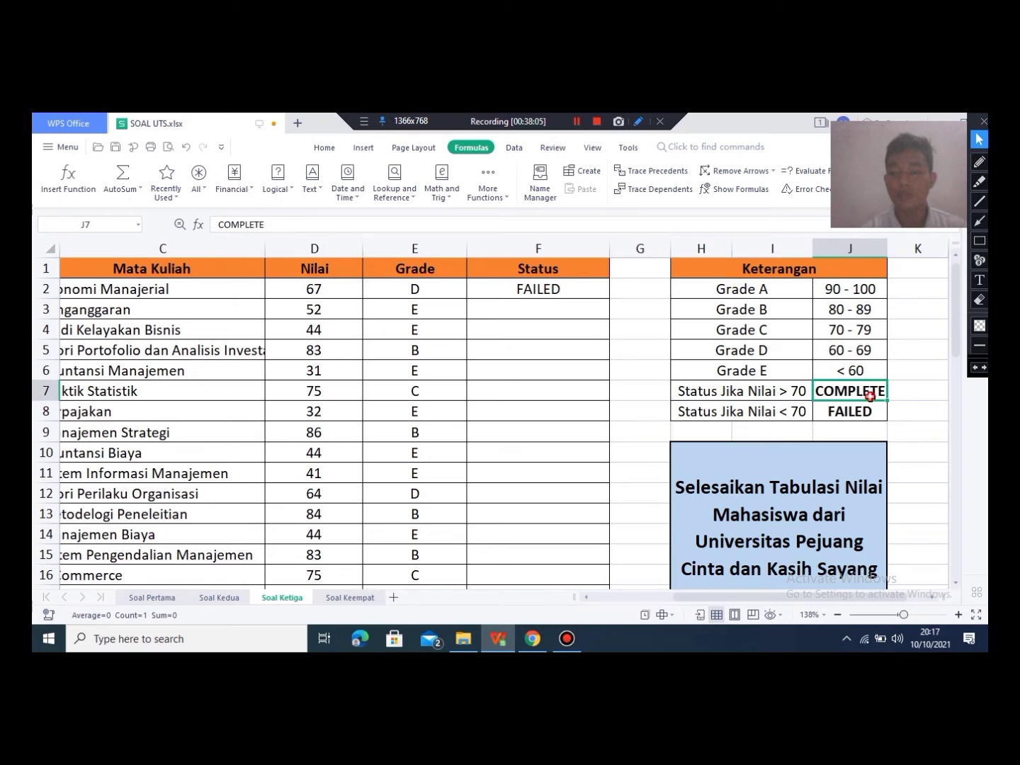
pyautogui.click(809, 425)
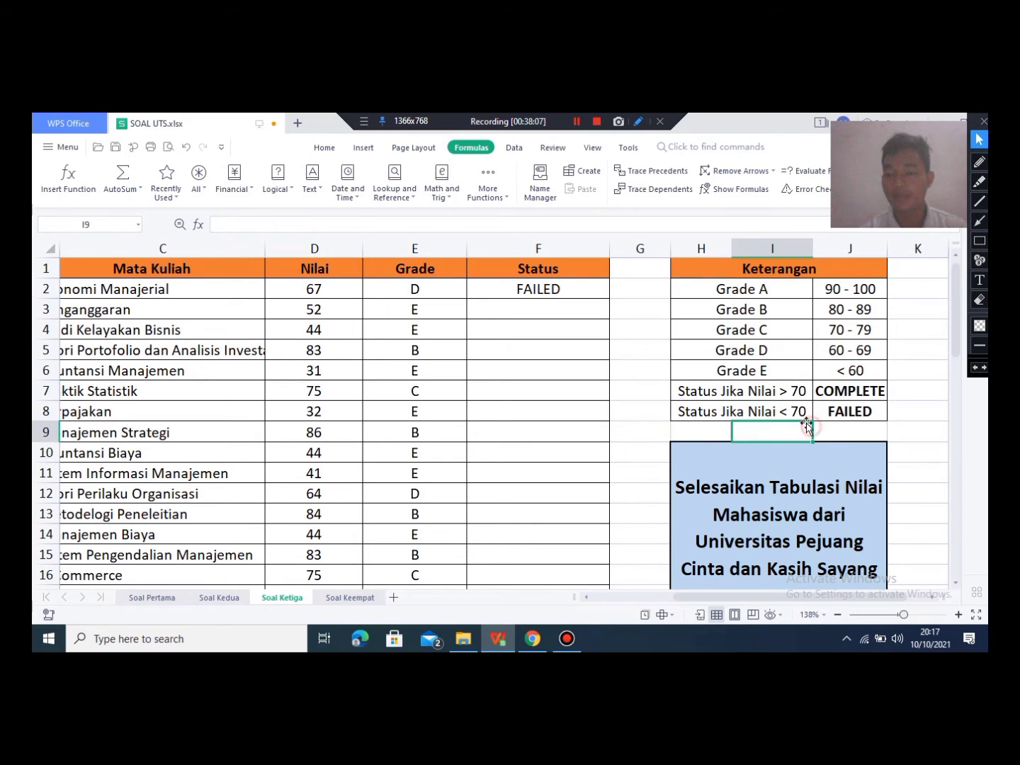
pyautogui.click(805, 413)
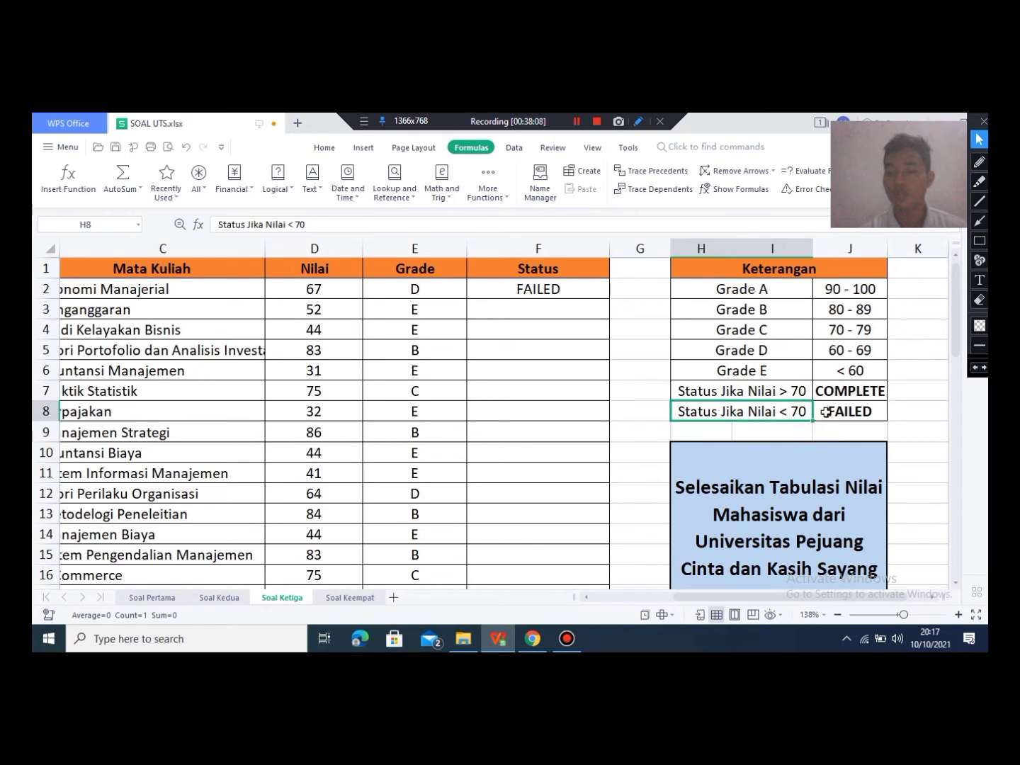
pyautogui.click(516, 305)
pyautogui.click(329, 287)
pyautogui.click(505, 303)
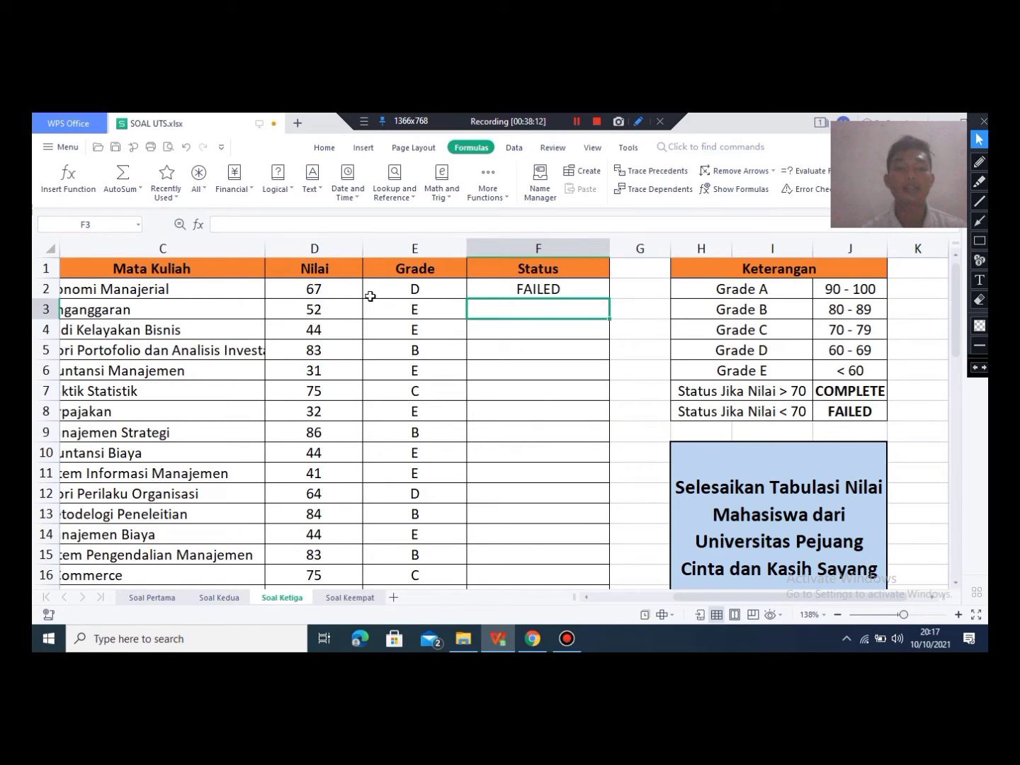
# Step: Fill the F2 Status formula down the column to F51 and review the filled statuses
pyautogui.click(522, 288)
pyautogui.moveTo(609, 298); pyautogui.dragTo(592, 417)
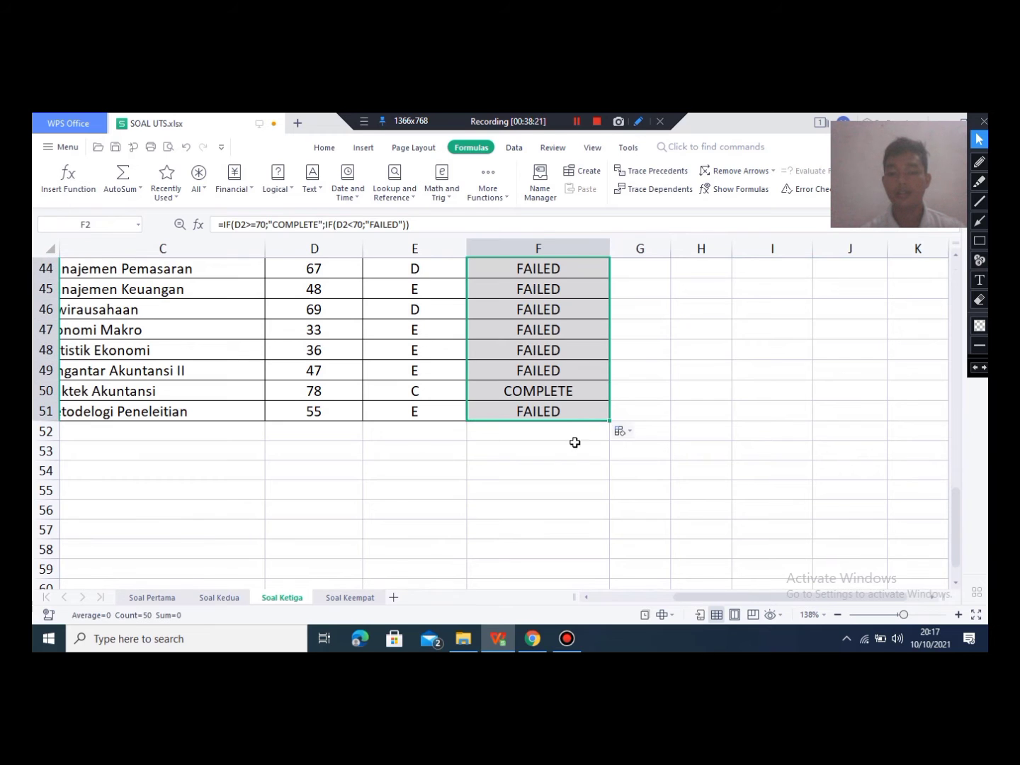
pyautogui.scroll(9, 553, 448)
pyautogui.scroll(5, 555, 449)
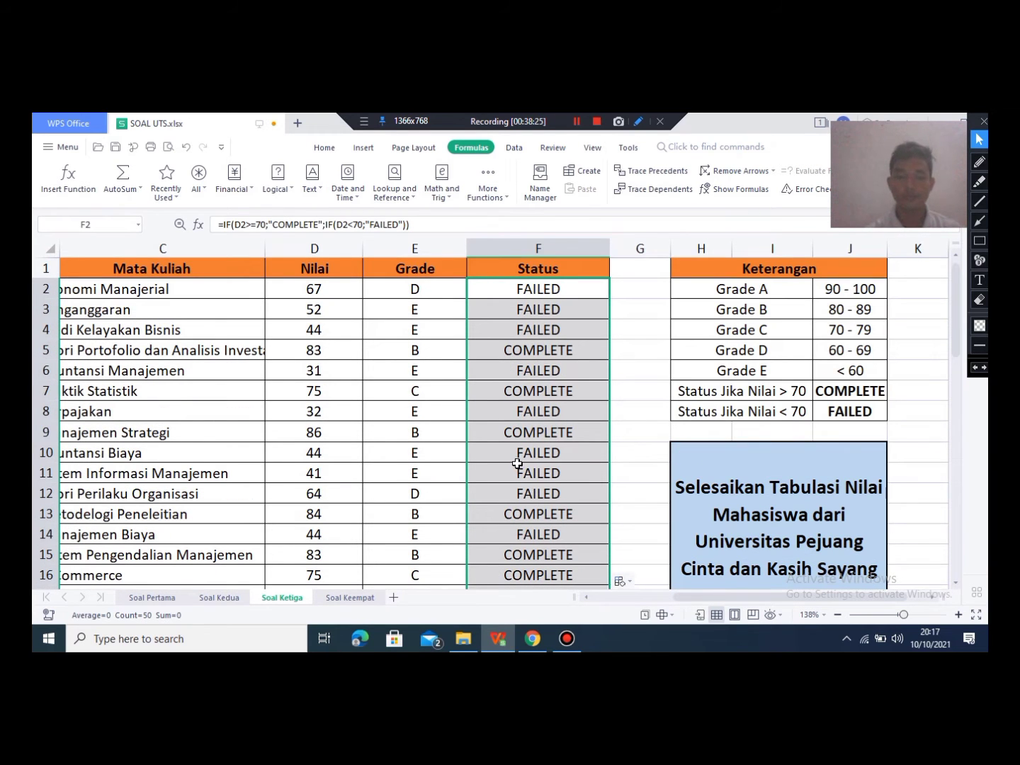
# Step: Display the Status formula in F2 for review, outlining it with a temporary red rectangle and erasing the mark
pyautogui.doubleClick(545, 288)
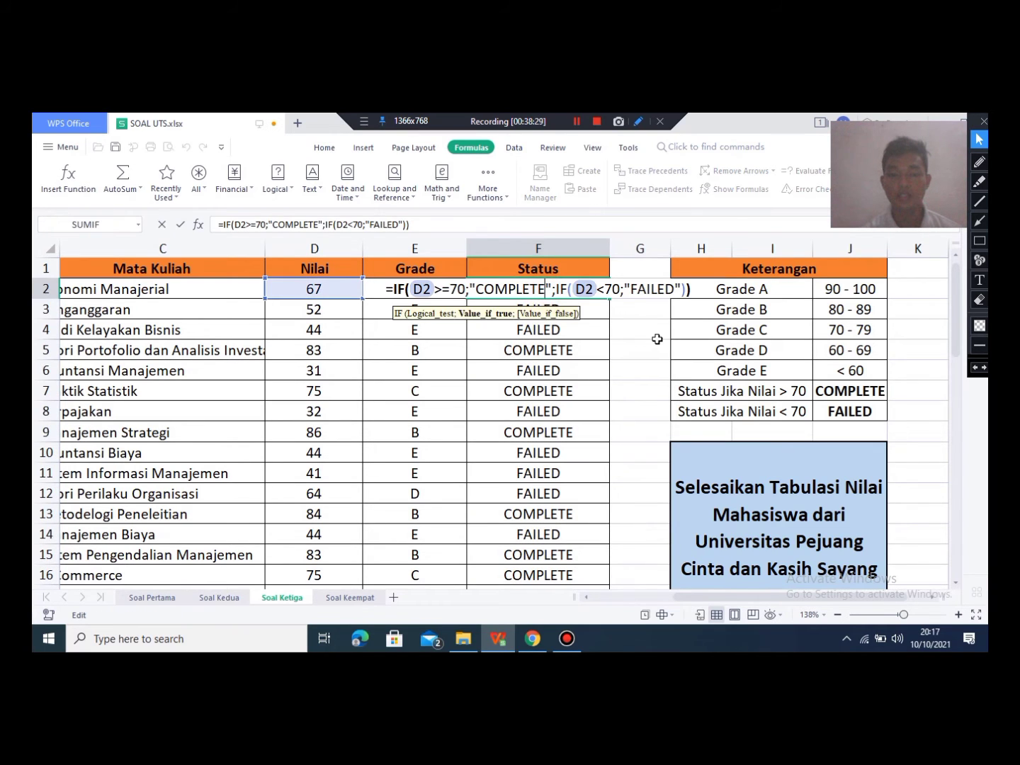
pyautogui.click(661, 316)
pyautogui.doubleClick(546, 288)
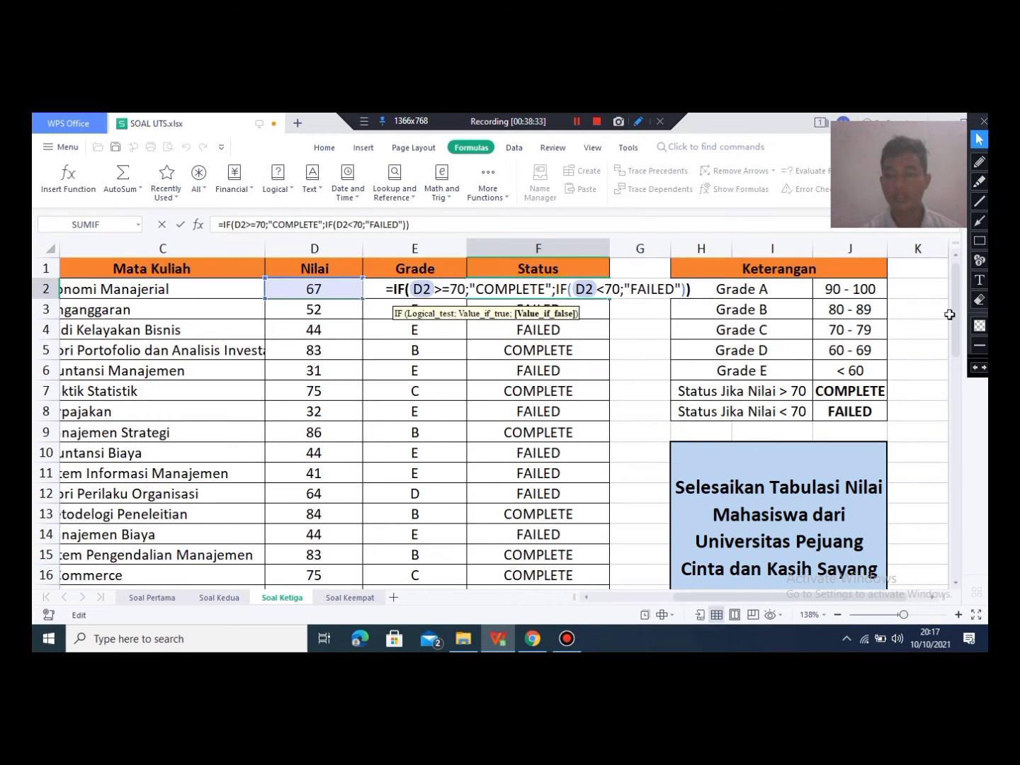
pyautogui.click(980, 241)
pyautogui.moveTo(386, 282)
pyautogui.mouseDown()
pyautogui.moveTo(431, 302)
pyautogui.moveTo(692, 301)
pyautogui.mouseUp()
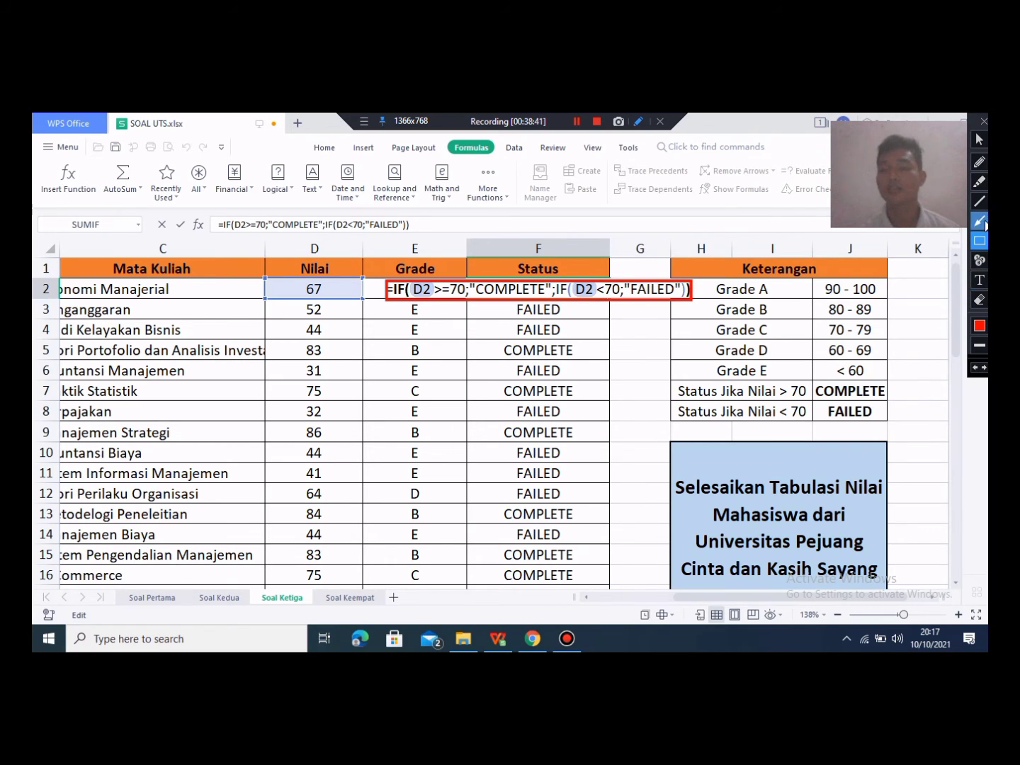
pyautogui.click(979, 301)
pyautogui.moveTo(354, 250)
pyautogui.mouseDown()
pyautogui.moveTo(671, 338)
pyautogui.moveTo(710, 334)
pyautogui.mouseUp()
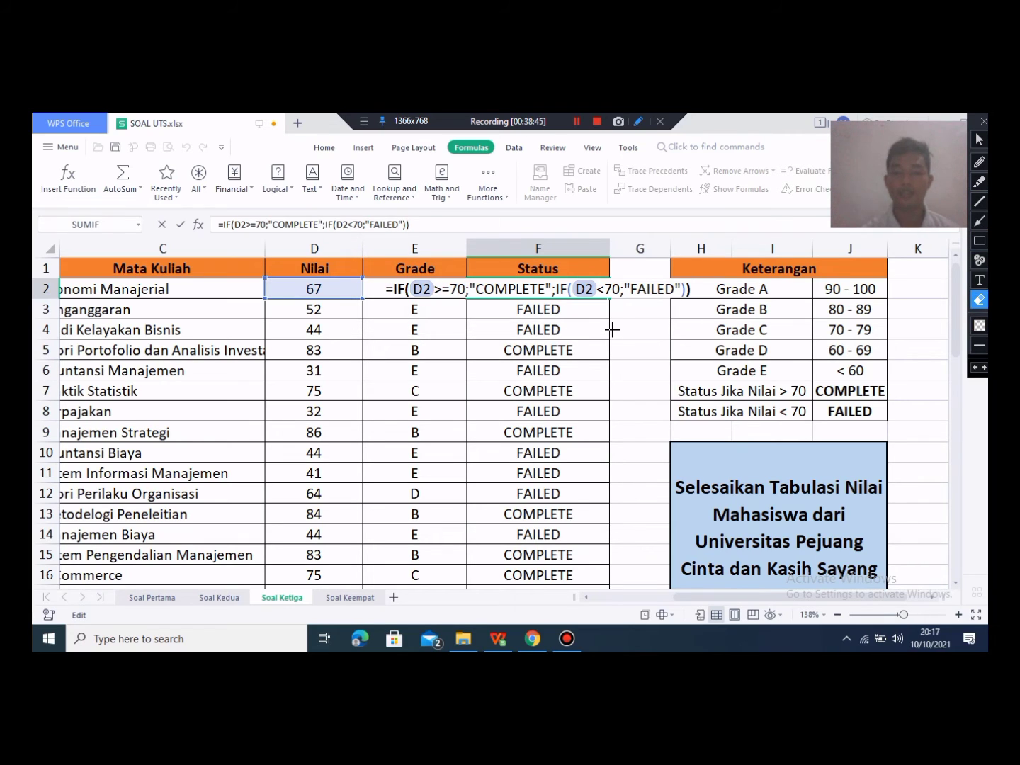
# Step: Close the Status formula in F2 unchanged and review the filled Grade and Status columns on Soal Ketiga
pyautogui.click(980, 139)
pyautogui.press('Return')
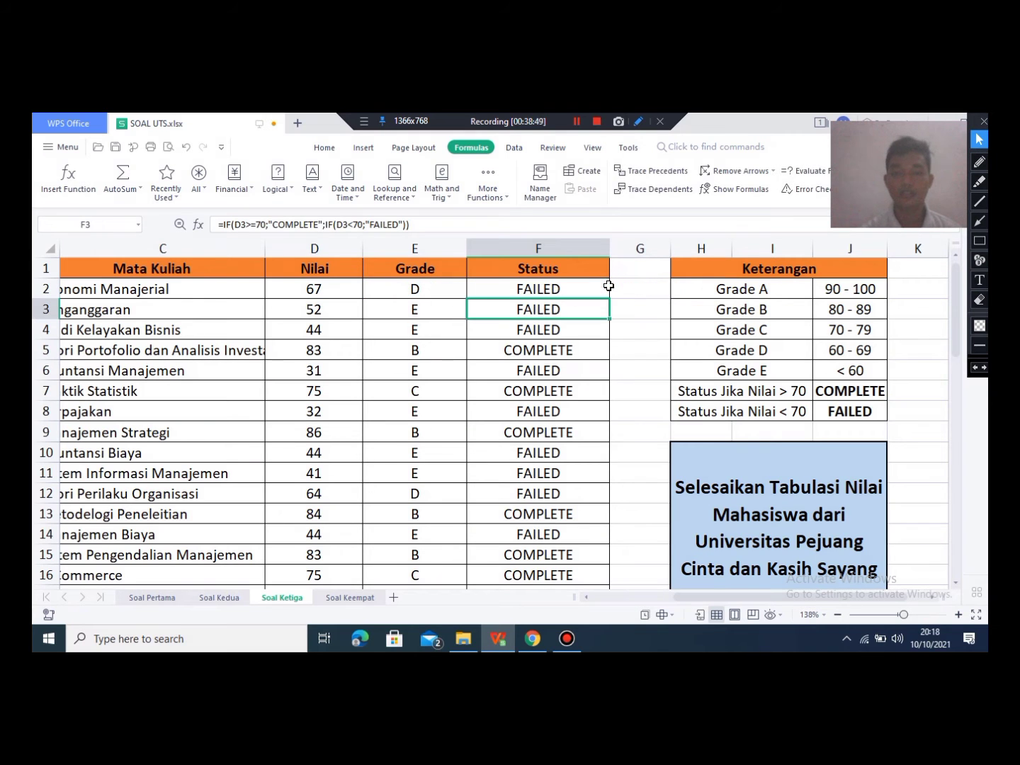
pyautogui.scroll(-4, 619, 407)
pyautogui.scroll(4, 617, 398)
pyautogui.scroll(-4, 598, 479)
pyautogui.scroll(4, 598, 479)
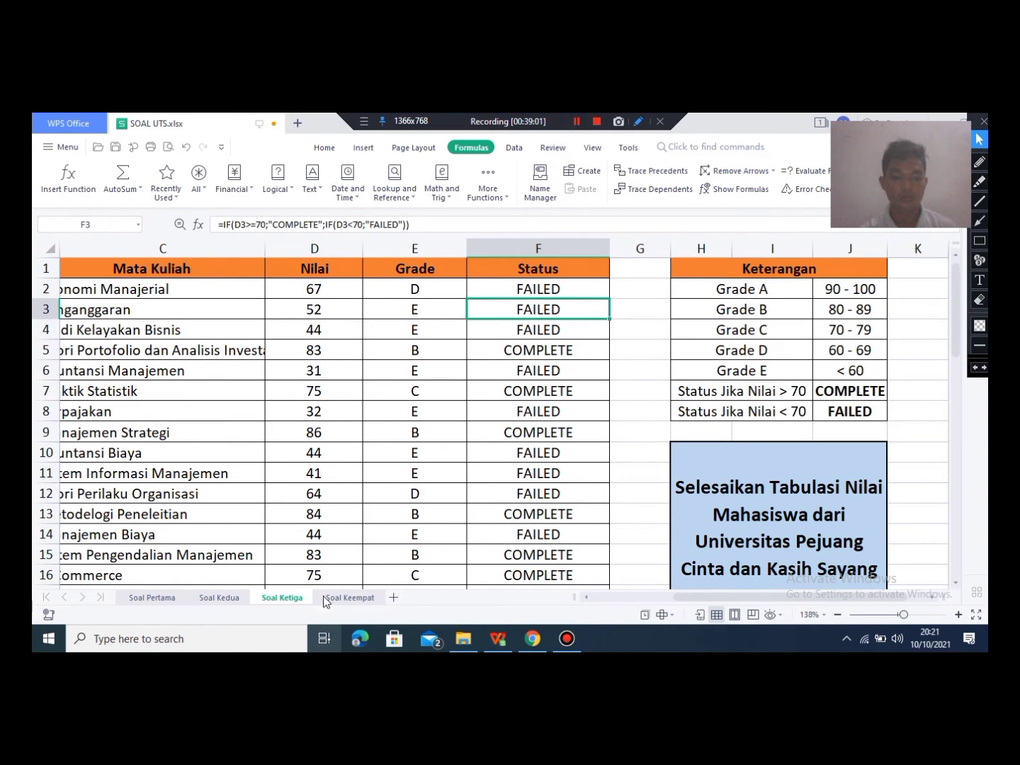
# Step: Switch to the Soal Keempat sheet and read its ship table and the VLOOKUP/HLOOKUP task instructions
pyautogui.click(343, 598)
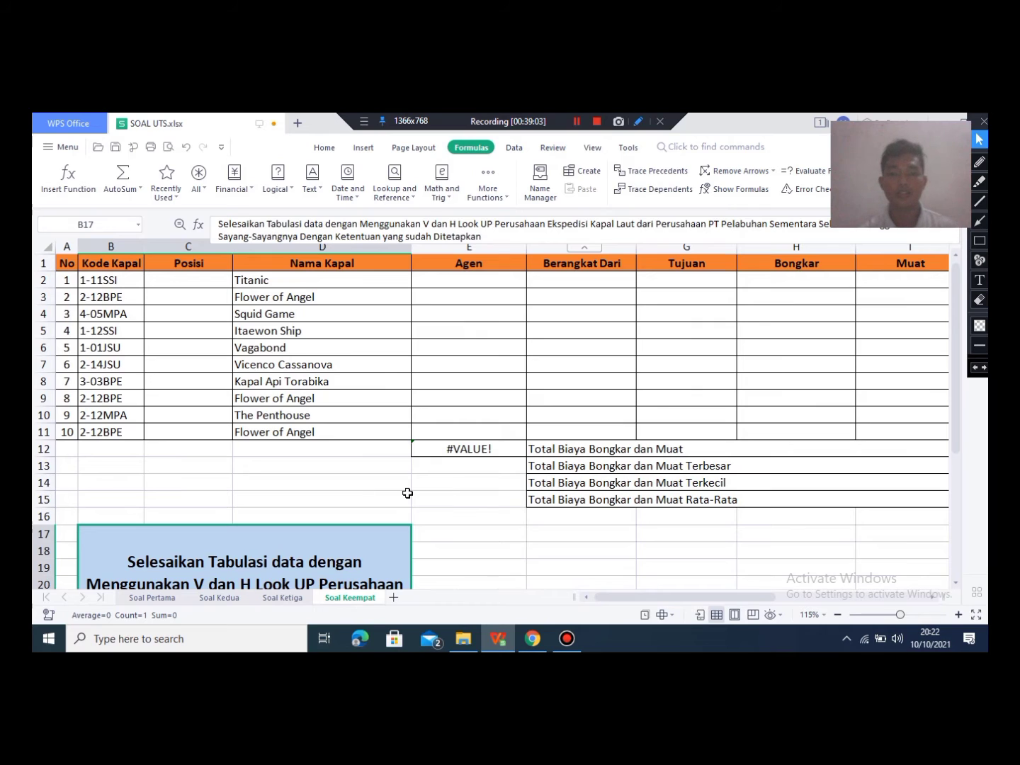
pyautogui.scroll(-1, 408, 494)
pyautogui.scroll(1, 408, 495)
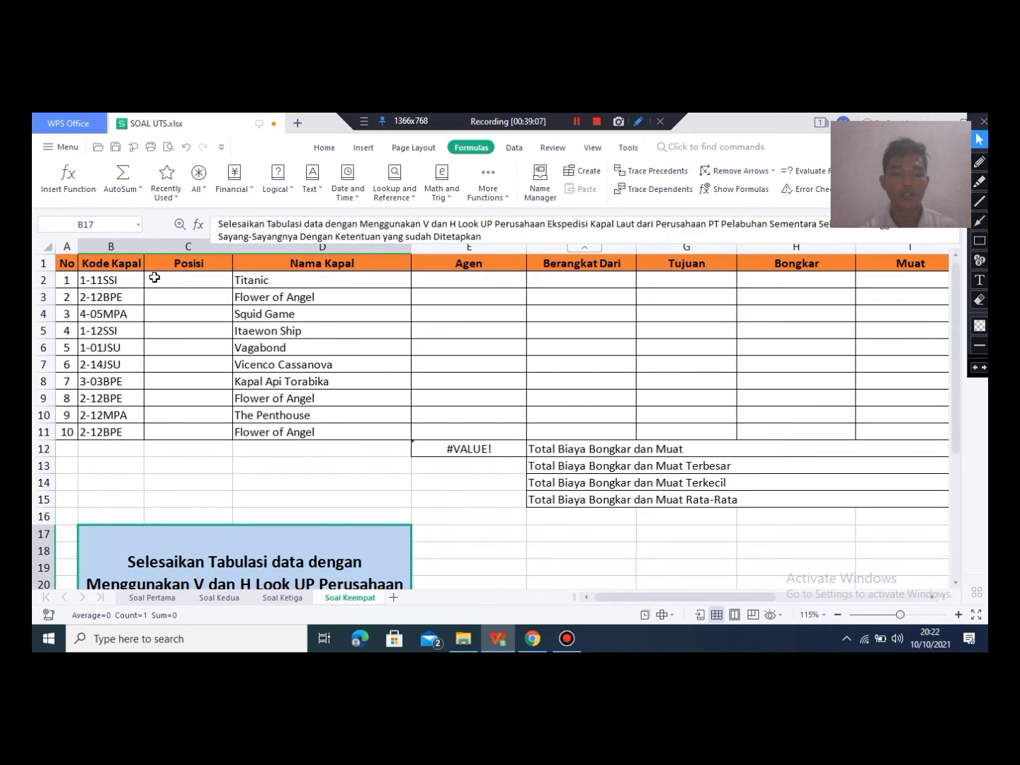
pyautogui.scroll(-2, 310, 424)
pyautogui.scroll(-1, 357, 370)
pyautogui.scroll(-2, 358, 370)
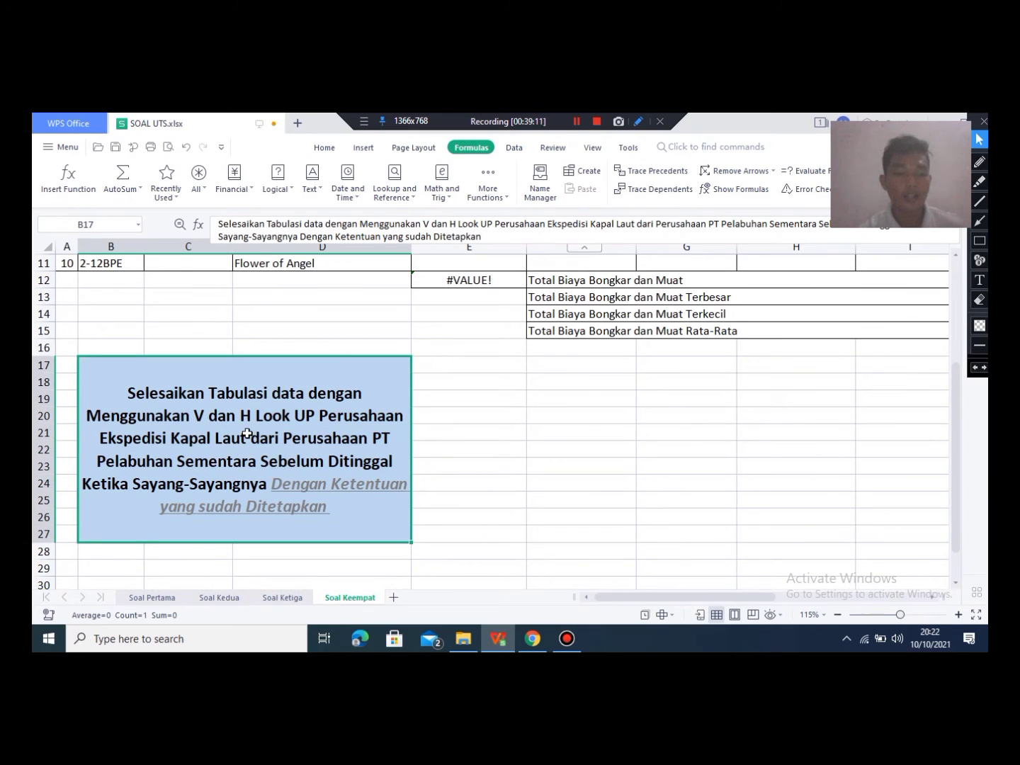
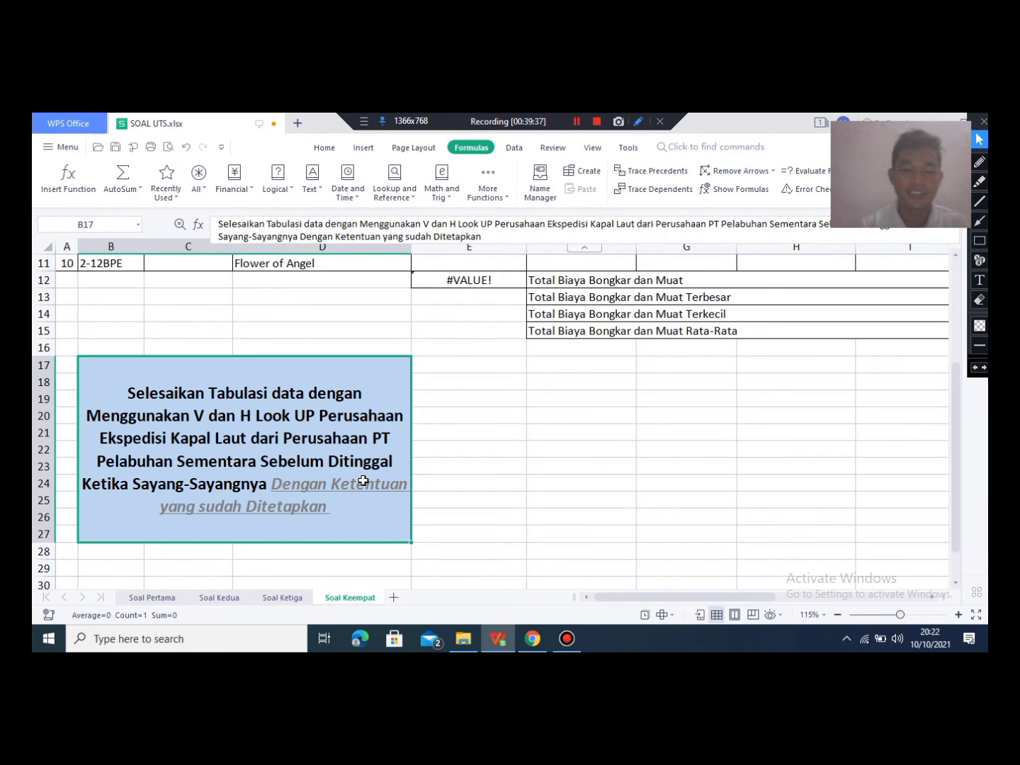
pyautogui.scroll(1, 362, 481)
pyautogui.scroll(3, 362, 481)
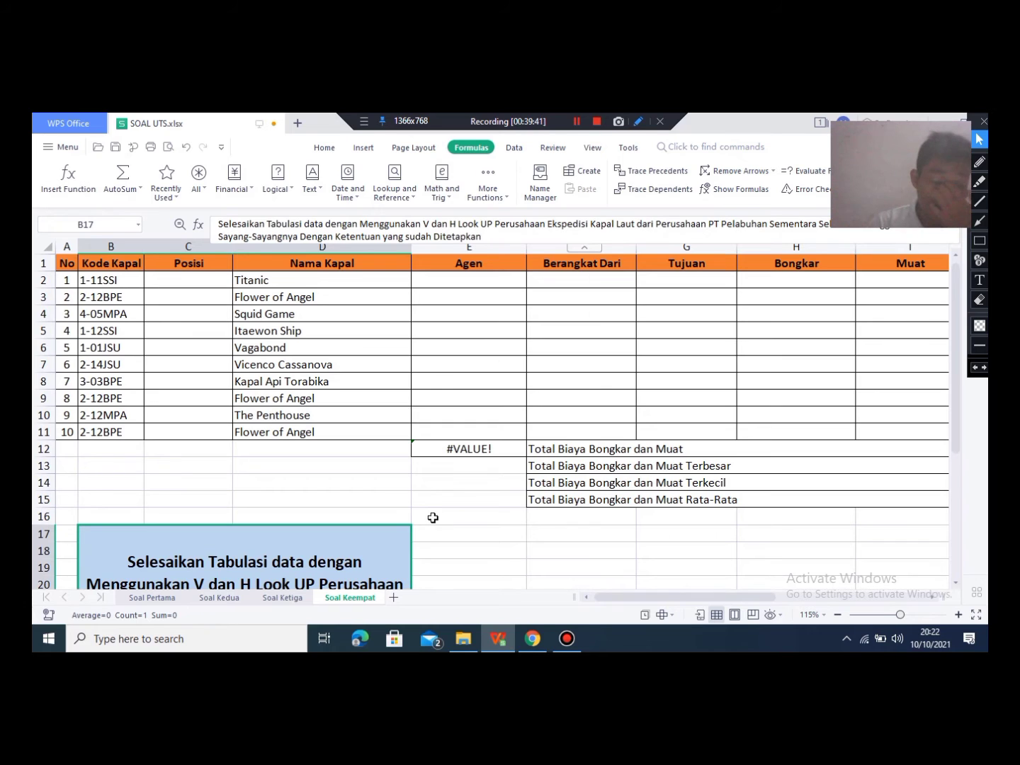
# Step: Go through the empty columns of the ship table that need filling, from Agen and Berangkat Dari to Muat
pyautogui.moveTo(679, 597); pyautogui.dragTo(634, 597)
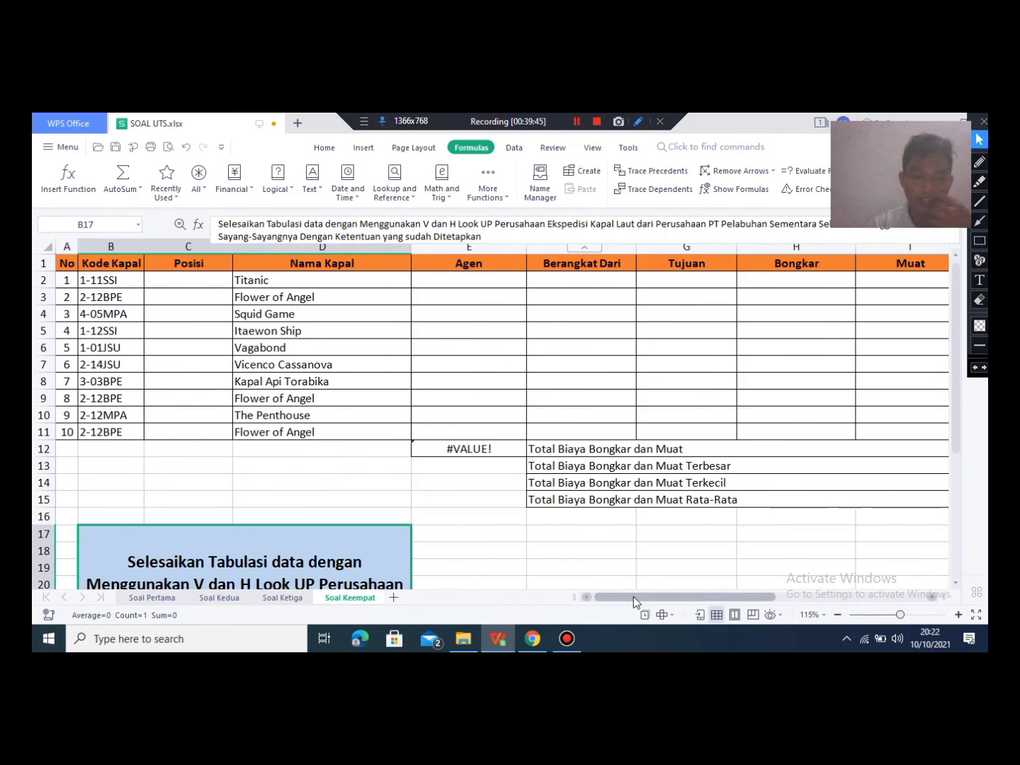
pyautogui.click(504, 287)
pyautogui.click(587, 277)
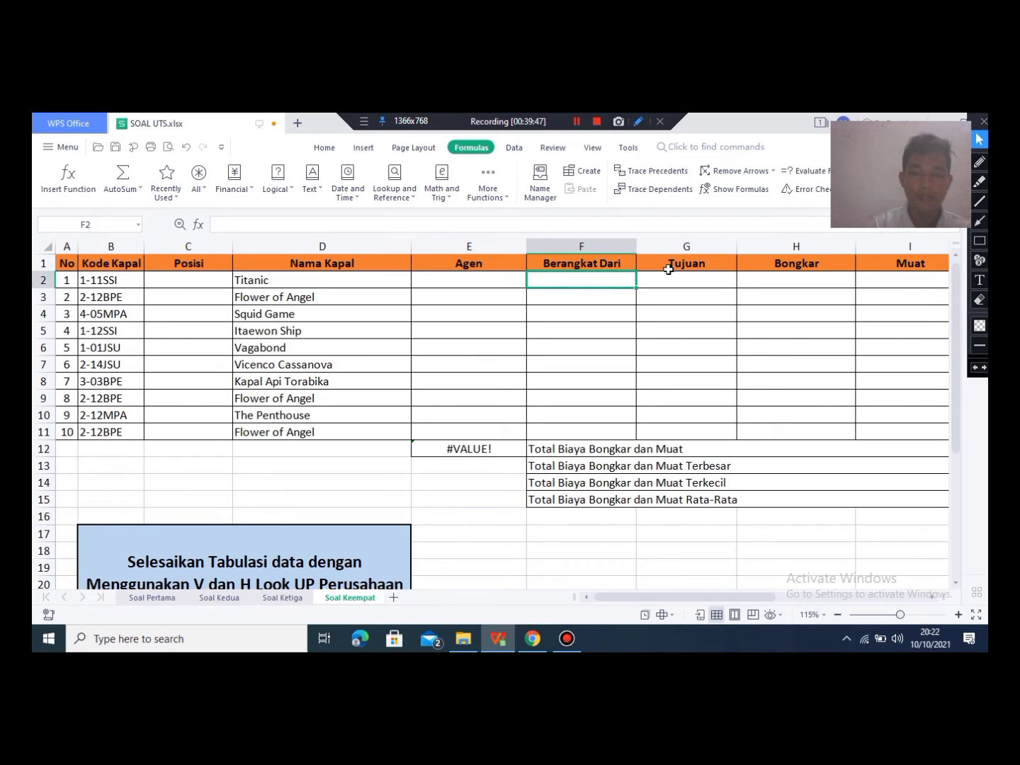
pyautogui.click(705, 266)
pyautogui.click(776, 265)
pyautogui.click(859, 265)
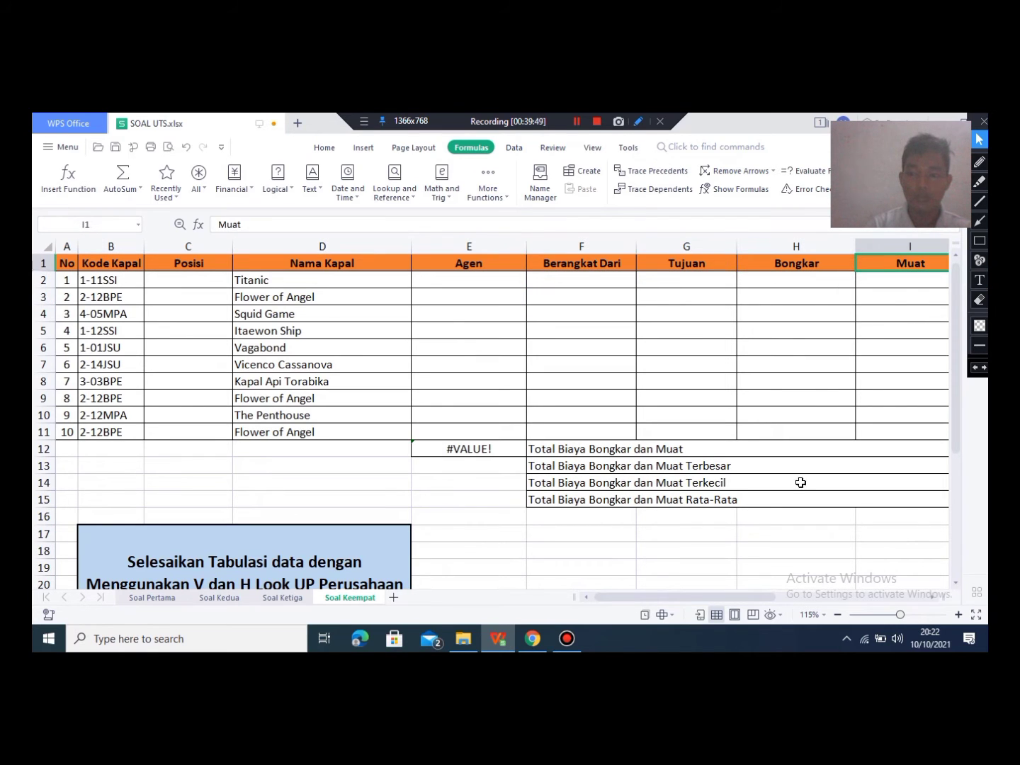
# Step: Examine the Biaya Bongkar dan Muat column and the reference tables Tabel 1 to Tabel 4 beside the ship table
pyautogui.hscroll(3, 720, 584)
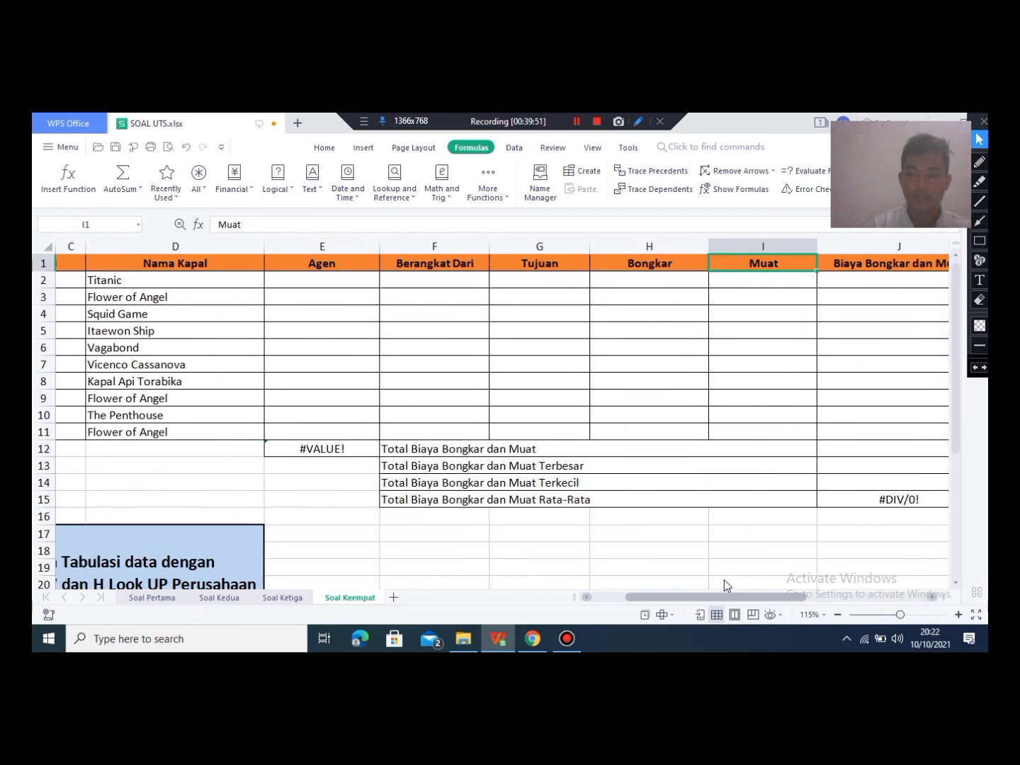
pyautogui.hscroll(5, 756, 578)
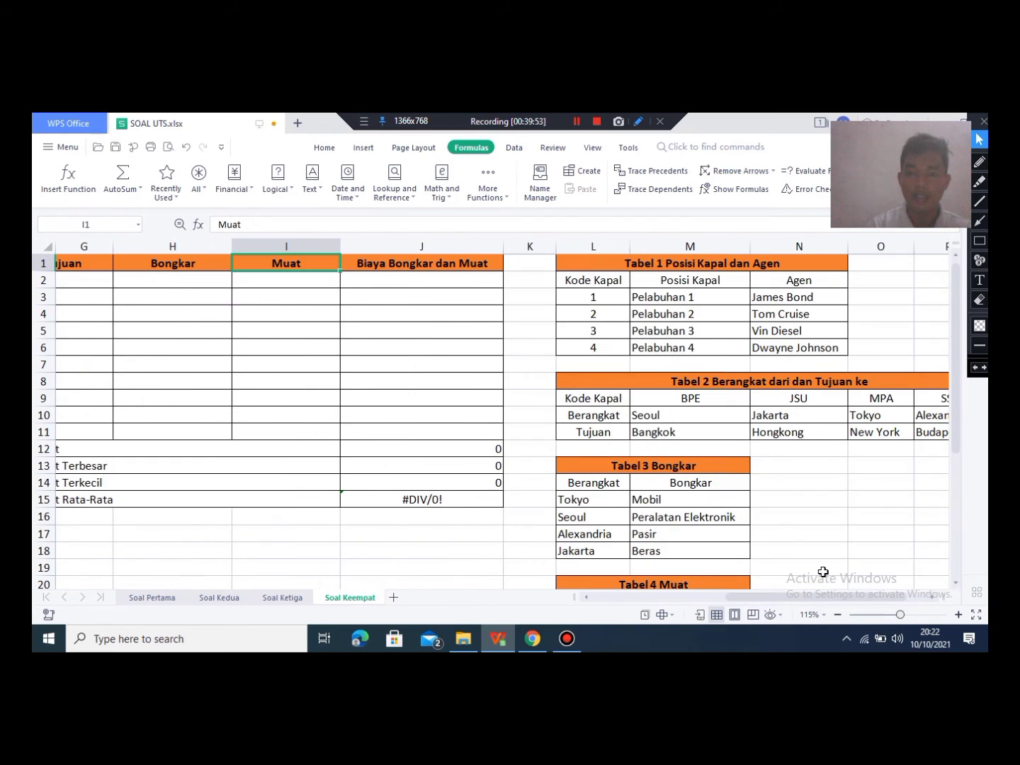
pyautogui.scroll(-2, 763, 352)
pyautogui.scroll(2, 755, 391)
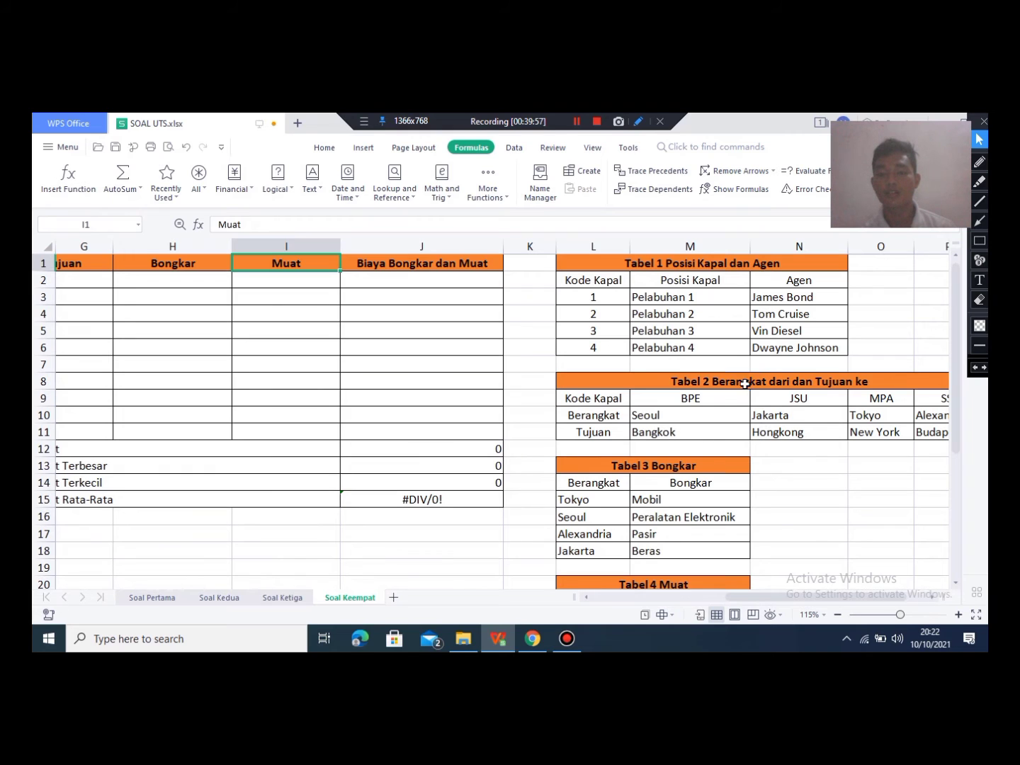
pyautogui.scroll(-1, 736, 521)
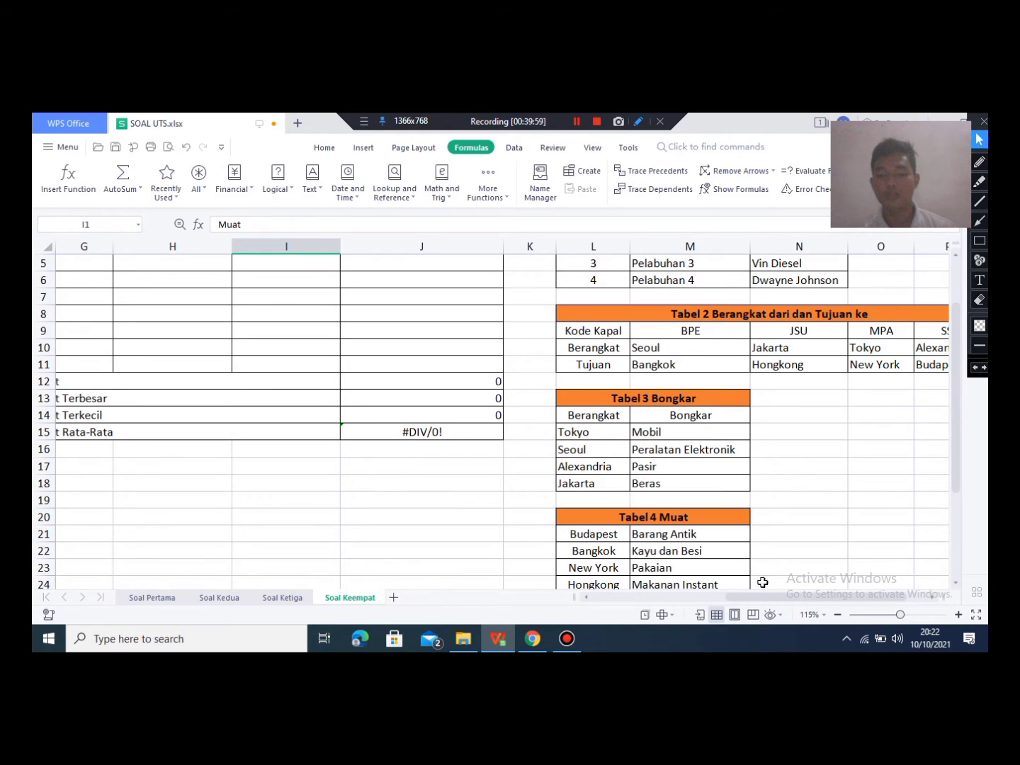
pyautogui.click(806, 585)
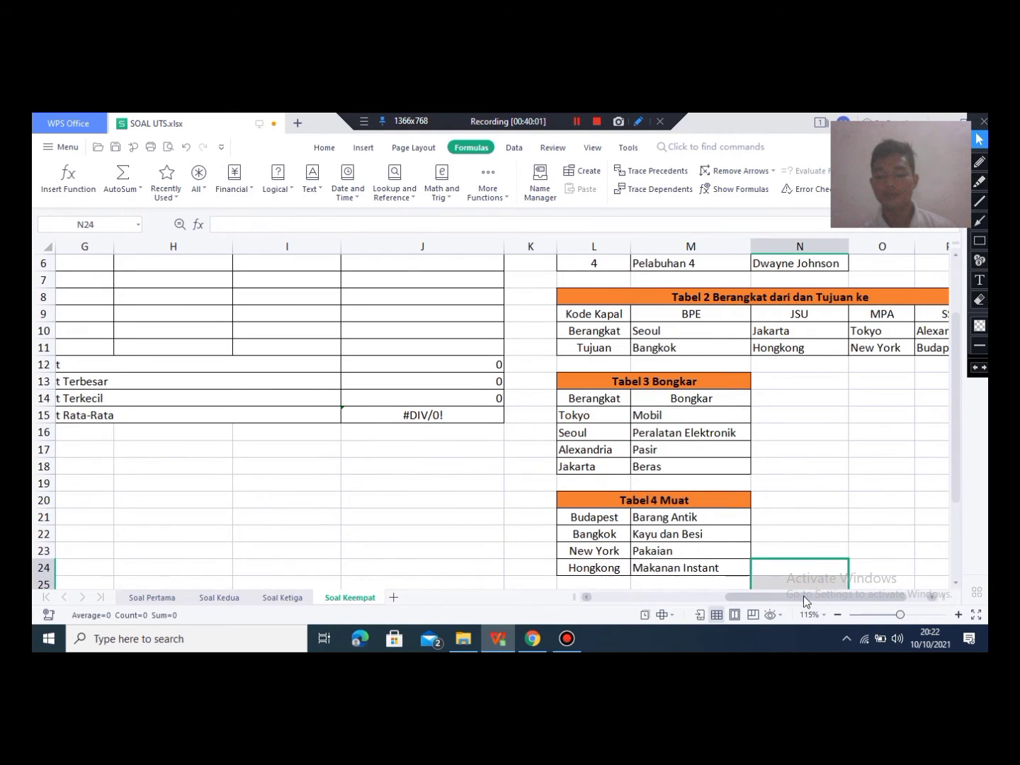
pyautogui.moveTo(806, 599); pyautogui.dragTo(531, 602)
pyautogui.scroll(2, 343, 440)
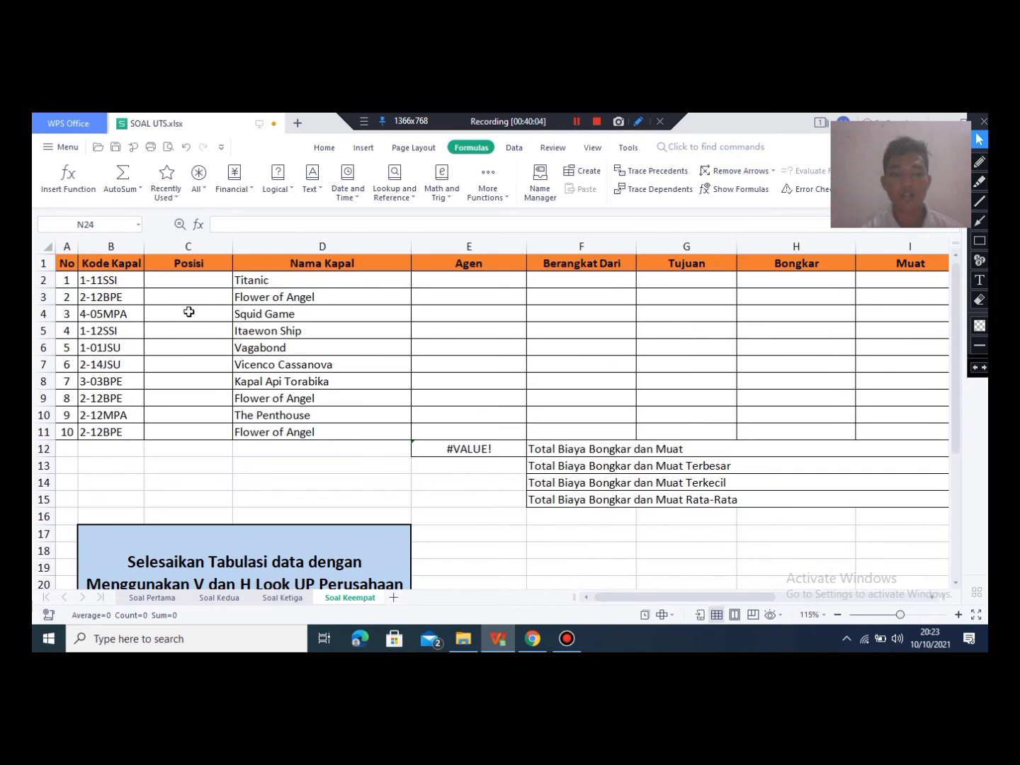
# Step: Inspect the Posisi Kapal and Agen columns of Tabel 1 as the lookup source for Posisi cell C2
pyautogui.click(182, 275)
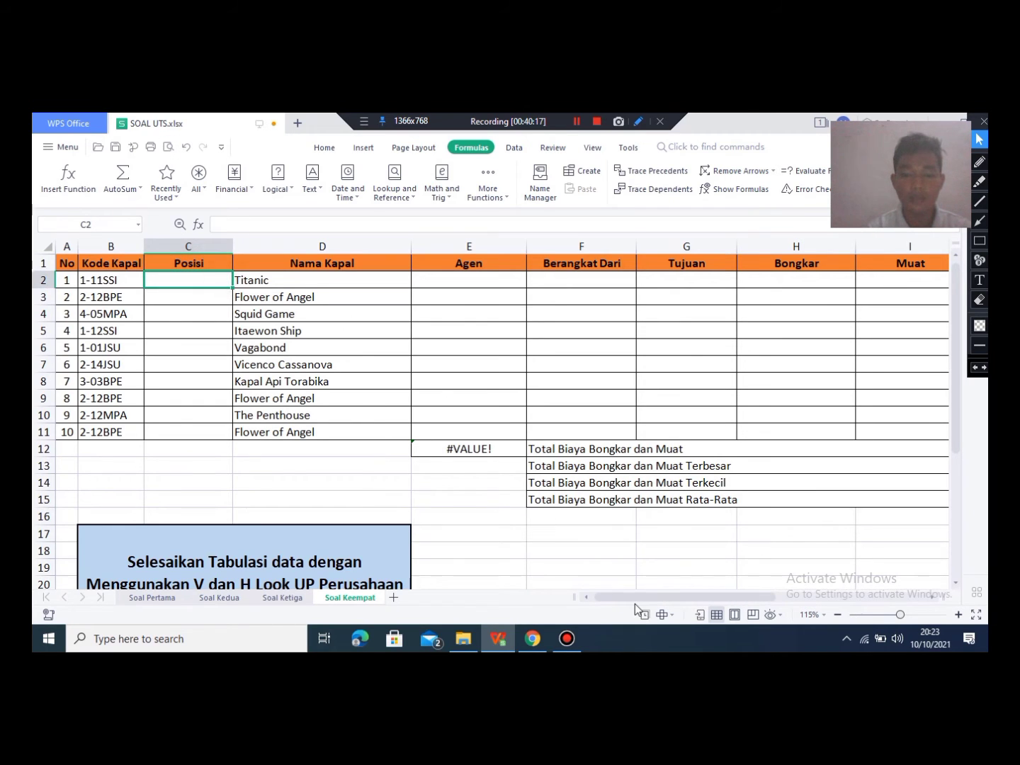
pyautogui.moveTo(633, 595); pyautogui.dragTo(739, 592)
pyautogui.click(613, 585)
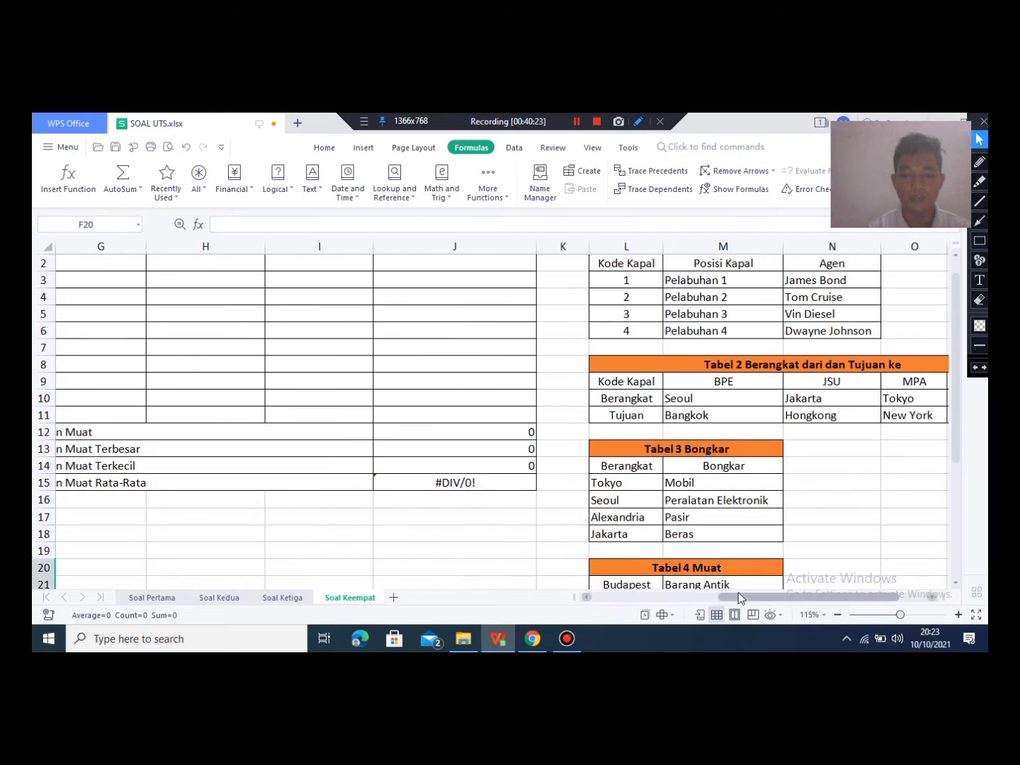
pyautogui.scroll(1, 692, 517)
pyautogui.click(711, 246)
pyautogui.click(709, 282)
pyautogui.click(868, 297)
pyautogui.click(828, 269)
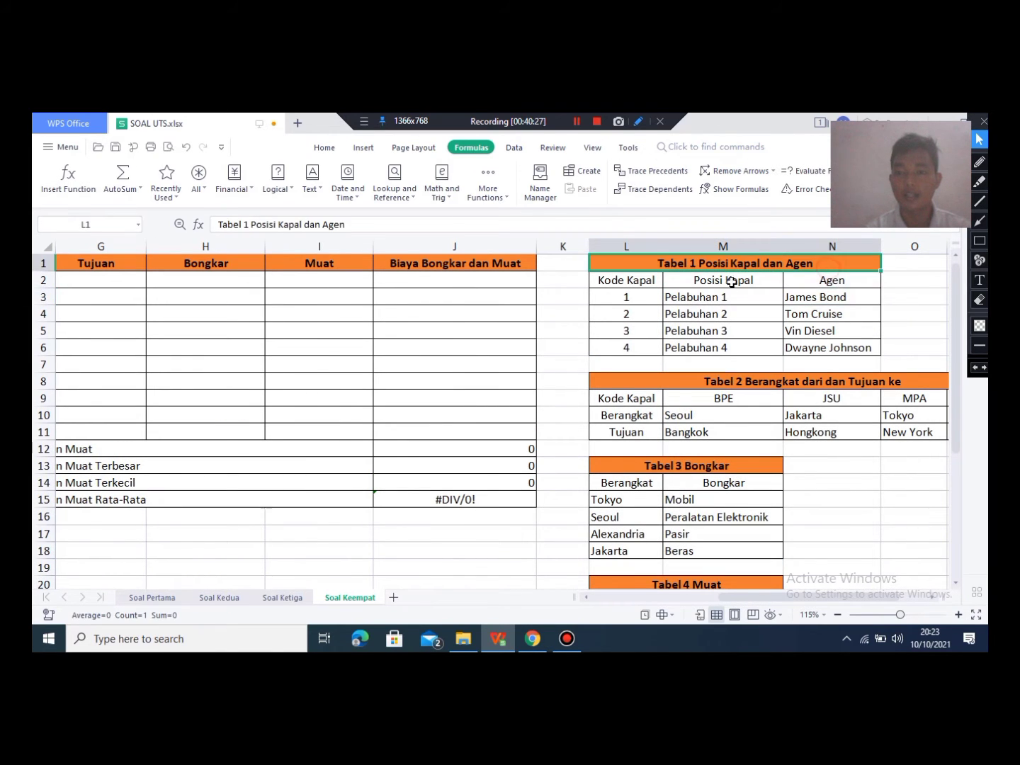
pyautogui.click(722, 346)
pyautogui.click(707, 307)
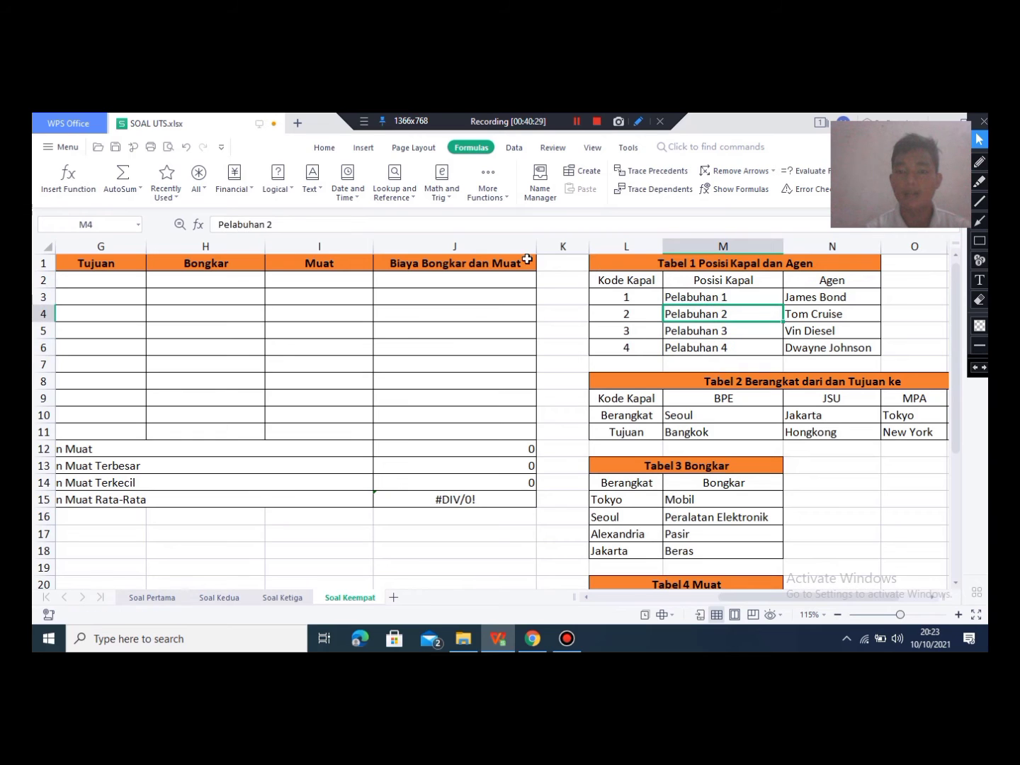
# Step: Highlight the whole of Tabel 1 and examine its Kode Kapal column as the vertical lookup key
pyautogui.moveTo(599, 257); pyautogui.dragTo(871, 361)
pyautogui.click(868, 301)
pyautogui.moveTo(601, 266); pyautogui.dragTo(874, 359)
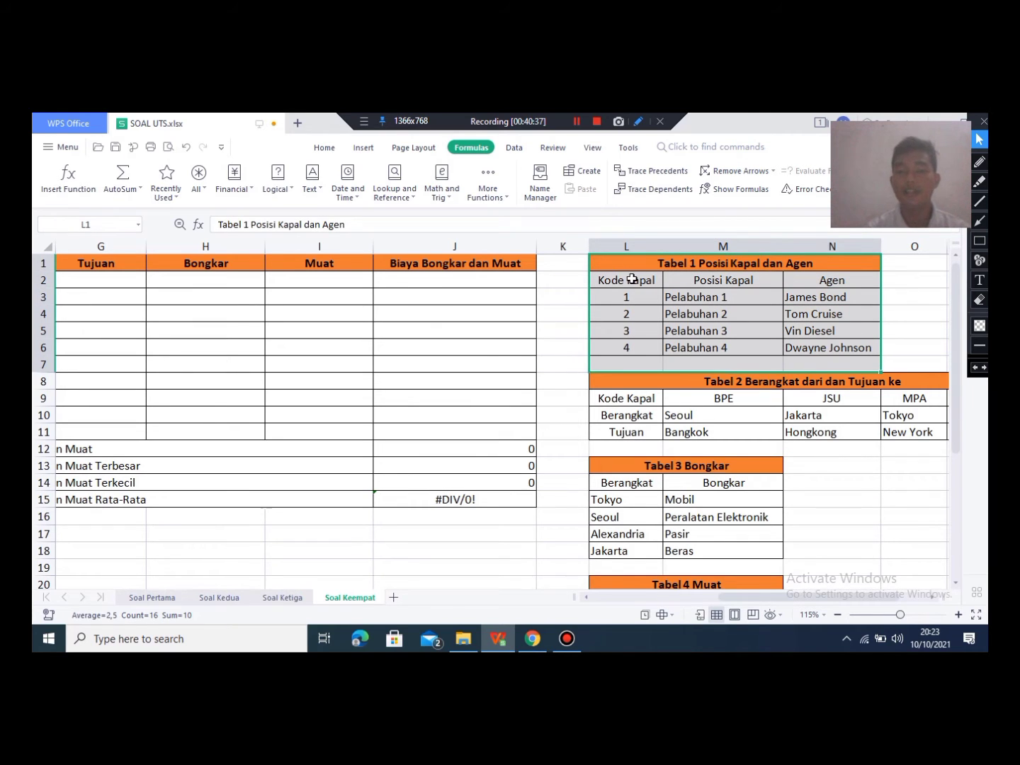
pyautogui.click(606, 278)
pyautogui.moveTo(644, 271); pyautogui.dragTo(620, 262)
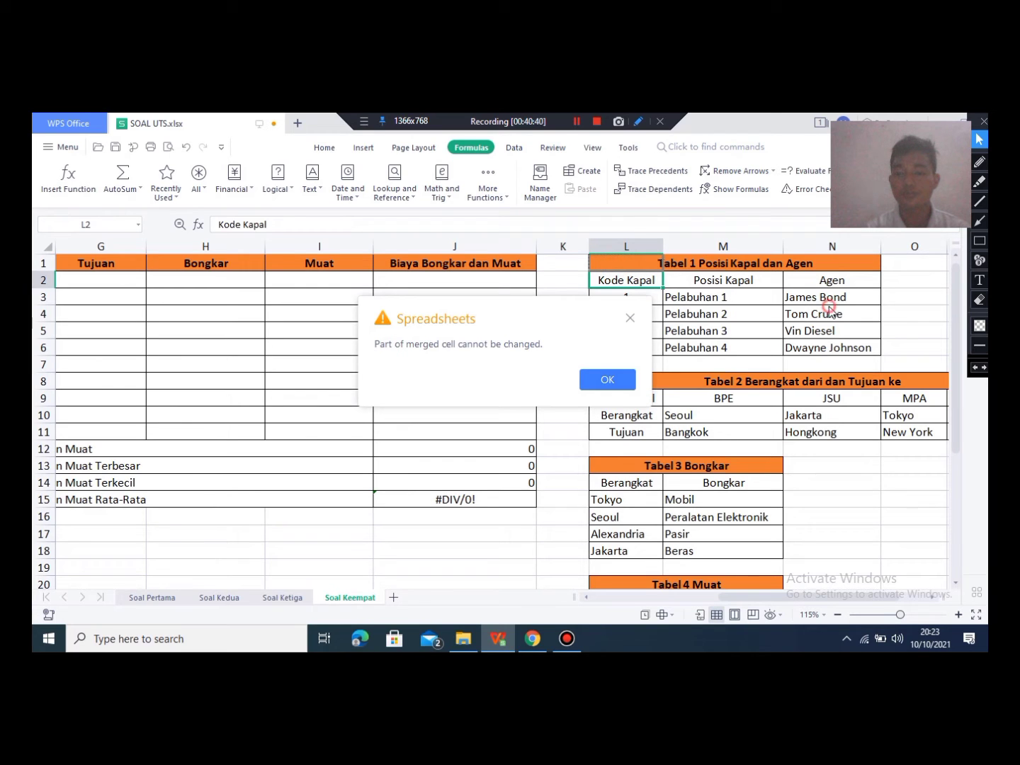
pyautogui.click(630, 318)
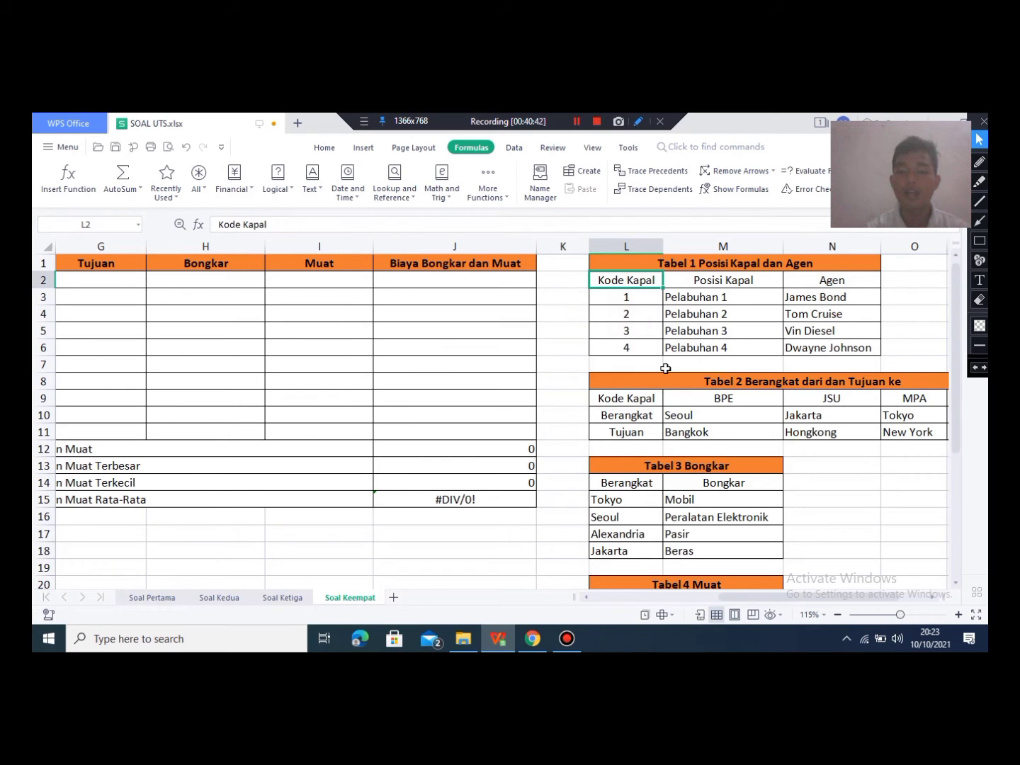
pyautogui.moveTo(617, 284); pyautogui.dragTo(645, 293)
pyautogui.click(618, 380)
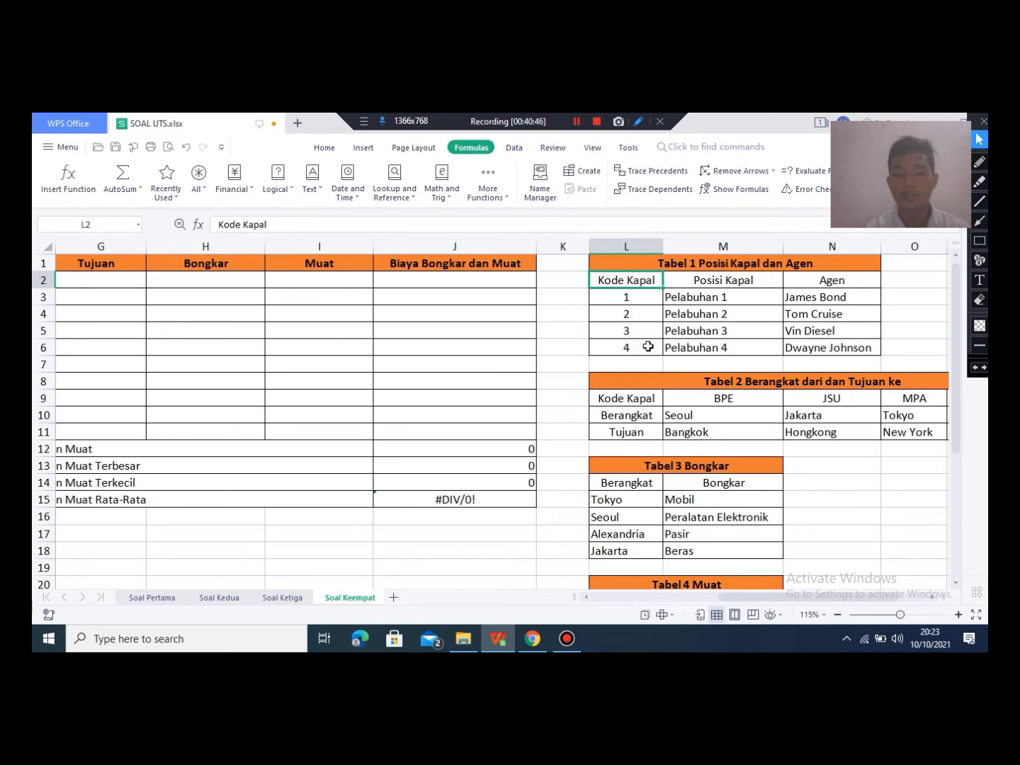
# Step: Highlight Tabel 2 from Kode Kapal to SSI and compare its horizontal Berangkat and Tujuan rows with Tabel 1
pyautogui.click(649, 398)
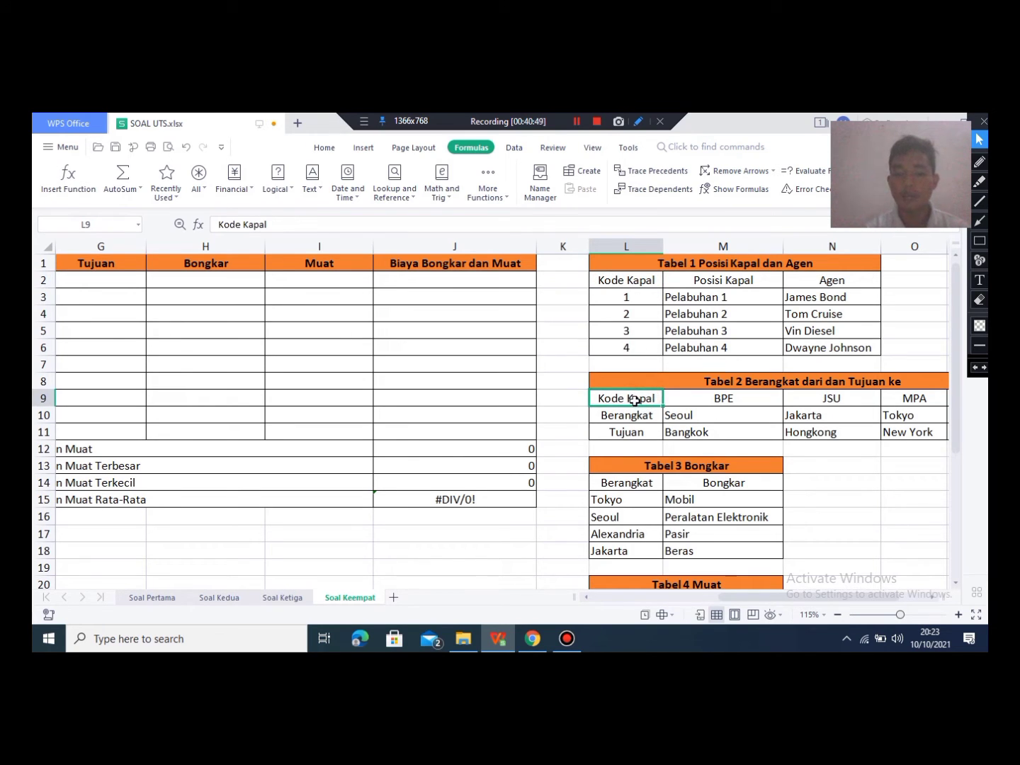
pyautogui.moveTo(654, 399); pyautogui.dragTo(916, 428)
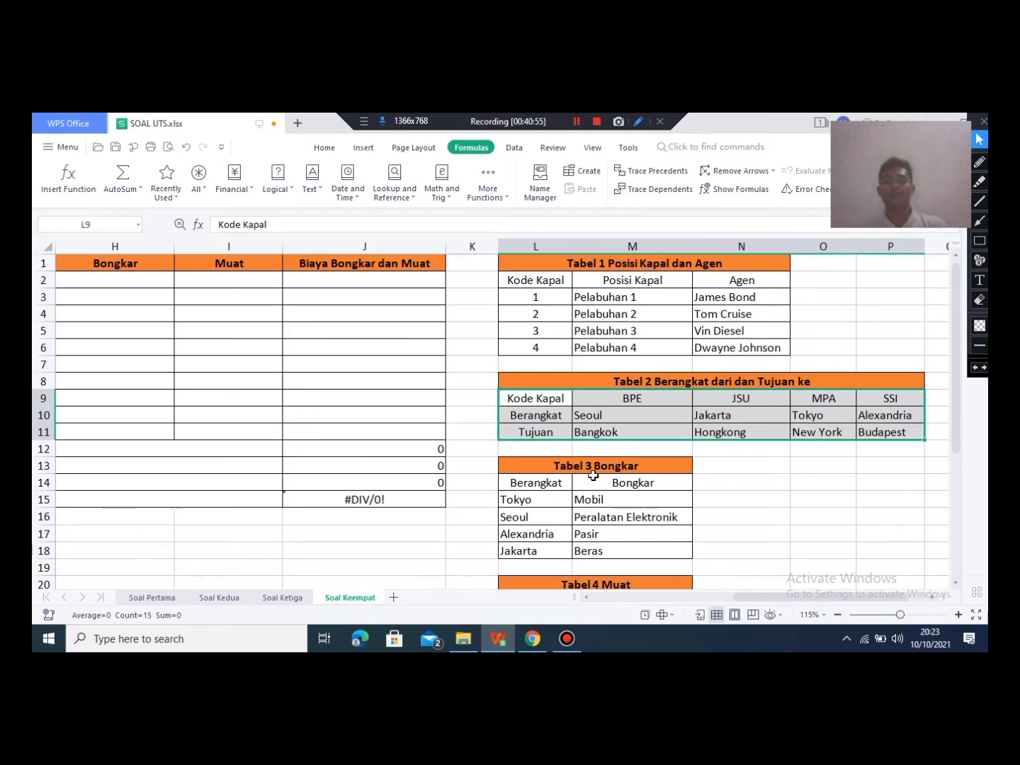
pyautogui.moveTo(538, 430); pyautogui.dragTo(539, 417)
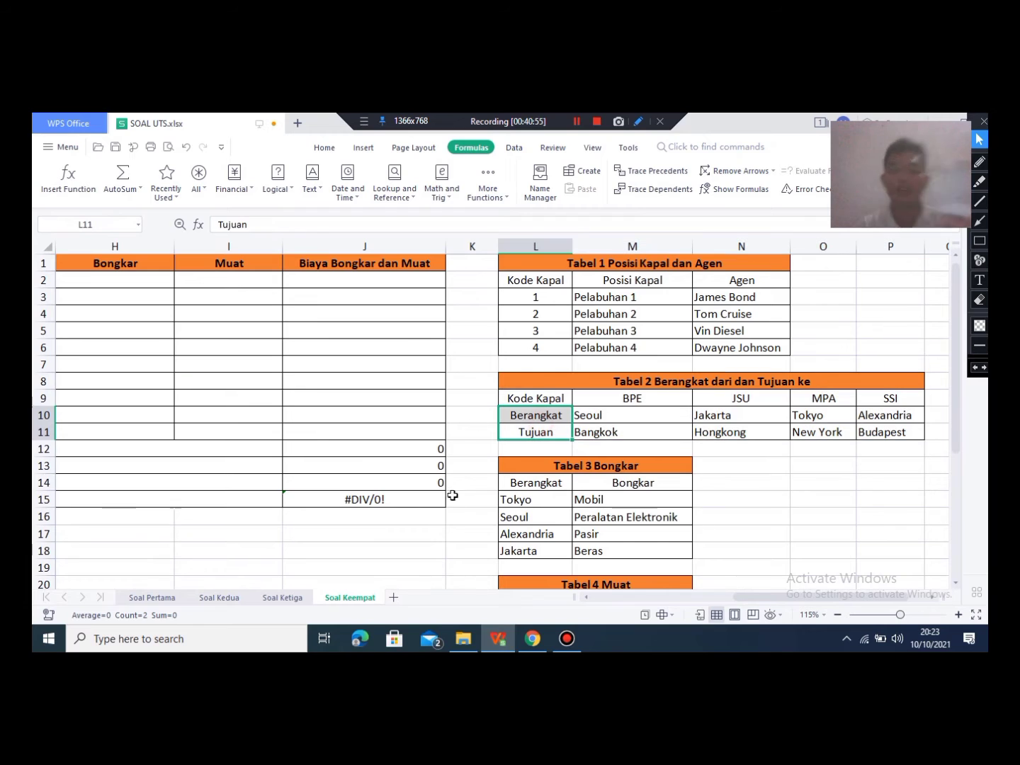
pyautogui.click(630, 297)
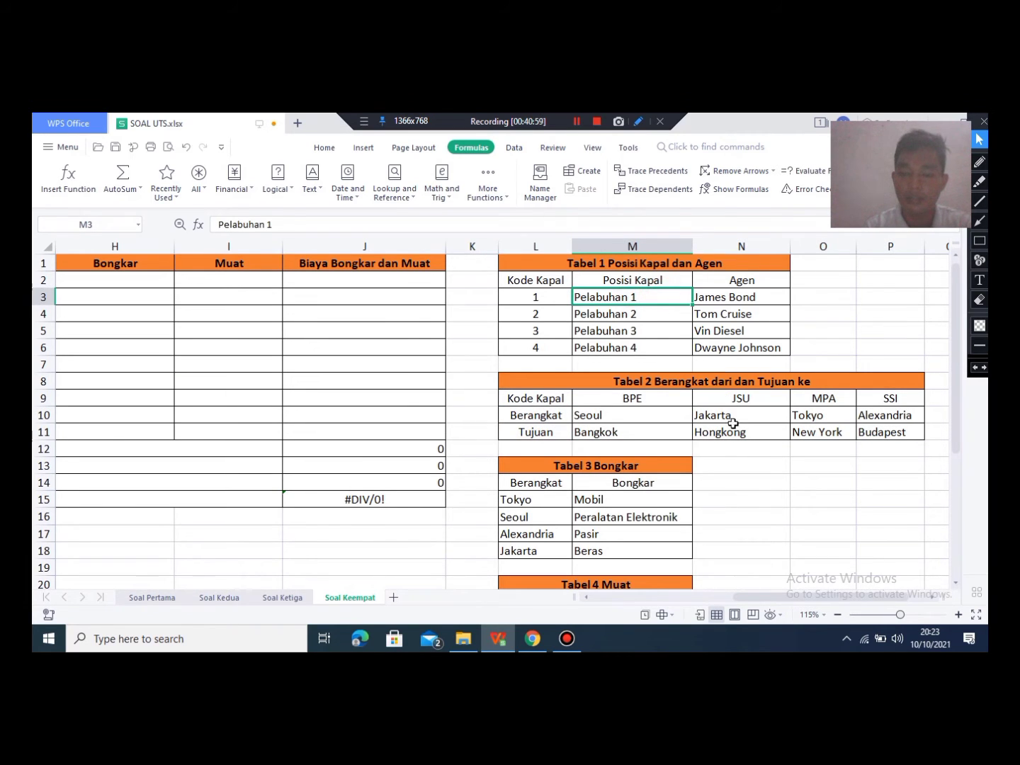
# Step: Start a VLOOKUP formula in Posisi cell C2 with the VALUE function as its lookup value
pyautogui.moveTo(806, 597); pyautogui.dragTo(456, 501)
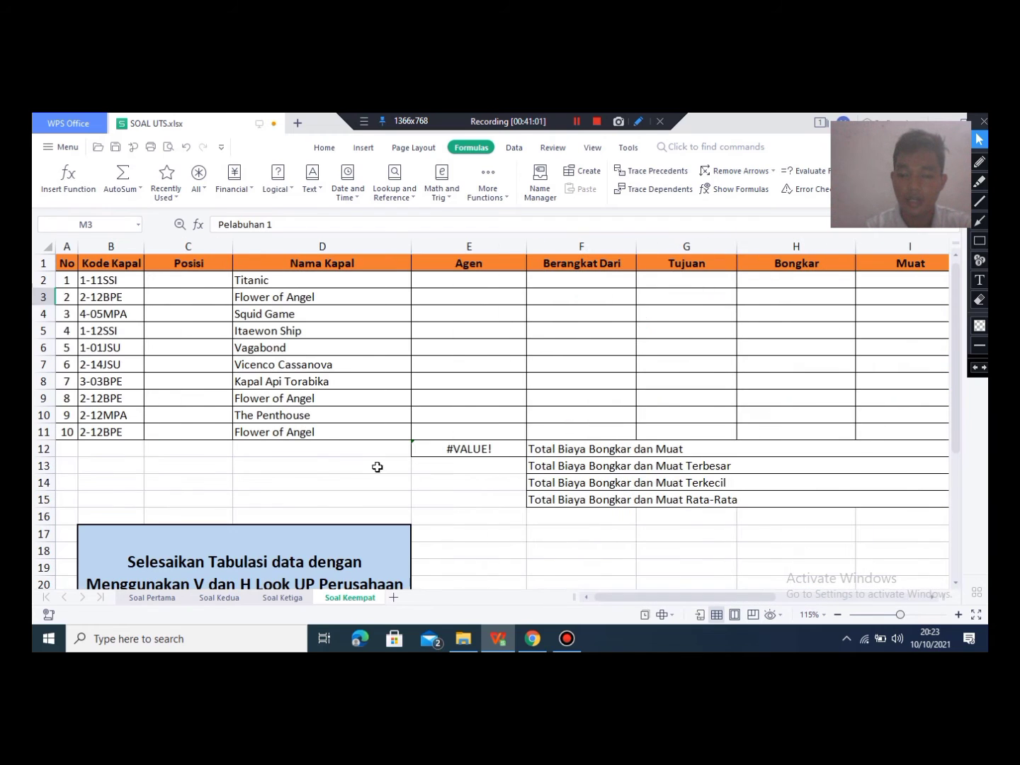
pyautogui.doubleClick(187, 279)
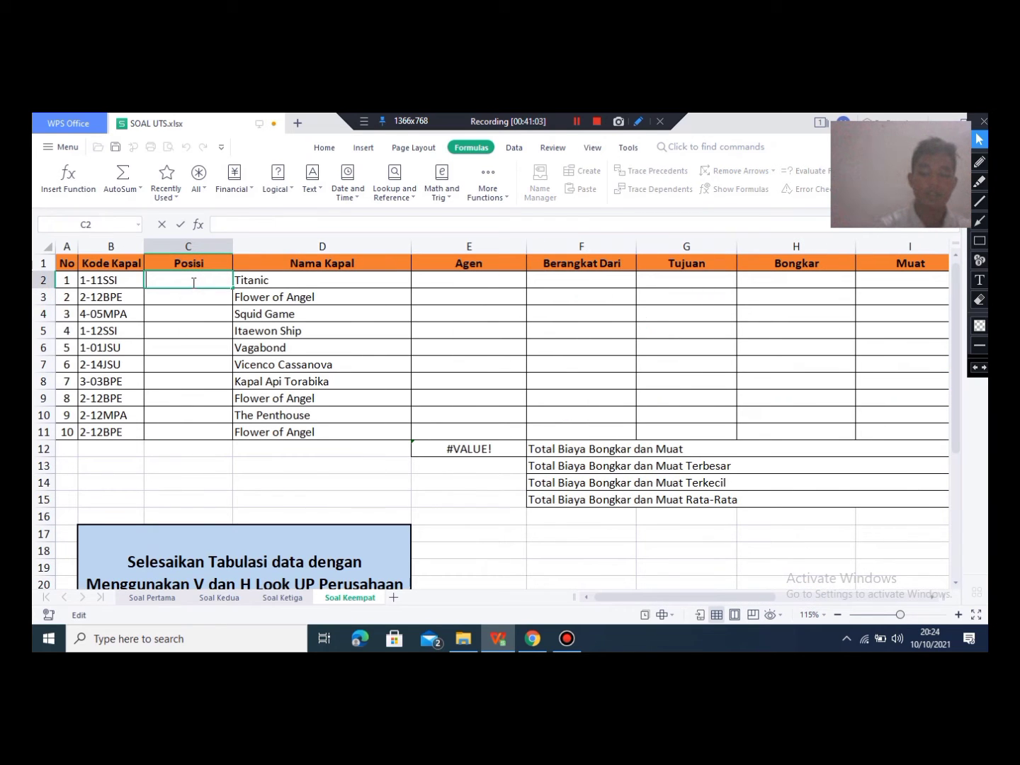
pyautogui.write('=')
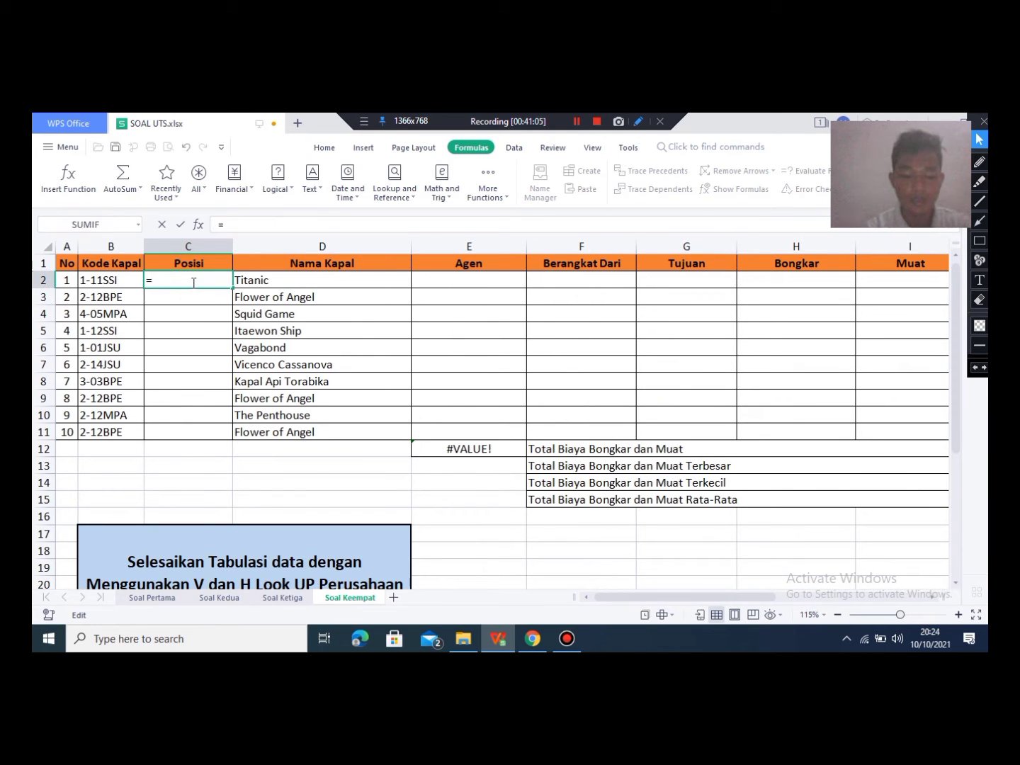
pyautogui.write('VLO')
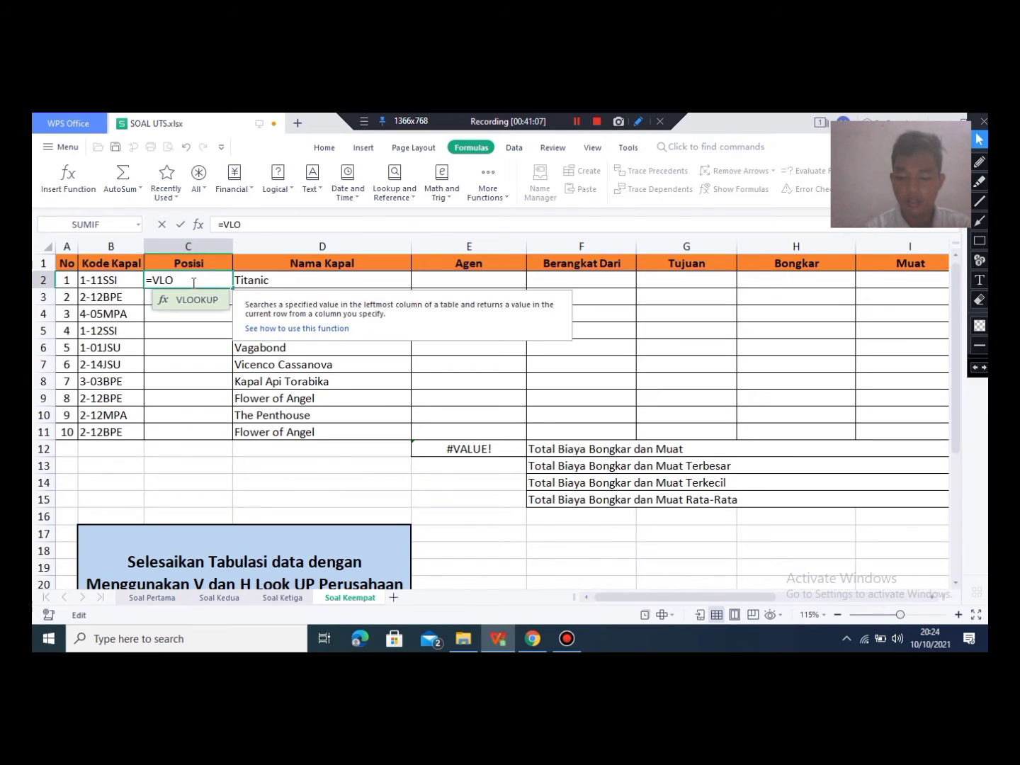
pyautogui.press('Tab')
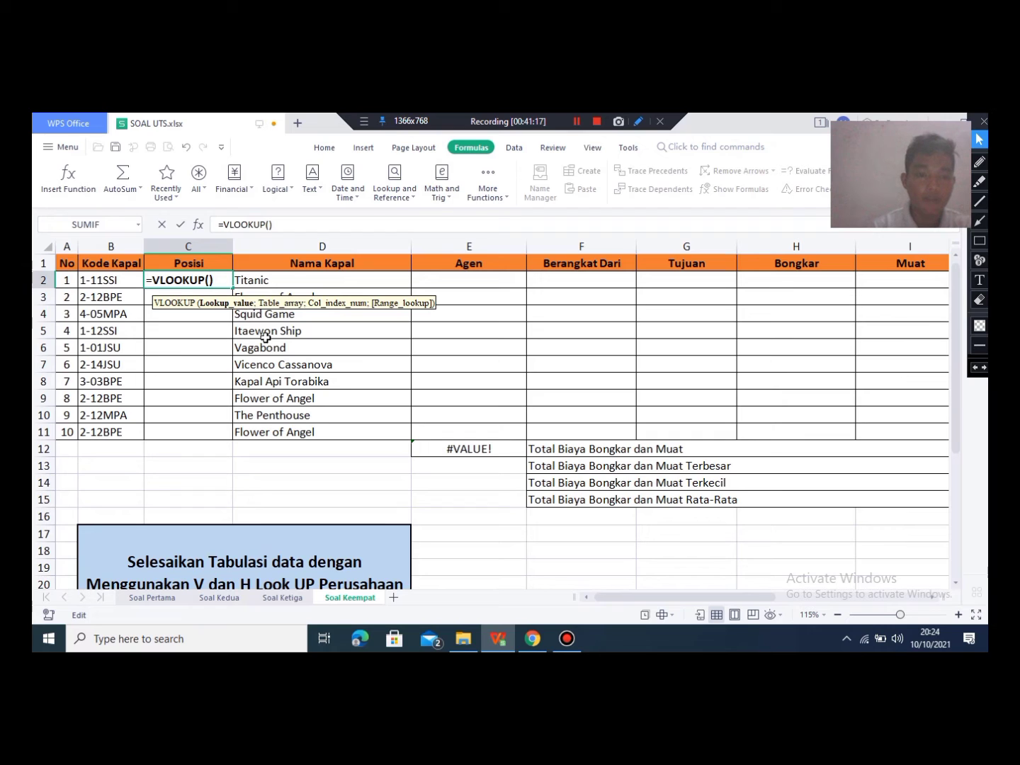
pyautogui.write('VAL')
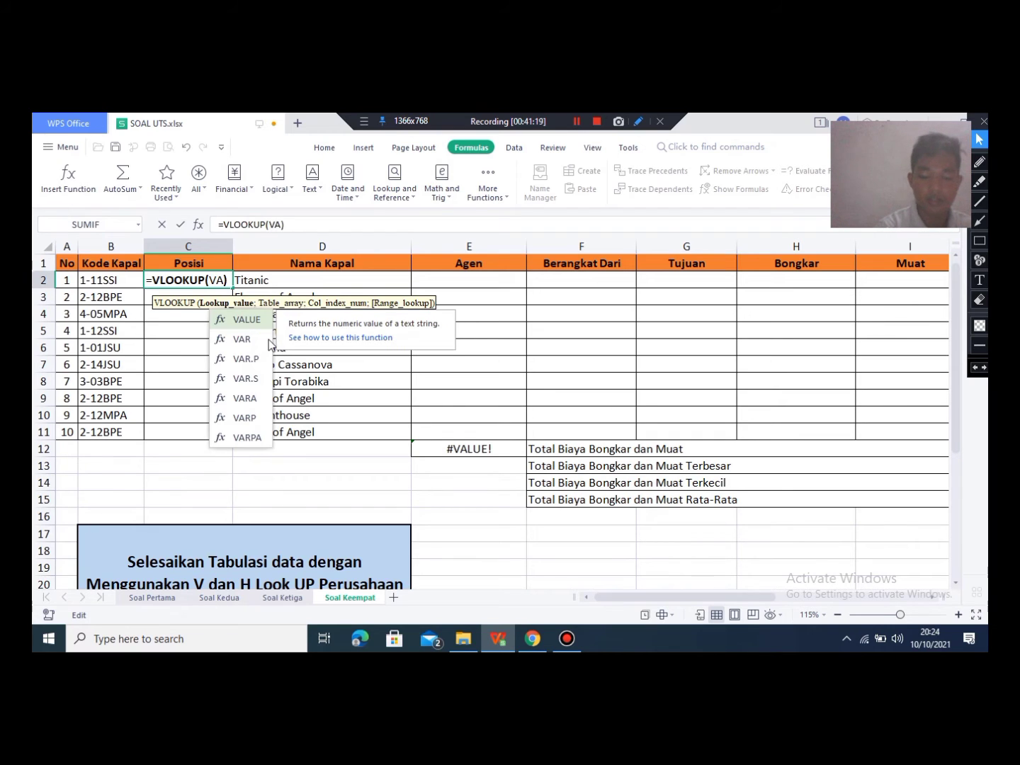
pyautogui.write('UE')
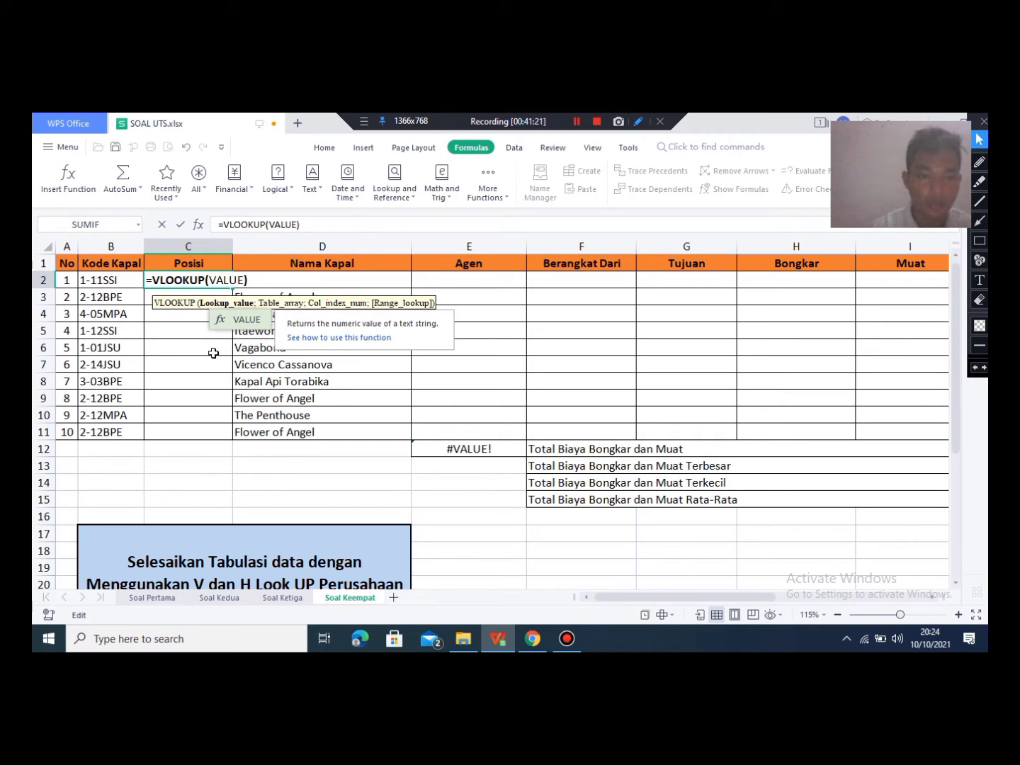
# Step: Enter VALUE(LEFT(B2;1)) as the lookup value of the VLOOKUP formula in C2
pyautogui.write('(')
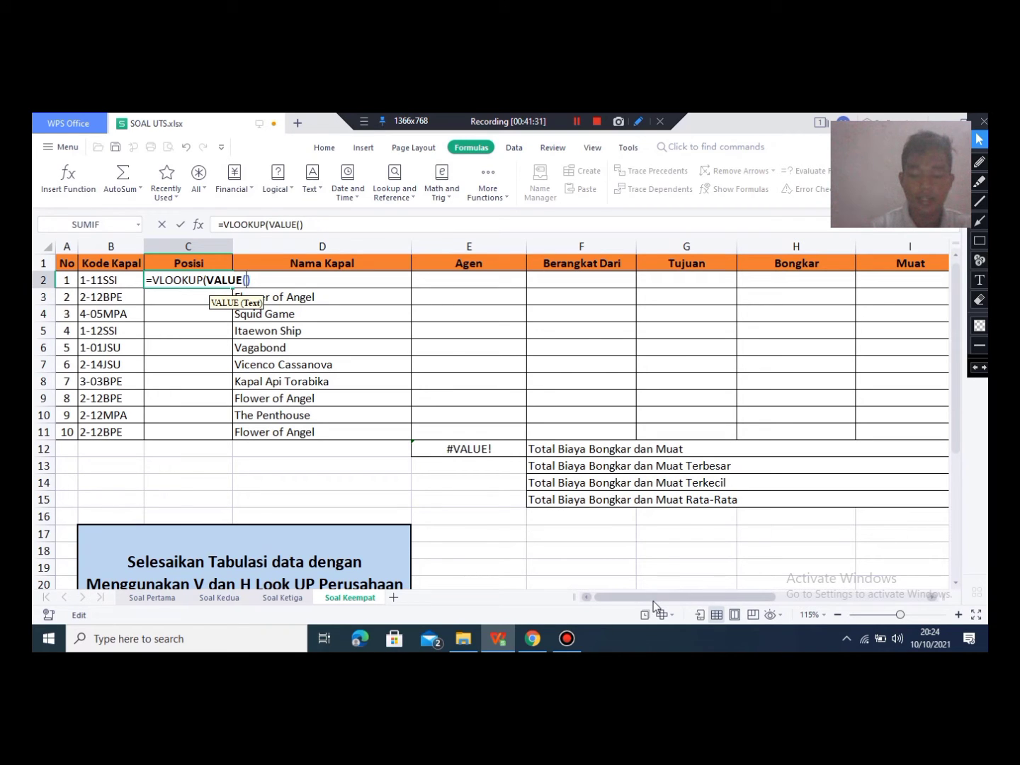
pyautogui.write('LEFT(')
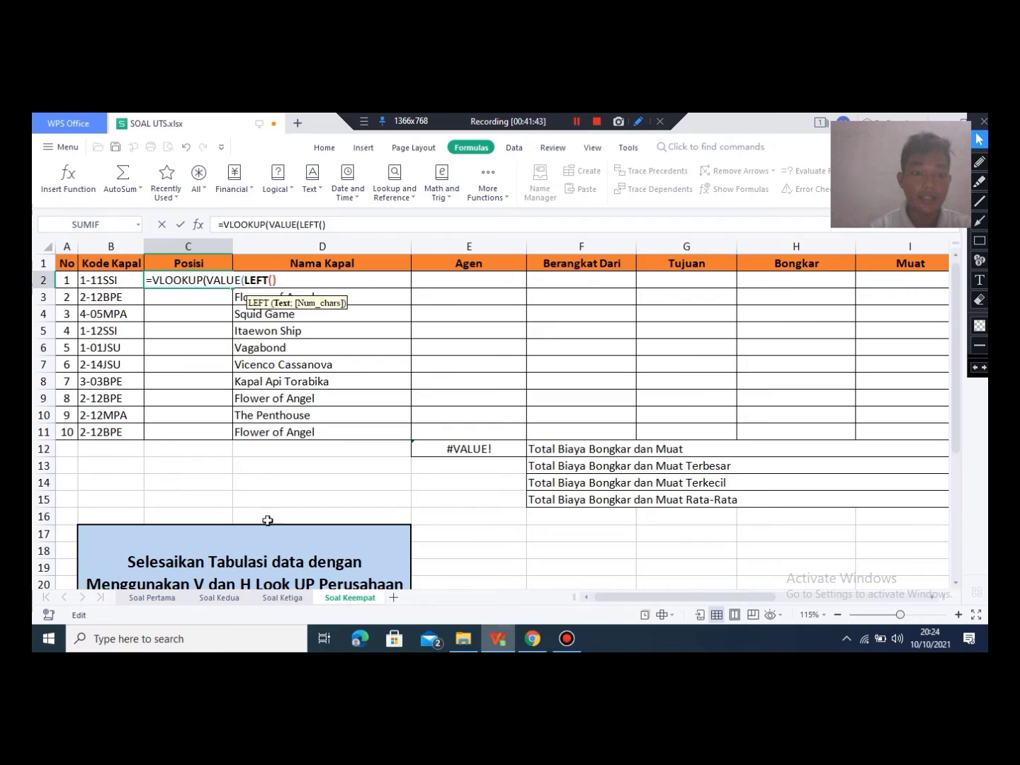
pyautogui.click(123, 279)
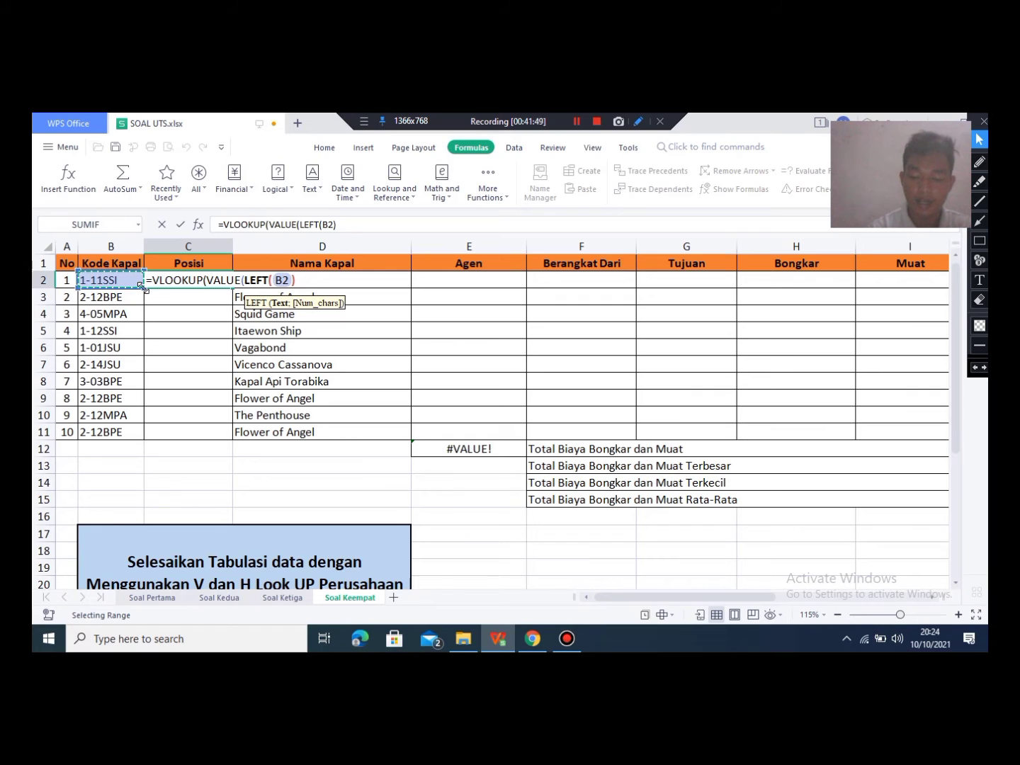
pyautogui.write(';')
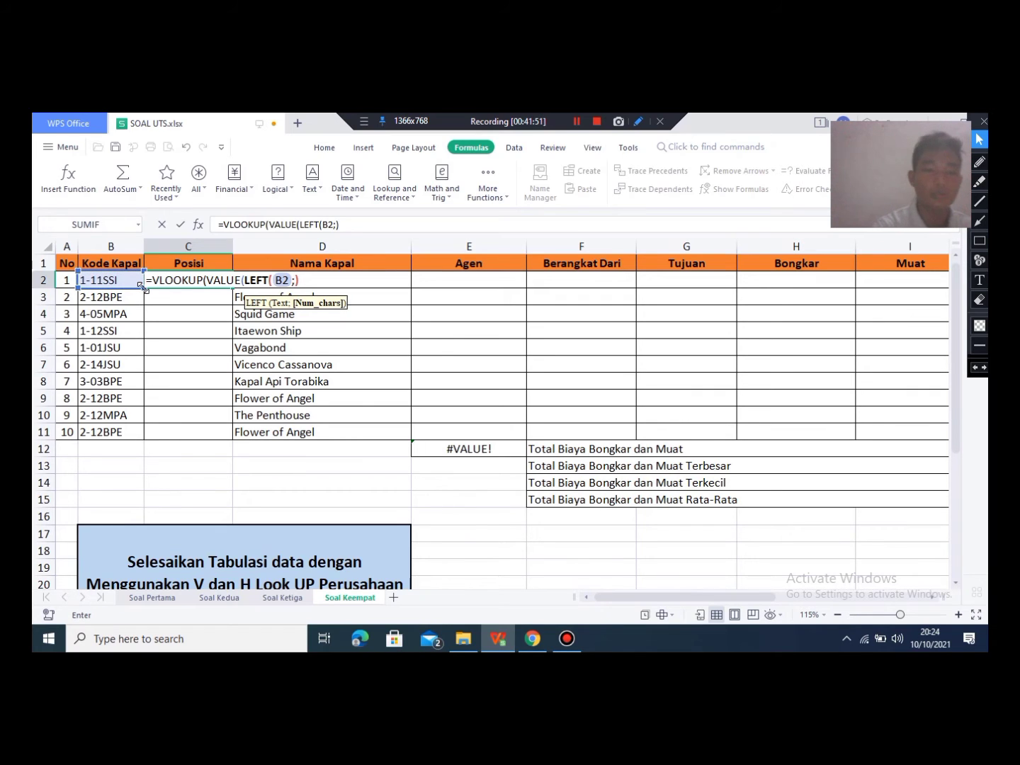
pyautogui.write('1')
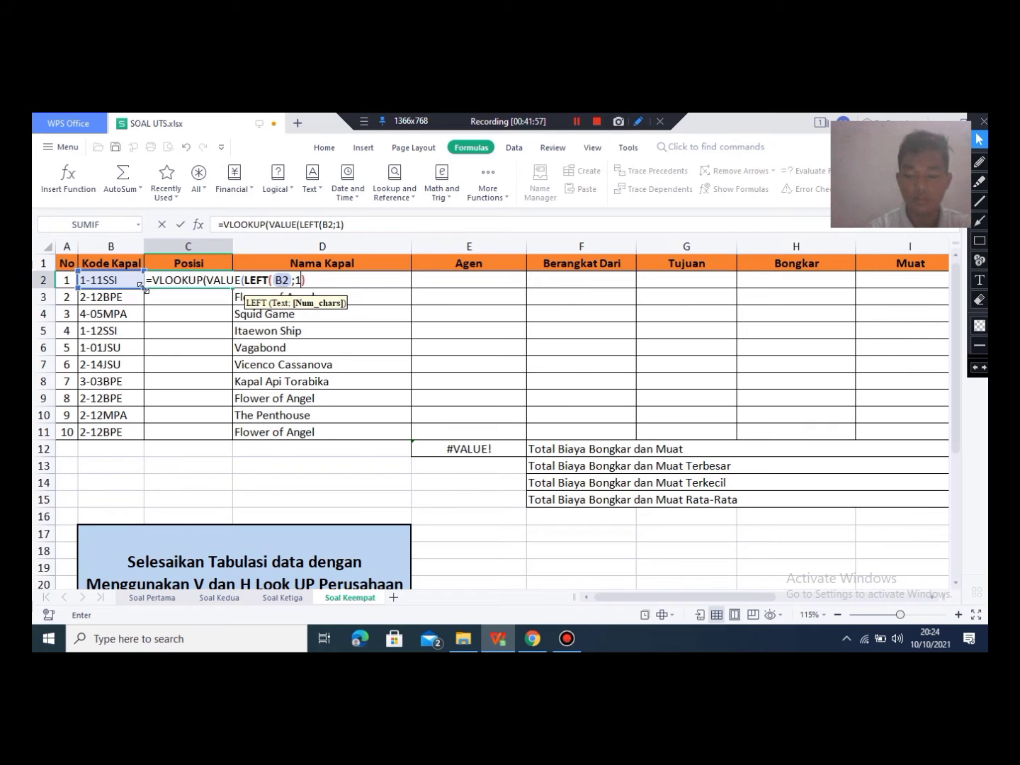
pyautogui.press('Return')
pyautogui.press('Return')
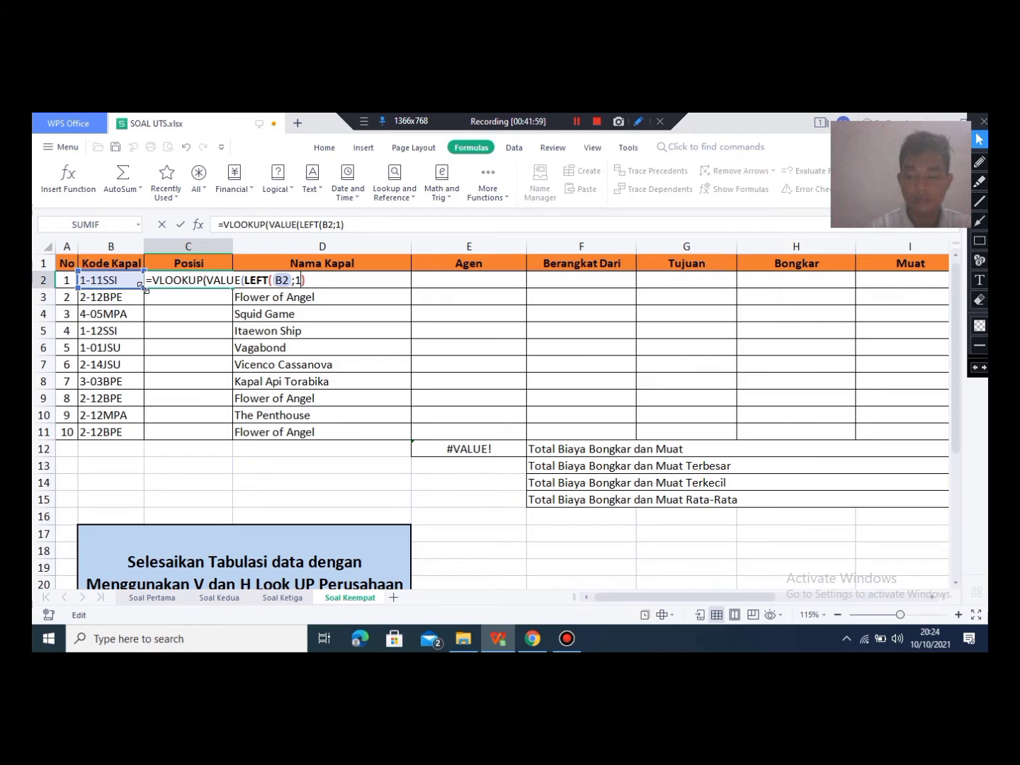
pyautogui.write(')')
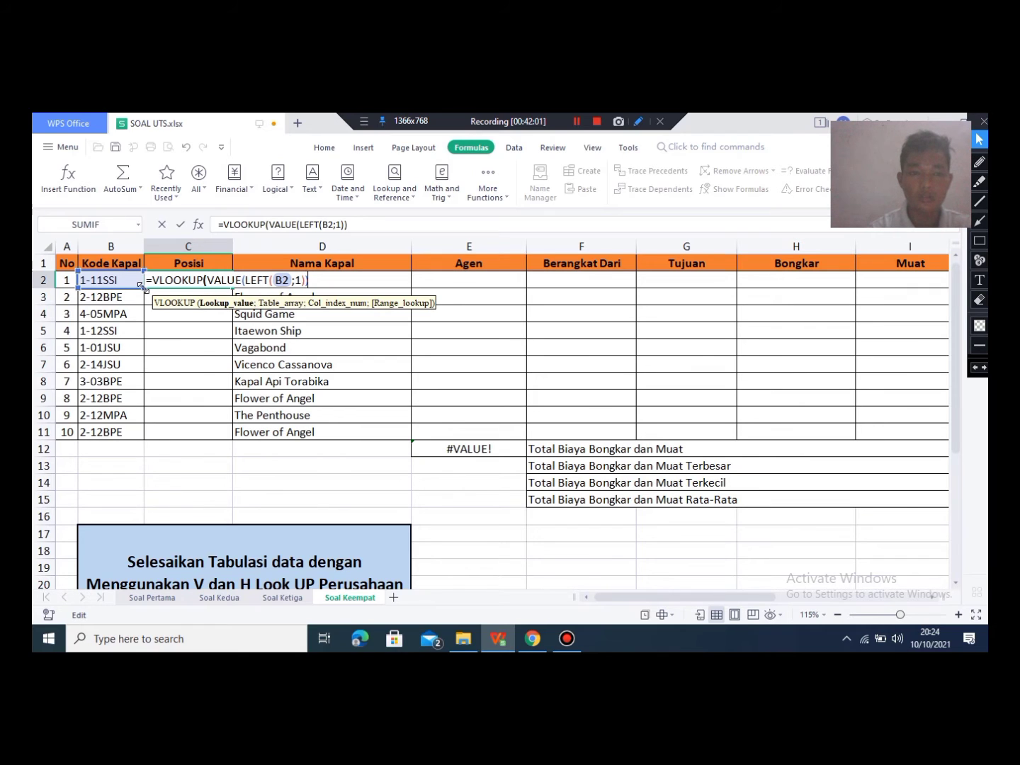
# Step: Add the range L3:N6 from Tabel 1 Posisi Kapal dan Agen as the formula's lookup table
pyautogui.write(';')
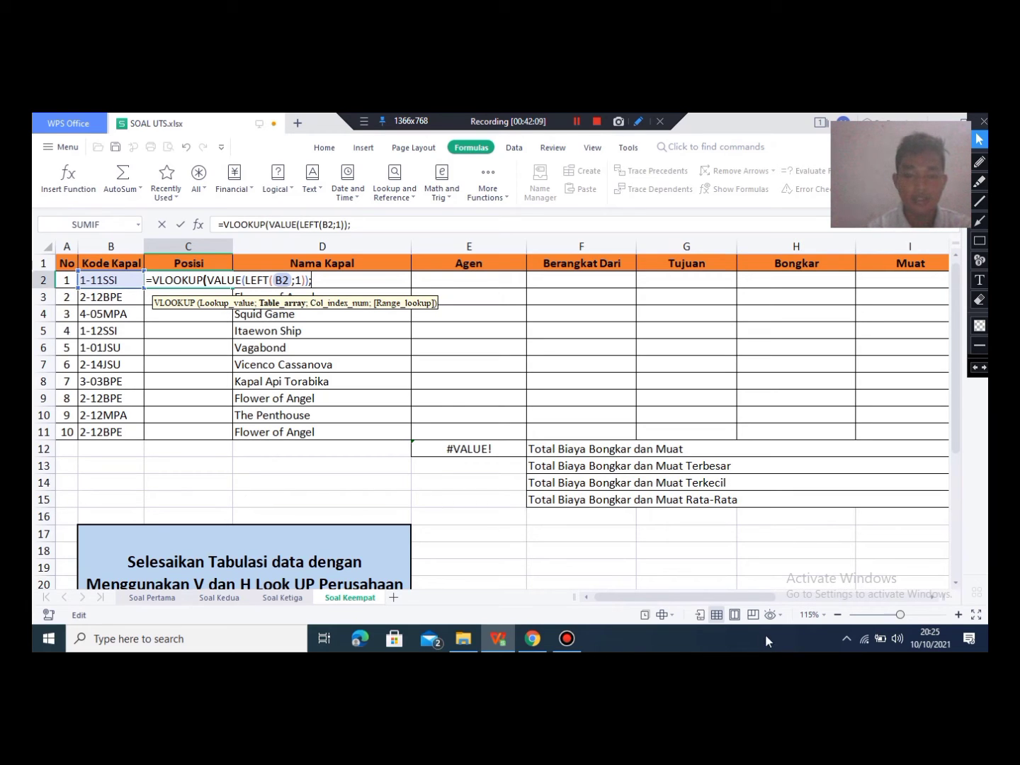
pyautogui.moveTo(711, 596); pyautogui.dragTo(833, 595)
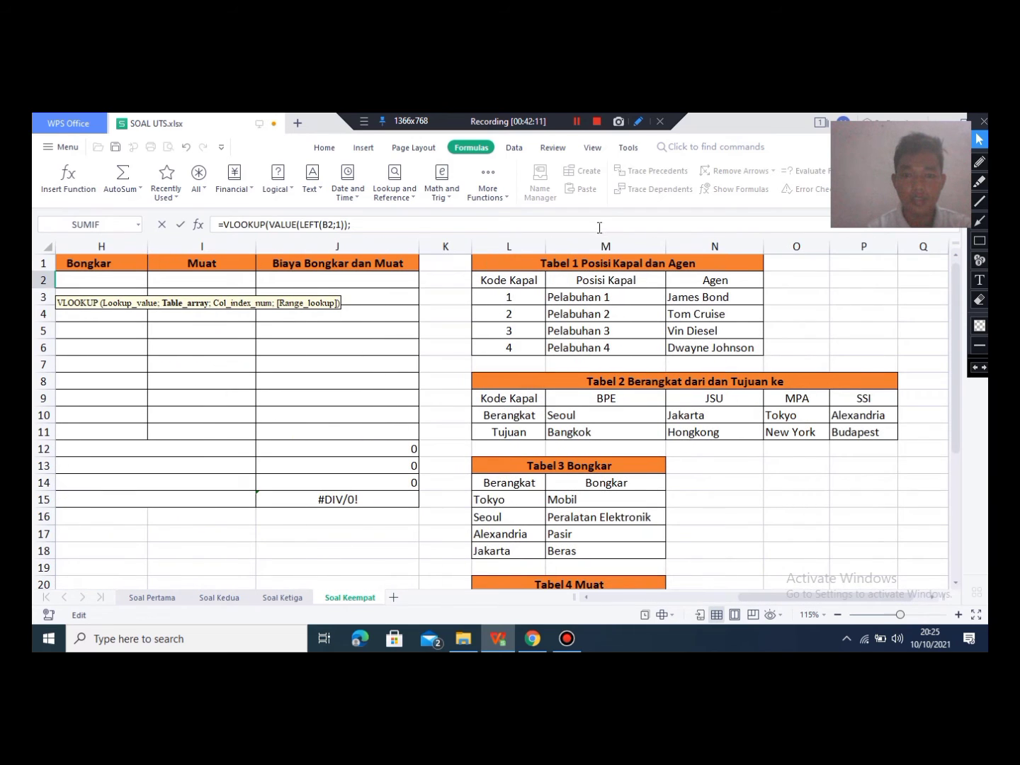
pyautogui.moveTo(529, 292); pyautogui.dragTo(717, 347)
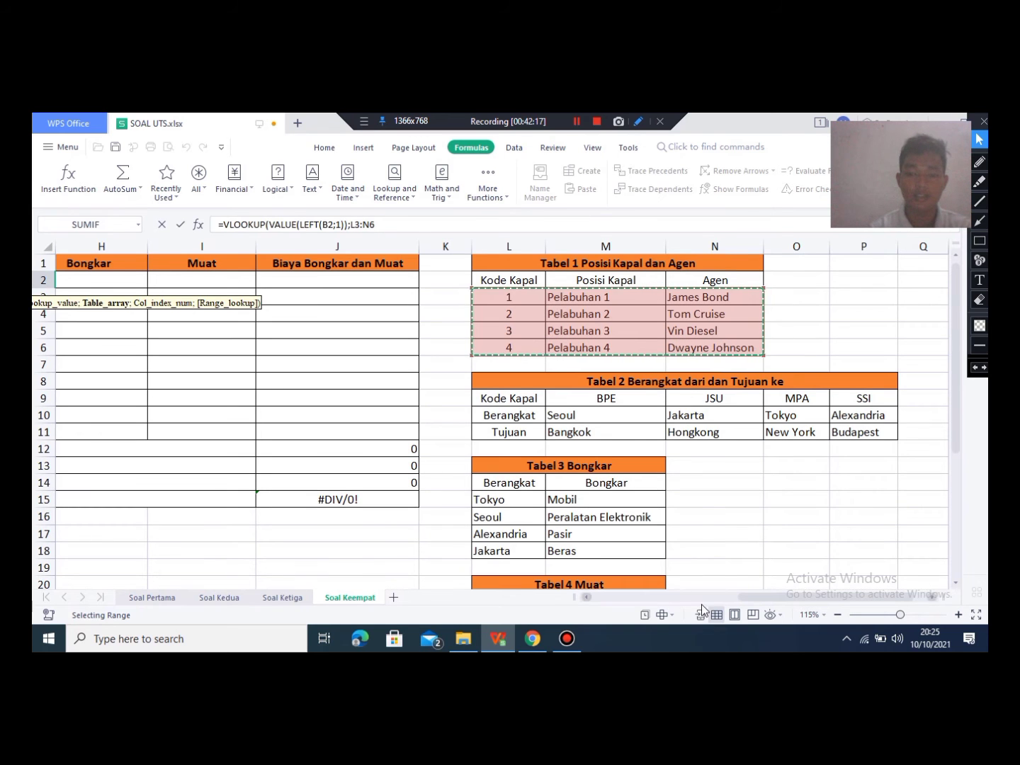
pyautogui.moveTo(820, 603); pyautogui.dragTo(638, 591)
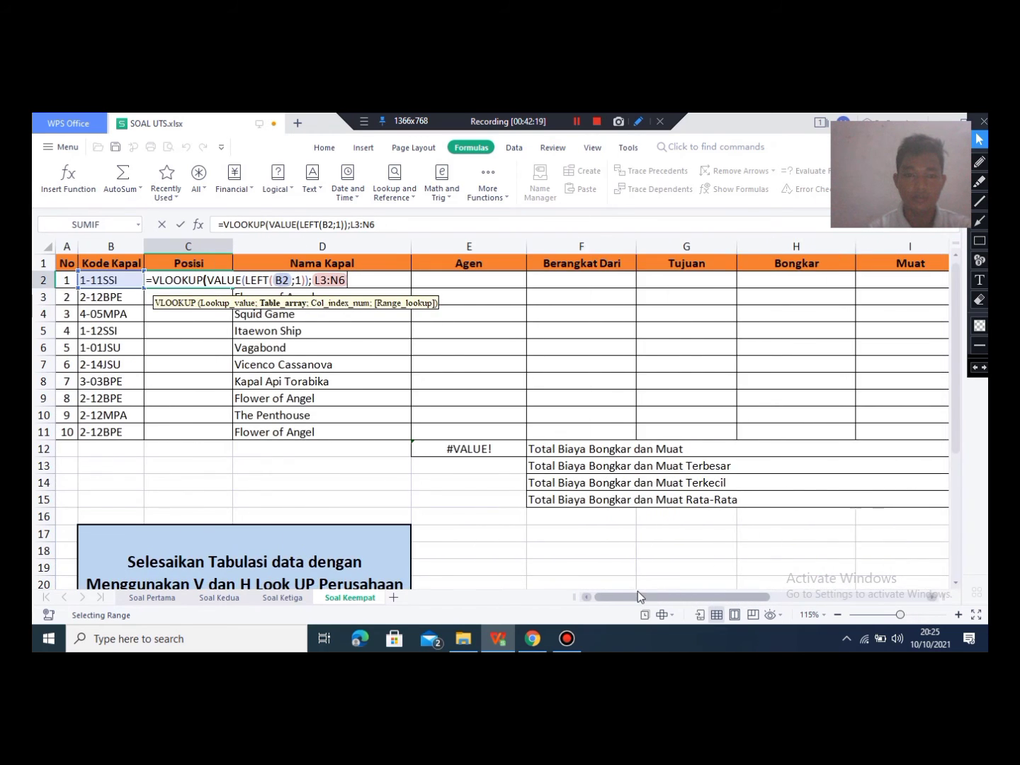
# Step: Make the lookup range in the C2 formula absolute as $L$3:$N$6
pyautogui.click(321, 280)
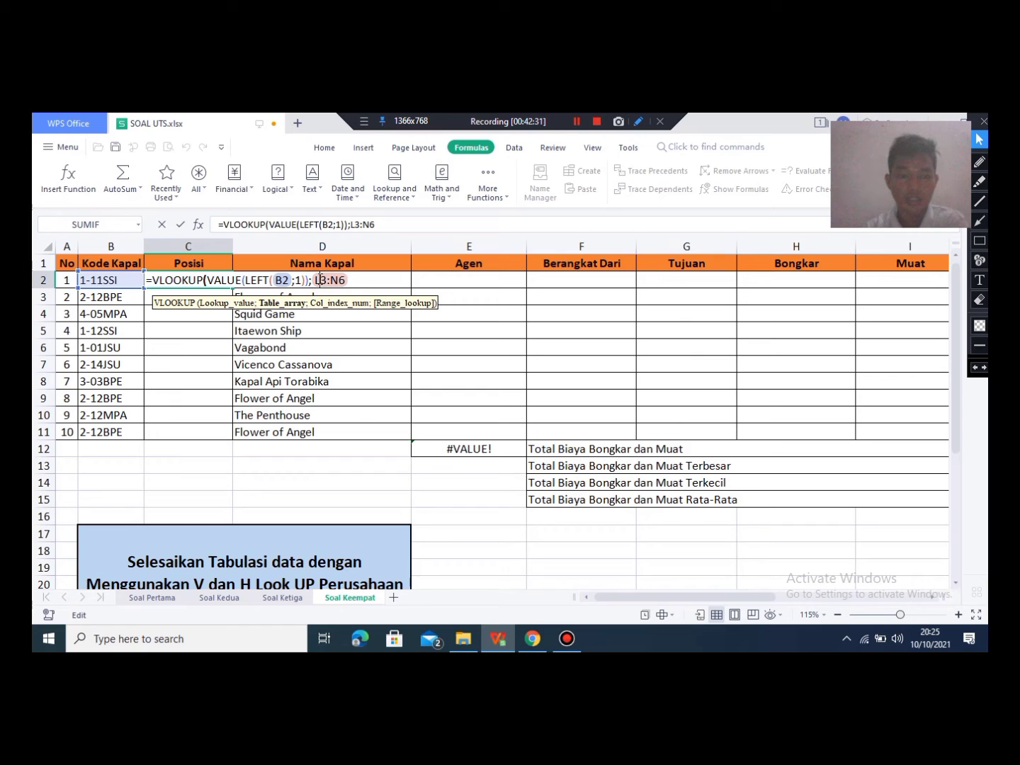
pyautogui.click(310, 280)
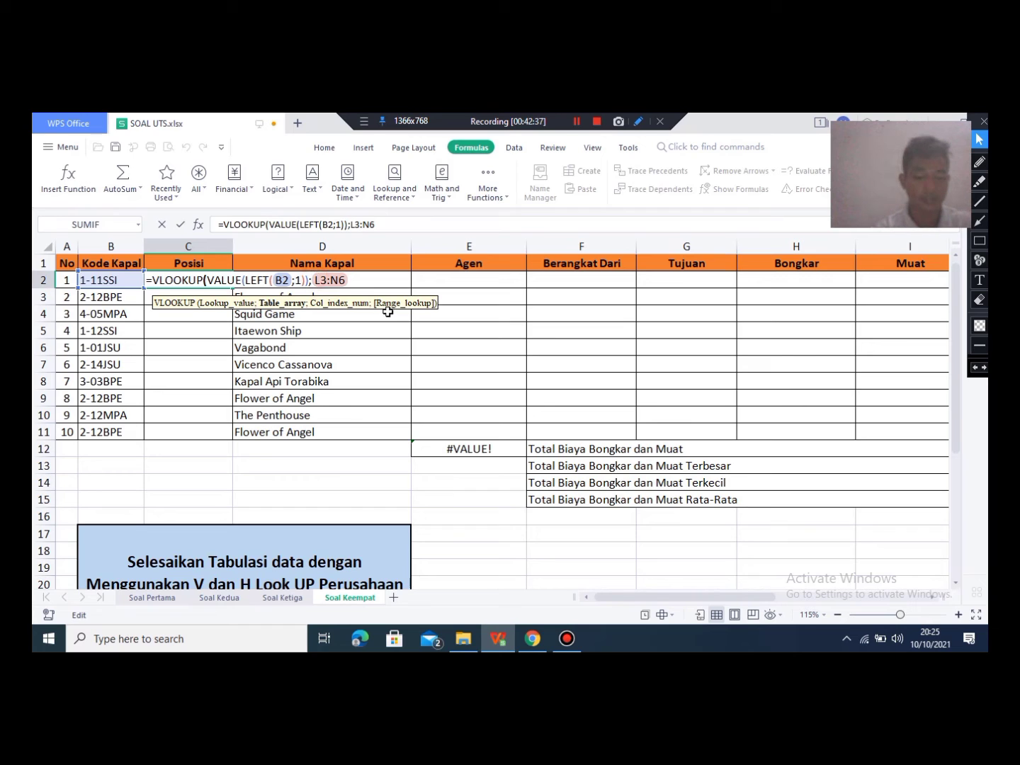
pyautogui.write('$L$')
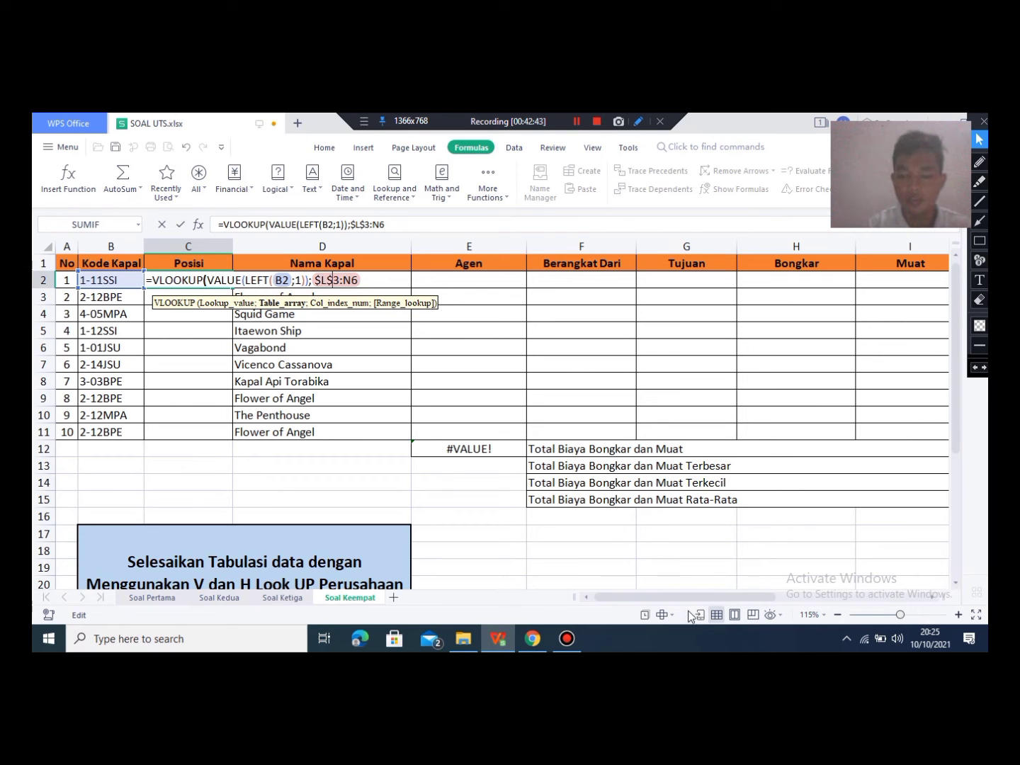
pyautogui.hscroll(3, 719, 603)
pyautogui.hscroll(-3, 673, 607)
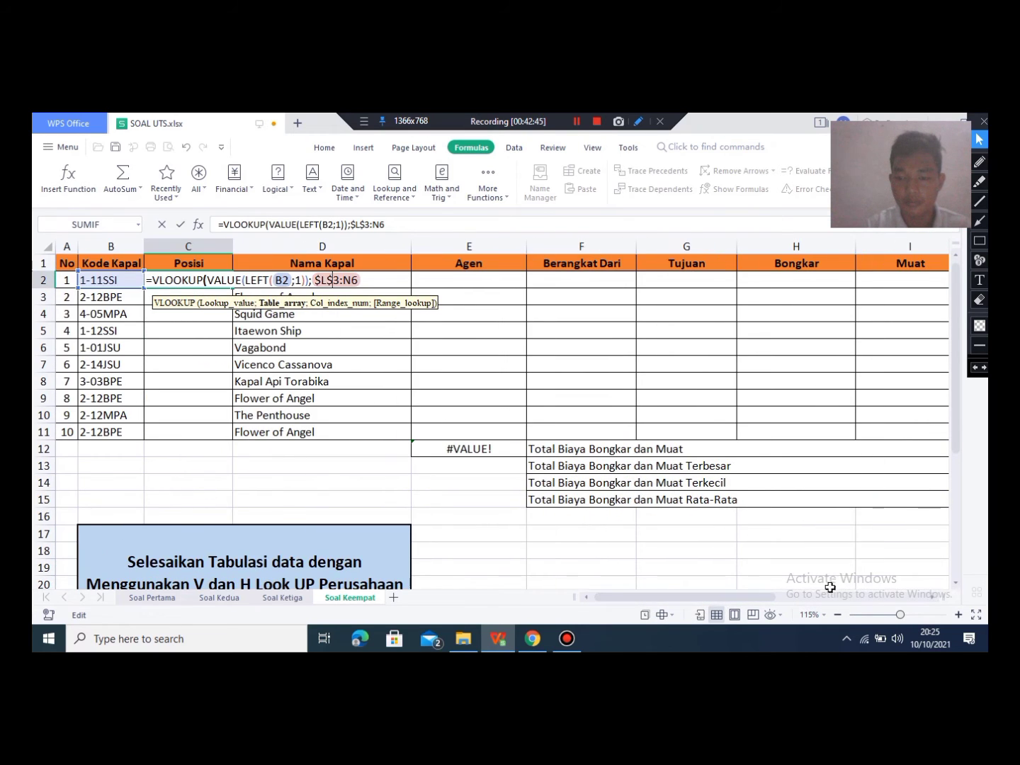
pyautogui.click(912, 615)
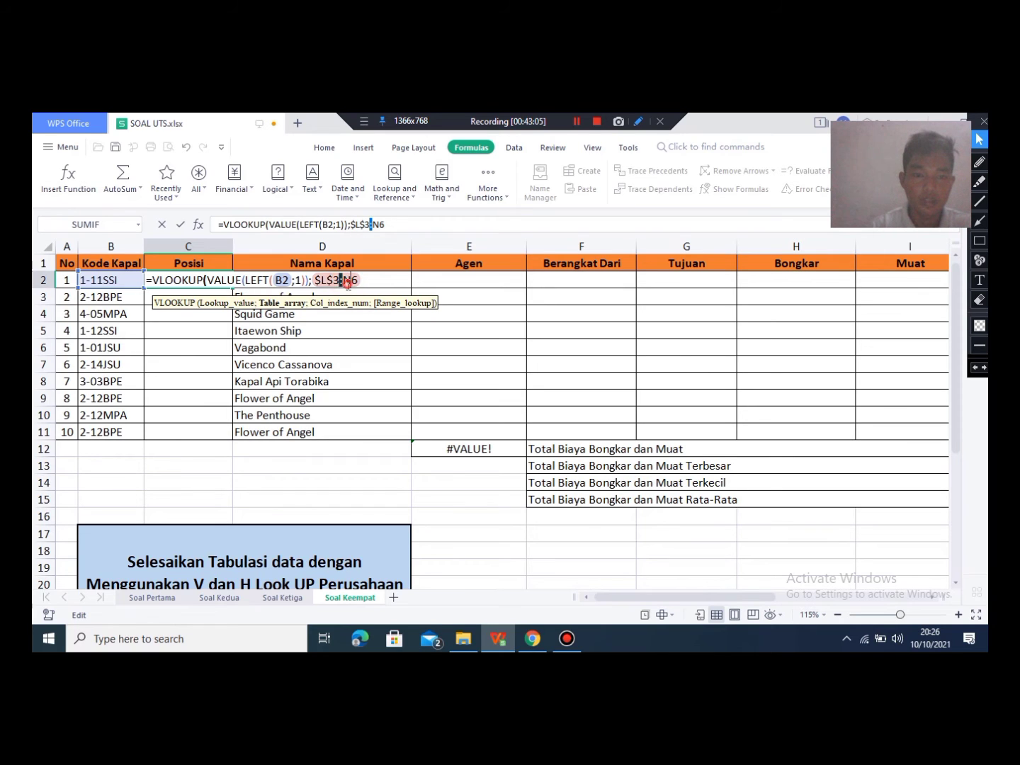
pyautogui.click(348, 281)
pyautogui.write('$')
pyautogui.press('Right')
pyautogui.write('$')
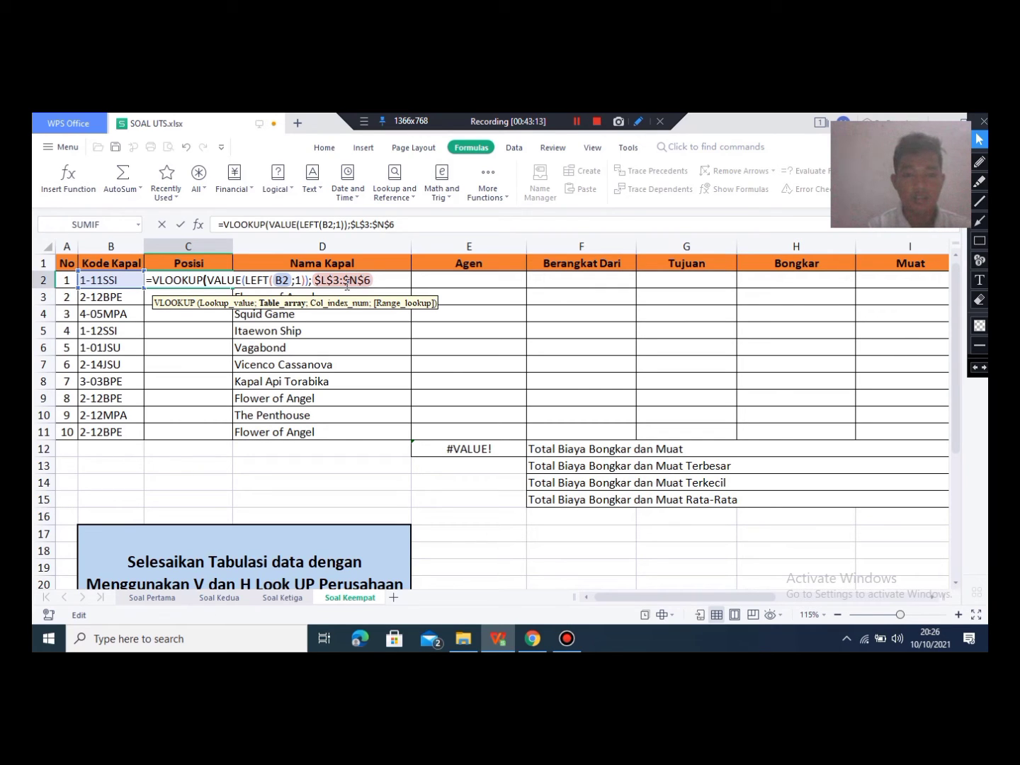
# Step: Complete the C2 VLOOKUP formula with column index 2 and range lookup 0, and confirm it
pyautogui.write(';2')
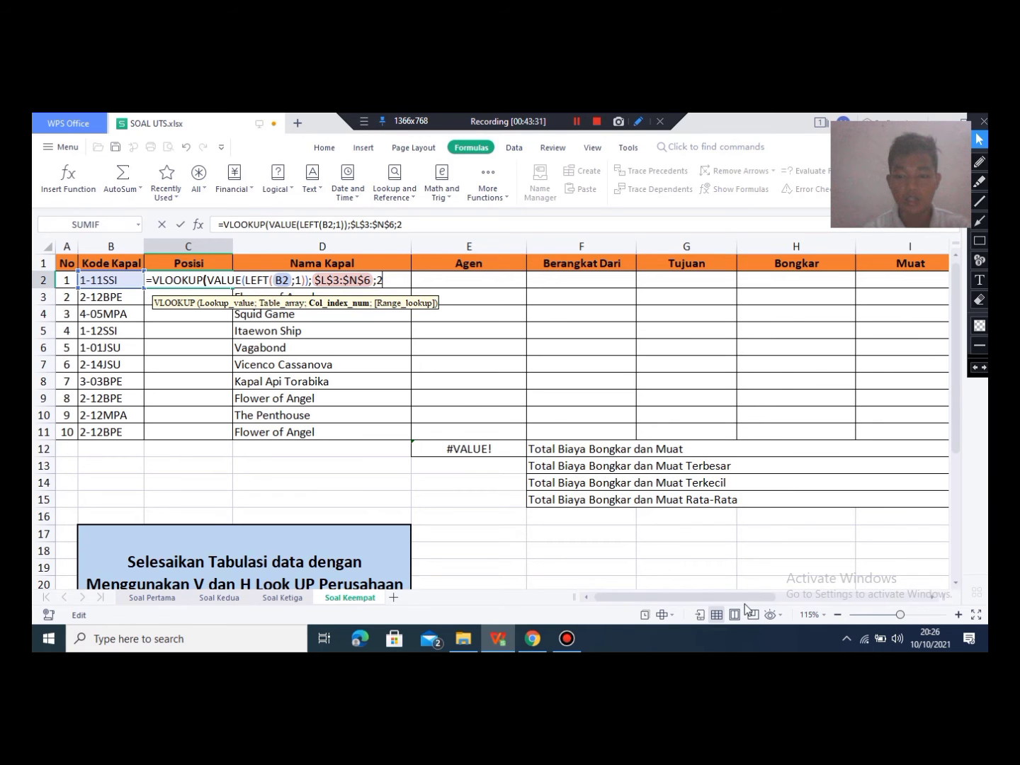
pyautogui.moveTo(744, 596); pyautogui.dragTo(879, 589)
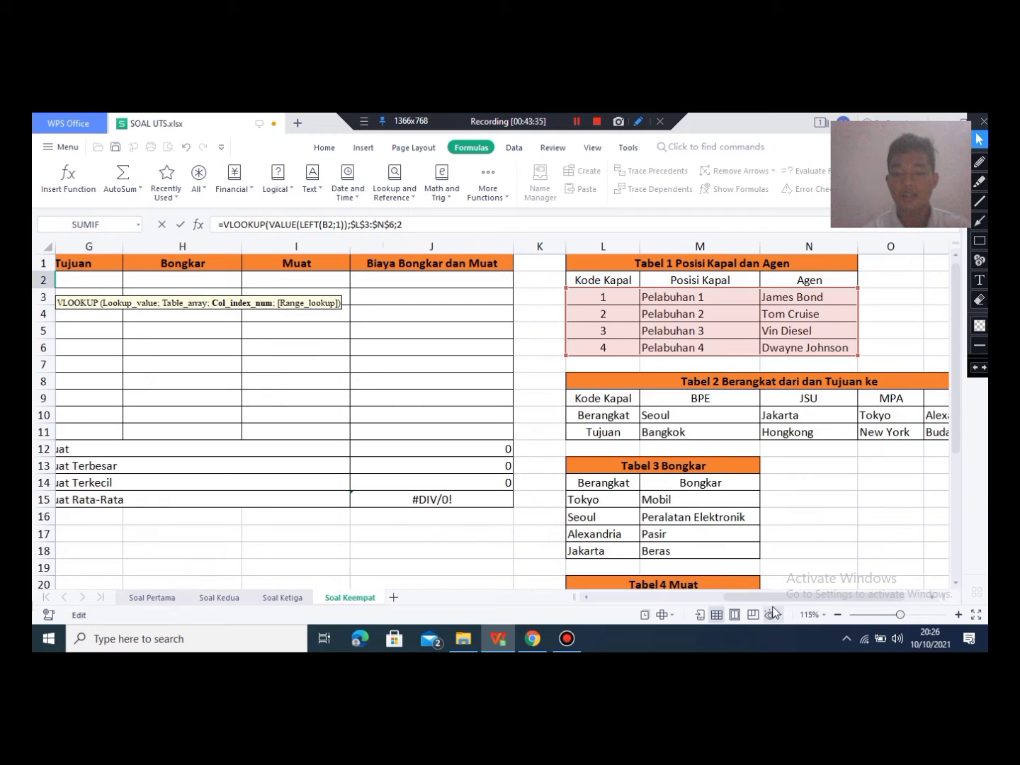
pyautogui.moveTo(798, 601); pyautogui.dragTo(837, 599)
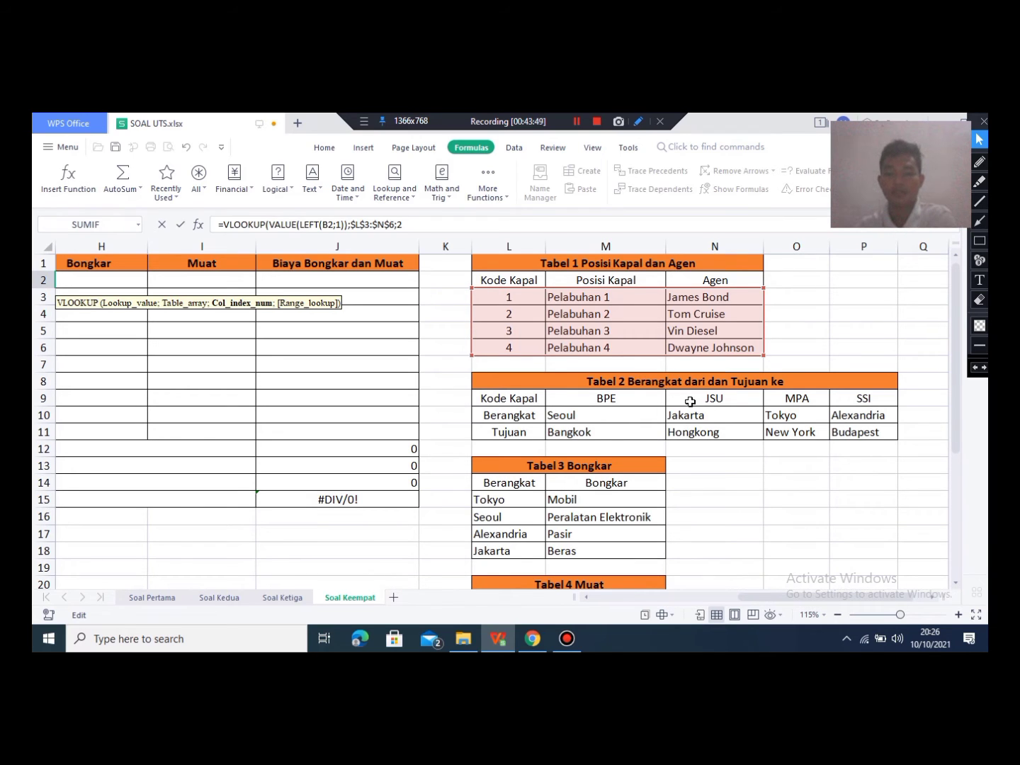
pyautogui.moveTo(799, 593); pyautogui.dragTo(640, 606)
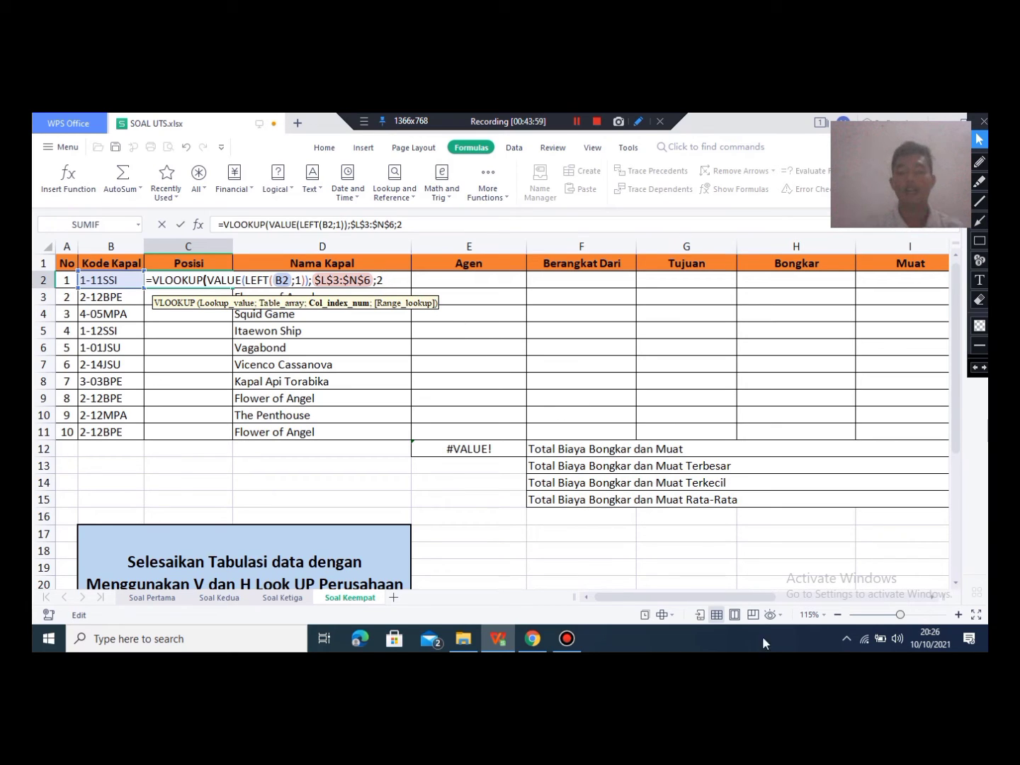
pyautogui.write(';')
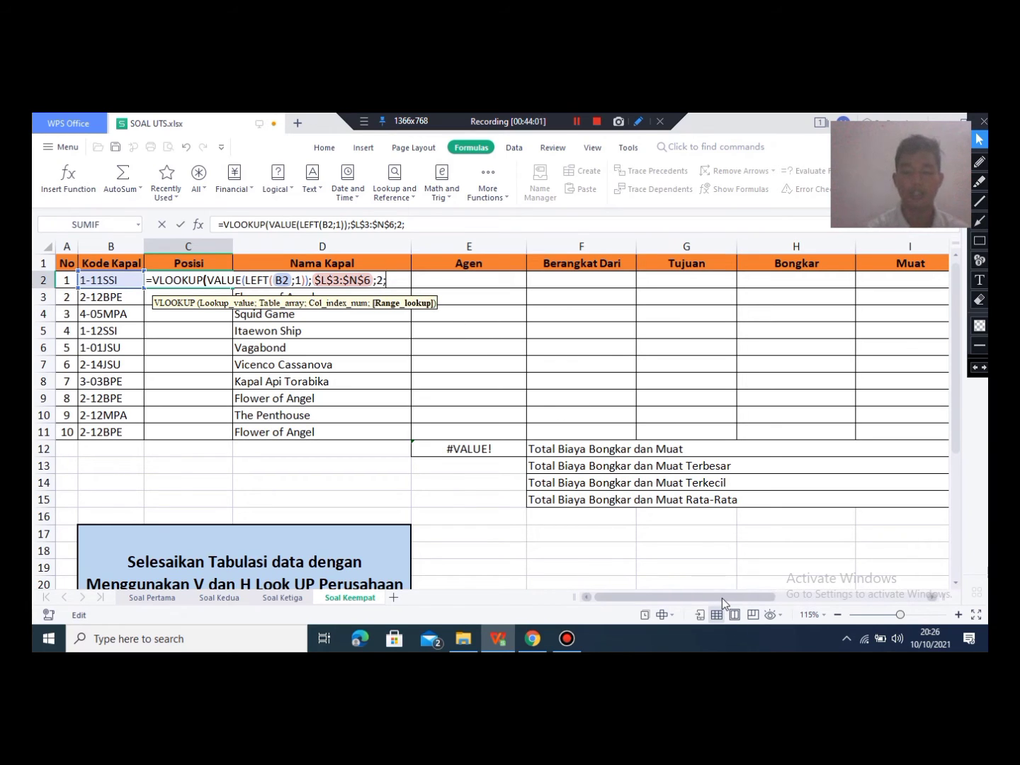
pyautogui.press('BackSpace')
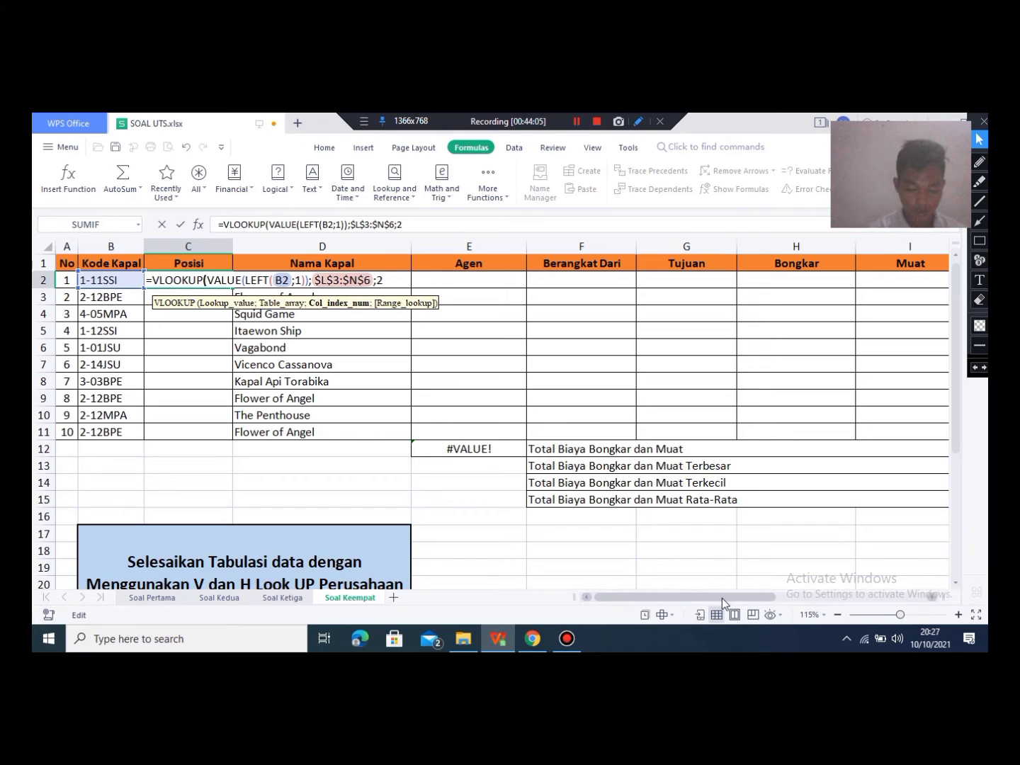
pyautogui.write(';0')
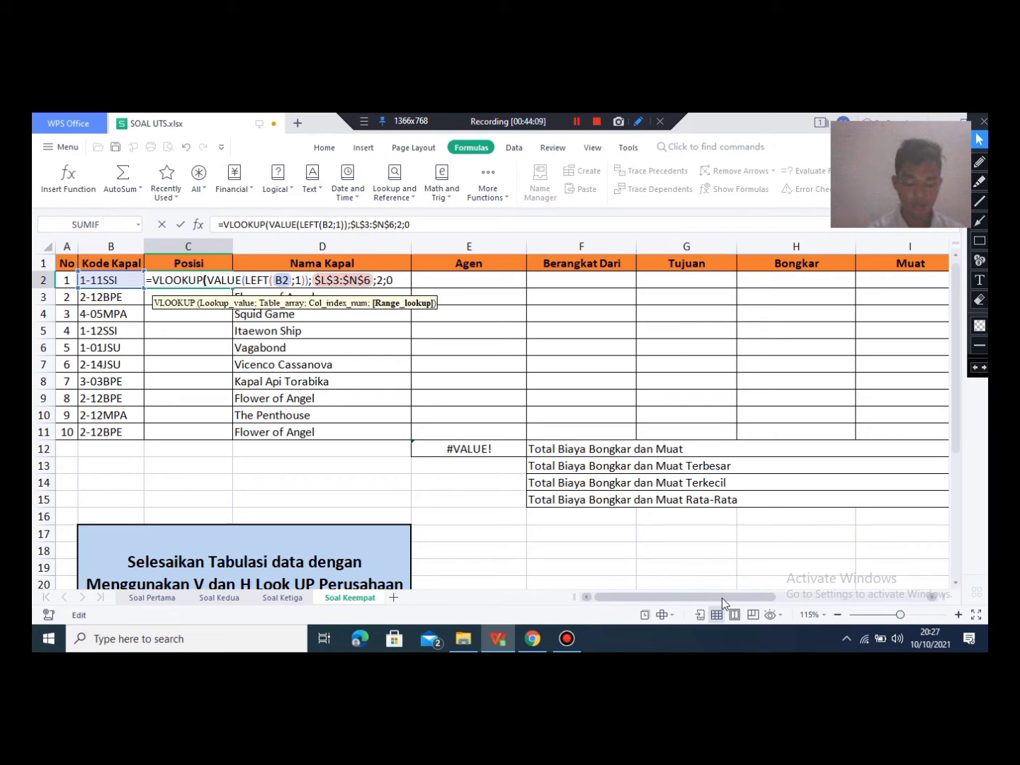
pyautogui.write(')')
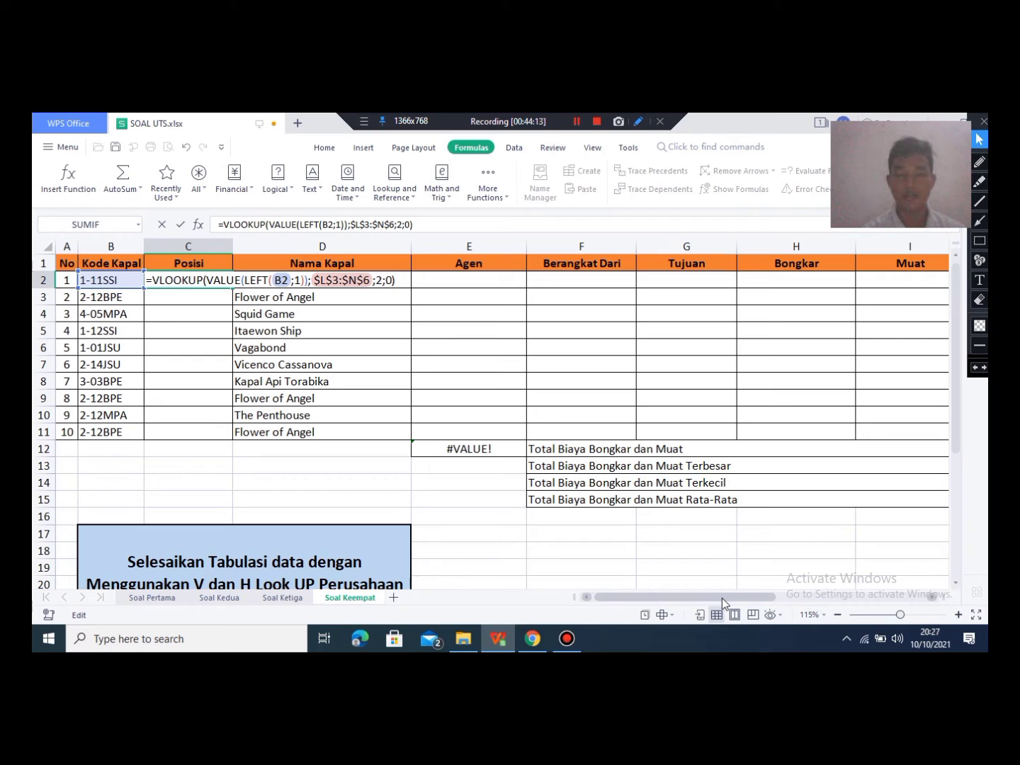
pyautogui.press('Return')
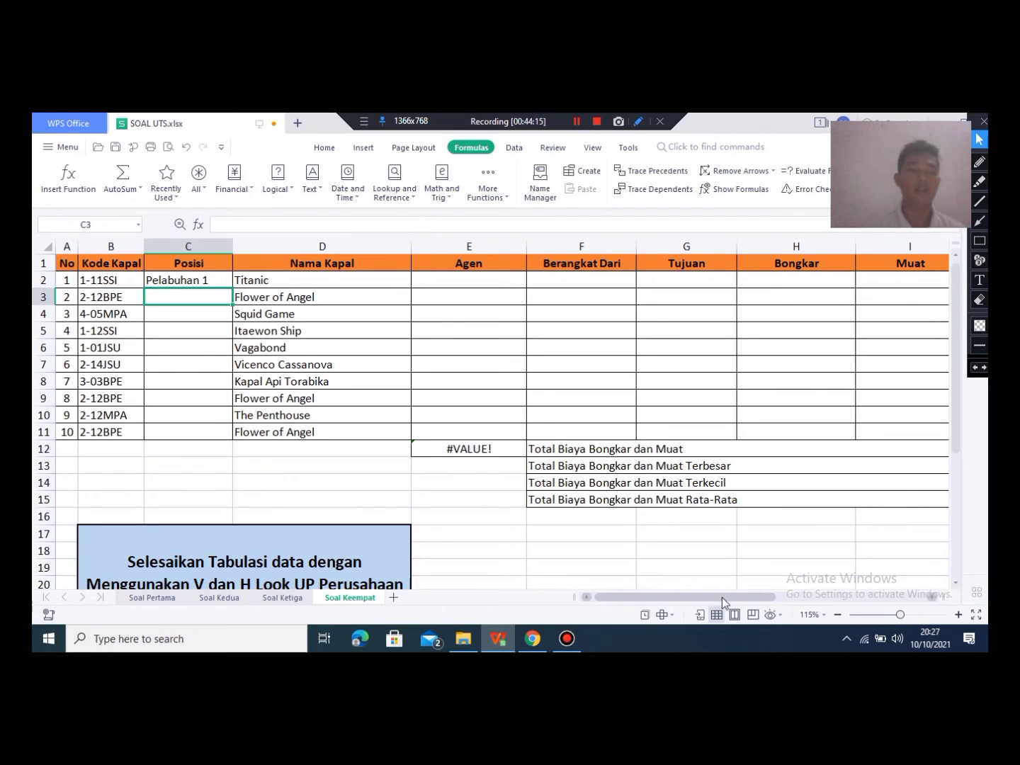
# Step: Copy the Posisi formula from C2 down through C11
pyautogui.click(169, 279)
pyautogui.click(200, 312)
pyautogui.click(205, 280)
pyautogui.click(198, 298)
pyautogui.click(185, 280)
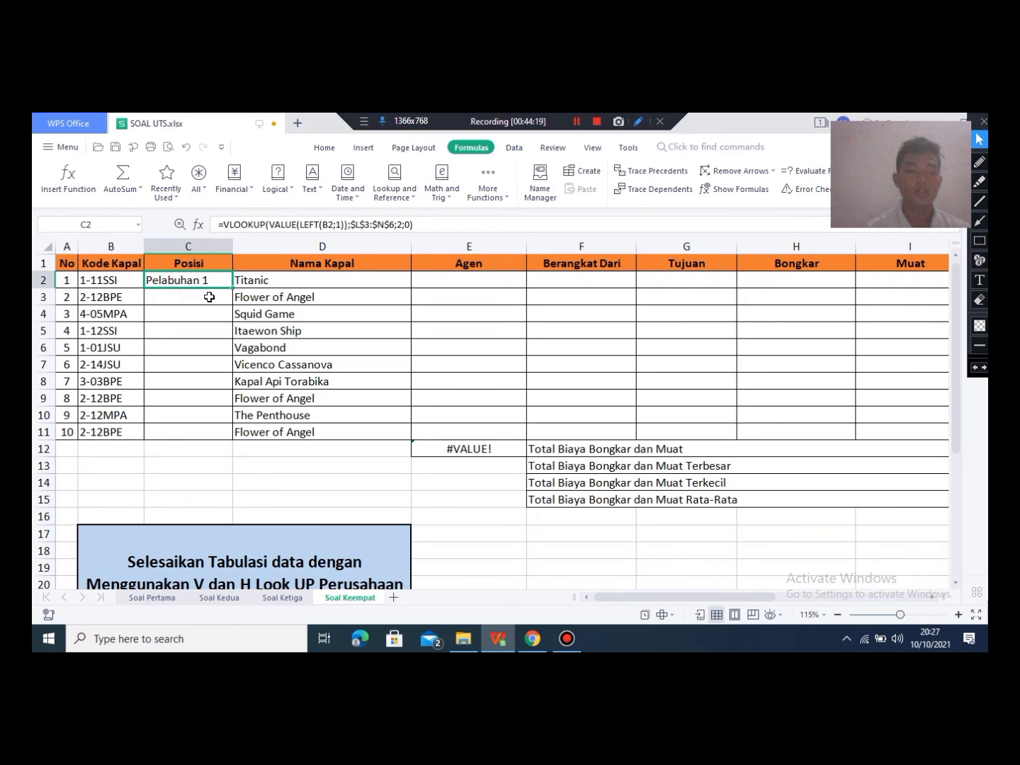
pyautogui.click(134, 281)
pyautogui.click(181, 283)
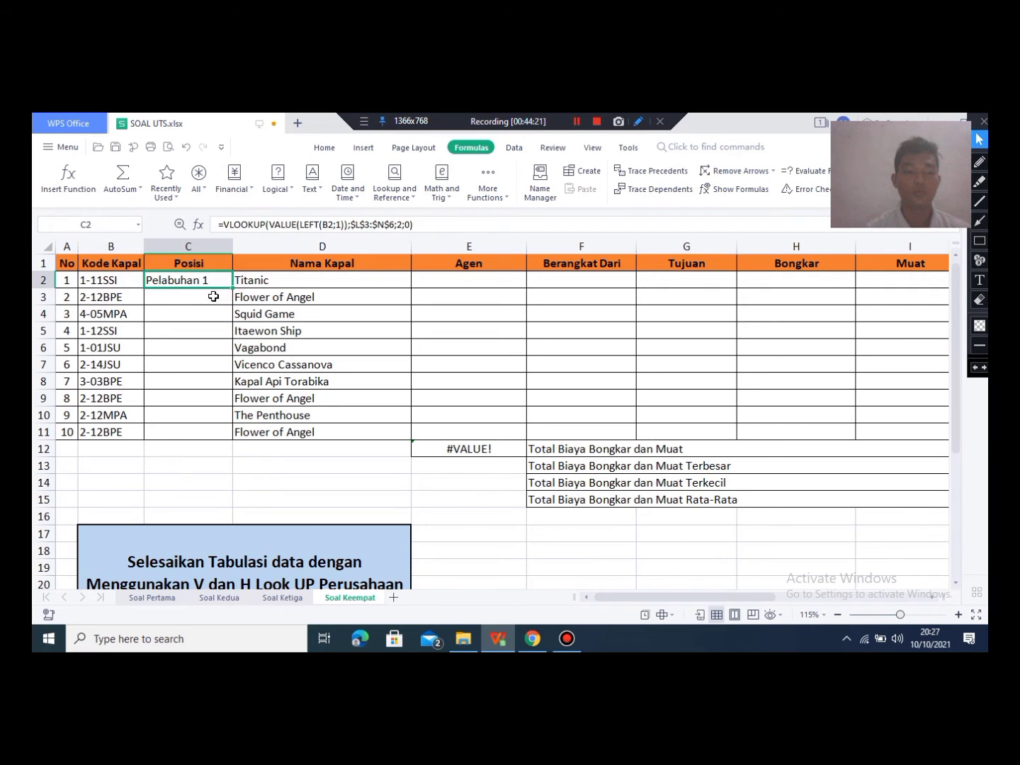
pyautogui.moveTo(232, 288); pyautogui.dragTo(216, 435)
# Step: Check the copied lookup formulas and results in several cells of the Posisi column
pyautogui.click(211, 365)
pyautogui.click(202, 315)
pyautogui.click(204, 381)
pyautogui.click(200, 415)
pyautogui.click(189, 350)
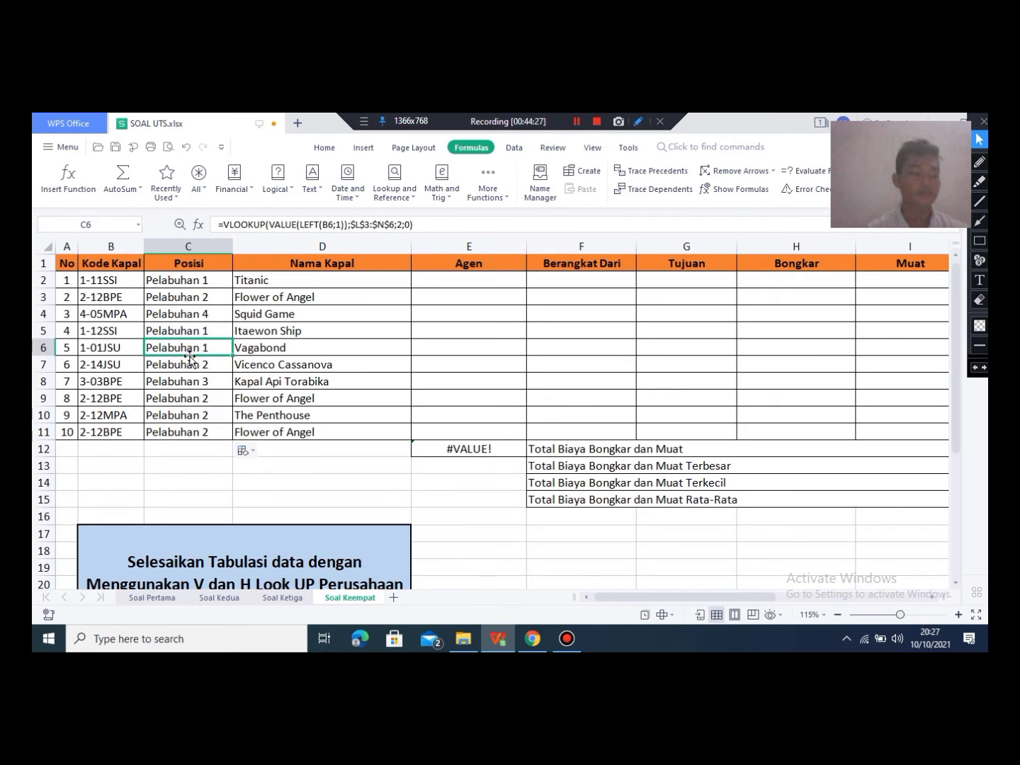
pyautogui.click(192, 347)
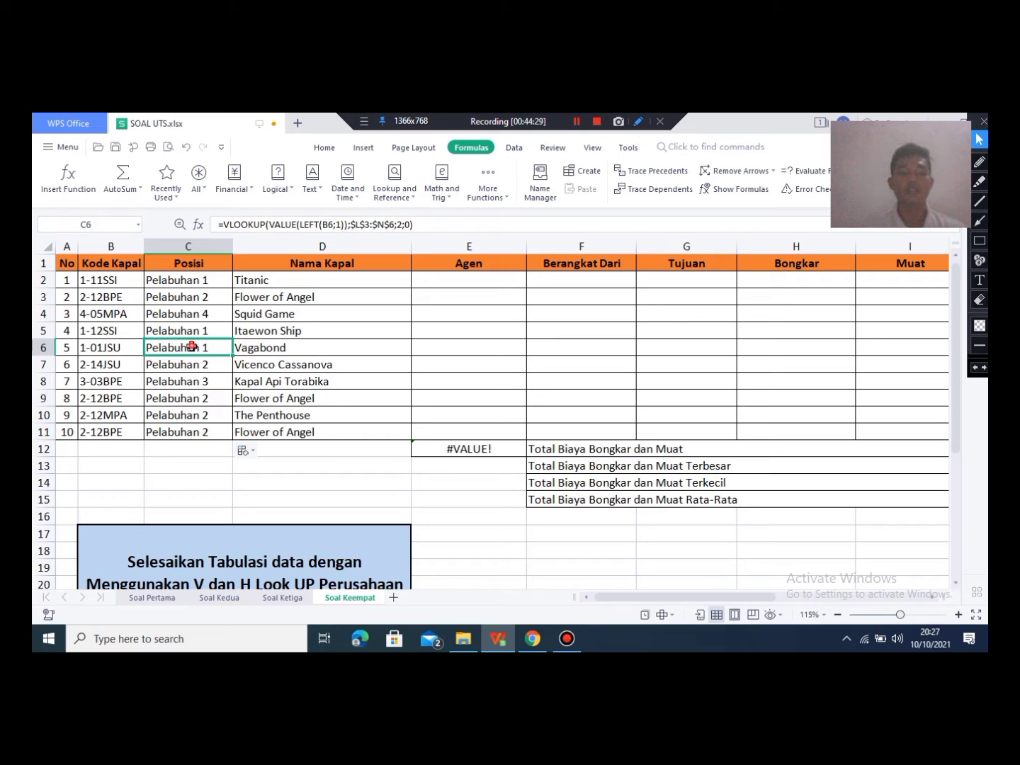
pyautogui.click(203, 280)
pyautogui.click(206, 298)
pyautogui.click(205, 362)
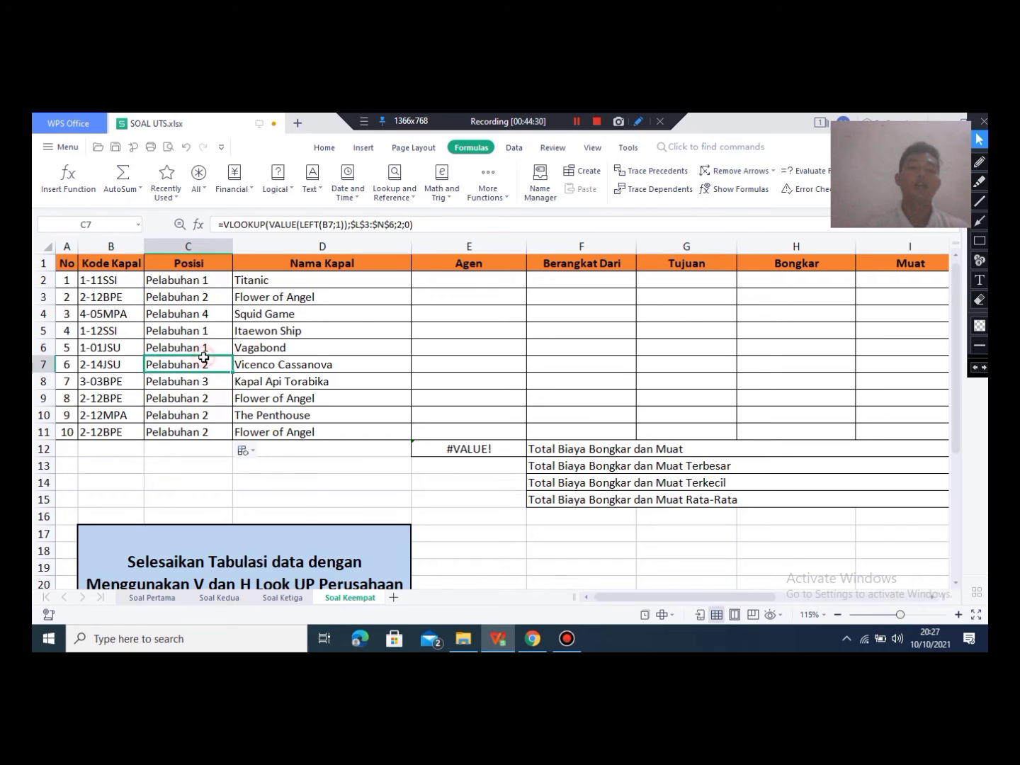
# Step: Examine the codes in Tabel 2 and the Agen entries in Tabel 1 as possible sources for the empty Agen column
pyautogui.click(481, 281)
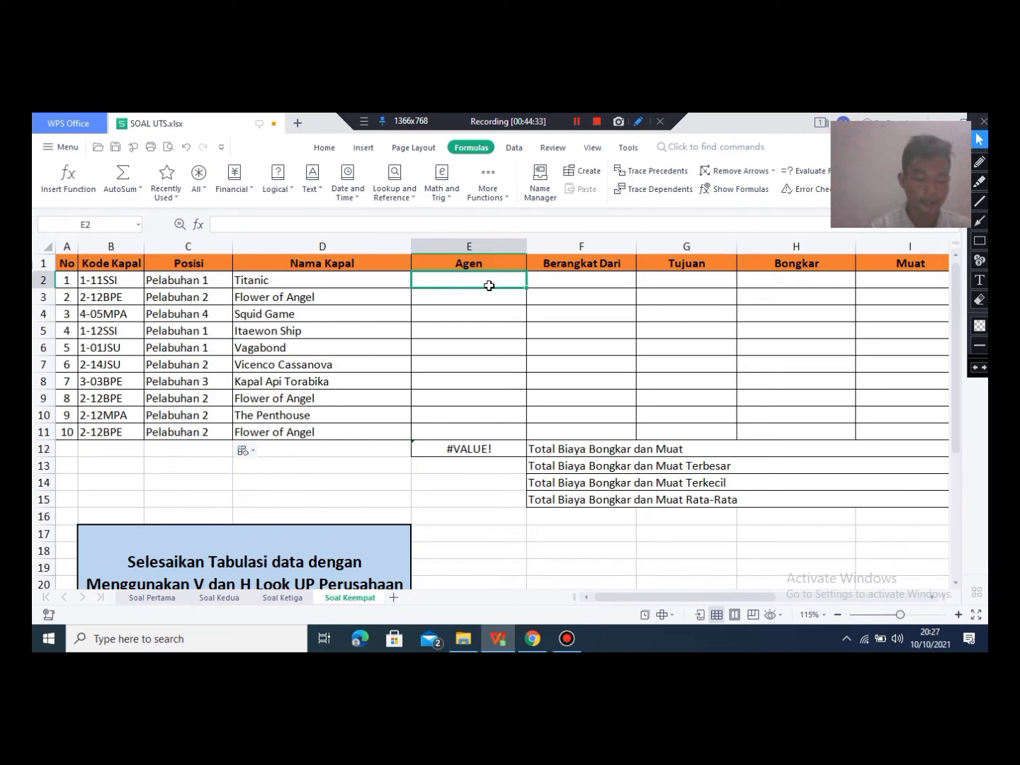
pyautogui.click(489, 330)
pyautogui.moveTo(685, 599); pyautogui.dragTo(839, 590)
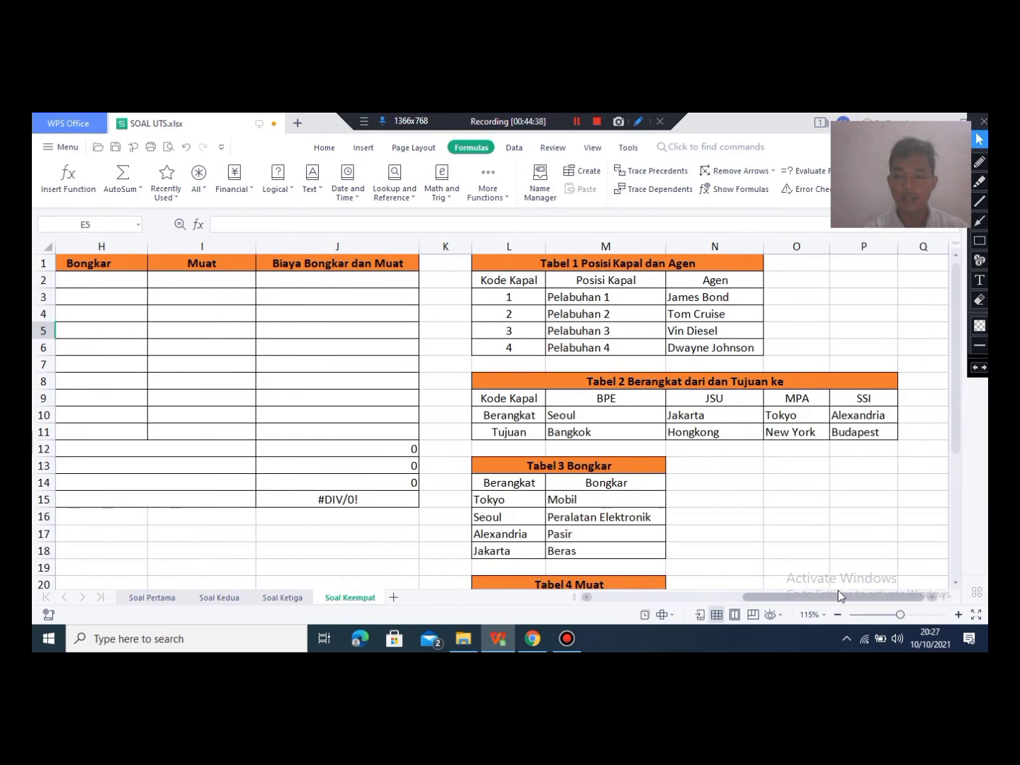
pyautogui.click(617, 404)
pyautogui.click(609, 434)
pyautogui.click(511, 406)
pyautogui.click(560, 401)
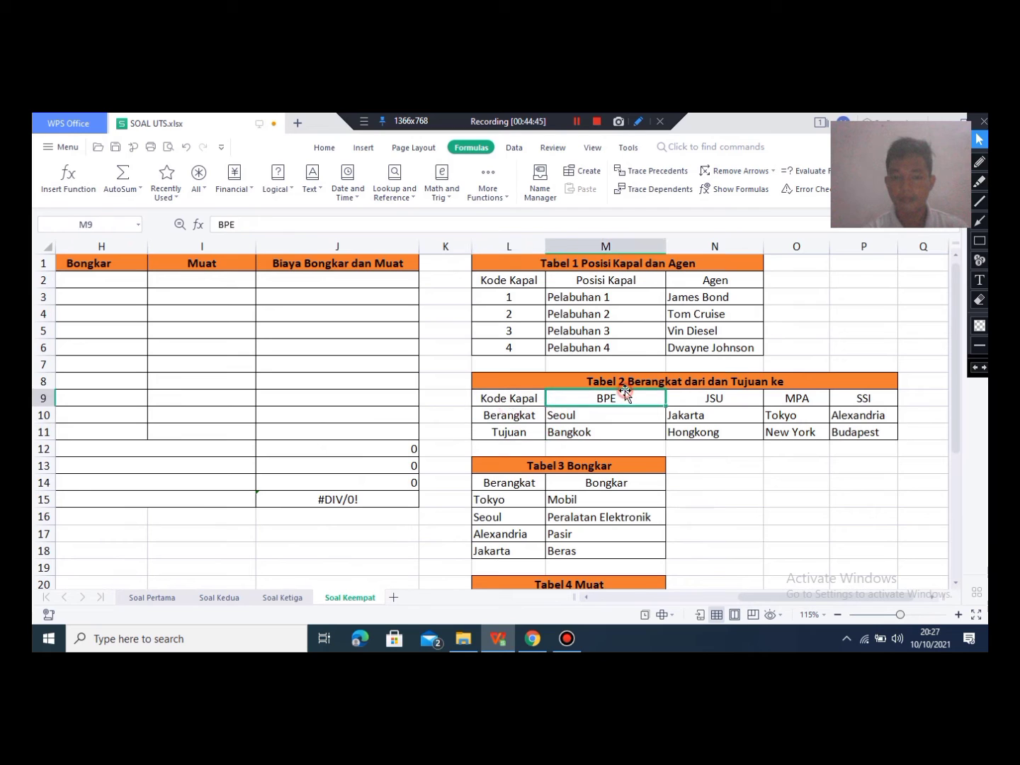
pyautogui.click(670, 280)
pyautogui.click(709, 298)
pyautogui.click(705, 333)
pyautogui.click(698, 316)
pyautogui.click(696, 328)
pyautogui.click(704, 299)
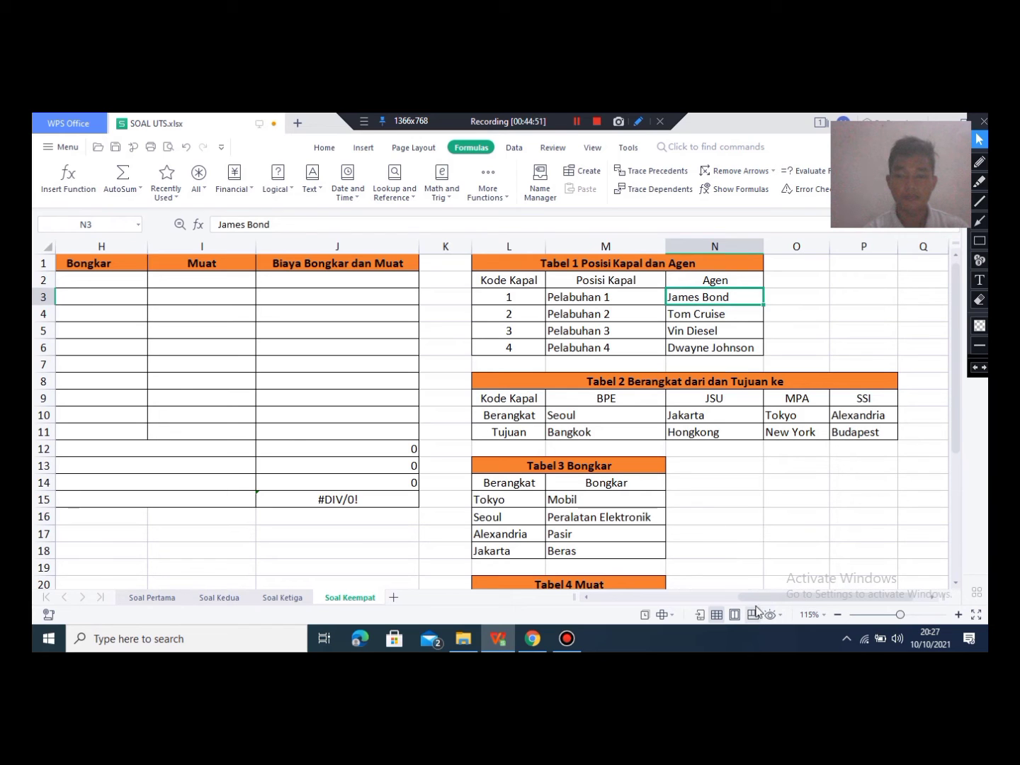
# Step: Copy the lookup formula text from C2 and paste it into E2, the first cell of the Agen column
pyautogui.moveTo(750, 598); pyautogui.dragTo(455, 597)
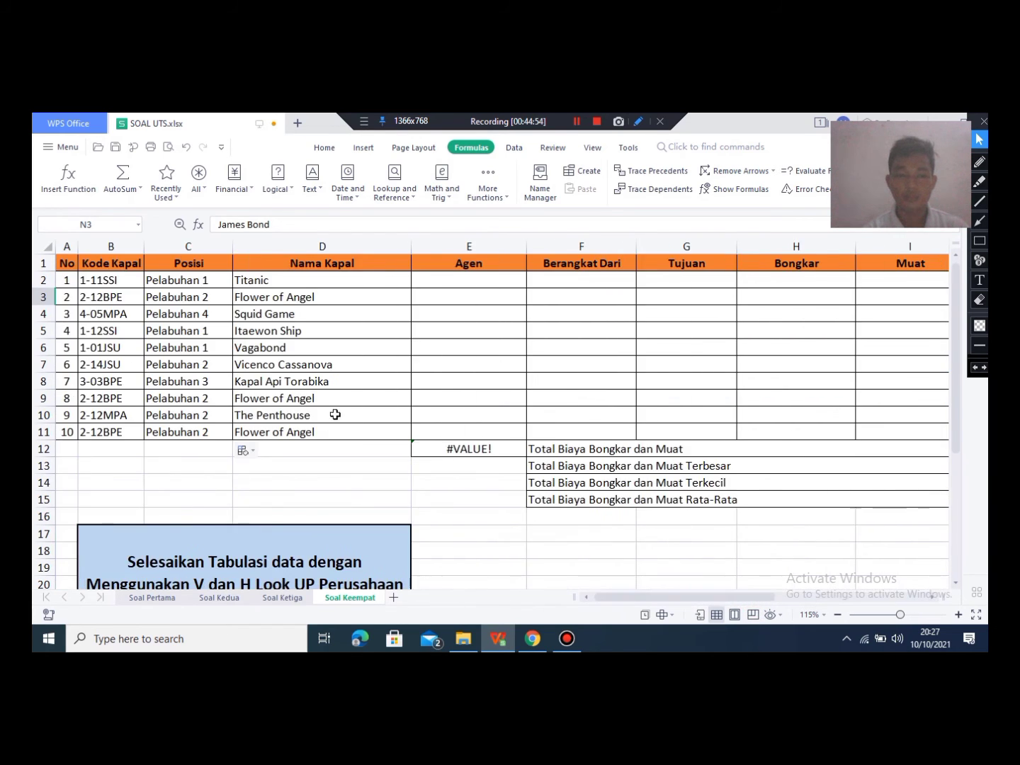
pyautogui.doubleClick(423, 282)
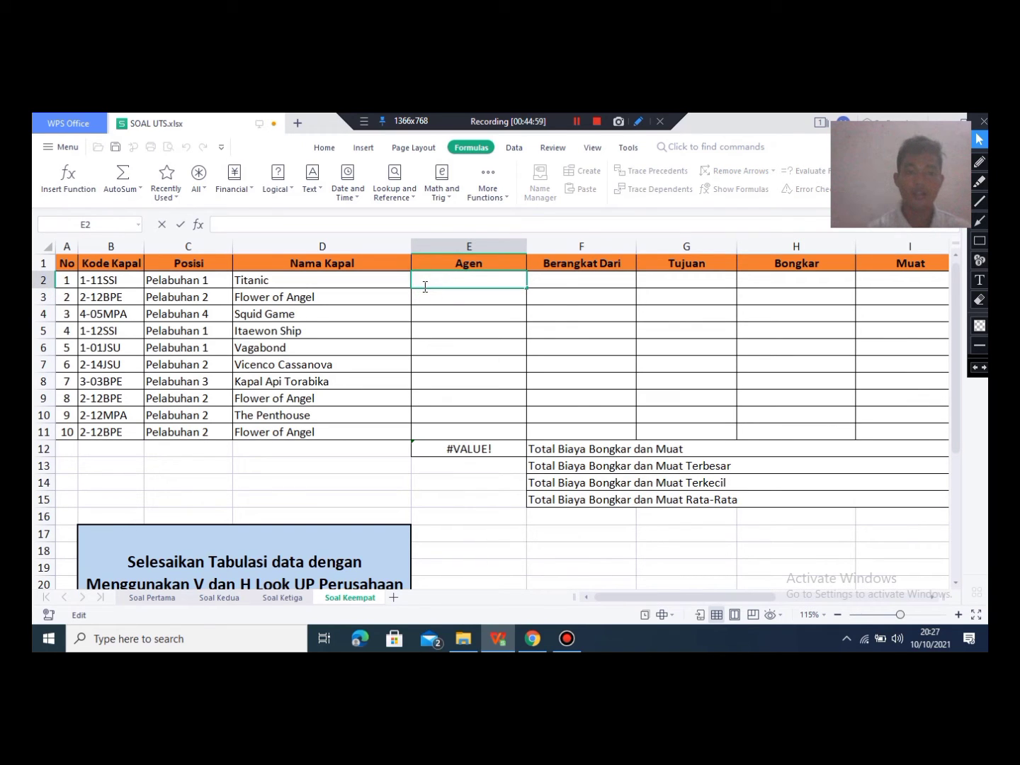
pyautogui.click(197, 282)
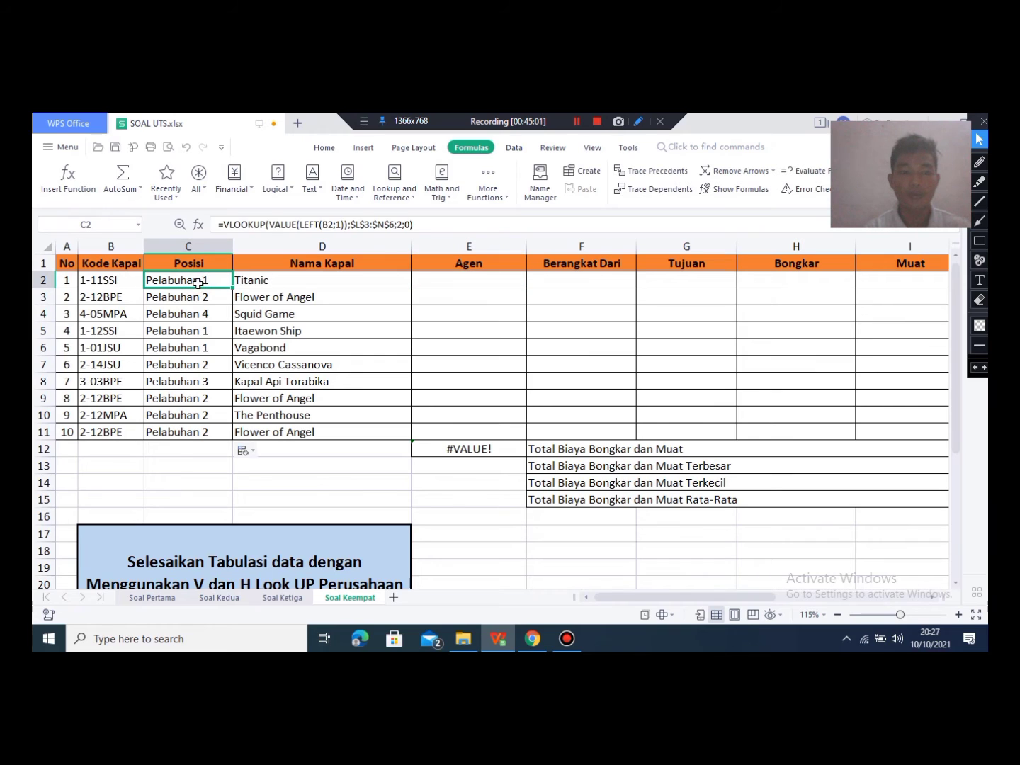
pyautogui.moveTo(416, 225); pyautogui.dragTo(215, 229)
pyautogui.hotkey('ctrl', 'c')
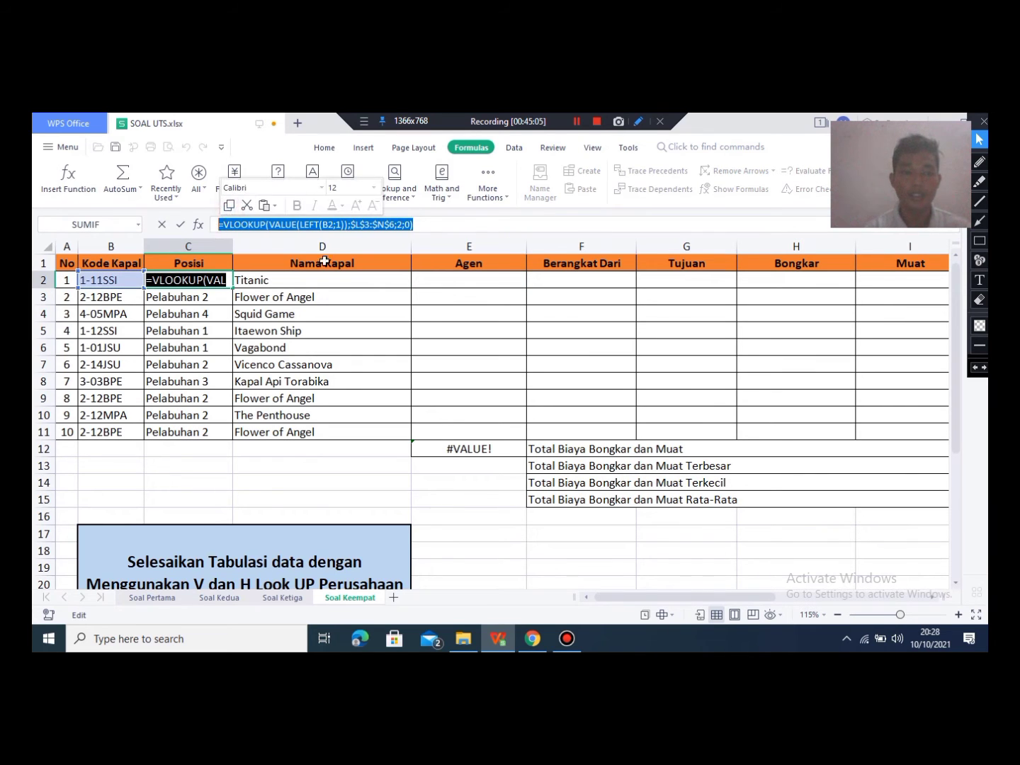
pyautogui.click(458, 279)
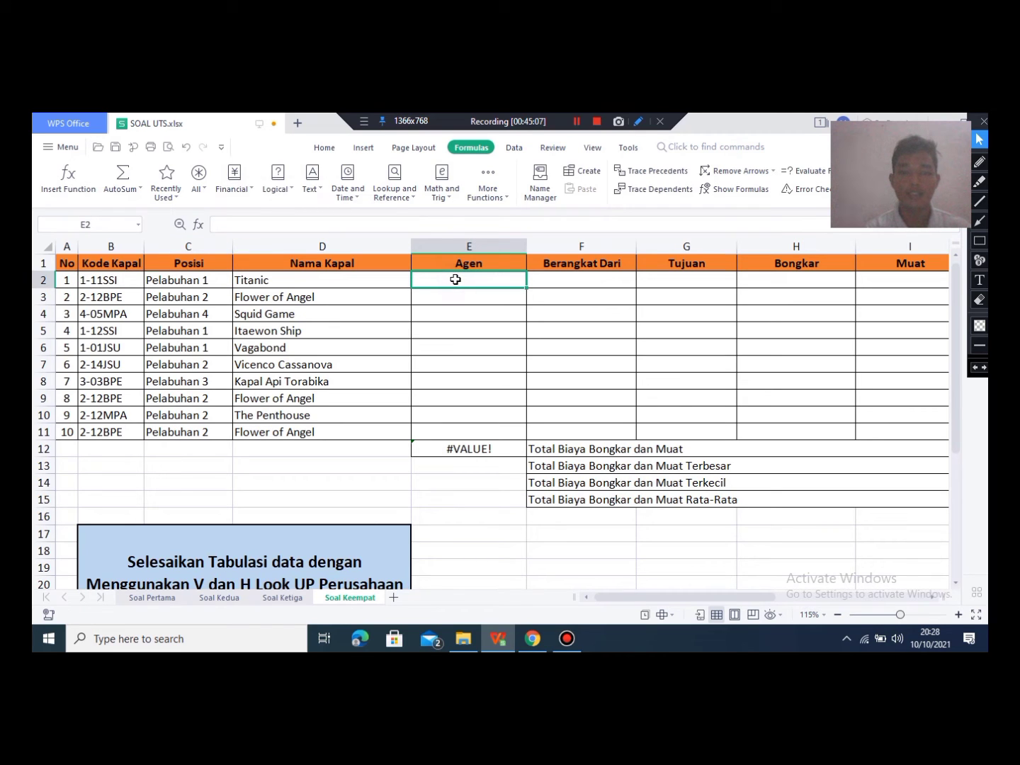
pyautogui.doubleClick(457, 283)
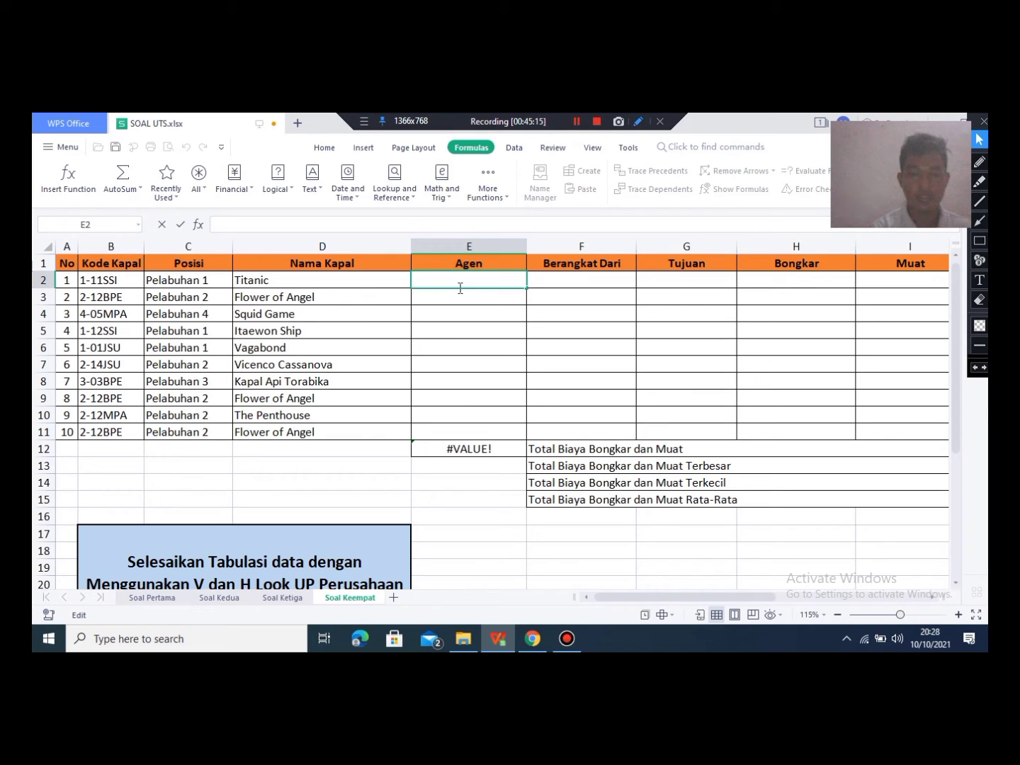
pyautogui.hotkey('ctrl', 'v')
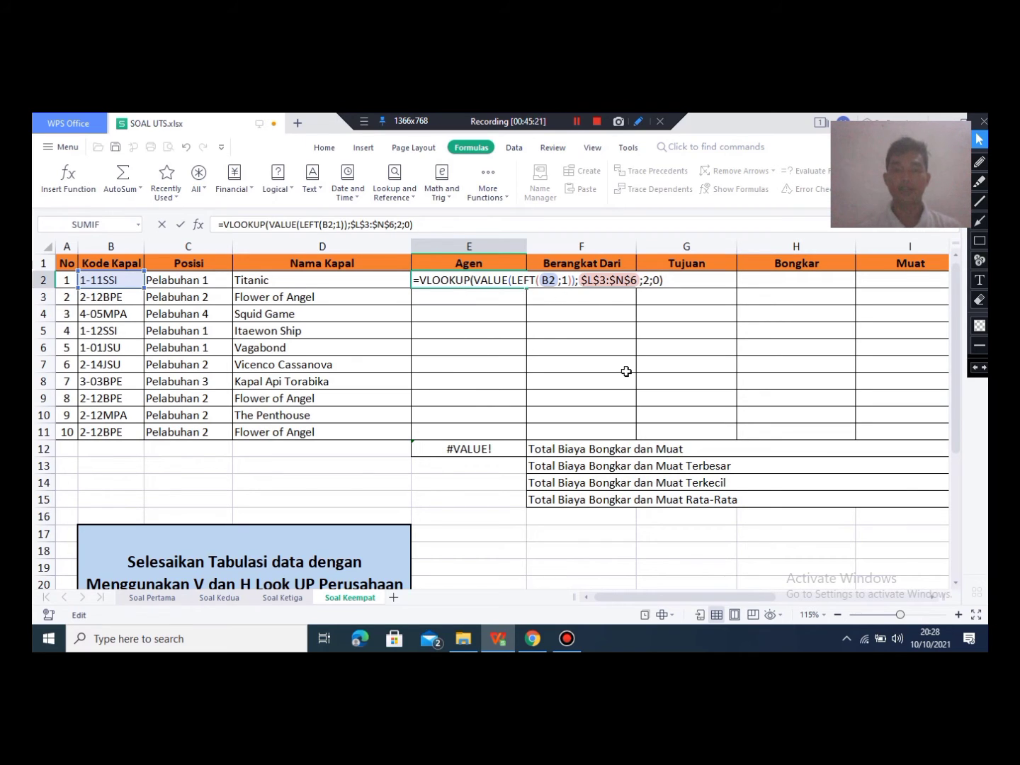
pyautogui.click(651, 280)
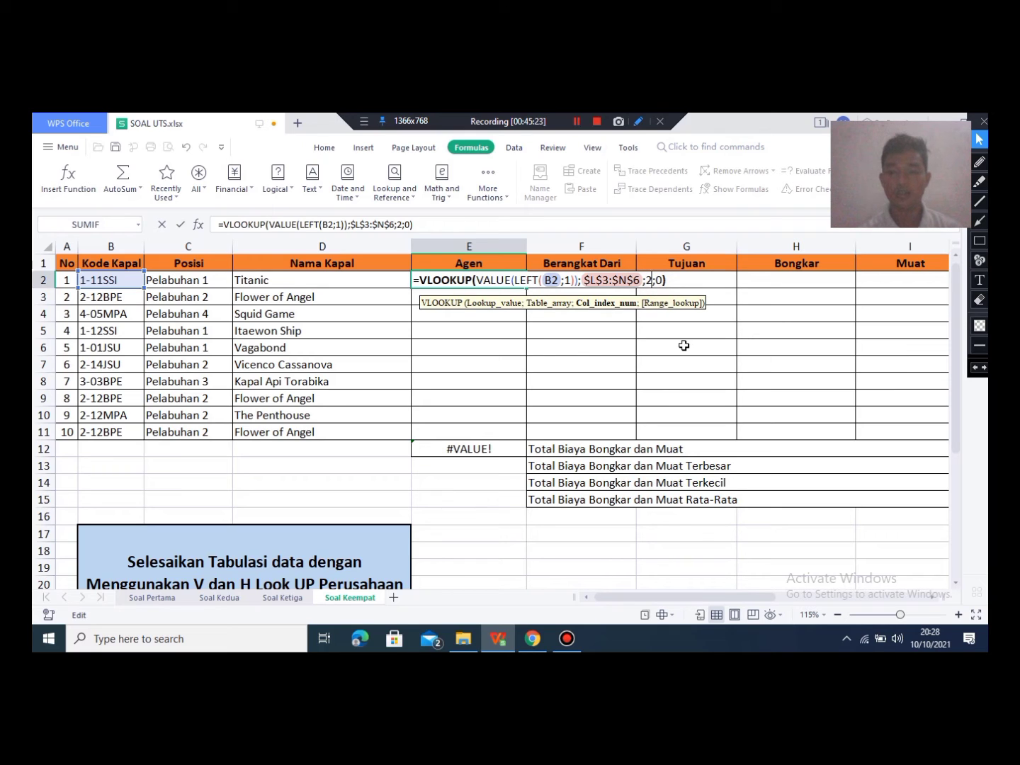
pyautogui.press('Left')
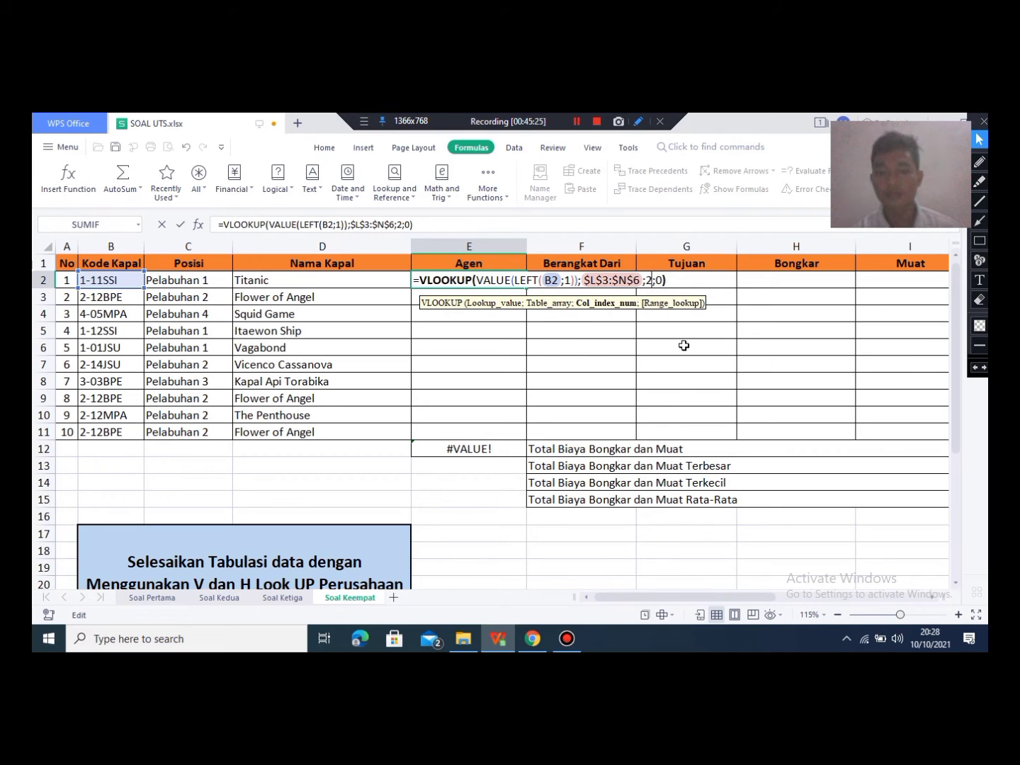
pyautogui.click(980, 161)
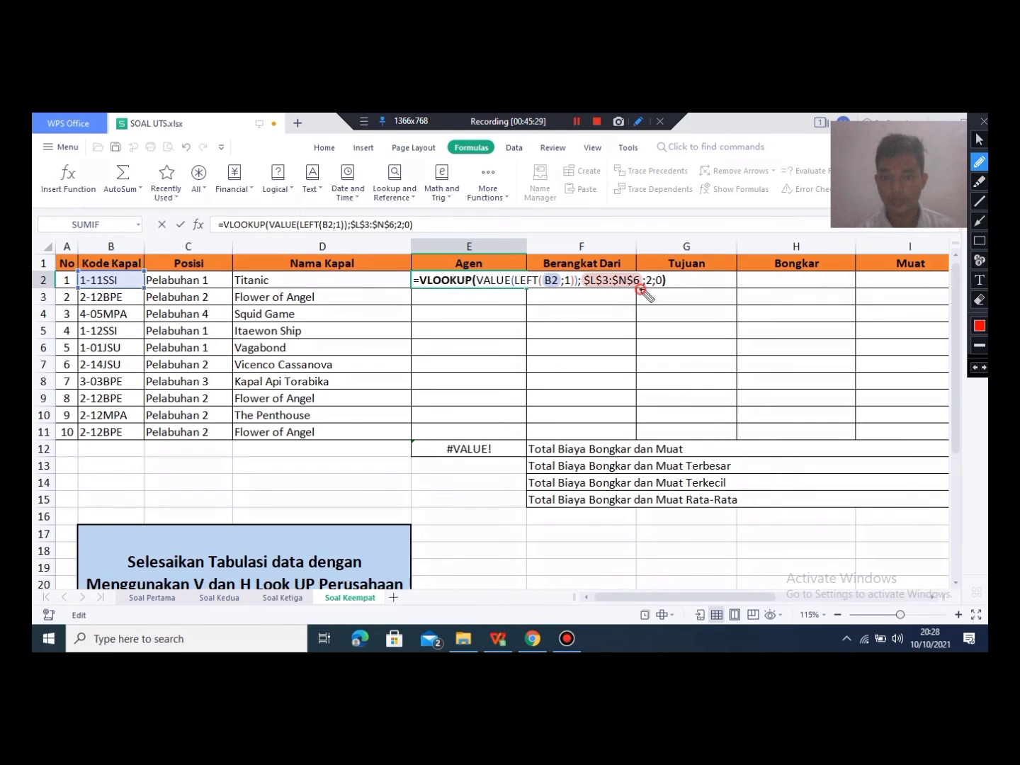
pyautogui.moveTo(652, 258)
pyautogui.mouseDown()
pyautogui.moveTo(655, 282)
pyautogui.moveTo(634, 263)
pyautogui.mouseUp()
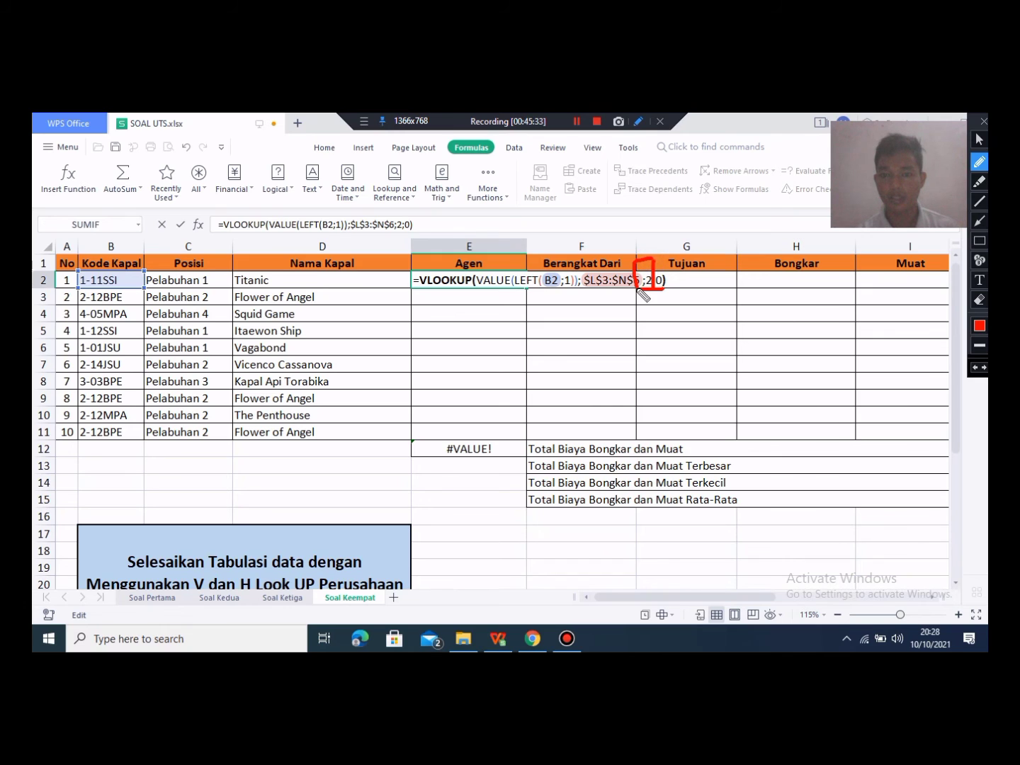
pyautogui.click(980, 300)
pyautogui.click(648, 272)
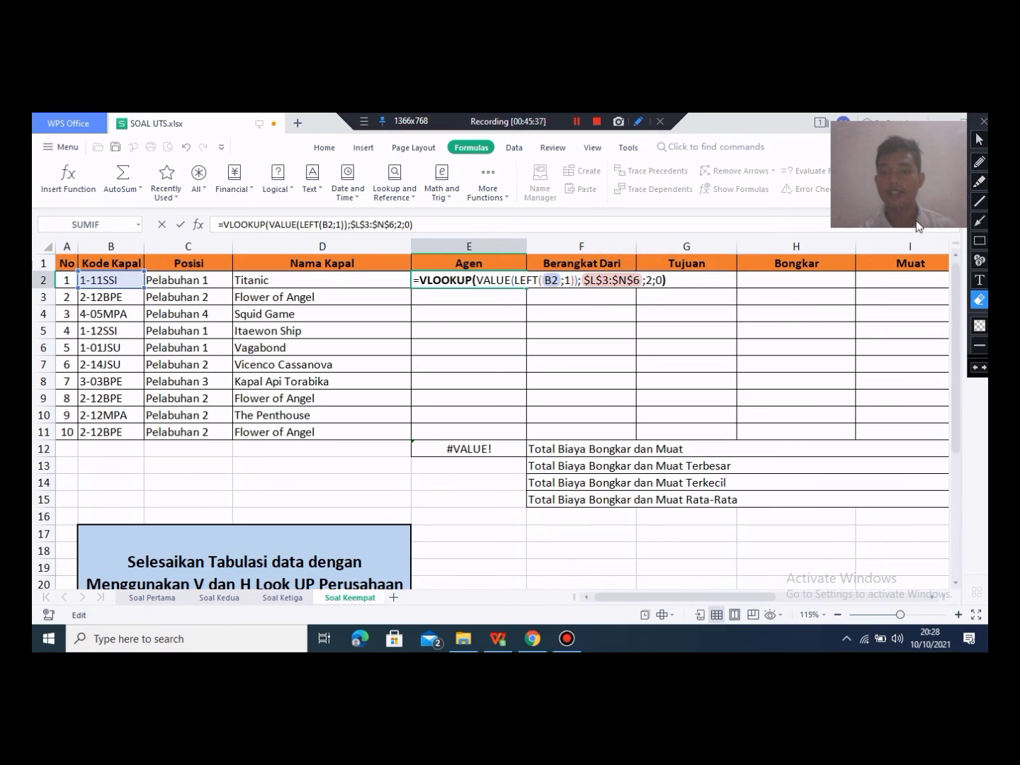
pyautogui.click(980, 139)
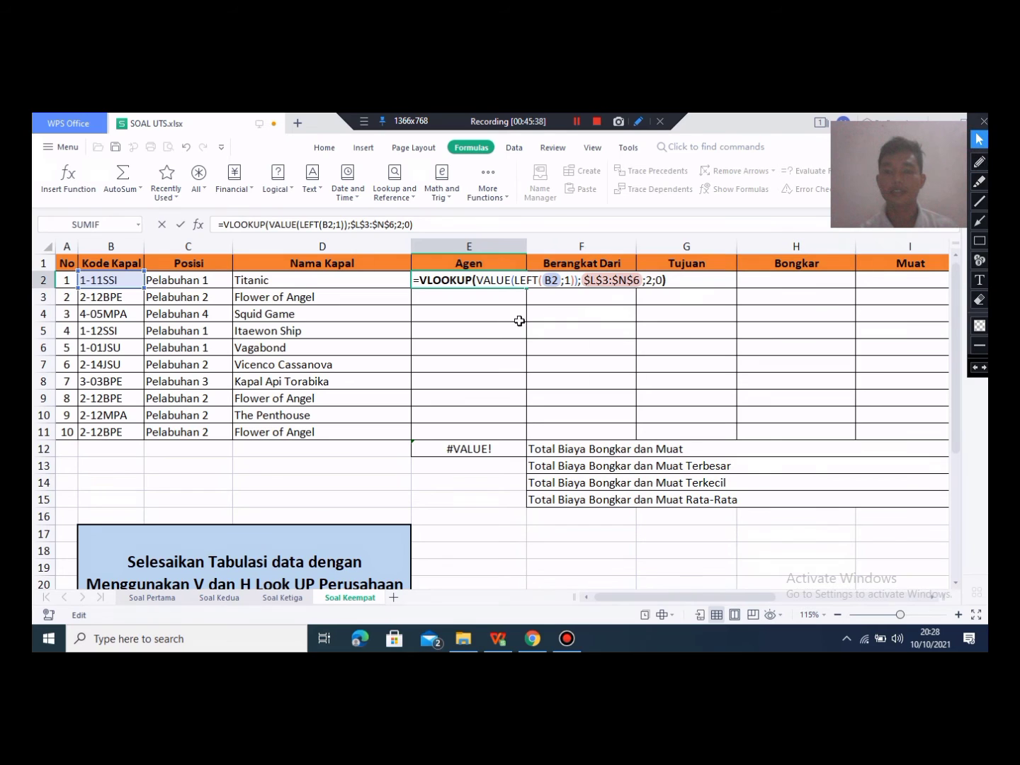
# Step: Change the column index in the E2 VLOOKUP formula to 3, check it against Tabel 1, and confirm the formula
pyautogui.click(642, 283)
pyautogui.click(656, 282)
pyautogui.click(650, 282)
pyautogui.press('BackSpace')
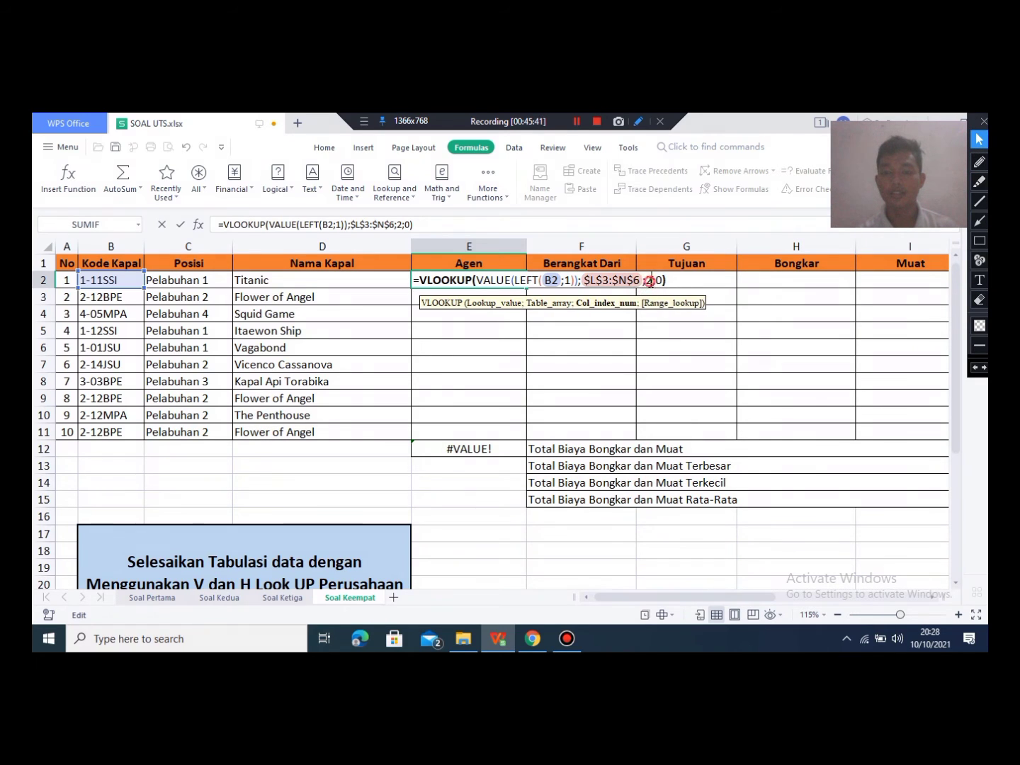
pyautogui.write('3')
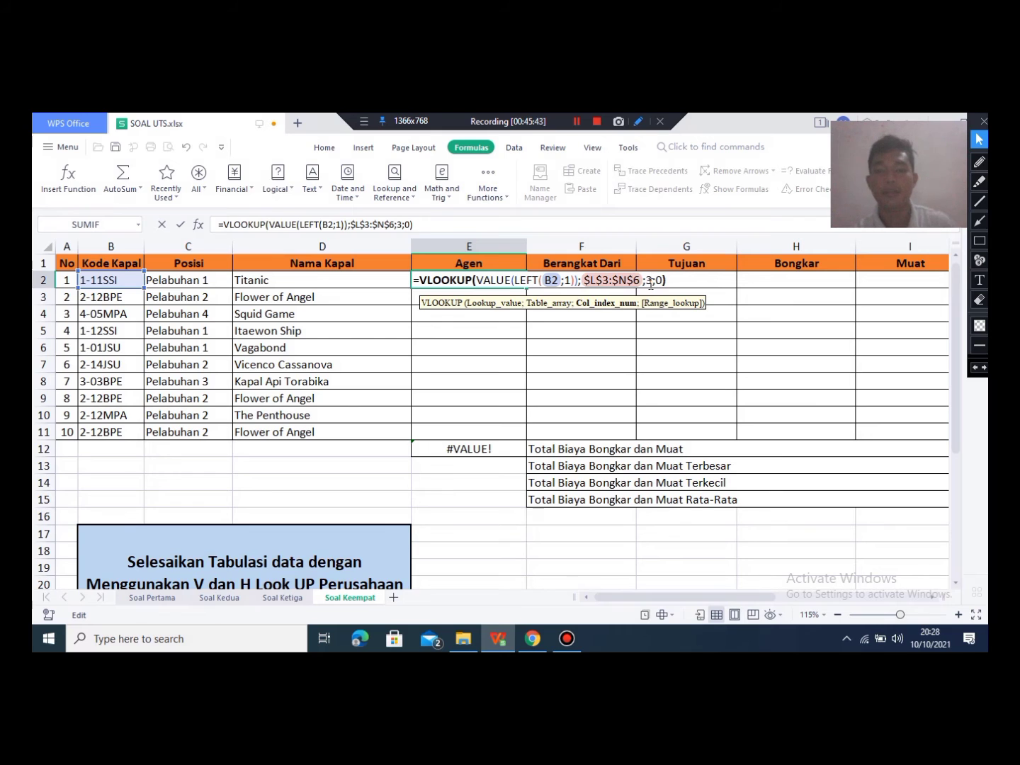
pyautogui.click(692, 597)
pyautogui.moveTo(721, 597); pyautogui.dragTo(837, 600)
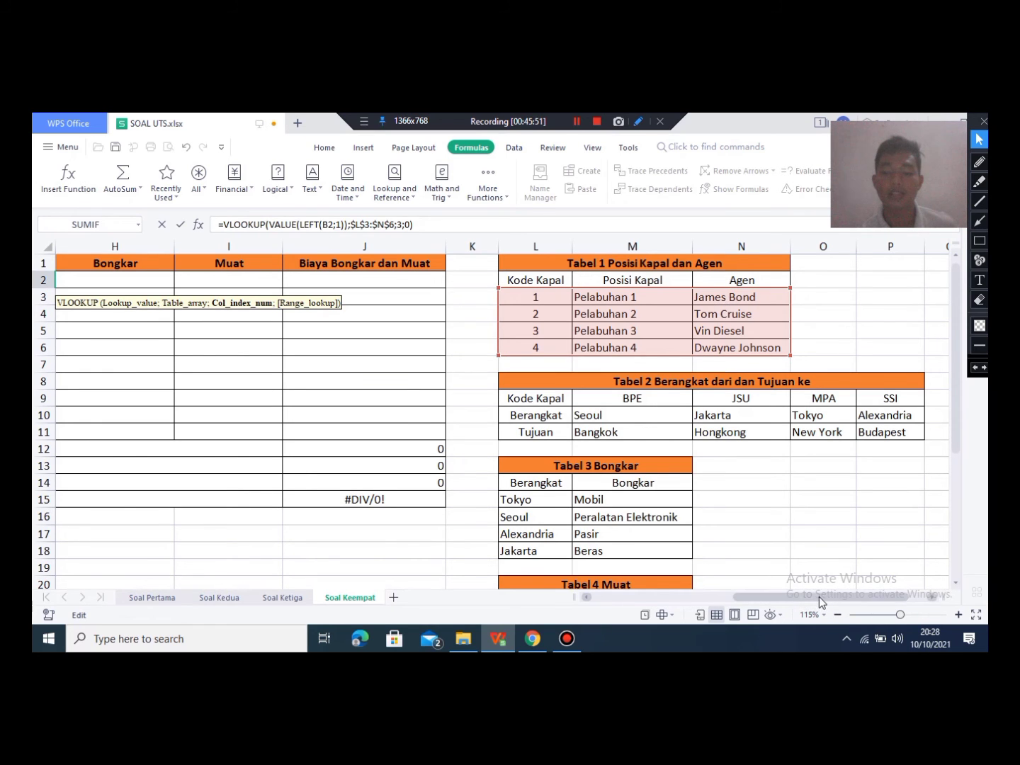
pyautogui.moveTo(820, 596); pyautogui.dragTo(701, 598)
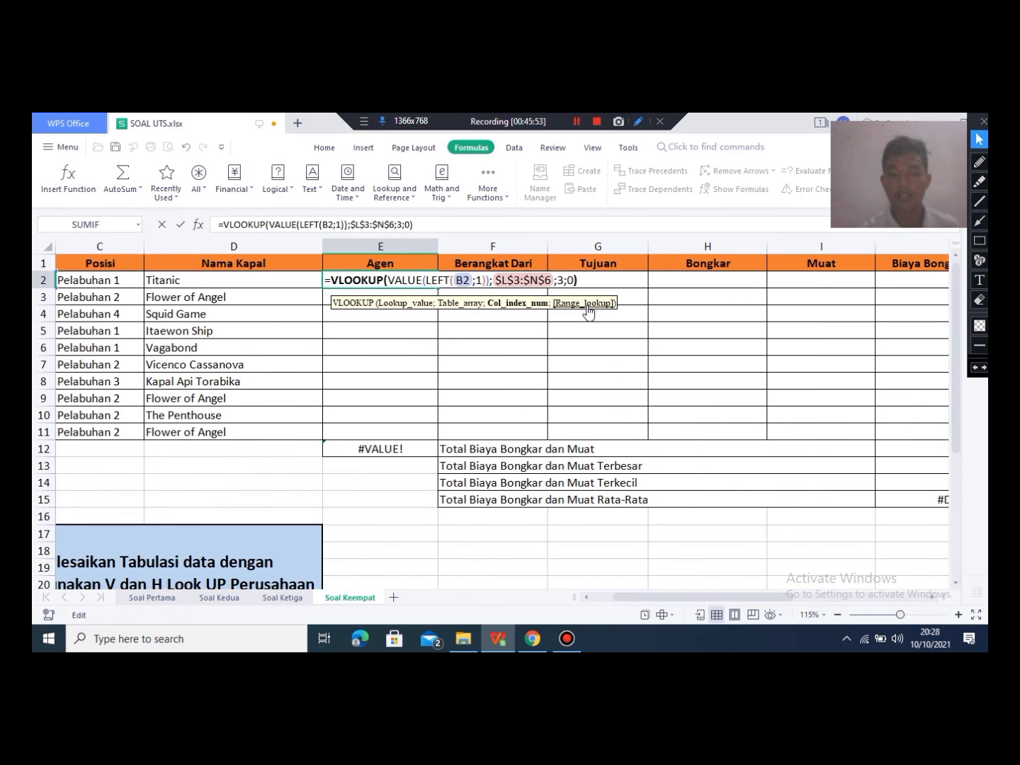
pyautogui.press('Return')
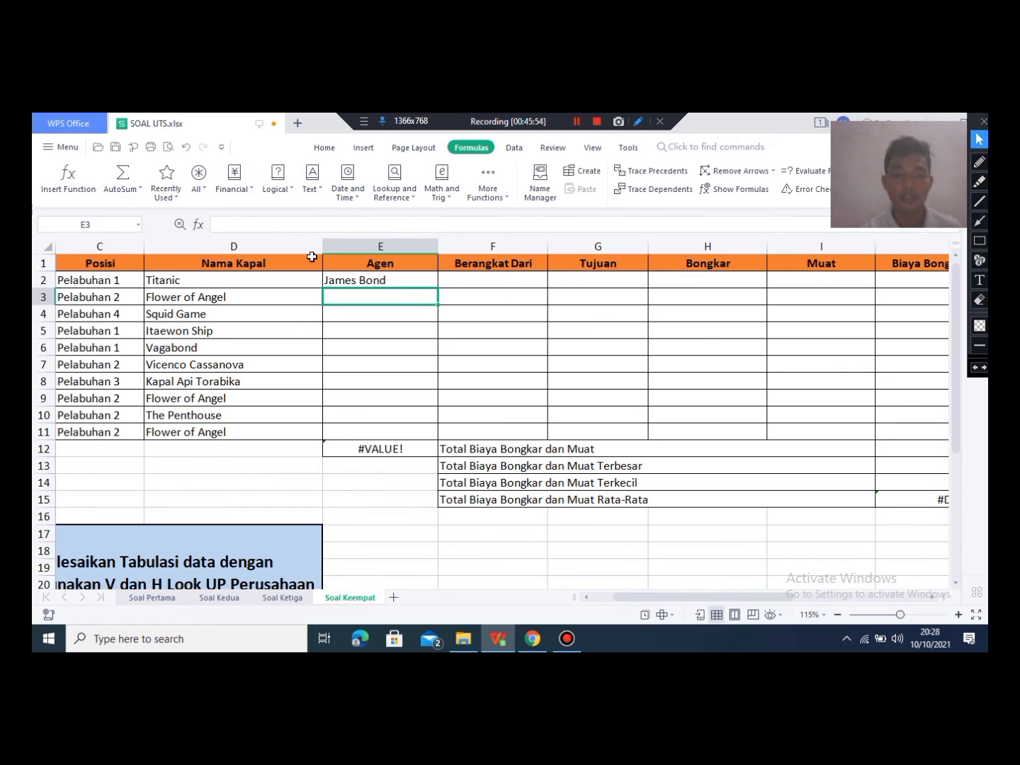
# Step: Copy the Agen formula from E2 down through E11
pyautogui.click(385, 280)
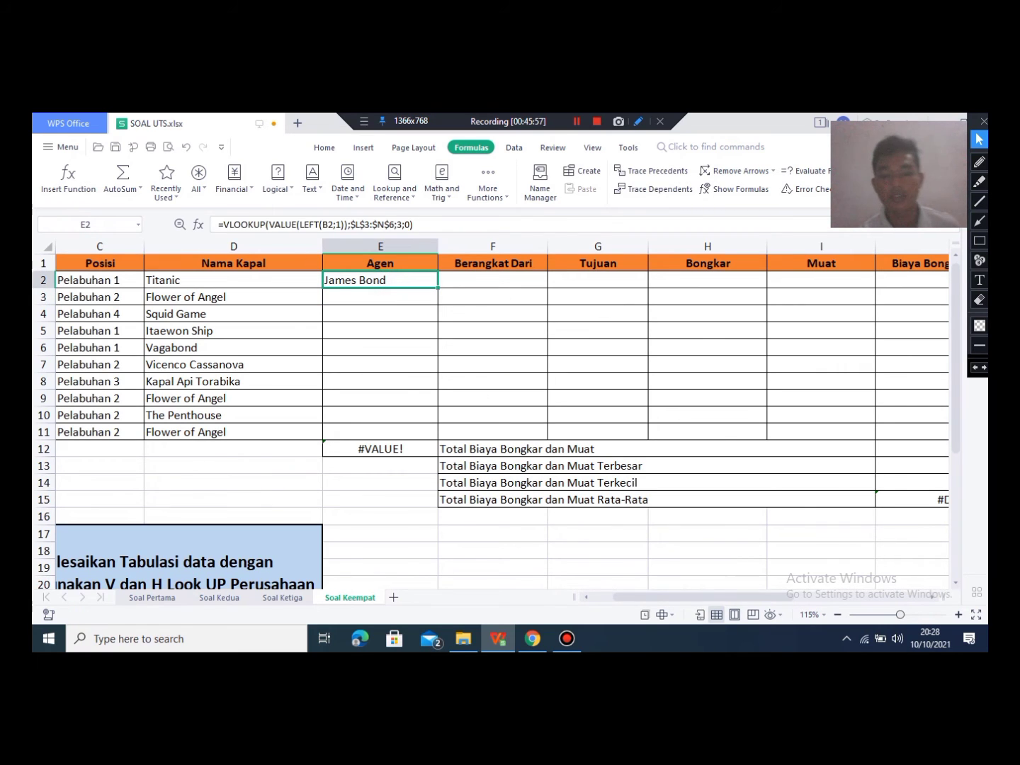
pyautogui.moveTo(437, 285); pyautogui.dragTo(433, 438)
pyautogui.click(529, 348)
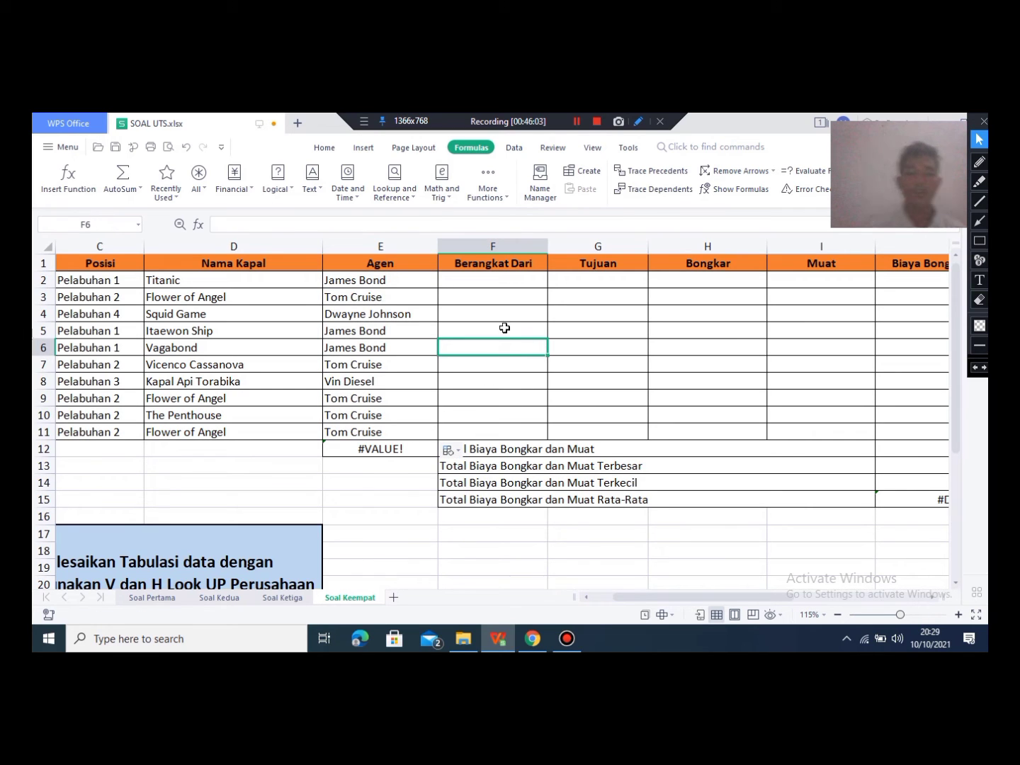
# Step: Examine the Kode Kapal header and the Berangkat row of Tabel 2 as the source for the Berangkat Dari column
pyautogui.click(506, 284)
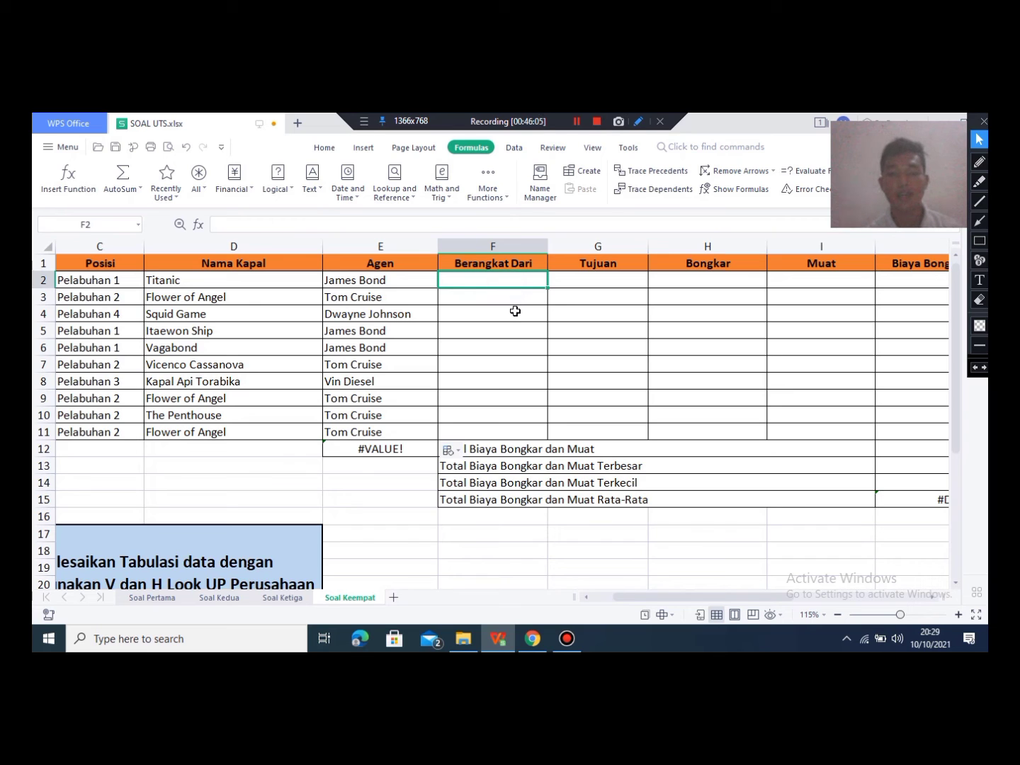
pyautogui.moveTo(774, 599); pyautogui.dragTo(918, 587)
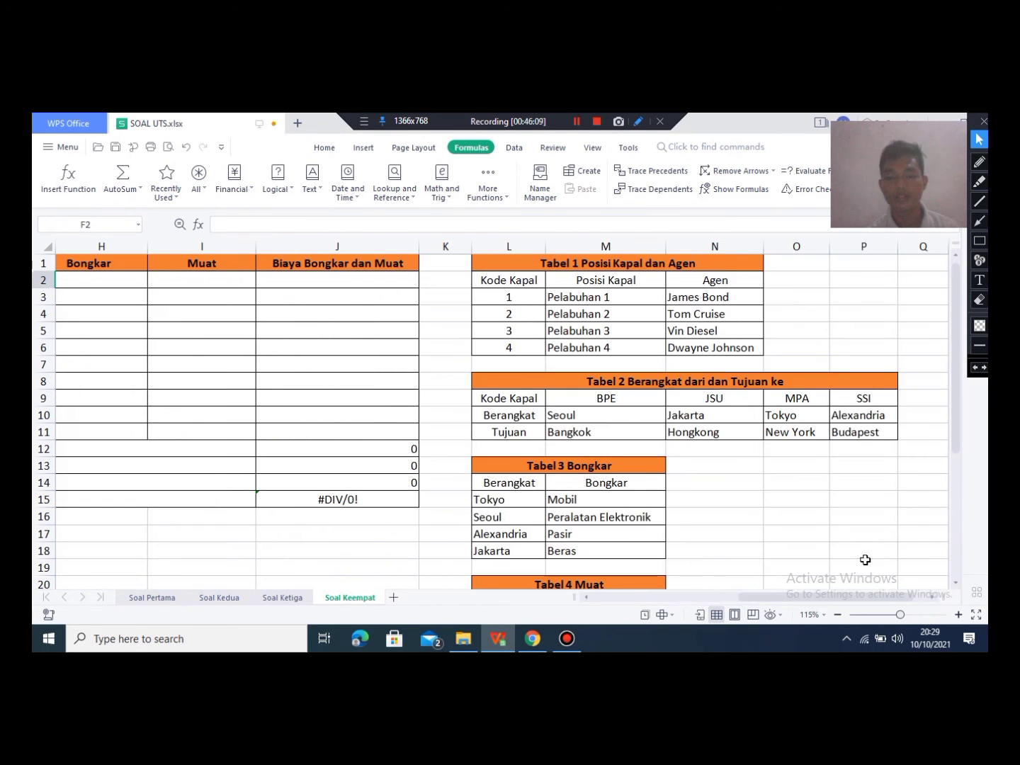
pyautogui.click(522, 416)
pyautogui.click(550, 418)
pyautogui.click(520, 415)
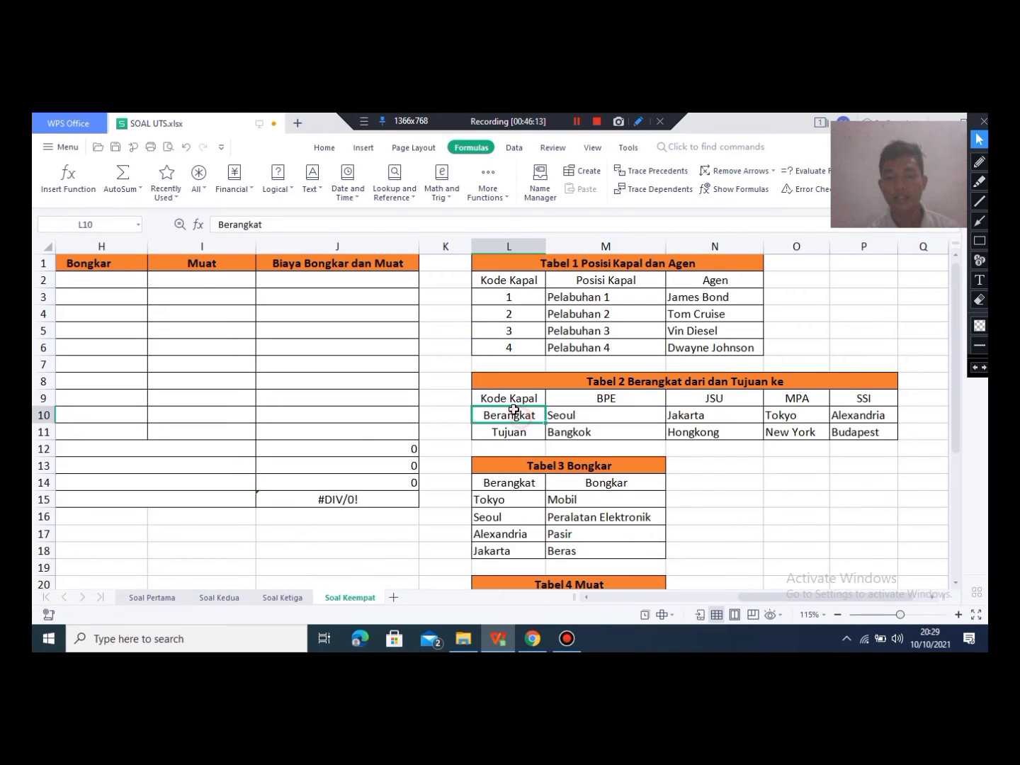
pyautogui.click(527, 383)
pyautogui.click(528, 397)
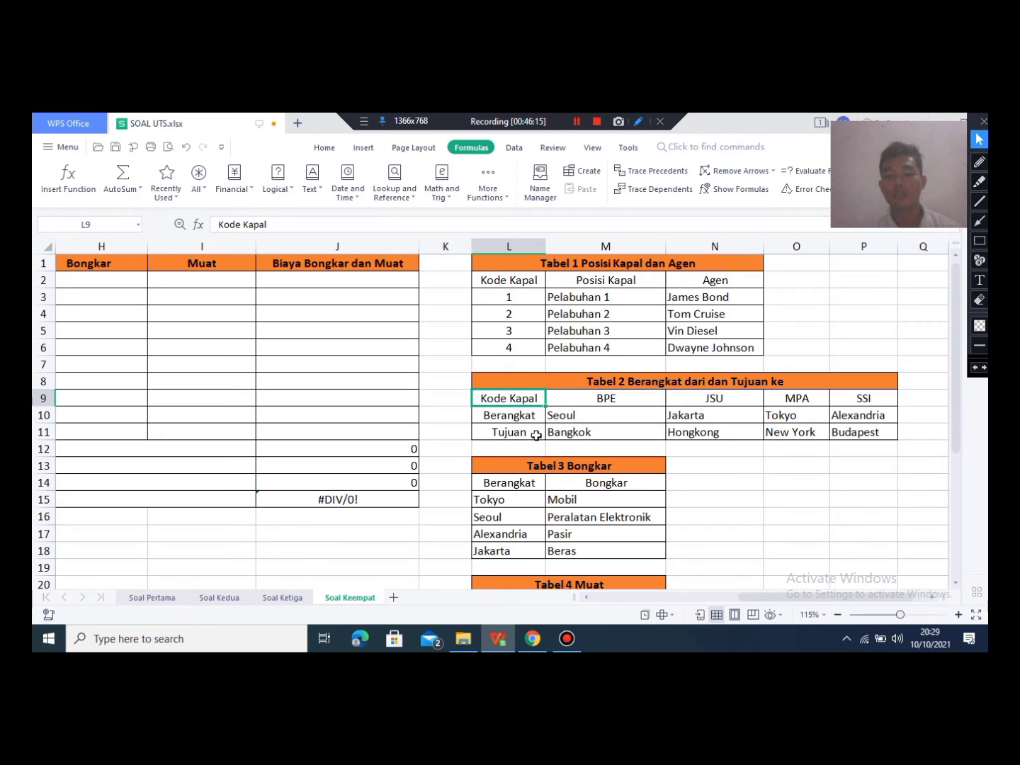
pyautogui.moveTo(763, 599); pyautogui.dragTo(650, 601)
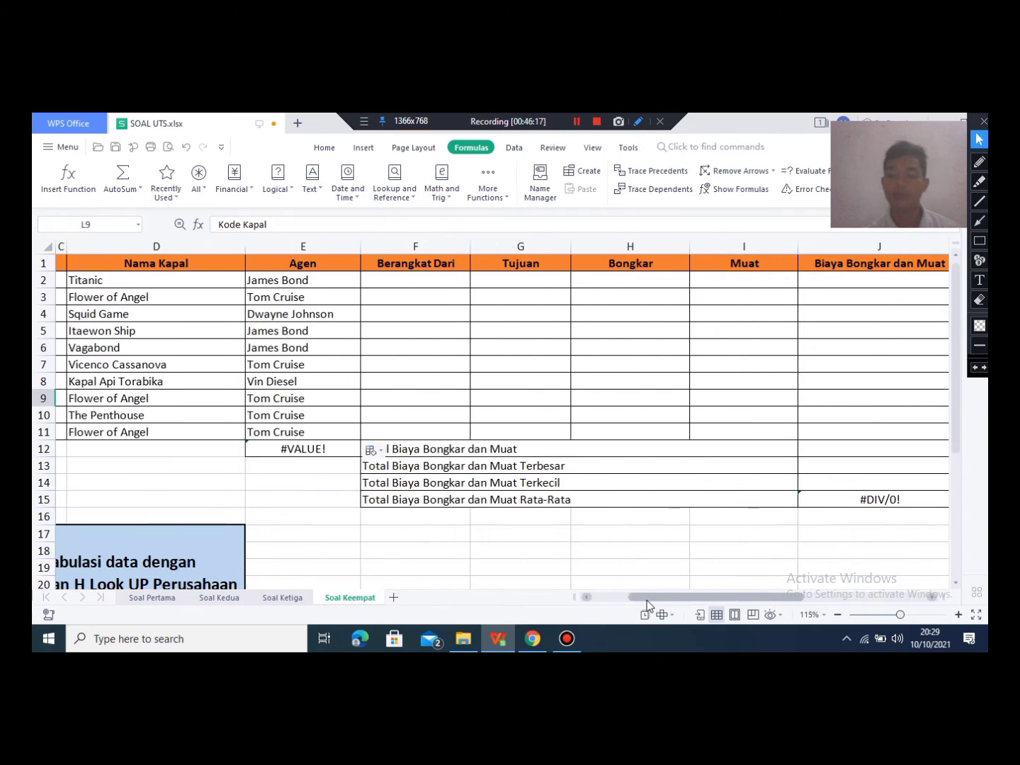
# Step: Start an HLOOKUP formula in F2, the first cell of the Berangkat Dari column
pyautogui.click(411, 278)
pyautogui.write('=')
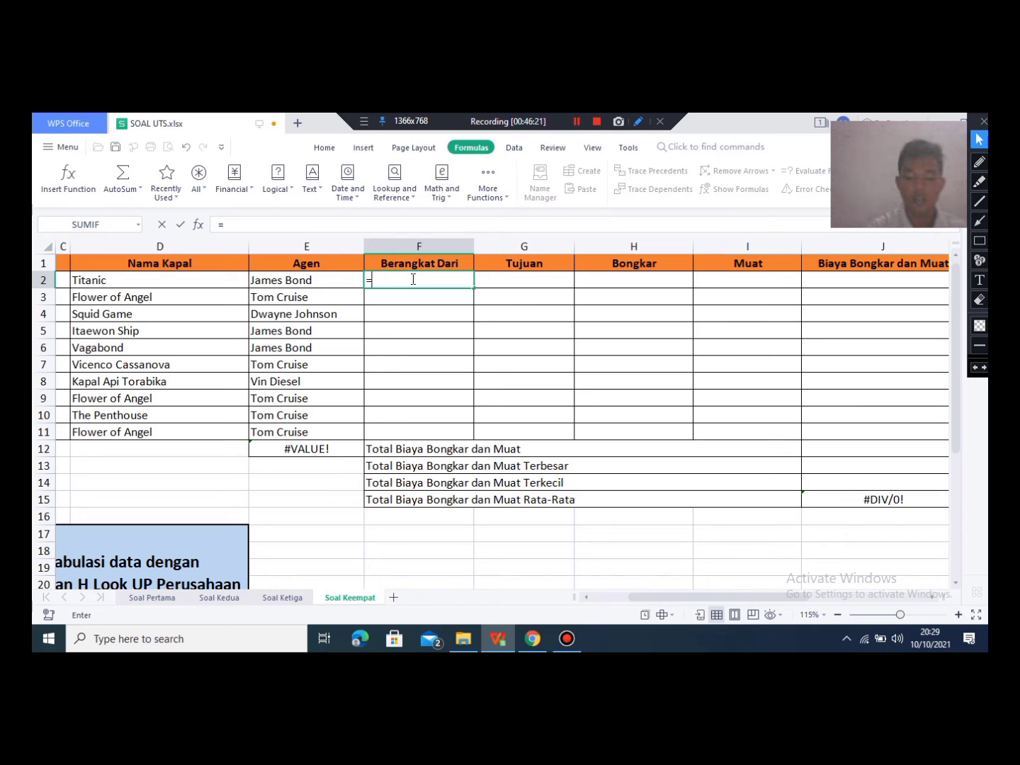
pyautogui.write('HLO')
pyautogui.press('Tab')
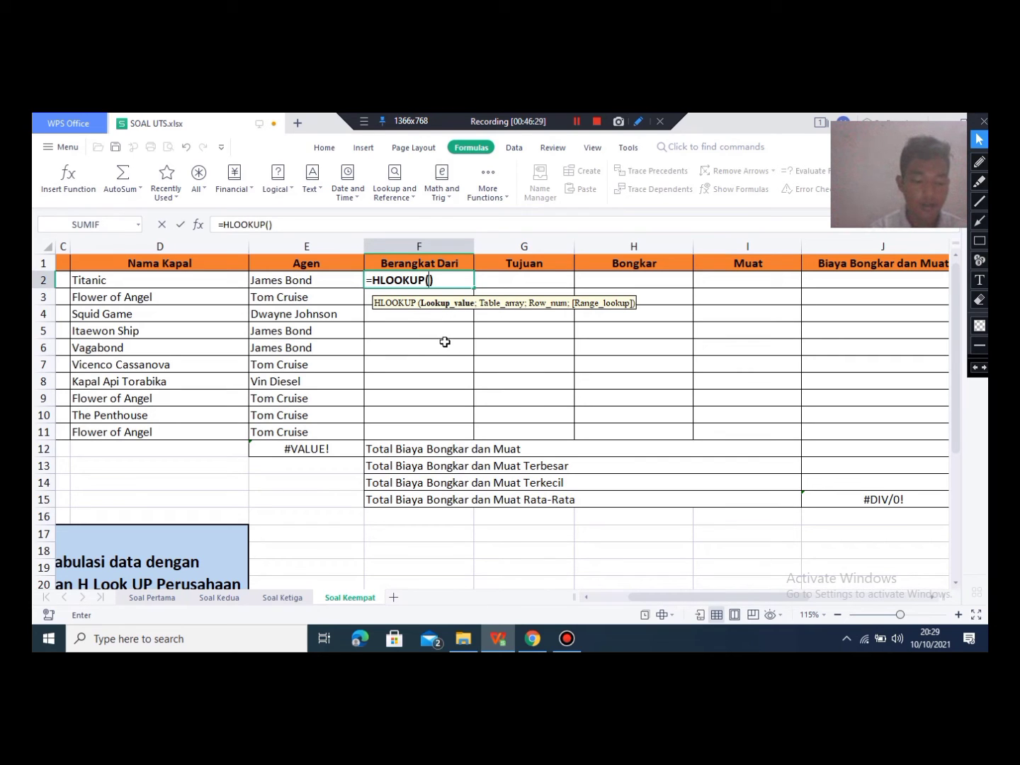
# Step: Nest a RIGHT function as the lookup value of the HLOOKUP formula in F2
pyautogui.write('RI')
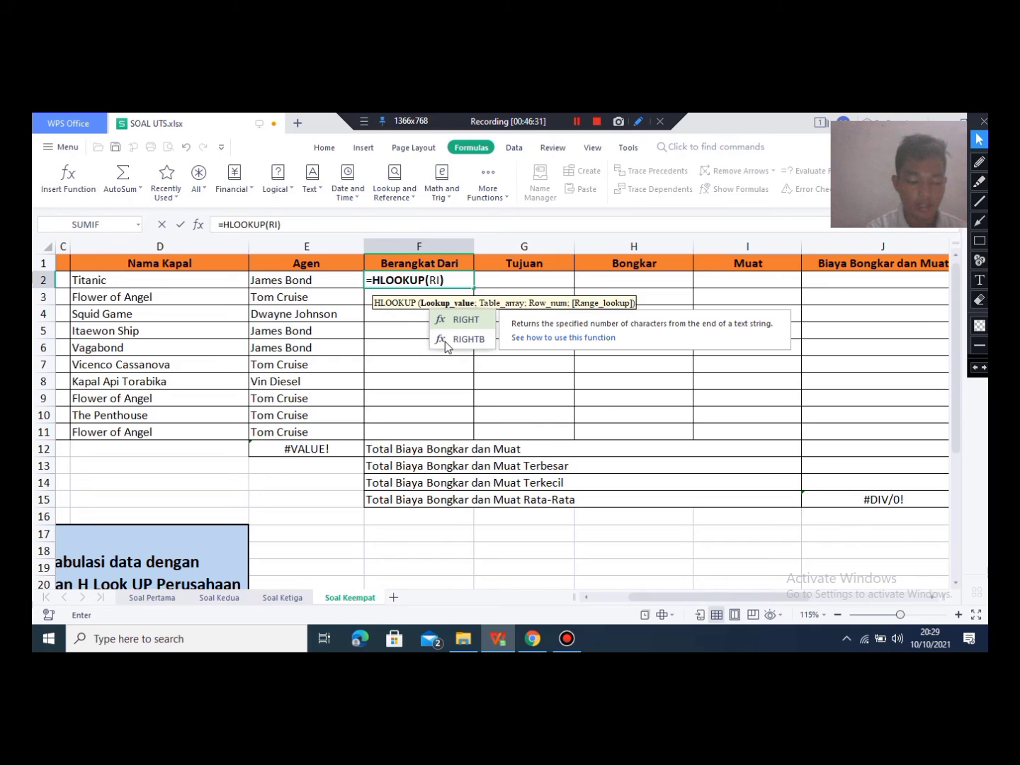
pyautogui.write('GHT')
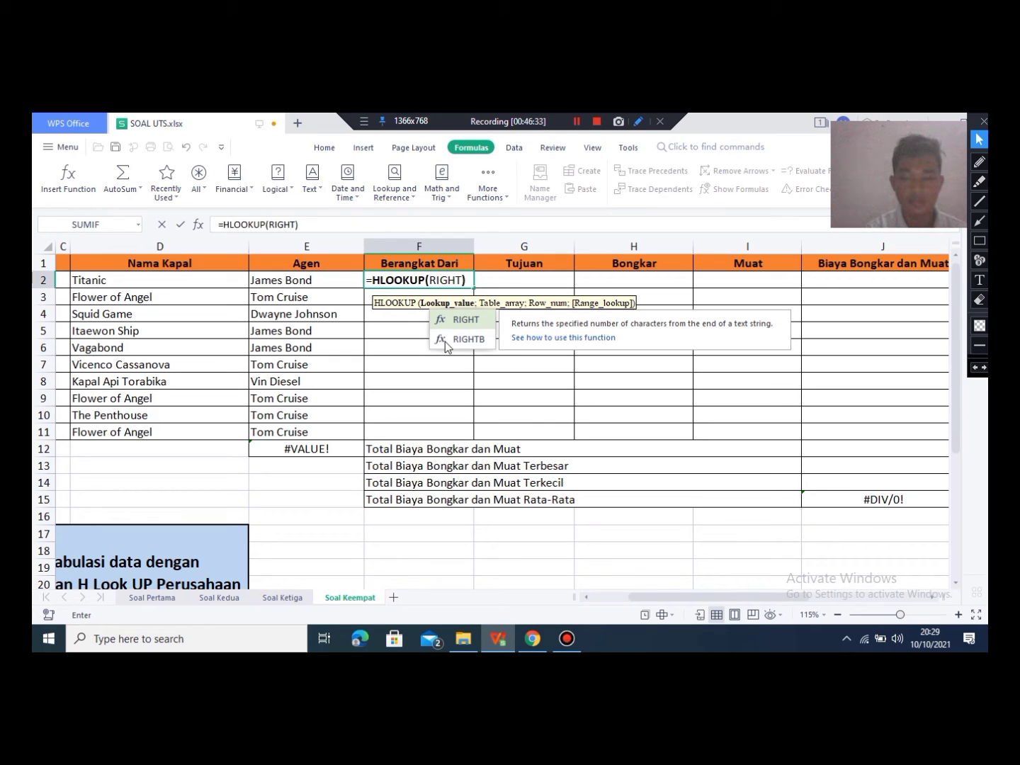
pyautogui.press('Escape')
pyautogui.press('Return')
pyautogui.press('Return')
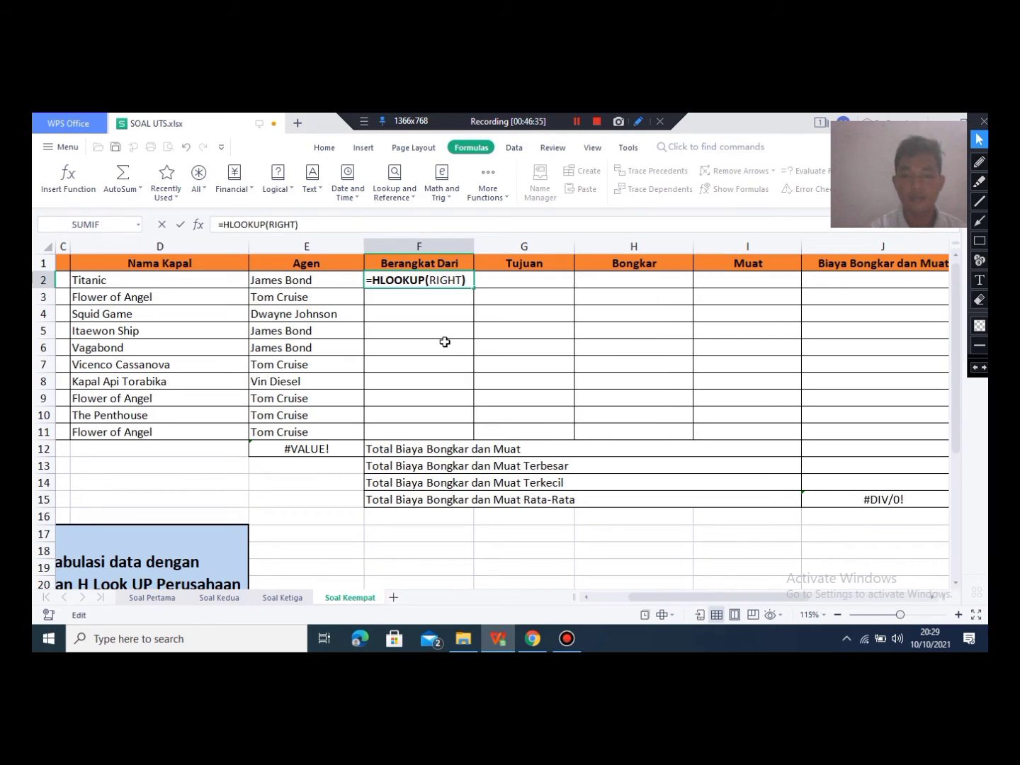
pyautogui.press('BackSpace')
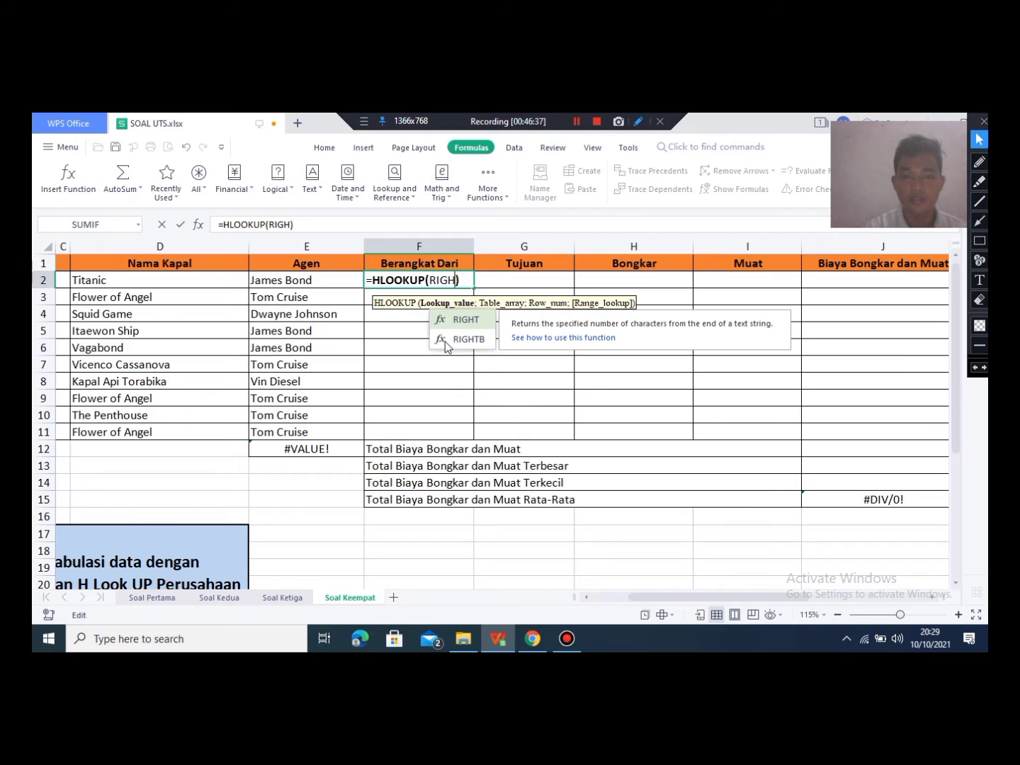
pyautogui.press('Tab')
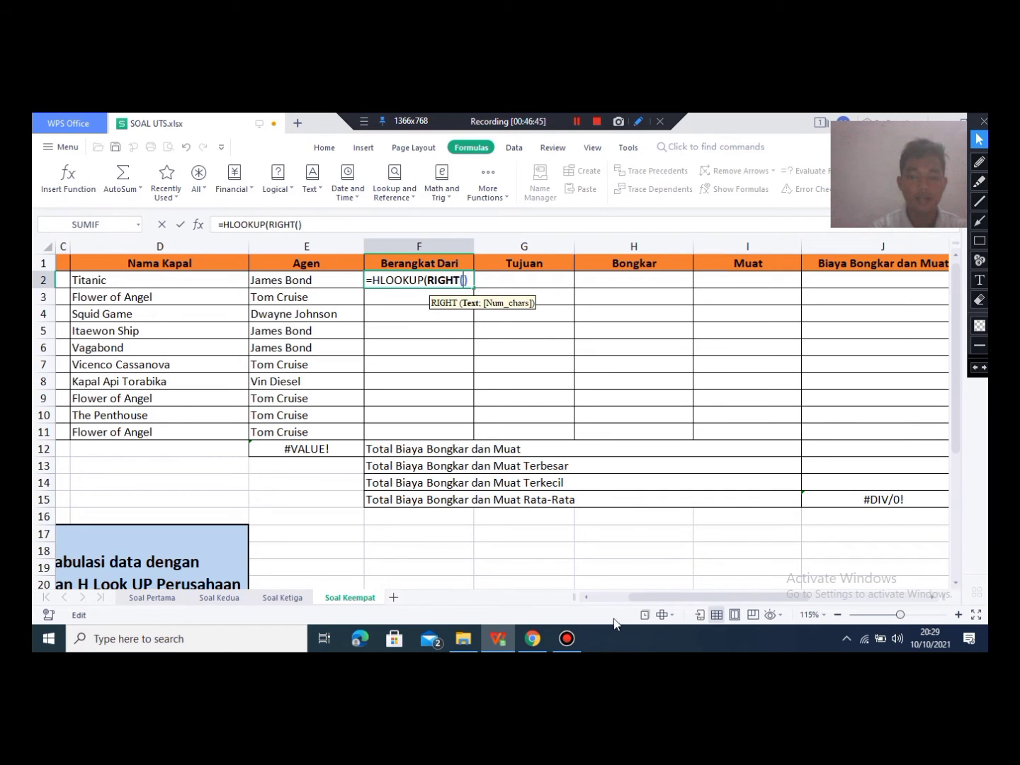
# Step: Complete the RIGHT function with Kode Kapal cell B2 as its text and 3 as the number of characters
pyautogui.moveTo(663, 604); pyautogui.dragTo(585, 604)
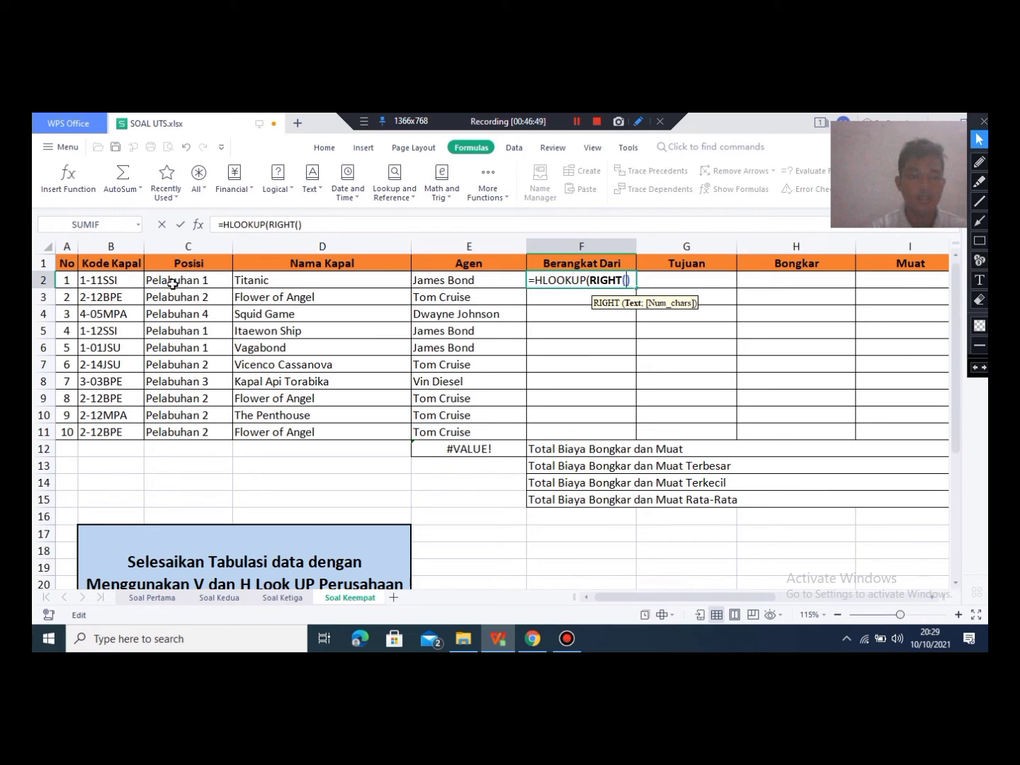
pyautogui.click(105, 282)
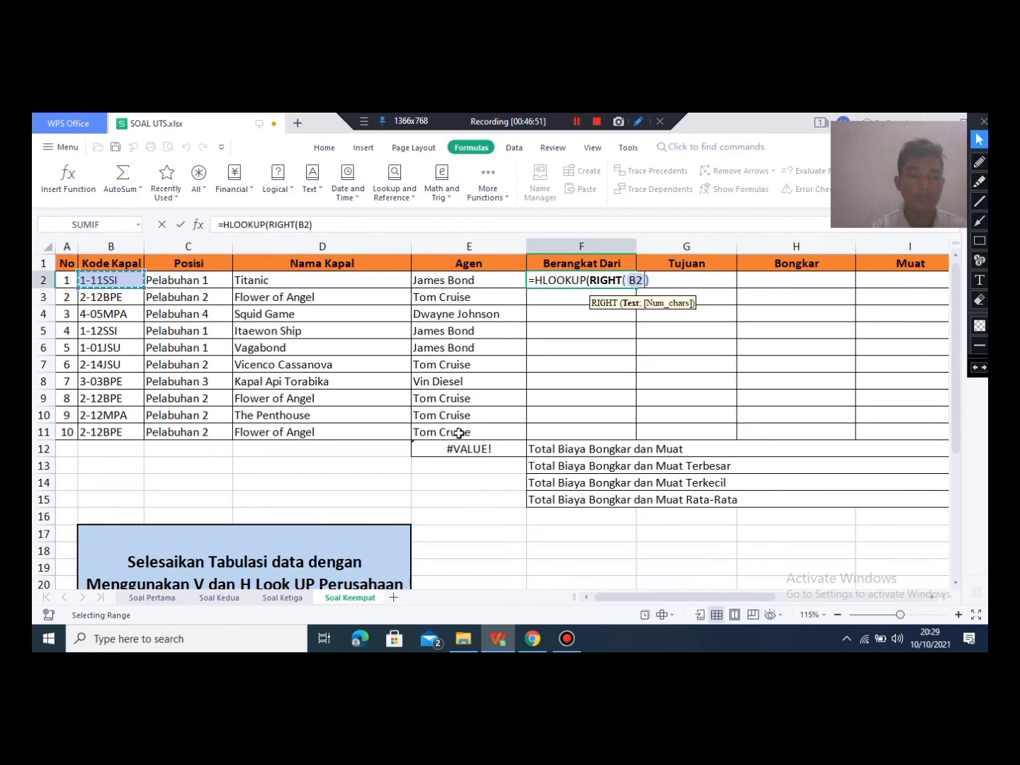
pyautogui.moveTo(647, 597); pyautogui.dragTo(781, 582)
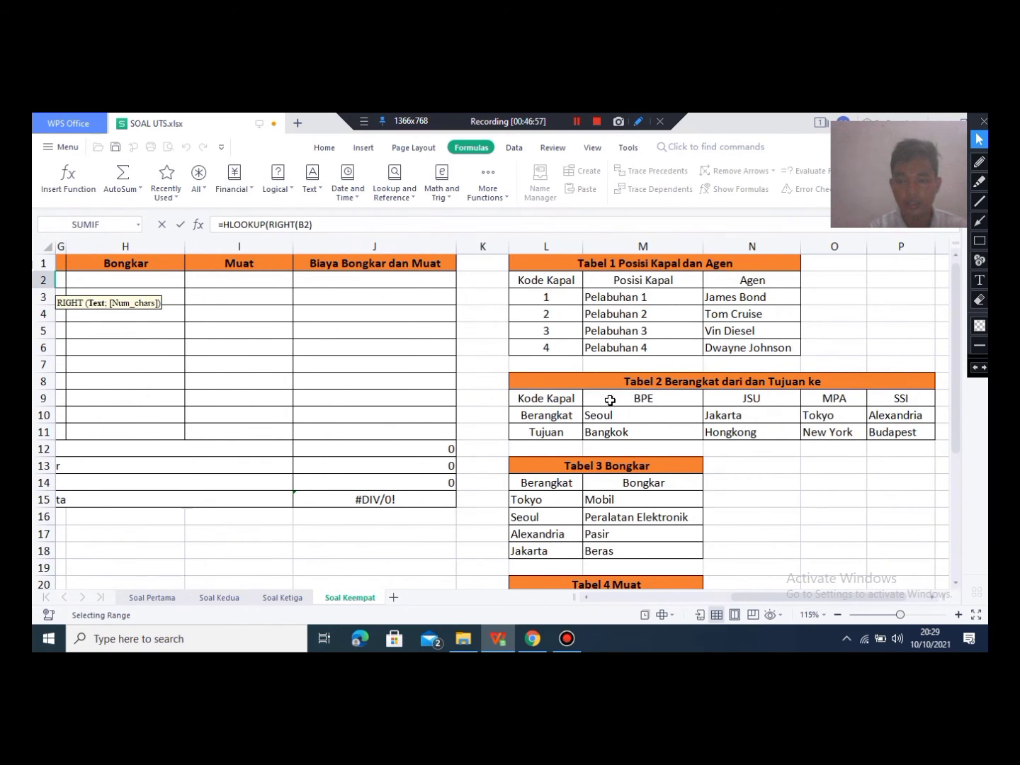
pyautogui.moveTo(747, 596); pyautogui.dragTo(608, 595)
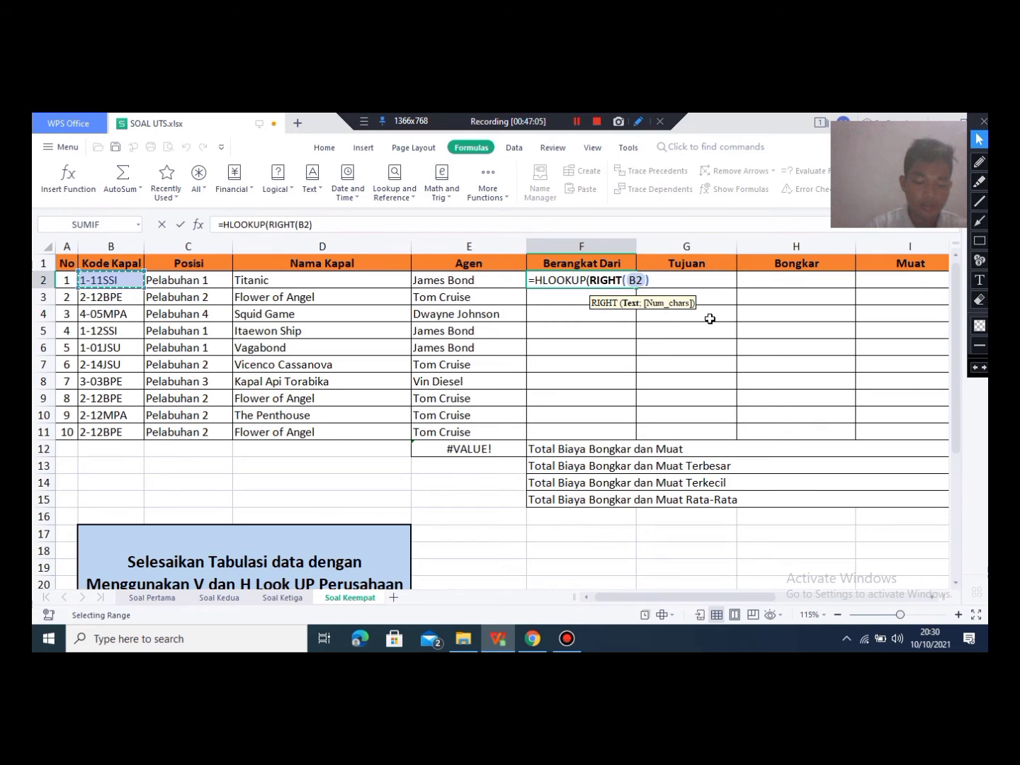
pyautogui.write(';')
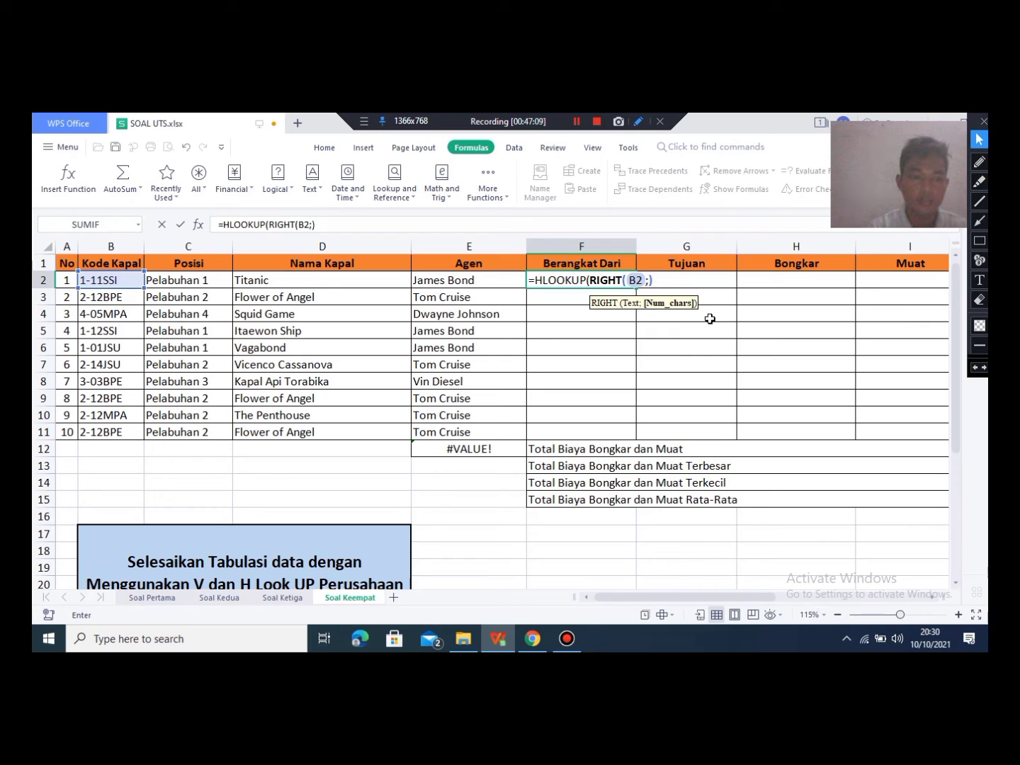
pyautogui.write('3')
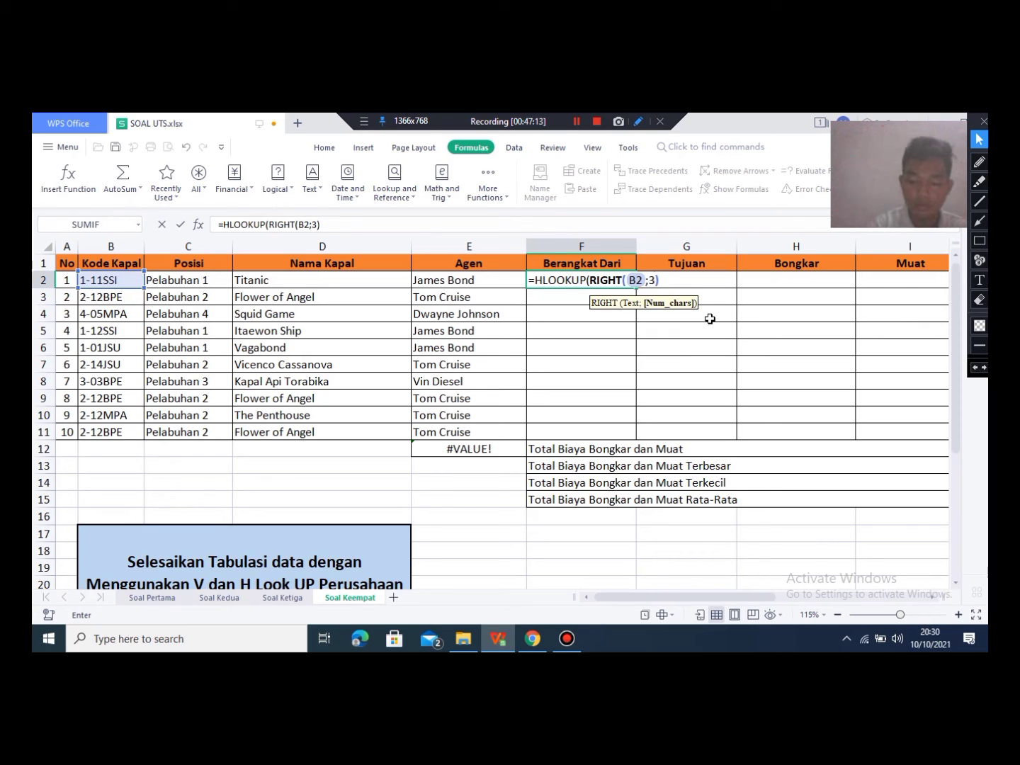
pyautogui.press('Return')
pyautogui.press('Return')
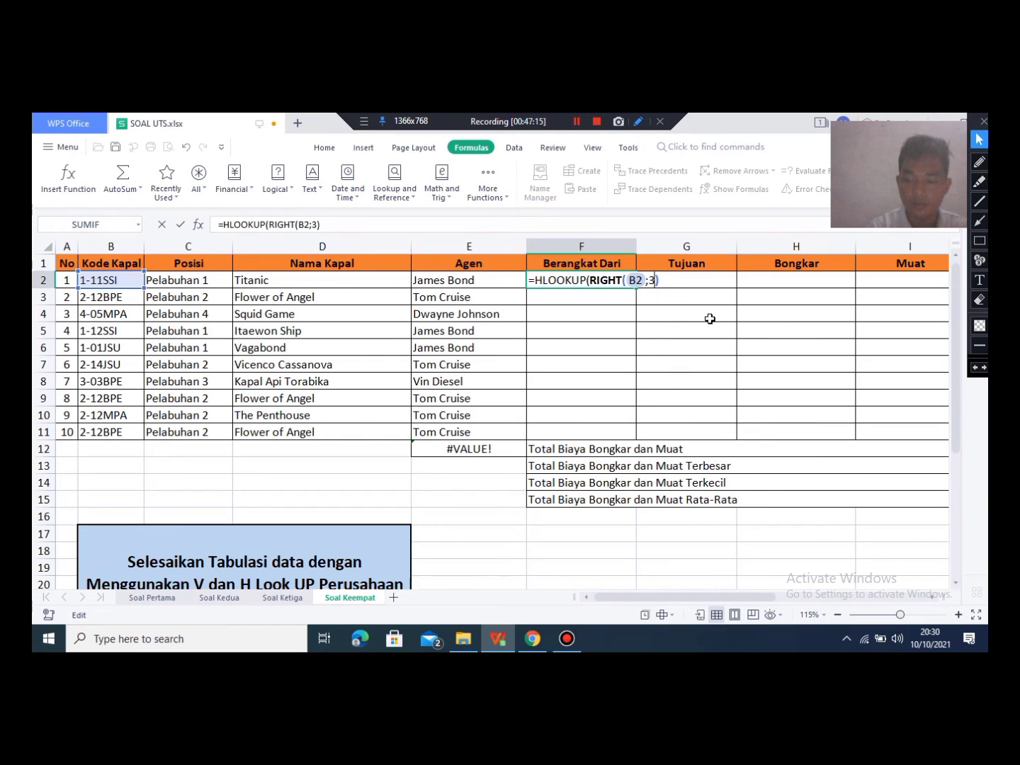
pyautogui.write(')')
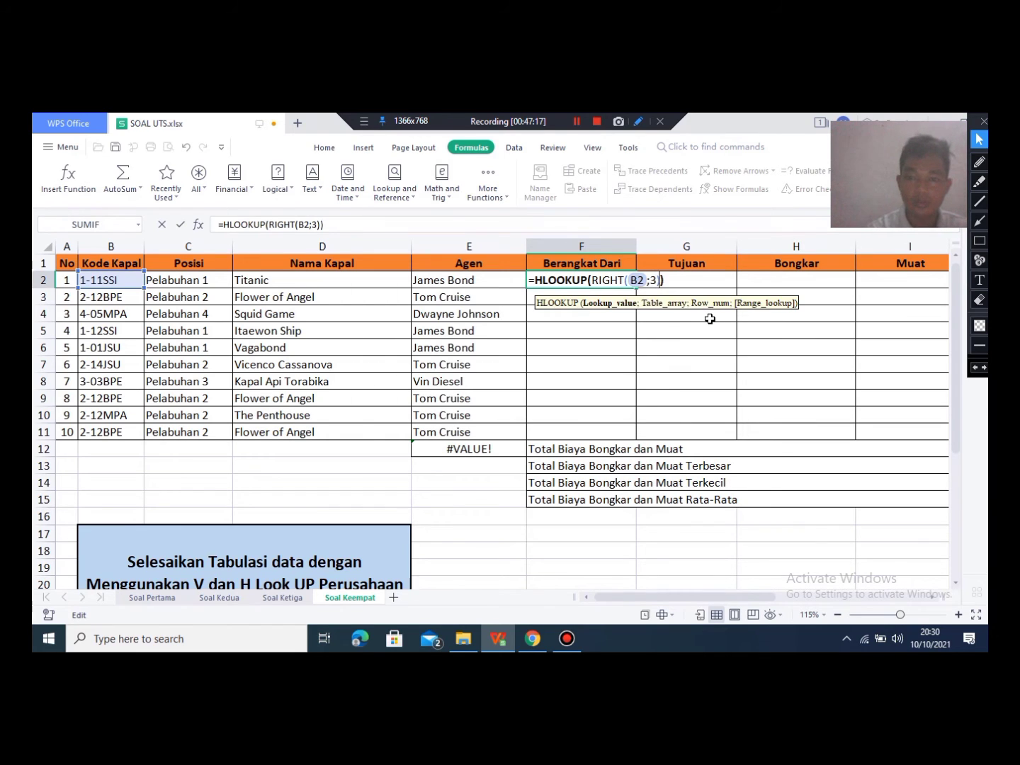
pyautogui.press('BackSpace')
pyautogui.press('Right')
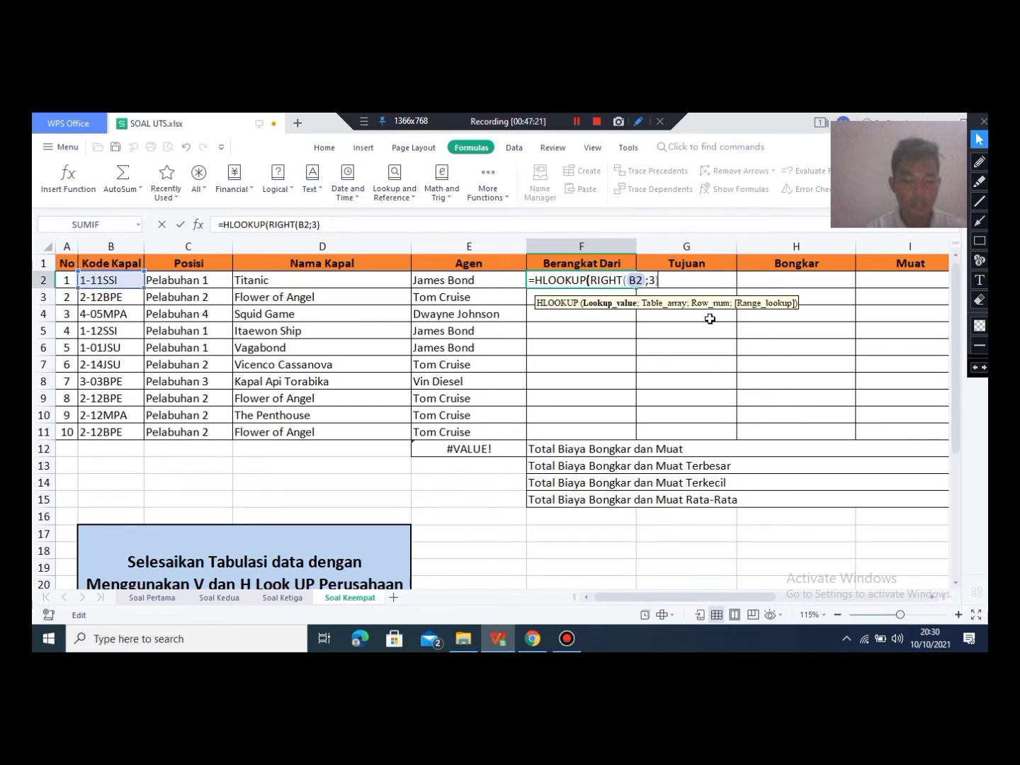
# Step: Add the Tabel 2 range M9:P11 as the table array of the HLOOKUP formula
pyautogui.write(';')
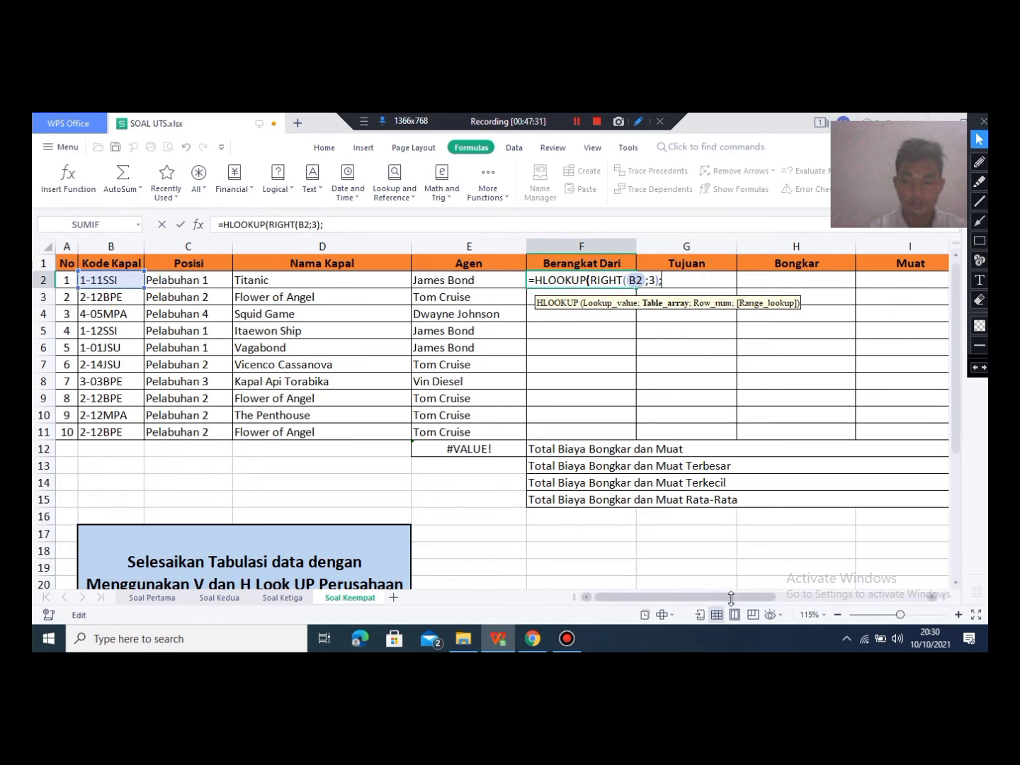
pyautogui.moveTo(734, 597); pyautogui.dragTo(900, 603)
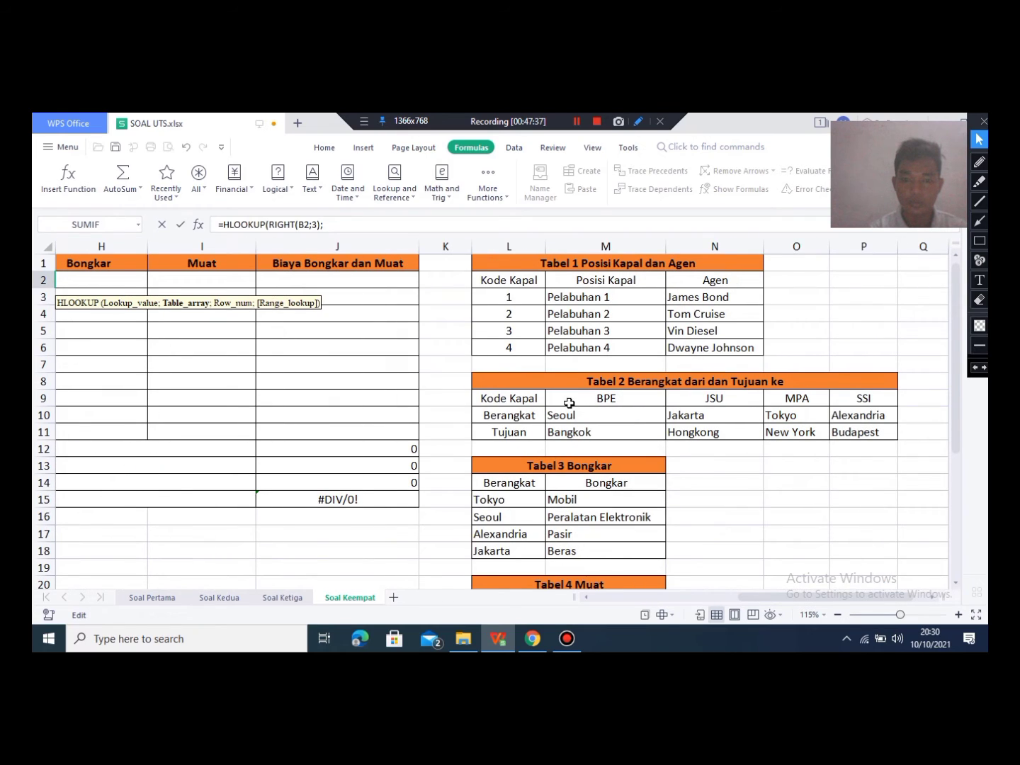
pyautogui.moveTo(568, 399); pyautogui.dragTo(891, 438)
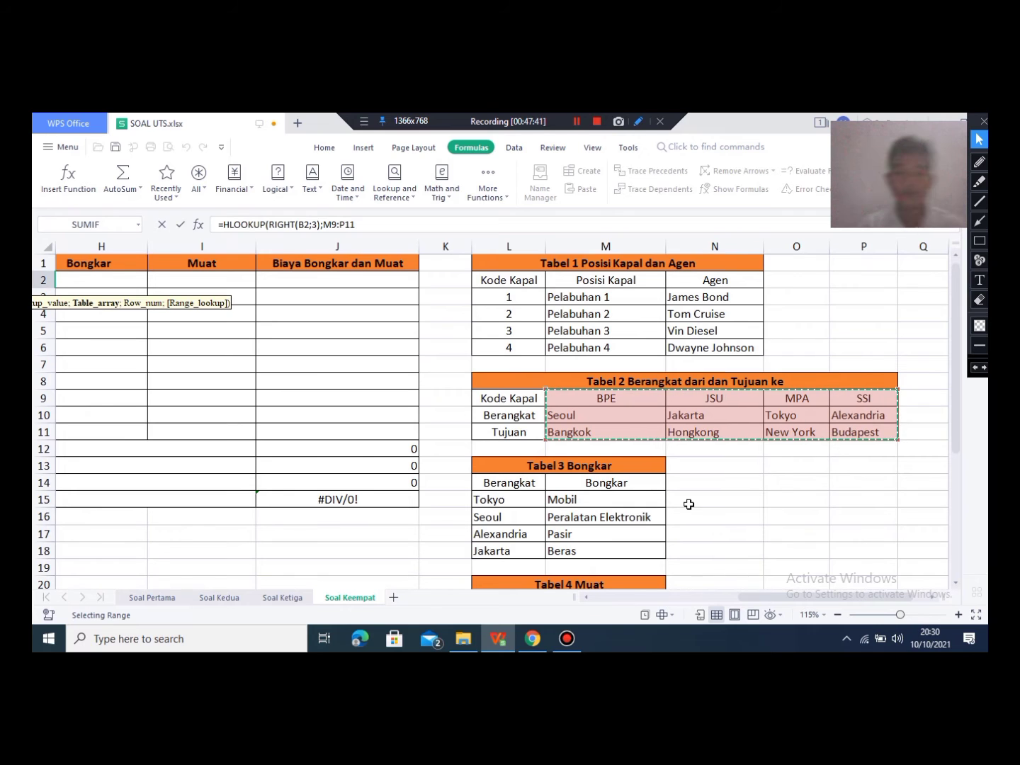
pyautogui.moveTo(775, 597); pyautogui.dragTo(699, 614)
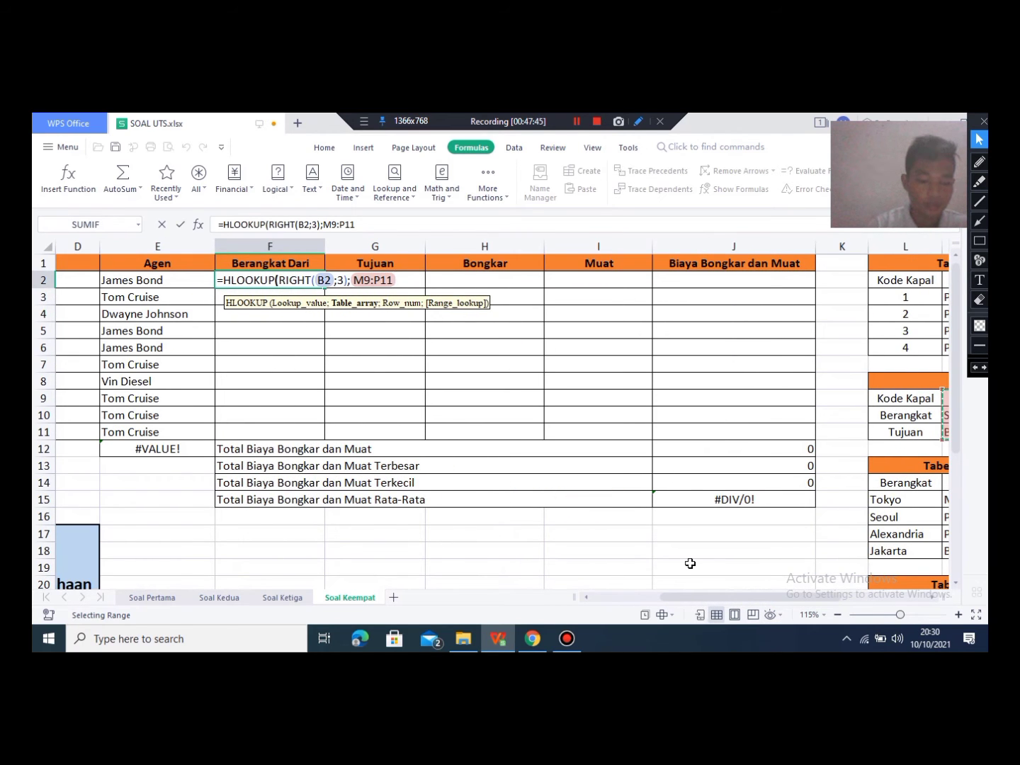
# Step: Make the table array absolute as $M$9:$P$11 and add a semicolon to begin the row number argument
pyautogui.moveTo(353, 280); pyautogui.dragTo(362, 282)
pyautogui.click(358, 281)
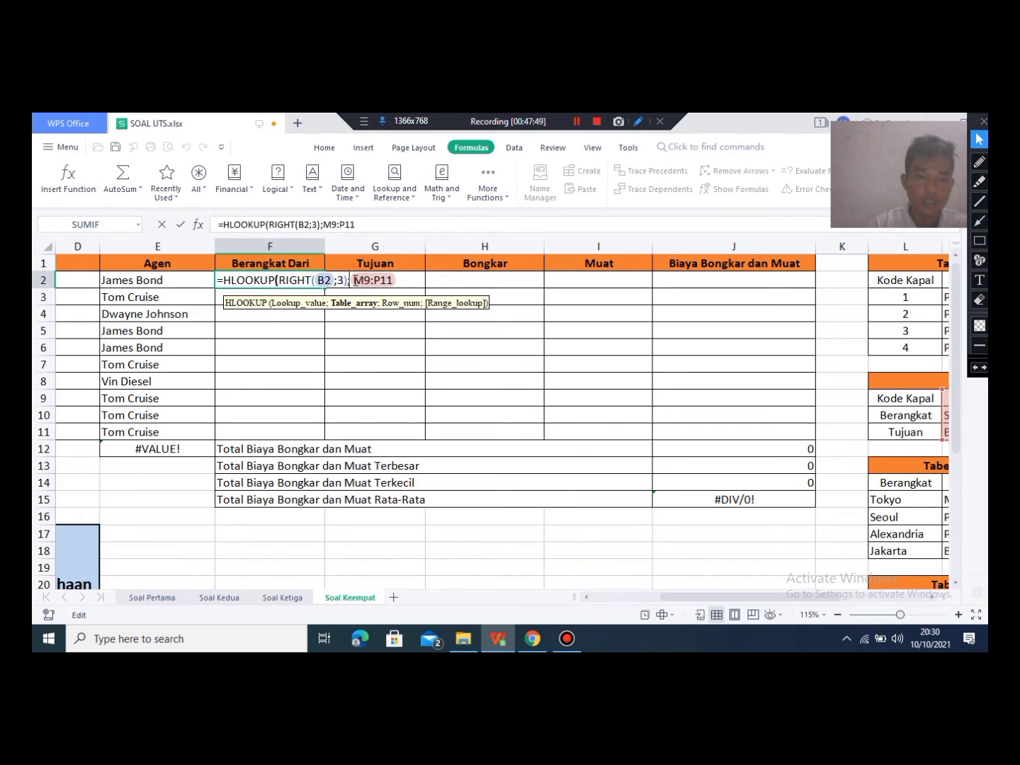
pyautogui.write('$')
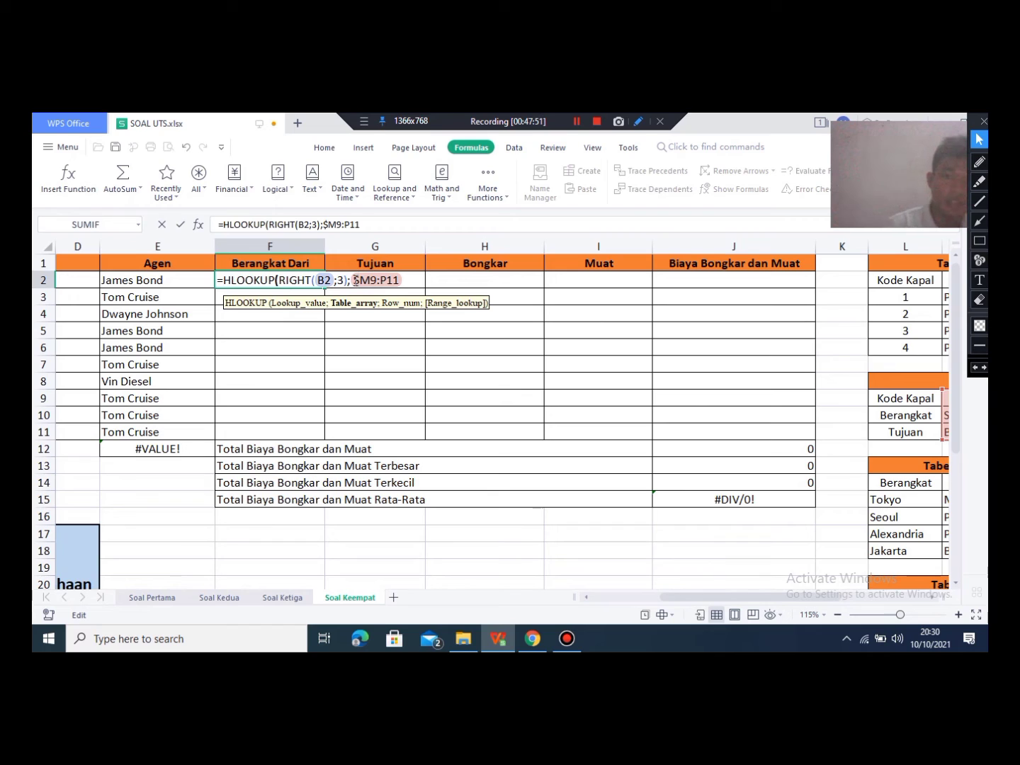
pyautogui.press('Right')
pyautogui.write('$M')
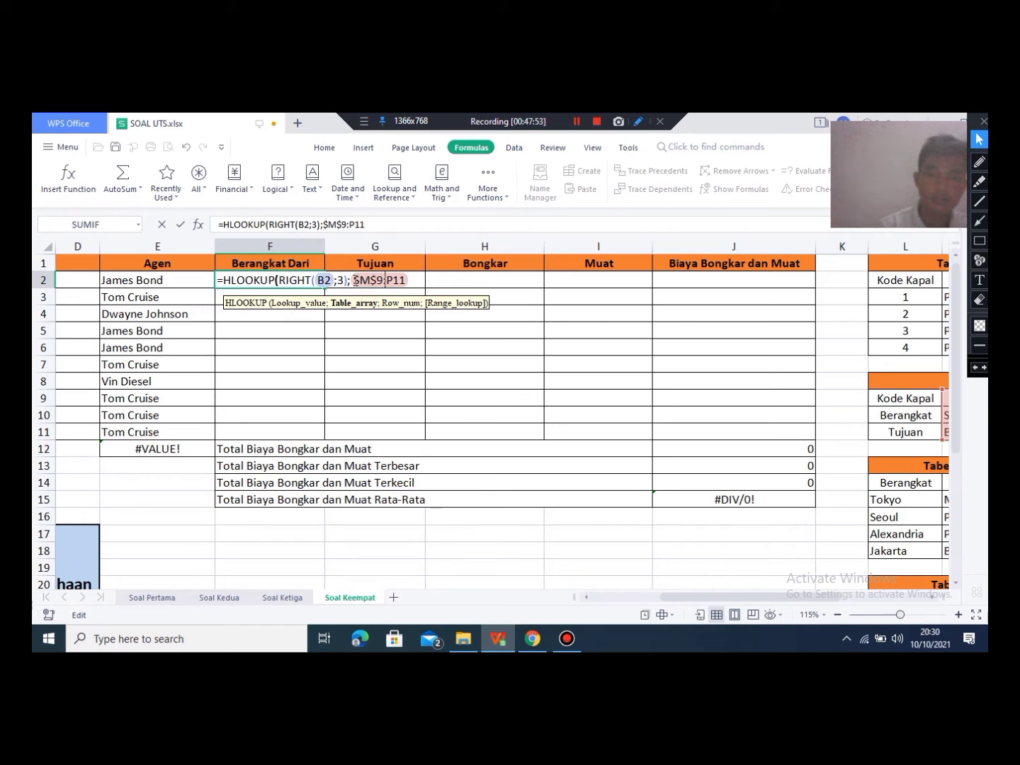
pyautogui.write('$9:')
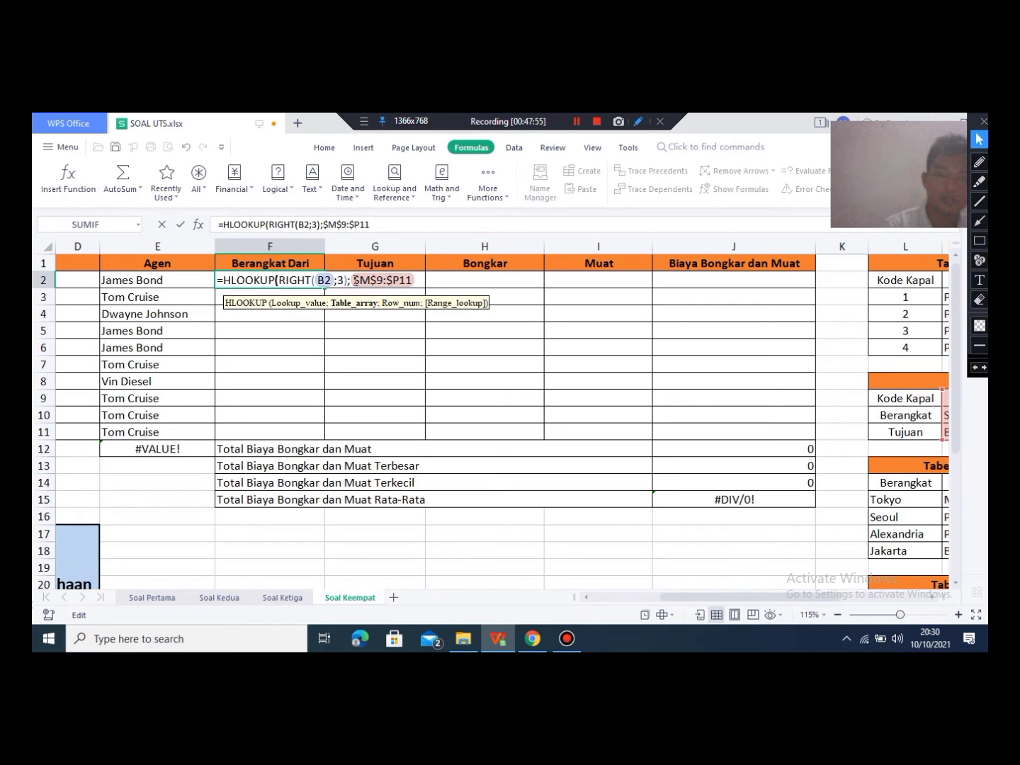
pyautogui.write('$')
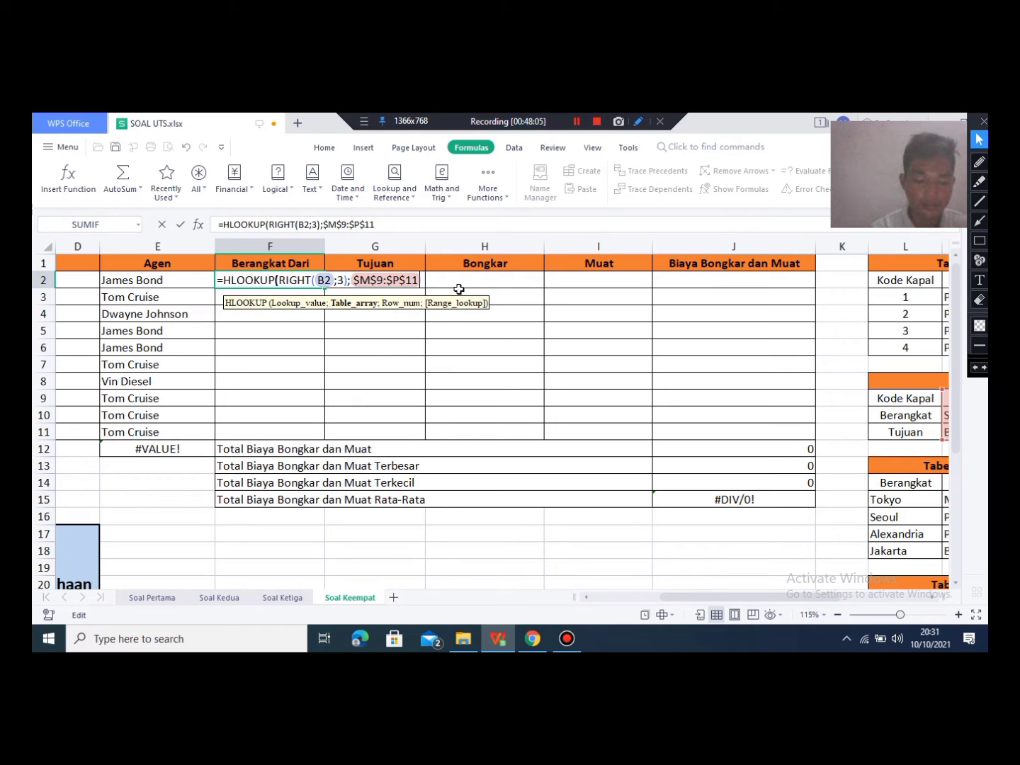
pyautogui.write(';')
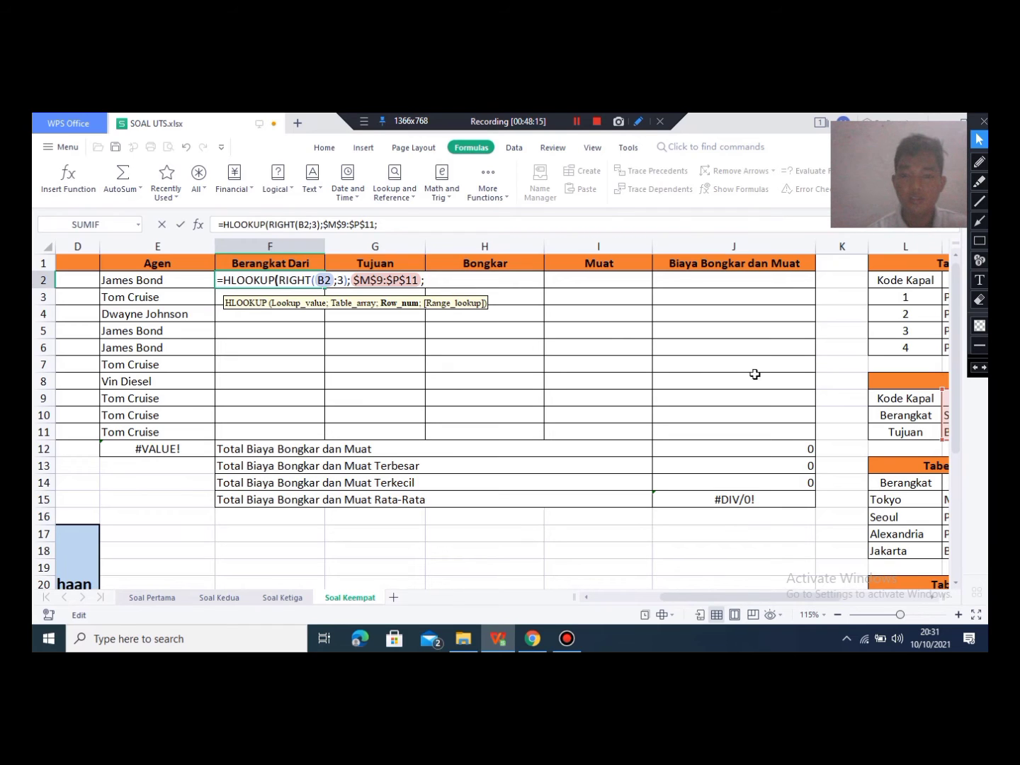
pyautogui.moveTo(721, 600); pyautogui.dragTo(812, 611)
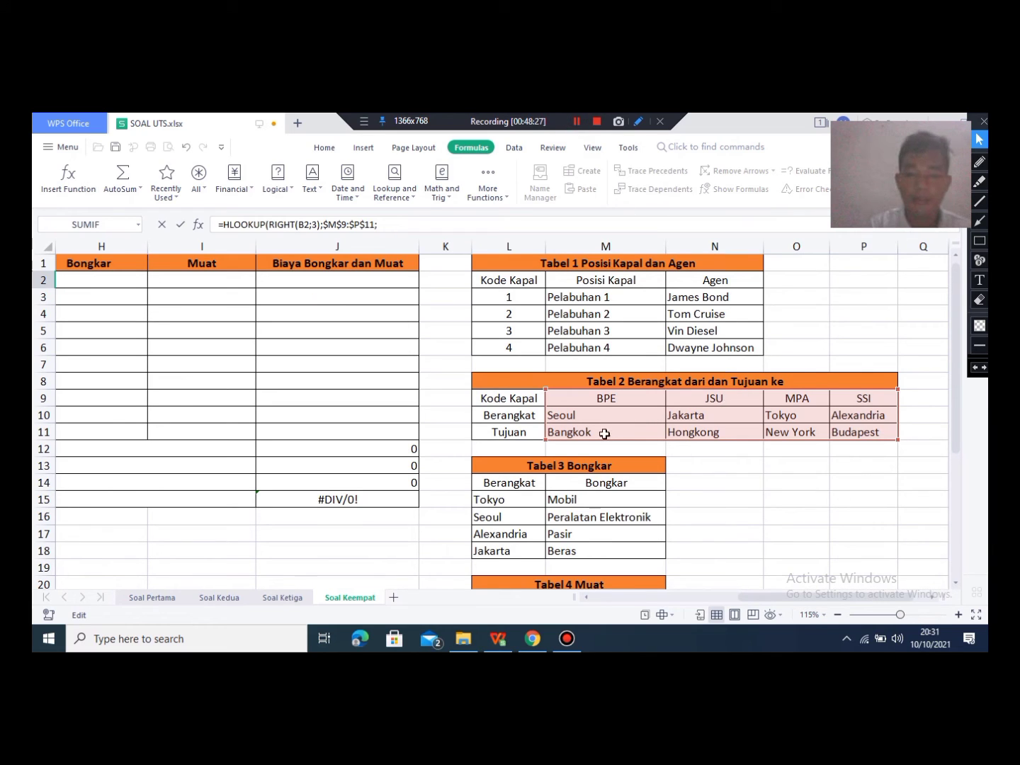
pyautogui.click(561, 419)
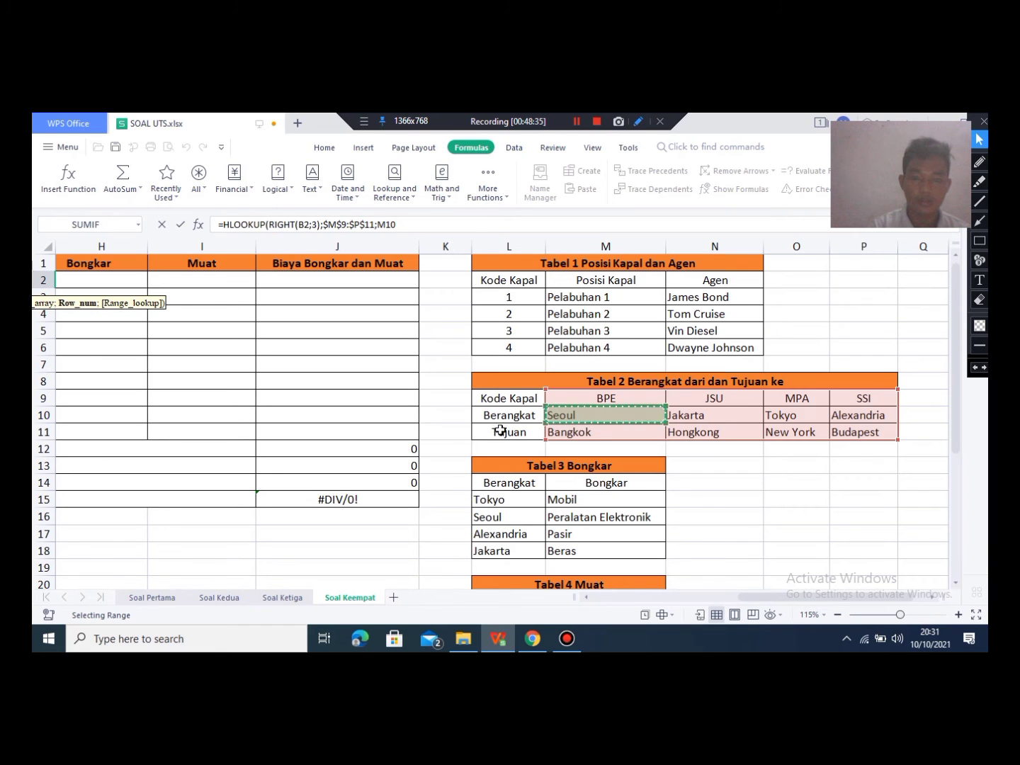
pyautogui.moveTo(825, 599); pyautogui.dragTo(738, 598)
pyautogui.click(503, 277)
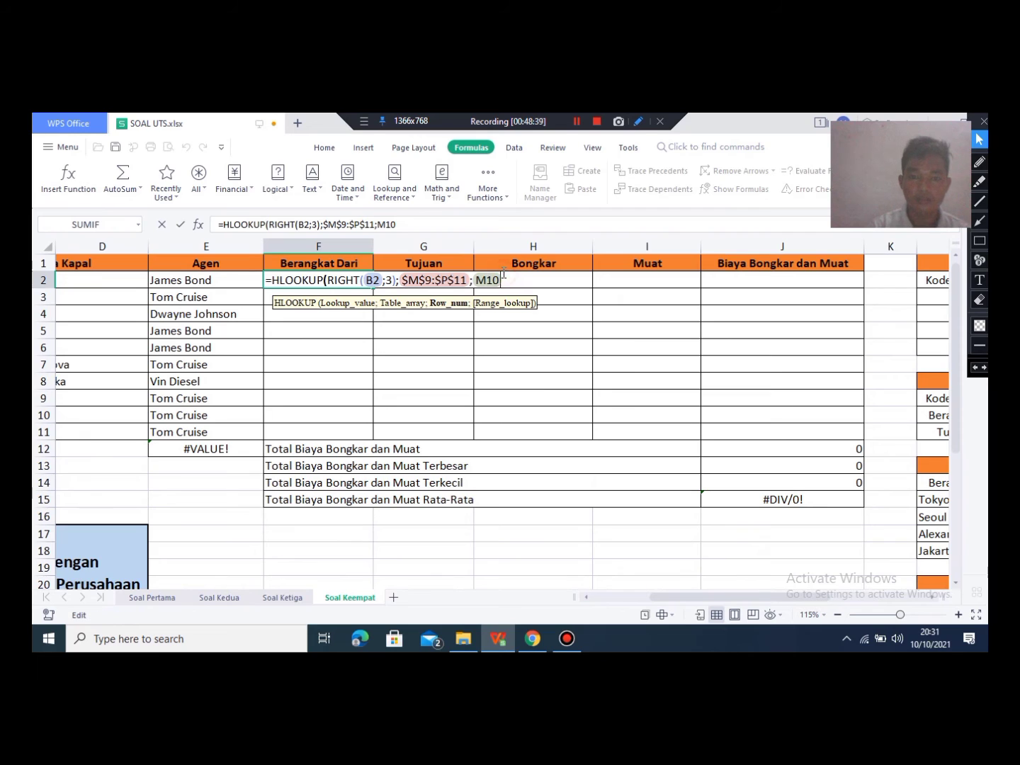
pyautogui.press('BackSpace')
pyautogui.press('BackSpace')
pyautogui.press('BackSpace')
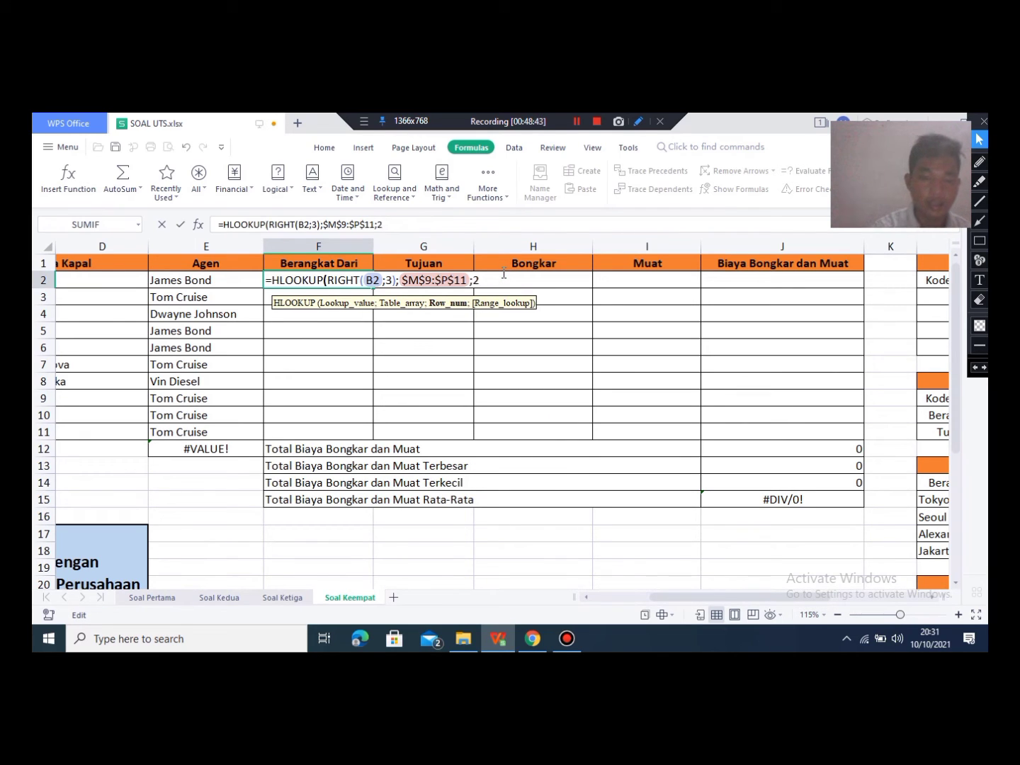
# Step: Set the HLOOKUP row number to 2 and the range lookup to 0, then close and confirm the formula
pyautogui.write('2;')
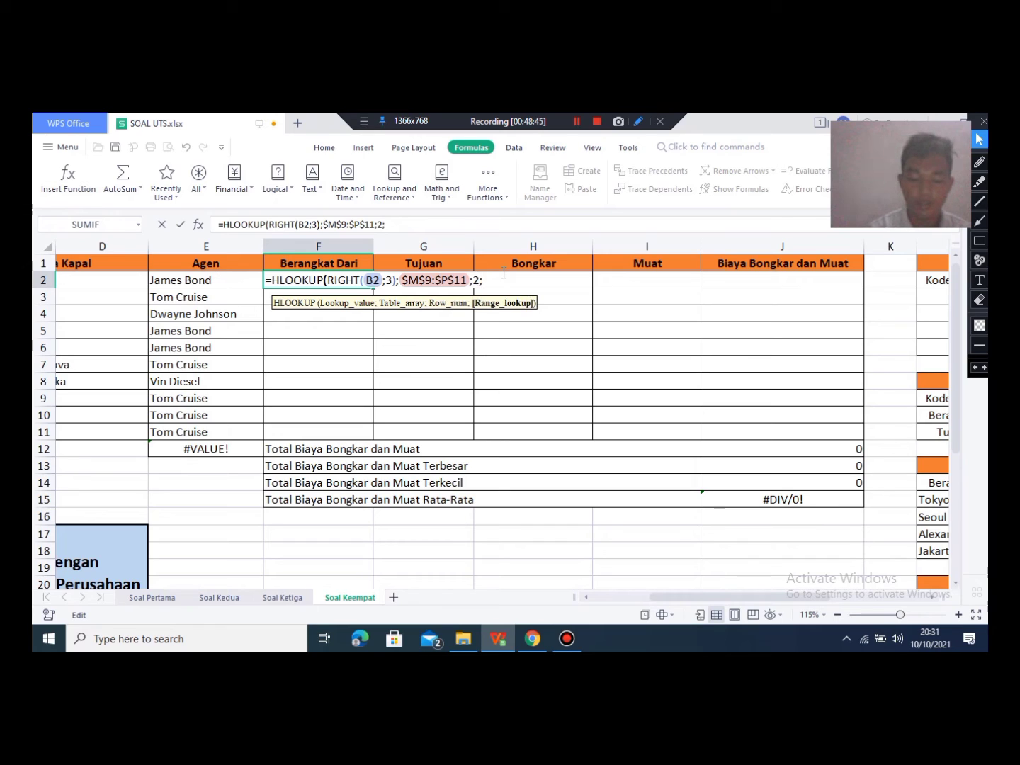
pyautogui.write('0')
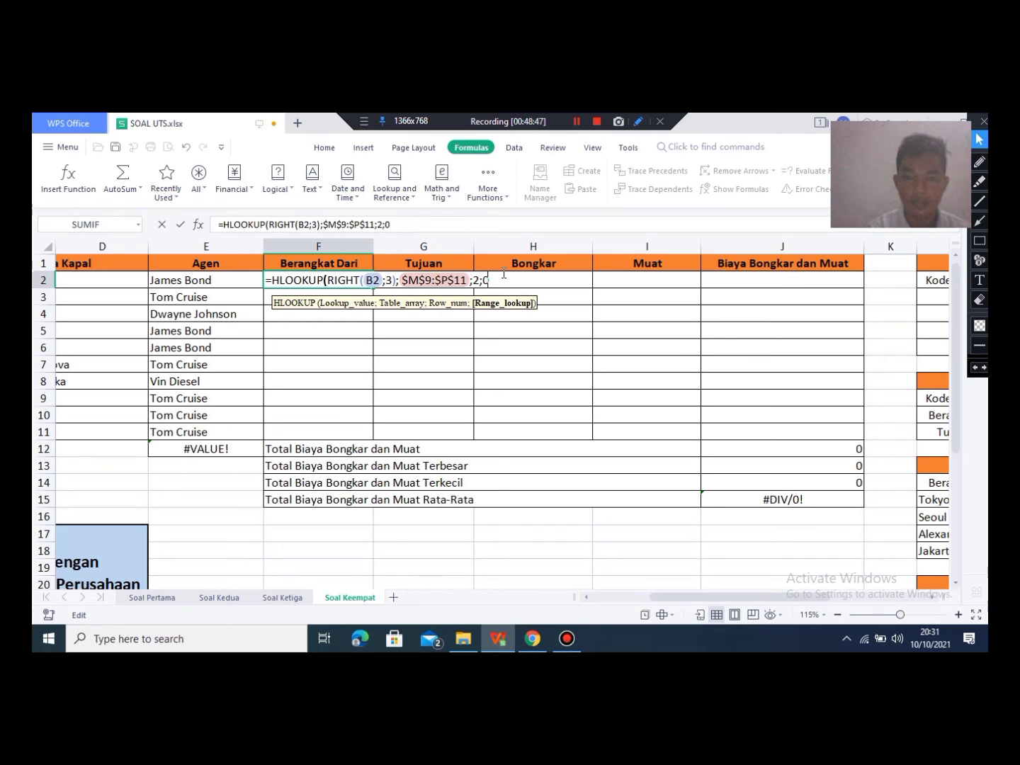
pyautogui.write(')')
pyautogui.press('Return')
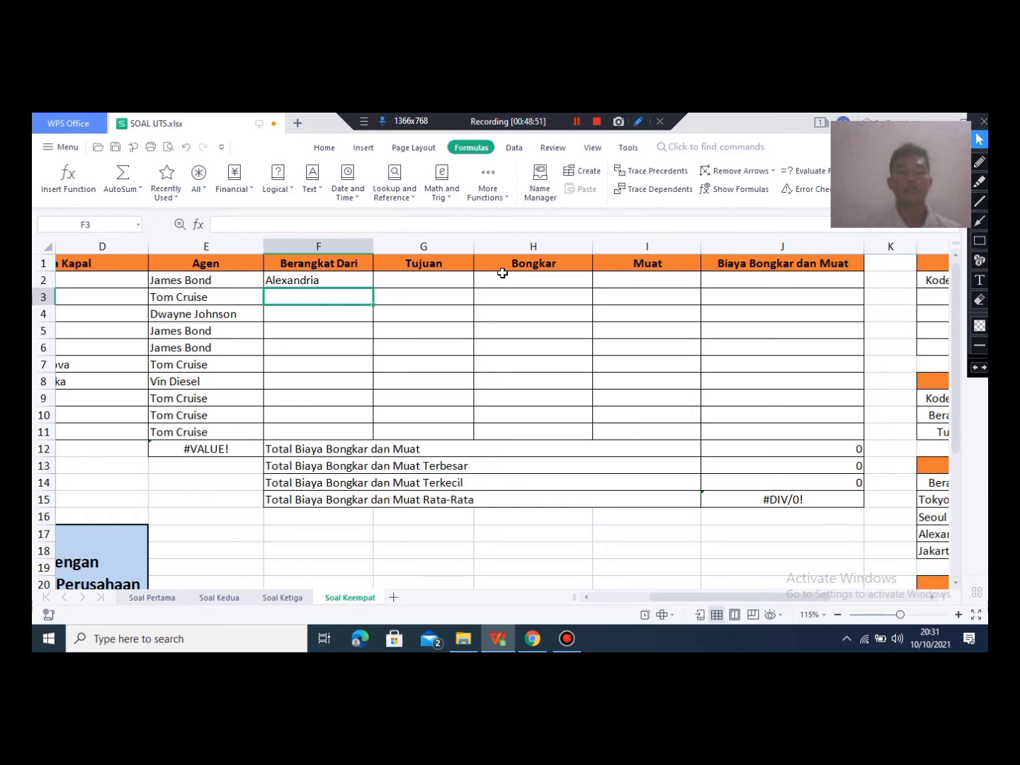
# Step: Copy the Berangkat Dari formula from F2 down through F11
pyautogui.click(338, 277)
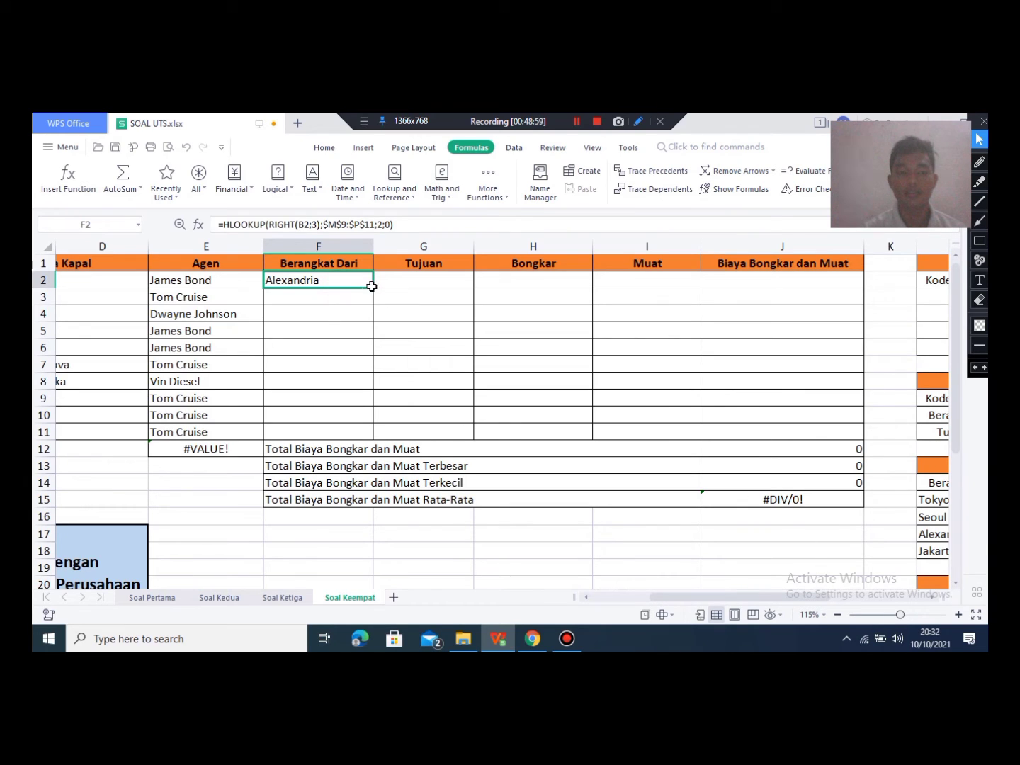
pyautogui.moveTo(372, 289); pyautogui.dragTo(366, 434)
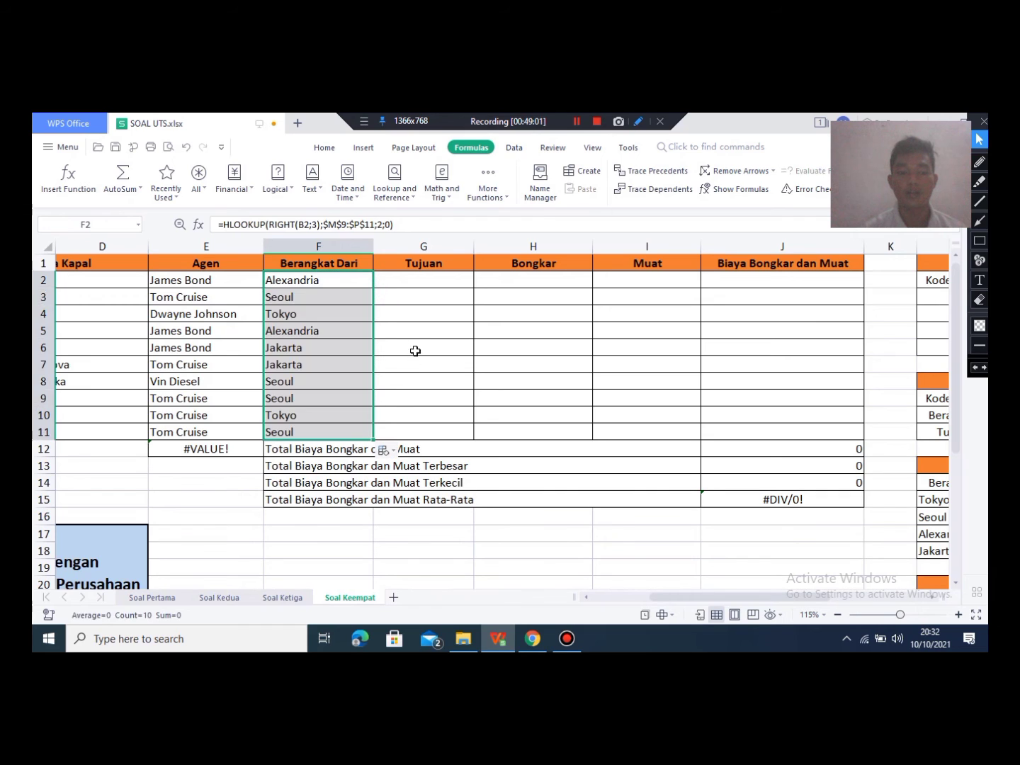
pyautogui.click(418, 353)
# Step: Copy the HLOOKUP formula text from Berangkat Dari cell F2 unchanged into Tujuan cell G2
pyautogui.click(423, 287)
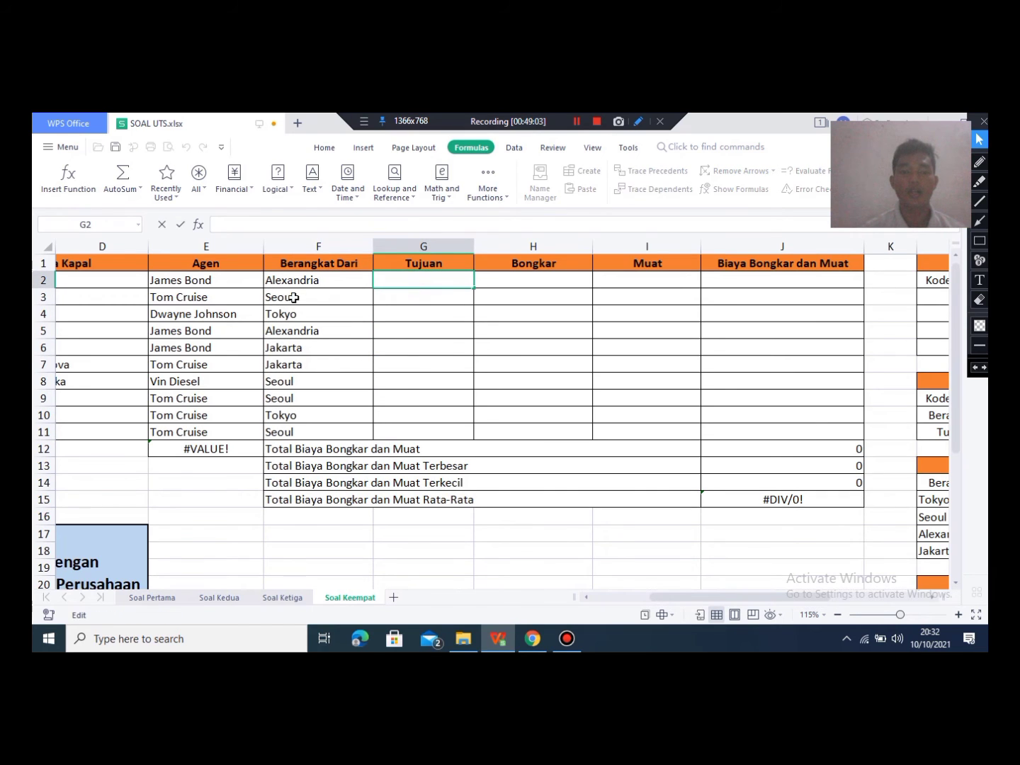
pyautogui.click(322, 284)
pyautogui.click(394, 226)
pyautogui.moveTo(395, 227); pyautogui.dragTo(216, 226)
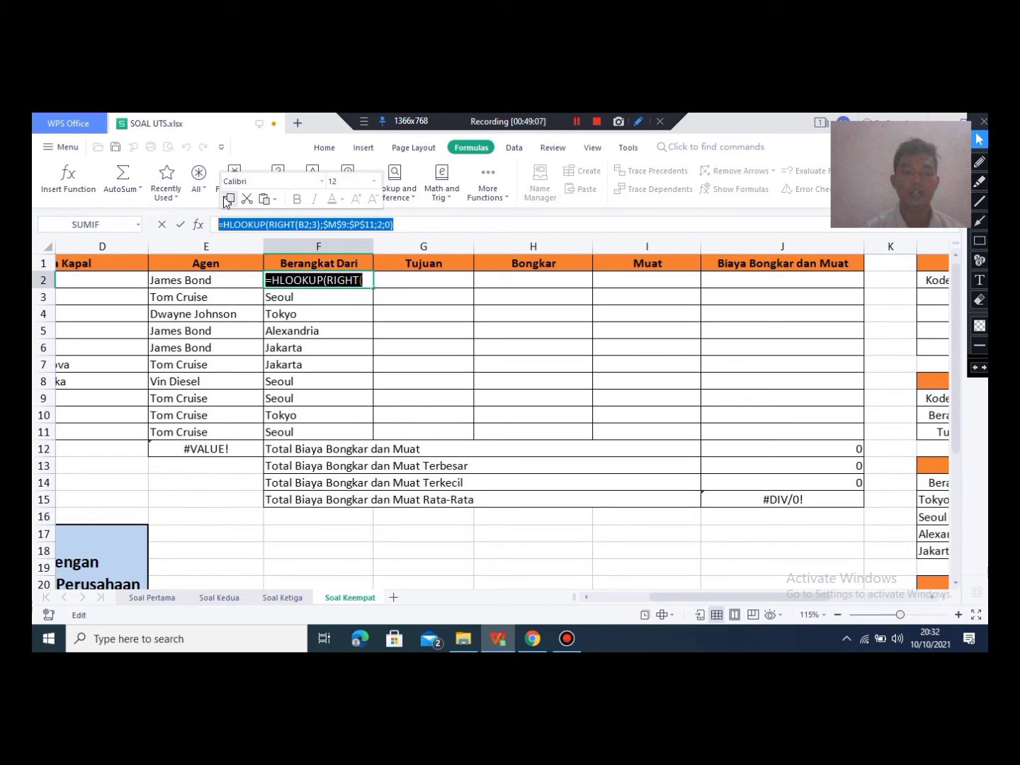
pyautogui.click(229, 199)
pyautogui.click(401, 283)
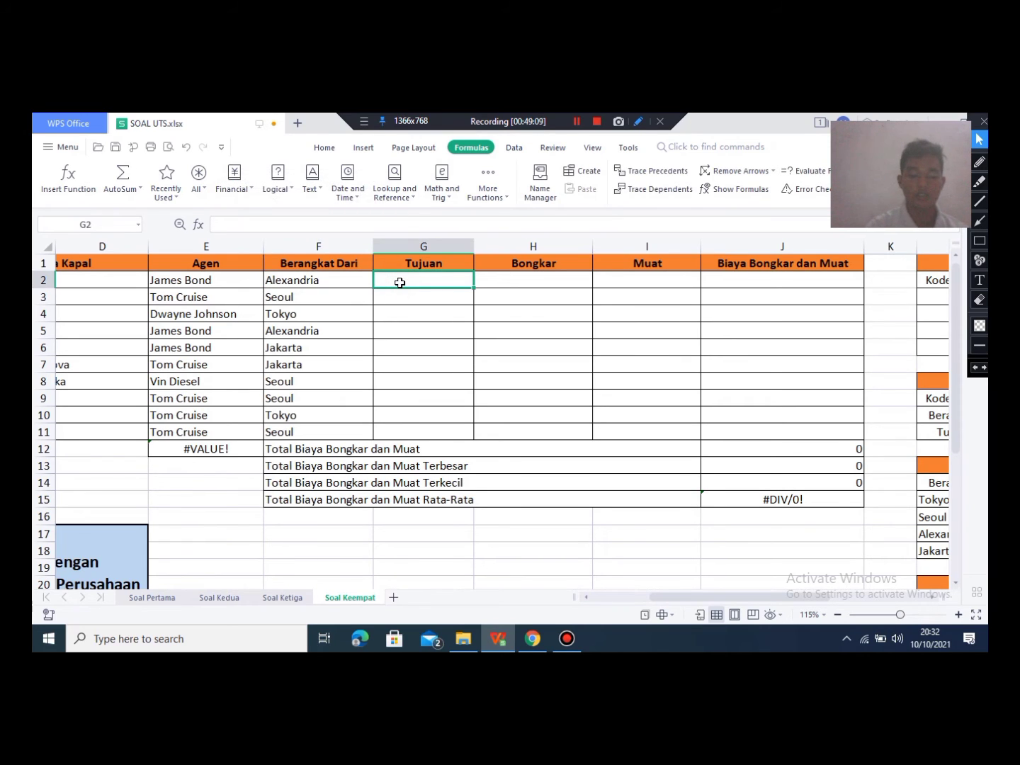
pyautogui.hotkey('ctrl', 'v')
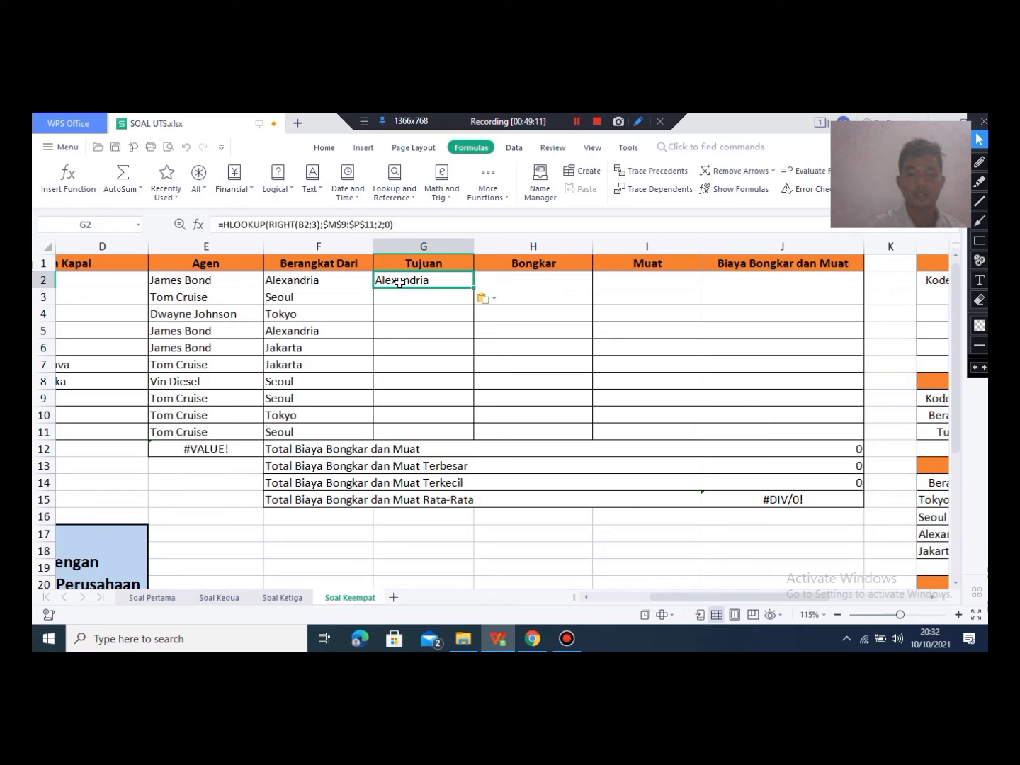
# Step: Set the row number of the HLOOKUP formula in G2 to 3 and confirm the formula
pyautogui.doubleClick(452, 283)
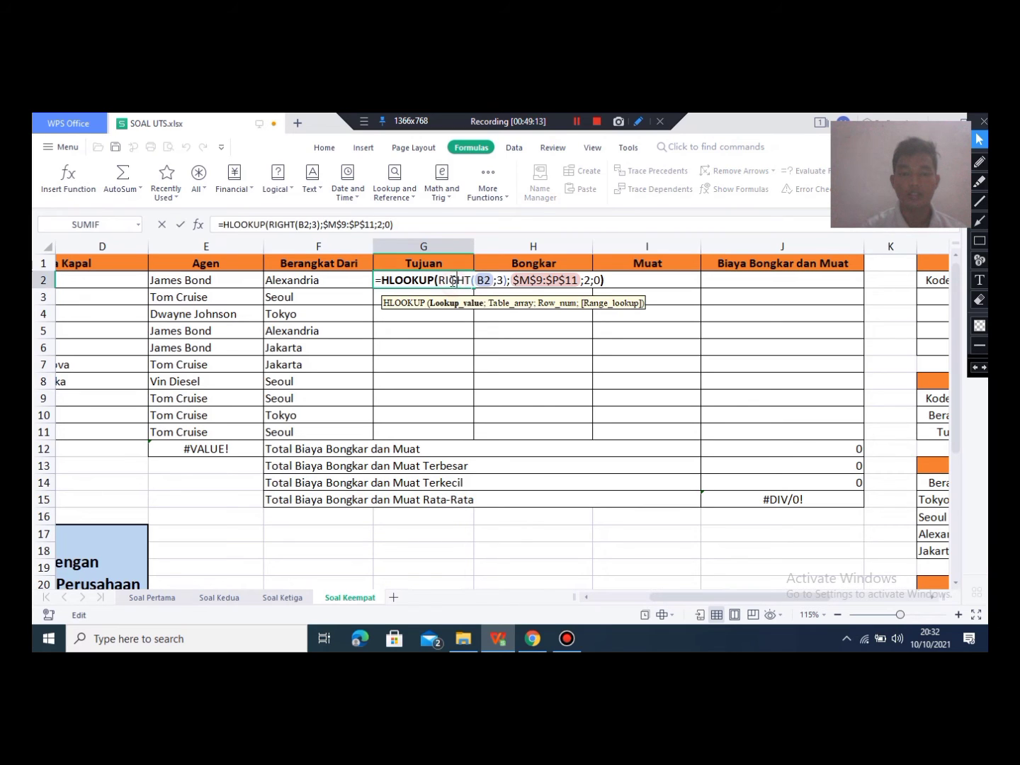
pyautogui.click(597, 284)
pyautogui.click(589, 284)
pyautogui.moveTo(814, 600); pyautogui.dragTo(881, 594)
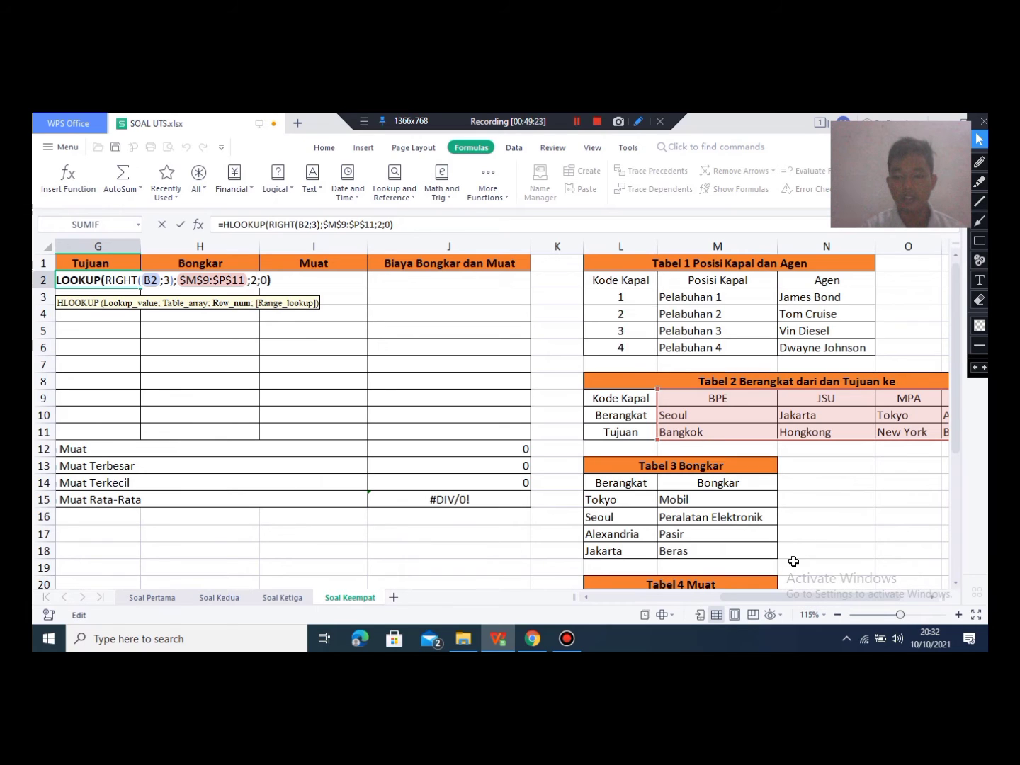
pyautogui.click(588, 596)
pyautogui.moveTo(592, 588); pyautogui.dragTo(589, 586)
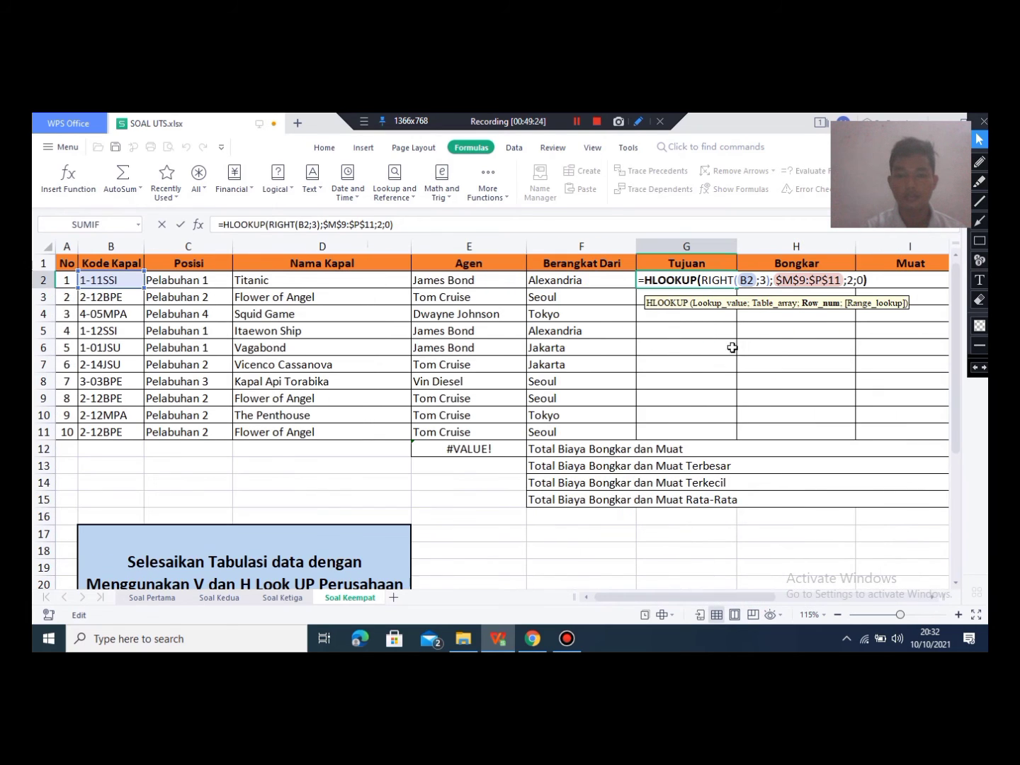
pyautogui.press('BackSpace')
pyautogui.write('3')
pyautogui.press('Return')
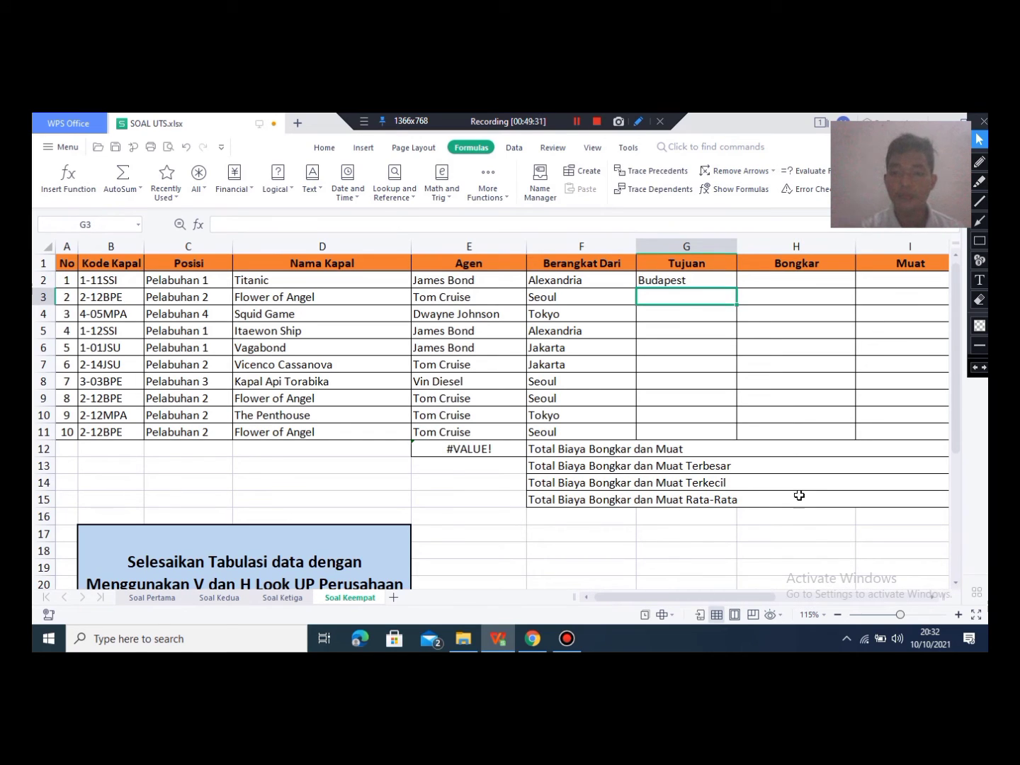
# Step: Check the G2 result against the Tujuan row of Tabel 2, and copy the formula from G2 down through G11
pyautogui.click(763, 589)
pyautogui.moveTo(762, 597); pyautogui.dragTo(907, 611)
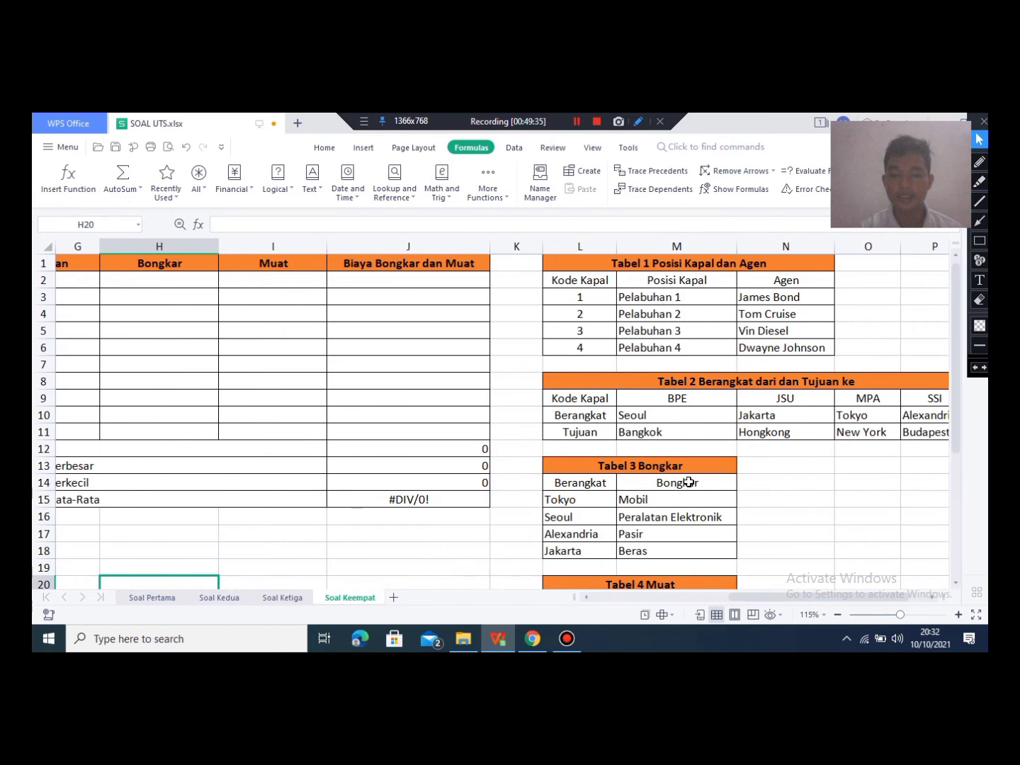
pyautogui.click(932, 433)
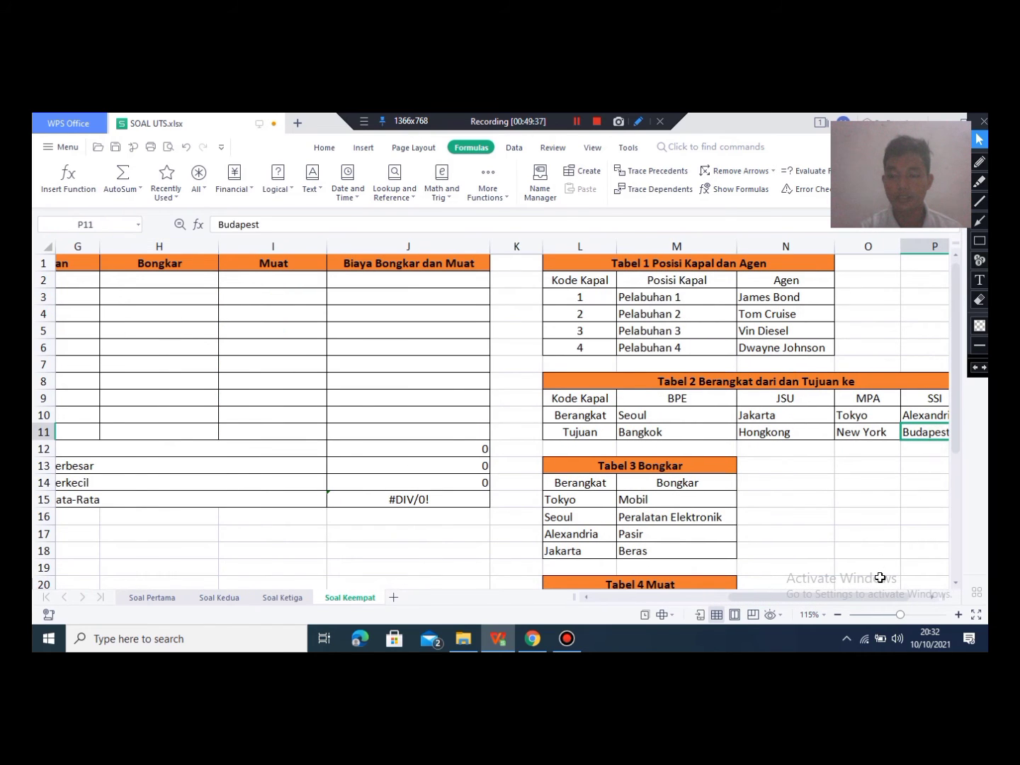
pyautogui.moveTo(791, 597); pyautogui.dragTo(681, 596)
pyautogui.click(683, 279)
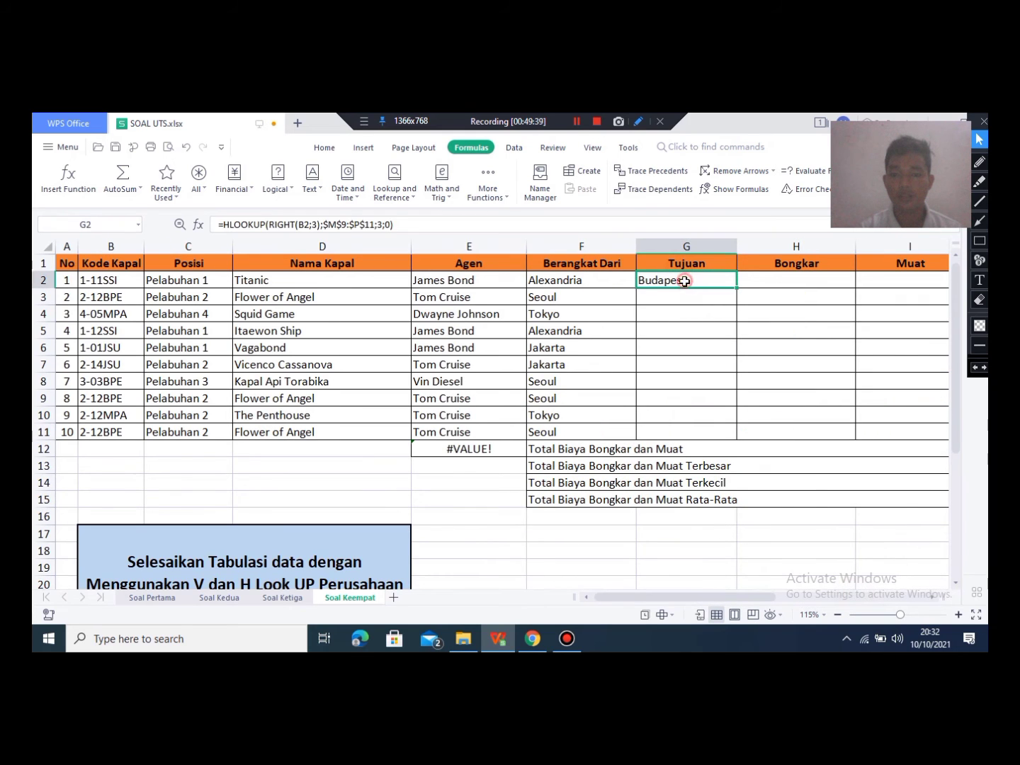
pyautogui.moveTo(737, 286); pyautogui.dragTo(733, 432)
# Step: Examine the empty Bongkar column and Tabel 3 Bongkar to see which column links the ship table to the lookup table
pyautogui.click(745, 349)
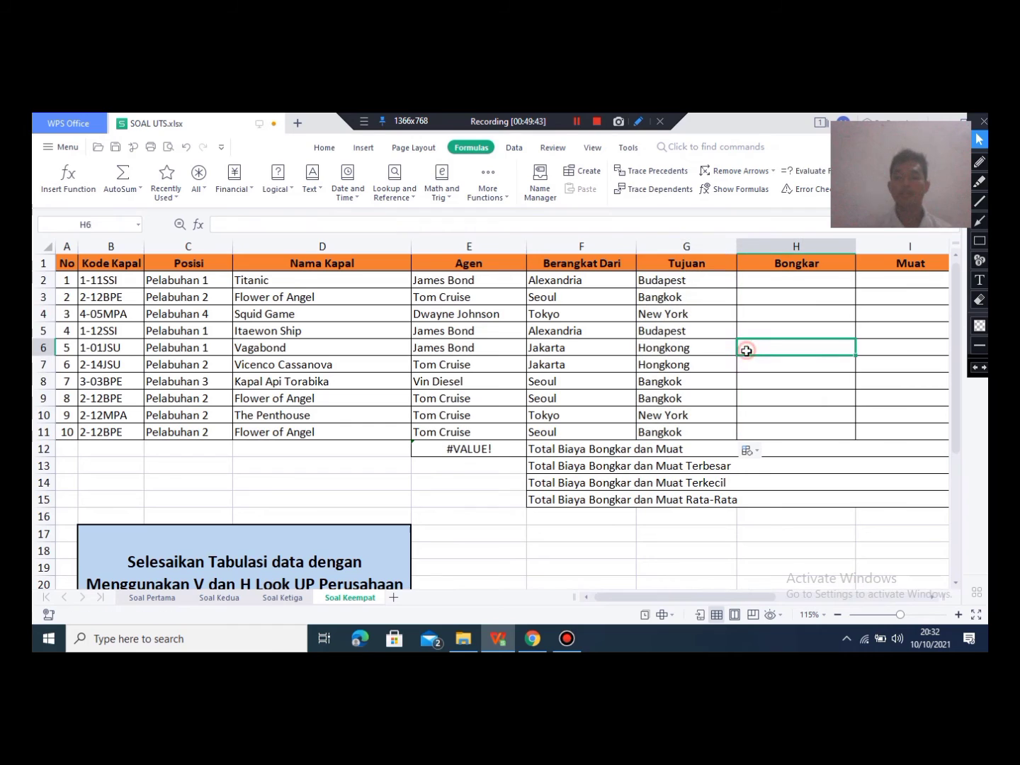
pyautogui.click(751, 314)
pyautogui.click(750, 297)
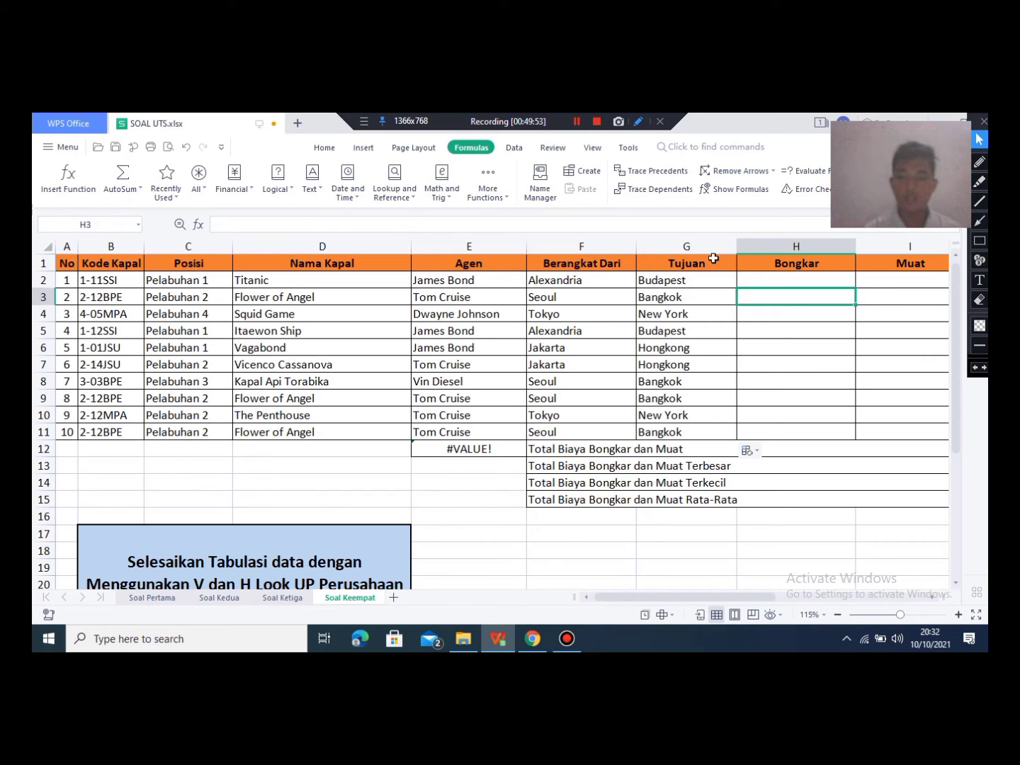
pyautogui.click(776, 315)
pyautogui.click(779, 265)
pyautogui.click(779, 283)
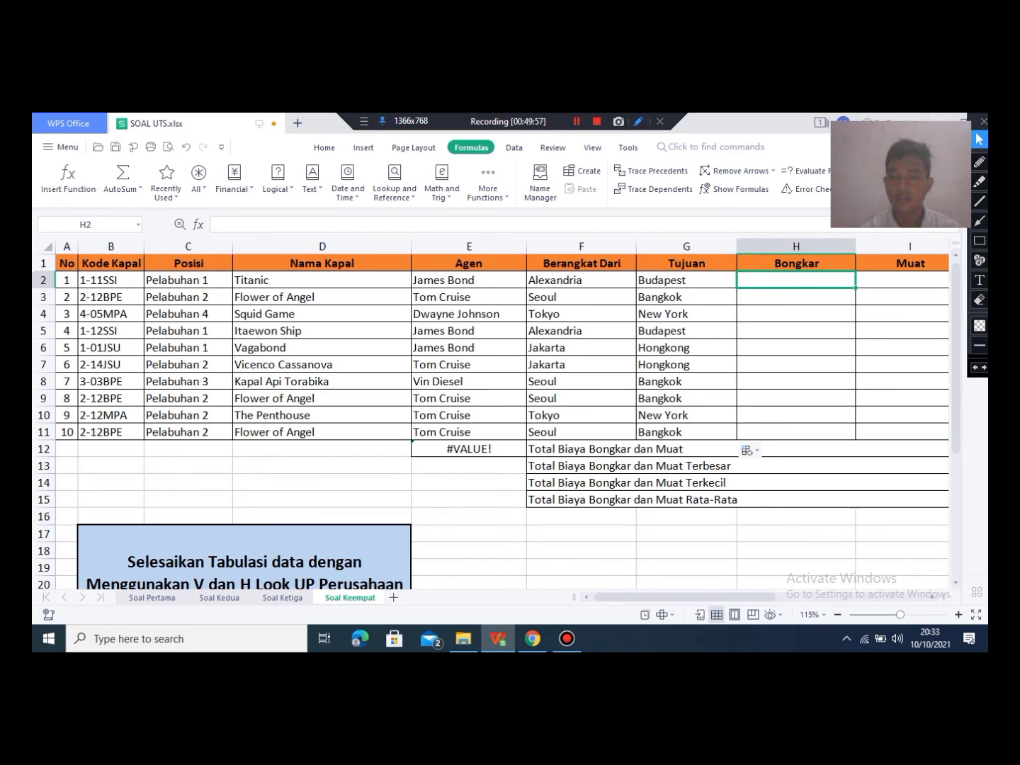
pyautogui.moveTo(761, 597); pyautogui.dragTo(812, 596)
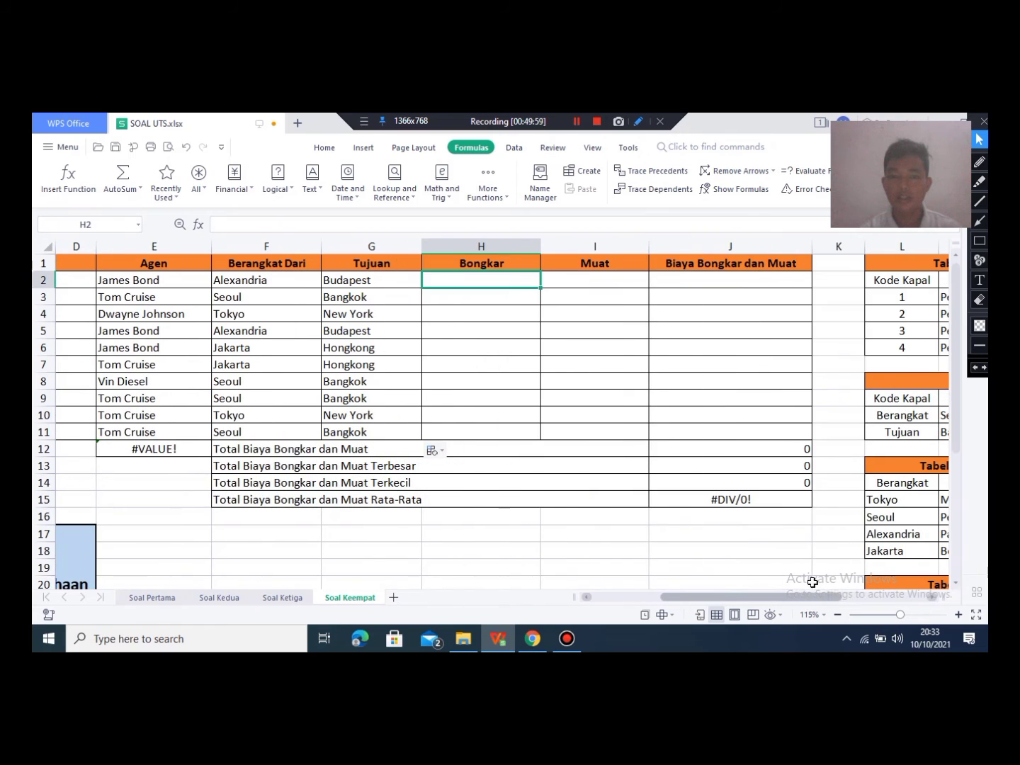
pyautogui.press('Up')
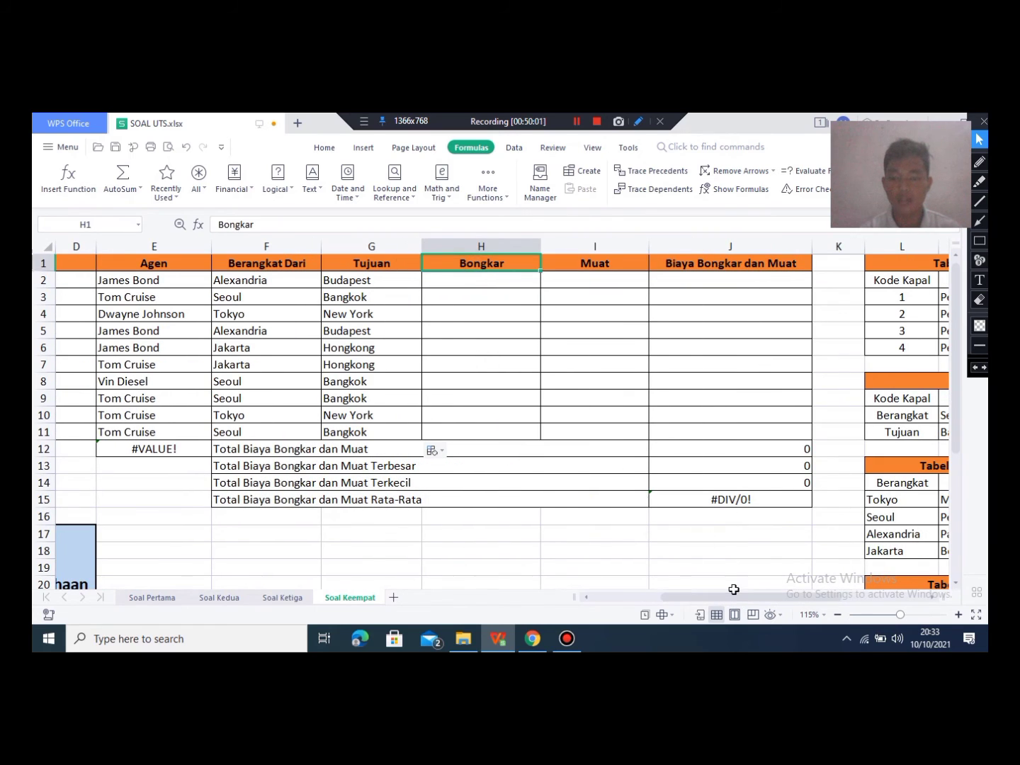
pyautogui.moveTo(741, 600); pyautogui.dragTo(788, 595)
pyautogui.click(745, 482)
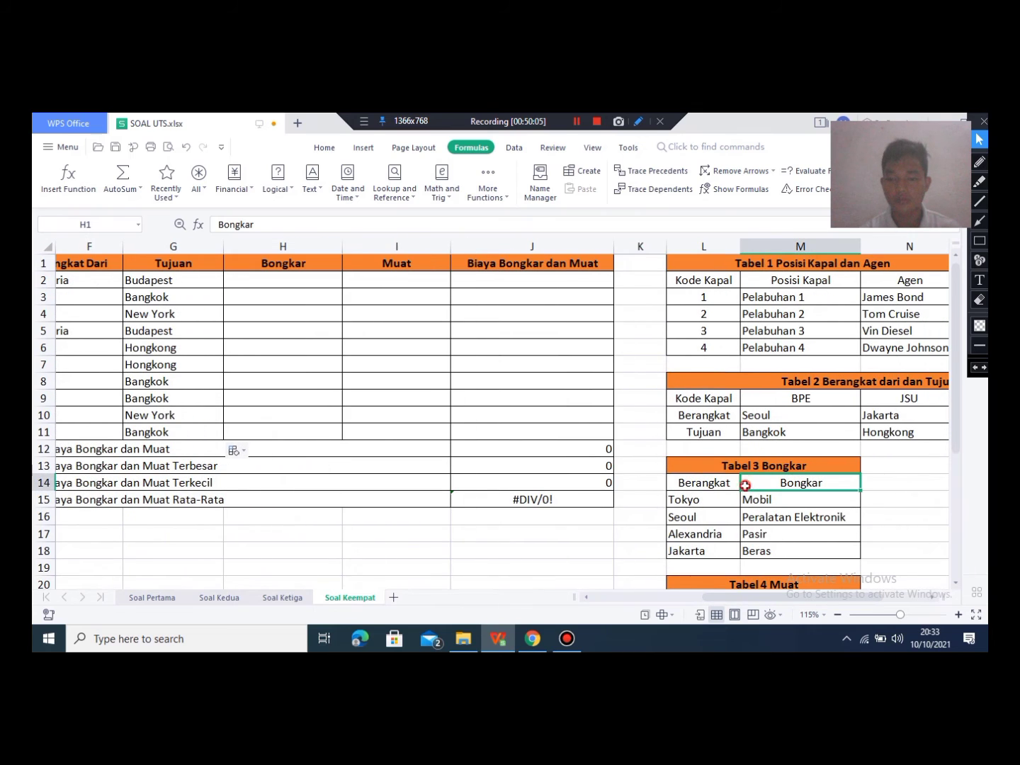
pyautogui.press('Up')
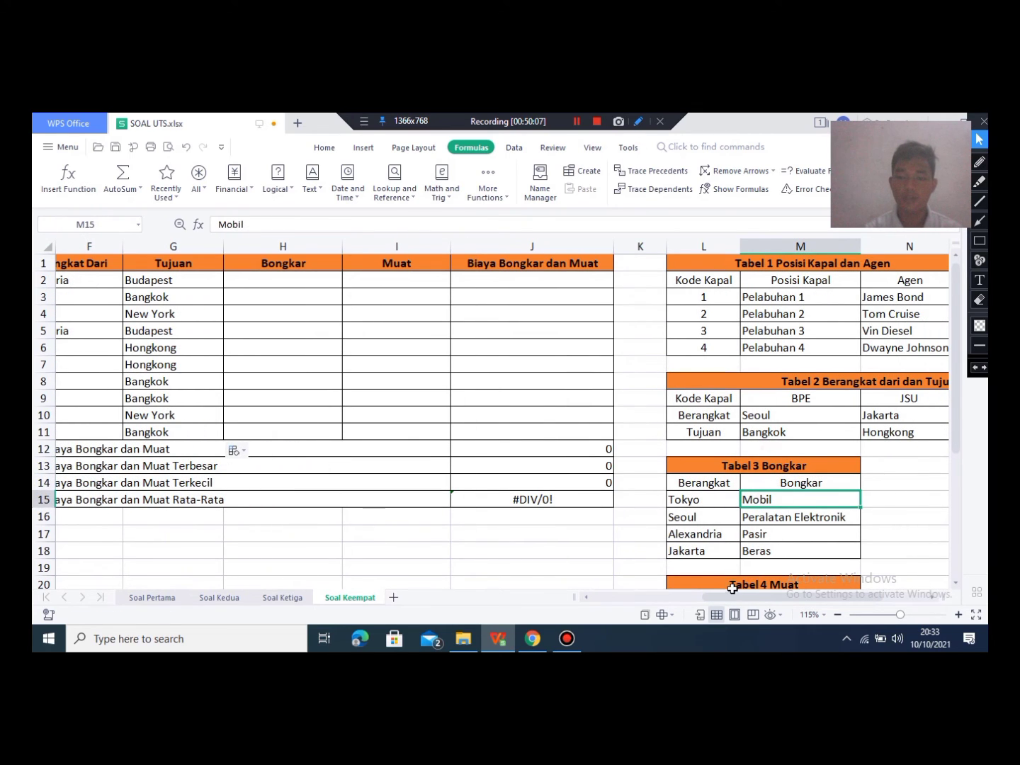
pyautogui.moveTo(724, 598); pyautogui.dragTo(691, 599)
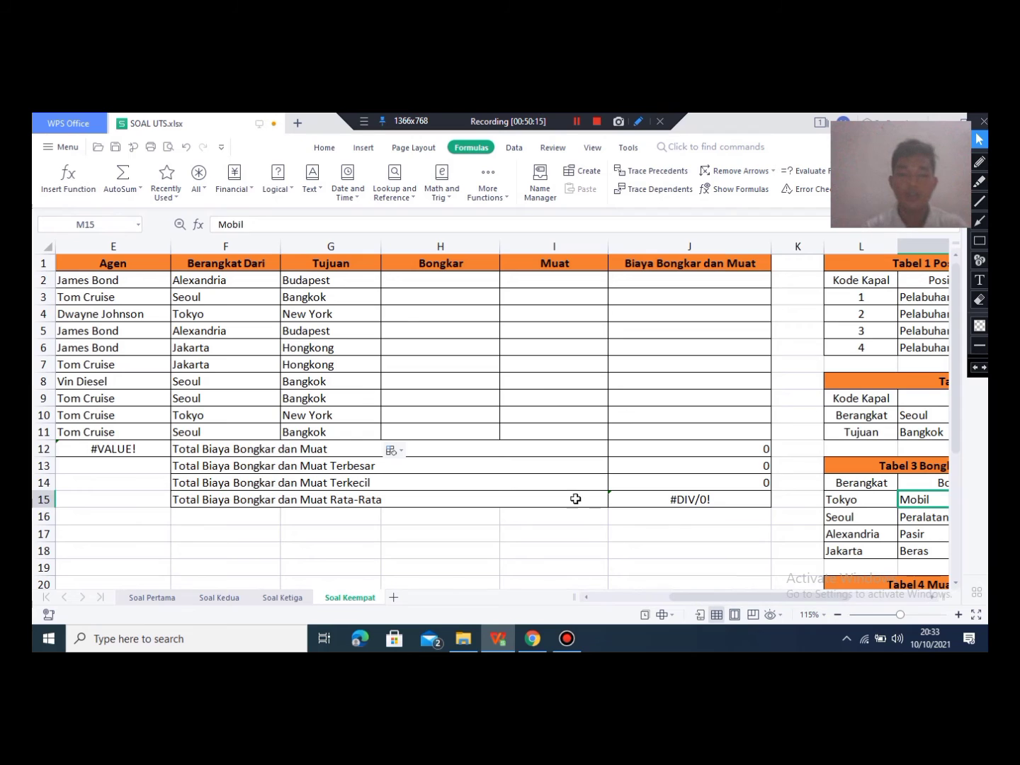
pyautogui.click(420, 286)
pyautogui.write('=VLO')
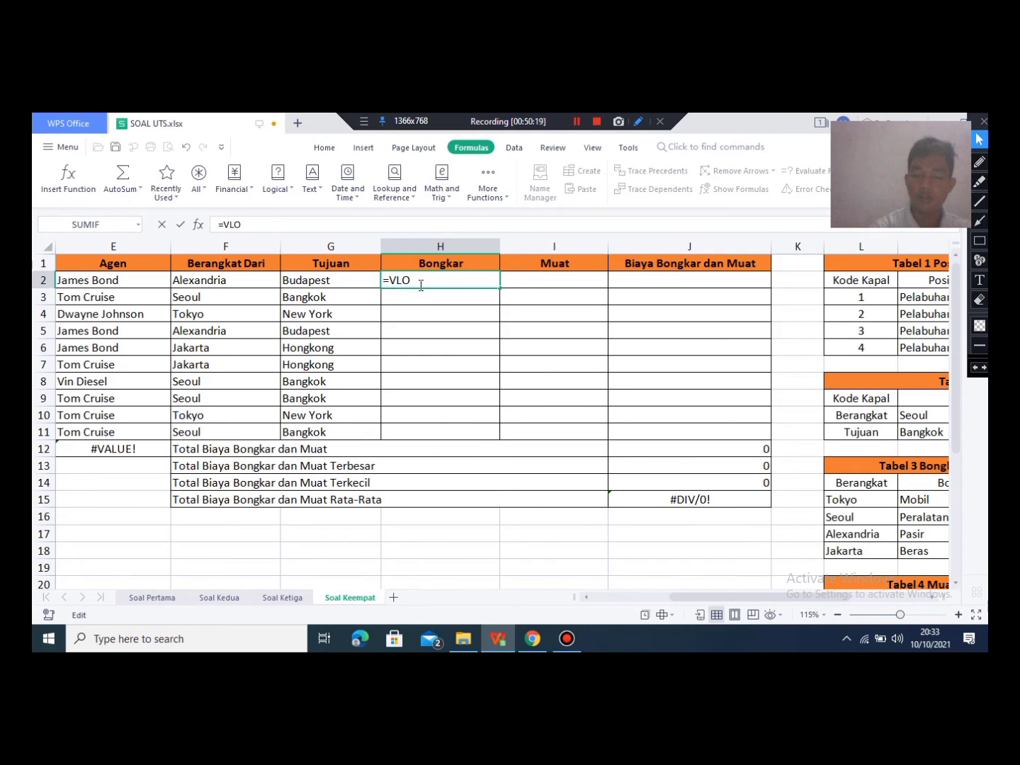
pyautogui.press('Tab')
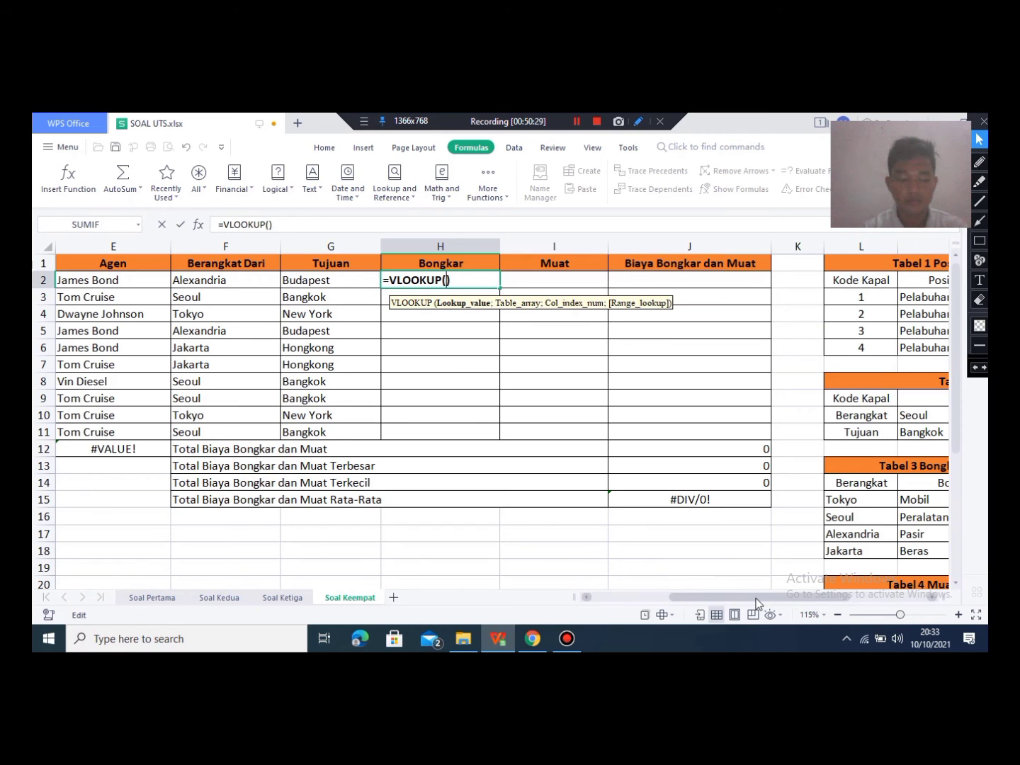
pyautogui.click(576, 122)
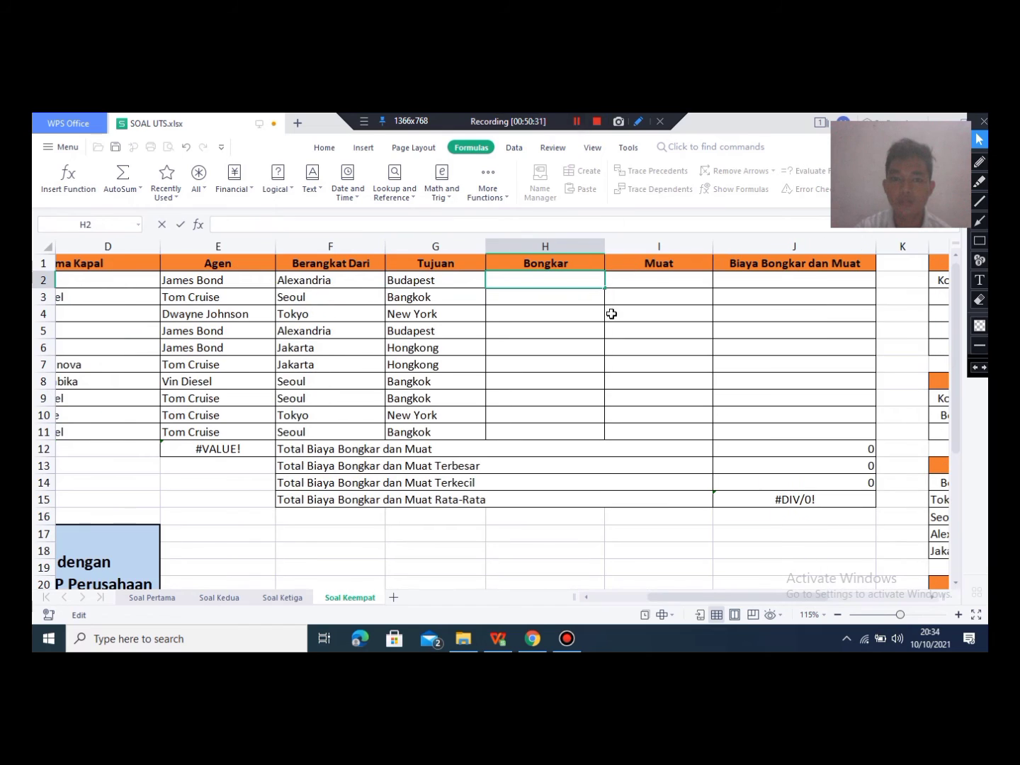
# Step: Start a VLOOKUP formula in Bongkar cell H2 with Berangkat Dari cell F2 as the lookup value
pyautogui.click(560, 280)
pyautogui.write('=')
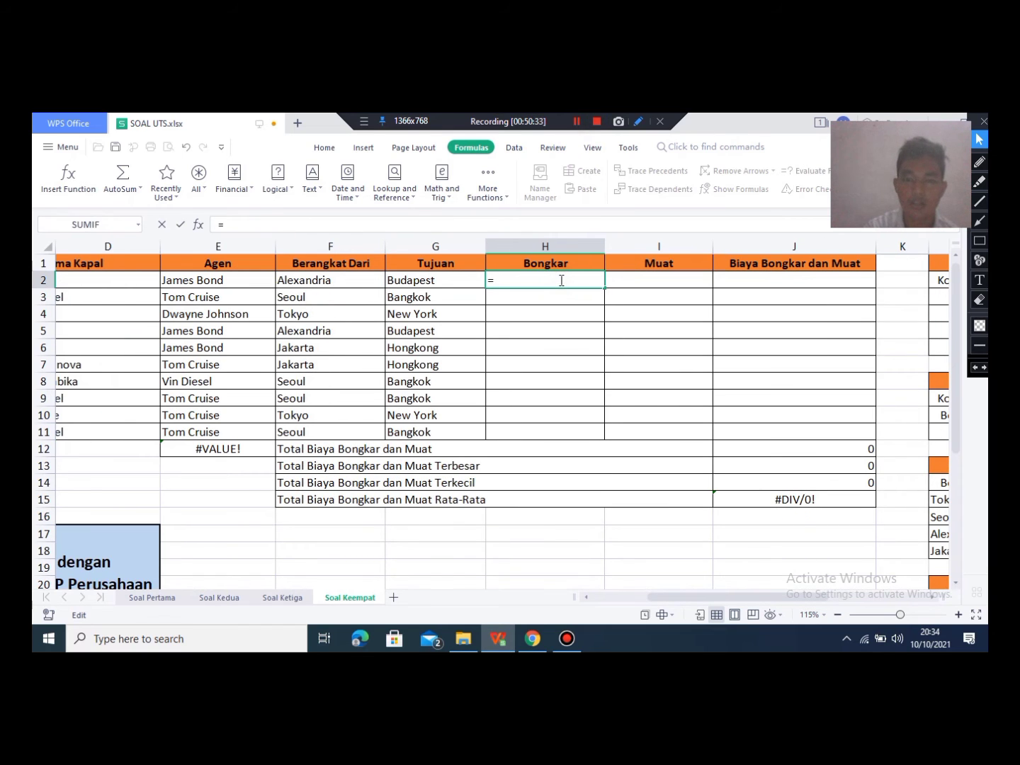
pyautogui.write('VLO')
pyautogui.press('Tab')
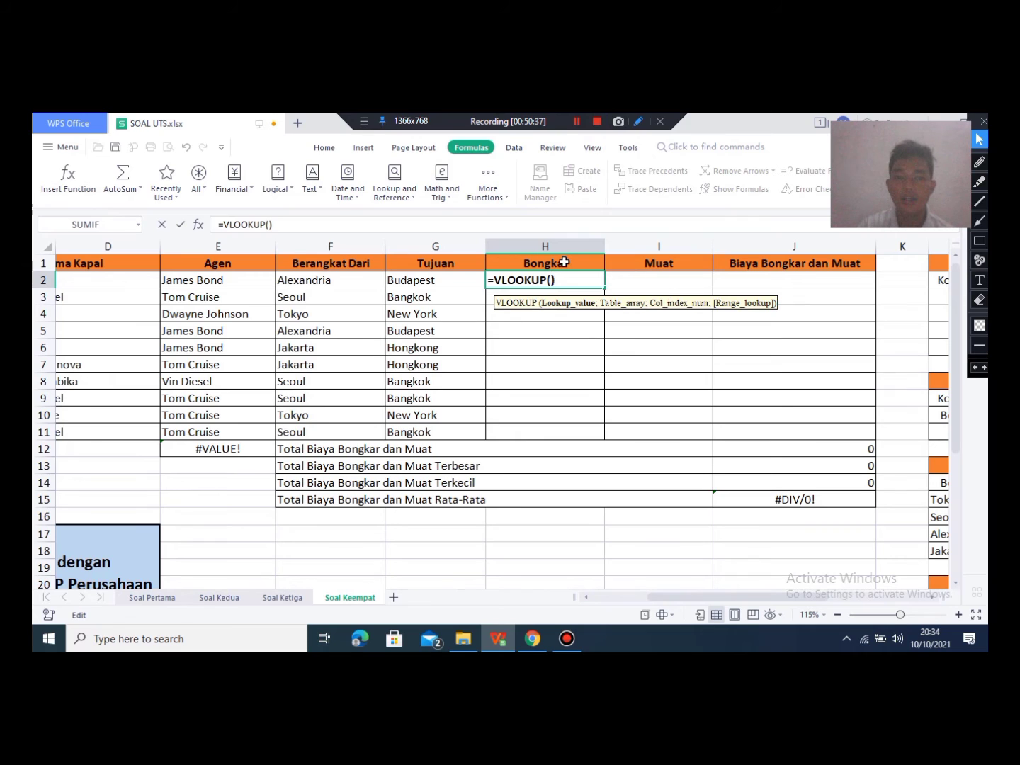
pyautogui.click(311, 279)
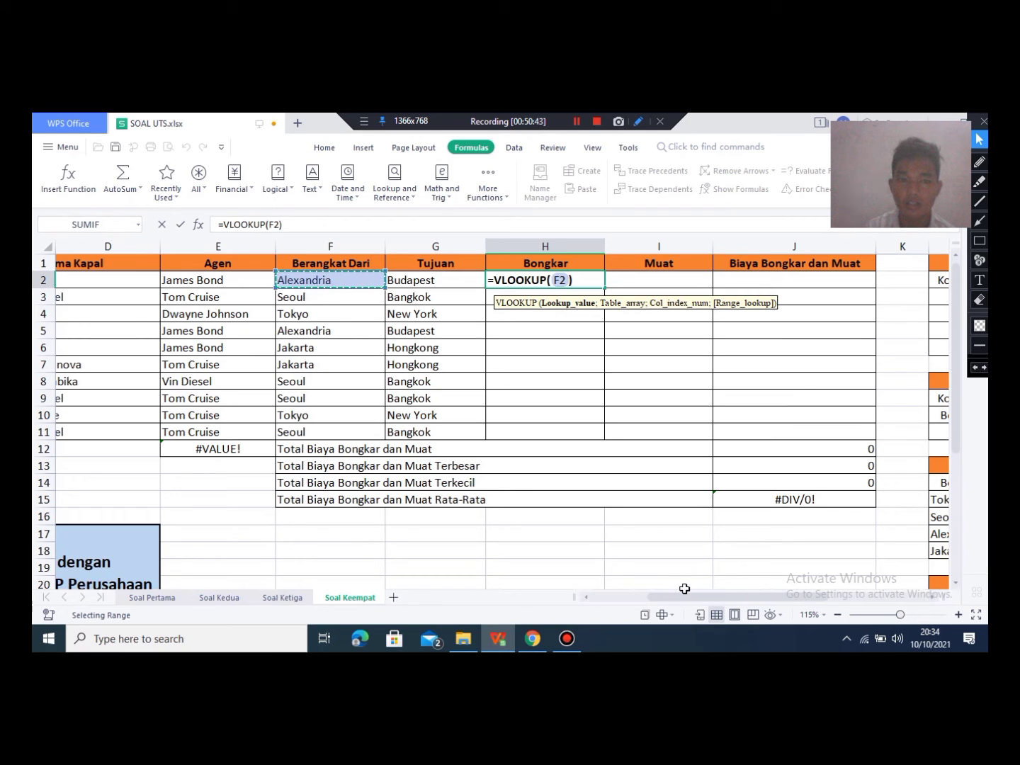
# Step: Add a semicolon and the Tabel 3 Bongkar range L15:M18 as the table array of the VLOOKUP formula
pyautogui.moveTo(740, 596); pyautogui.dragTo(790, 595)
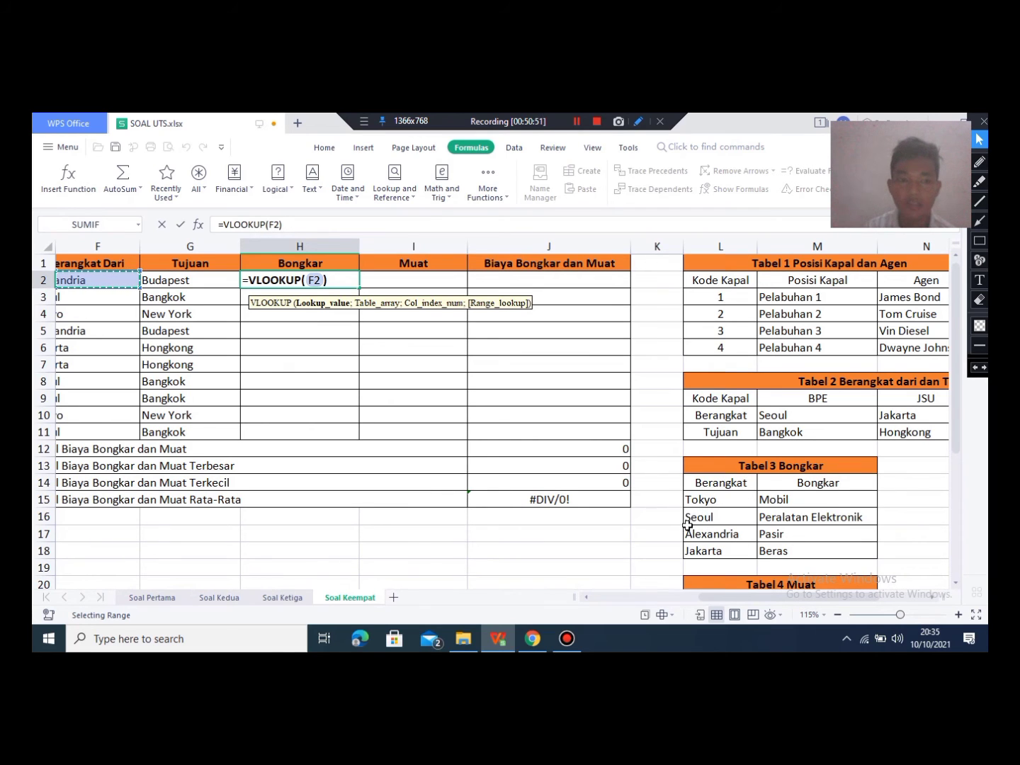
pyautogui.moveTo(743, 597); pyautogui.dragTo(723, 594)
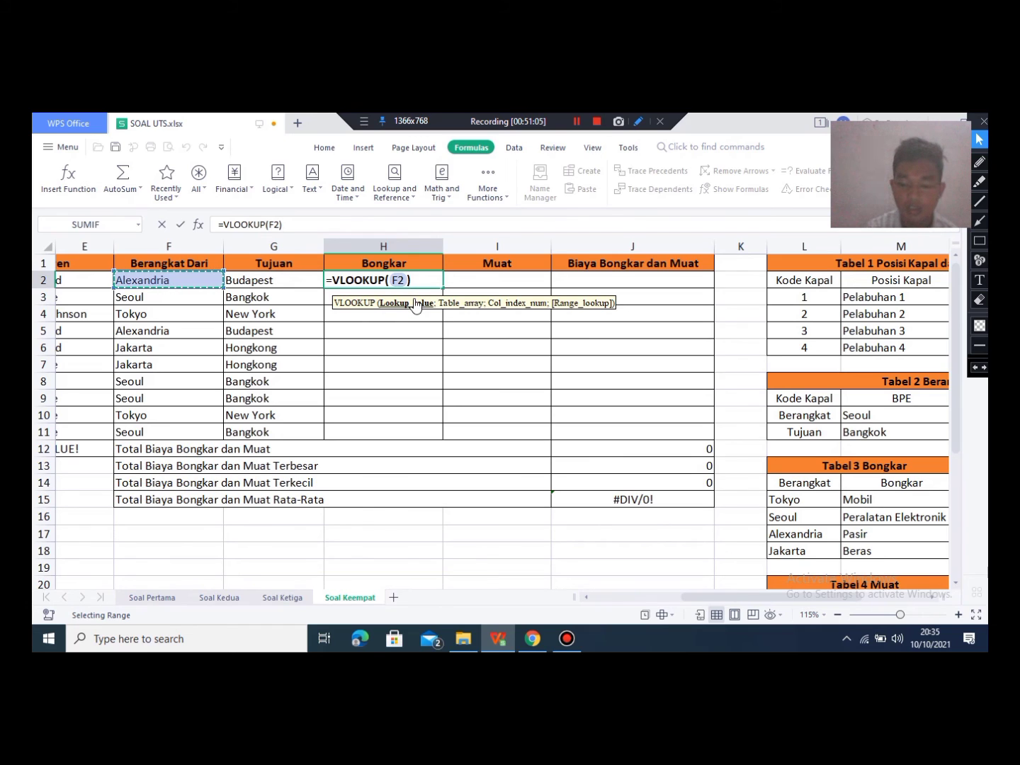
pyautogui.write(';')
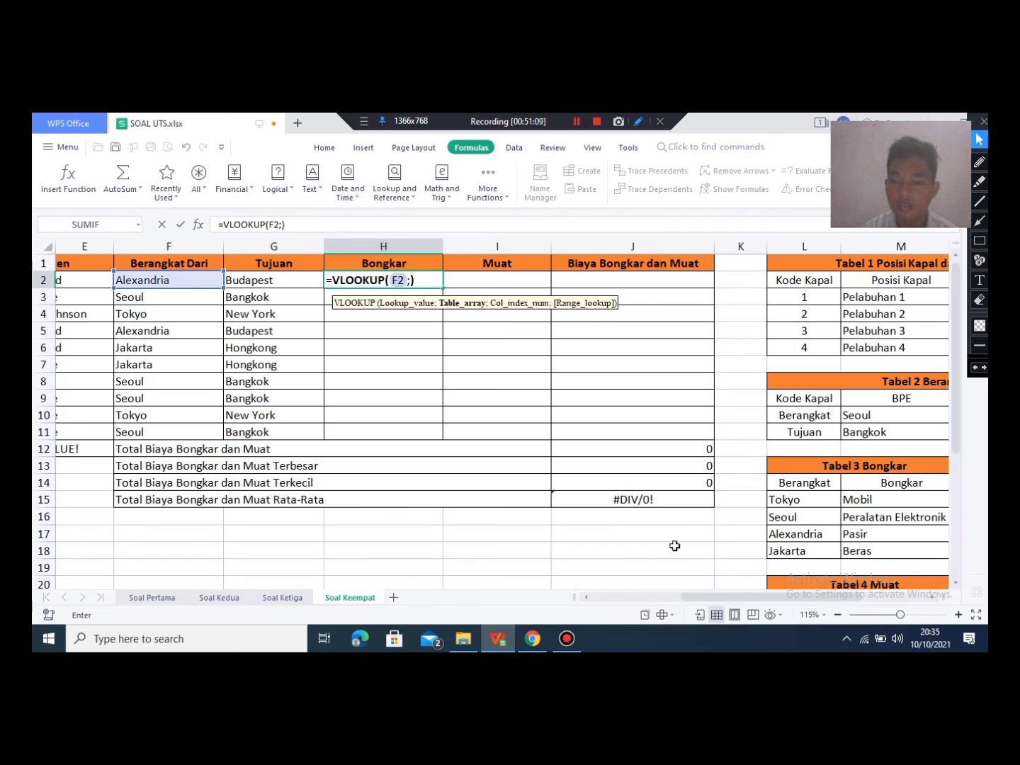
pyautogui.moveTo(788, 500)
pyautogui.mouseDown()
pyautogui.moveTo(897, 533)
pyautogui.moveTo(899, 547)
pyautogui.moveTo(950, 552)
pyautogui.moveTo(767, 546)
pyautogui.mouseUp()
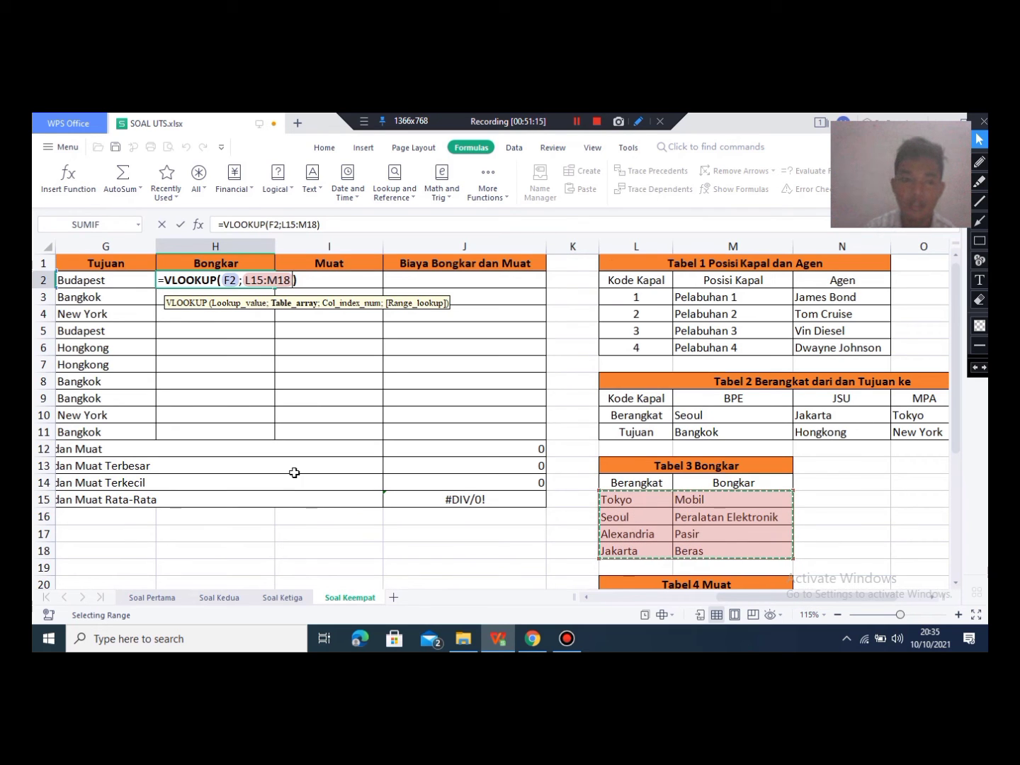
# Step: Make the table array of the VLOOKUP formula in H2 absolute as $L$15:$M$18
pyautogui.moveTo(731, 599); pyautogui.dragTo(693, 608)
pyautogui.click(411, 279)
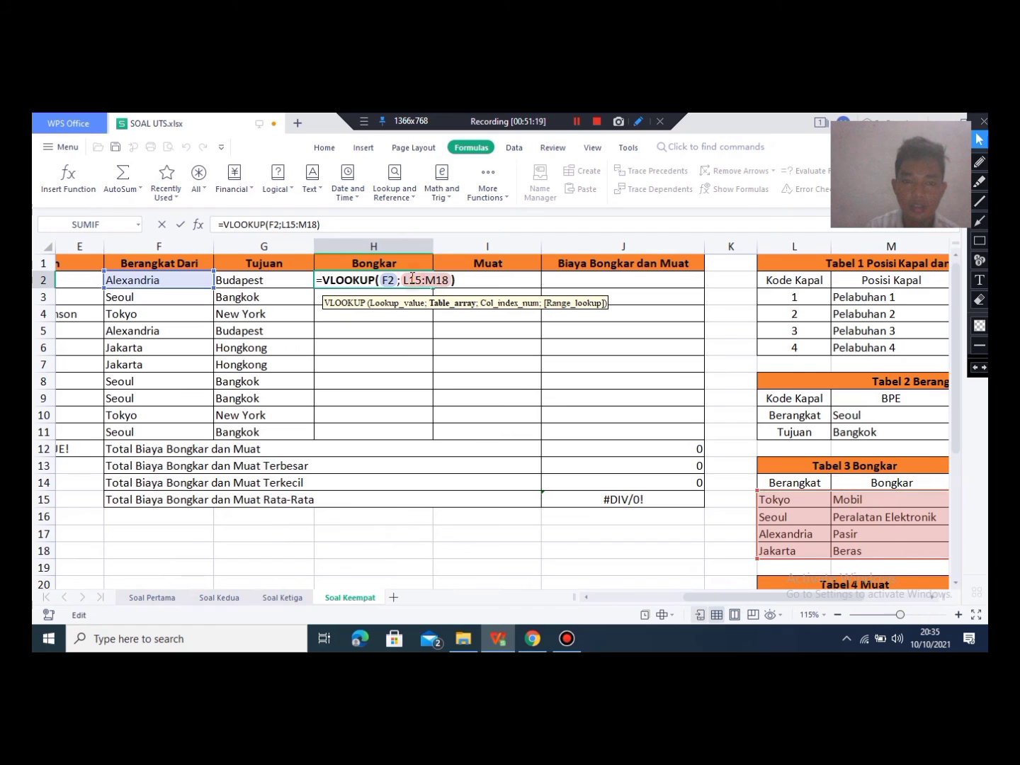
pyautogui.write('$')
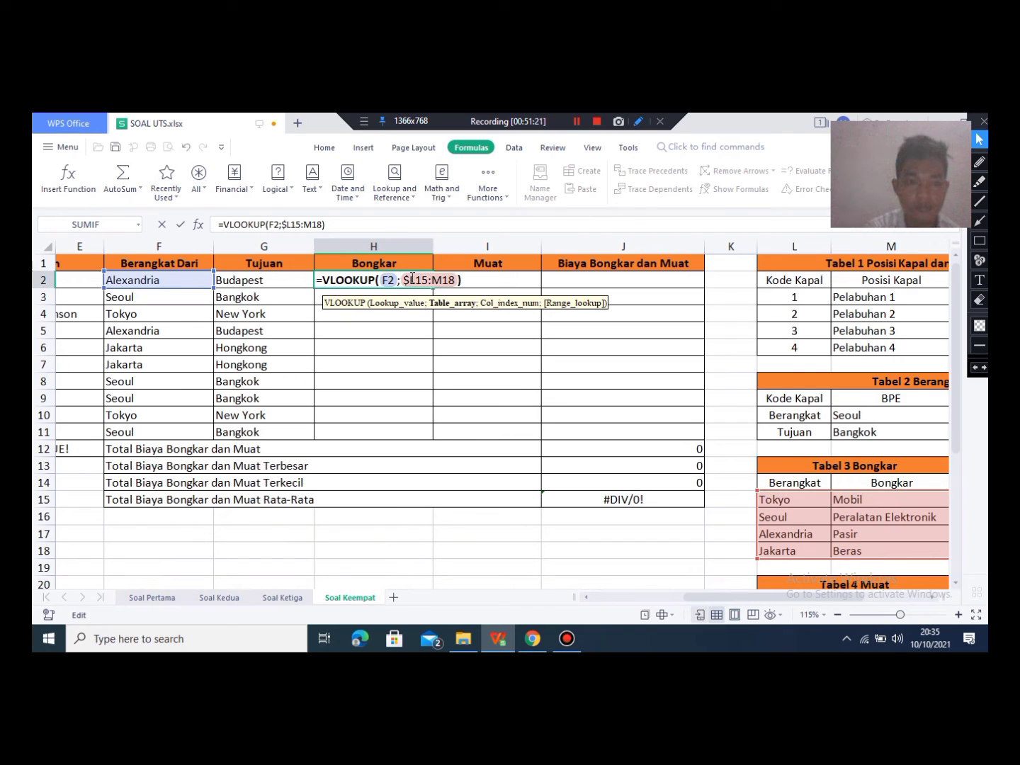
pyautogui.write('$')
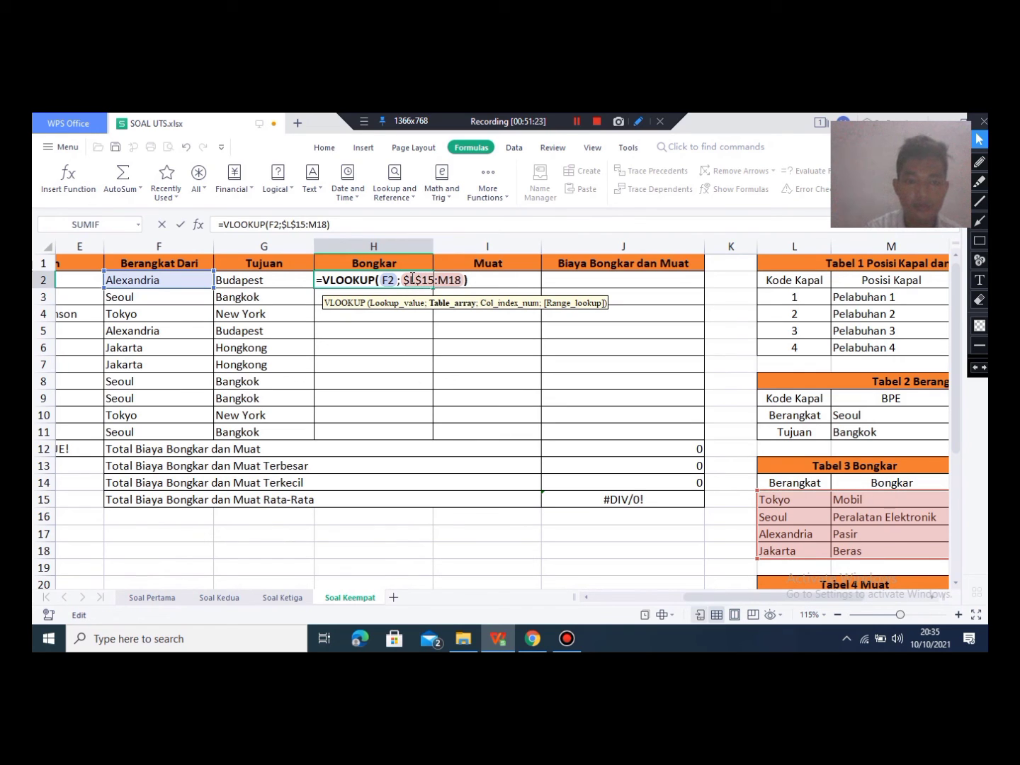
pyautogui.write('$')
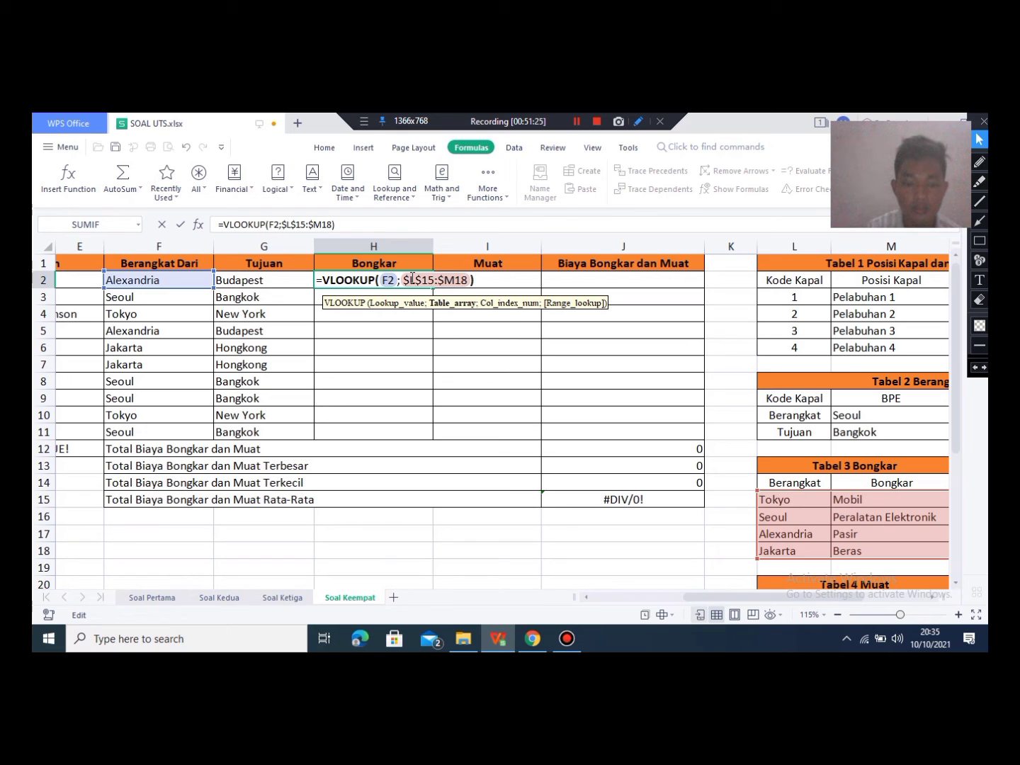
pyautogui.write('$')
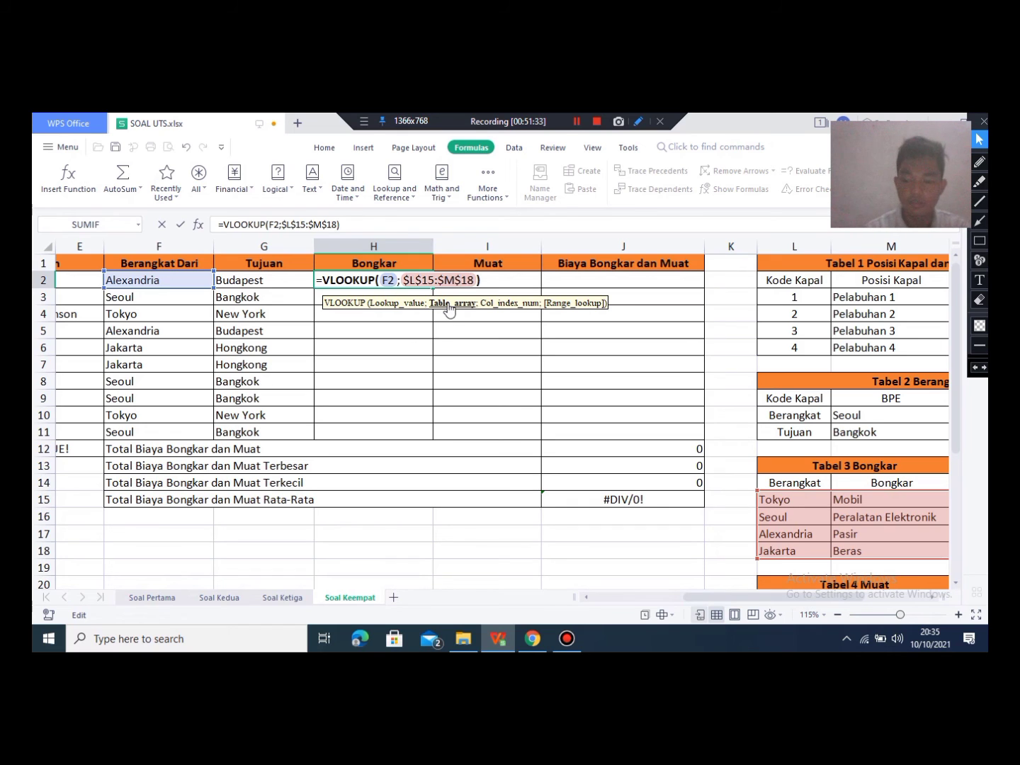
pyautogui.press('Right')
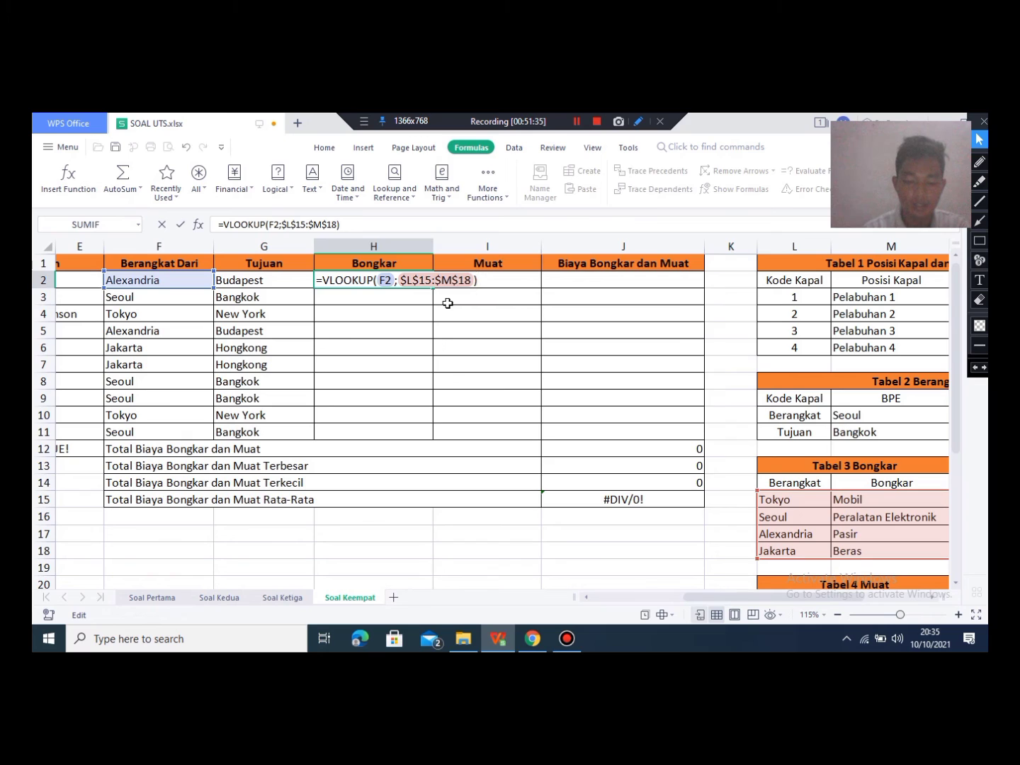
# Step: Complete the VLOOKUP formula in H2 with column index 2 and range lookup 0
pyautogui.press('Left')
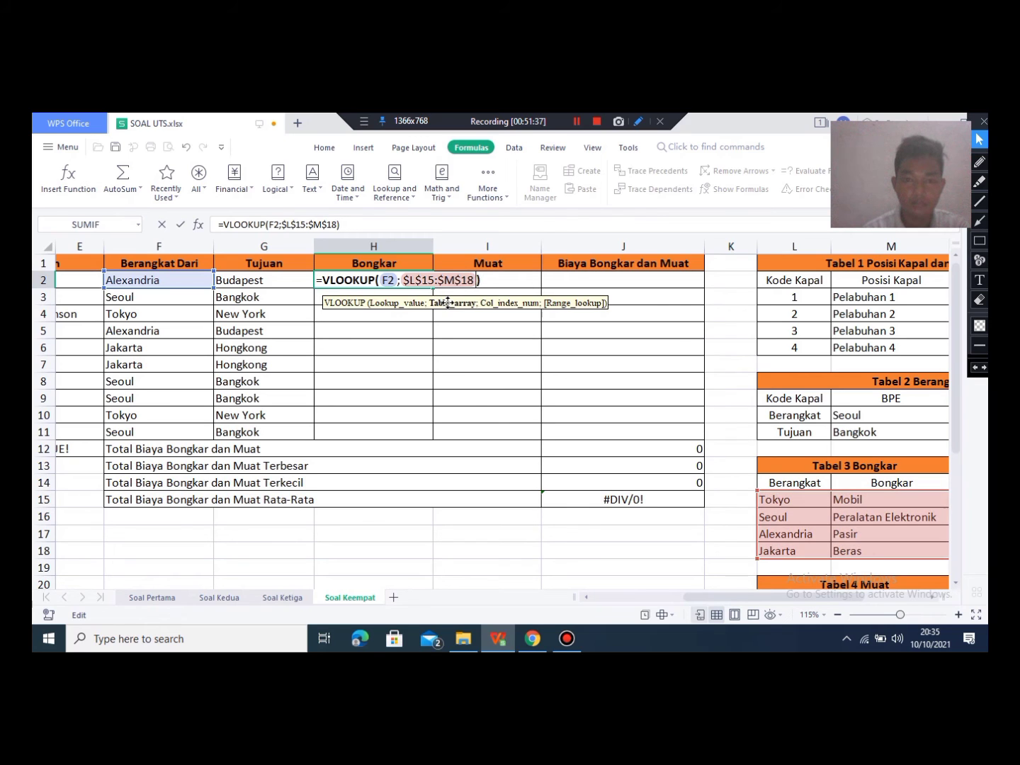
pyautogui.write(';')
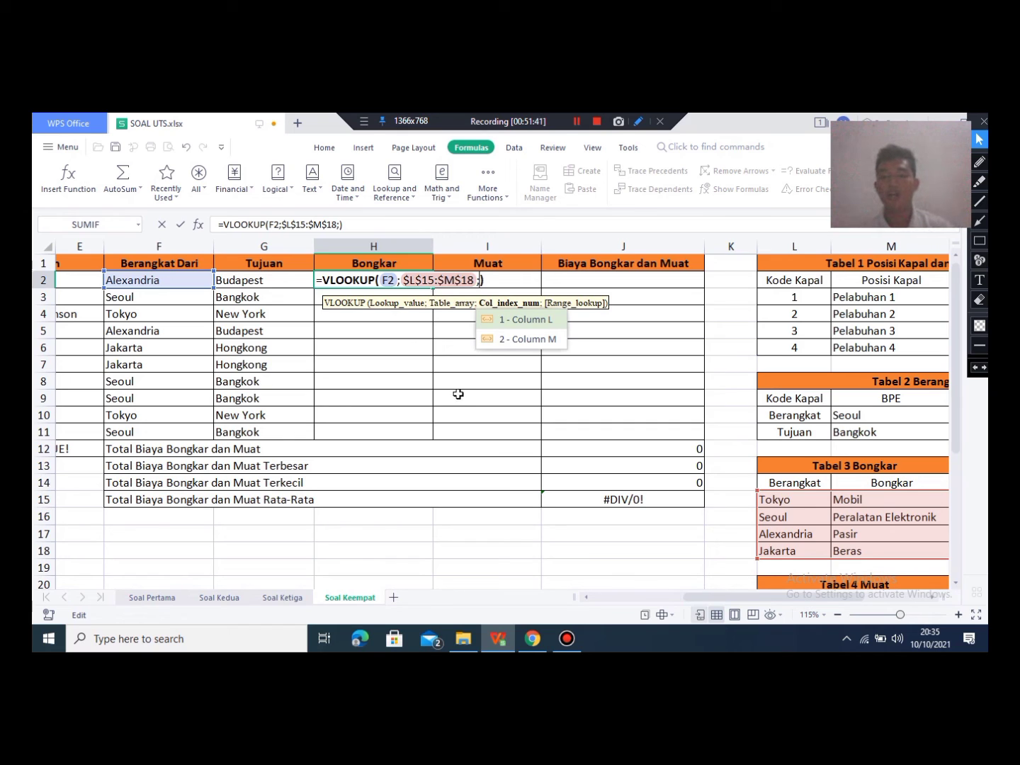
pyautogui.click(537, 337)
pyautogui.write(';0')
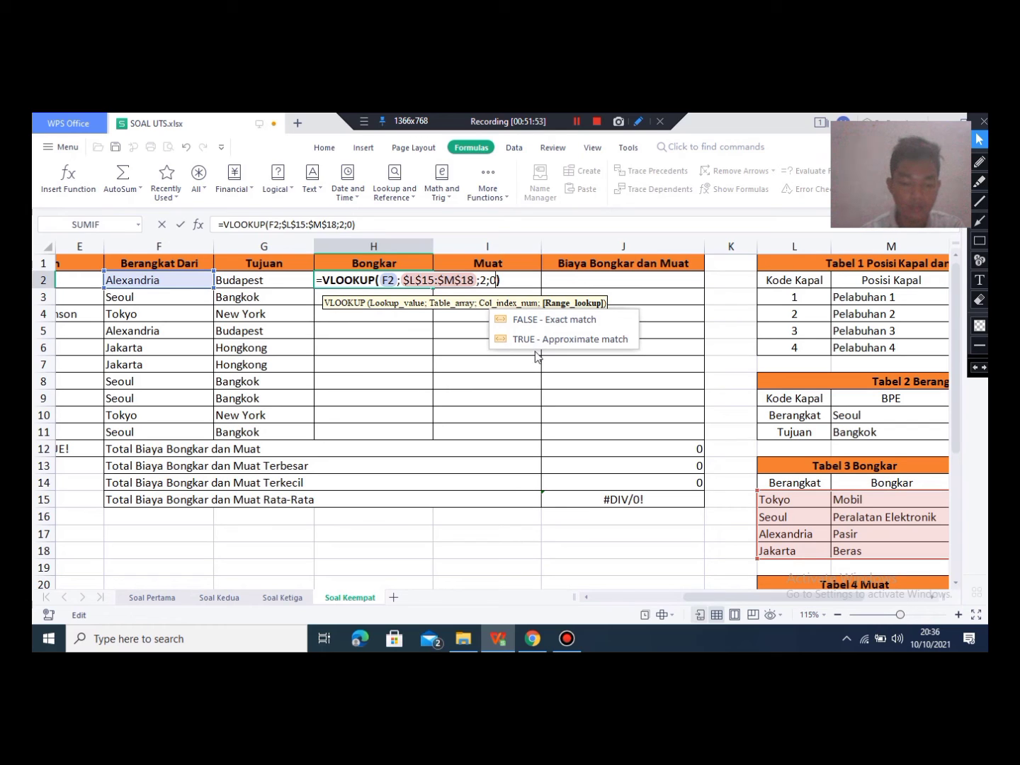
pyautogui.press('Return')
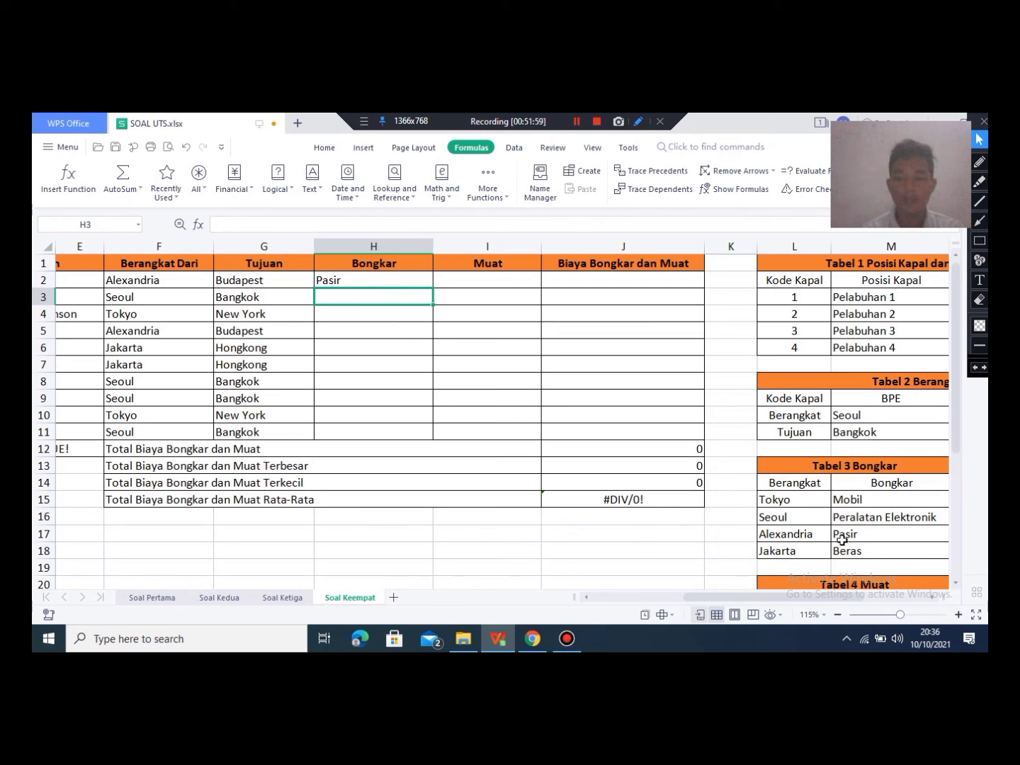
# Step: Check the H2 result against the Alexandria row of Tabel 3 Bongkar and fill the formula down through H11
pyautogui.click(779, 542)
pyautogui.click(851, 537)
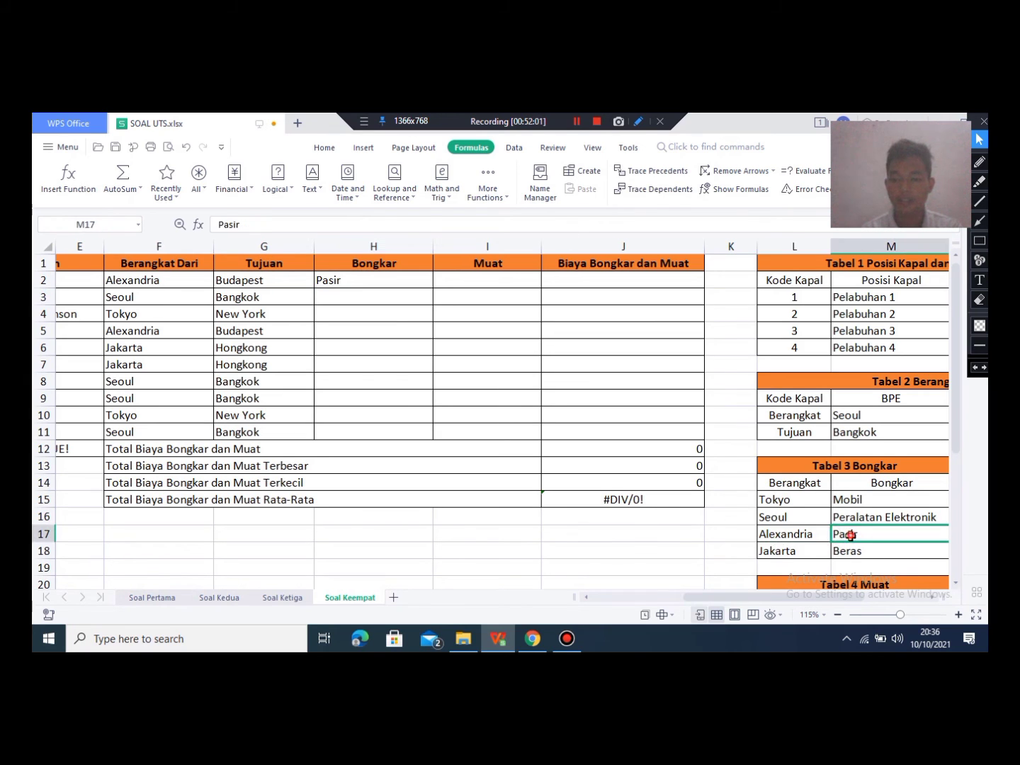
pyautogui.click(366, 277)
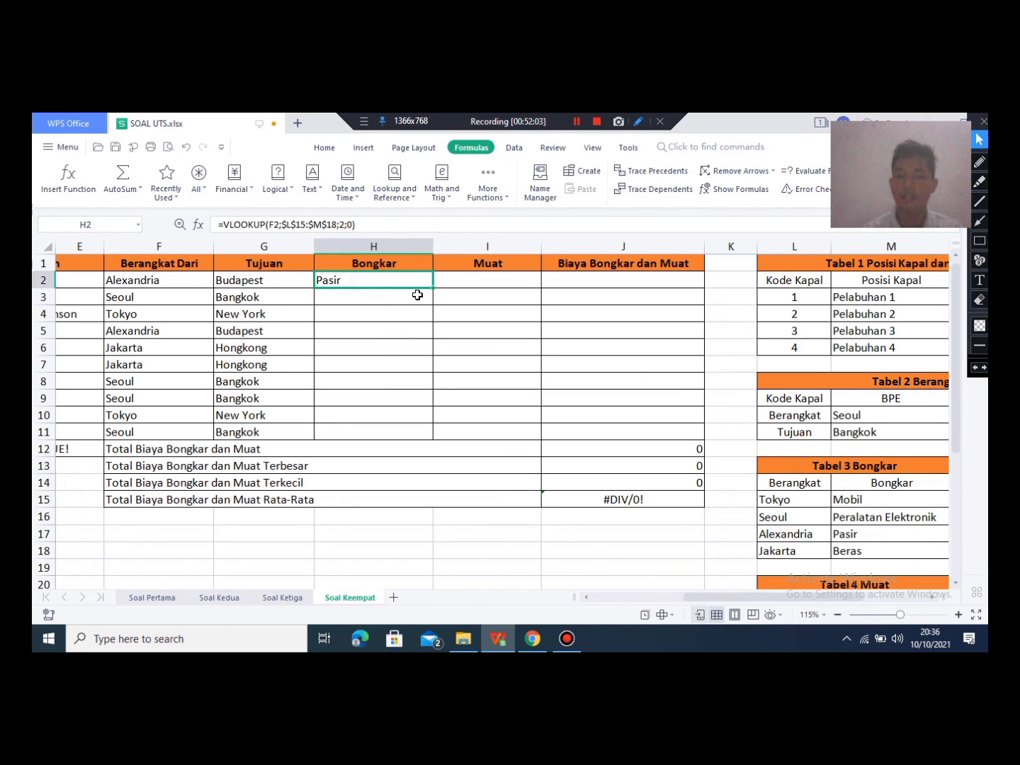
pyautogui.moveTo(432, 289); pyautogui.dragTo(411, 433)
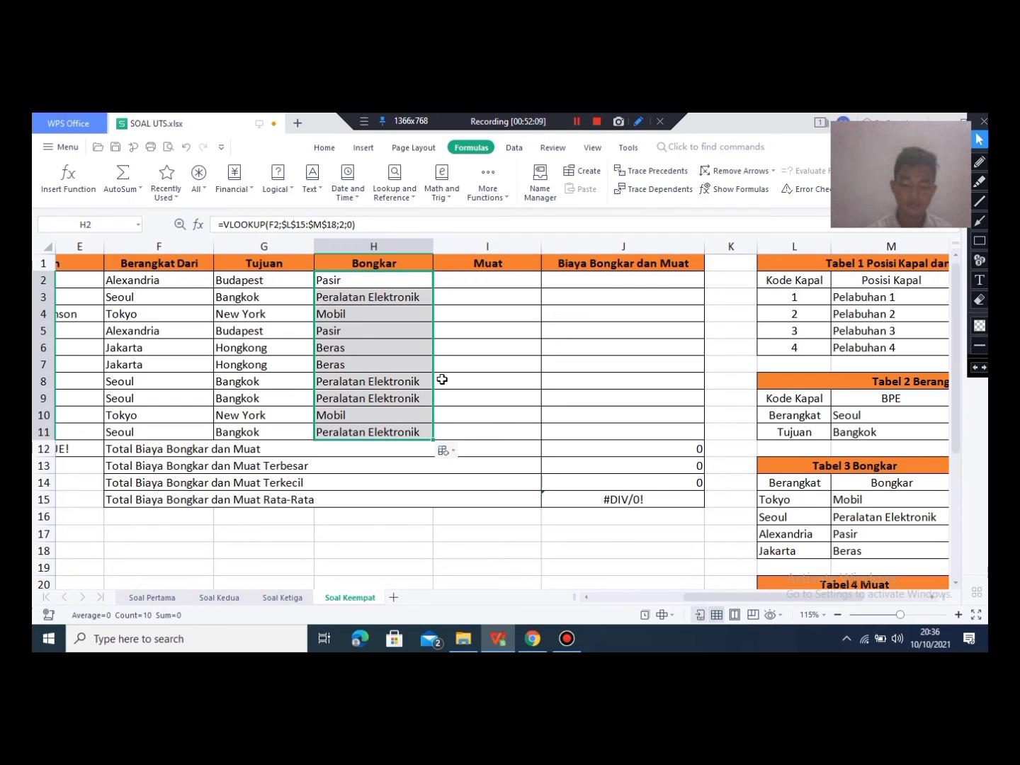
# Step: Start a VLOOKUP formula in Muat cell I2 with Tujuan cell G2 as the lookup value
pyautogui.click(473, 285)
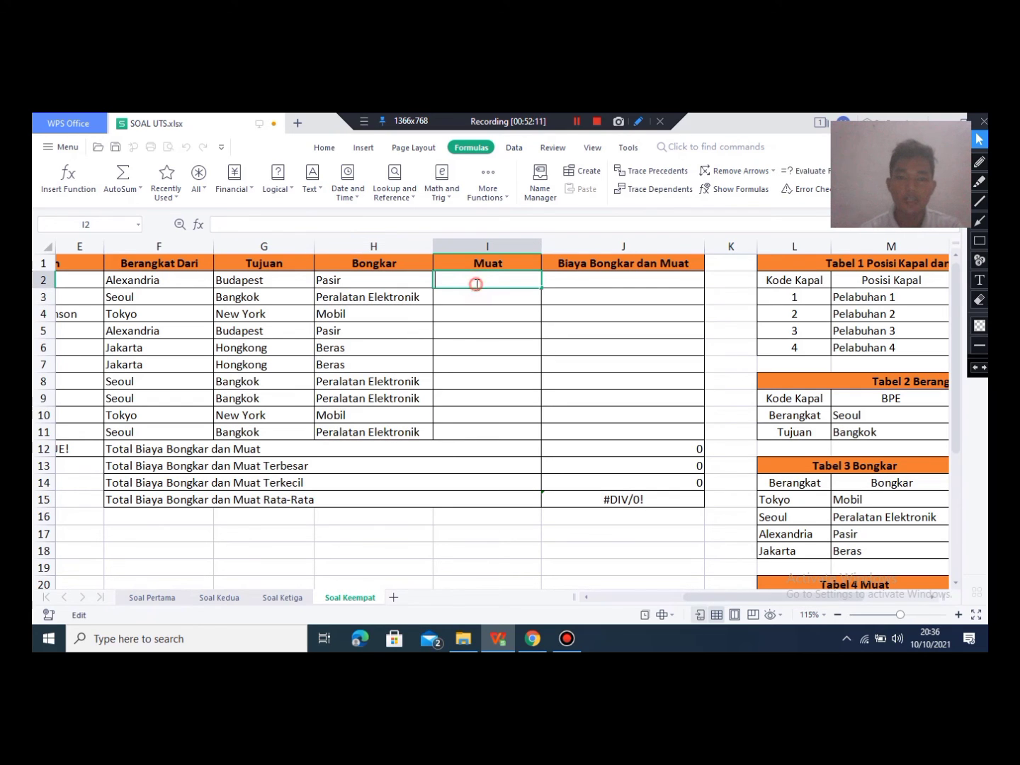
pyautogui.click(500, 302)
pyautogui.click(488, 281)
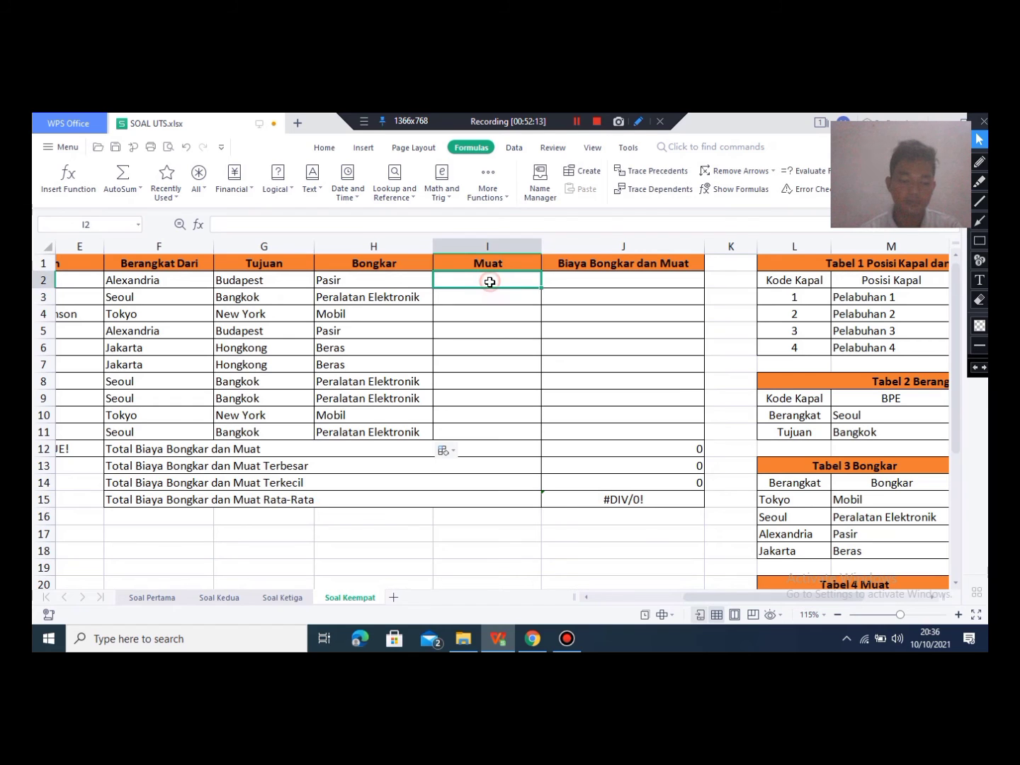
pyautogui.scroll(-2, 826, 499)
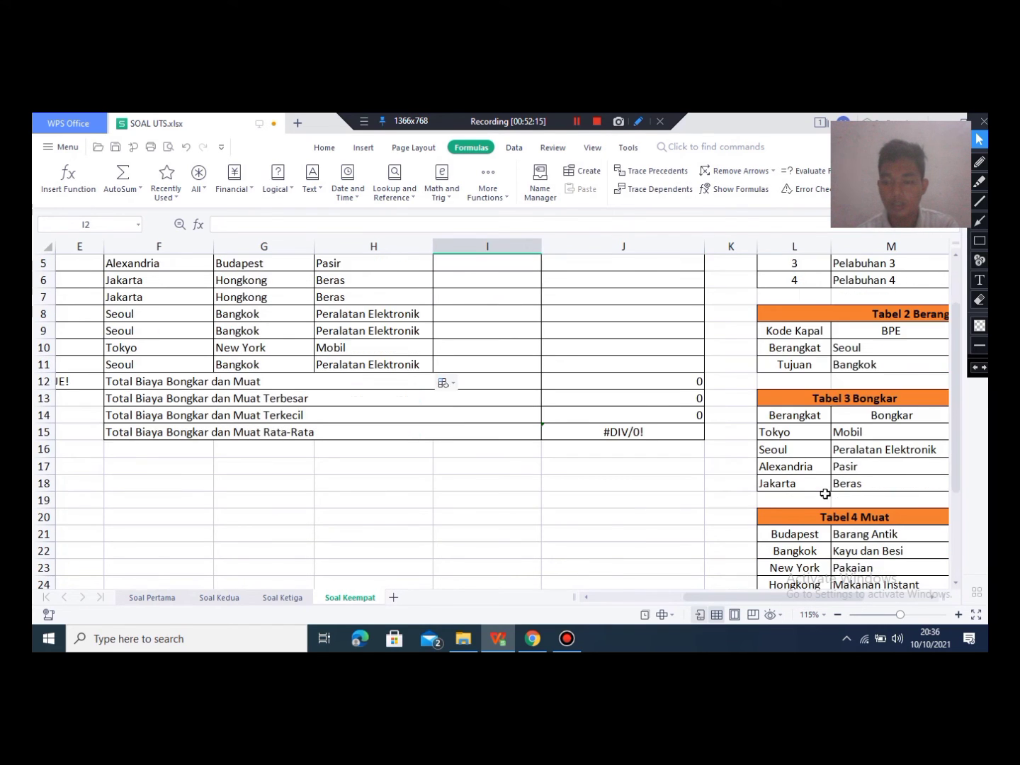
pyautogui.scroll(-2, 826, 493)
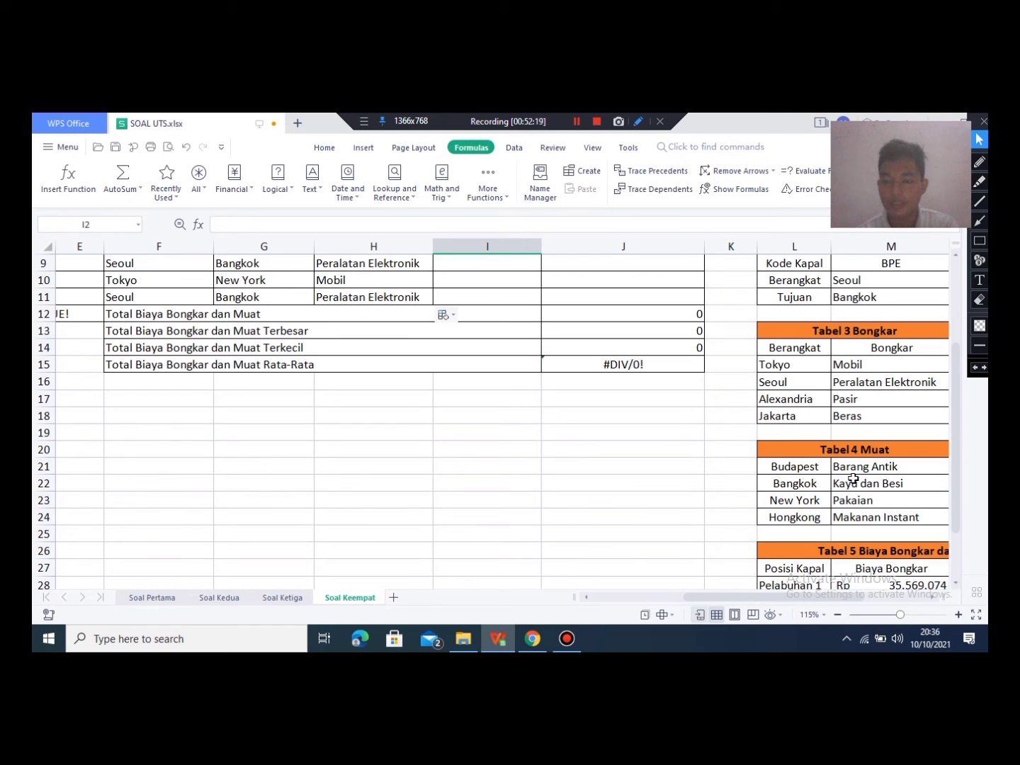
pyautogui.scroll(4, 822, 512)
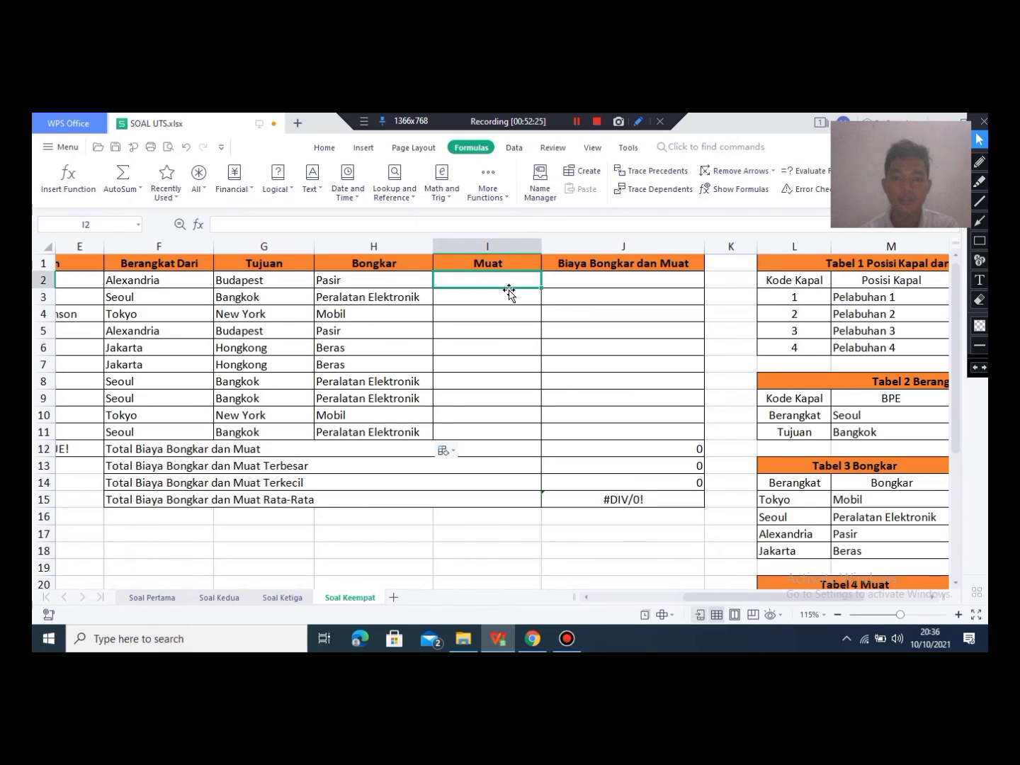
pyautogui.write('=')
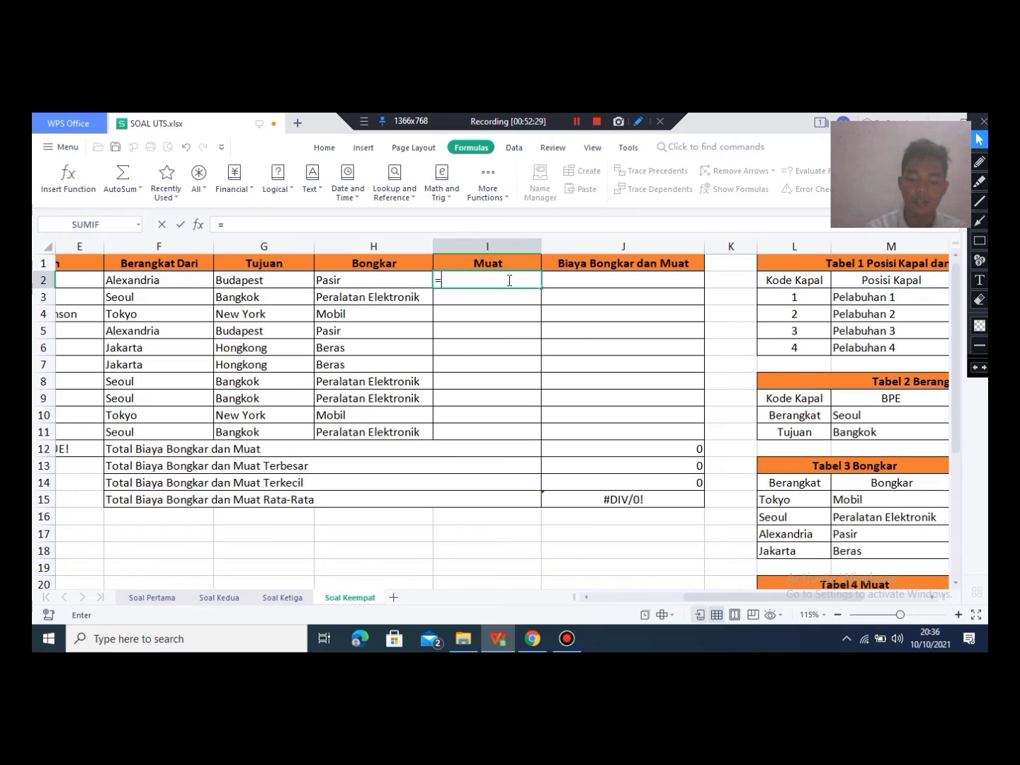
pyautogui.write('VLOOKUP(')
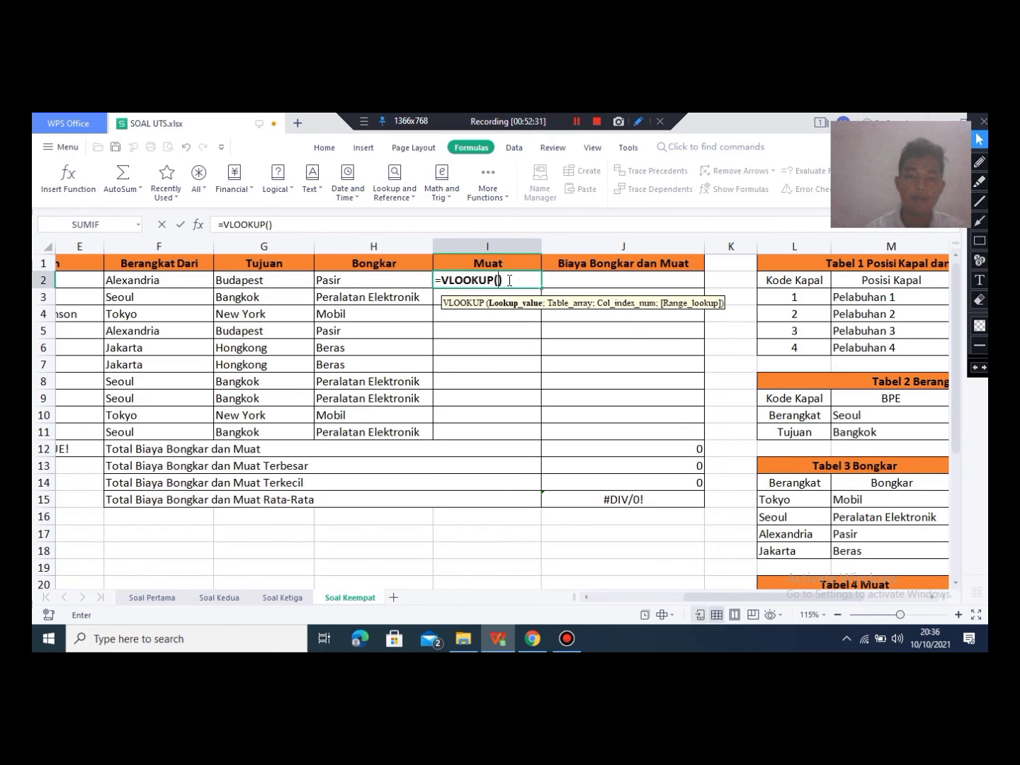
pyautogui.click(265, 284)
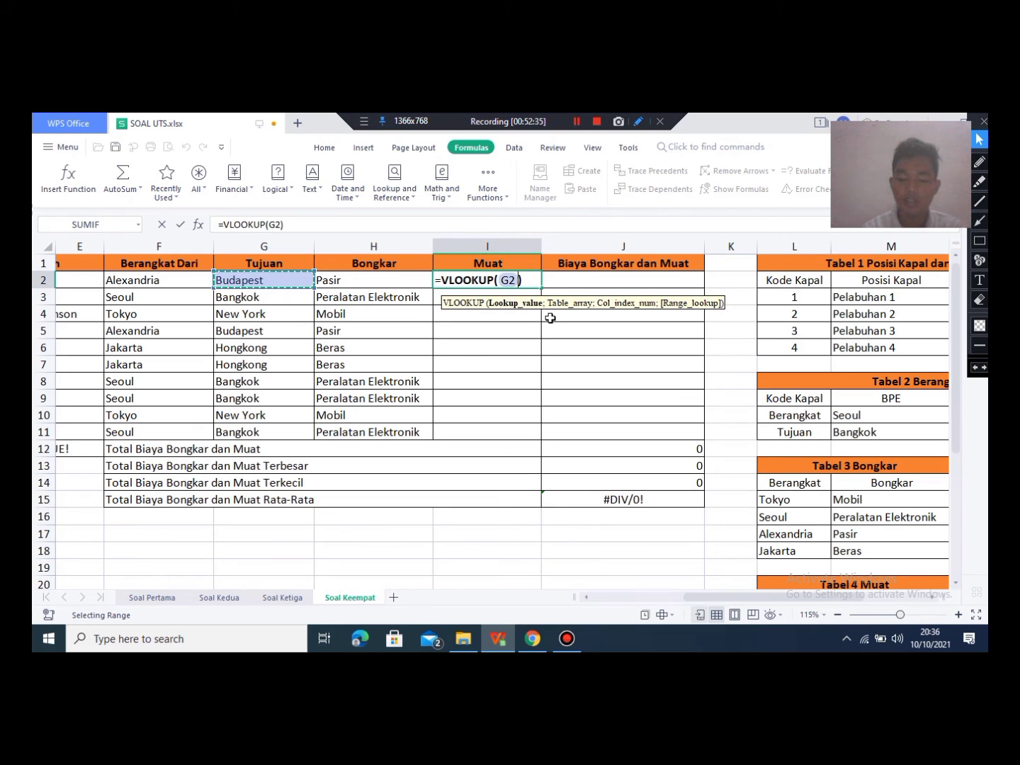
# Step: Add a semicolon and the Tabel 4 Muat range L21:M24 as the table array of the I2 formula
pyautogui.write(';')
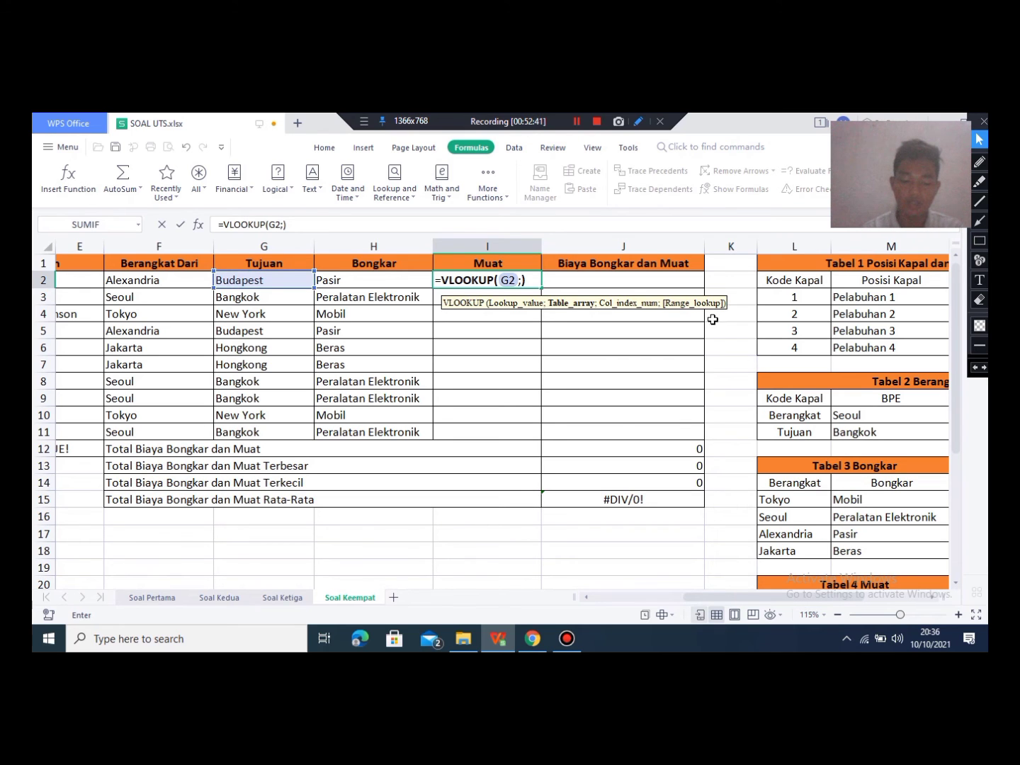
pyautogui.scroll(-4, 872, 382)
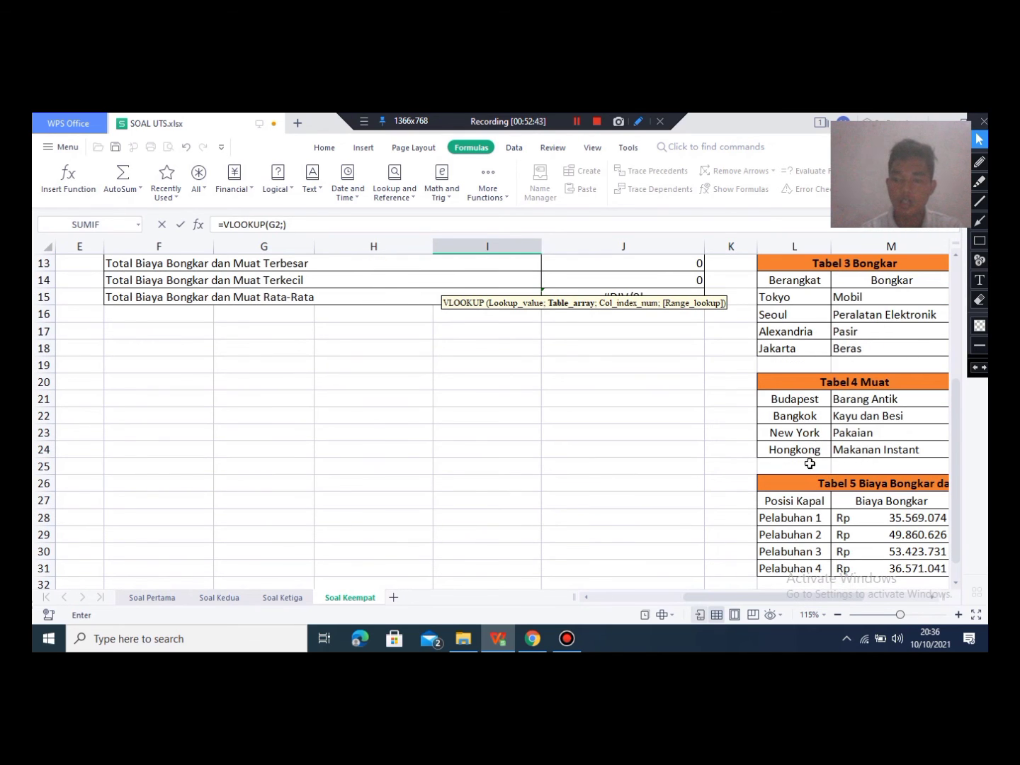
pyautogui.moveTo(778, 399); pyautogui.dragTo(908, 447)
pyautogui.scroll(4, 663, 459)
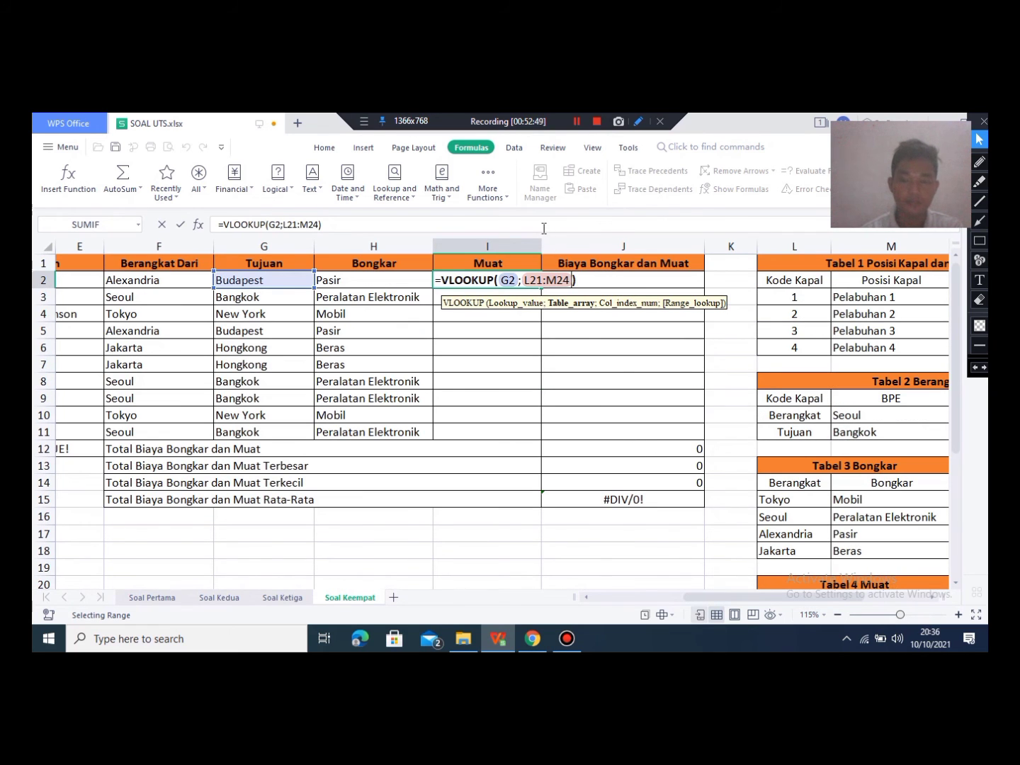
# Step: Make the table array of the VLOOKUP formula in I2 absolute as $L$21:$M$24
pyautogui.click(533, 281)
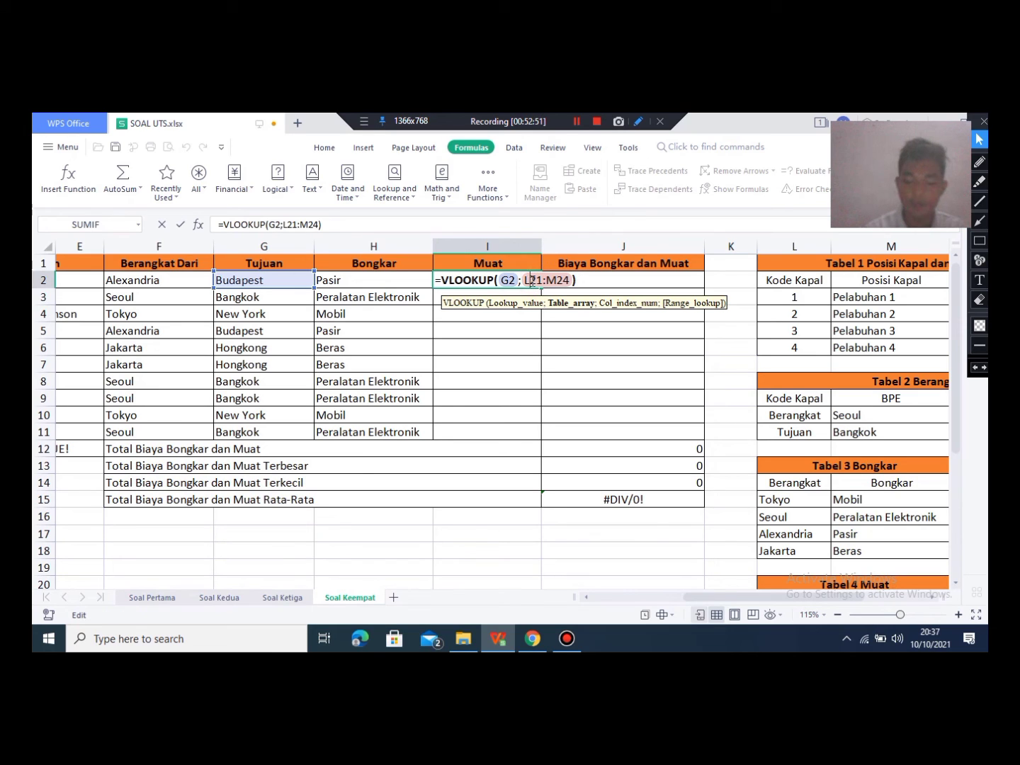
pyautogui.write('$')
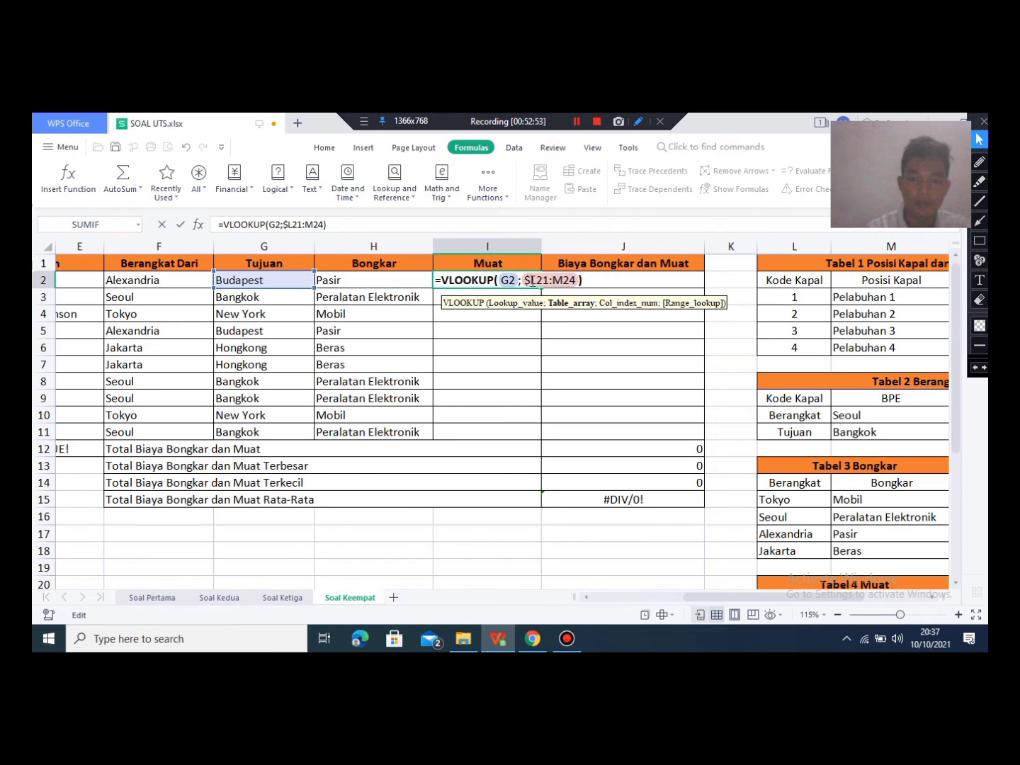
pyautogui.write('$')
pyautogui.write('$')
pyautogui.write('$M$')
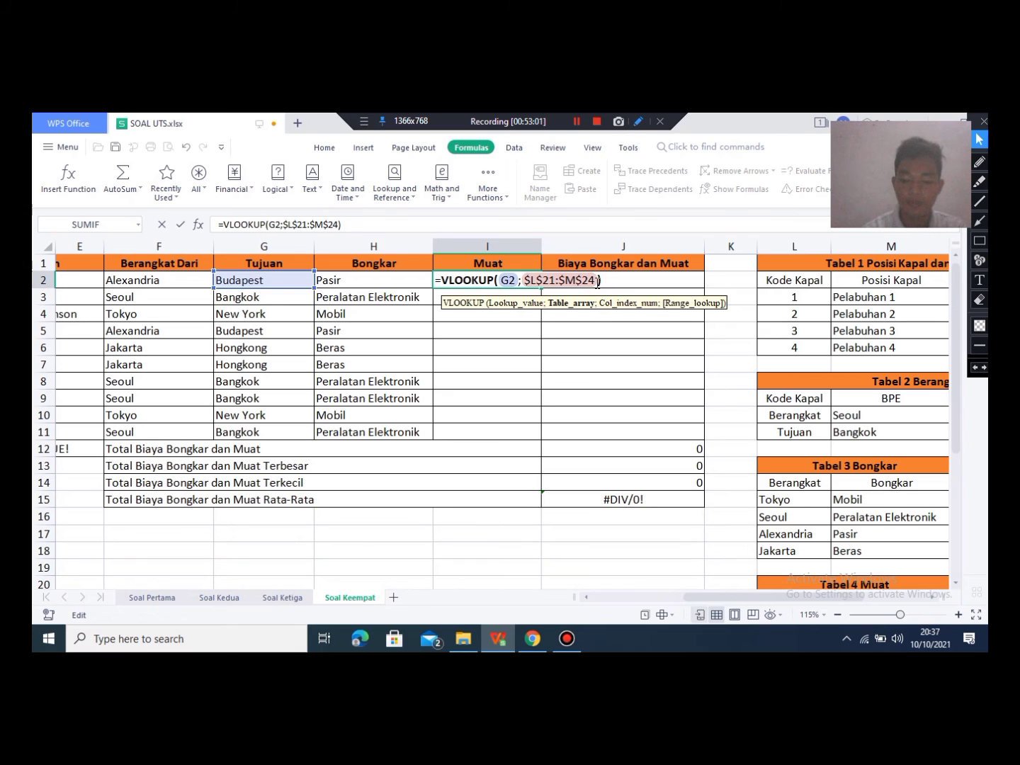
# Step: Finish the I2 VLOOKUP with column index 2 and range lookup 0, and fill it down the Muat column through I11
pyautogui.write(';')
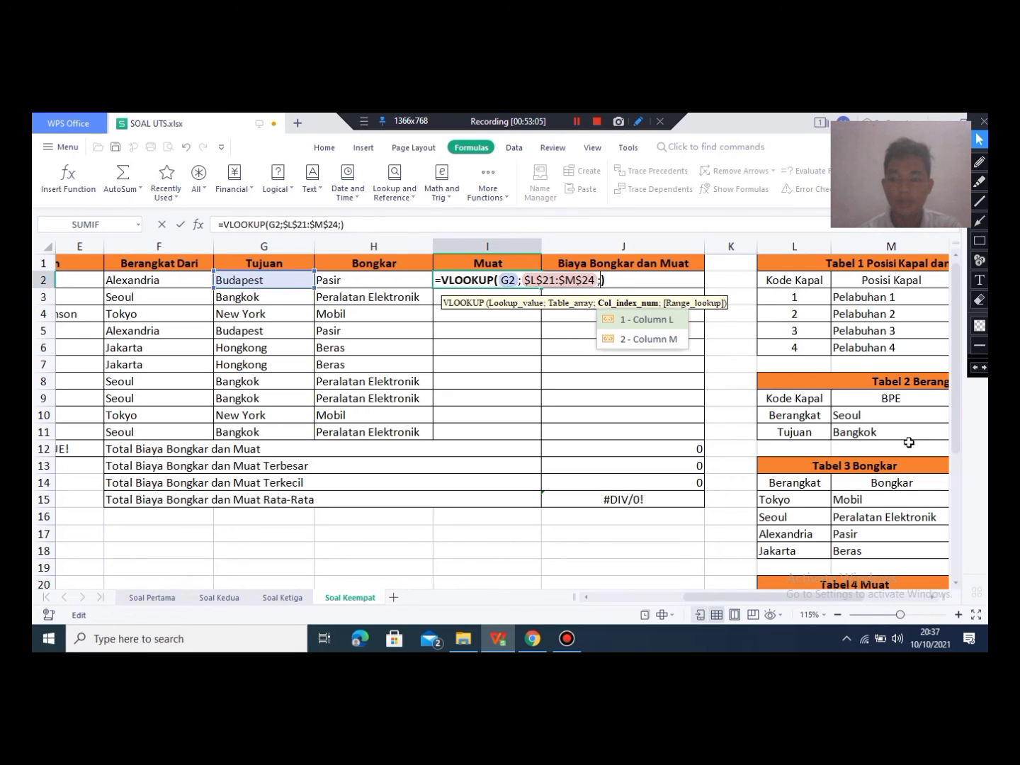
pyautogui.scroll(-2, 907, 442)
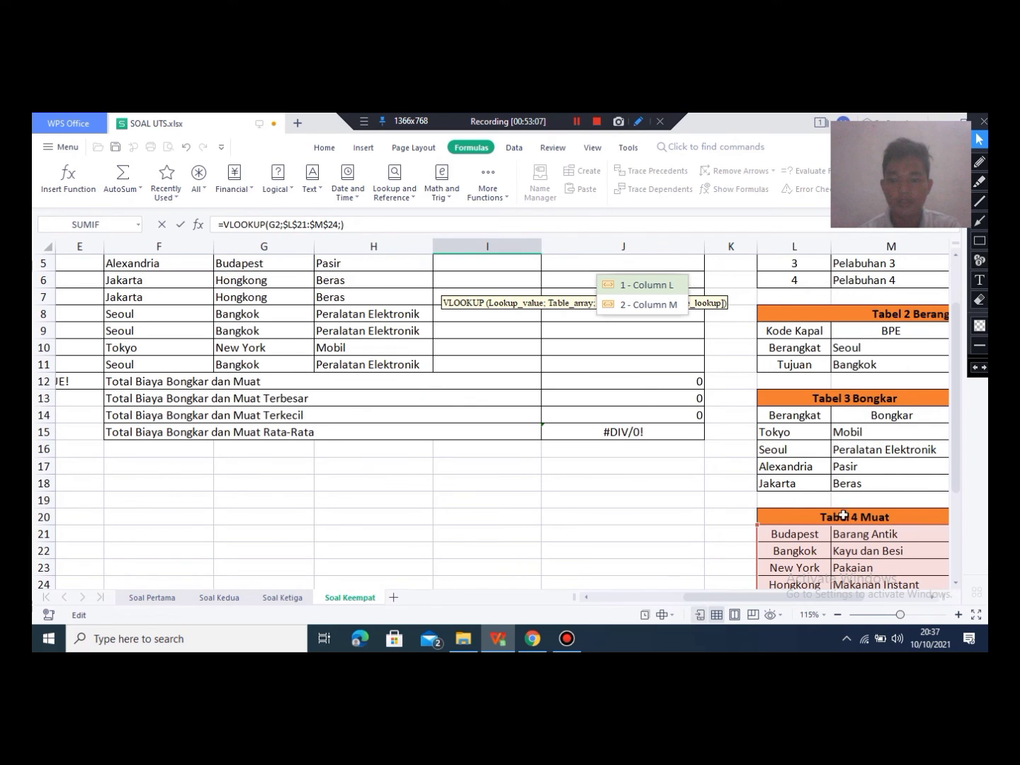
pyautogui.scroll(-1, 835, 509)
pyautogui.scroll(-3, 864, 508)
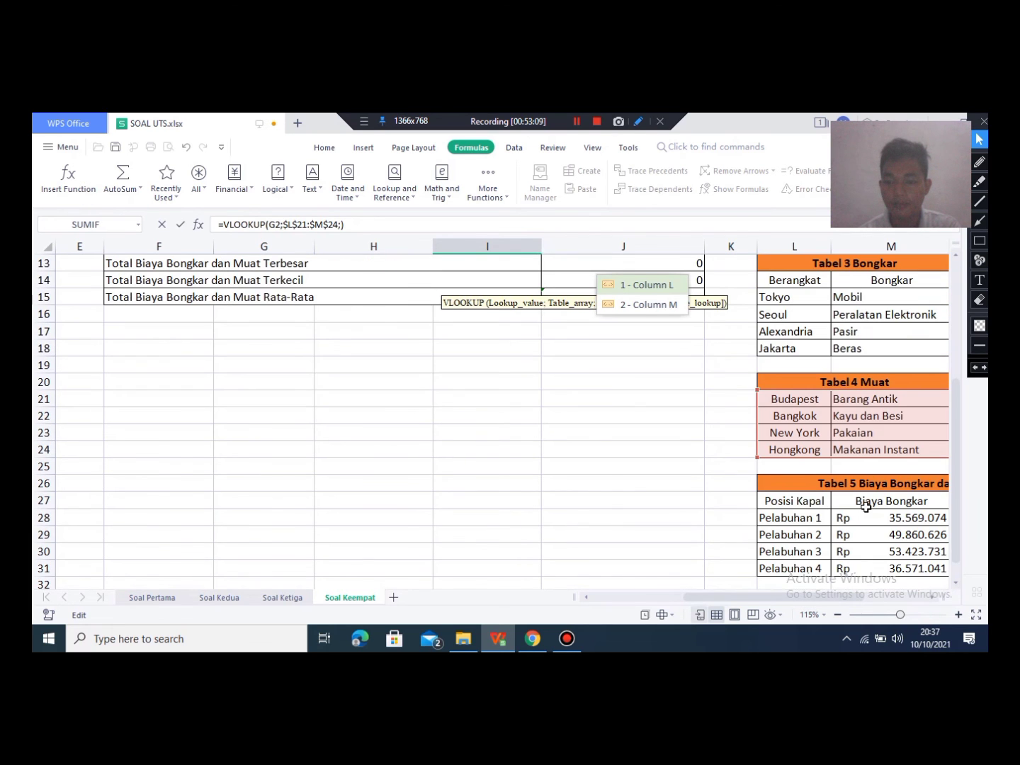
pyautogui.scroll(-1, 866, 507)
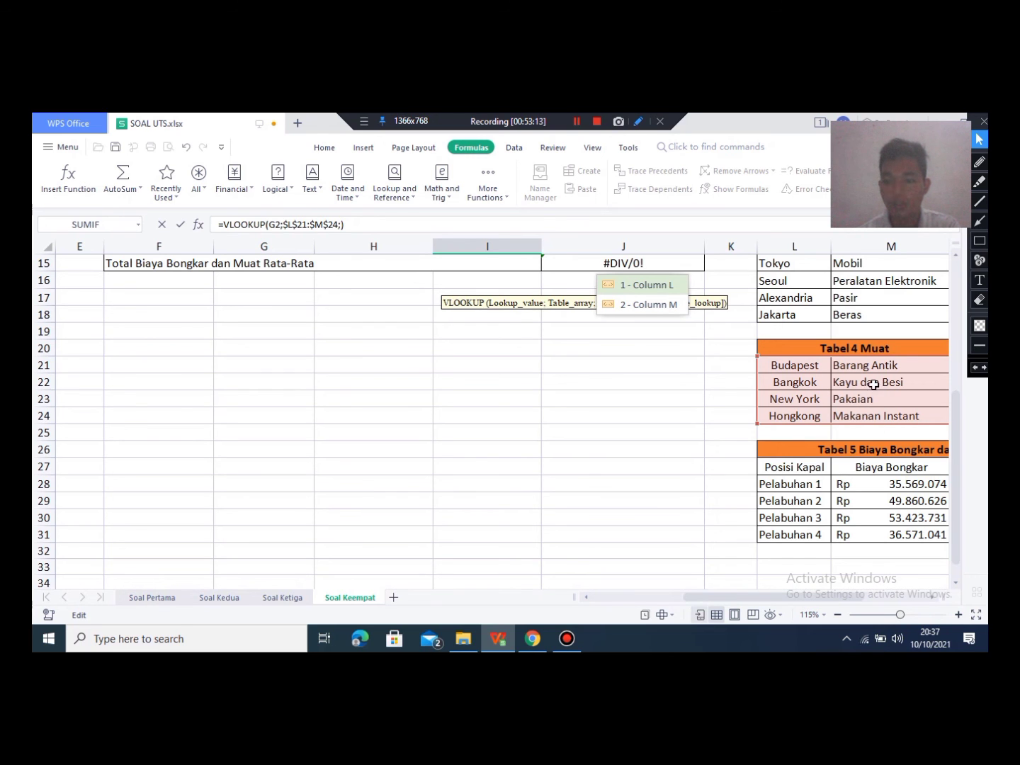
pyautogui.scroll(5, 776, 410)
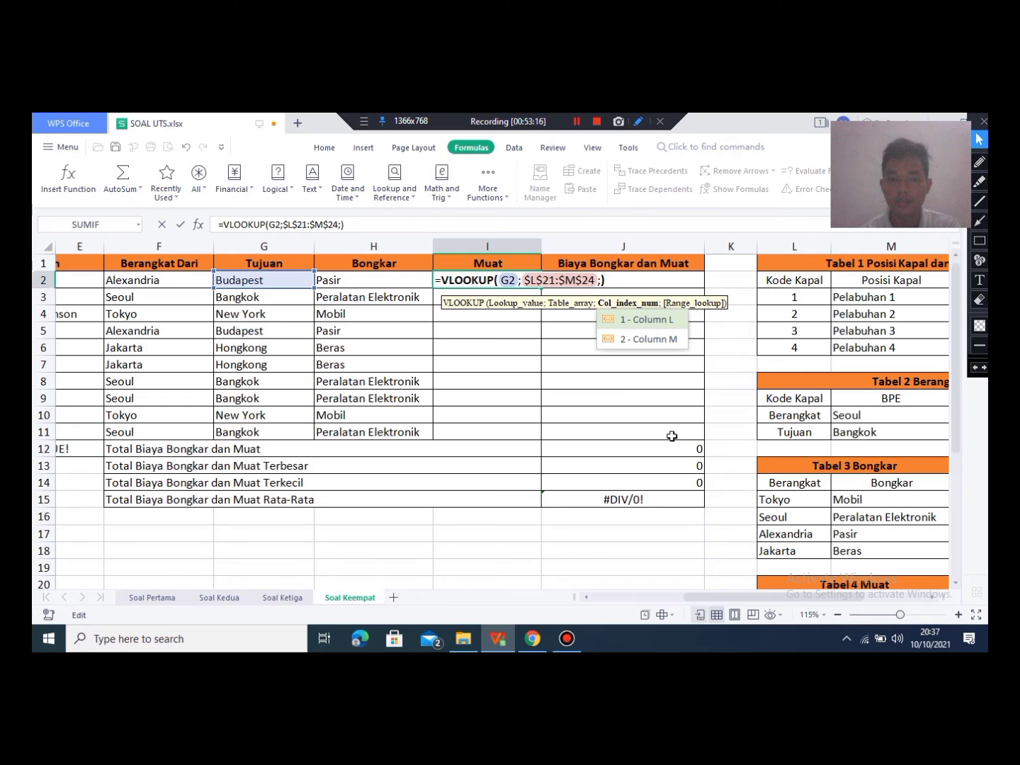
pyautogui.click(635, 338)
pyautogui.click(635, 338)
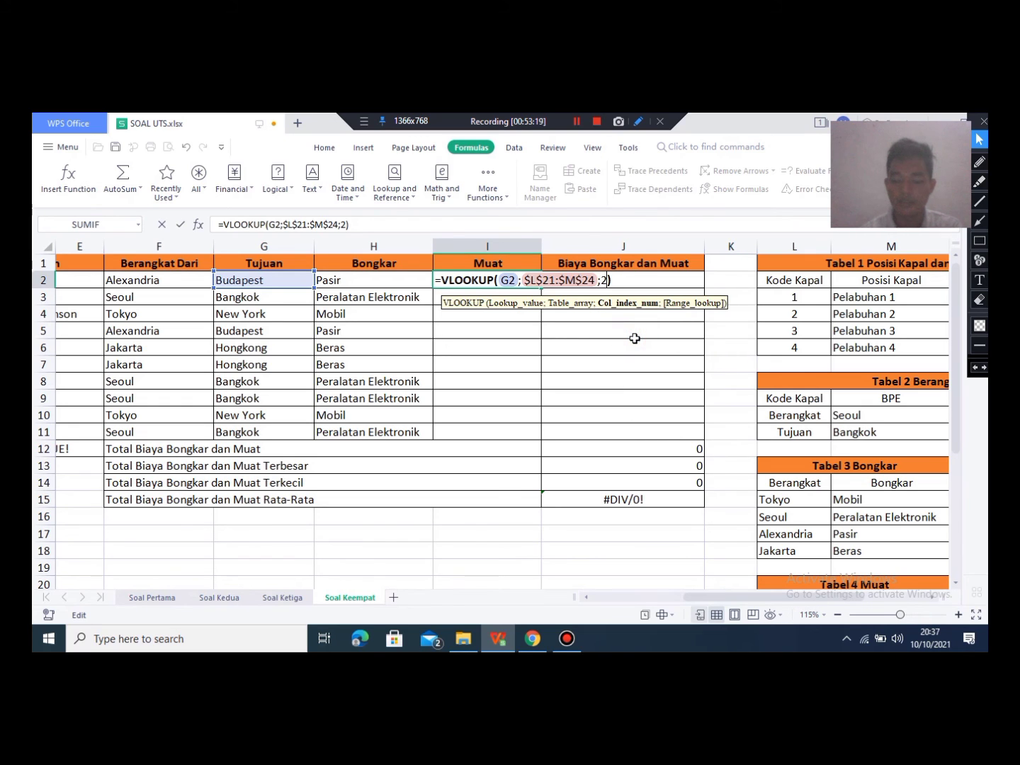
pyautogui.write(';0')
pyautogui.press('Return')
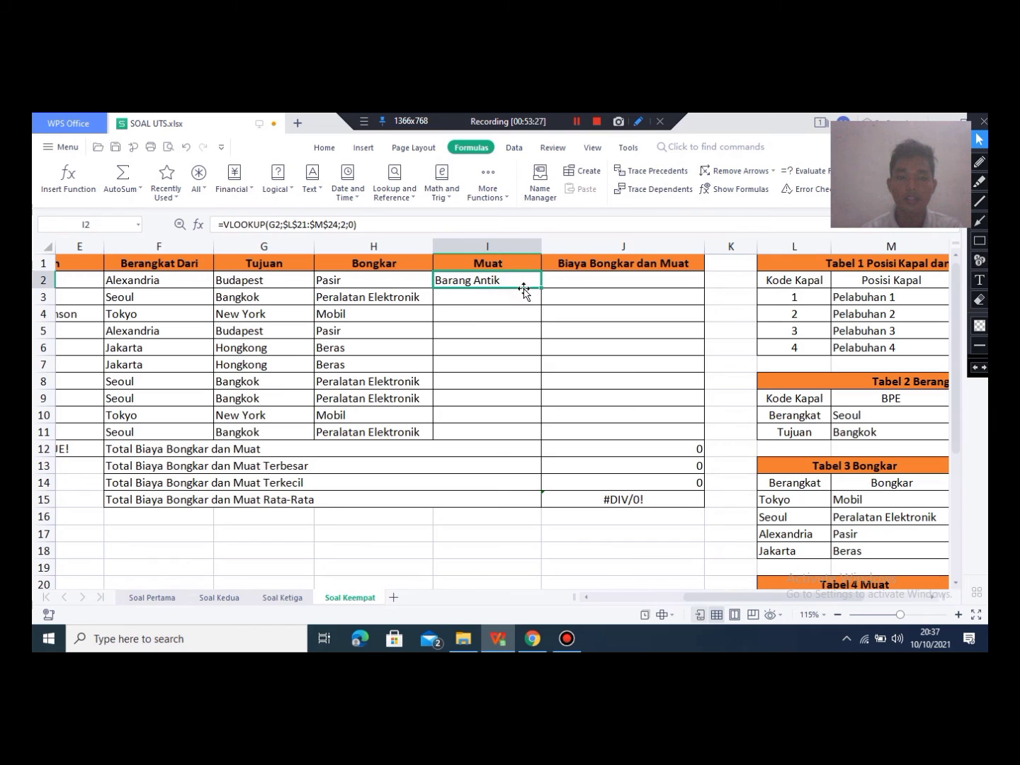
pyautogui.moveTo(539, 288); pyautogui.dragTo(533, 430)
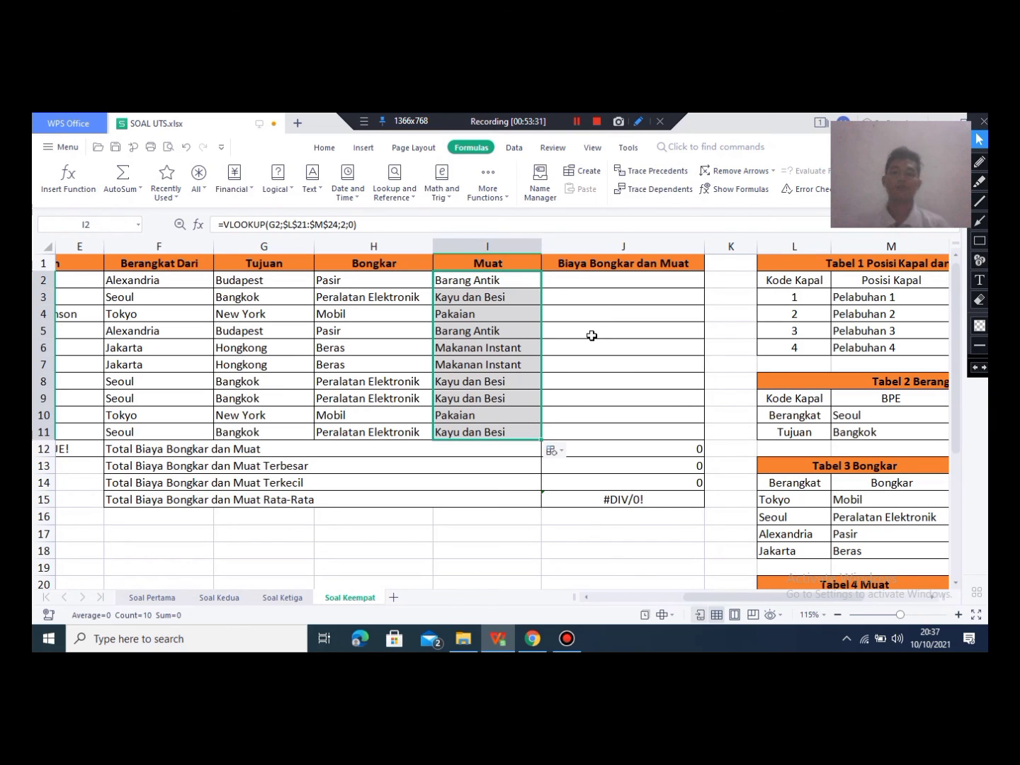
# Step: Examine the empty Biaya Bongkar dan Muat column and the Biaya Bongkar and Biaya Muat columns of Tabel 5 for the cost lookup
pyautogui.click(588, 283)
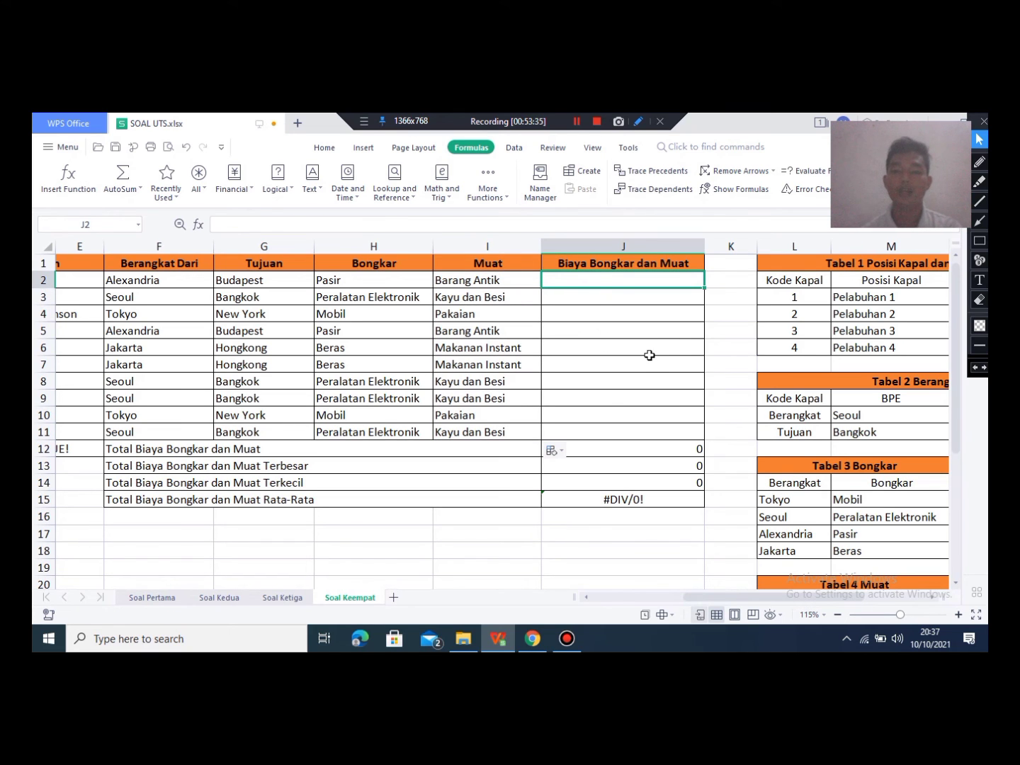
pyautogui.scroll(-3, 842, 424)
pyautogui.scroll(-3, 897, 454)
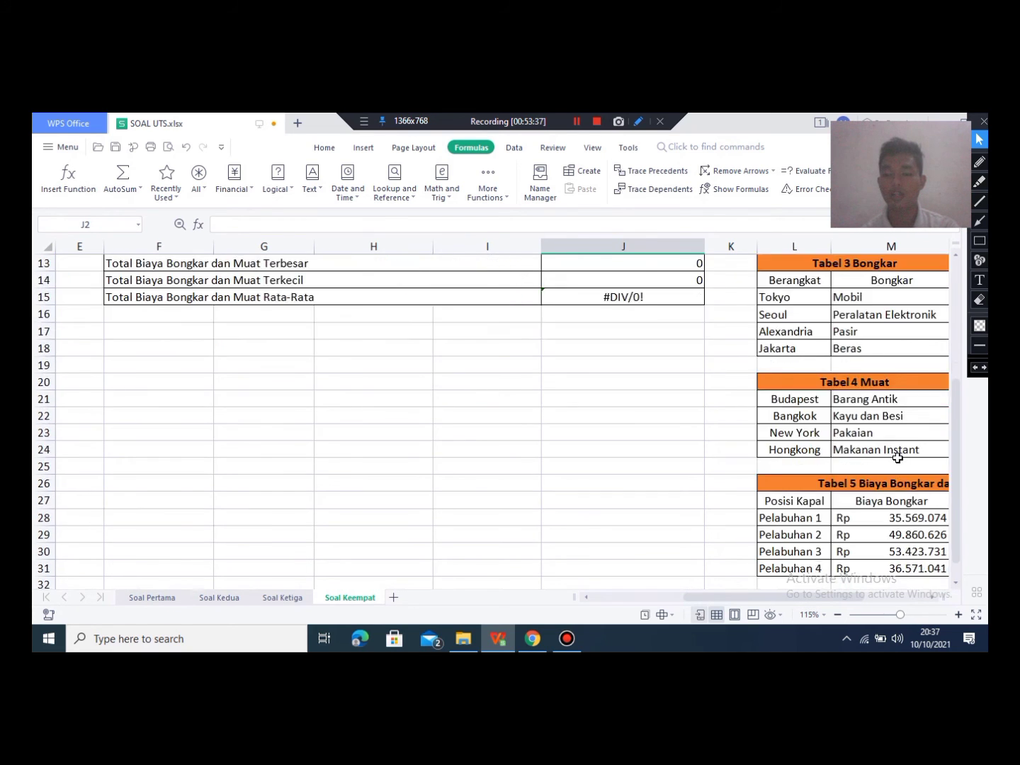
pyautogui.scroll(1, 886, 464)
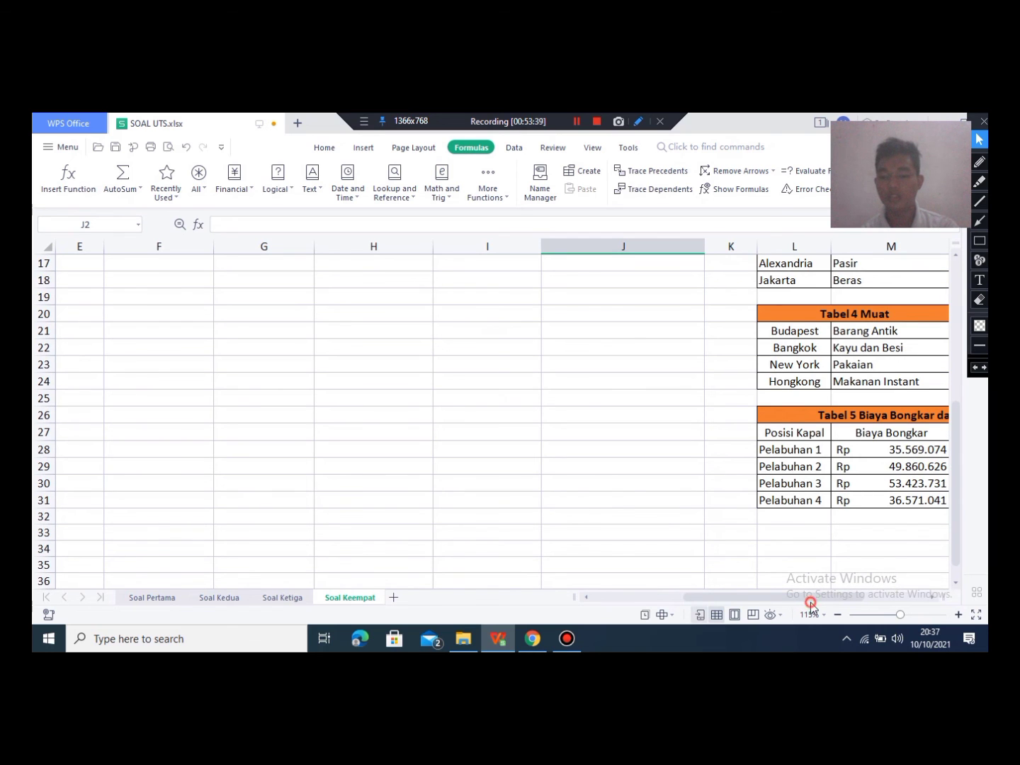
pyautogui.moveTo(776, 601); pyautogui.dragTo(810, 602)
pyautogui.click(735, 441)
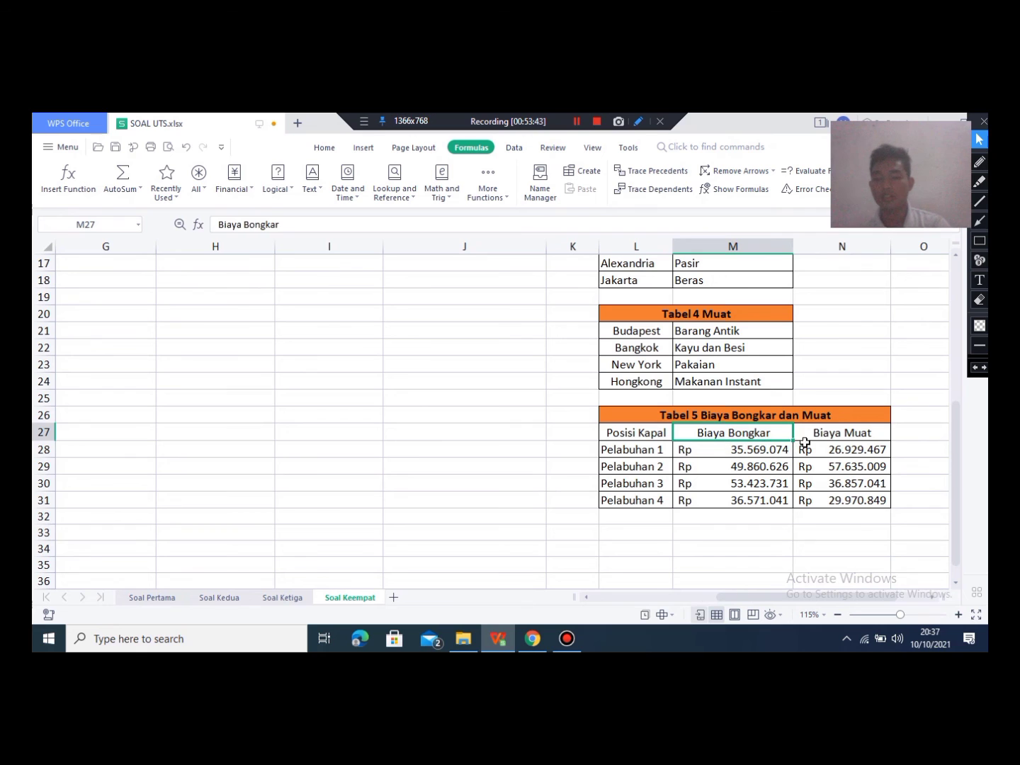
pyautogui.click(806, 448)
pyautogui.click(835, 464)
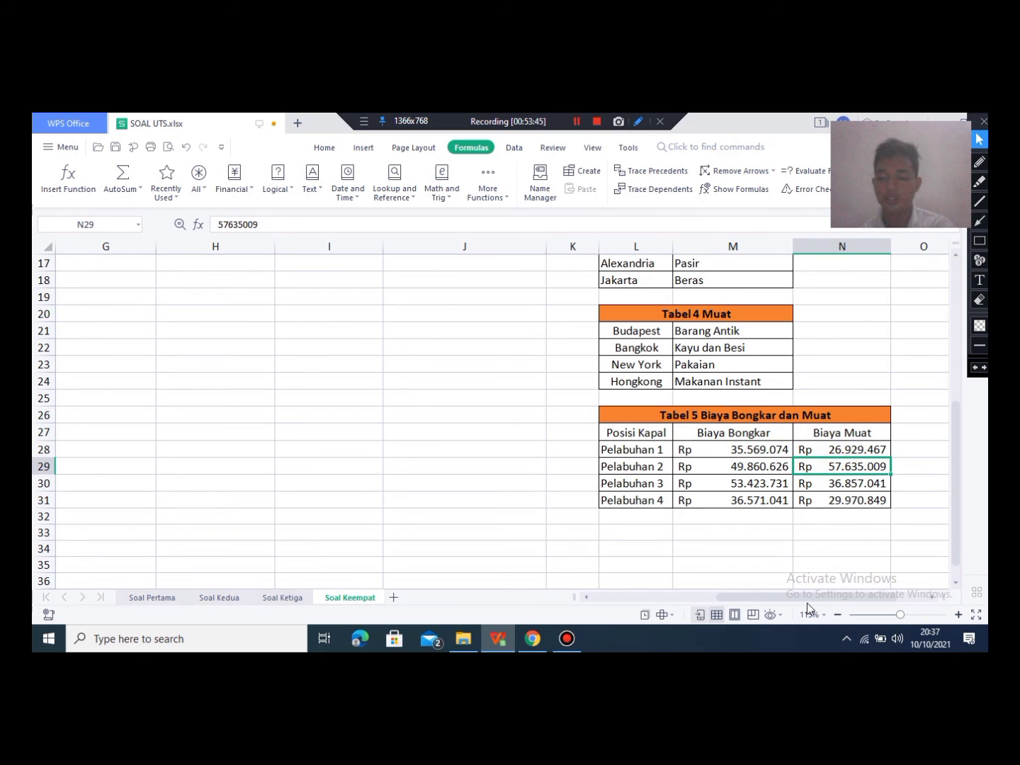
pyautogui.hscroll(-5, 713, 542)
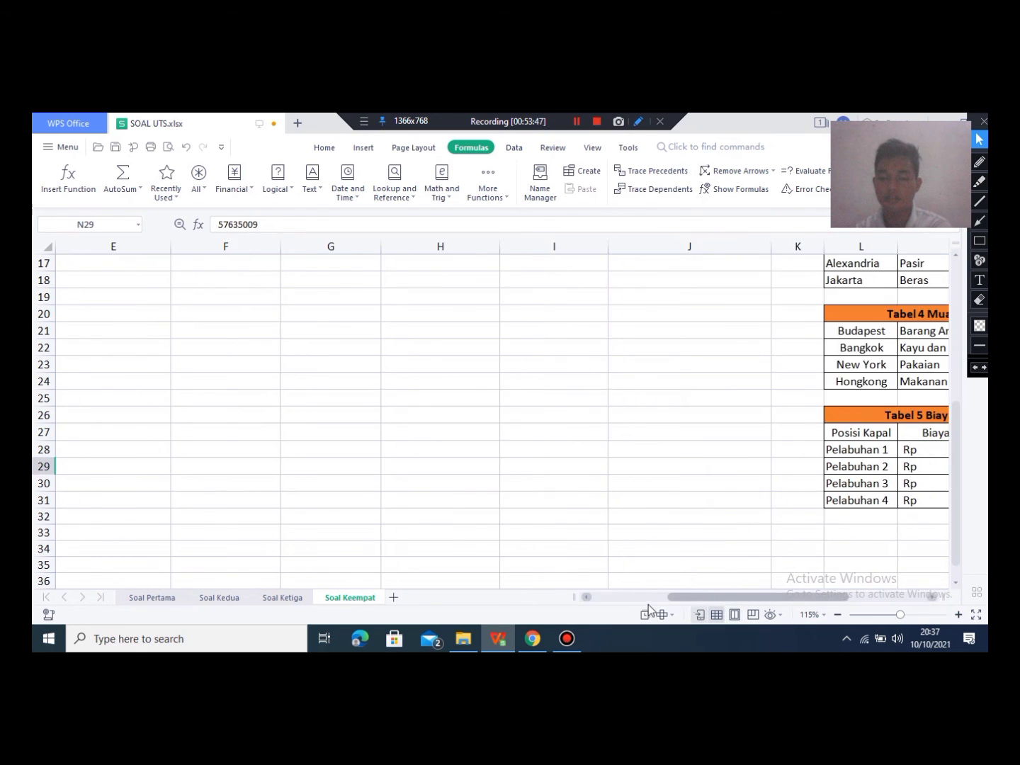
# Step: Start a VLOOKUP formula in J2, the first cell of the Biaya Bongkar dan Muat column
pyautogui.scroll(5, 814, 468)
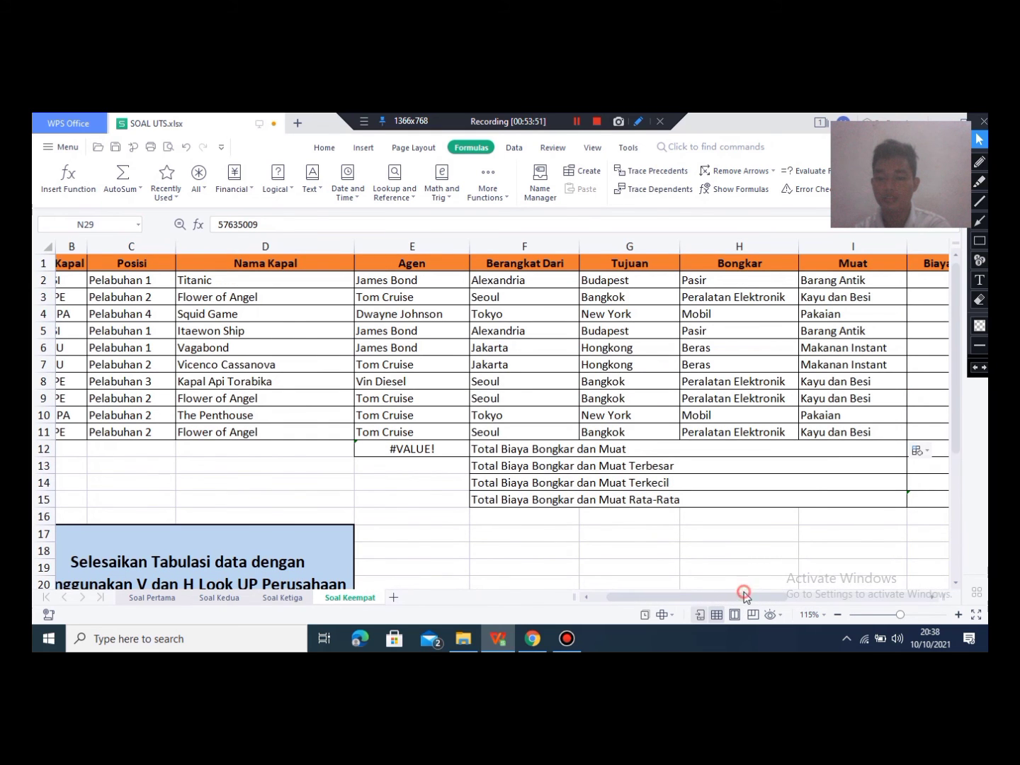
pyautogui.moveTo(744, 596); pyautogui.dragTo(783, 597)
pyautogui.click(783, 292)
pyautogui.click(781, 278)
pyautogui.scroll(-6, 868, 507)
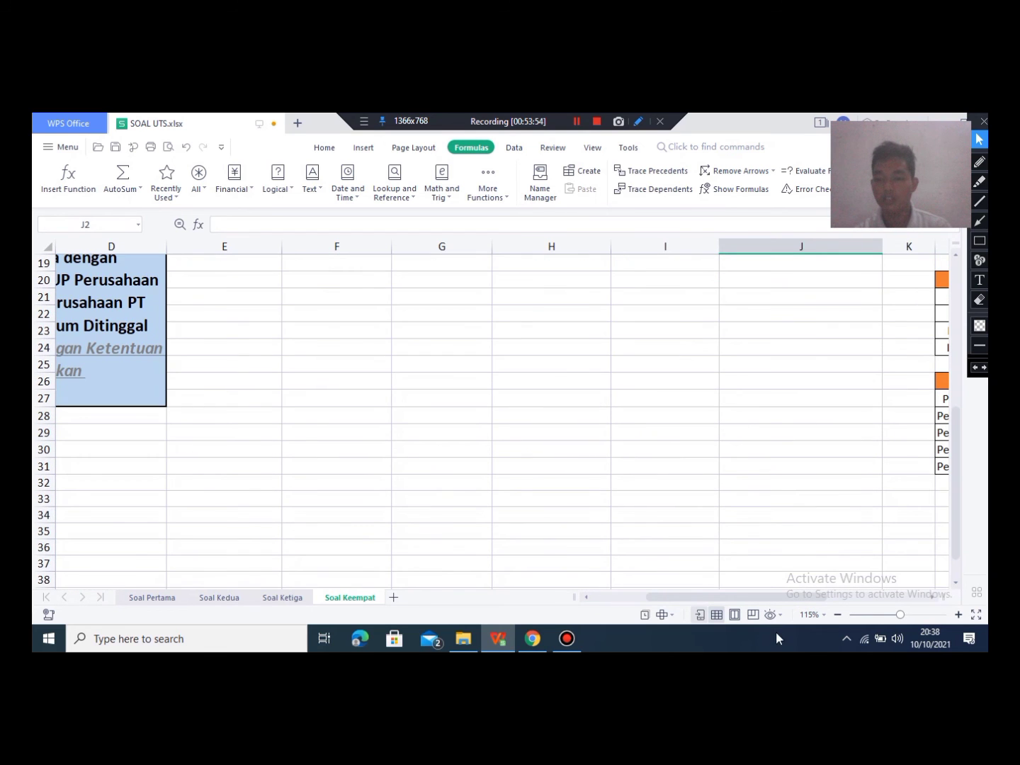
pyautogui.moveTo(797, 596)
pyautogui.mouseDown()
pyautogui.moveTo(870, 596)
pyautogui.moveTo(809, 595)
pyautogui.mouseUp()
pyautogui.scroll(6, 804, 464)
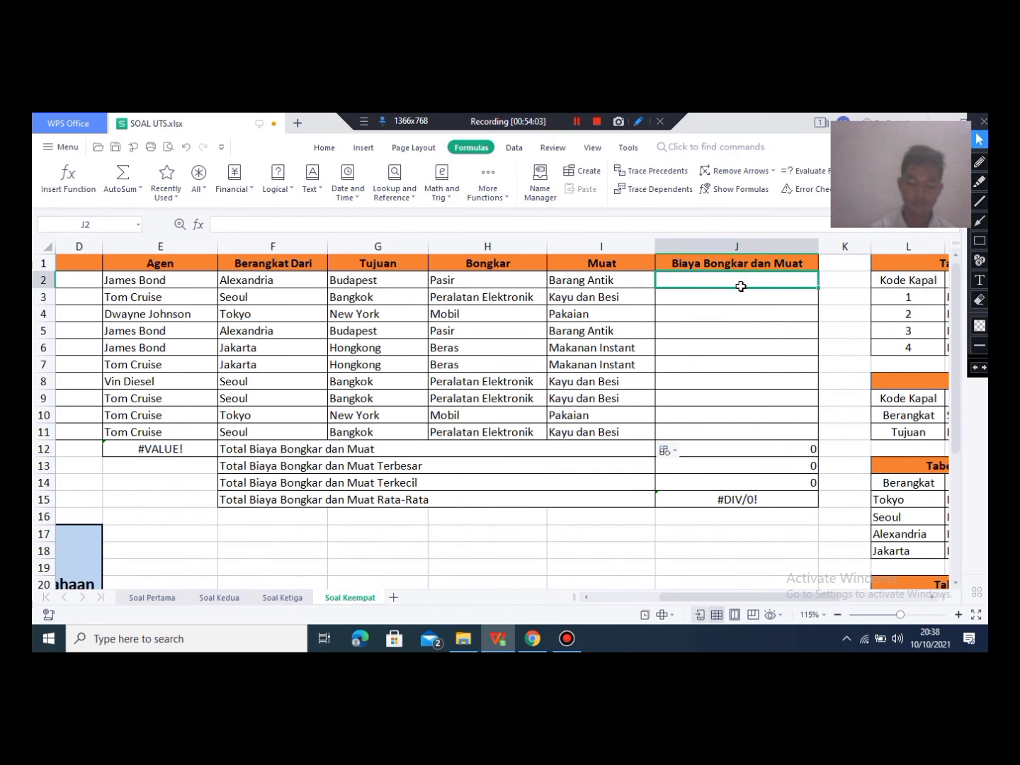
pyautogui.write('=')
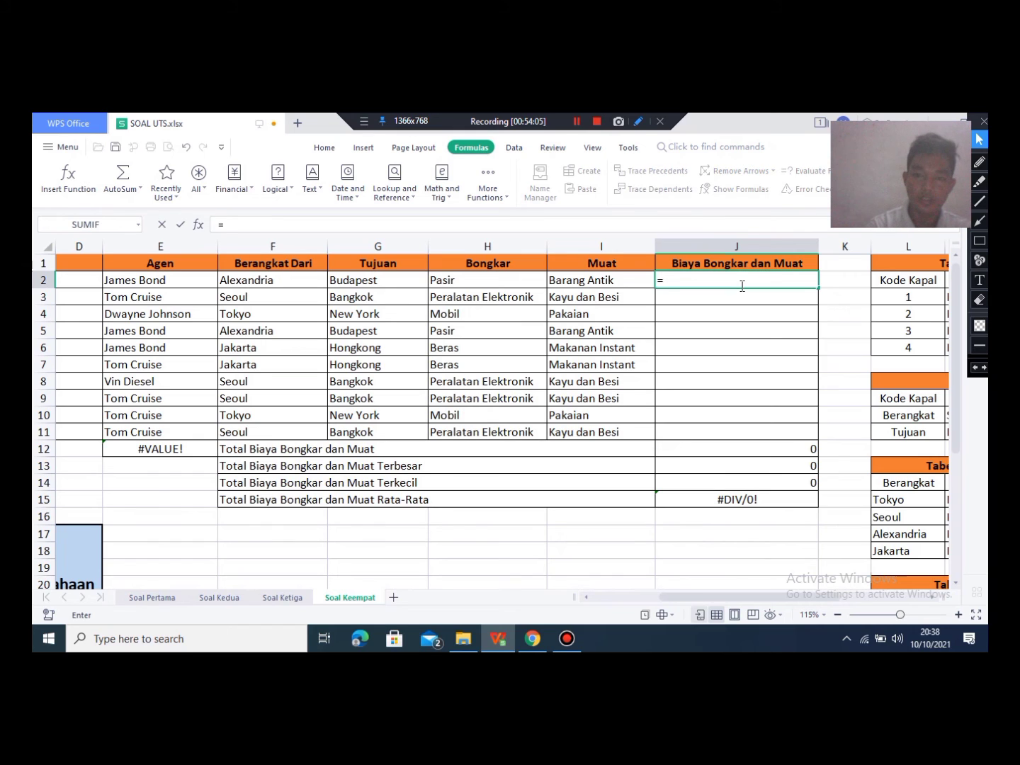
pyautogui.write('VLOK')
pyautogui.press('BackSpace')
pyautogui.write('O')
pyautogui.press('Tab')
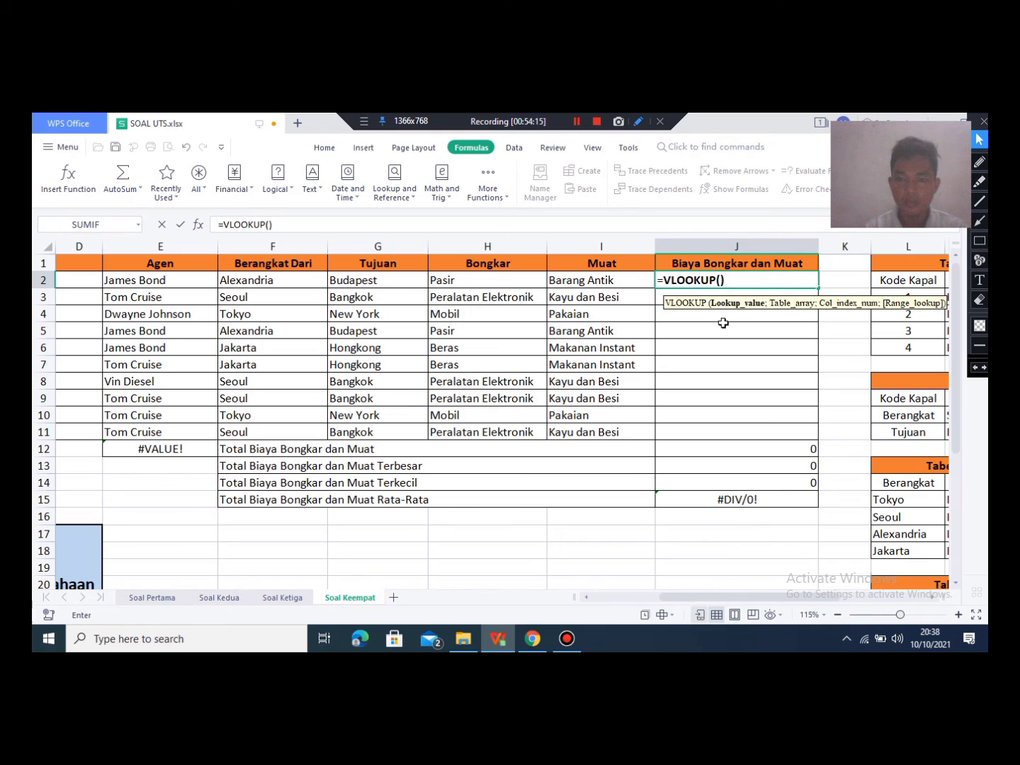
# Step: Use the Posisi cell C2 as the lookup value of the VLOOKUP in J2
pyautogui.scroll(-4, 902, 563)
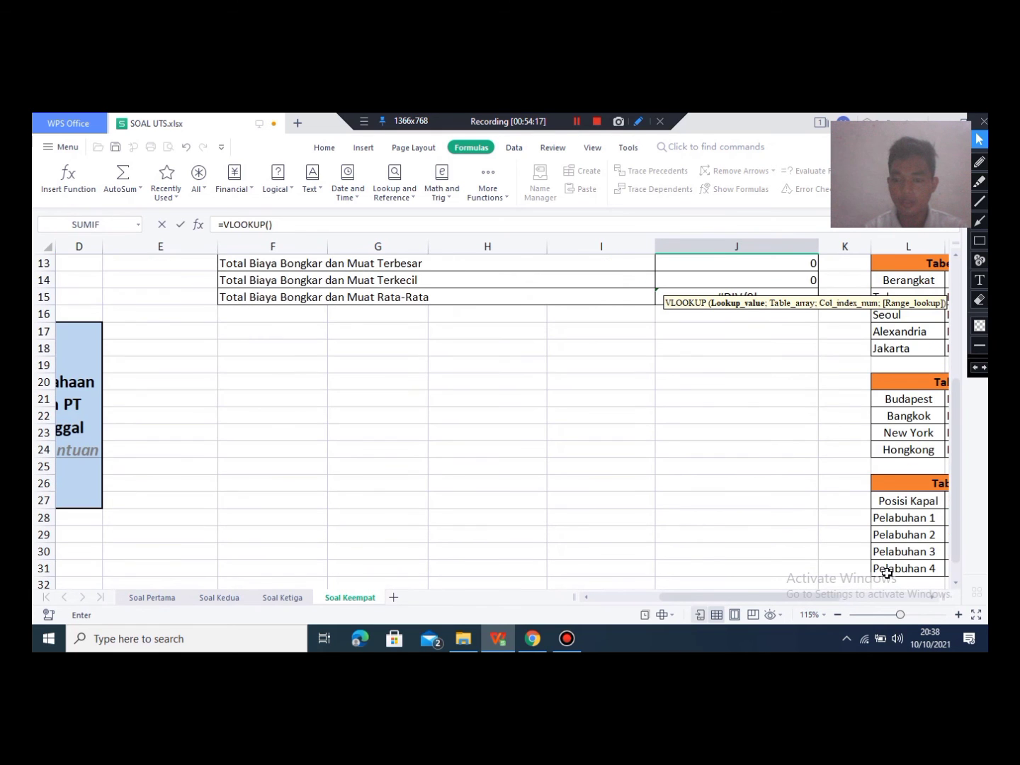
pyautogui.click(859, 600)
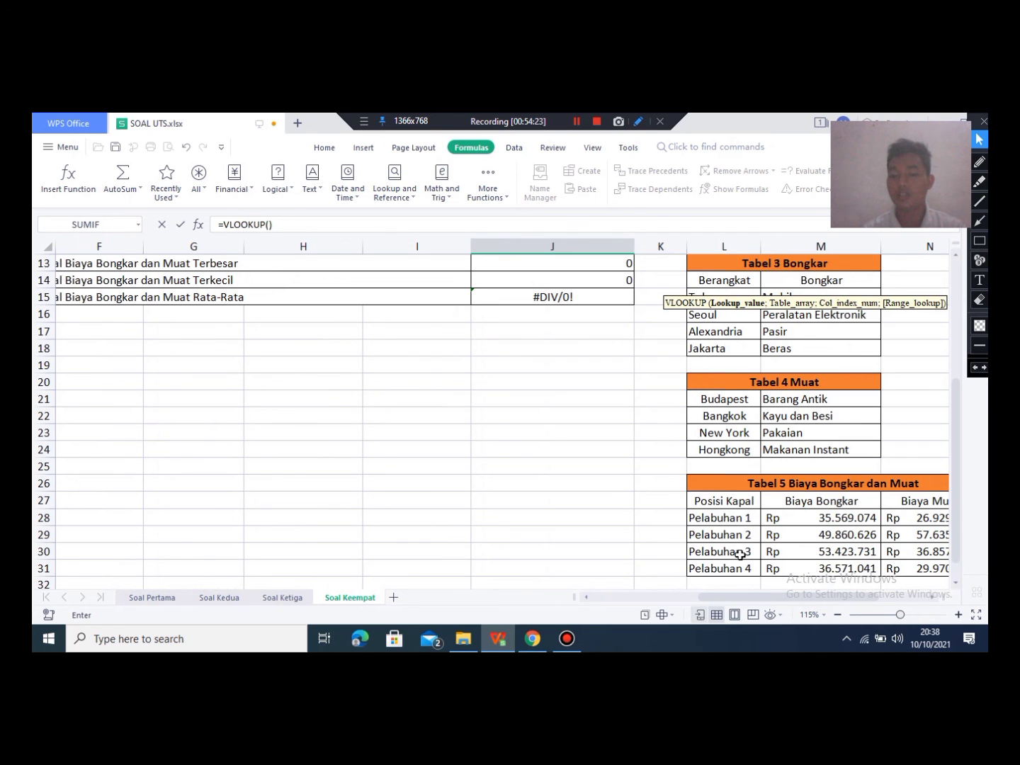
pyautogui.moveTo(795, 598); pyautogui.dragTo(641, 597)
pyautogui.scroll(4, 506, 465)
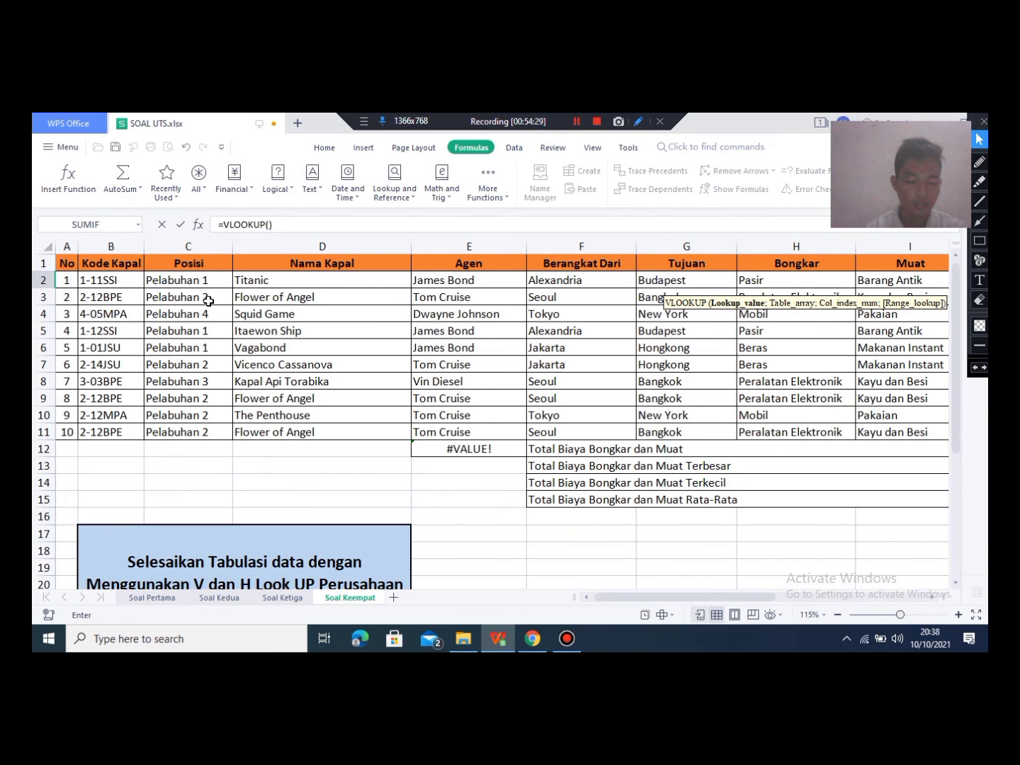
pyautogui.click(171, 286)
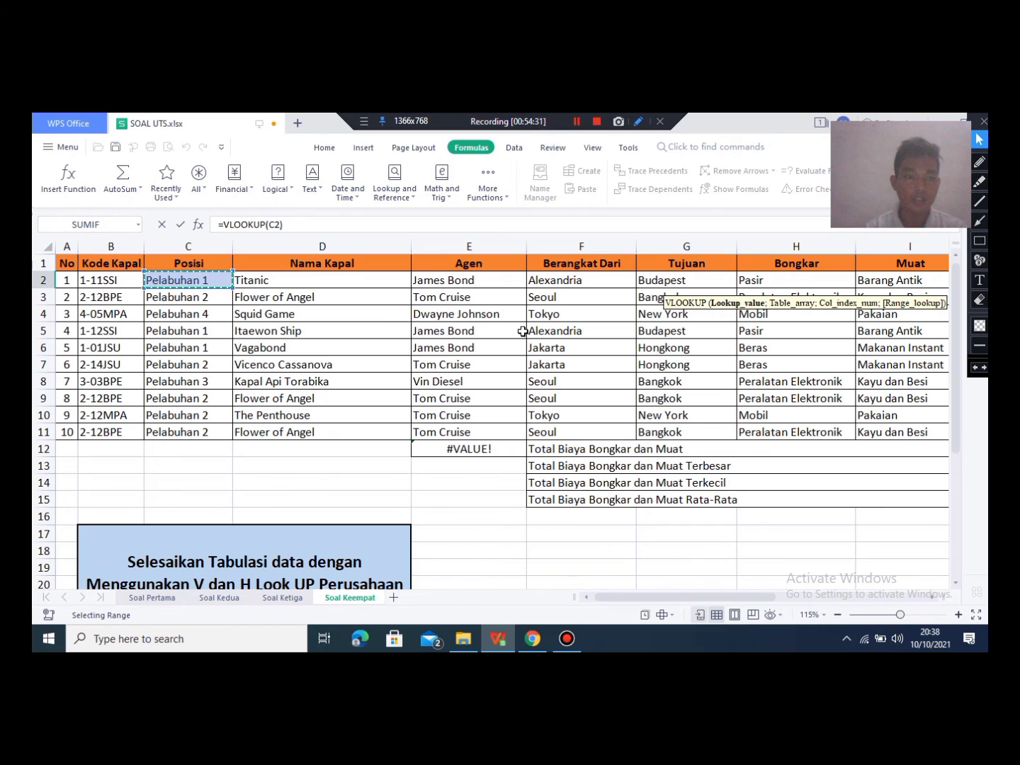
# Step: Add a semicolon and the Tabel 5 range L28:N31 as the table array of the J2 formula
pyautogui.moveTo(691, 597); pyautogui.dragTo(843, 598)
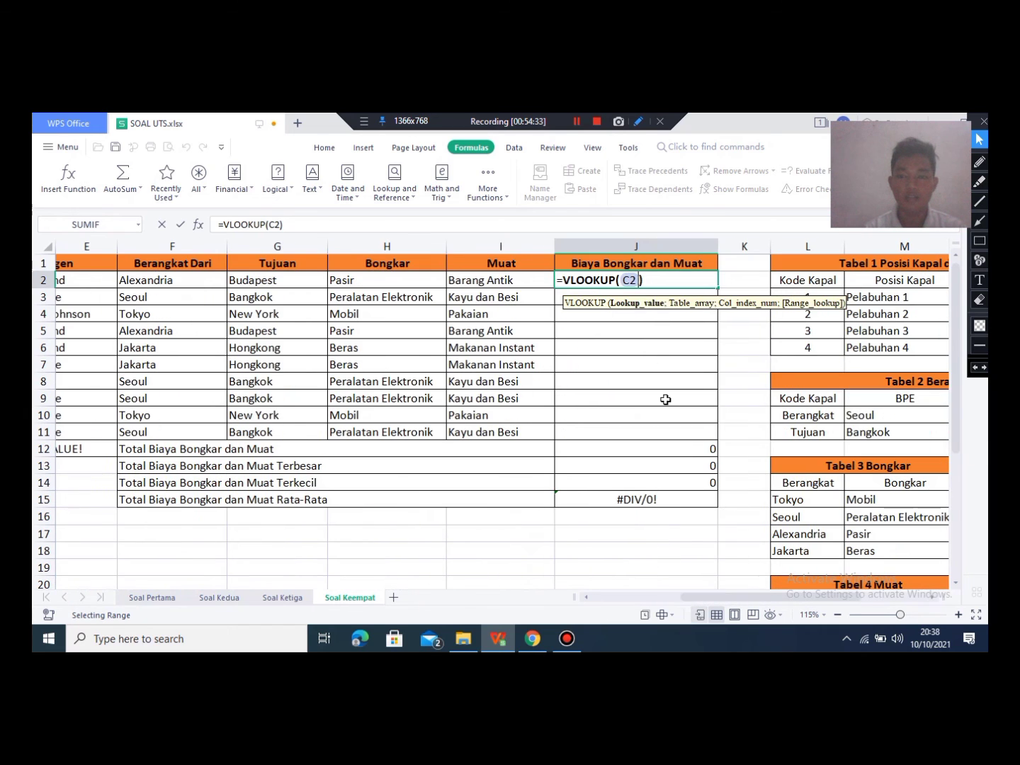
pyautogui.write(';')
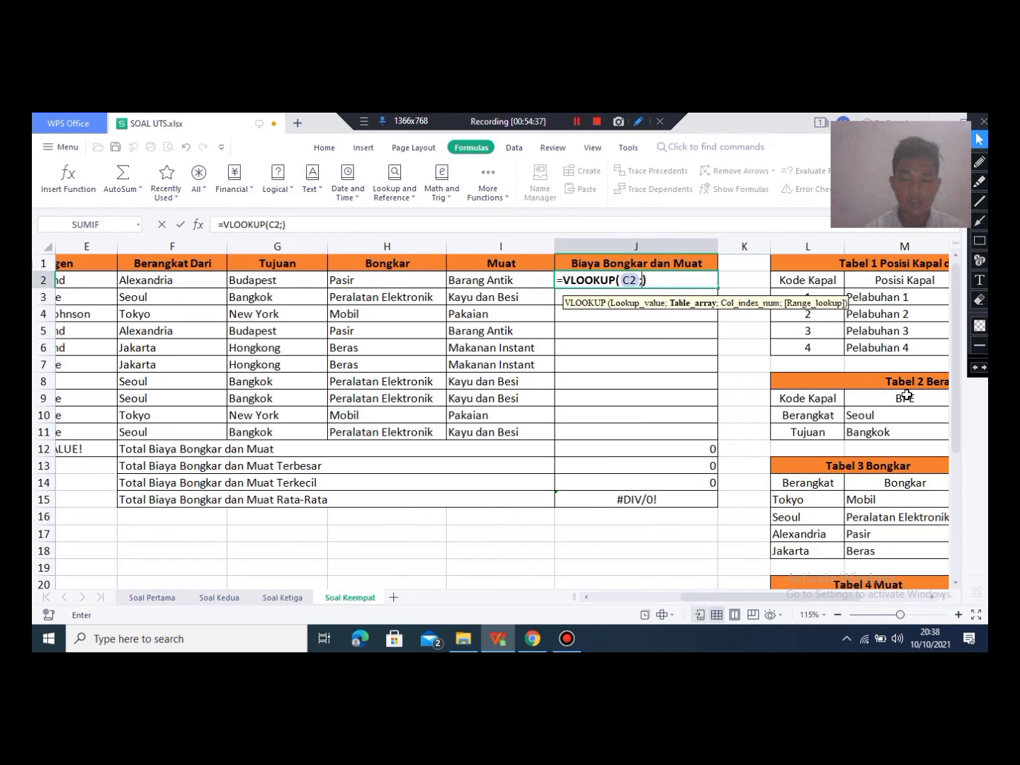
pyautogui.scroll(-9, 842, 537)
pyautogui.scroll(3, 935, 438)
pyautogui.moveTo(791, 604); pyautogui.dragTo(824, 607)
pyautogui.moveTo(689, 420); pyautogui.dragTo(909, 469)
# Step: Make the table array of the VLOOKUP in J2 absolute as $L$28:$N$31
pyautogui.scroll(6, 456, 447)
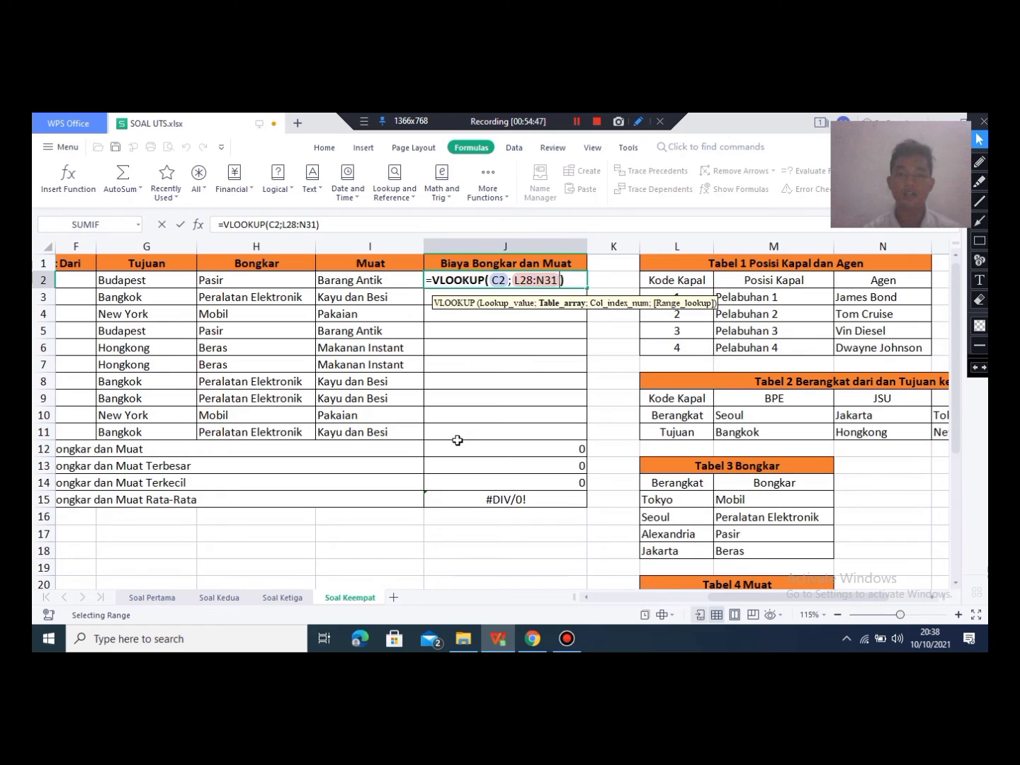
pyautogui.click(515, 282)
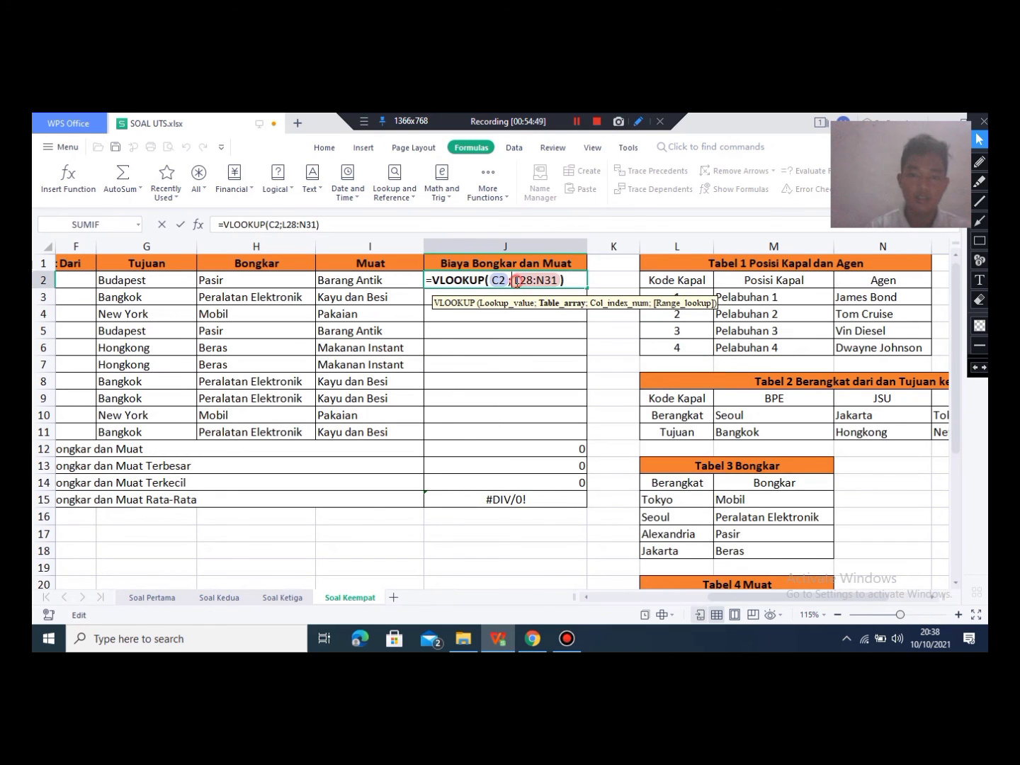
pyautogui.write('$')
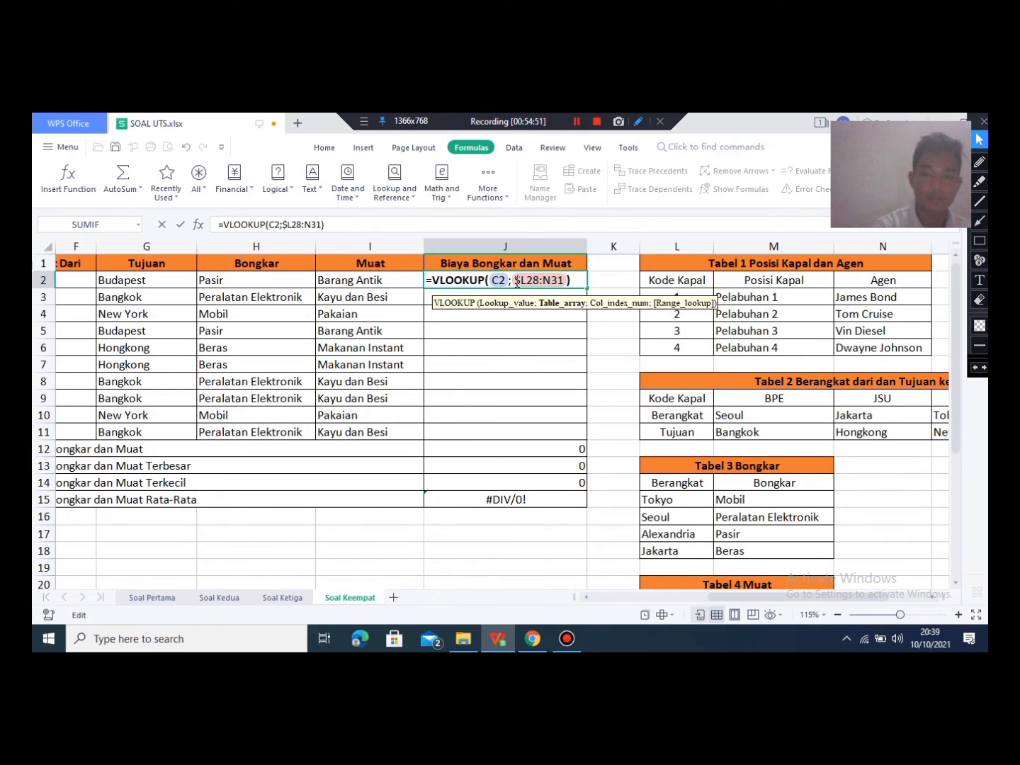
pyautogui.write('$')
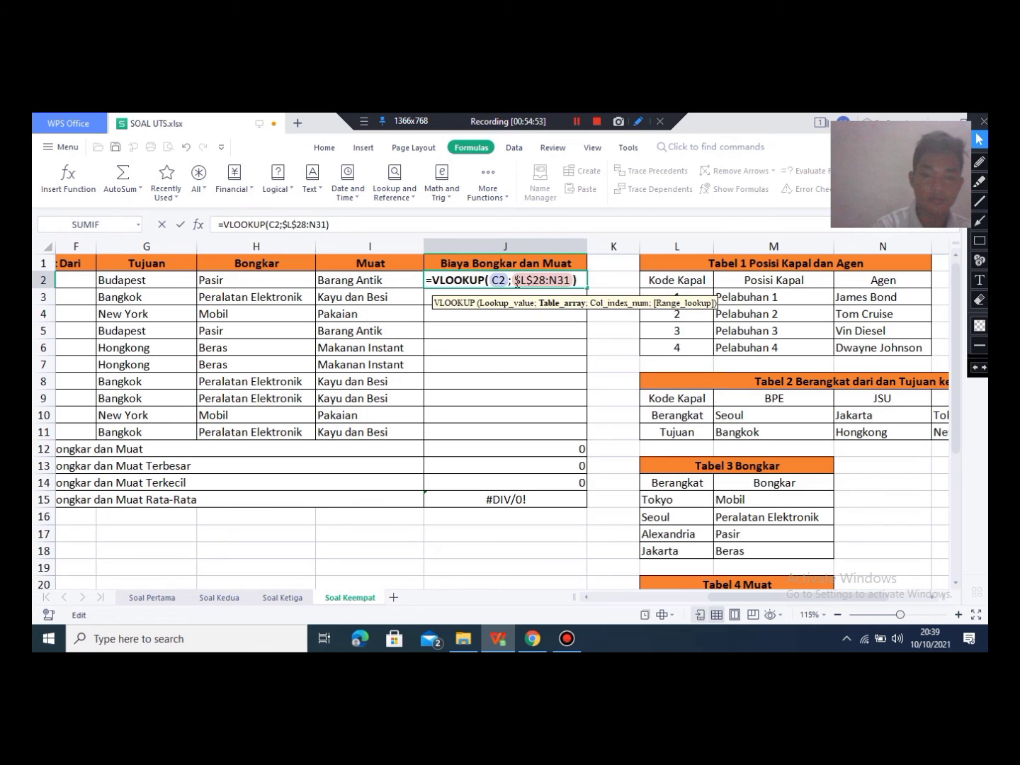
pyautogui.write('$')
pyautogui.write('$N$')
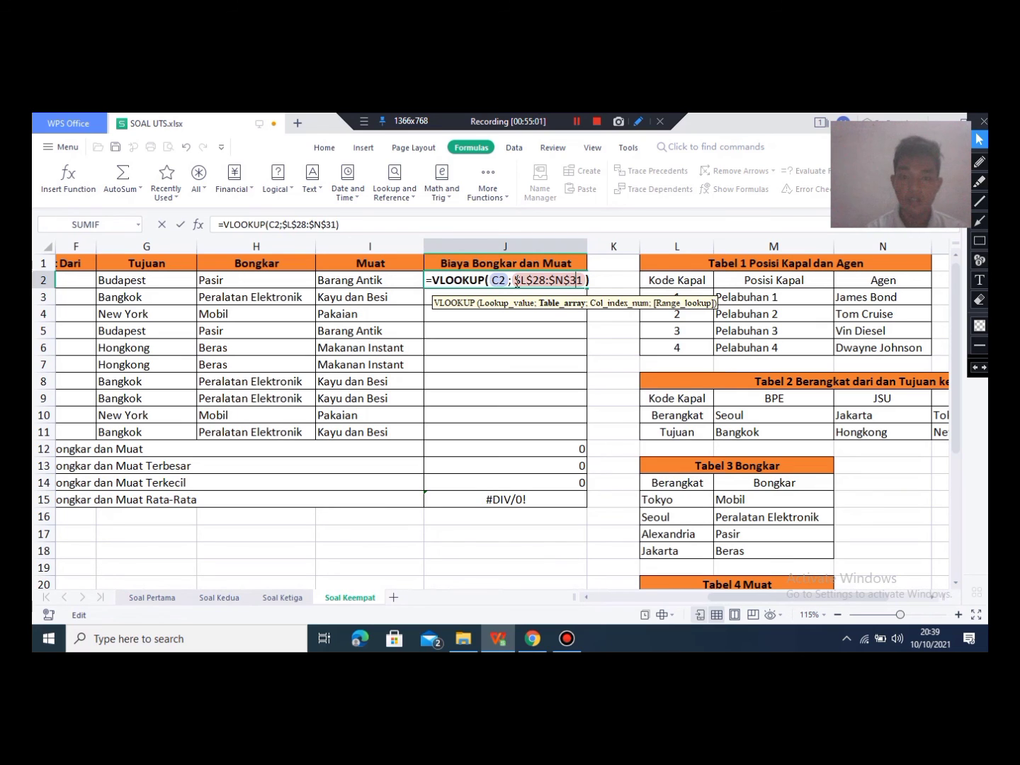
# Step: Complete the first VLOOKUP in J2 with column index 2 and range lookup 0, and close its parenthesis
pyautogui.press('Right')
pyautogui.press('Right')
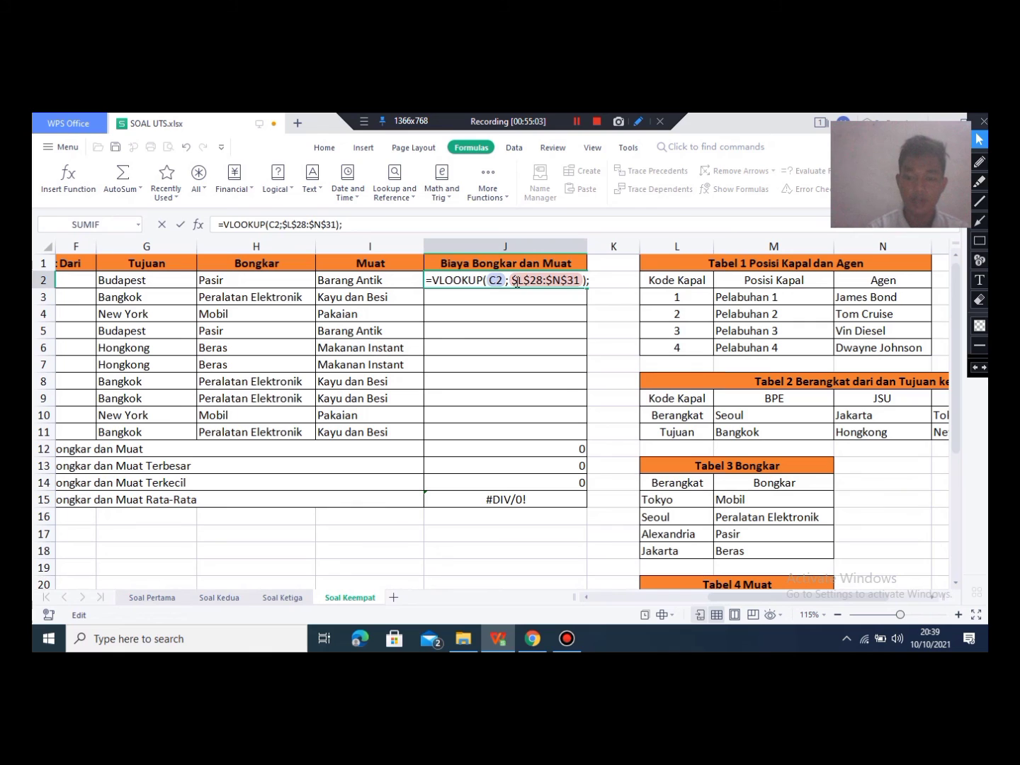
pyautogui.click(518, 284)
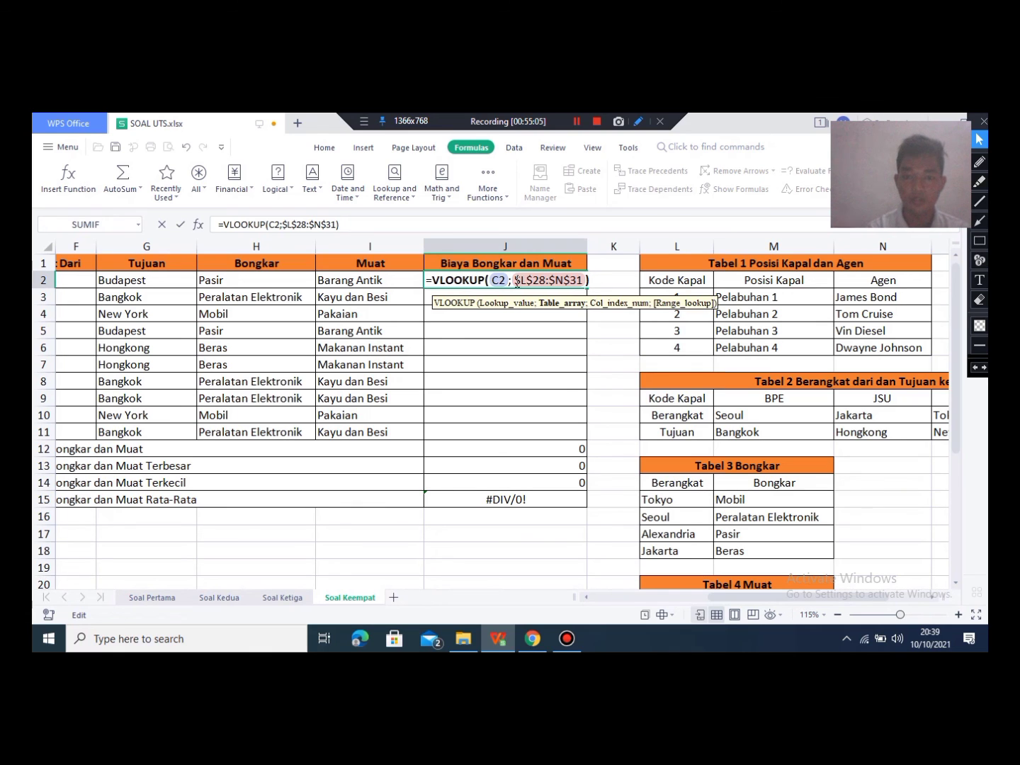
pyautogui.write(';')
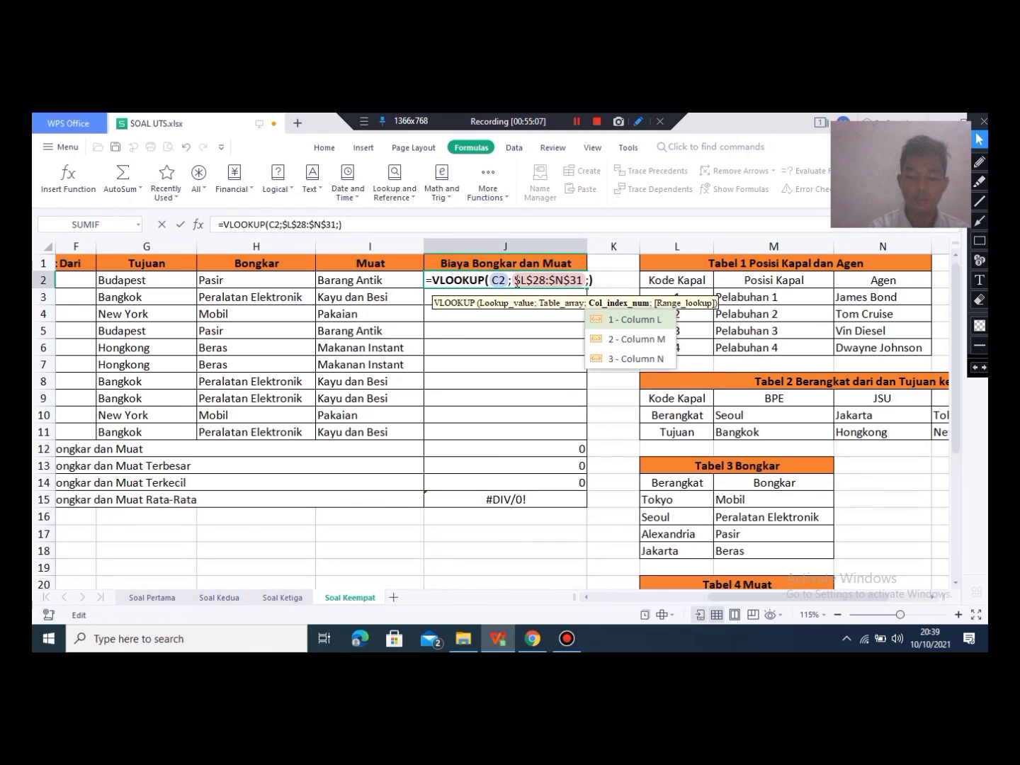
pyautogui.write('2')
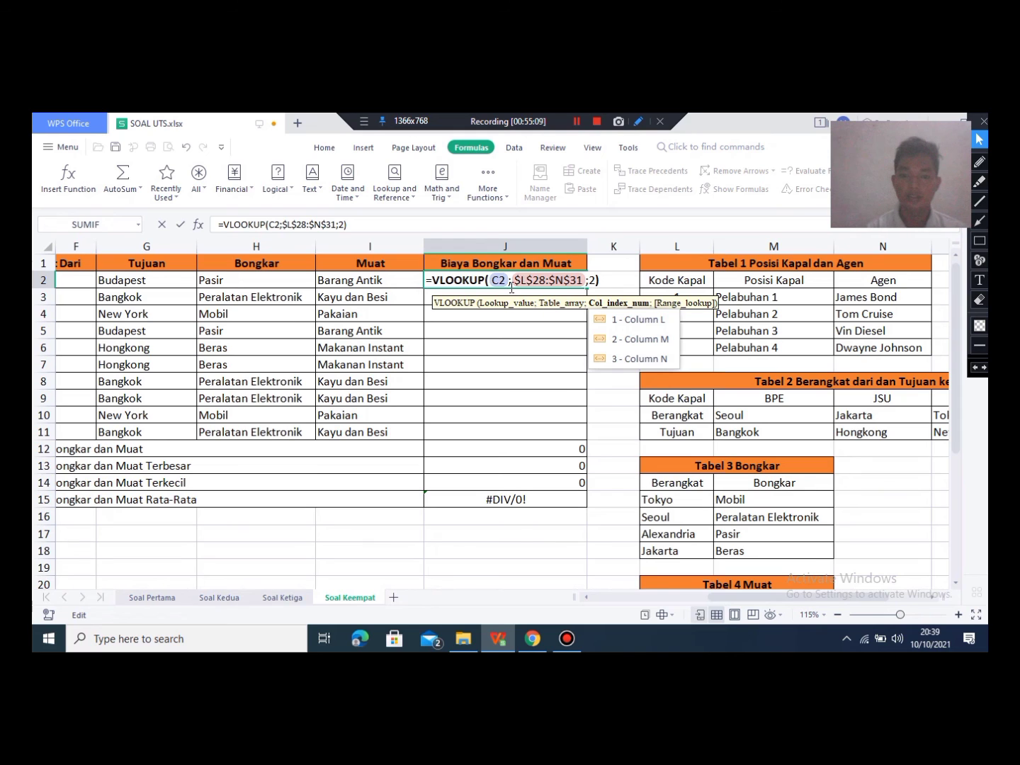
pyautogui.click(635, 335)
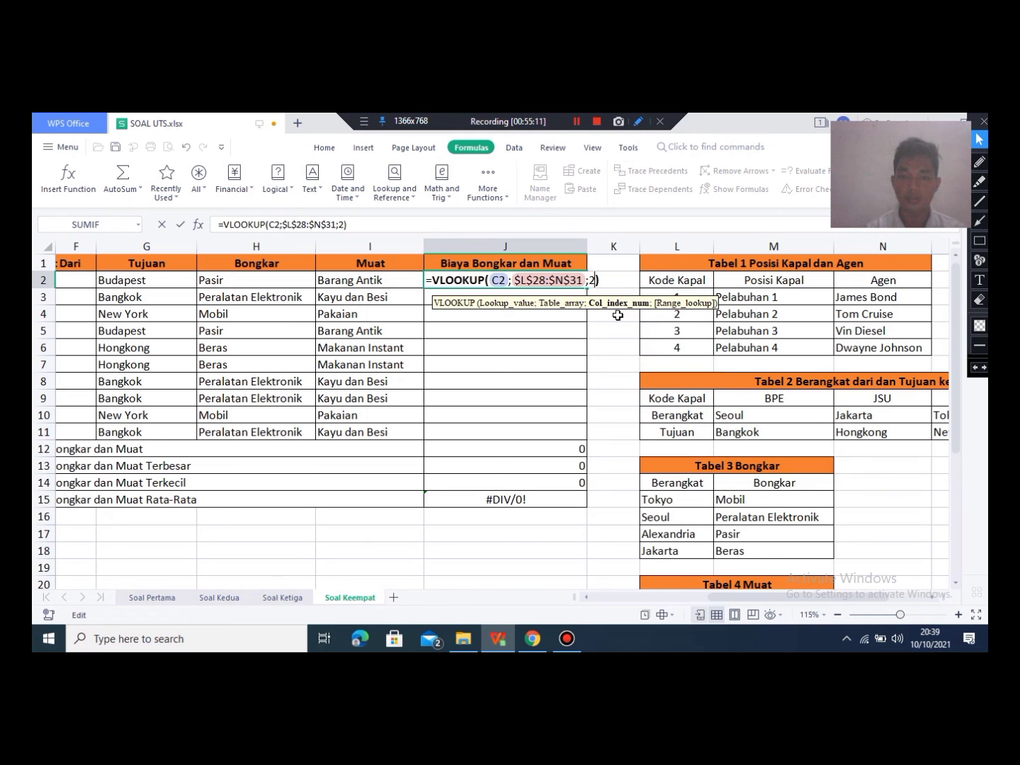
pyautogui.write(';')
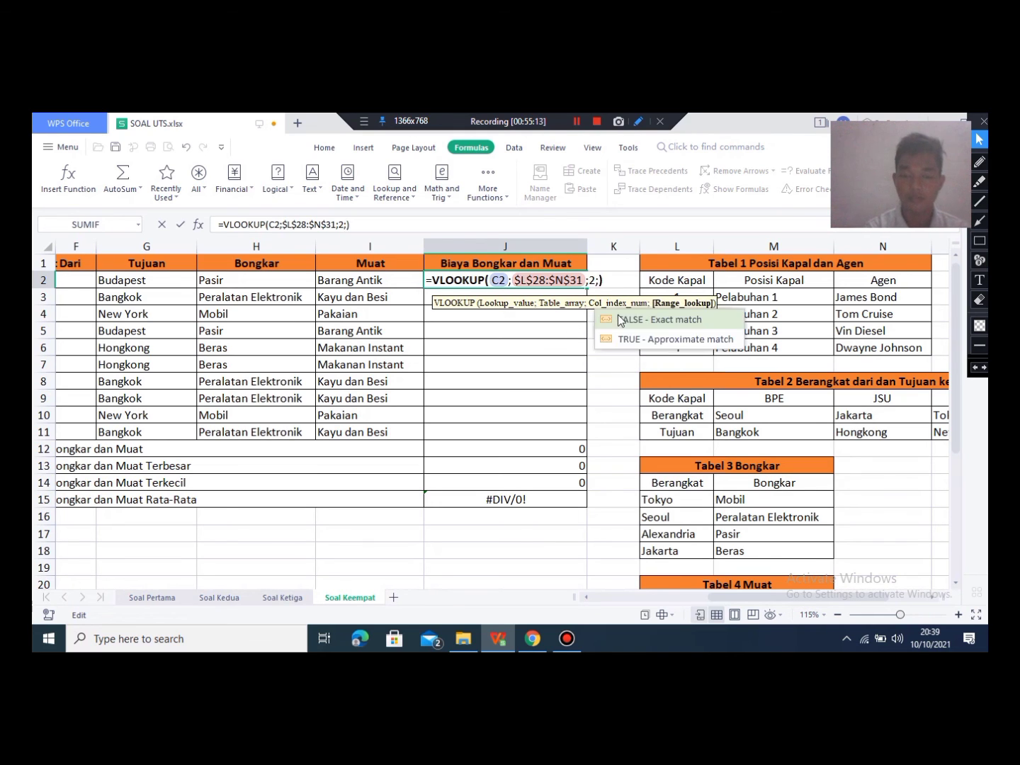
pyautogui.write('0')
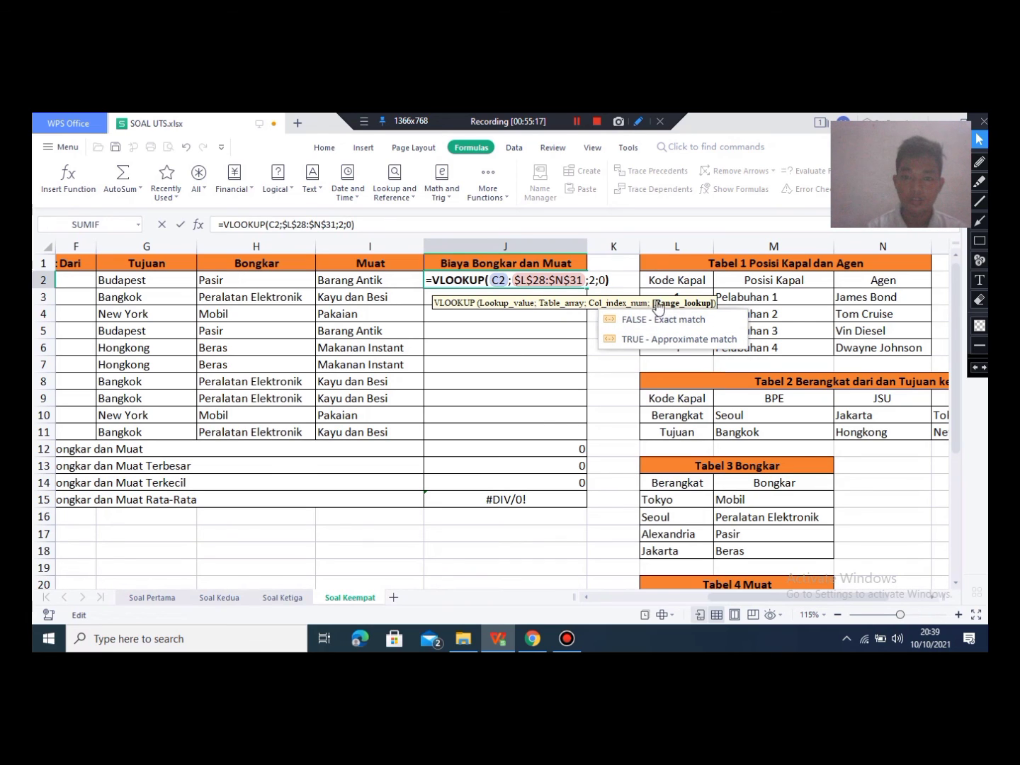
pyautogui.write(')')
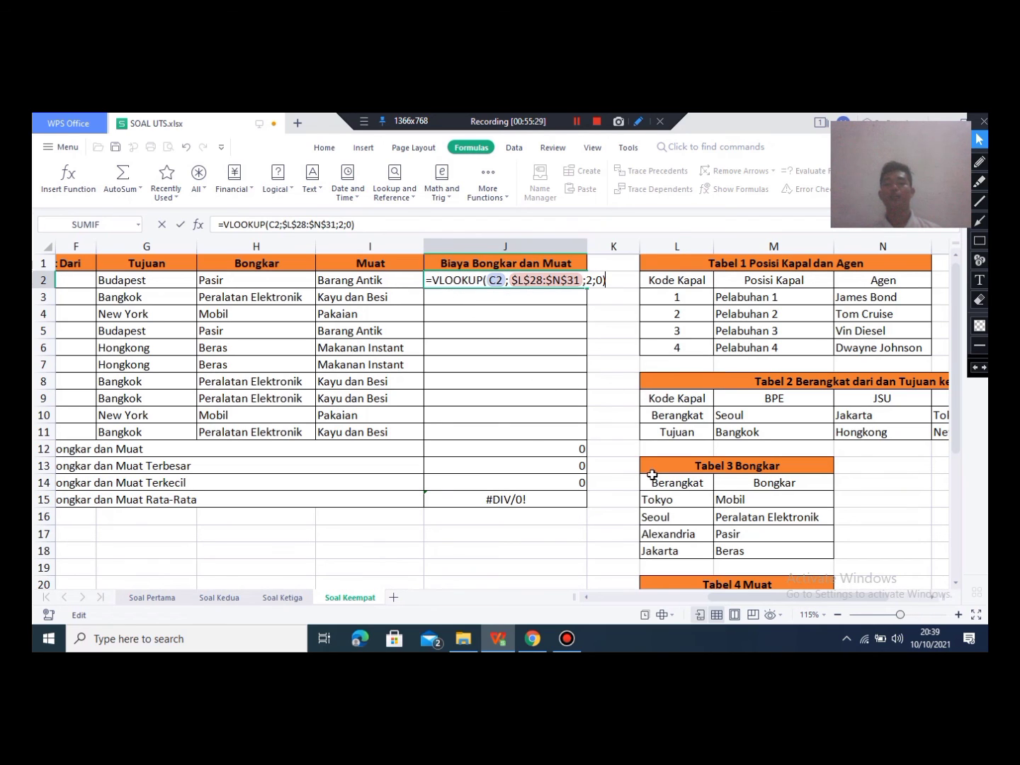
# Step: Add a plus sign and a second VLOOKUP function to the end of the J2 formula
pyautogui.write('+')
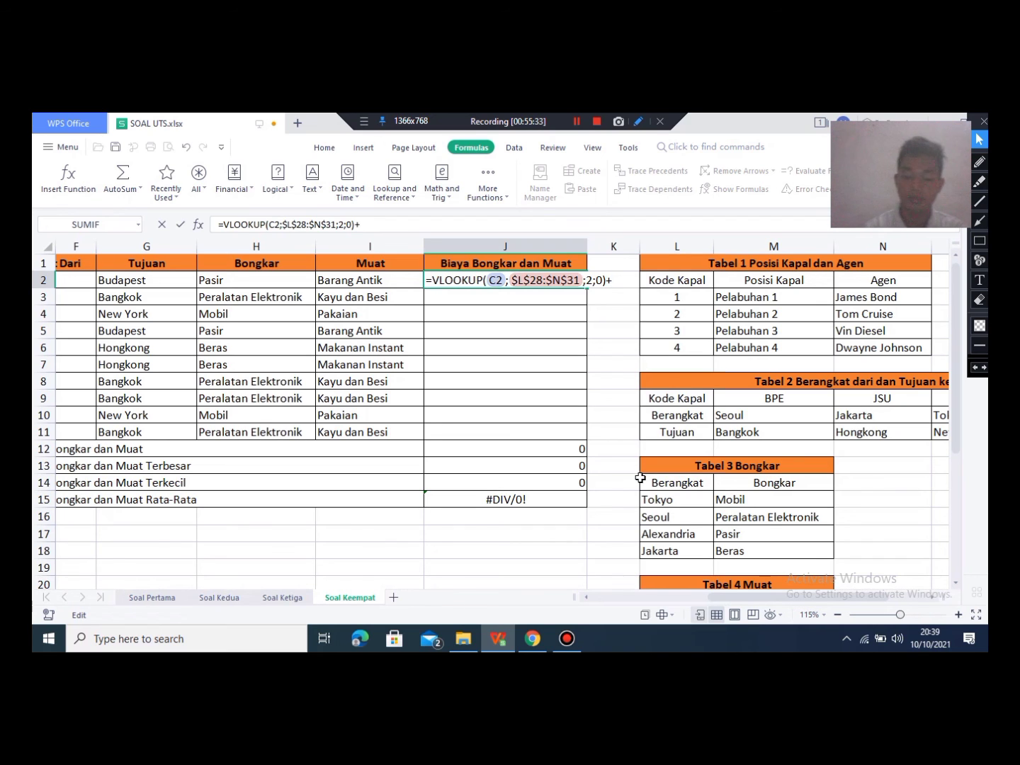
pyautogui.write('V')
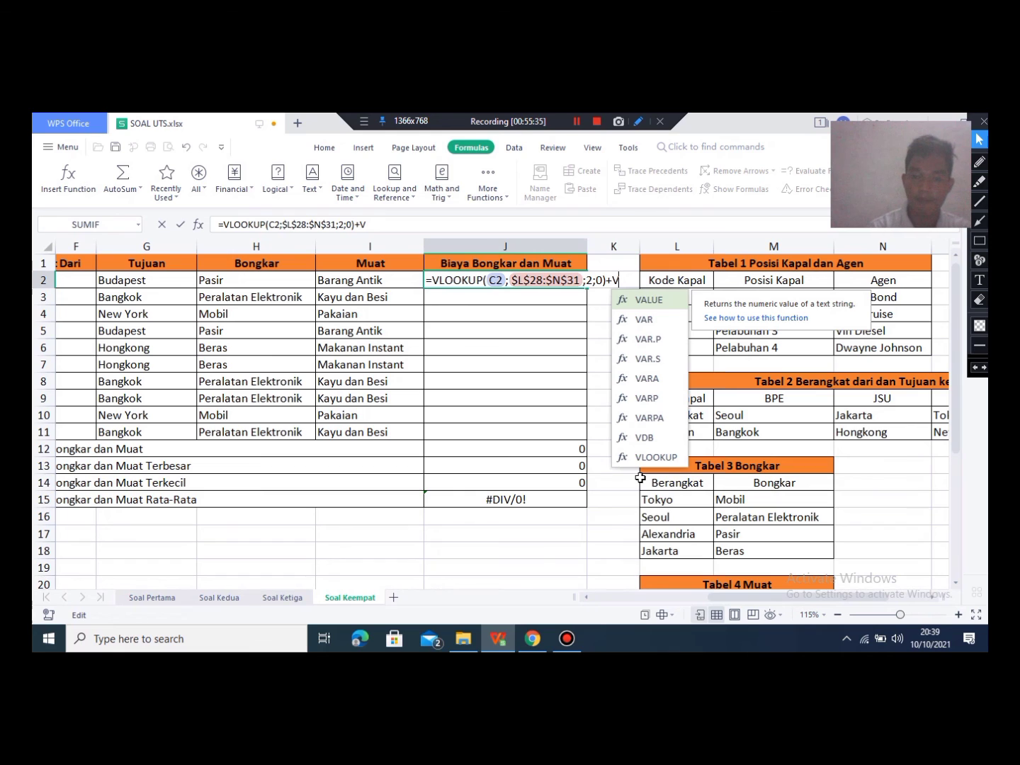
pyautogui.write('LO')
pyautogui.press('Tab')
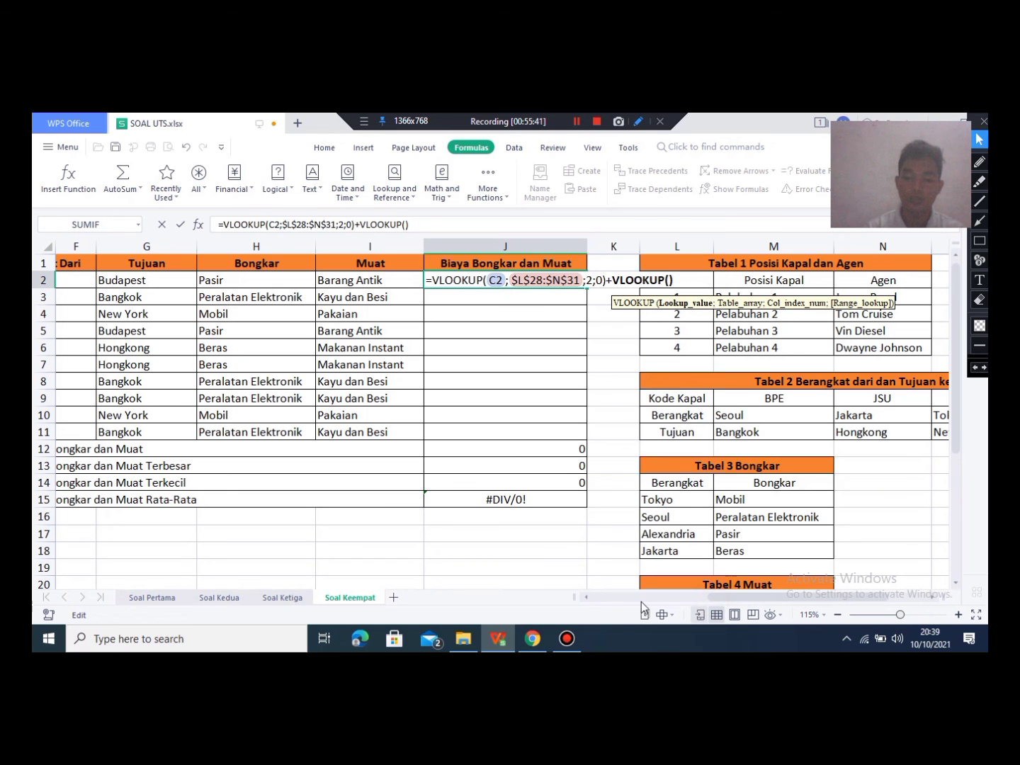
# Step: Try to pick the Posisi cell C2 on the sheet as the second VLOOKUP's lookup value
pyautogui.moveTo(775, 599); pyautogui.dragTo(648, 599)
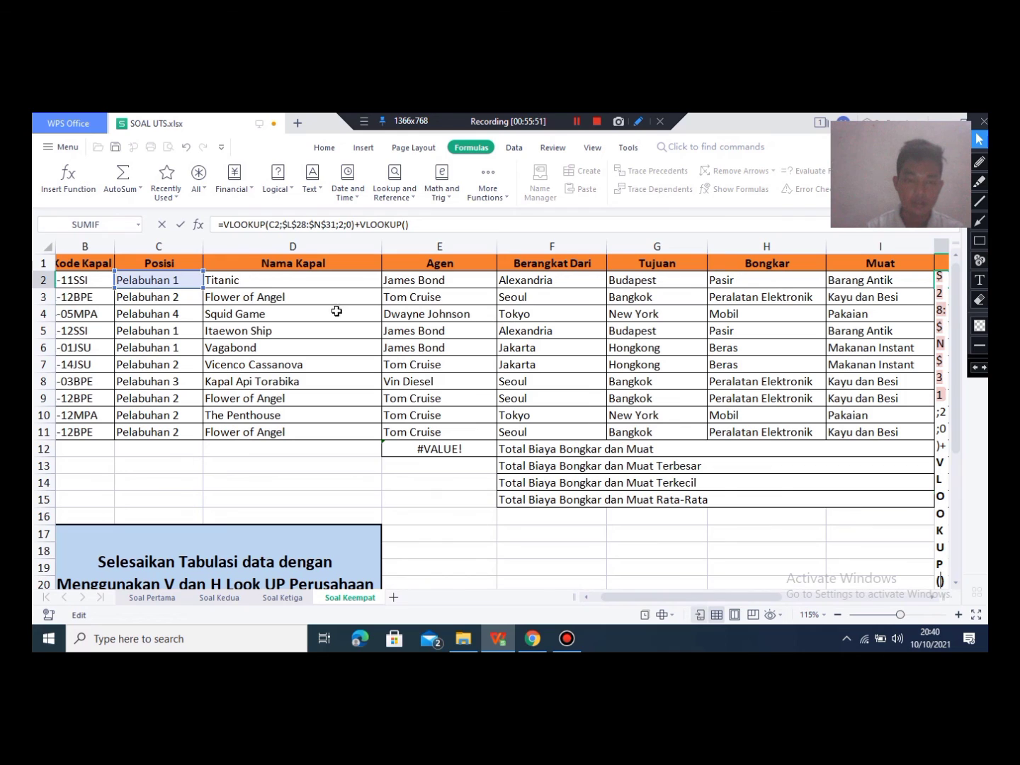
pyautogui.click(175, 286)
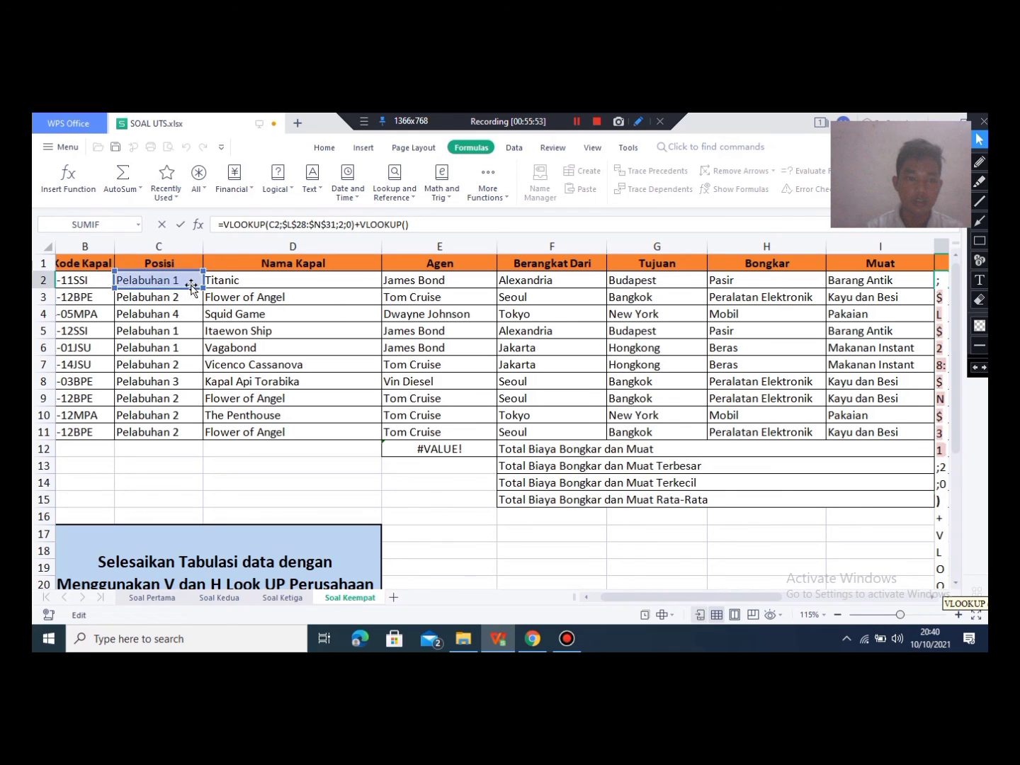
pyautogui.click(179, 284)
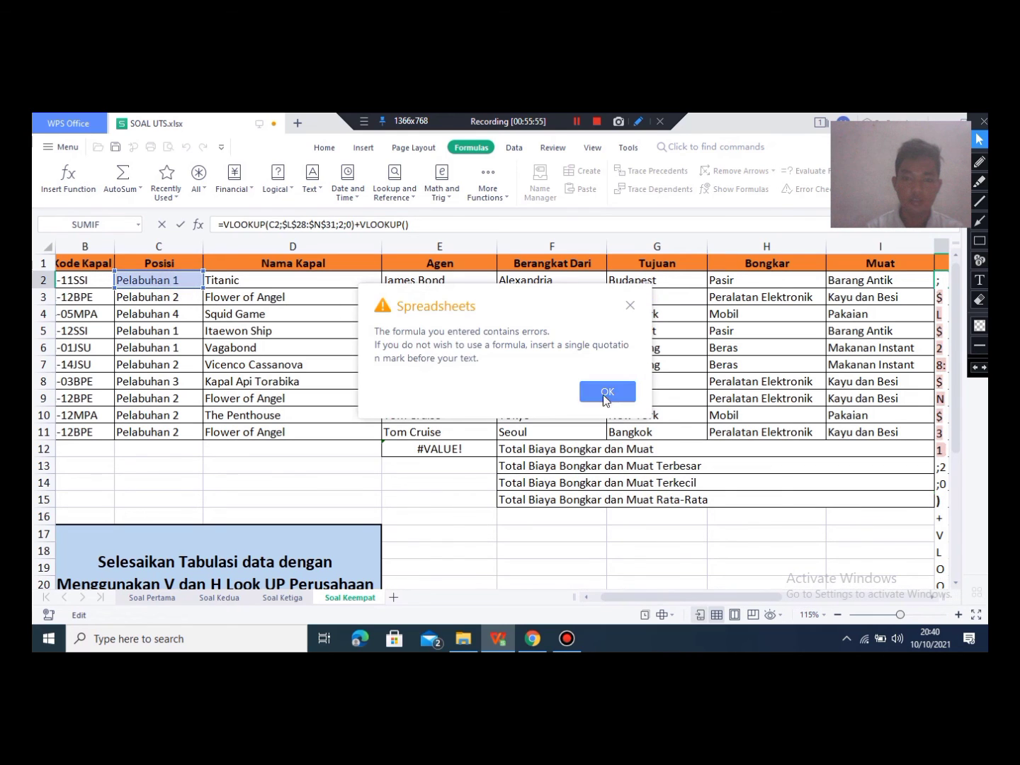
pyautogui.click(608, 392)
# Step: Enter C2 as the lookup value inside the second VLOOKUP's parentheses in J2
pyautogui.moveTo(695, 595); pyautogui.dragTo(788, 603)
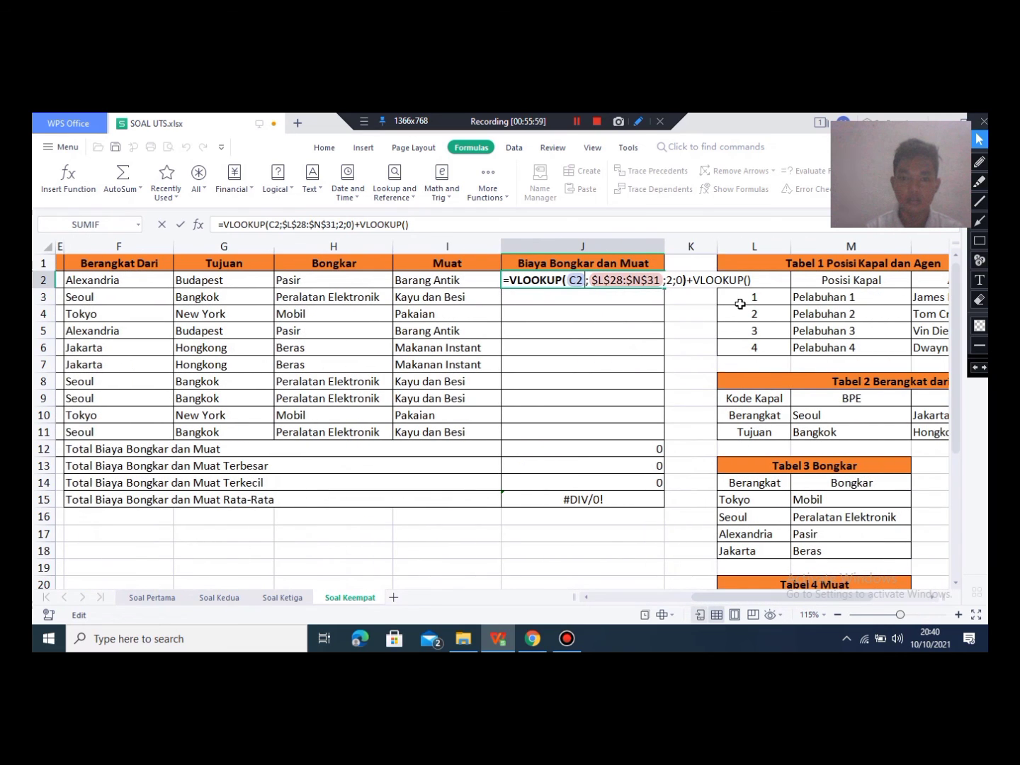
pyautogui.click(749, 284)
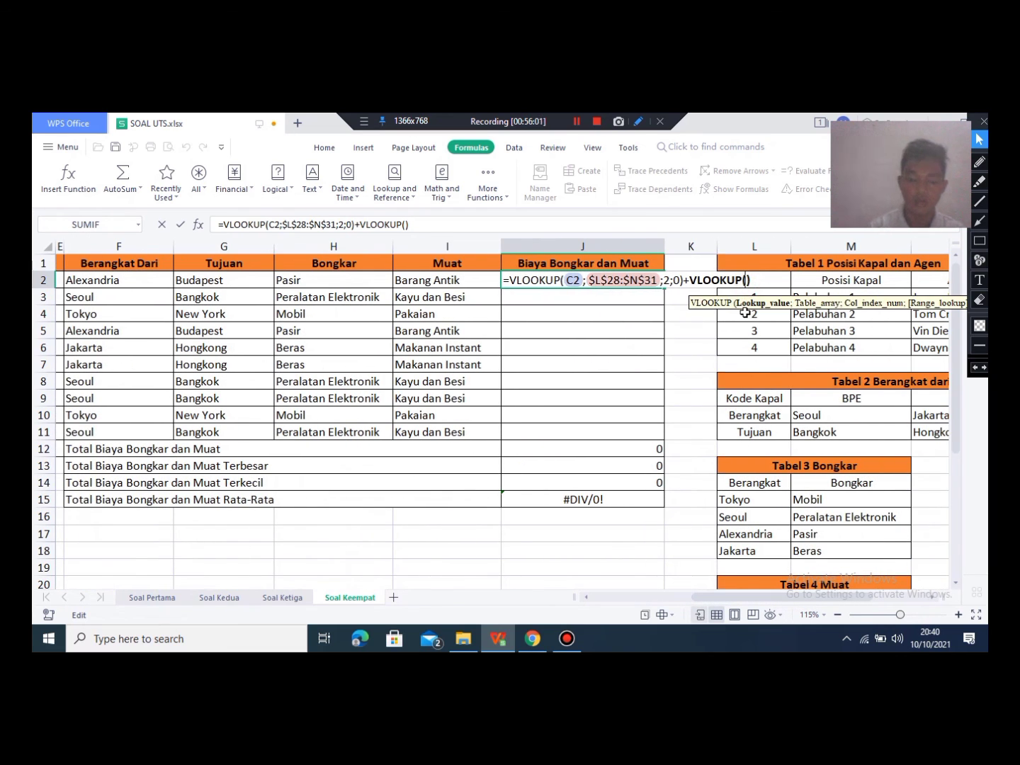
pyautogui.write('C2')
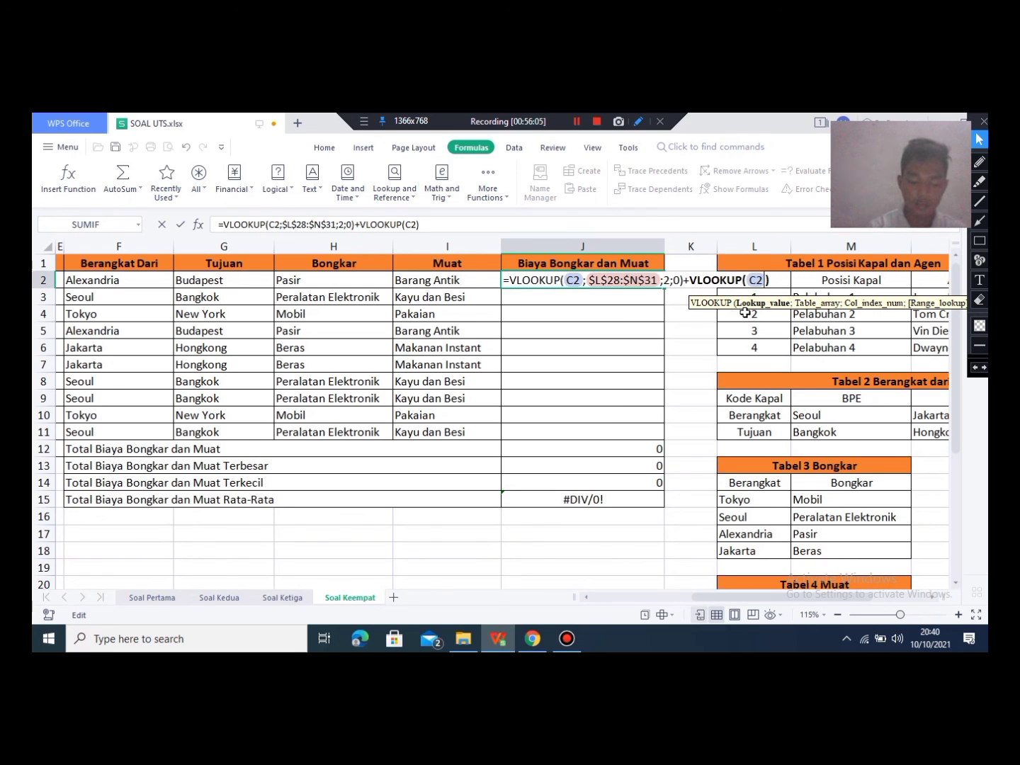
# Step: Enter the Tabel 5 data range L28:N31 as the second VLOOKUP's table array in J2
pyautogui.write(';')
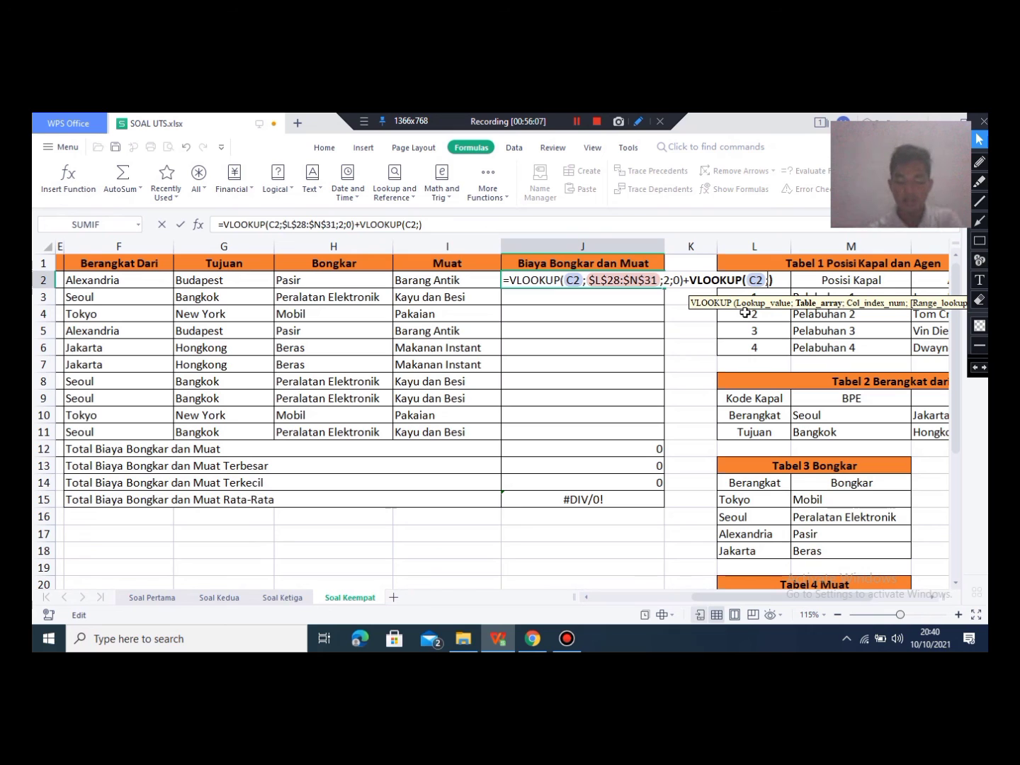
pyautogui.scroll(-4, 671, 391)
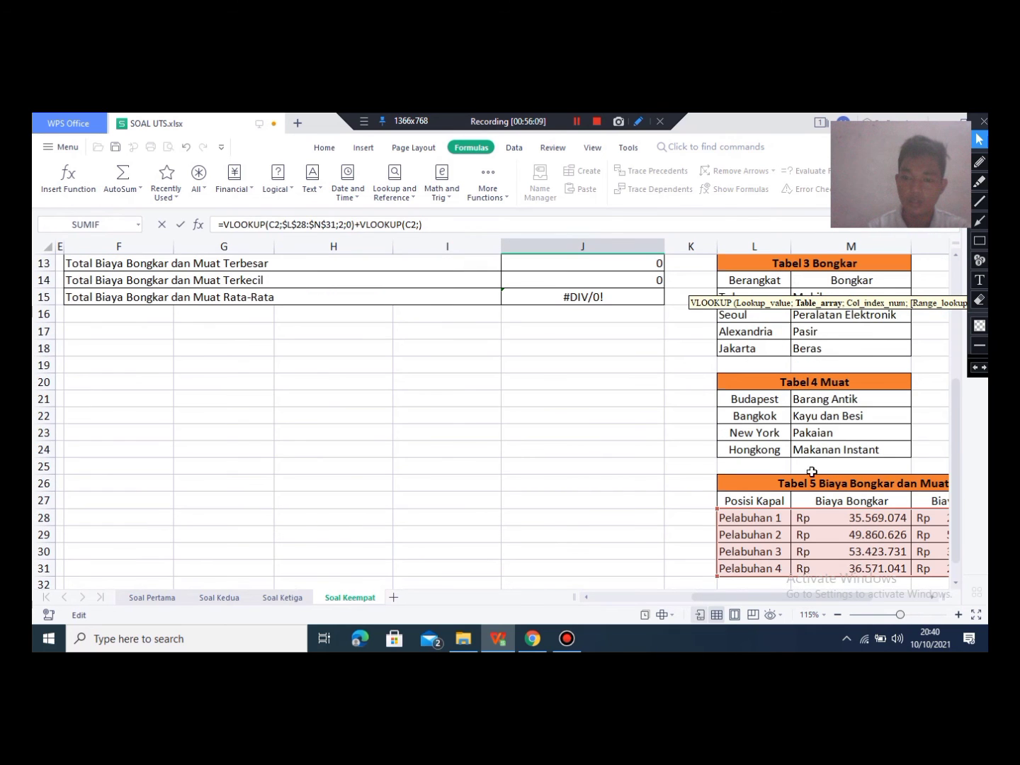
pyautogui.moveTo(751, 519); pyautogui.dragTo(837, 570)
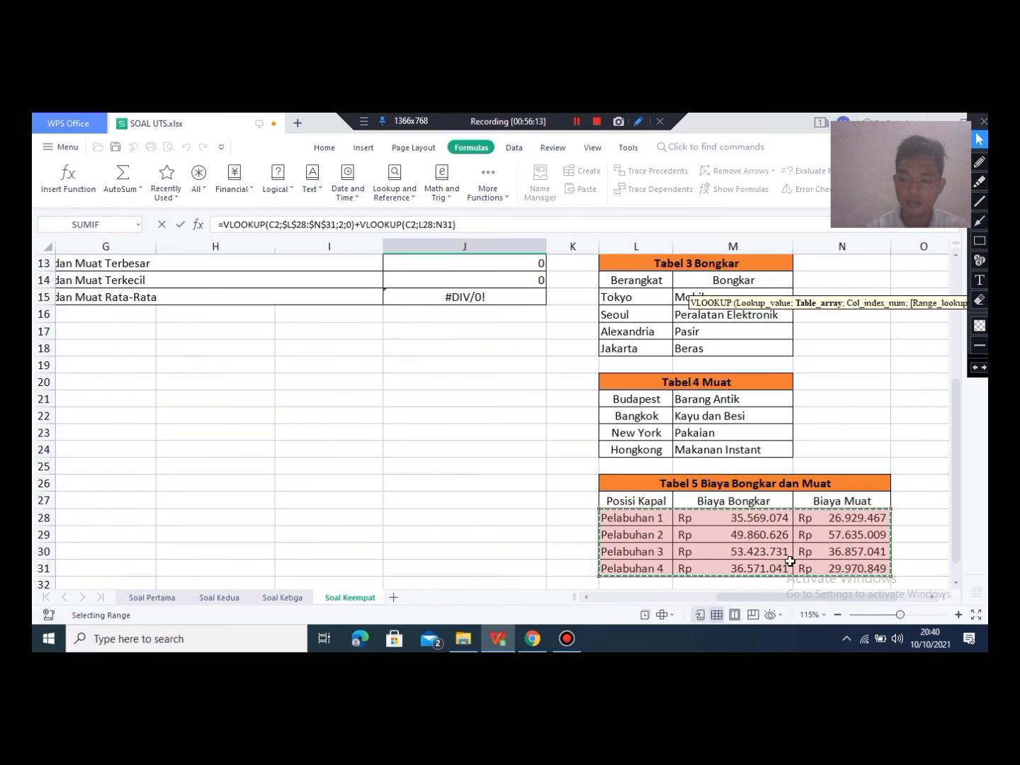
pyautogui.write(')')
pyautogui.scroll(4, 474, 482)
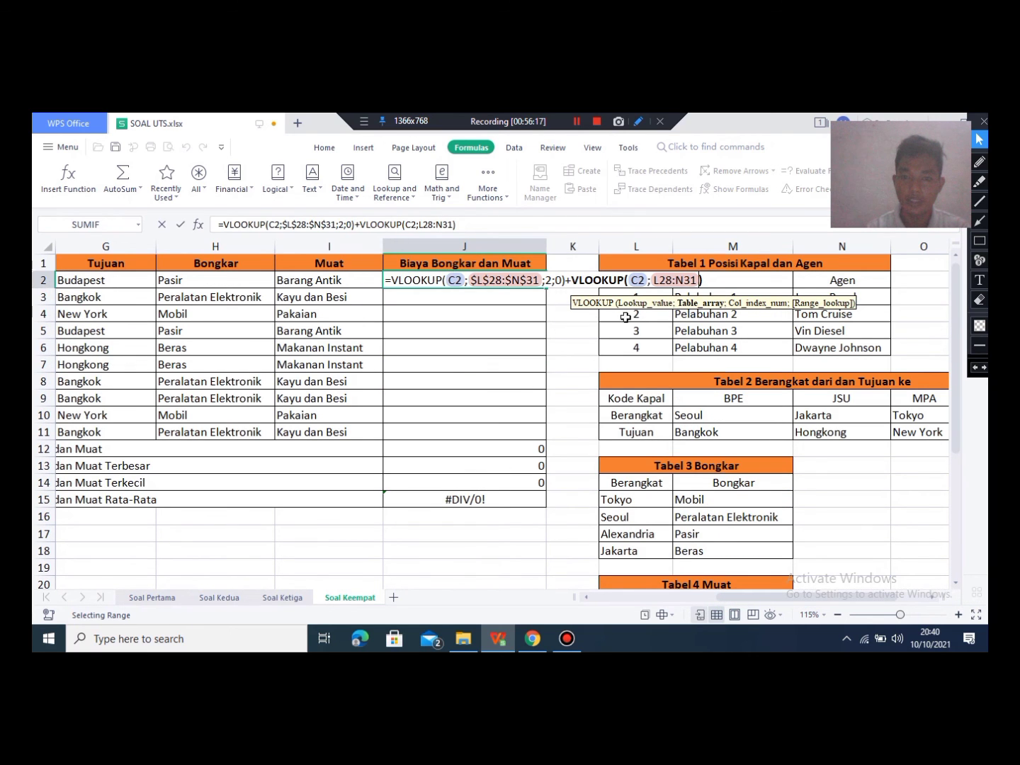
pyautogui.click(693, 281)
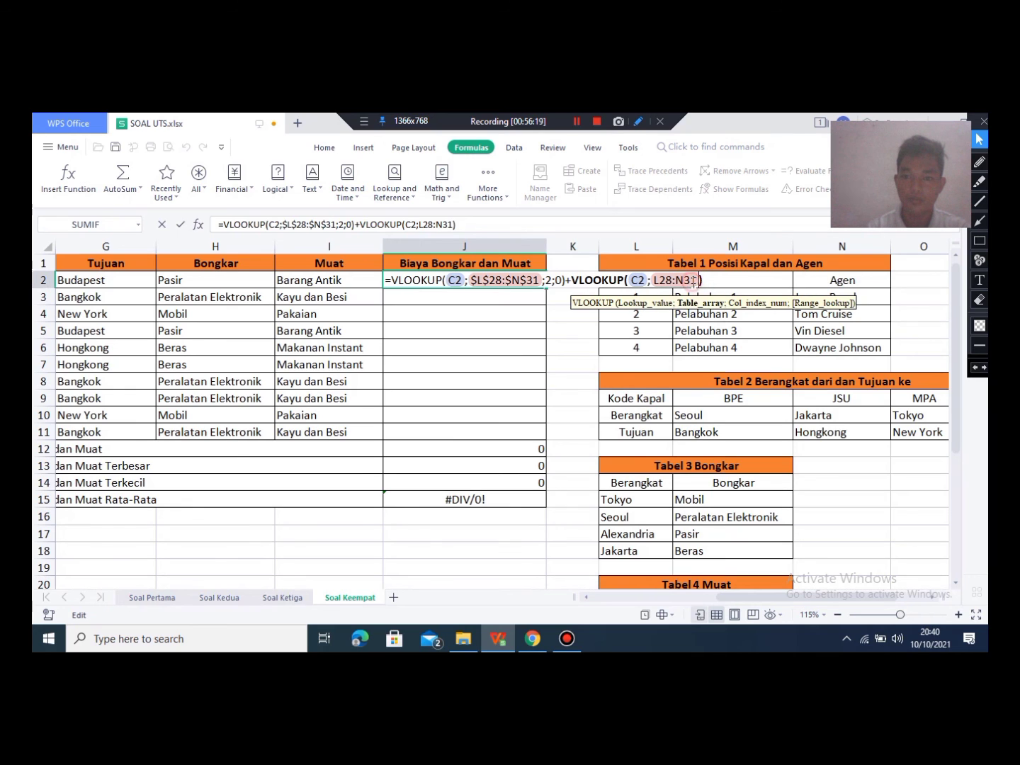
# Step: Finish the second VLOOKUP in J2 with column index 3 and range lookup 0, and commit the formula
pyautogui.write(';')
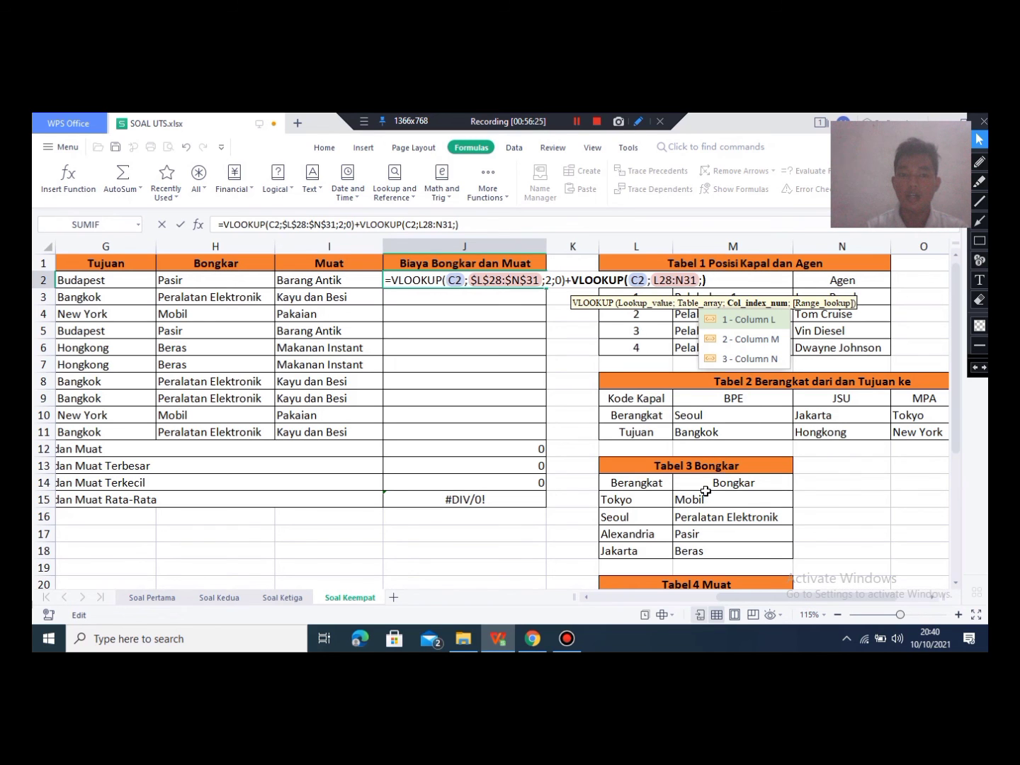
pyautogui.scroll(-5, 705, 491)
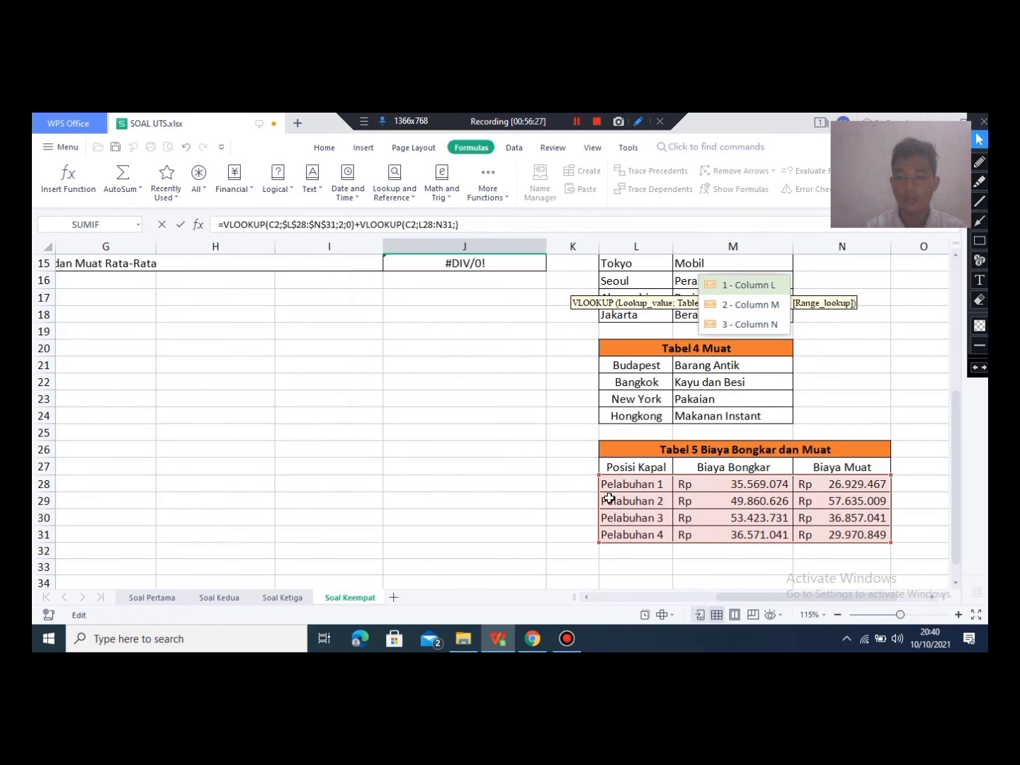
pyautogui.scroll(3, 609, 507)
pyautogui.click(720, 325)
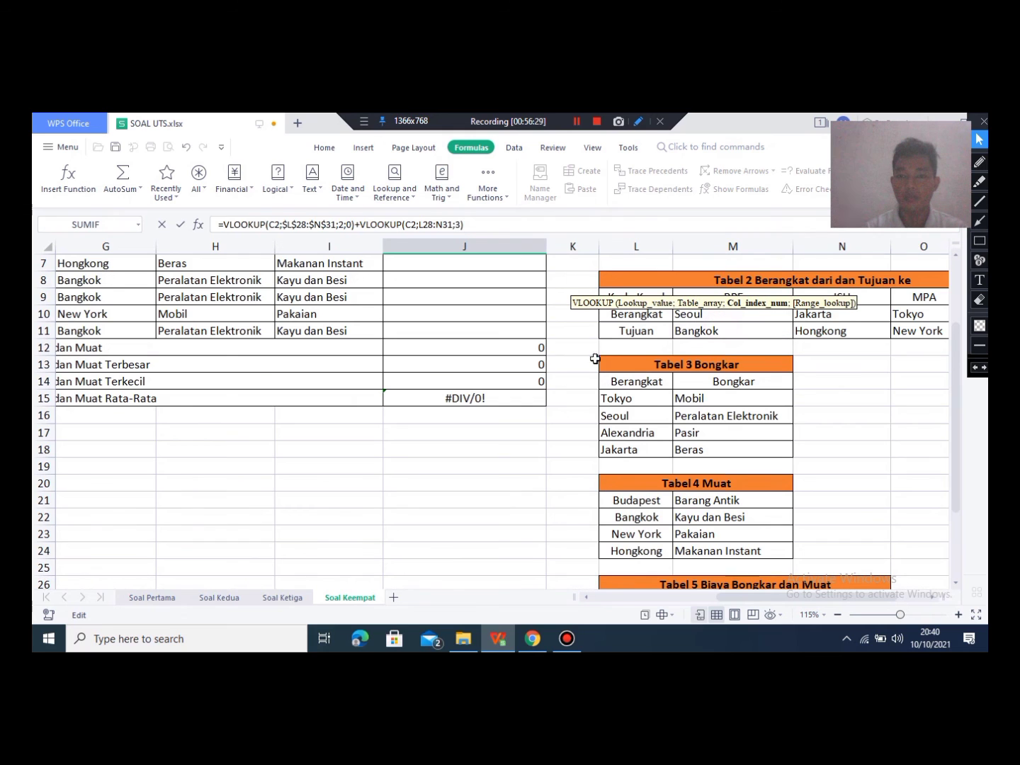
pyautogui.scroll(2, 563, 378)
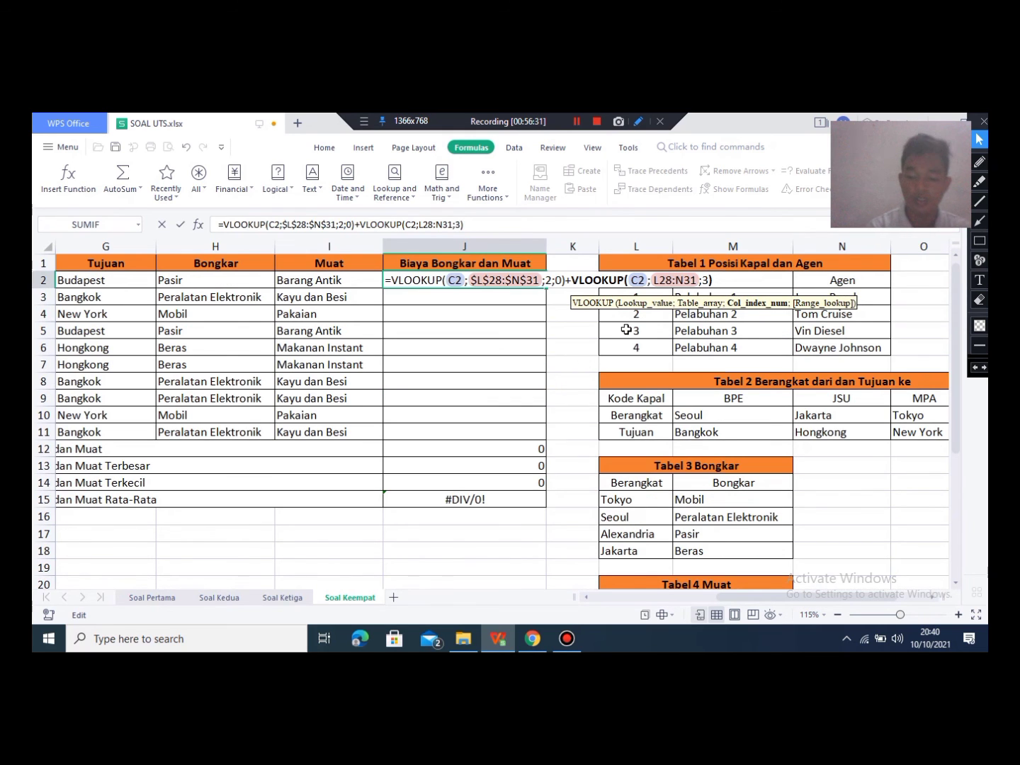
pyautogui.write(';0')
pyautogui.press('Return')
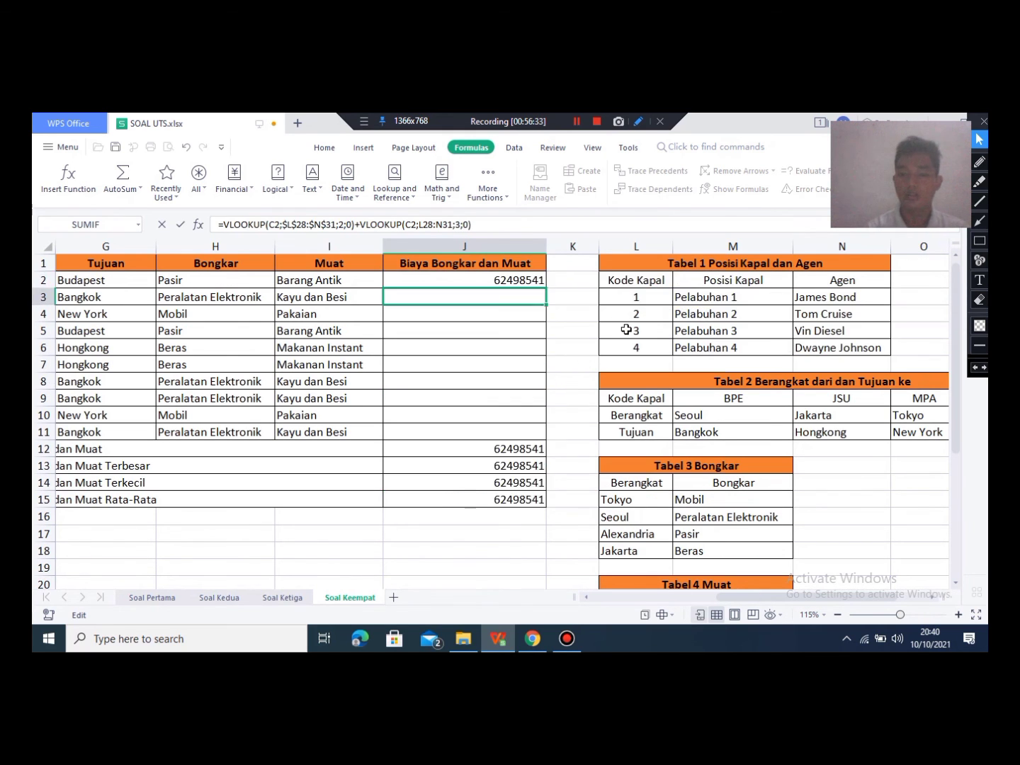
# Step: Try to copy the J2 cost formula down through J11
pyautogui.click(447, 281)
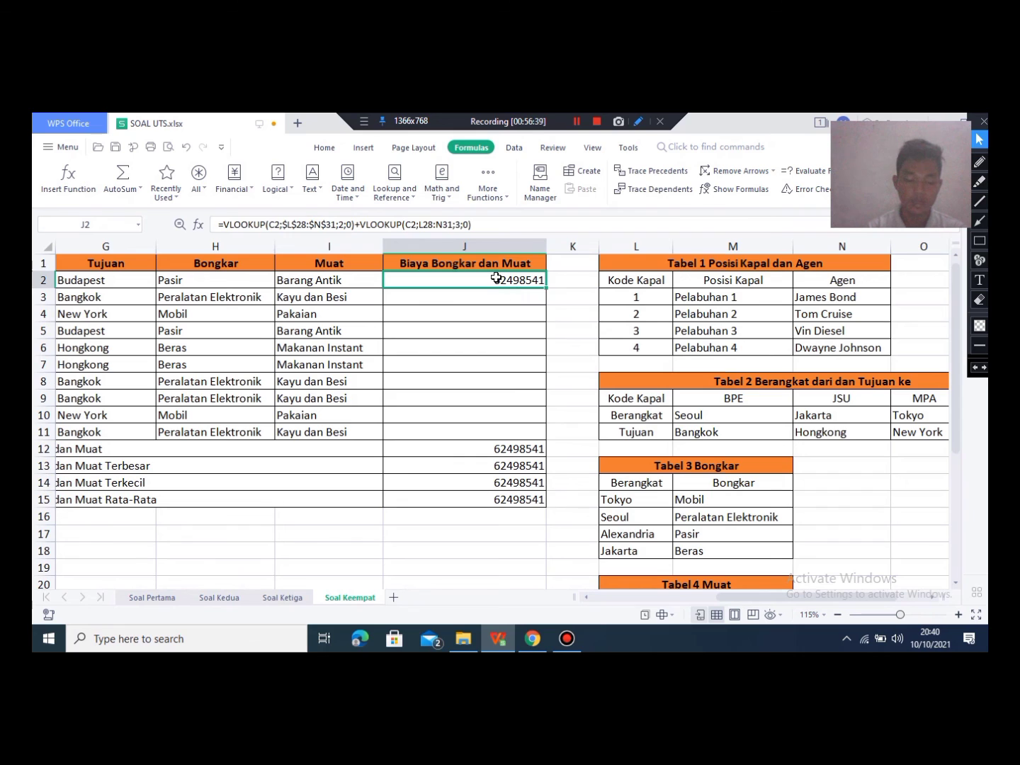
pyautogui.doubleClick(491, 284)
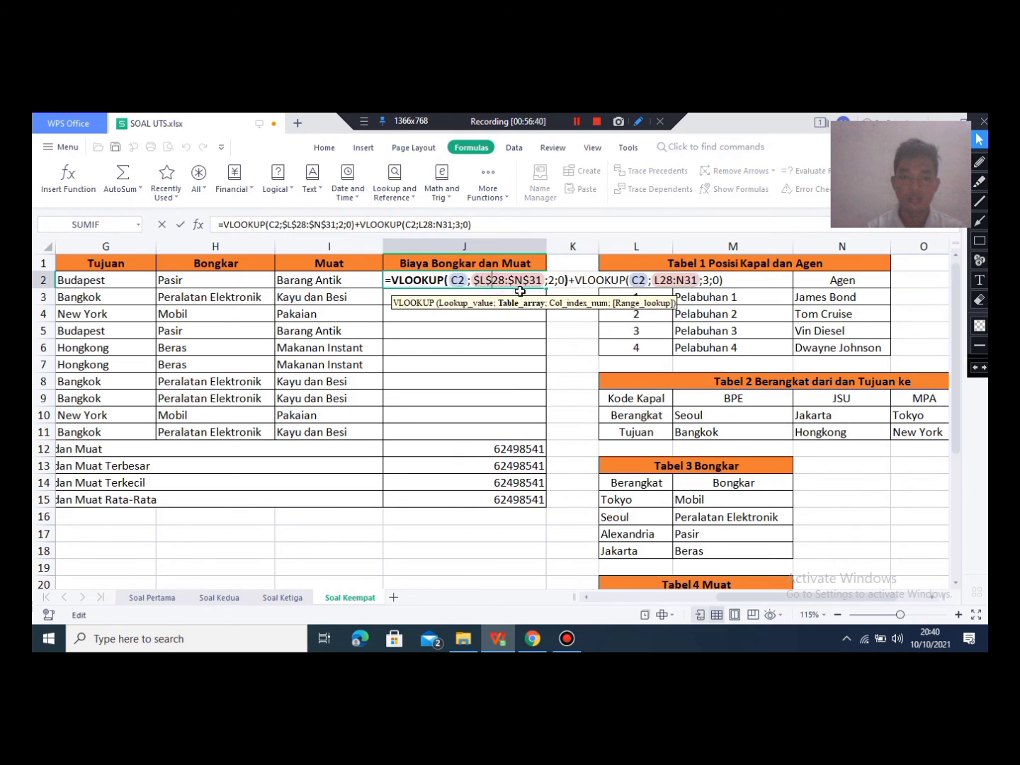
pyautogui.click(475, 359)
pyautogui.click(490, 285)
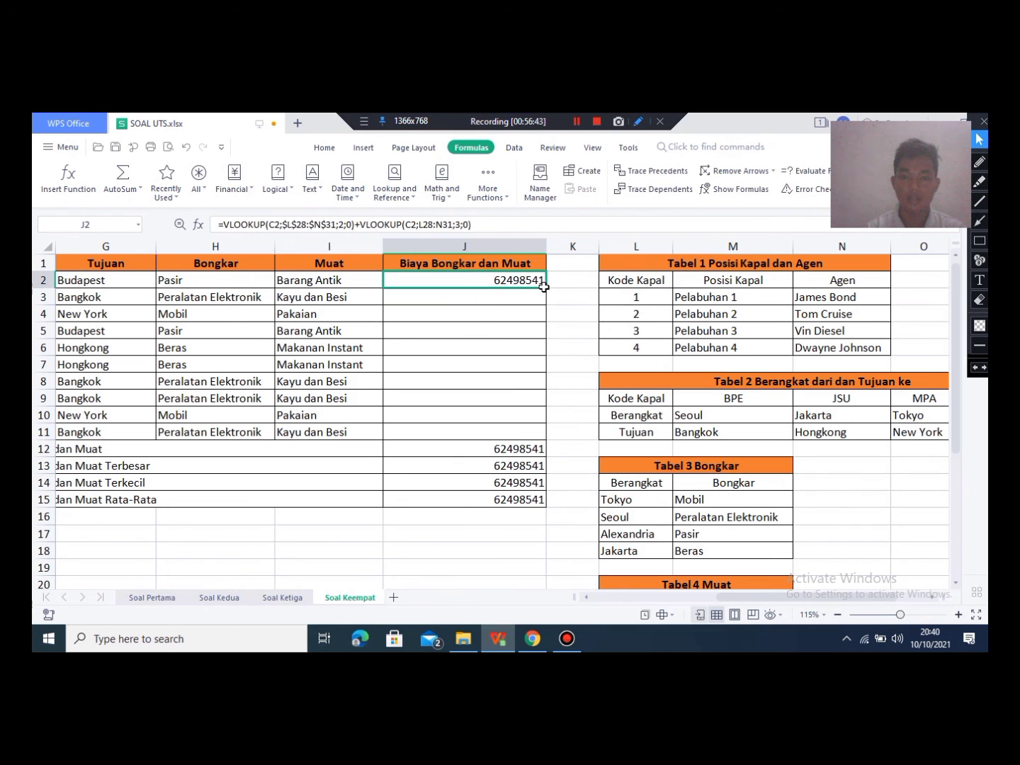
pyautogui.moveTo(546, 286); pyautogui.dragTo(543, 431)
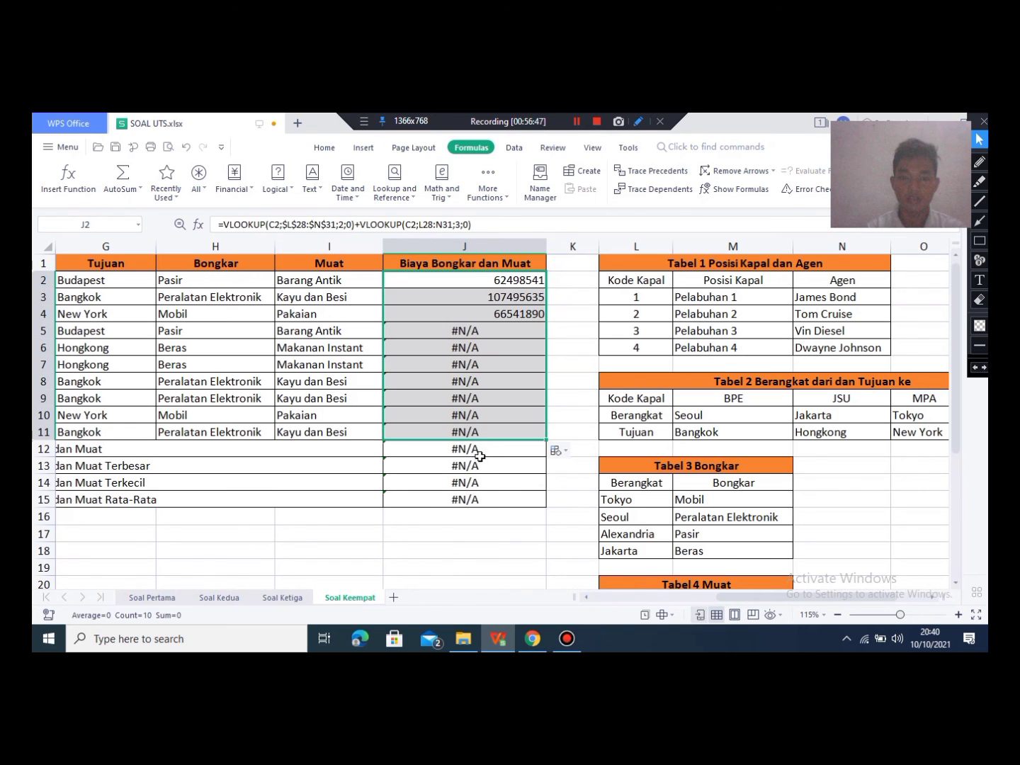
# Step: Inspect the copied formula in J4 and clear the contents of cells J3 to J15
pyautogui.click(500, 314)
pyautogui.doubleClick(502, 313)
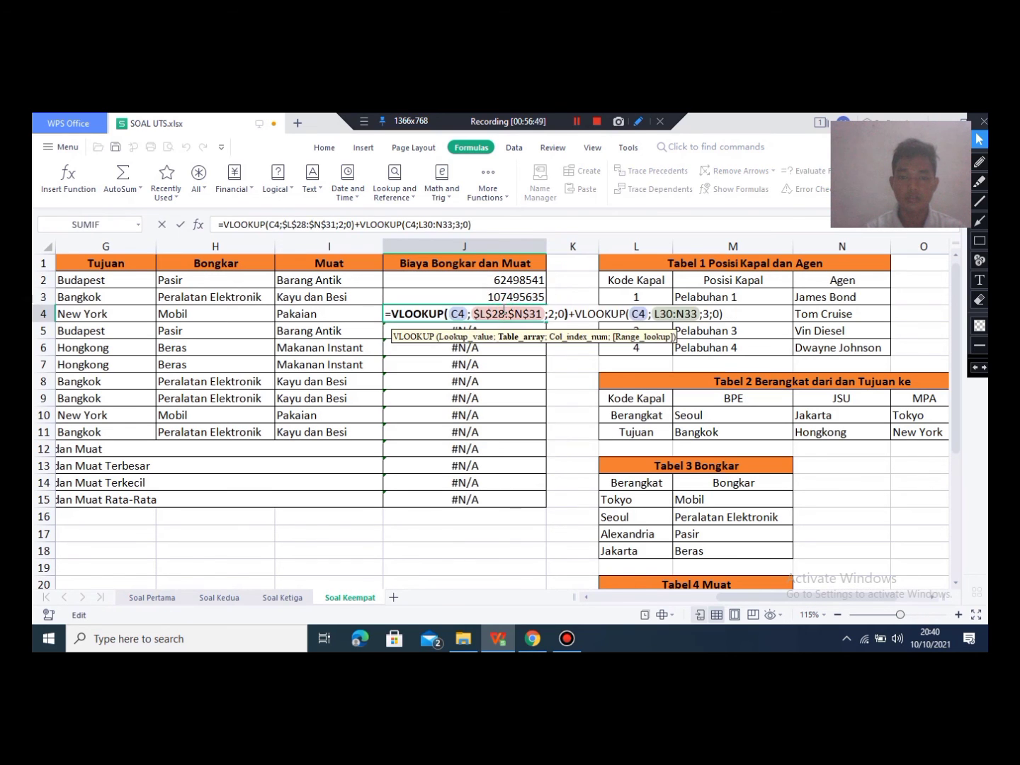
pyautogui.click(511, 387)
pyautogui.moveTo(461, 331); pyautogui.dragTo(499, 506)
pyautogui.press('Delete')
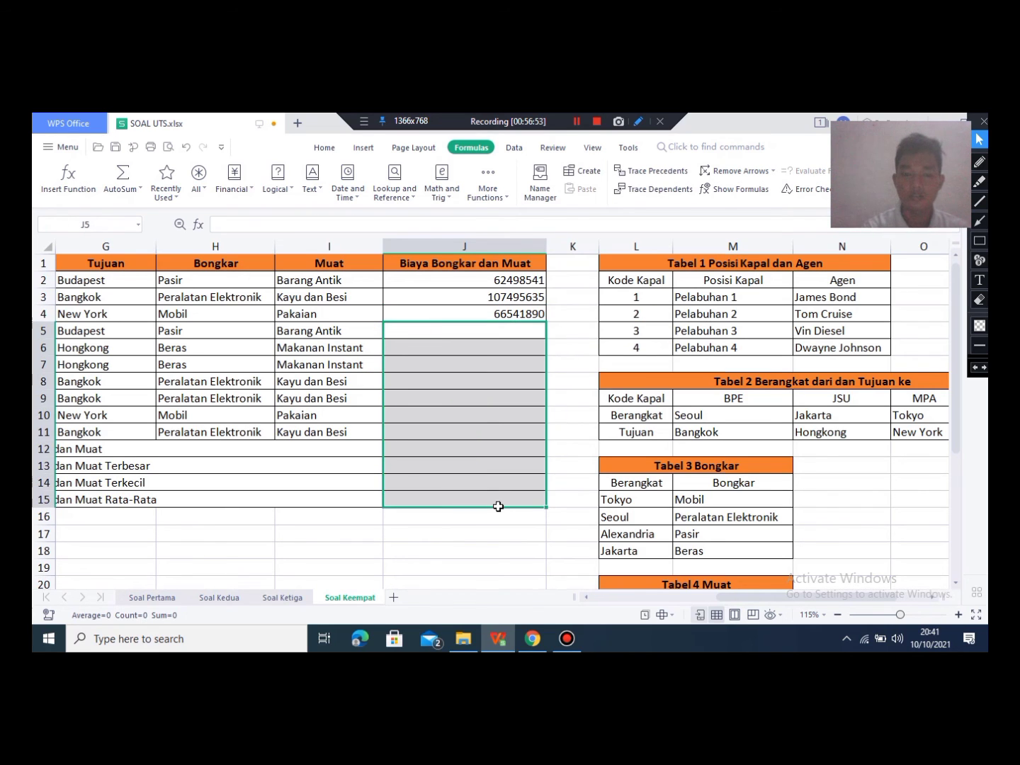
pyautogui.click(518, 315)
pyautogui.press('Delete')
pyautogui.press('Up')
pyautogui.press('Delete')
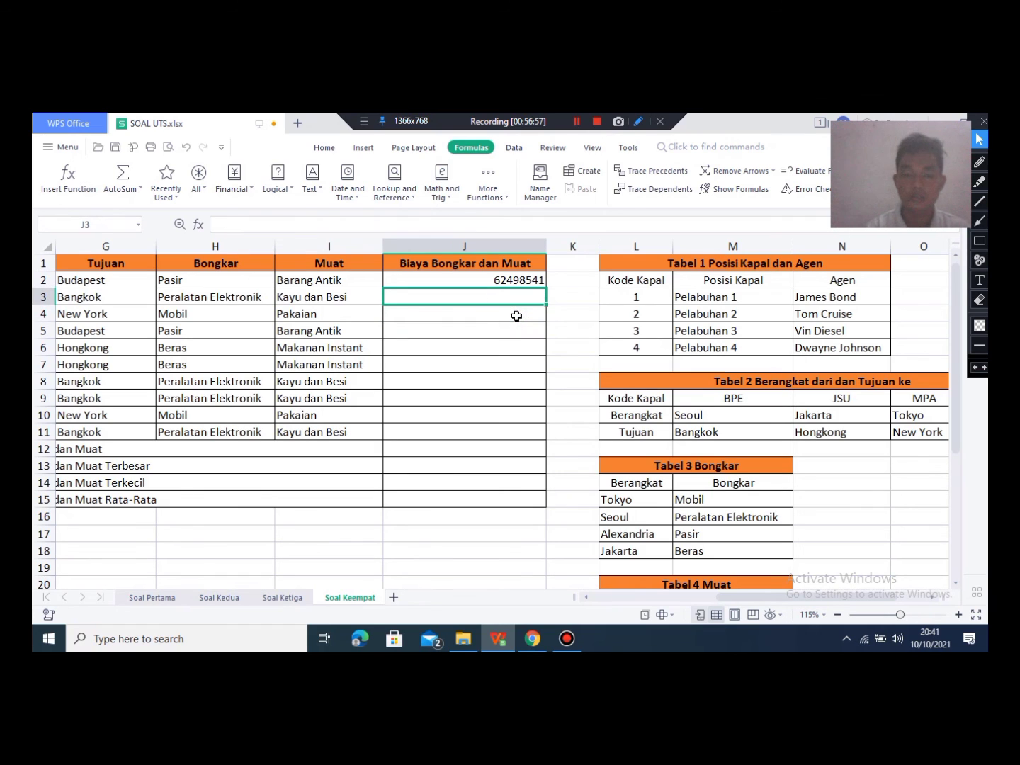
# Step: Make the second VLOOKUP's table array in J2 absolute as $L$28:$N$31
pyautogui.click(525, 281)
pyautogui.doubleClick(525, 282)
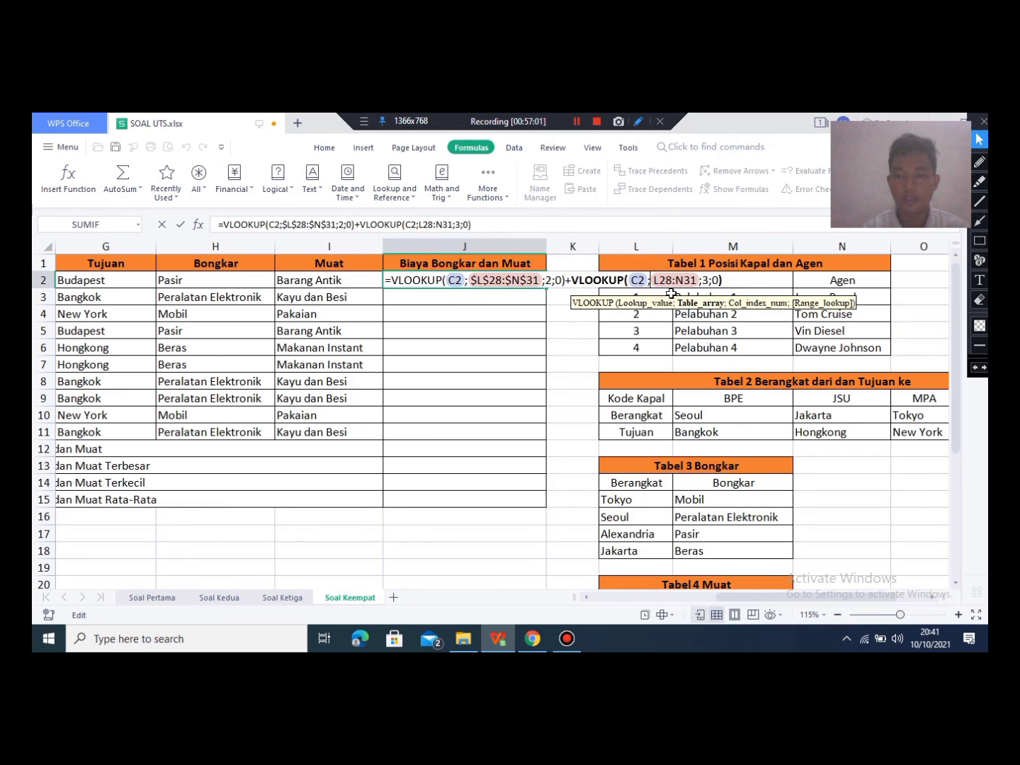
pyautogui.write('$')
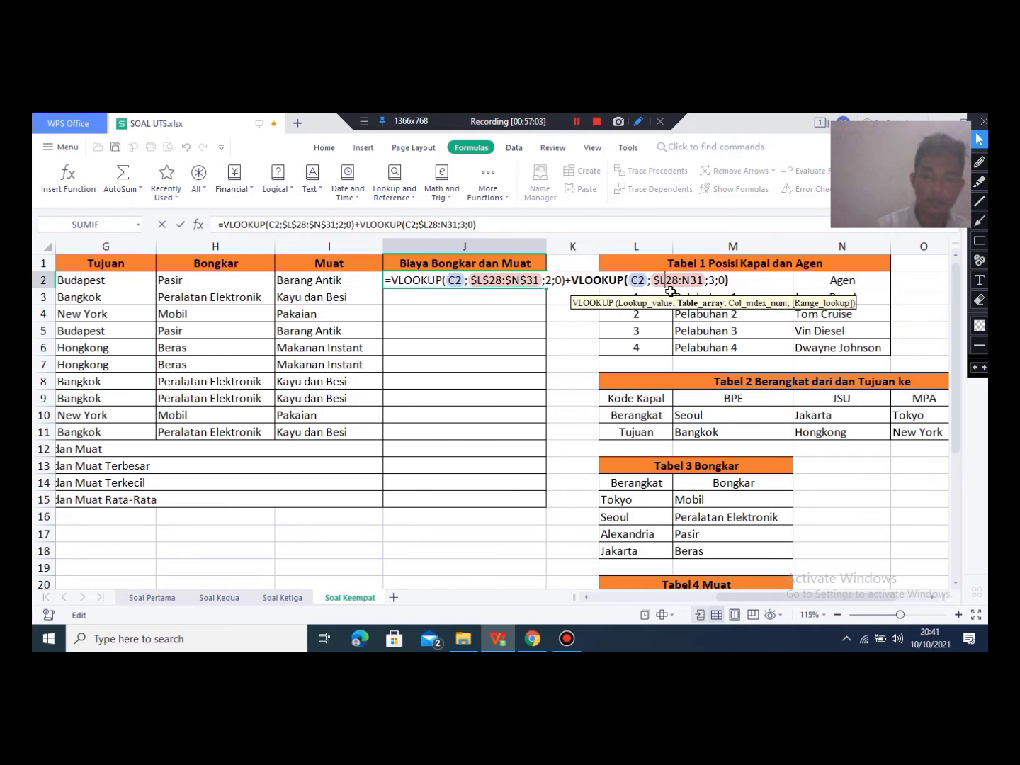
pyautogui.write('$')
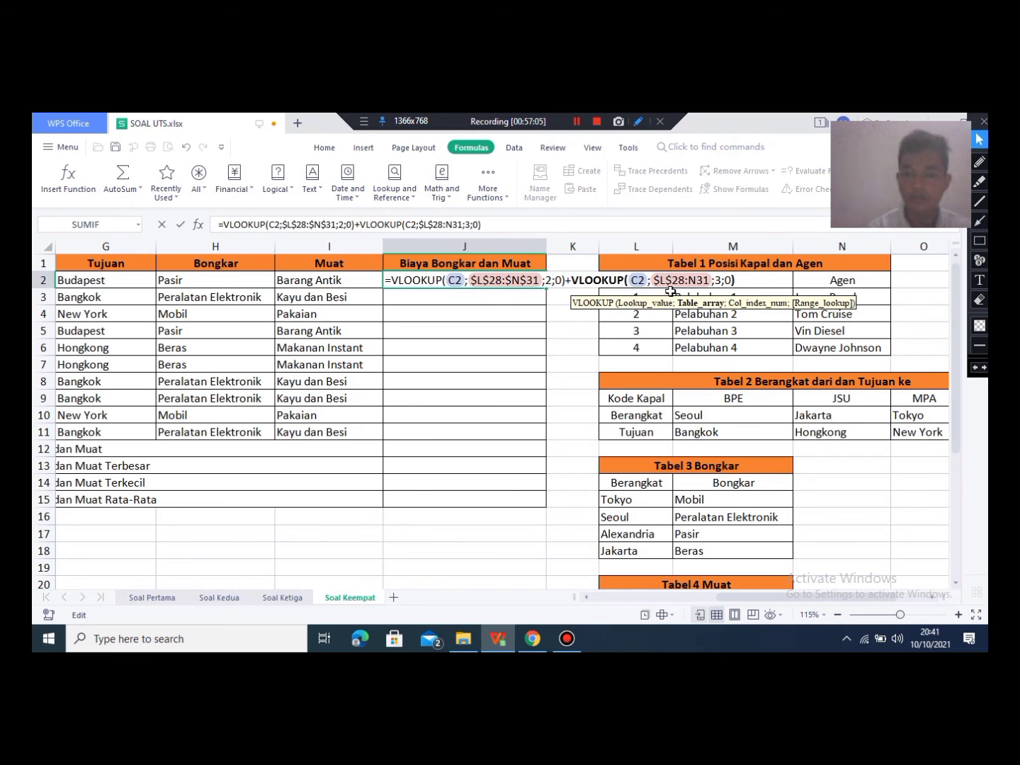
pyautogui.write('$')
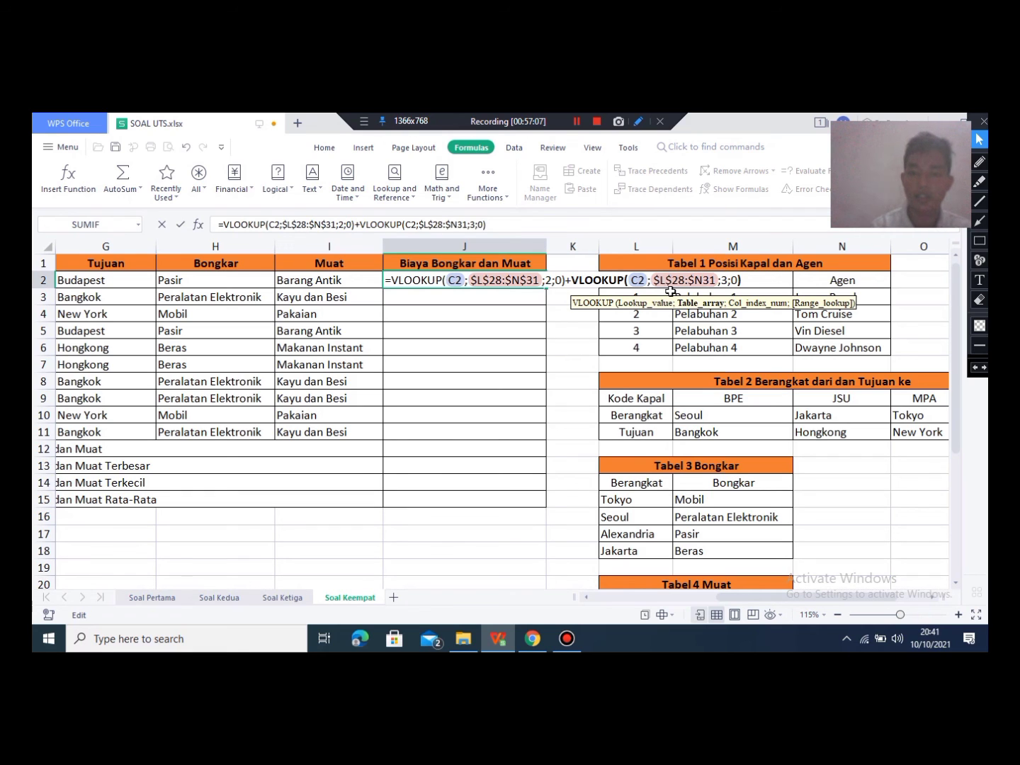
pyautogui.write('$')
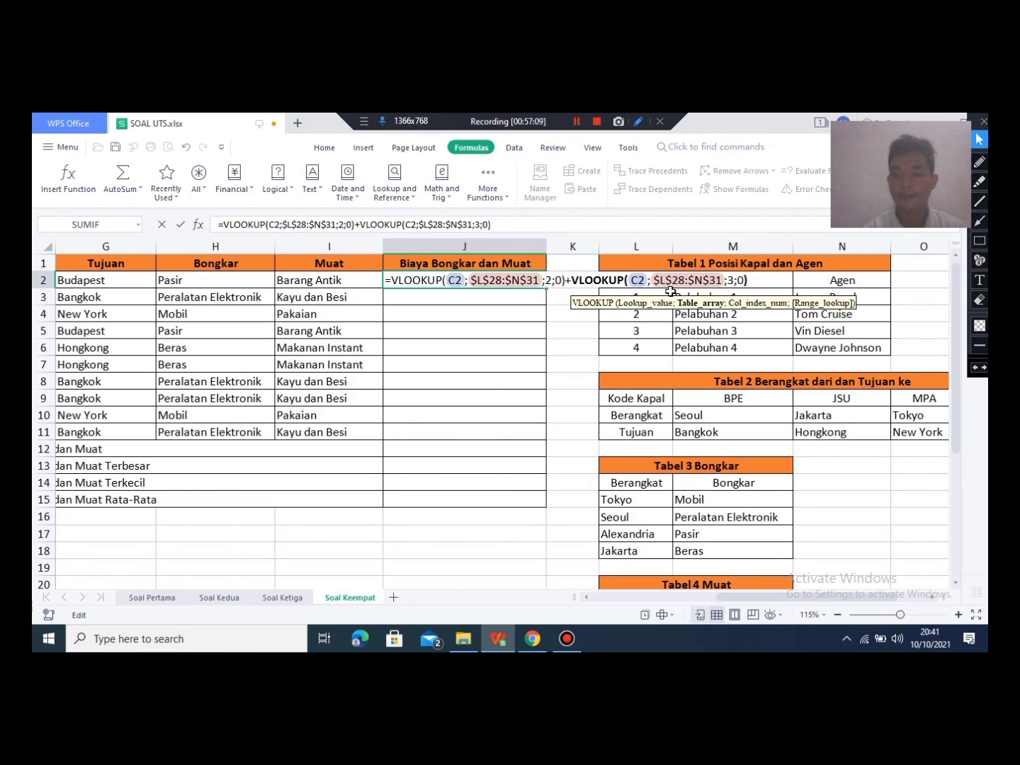
pyautogui.press('Return')
# Step: Copy the corrected J2 formula down the Biaya Bongkar dan Muat column through J11
pyautogui.click(537, 281)
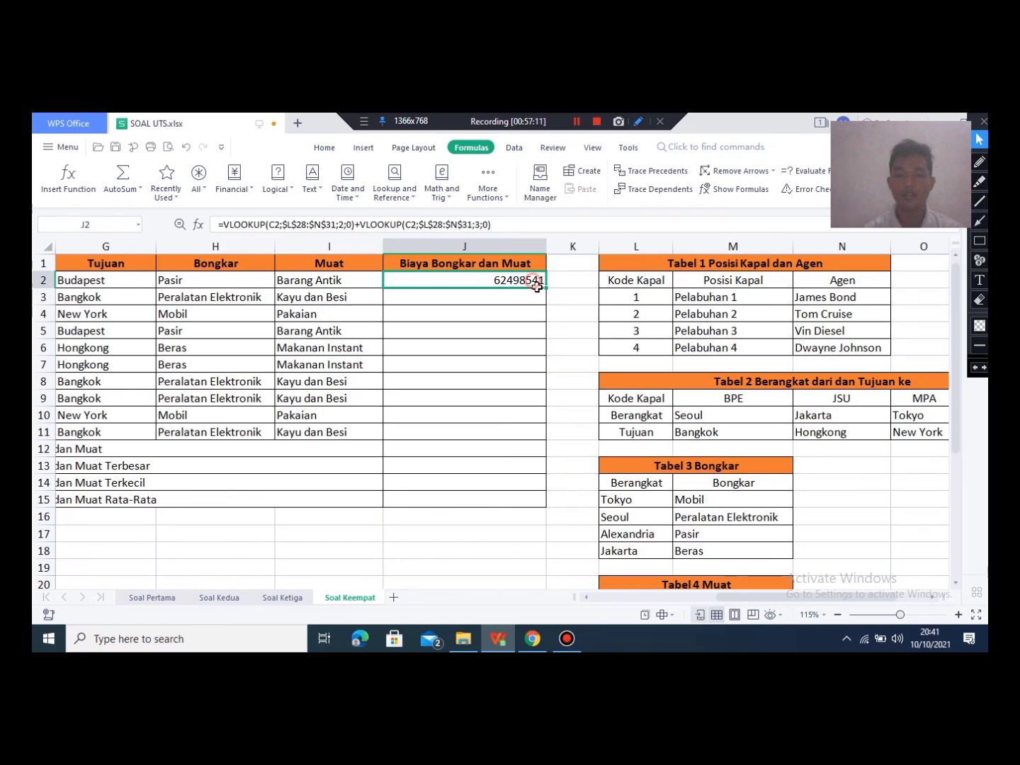
pyautogui.moveTo(548, 288); pyautogui.dragTo(506, 433)
pyautogui.click(473, 315)
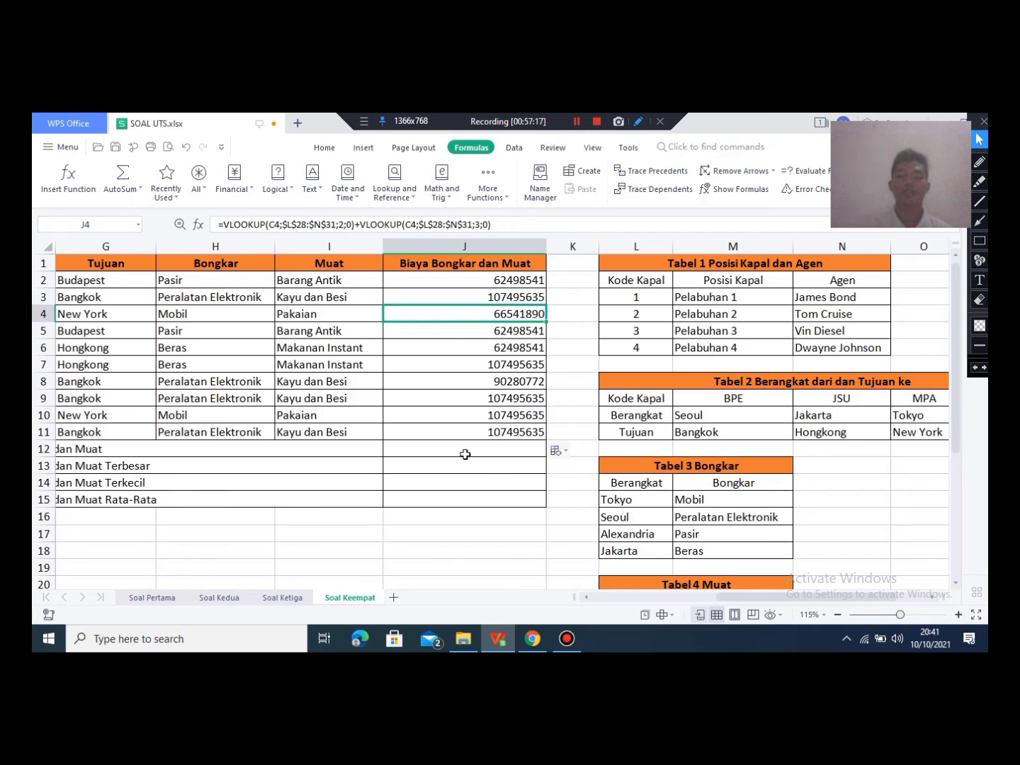
pyautogui.click(617, 596)
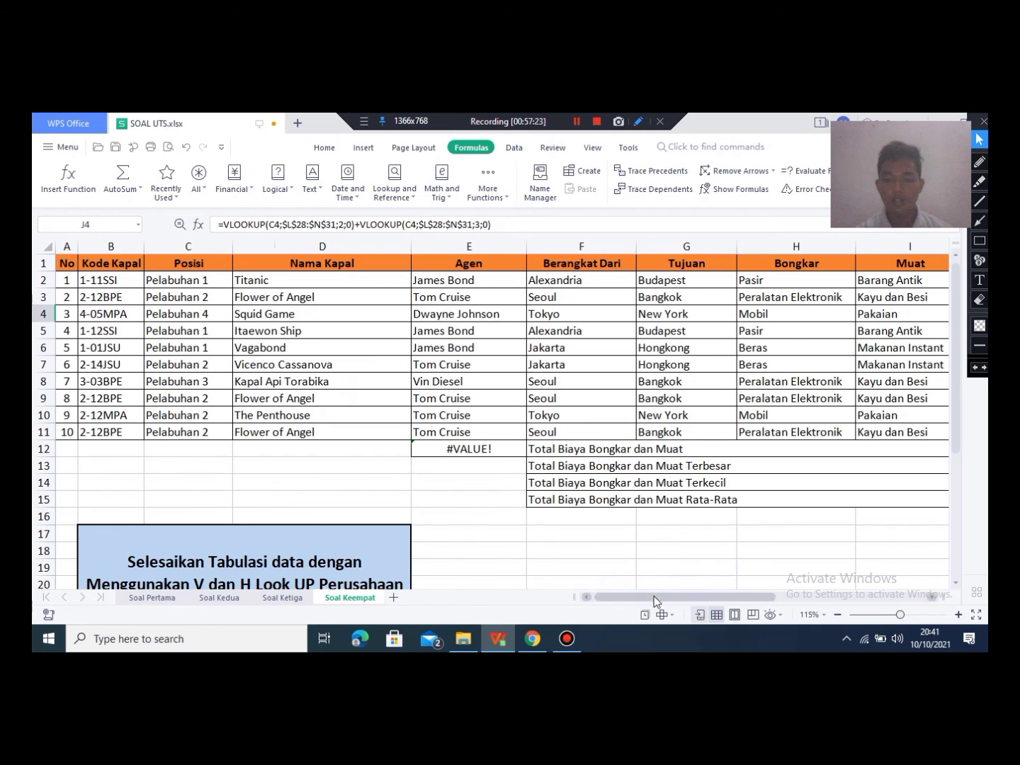
pyautogui.moveTo(684, 597); pyautogui.dragTo(727, 603)
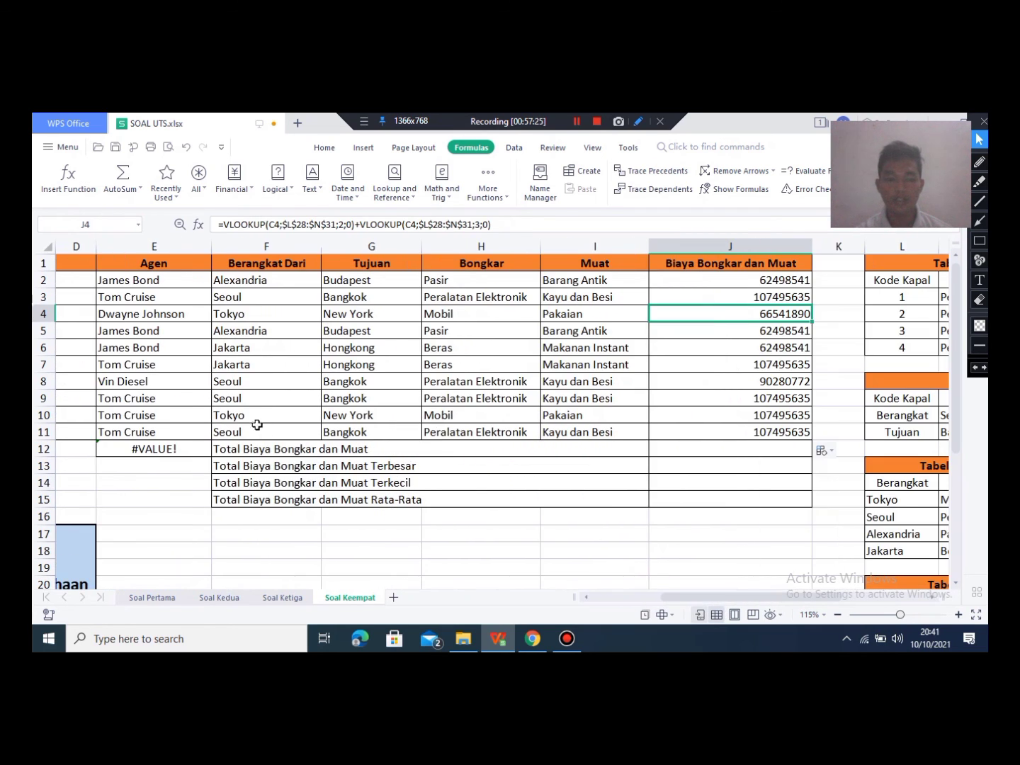
pyautogui.click(324, 454)
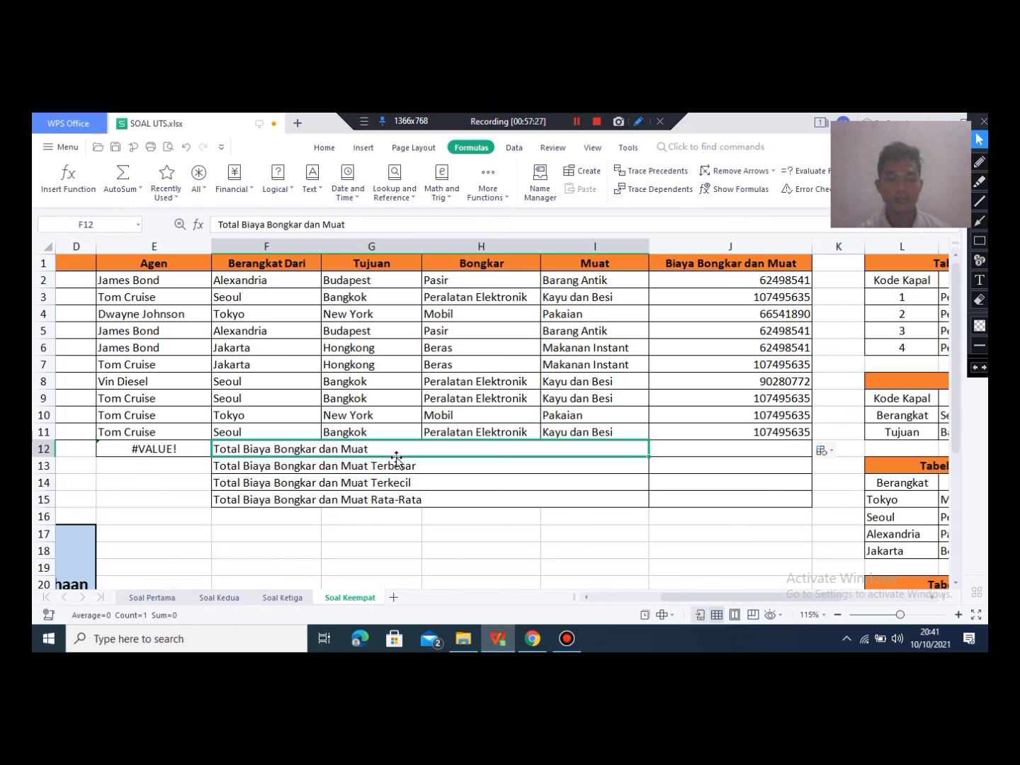
pyautogui.click(399, 475)
pyautogui.click(393, 455)
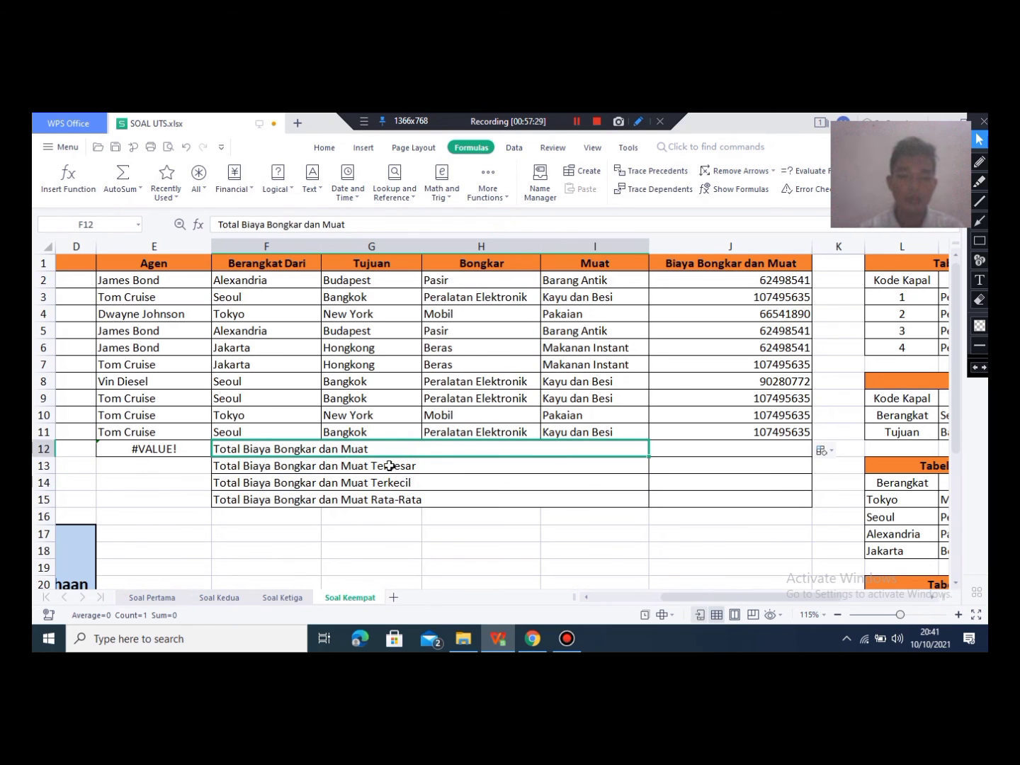
pyautogui.moveTo(753, 284); pyautogui.dragTo(775, 433)
# Step: Calculate Total Biaya Bongkar dan Muat in J12 with the formula =SUM(J2:J11)
pyautogui.click(719, 468)
pyautogui.click(716, 455)
pyautogui.doubleClick(718, 455)
pyautogui.write('=SUM')
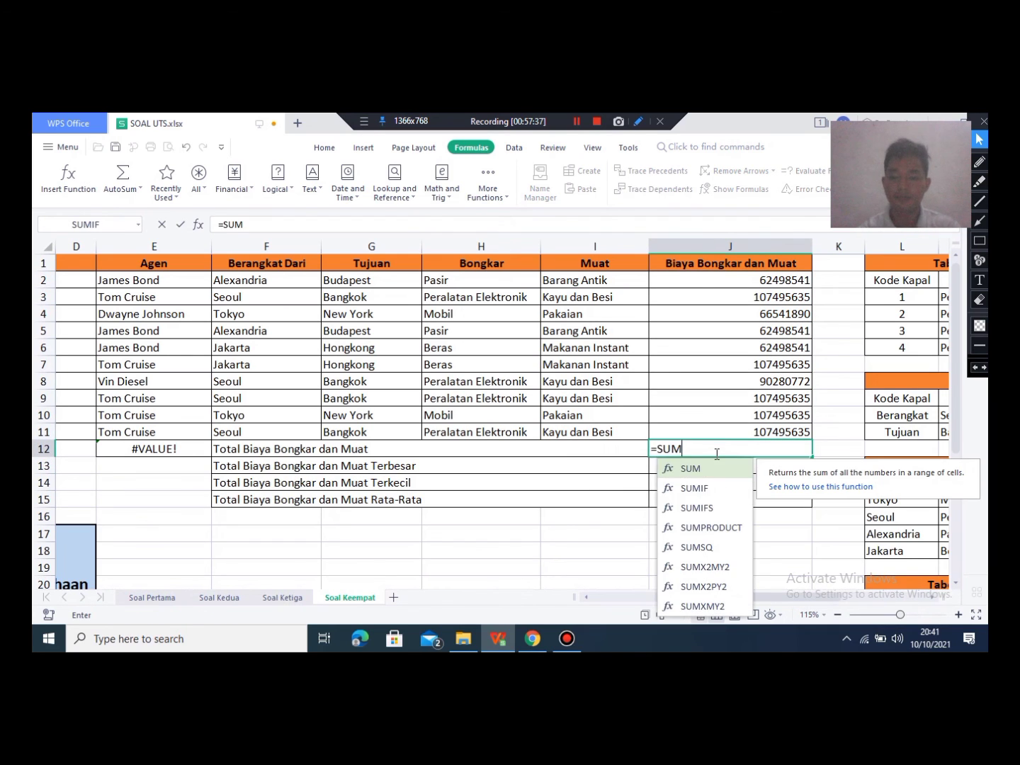
pyautogui.write('(')
pyautogui.click(745, 280)
pyautogui.moveTo(767, 405); pyautogui.dragTo(776, 432)
pyautogui.press('Return')
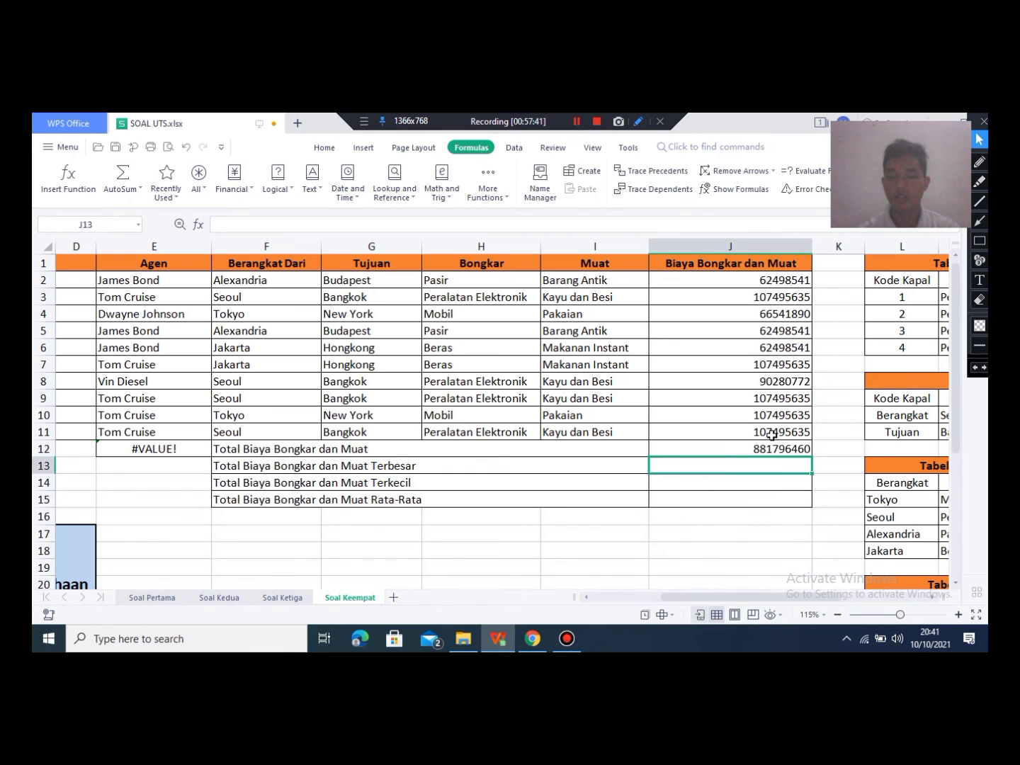
pyautogui.click(735, 450)
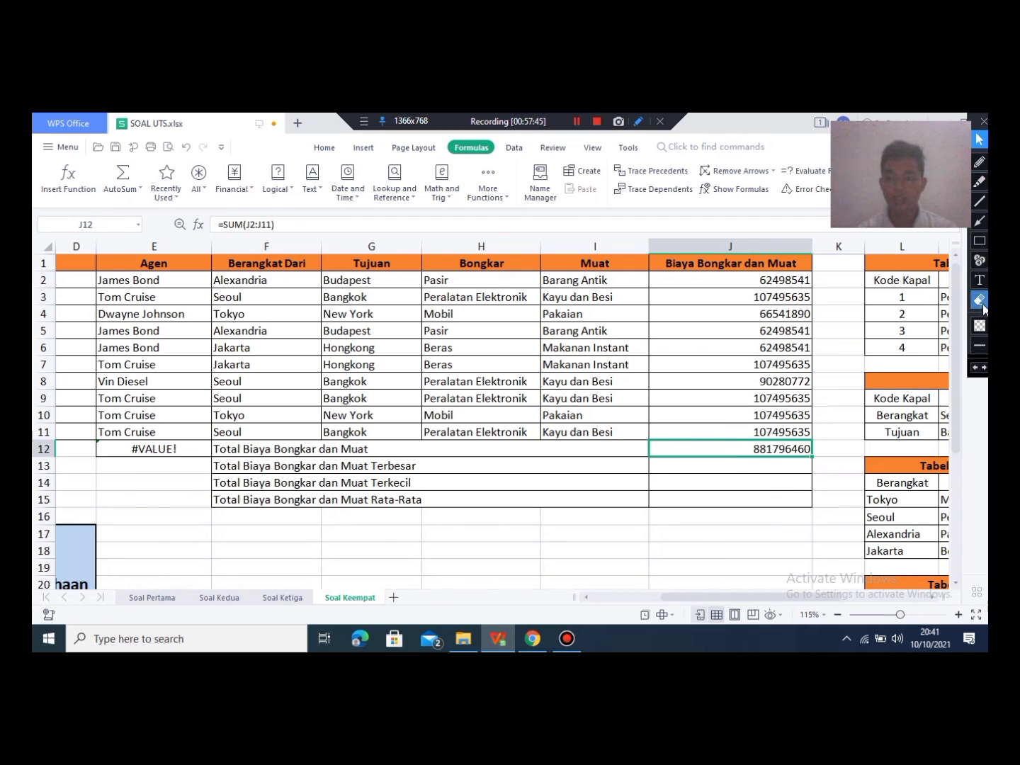
pyautogui.click(979, 240)
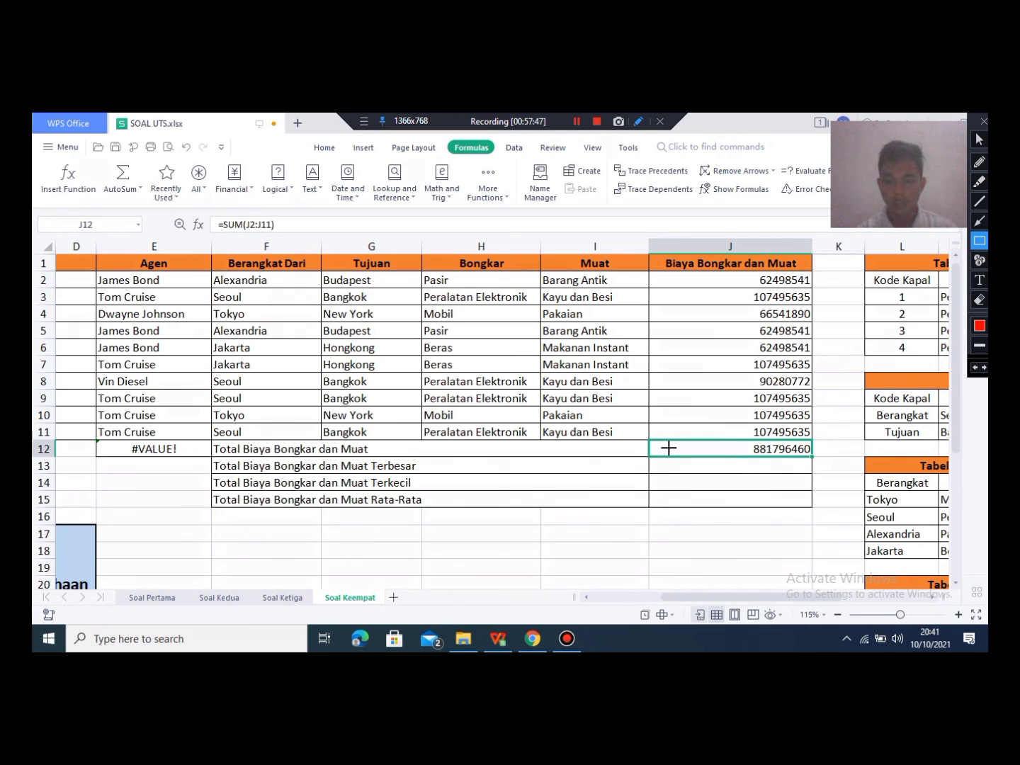
pyautogui.moveTo(668, 448)
pyautogui.mouseDown()
pyautogui.moveTo(822, 454)
pyautogui.moveTo(822, 431)
pyautogui.moveTo(819, 466)
pyautogui.mouseUp()
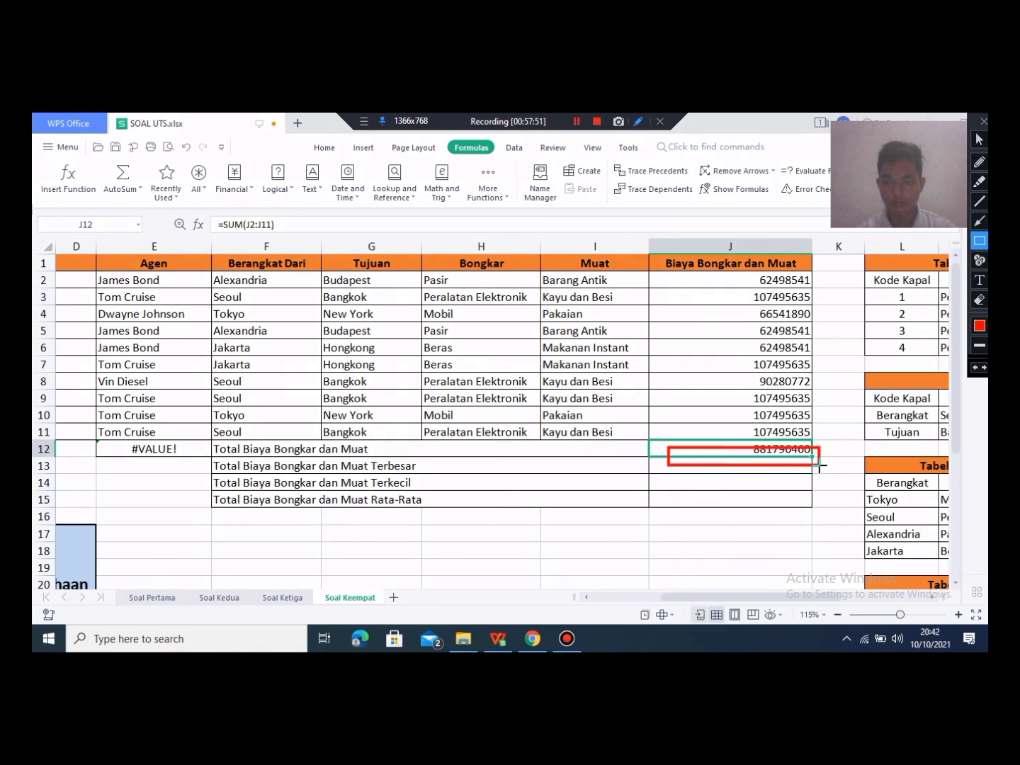
pyautogui.click(980, 300)
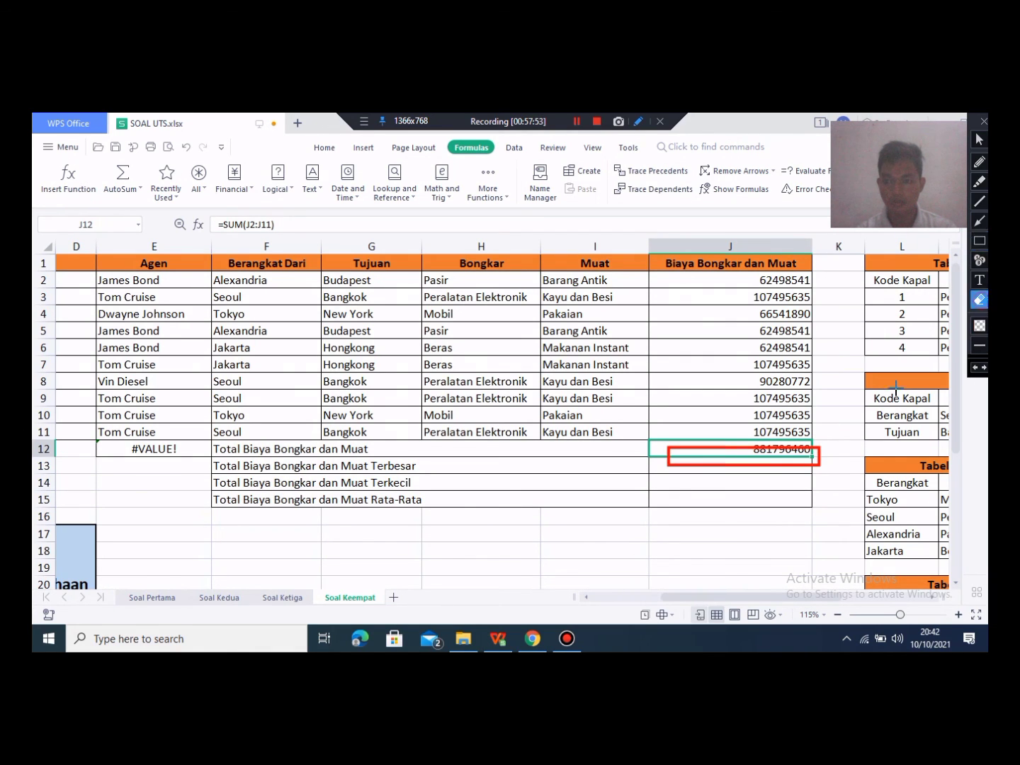
pyautogui.click(670, 450)
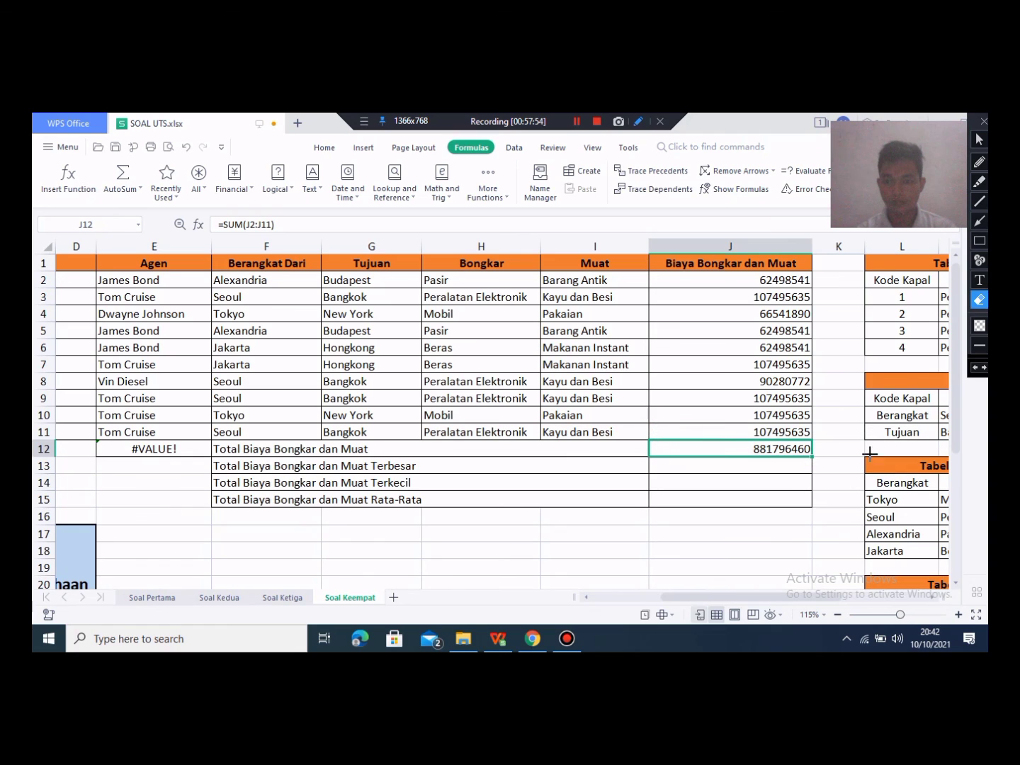
pyautogui.click(979, 242)
pyautogui.moveTo(685, 434)
pyautogui.mouseDown()
pyautogui.moveTo(815, 446)
pyautogui.moveTo(845, 460)
pyautogui.moveTo(824, 461)
pyautogui.mouseUp()
pyautogui.click(976, 302)
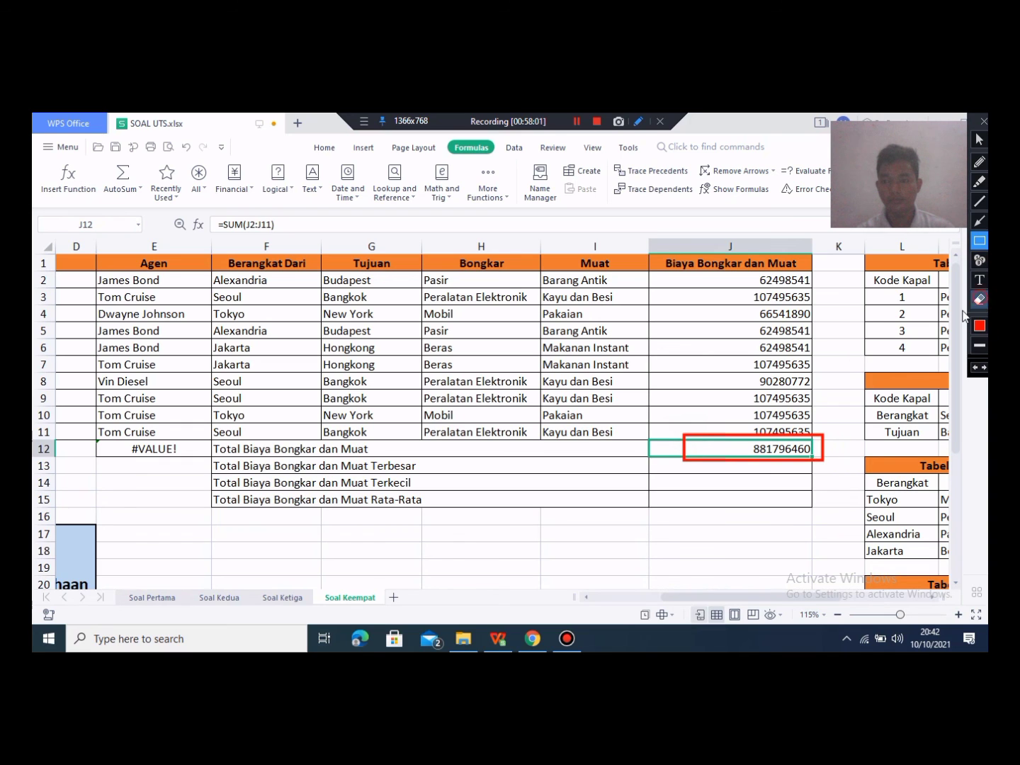
pyautogui.moveTo(636, 428)
pyautogui.mouseDown()
pyautogui.moveTo(867, 479)
pyautogui.moveTo(869, 470)
pyautogui.mouseUp()
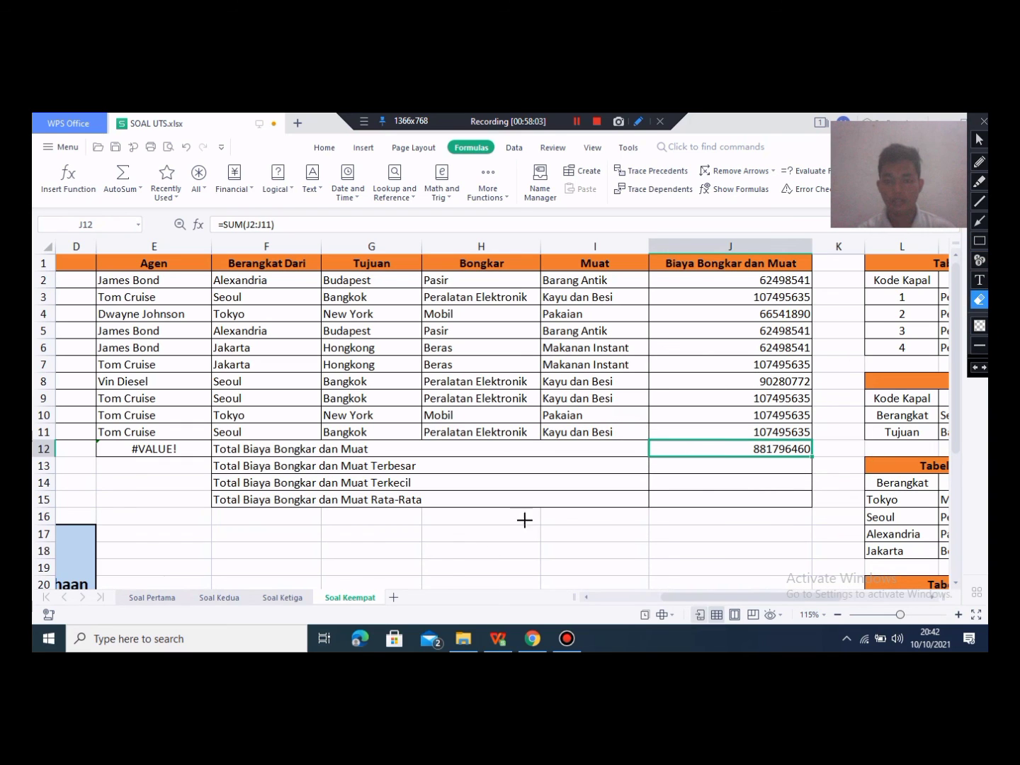
pyautogui.click(979, 142)
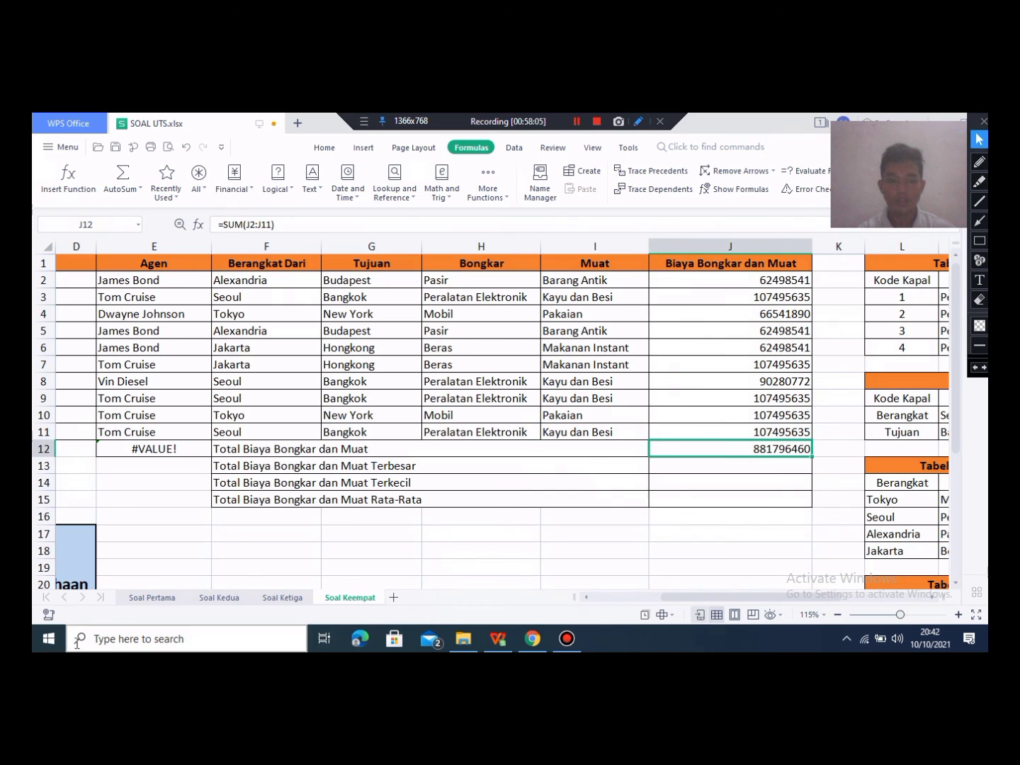
# Step: Enter the formula =AVERAGE(J2:J11) in J13 for Total Biaya Bongkar dan Muat Terbesar
pyautogui.click(272, 476)
pyautogui.click(272, 471)
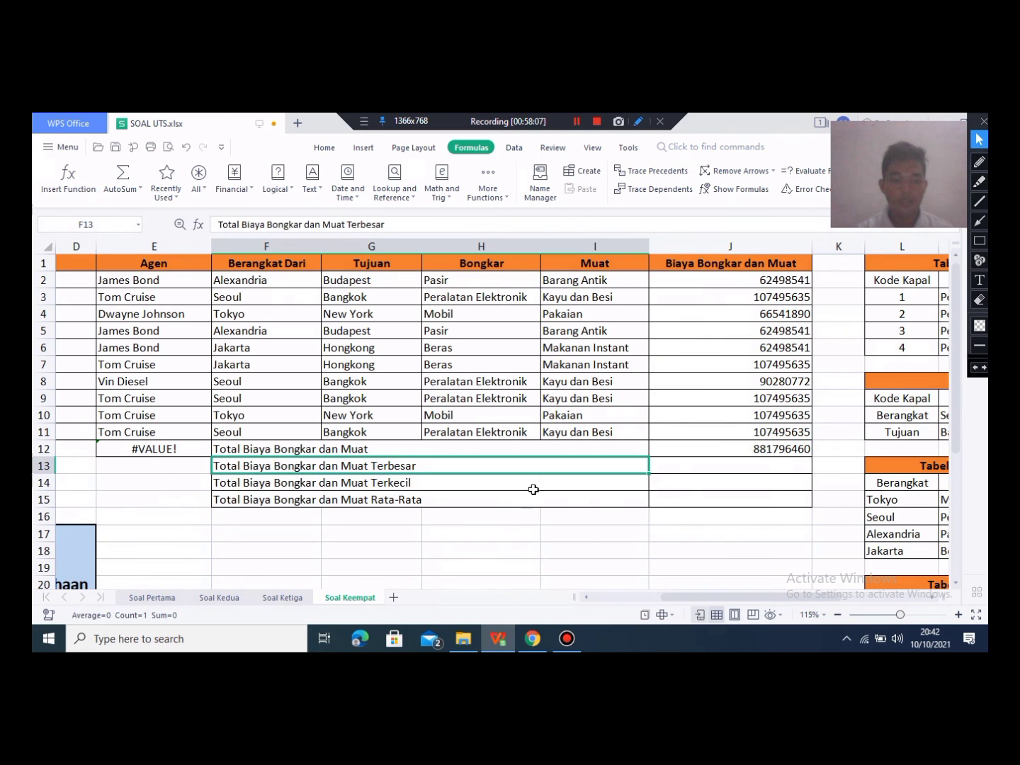
pyautogui.click(774, 470)
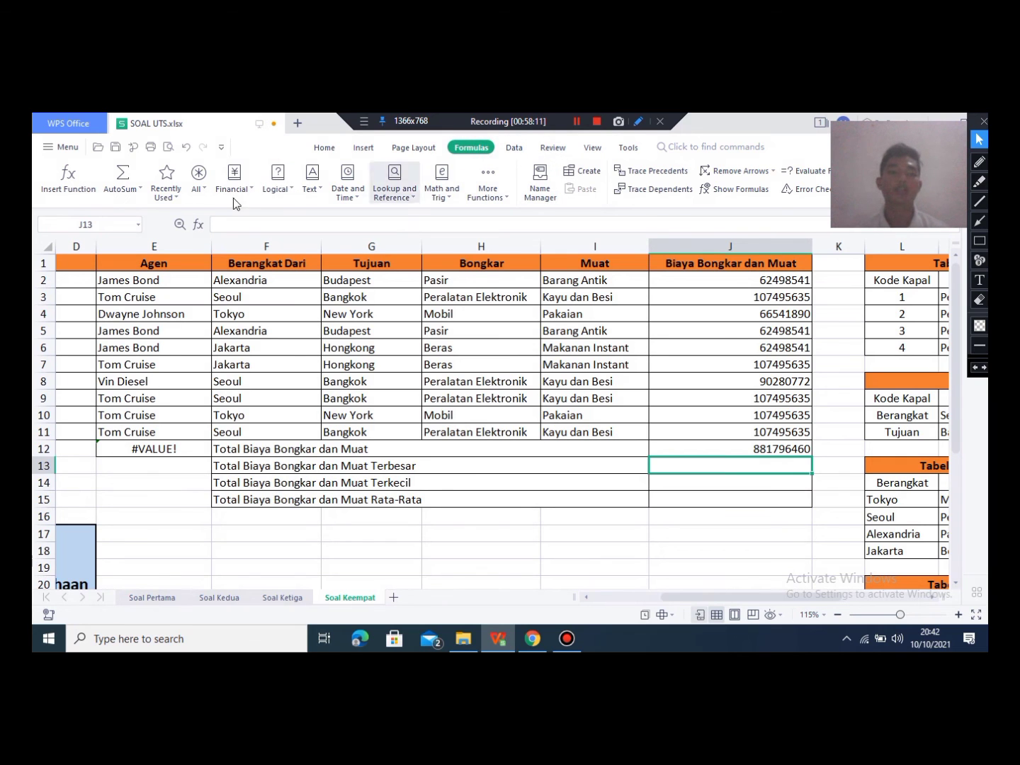
pyautogui.click(128, 189)
pyautogui.click(153, 228)
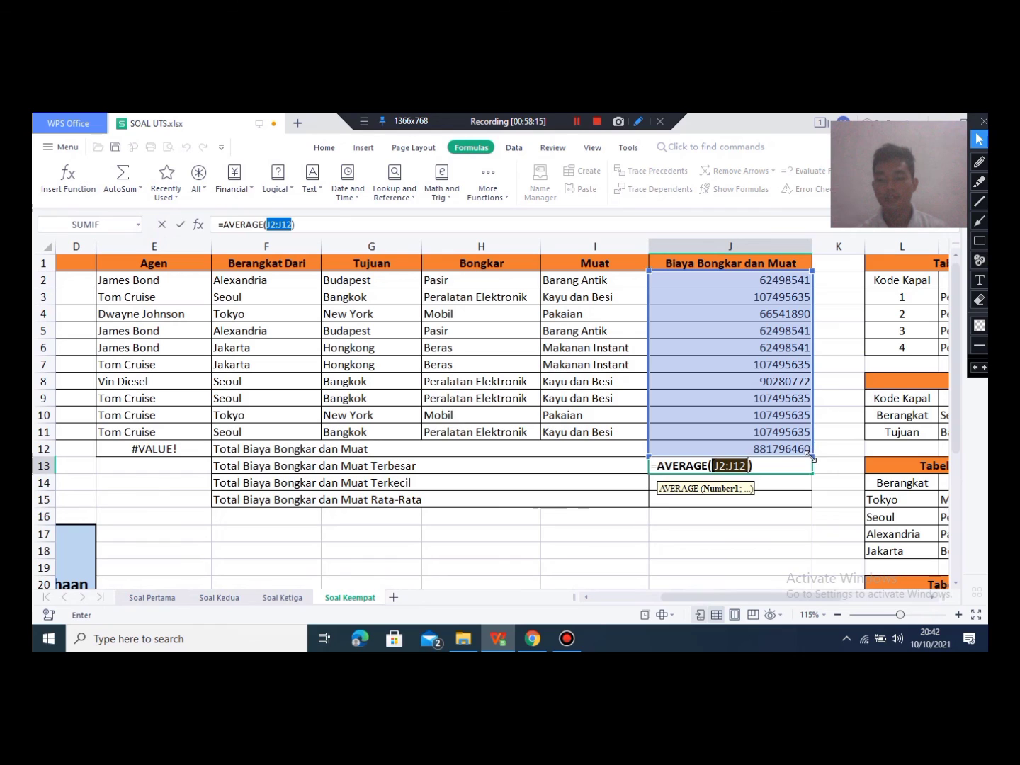
pyautogui.moveTo(812, 457); pyautogui.dragTo(793, 437)
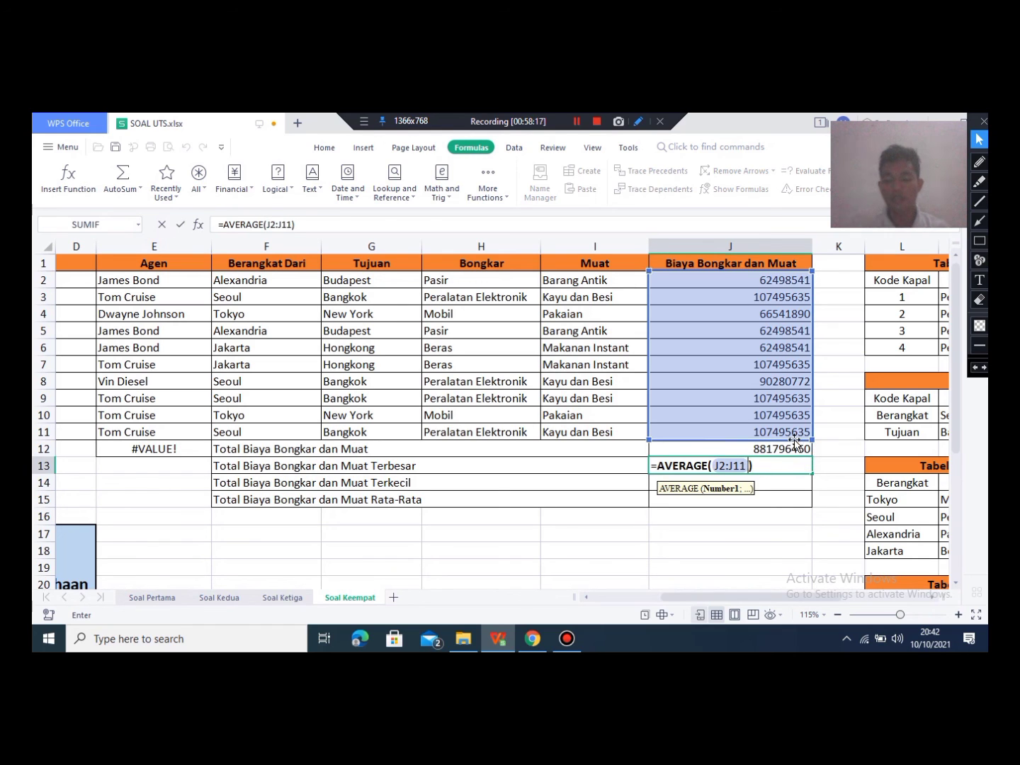
pyautogui.click(795, 444)
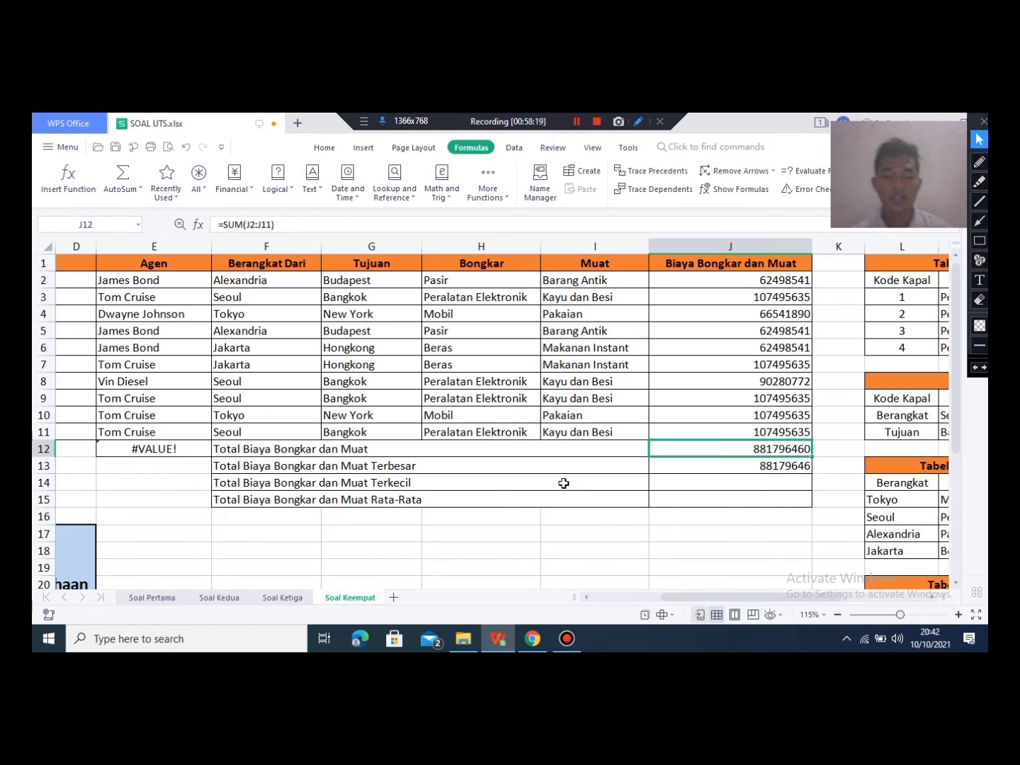
# Step: Replace the average formula in J13 with =SUM(J12:J12) and try to switch it to the MAX function
pyautogui.click(778, 496)
pyautogui.click(732, 477)
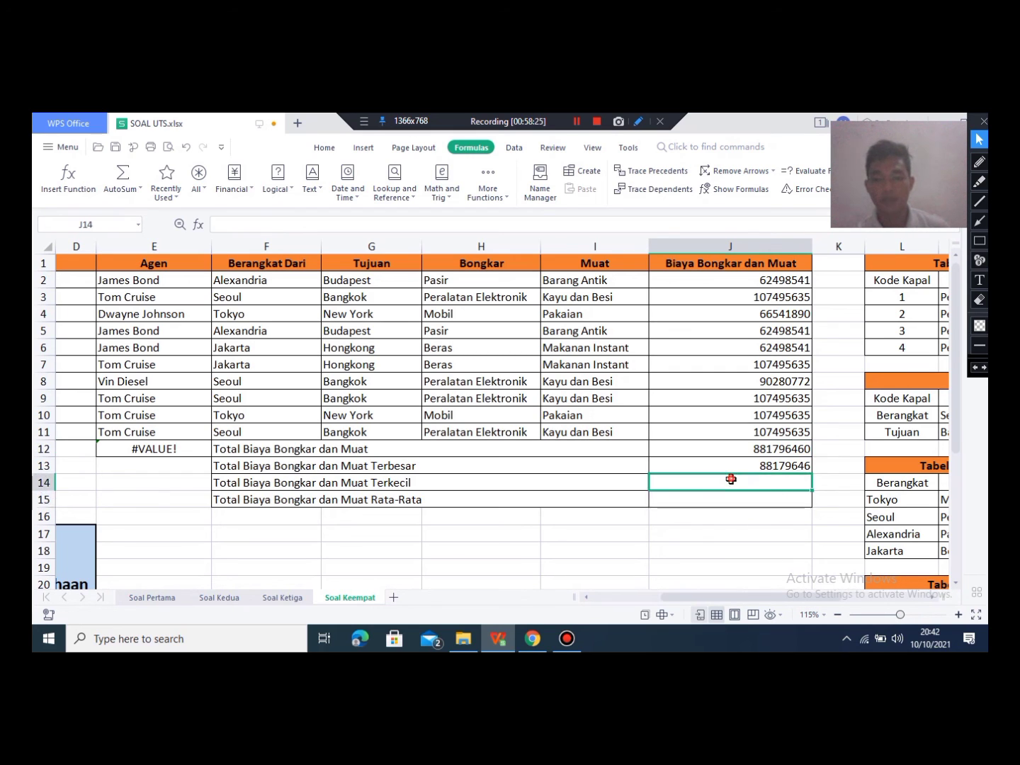
pyautogui.click(330, 486)
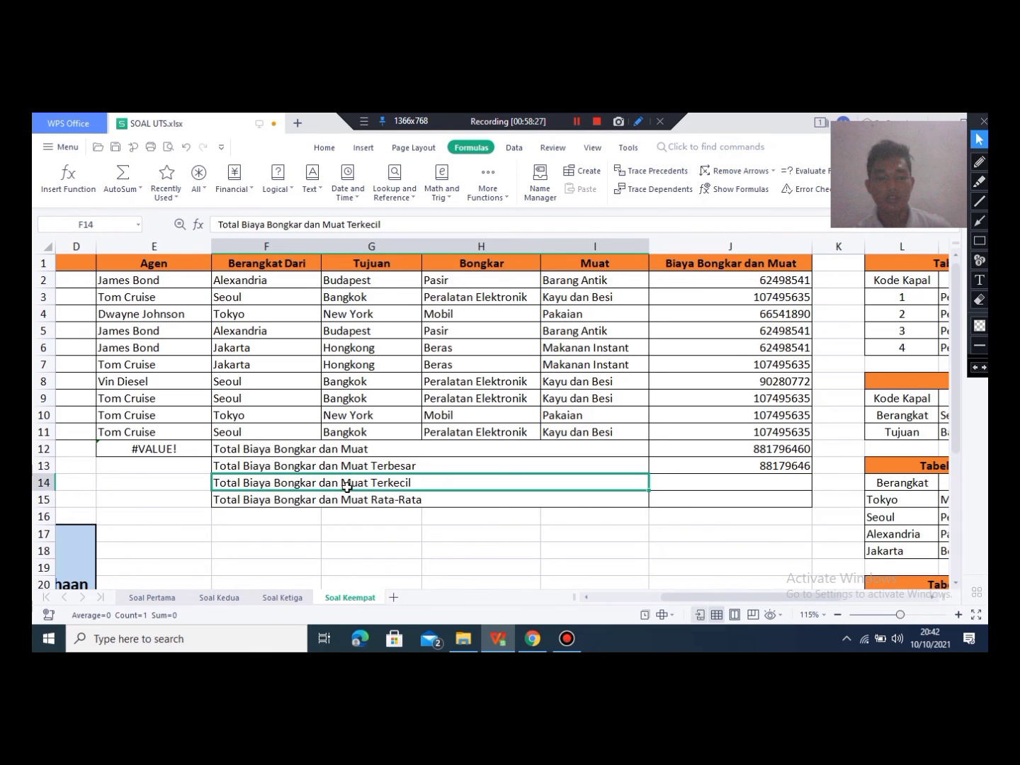
pyautogui.click(761, 488)
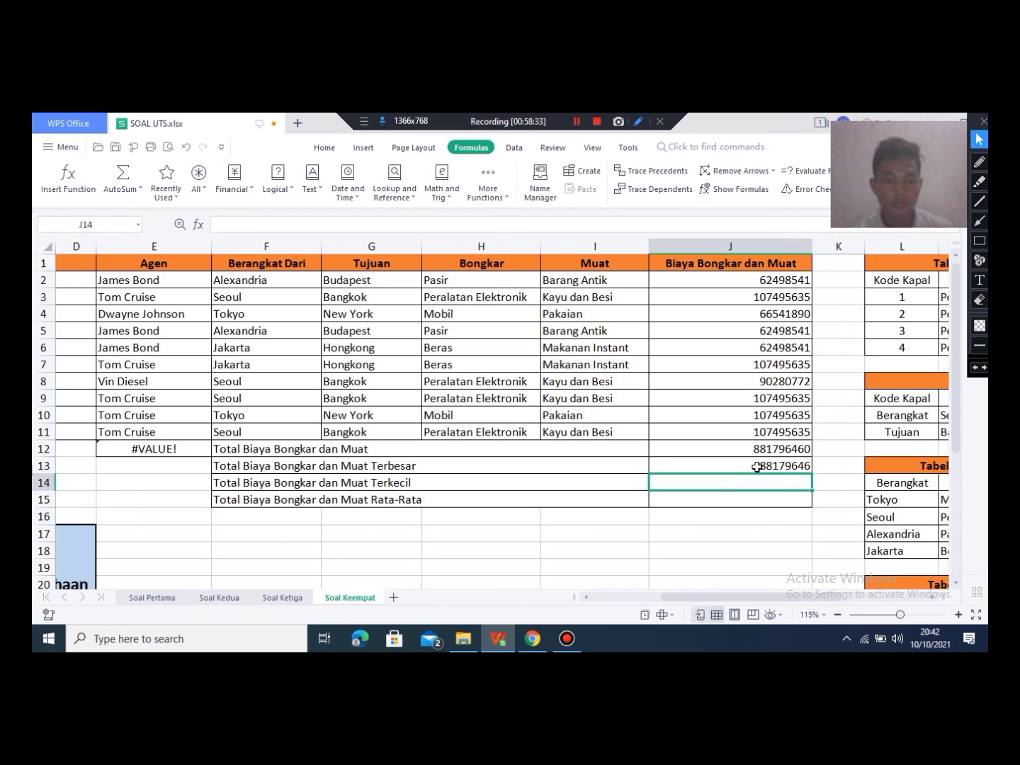
pyautogui.click(757, 468)
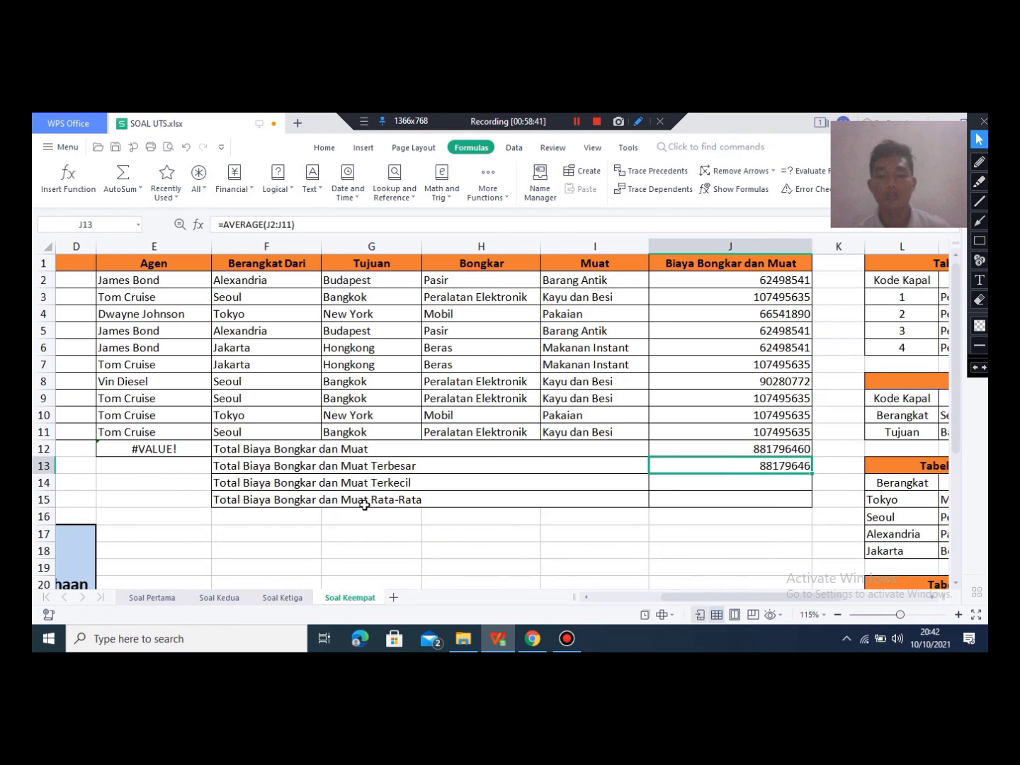
pyautogui.click(118, 180)
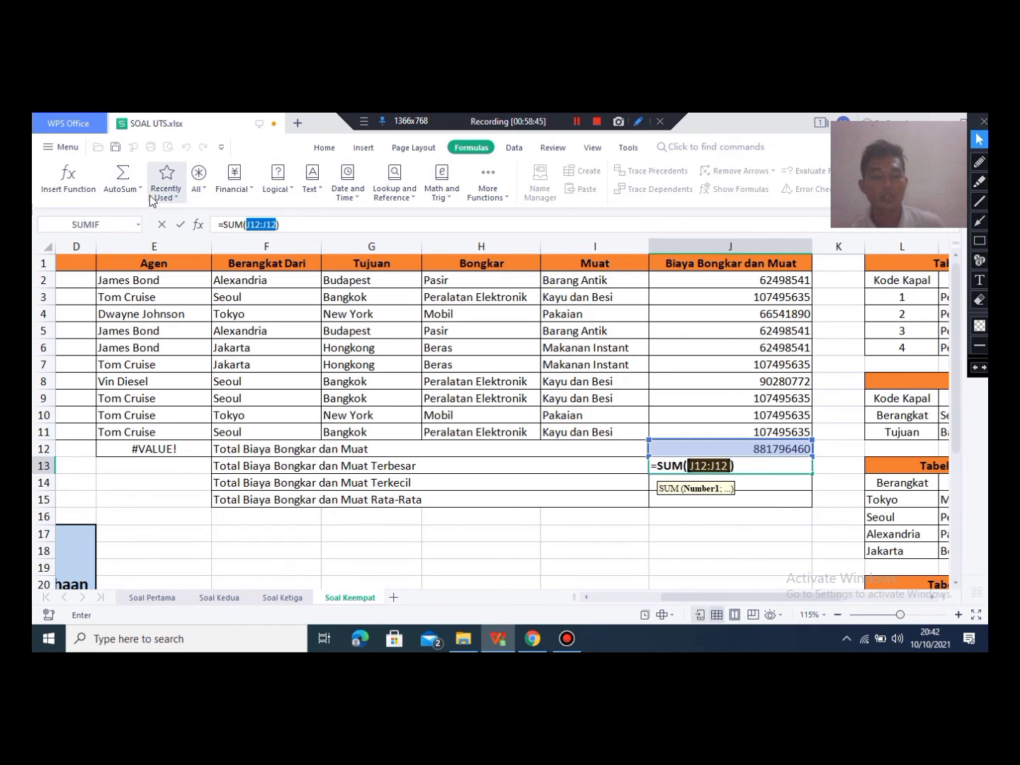
pyautogui.click(138, 189)
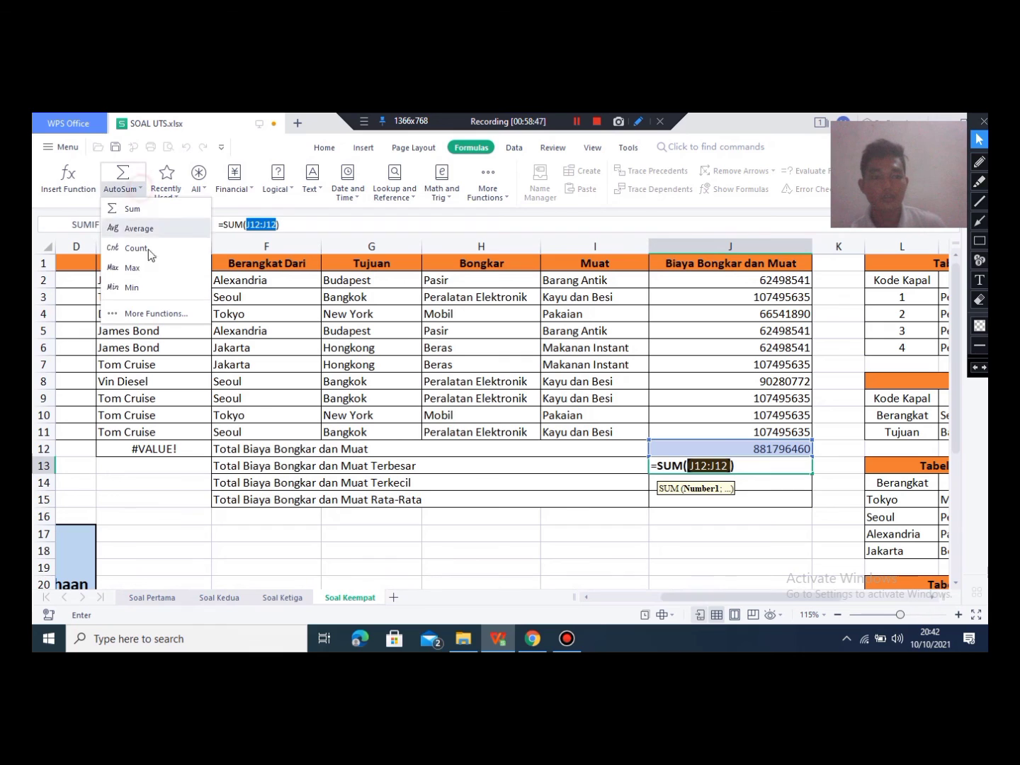
pyautogui.click(154, 265)
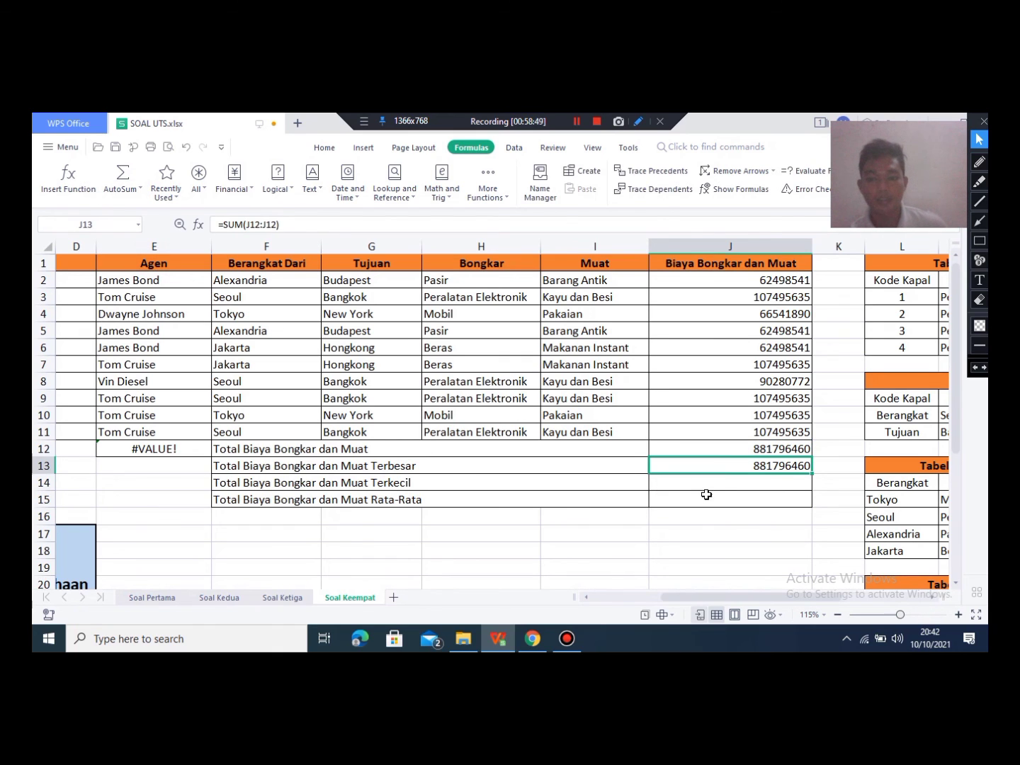
# Step: Clear the incorrect SUM formula from J13
pyautogui.doubleClick(775, 467)
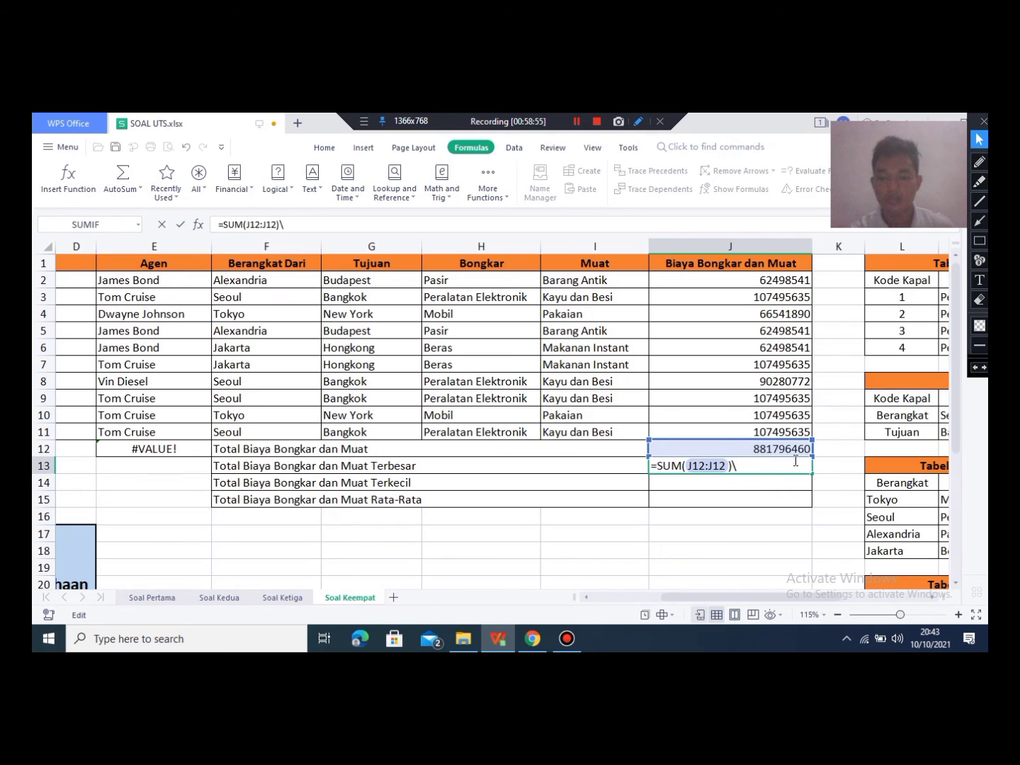
pyautogui.press('BackSpace')
pyautogui.press('BackSpace')
pyautogui.press('BackSpace')
pyautogui.press('BackSpace')
pyautogui.press('BackSpace')
pyautogui.press('BackSpace')
pyautogui.press('BackSpace')
pyautogui.press('BackSpace')
pyautogui.press('BackSpace')
pyautogui.press('BackSpace')
pyautogui.press('BackSpace')
pyautogui.press('BackSpace')
pyautogui.press('BackSpace')
pyautogui.press('BackSpace')
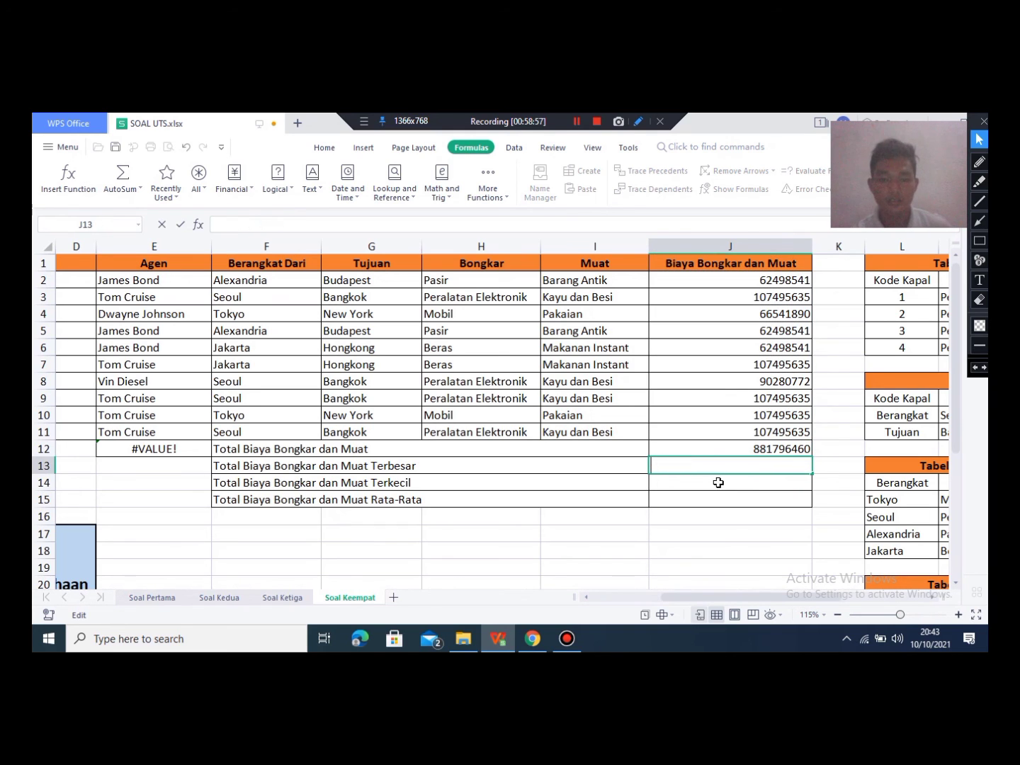
pyautogui.press('Escape')
# Step: Calculate Total Biaya Bongkar dan Muat Terbesar in J13 with the formula =MAX(J2:J11)
pyautogui.click(138, 190)
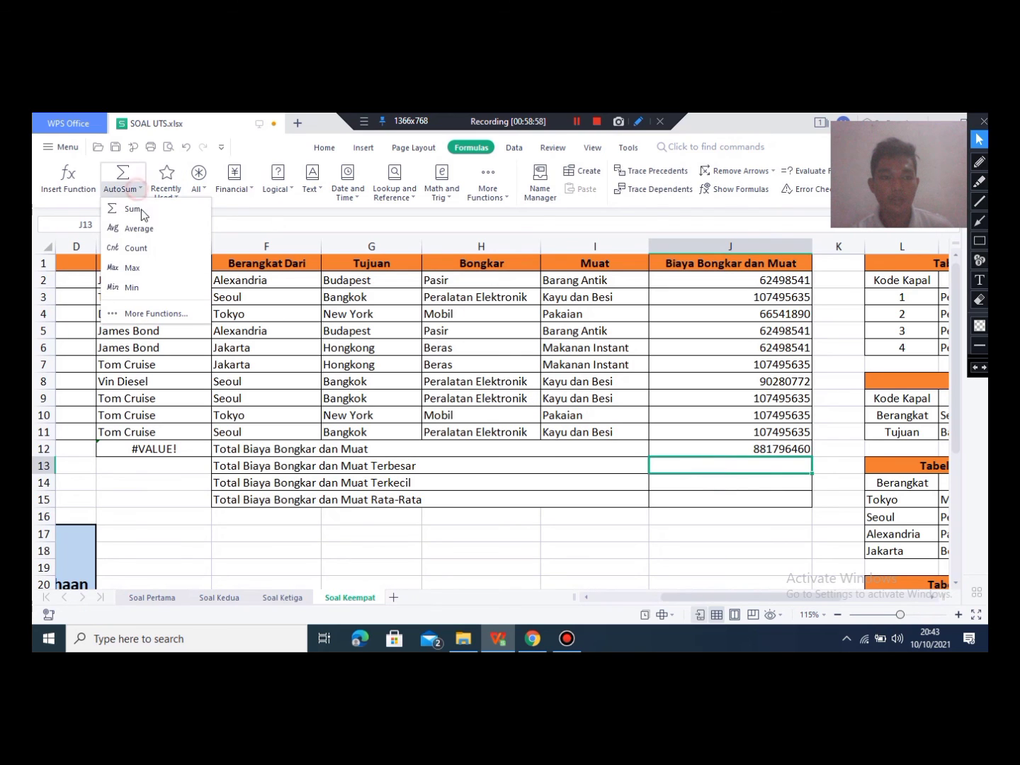
pyautogui.click(143, 261)
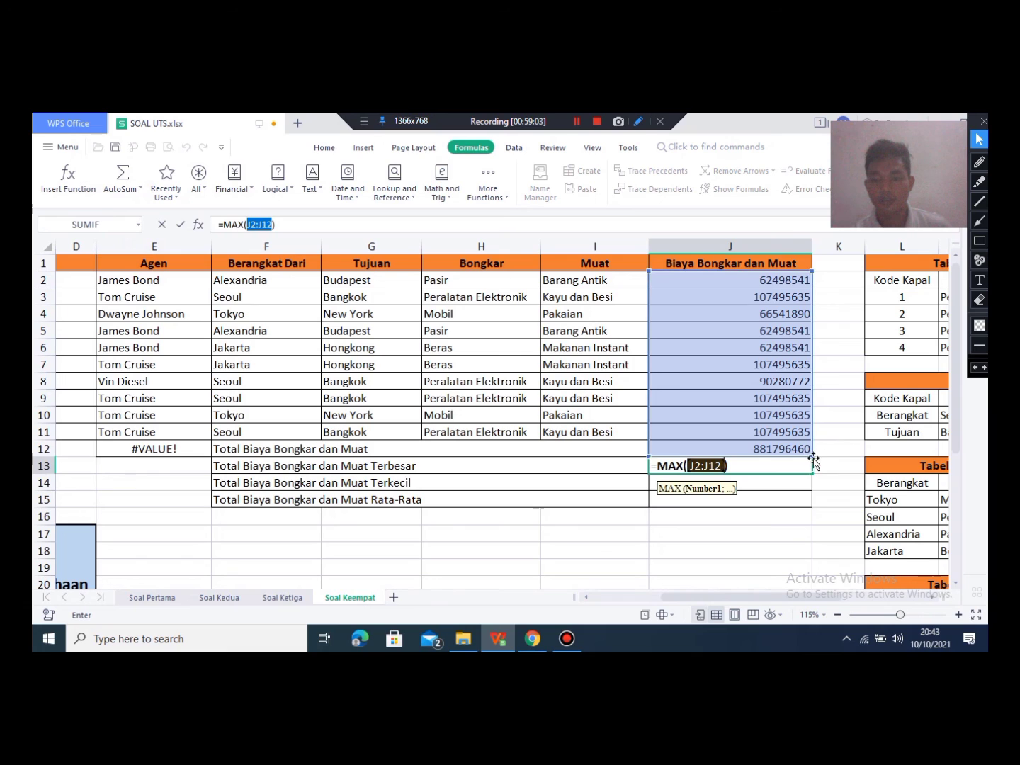
pyautogui.moveTo(810, 455); pyautogui.dragTo(797, 434)
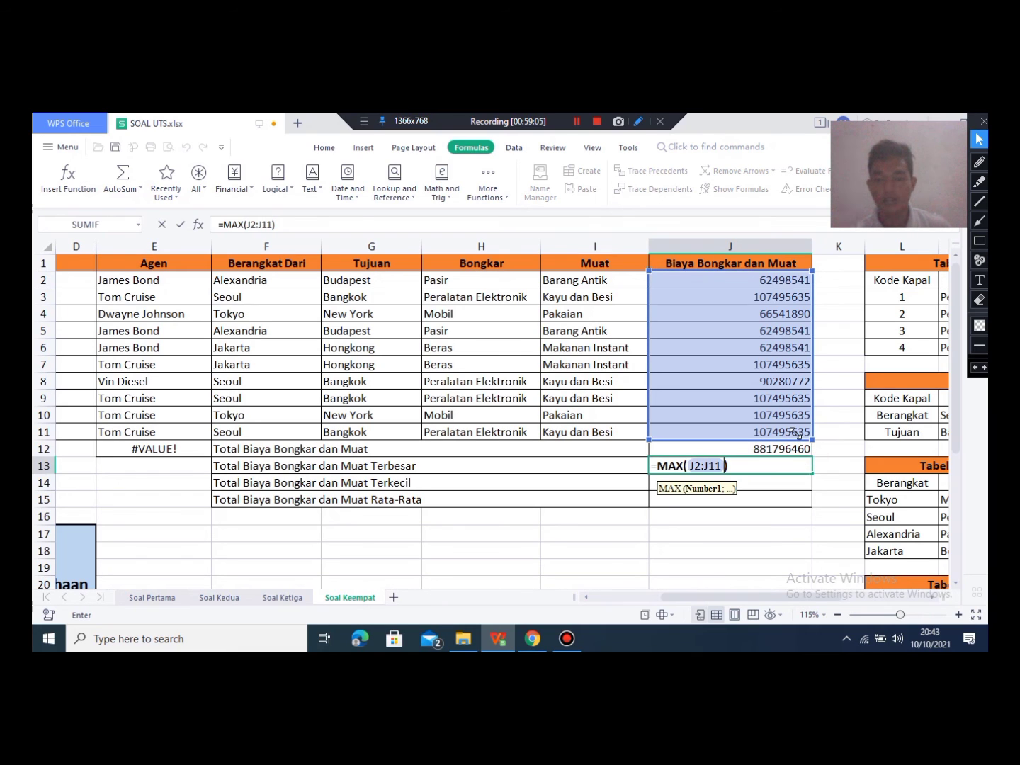
pyautogui.press('Return')
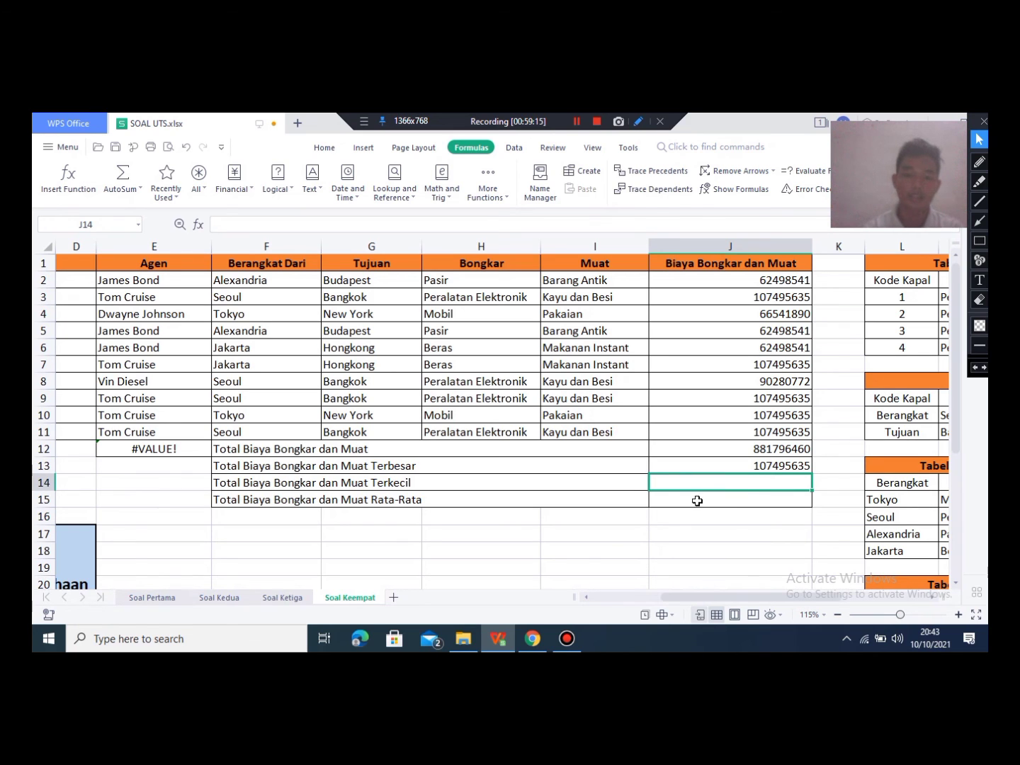
# Step: Calculate Total Biaya Bongkar dan Muat Terkecil in J14 with a MIN formula over J2:J11
pyautogui.click(412, 485)
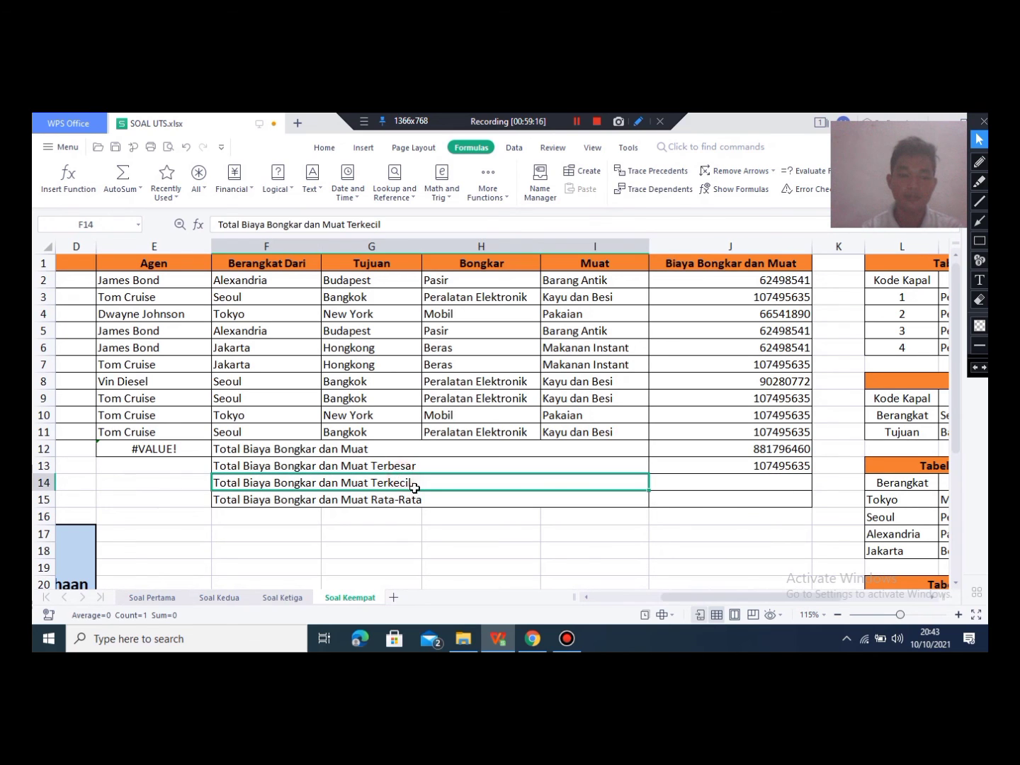
pyautogui.click(733, 493)
pyautogui.press('Up')
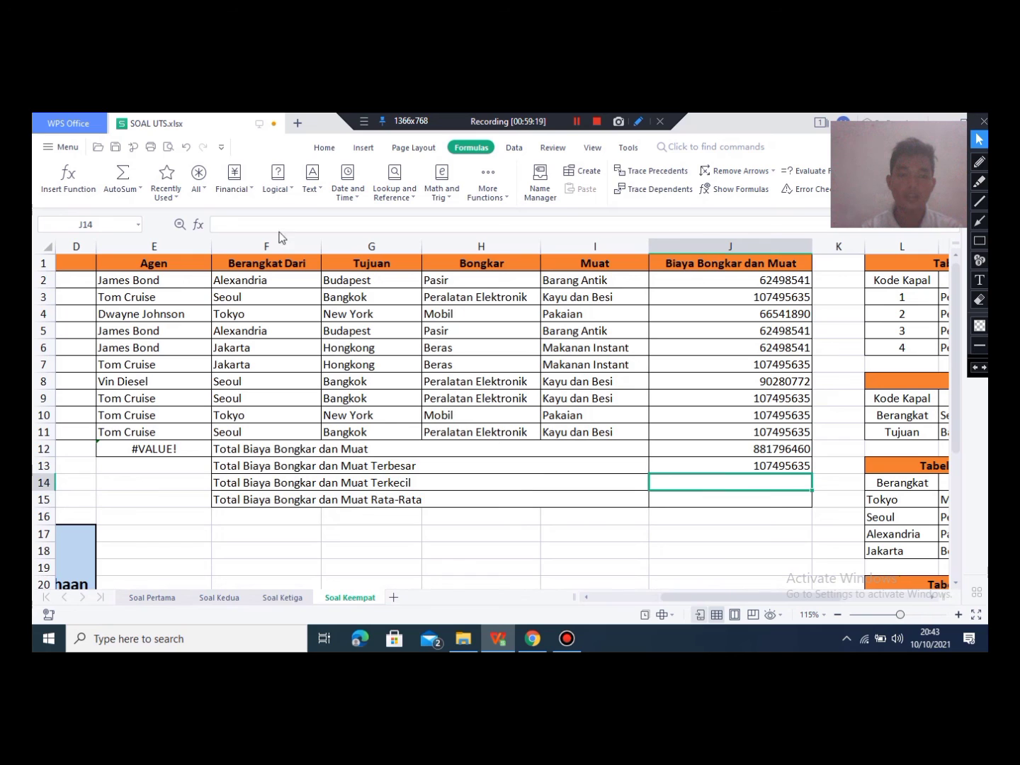
pyautogui.click(122, 187)
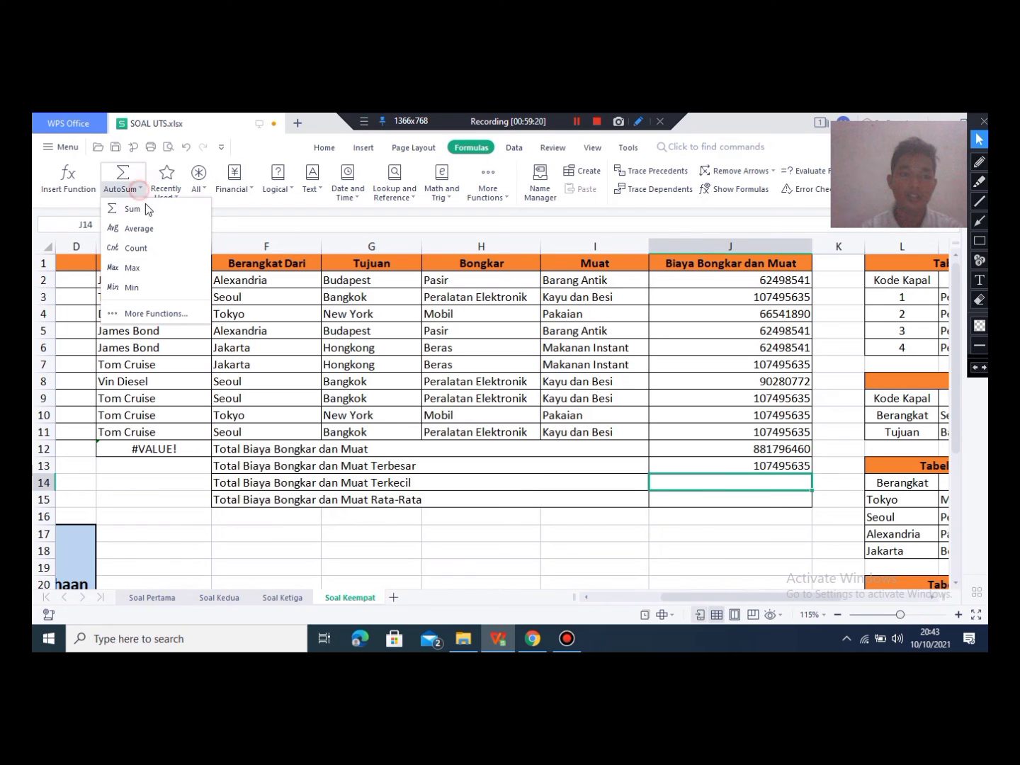
pyautogui.click(132, 287)
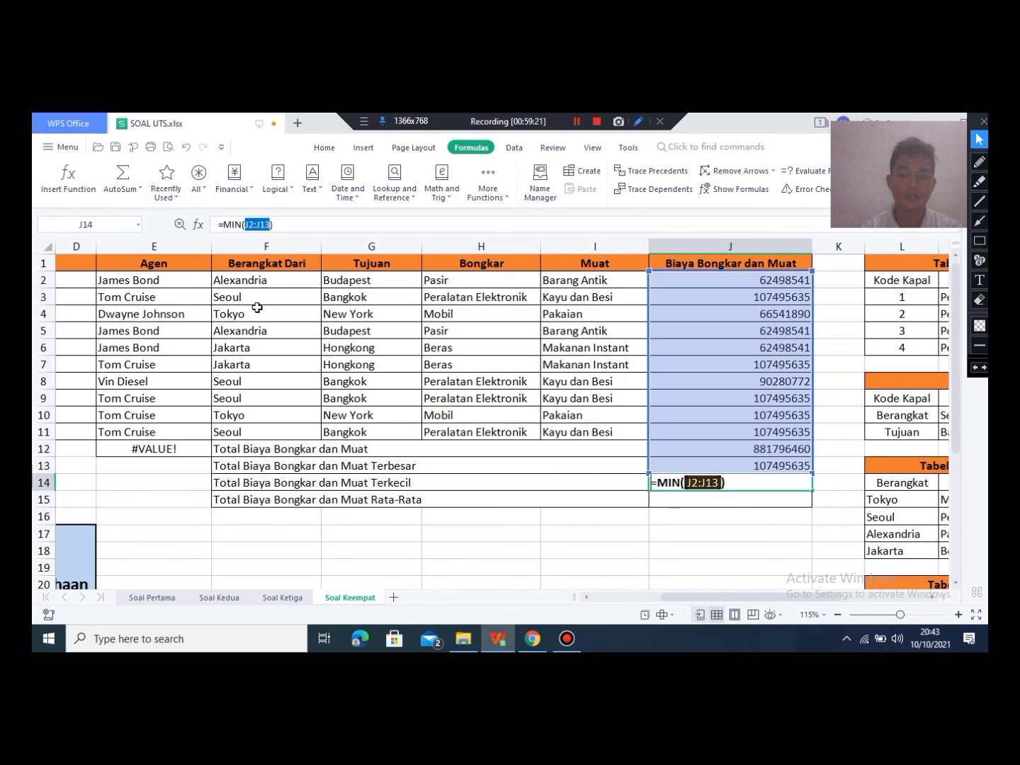
pyautogui.click(813, 471)
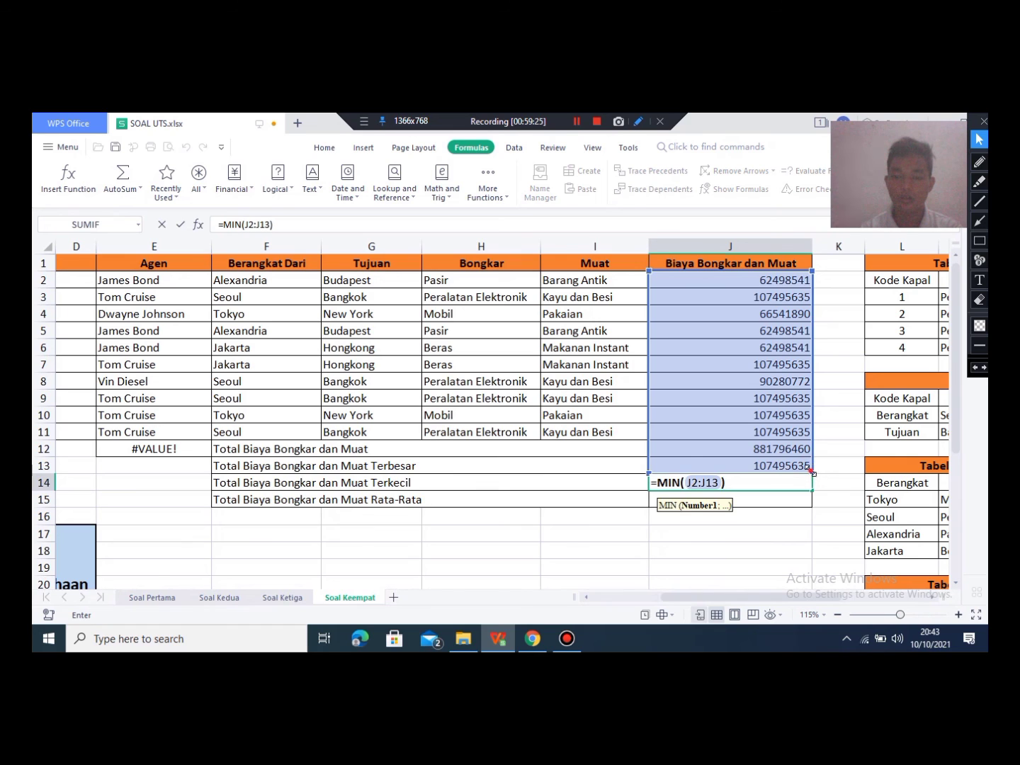
pyautogui.moveTo(813, 472); pyautogui.dragTo(784, 436)
pyautogui.press('Return')
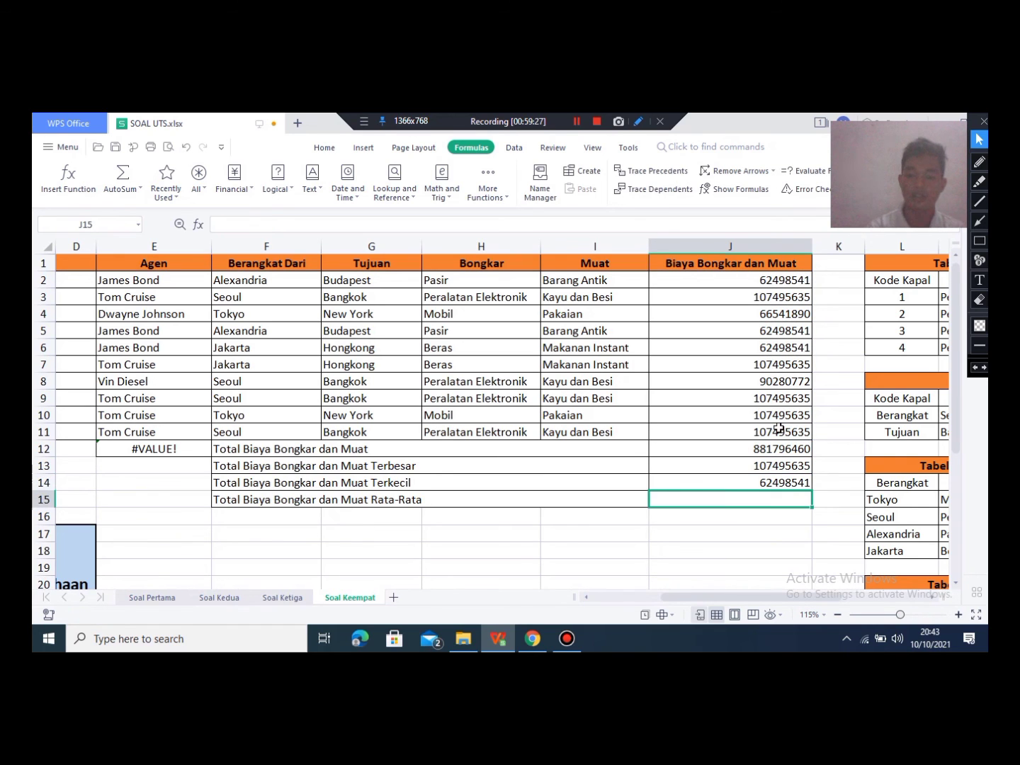
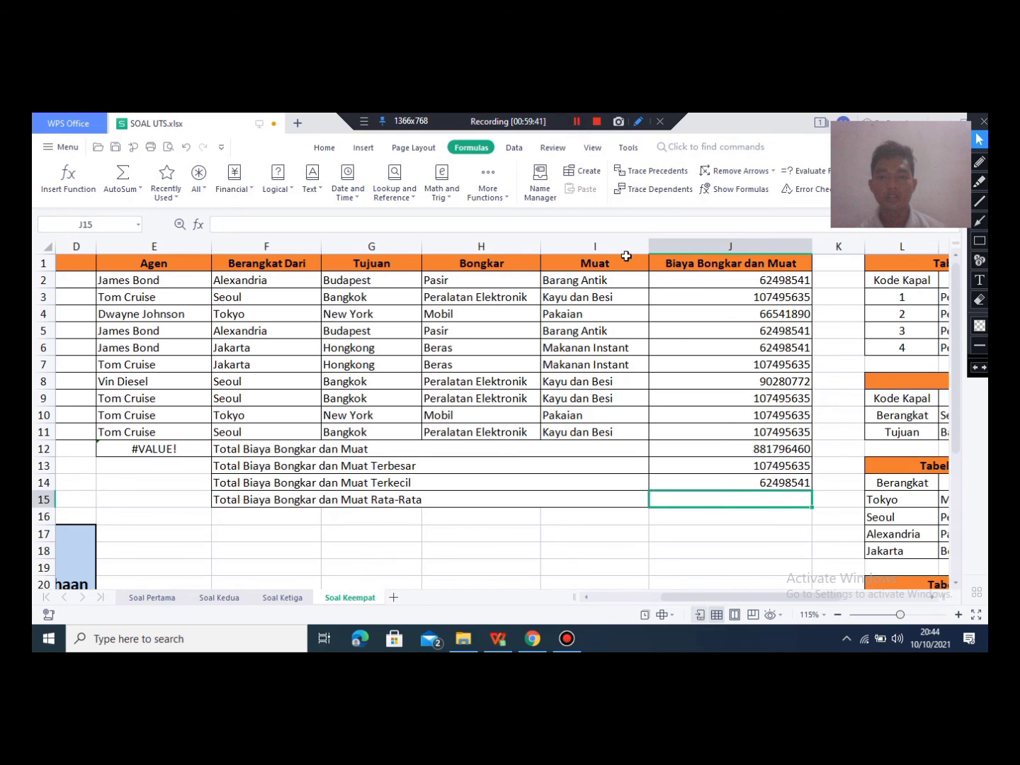
pyautogui.doubleClick(763, 498)
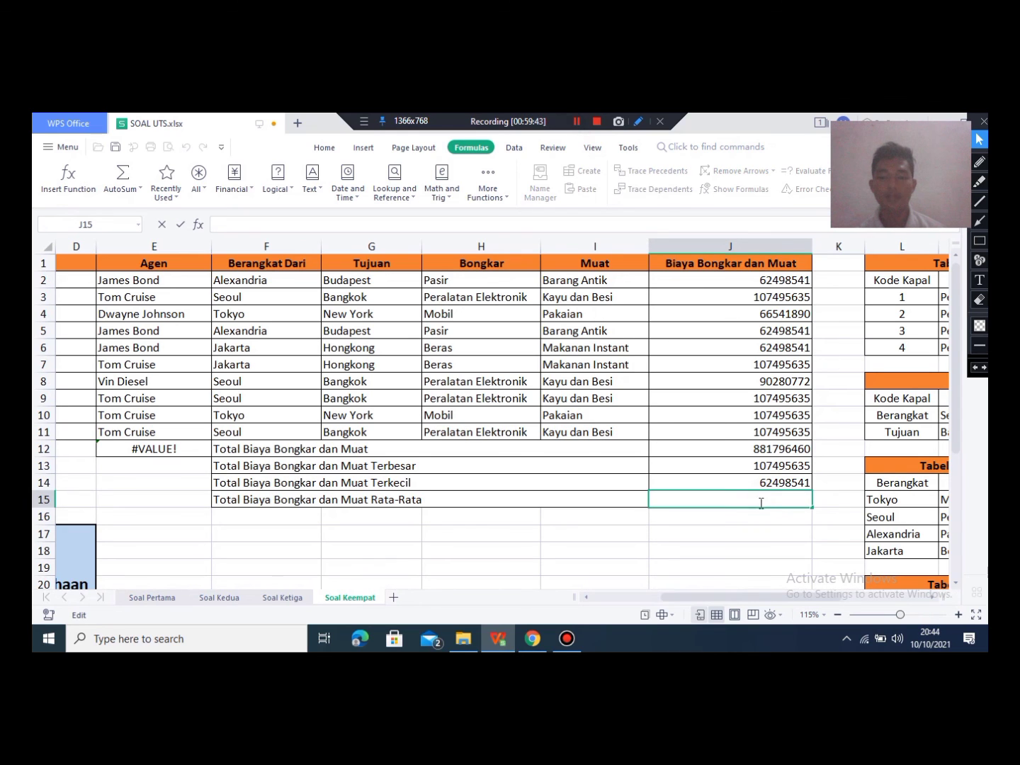
pyautogui.click(124, 188)
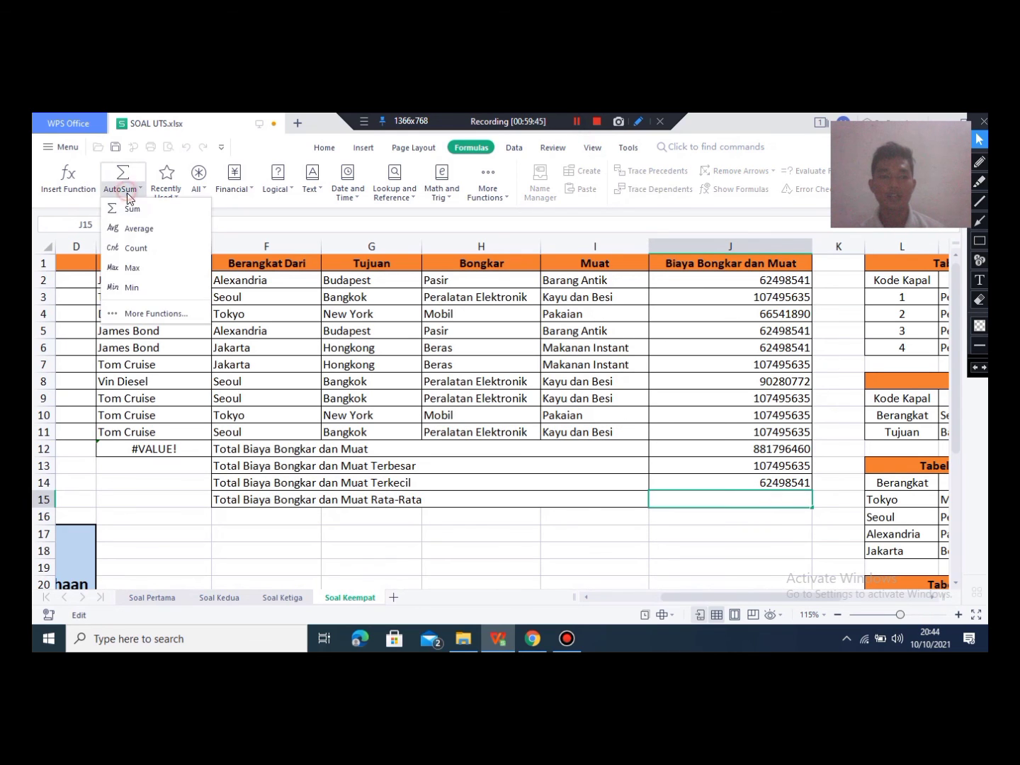
pyautogui.press('Escape')
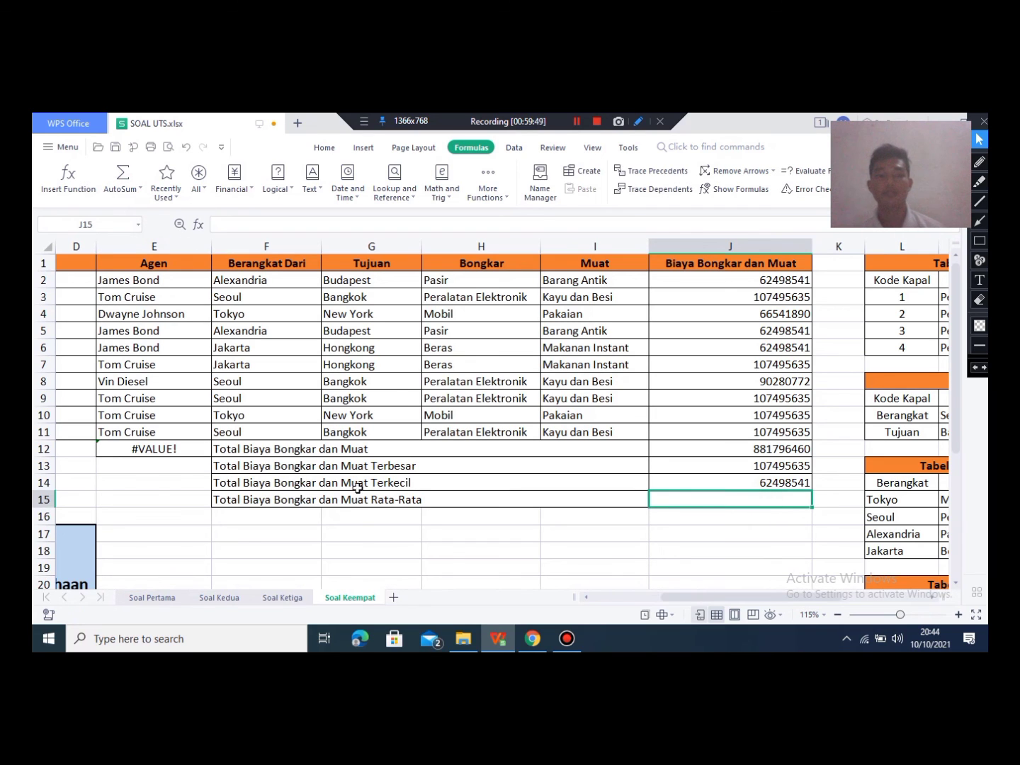
pyautogui.click(124, 176)
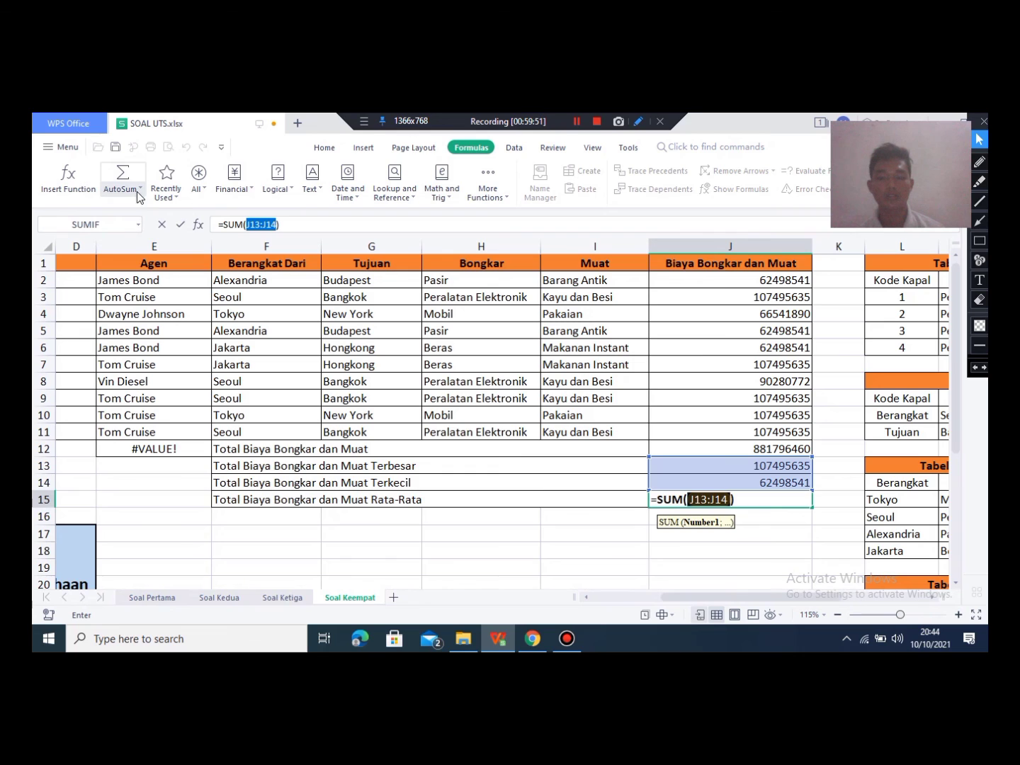
pyautogui.click(769, 503)
pyautogui.moveTo(769, 502); pyautogui.dragTo(653, 501)
pyautogui.press('BackSpace')
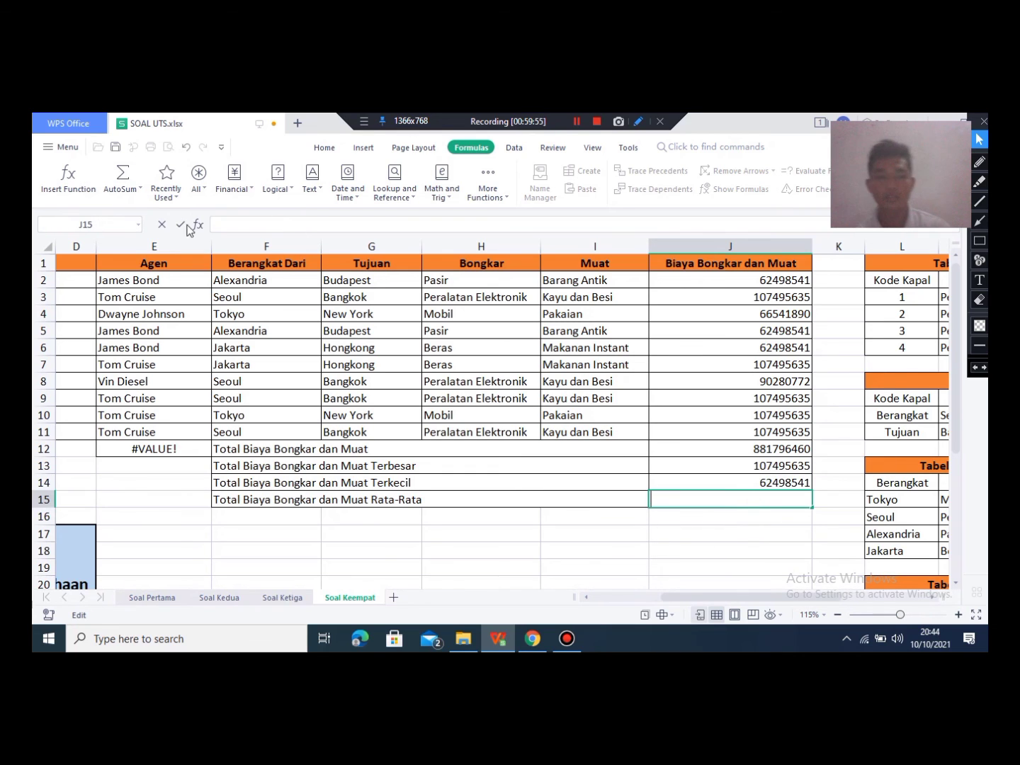
pyautogui.click(139, 189)
pyautogui.press('Escape')
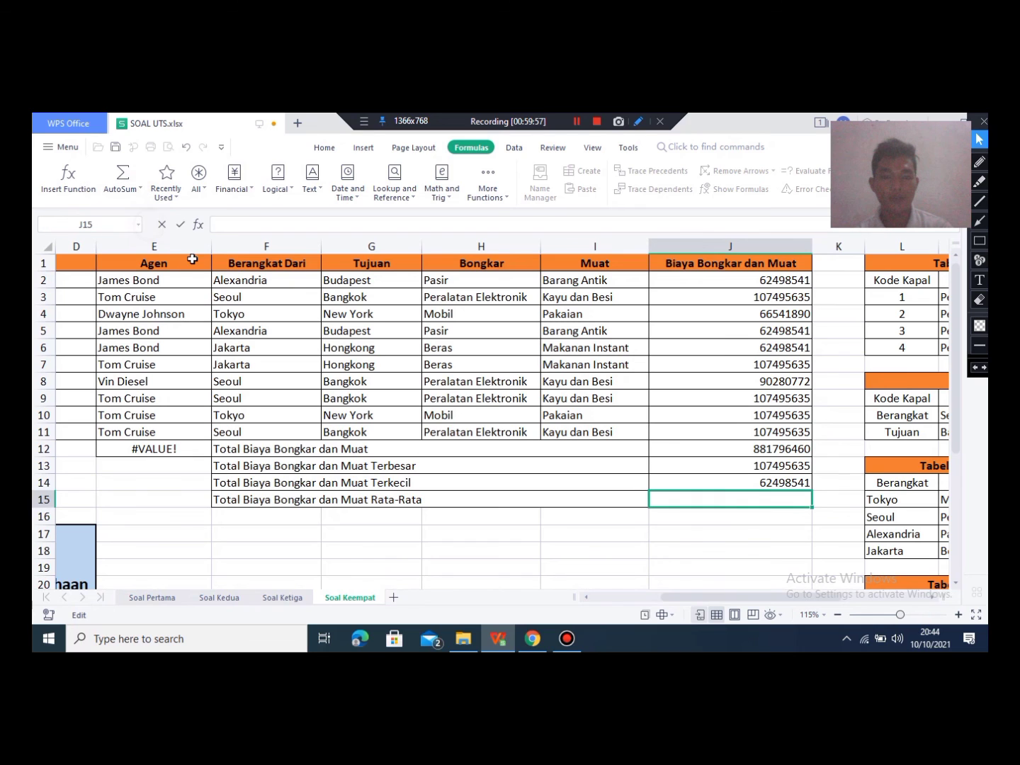
# Step: Calculate Total Biaya Bongkar dan Muat Rata-Rata in J15 with the formula =AVERAGE(J2:J11)
pyautogui.click(142, 188)
pyautogui.click(148, 225)
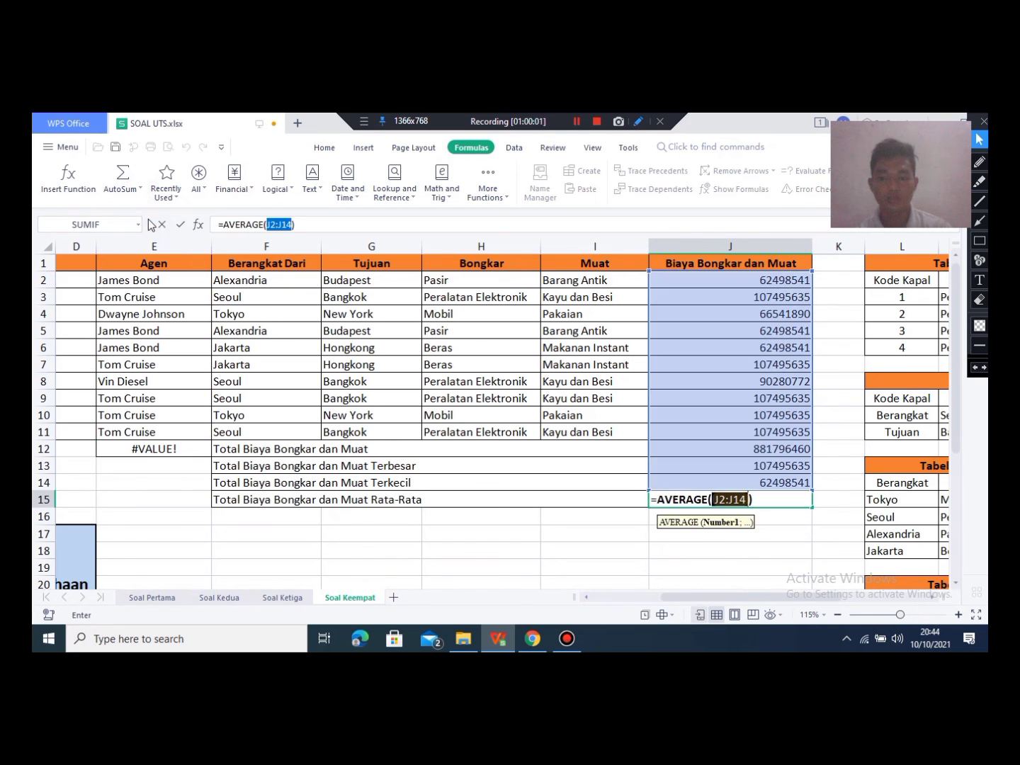
pyautogui.moveTo(816, 488); pyautogui.dragTo(789, 435)
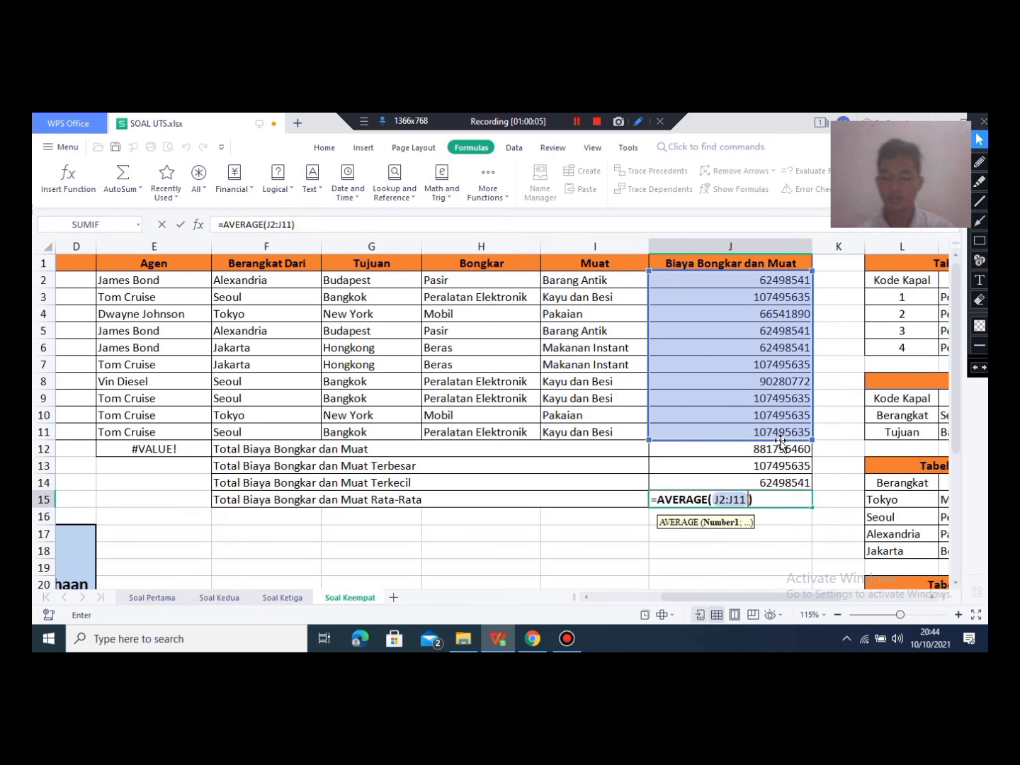
pyautogui.press('Return')
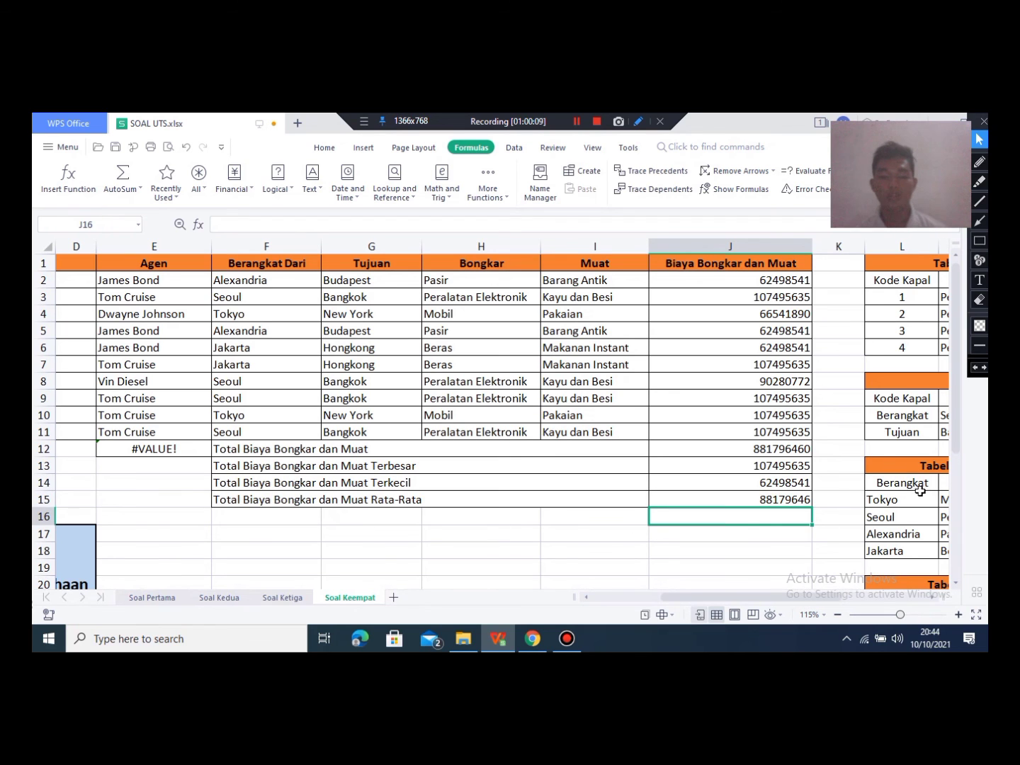
# Step: Examine the total in J12 and the average in J15 against the individual Biaya Bongkar dan Muat entries in J2:J11
pyautogui.scroll(-3, 832, 488)
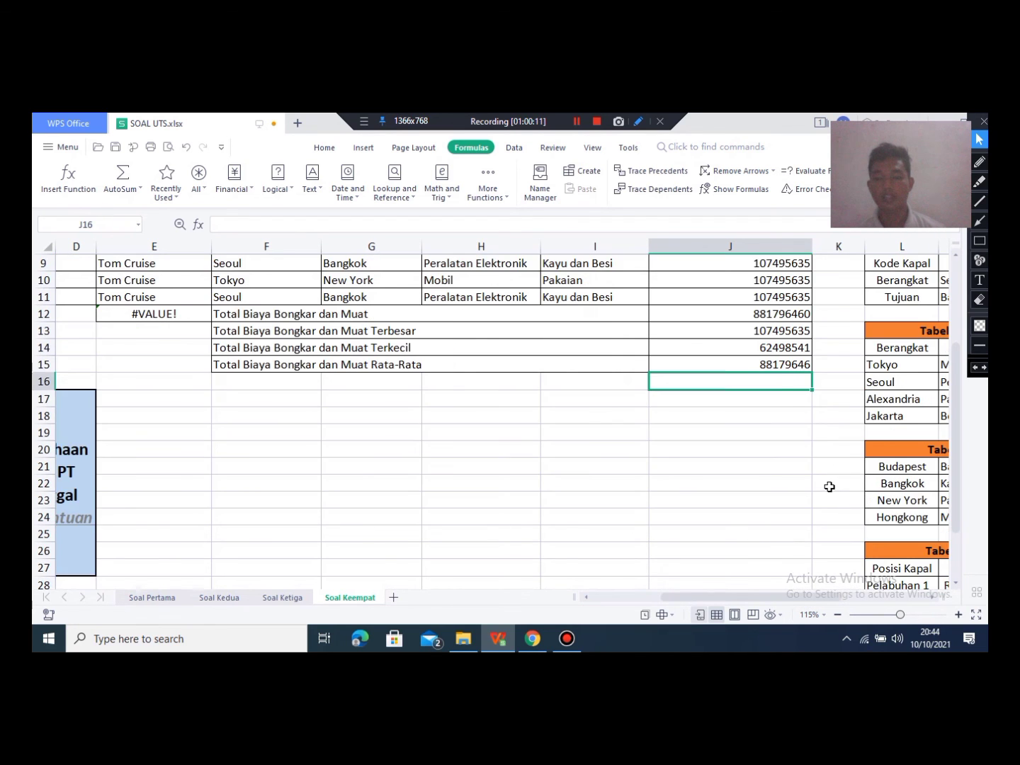
pyautogui.scroll(2, 825, 489)
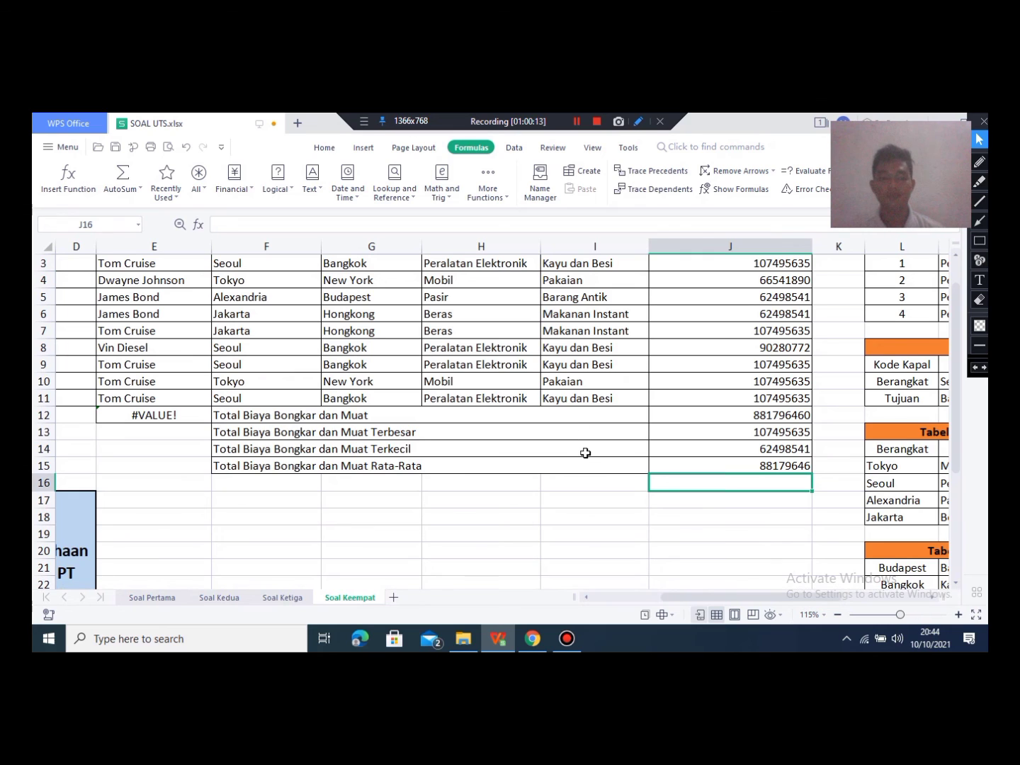
pyautogui.click(773, 467)
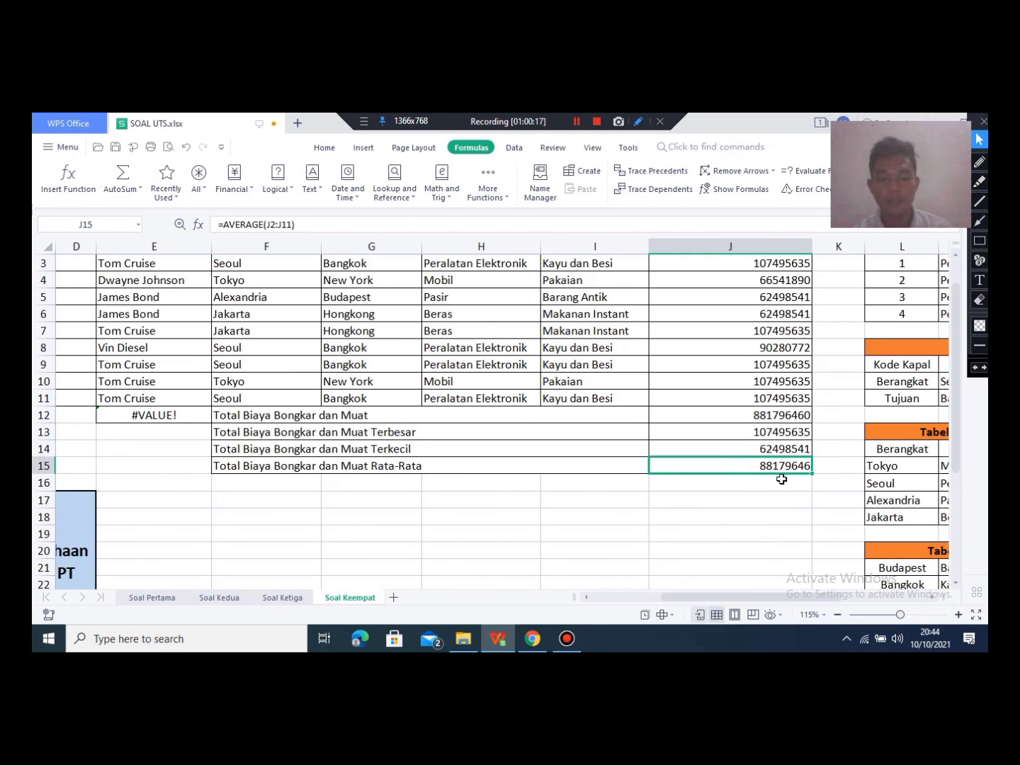
pyautogui.scroll(1, 782, 442)
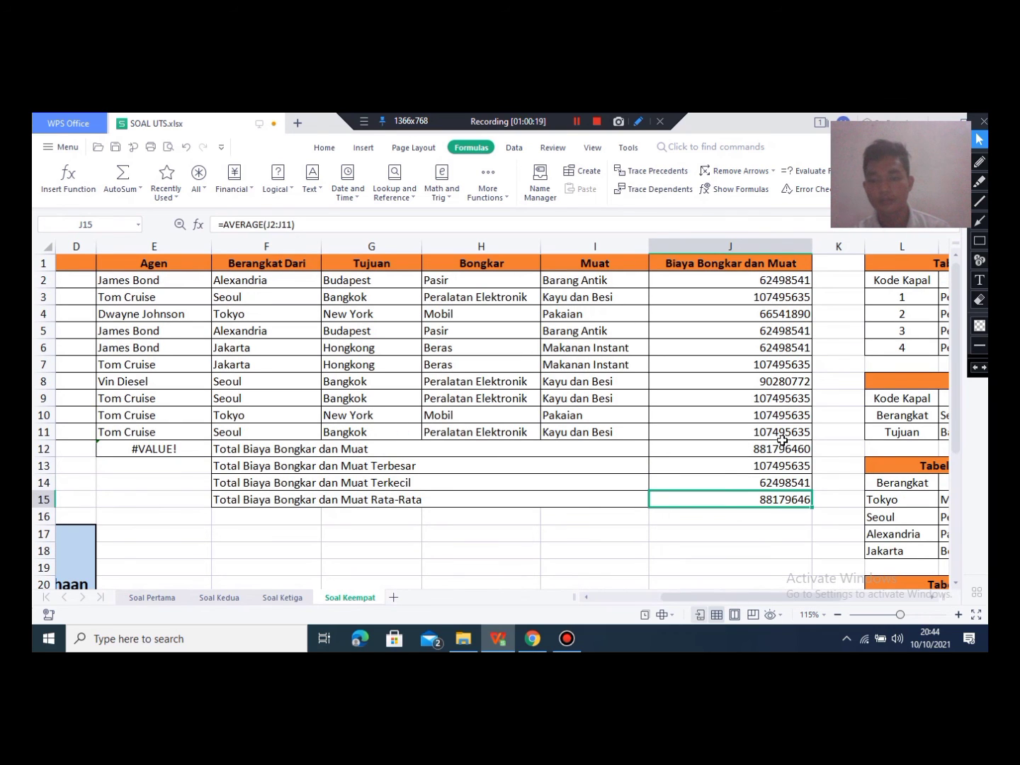
pyautogui.click(780, 464)
pyautogui.click(778, 445)
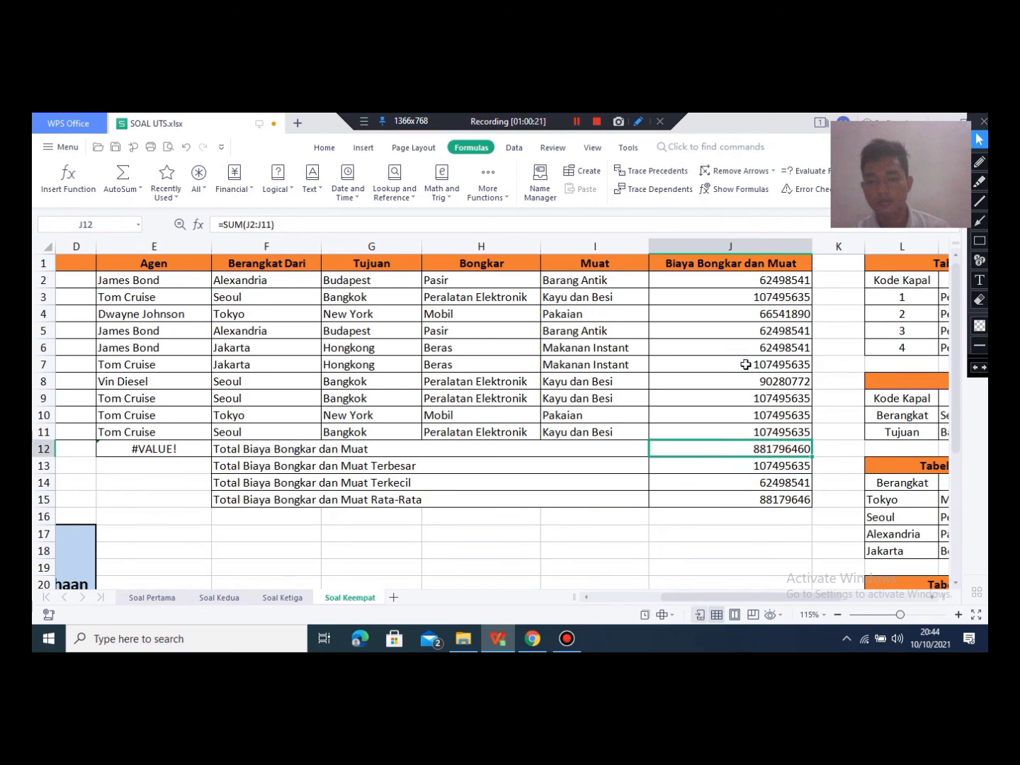
pyautogui.click(746, 366)
pyautogui.click(784, 302)
pyautogui.click(791, 336)
pyautogui.click(790, 347)
pyautogui.click(787, 381)
pyautogui.click(801, 412)
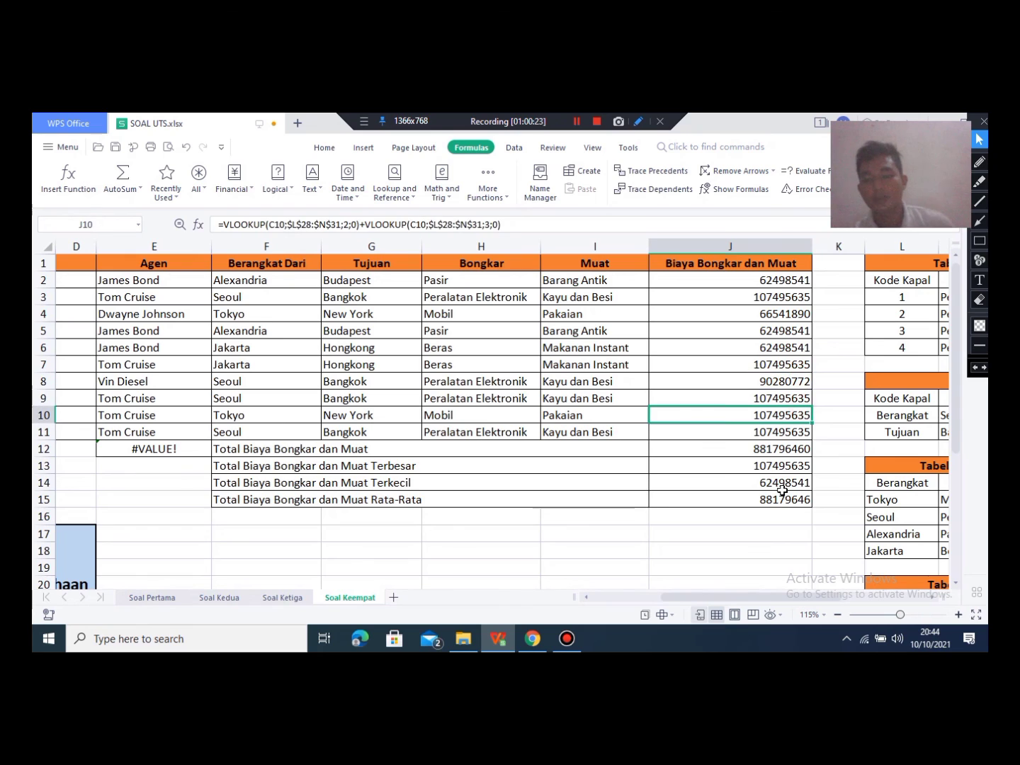
pyautogui.click(752, 453)
pyautogui.click(801, 497)
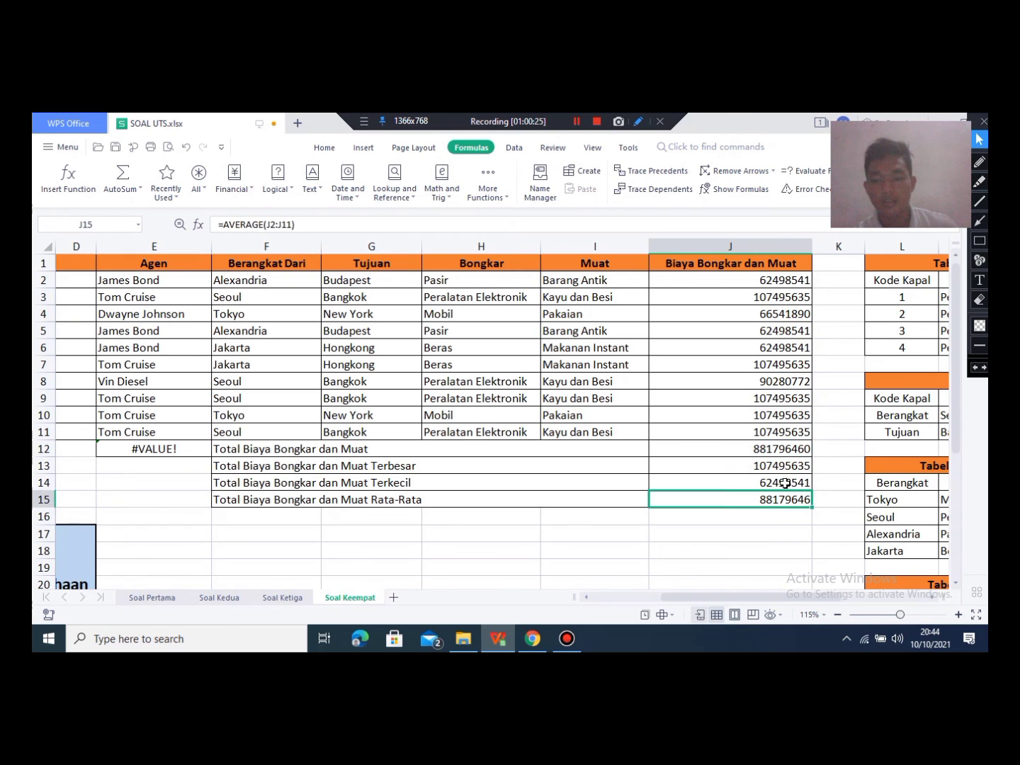
pyautogui.click(767, 454)
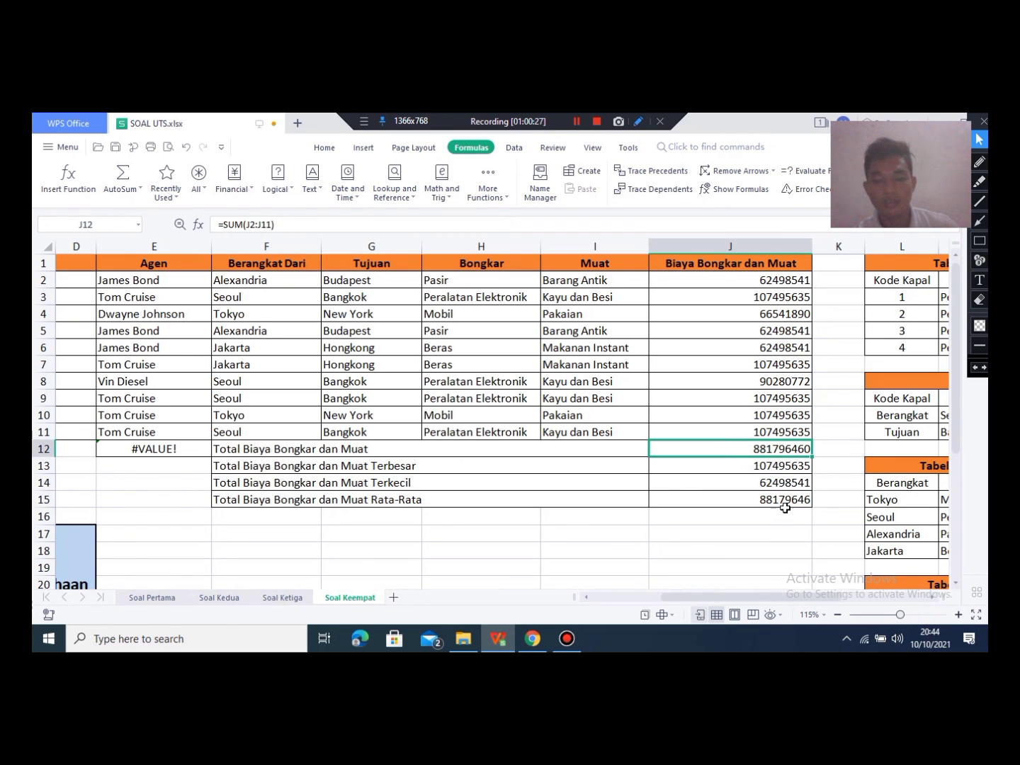
pyautogui.click(784, 505)
pyautogui.click(766, 450)
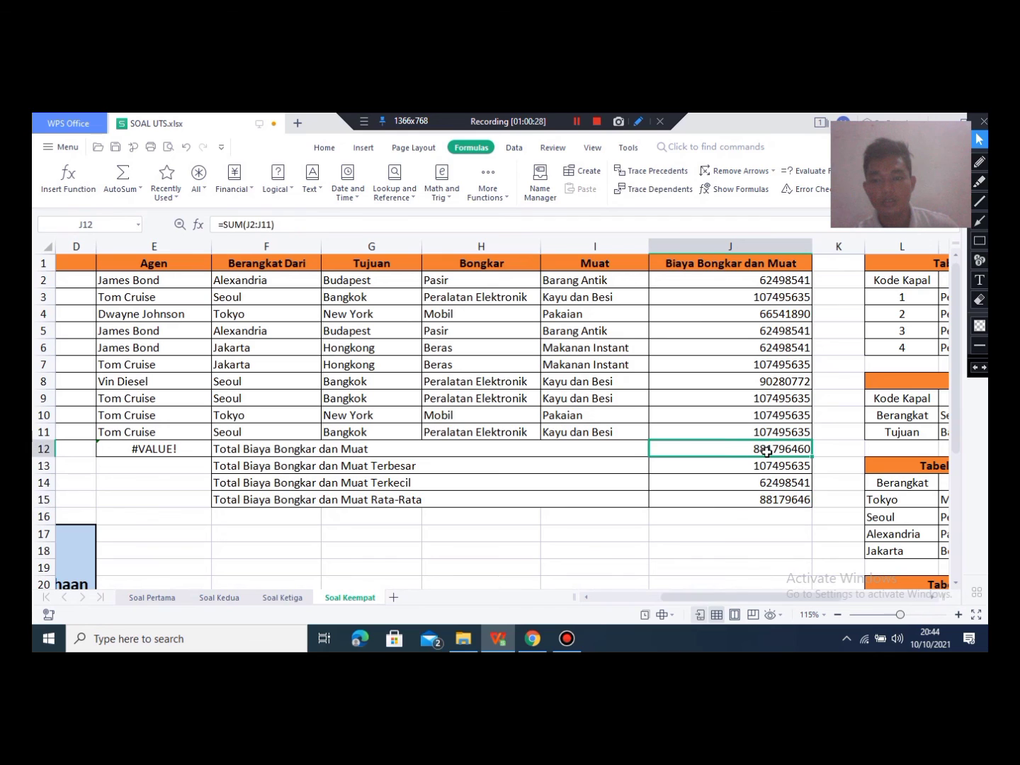
pyautogui.click(804, 500)
pyautogui.click(774, 450)
pyautogui.click(765, 432)
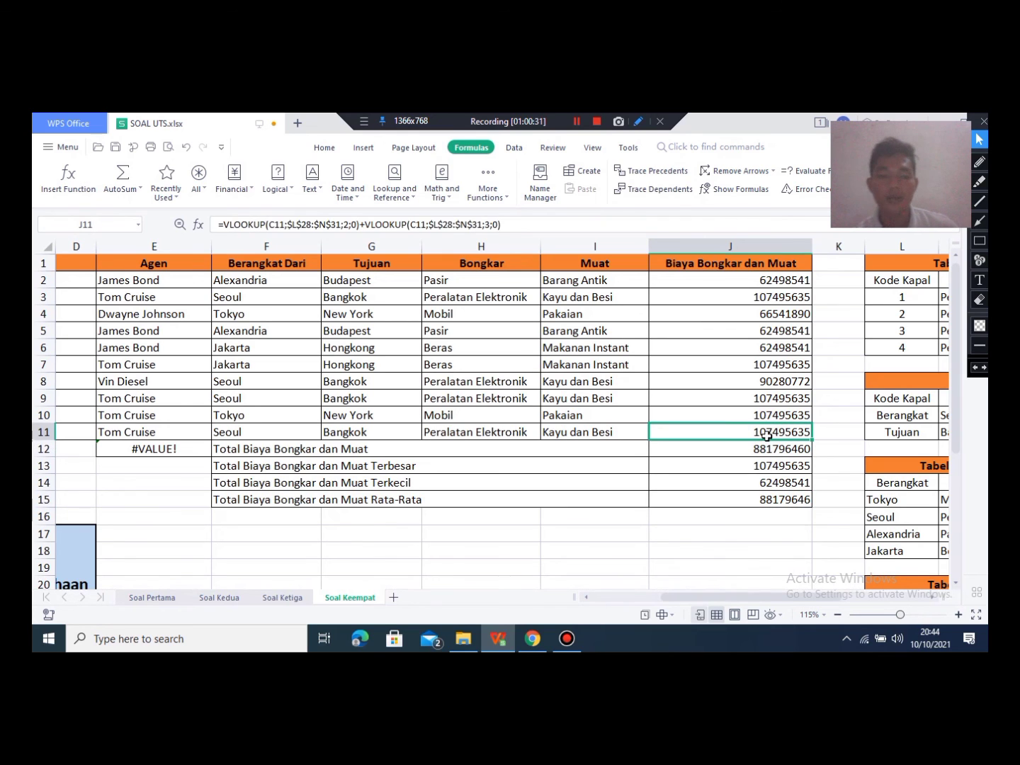
pyautogui.click(764, 454)
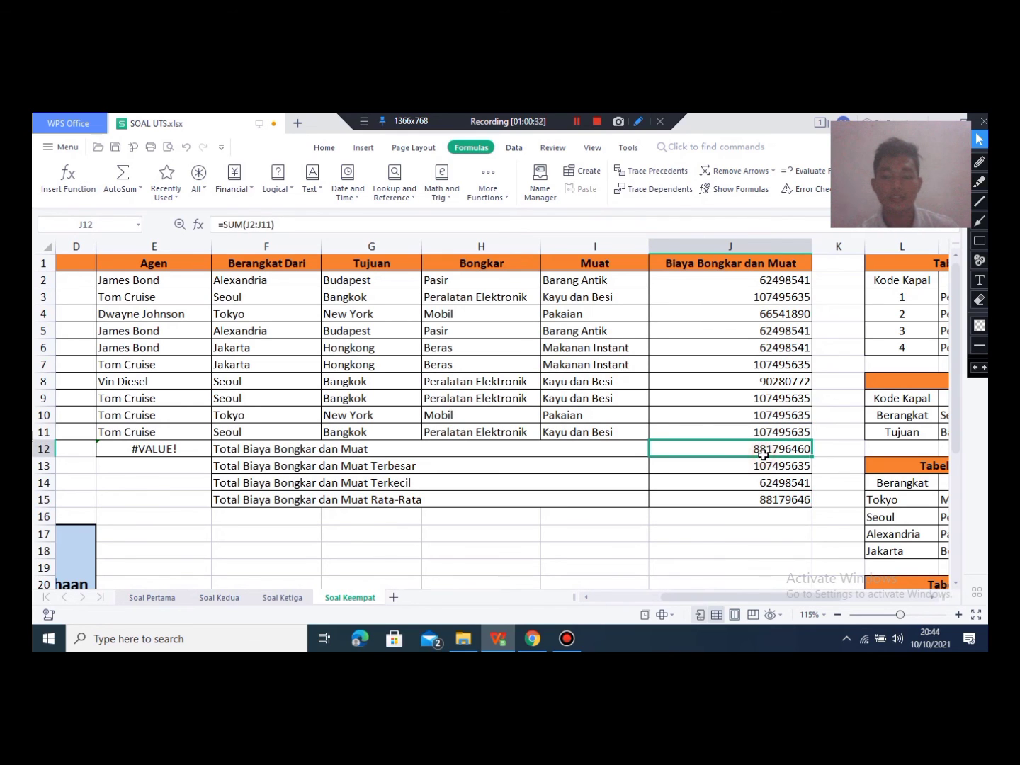
pyautogui.click(800, 500)
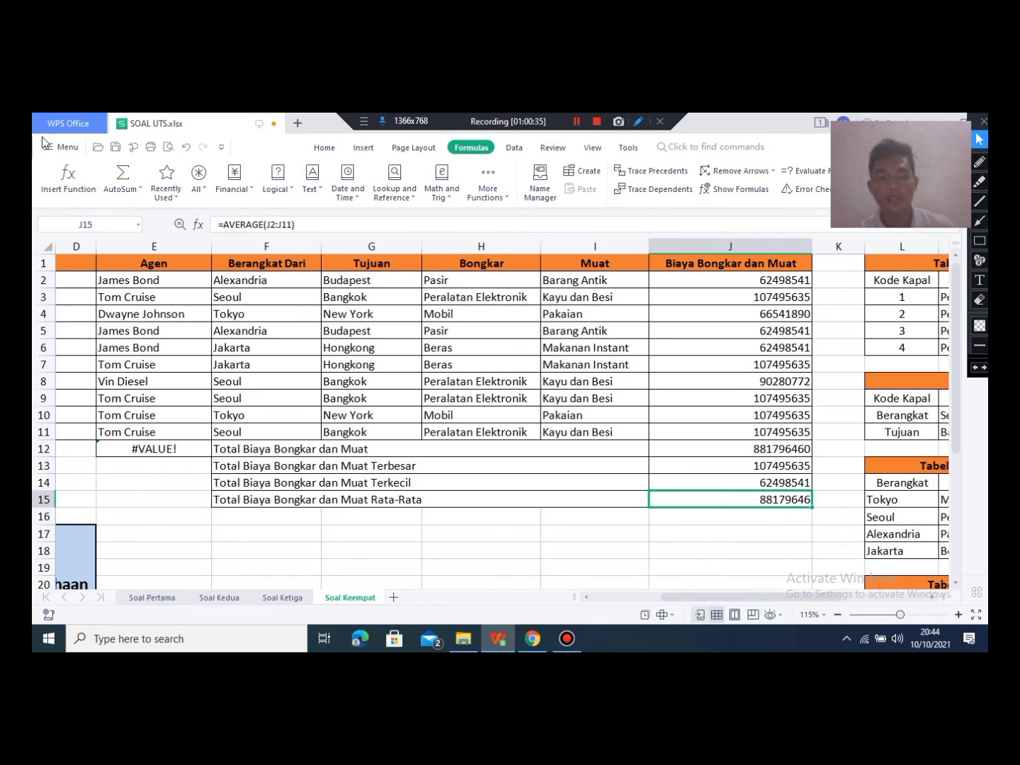
# Step: Examine the Rata-Rata formulas in row 37 of the Soal Pertama sheet for comparison, and return to Soal Keempat
pyautogui.click(160, 599)
pyautogui.click(242, 465)
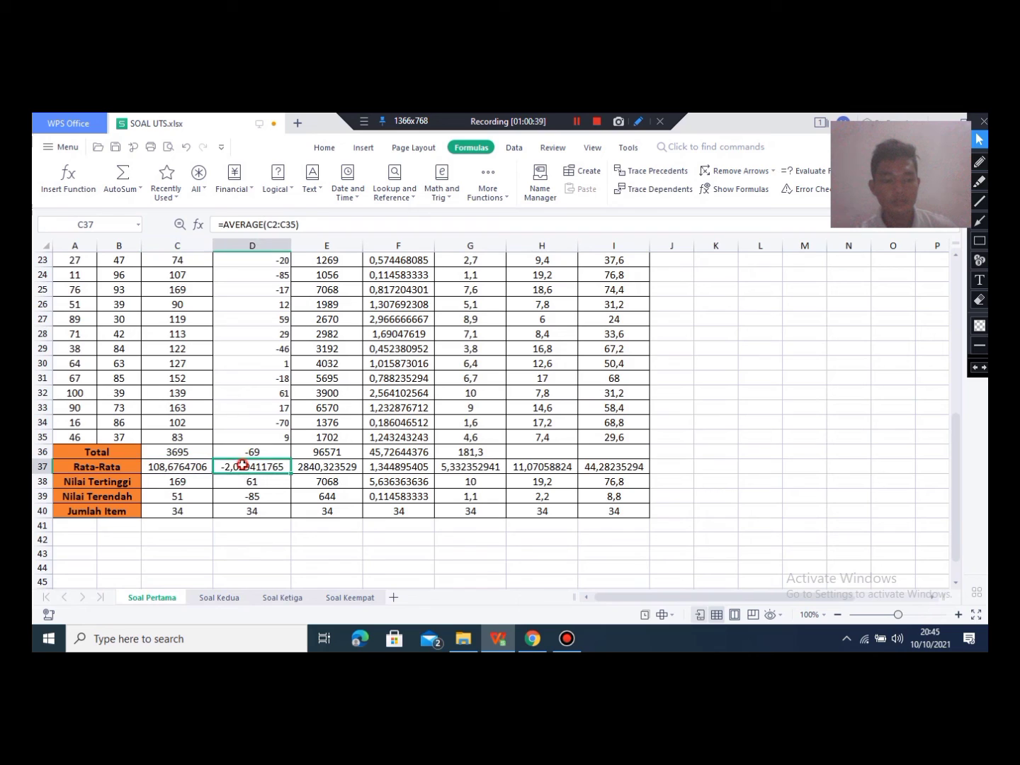
pyautogui.click(326, 465)
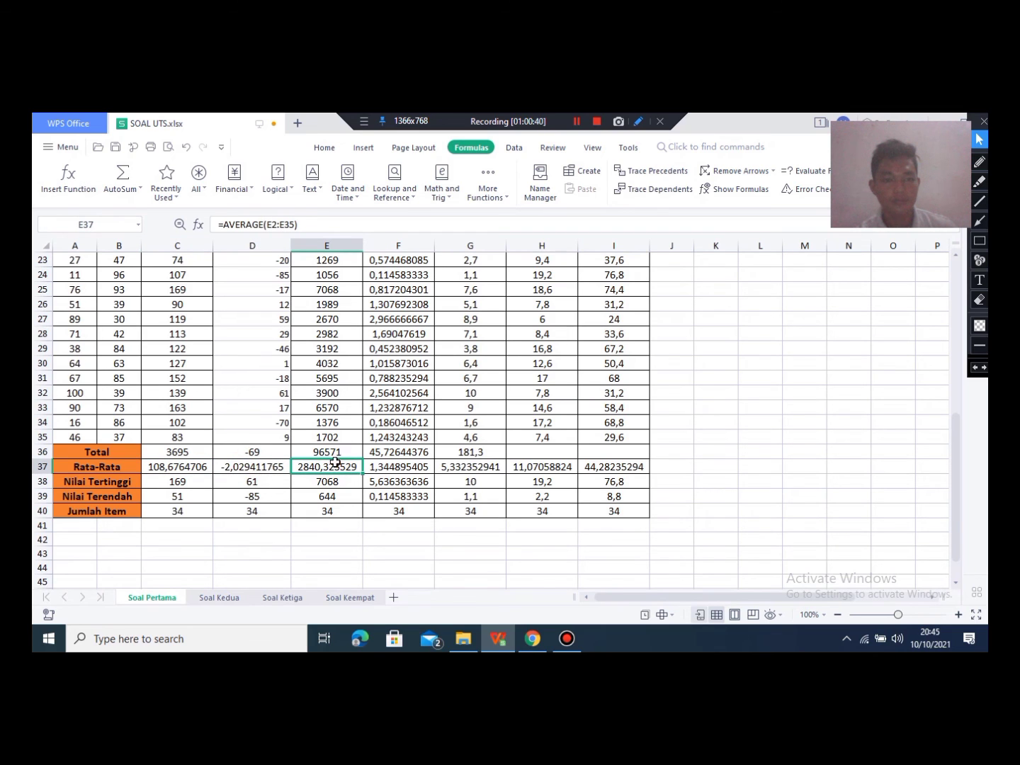
pyautogui.click(388, 480)
pyautogui.click(398, 466)
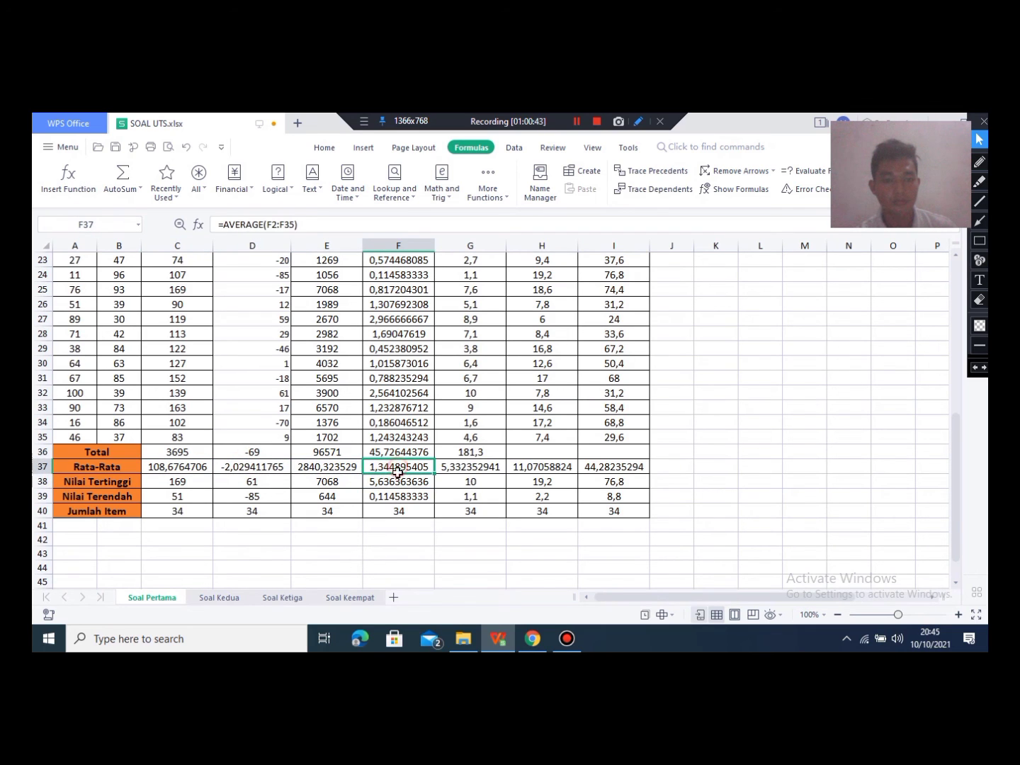
pyautogui.click(351, 597)
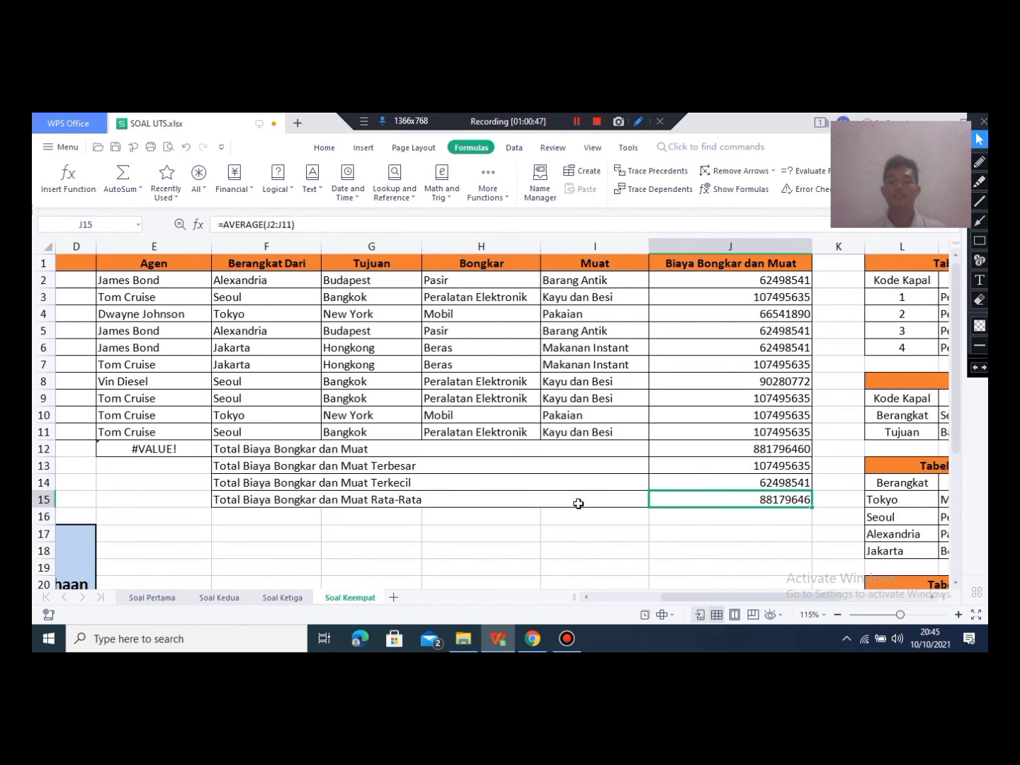
pyautogui.scroll(-2, 780, 535)
pyautogui.moveTo(827, 603); pyautogui.dragTo(947, 601)
pyautogui.scroll(2, 751, 503)
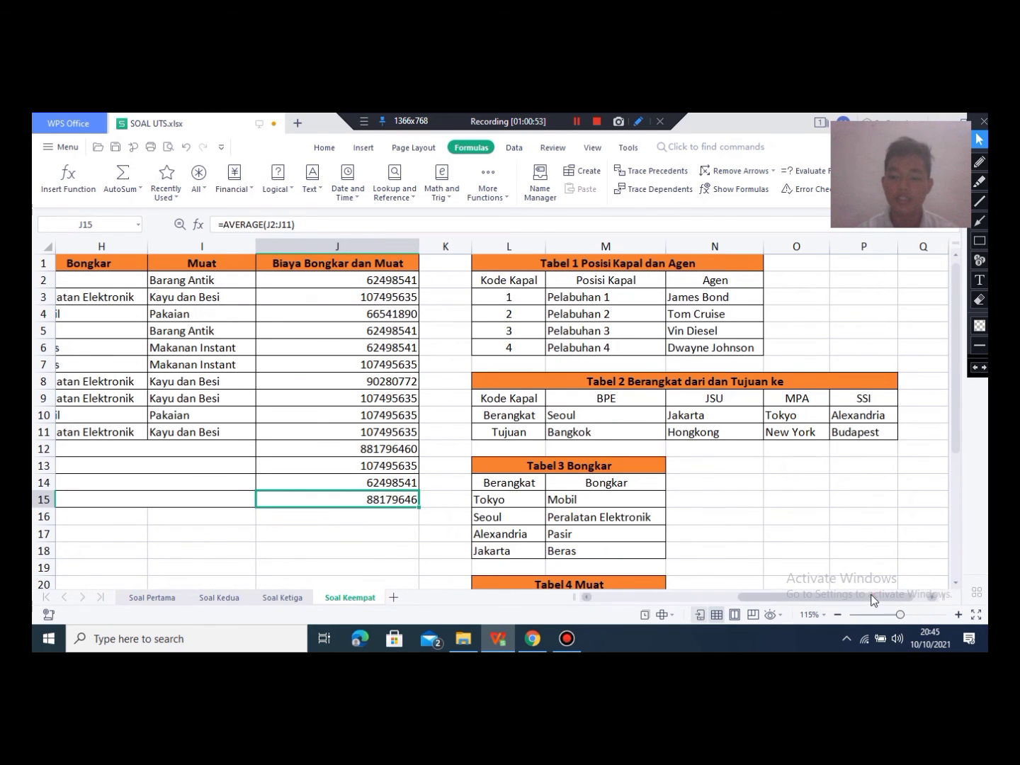
pyautogui.moveTo(871, 596); pyautogui.dragTo(729, 597)
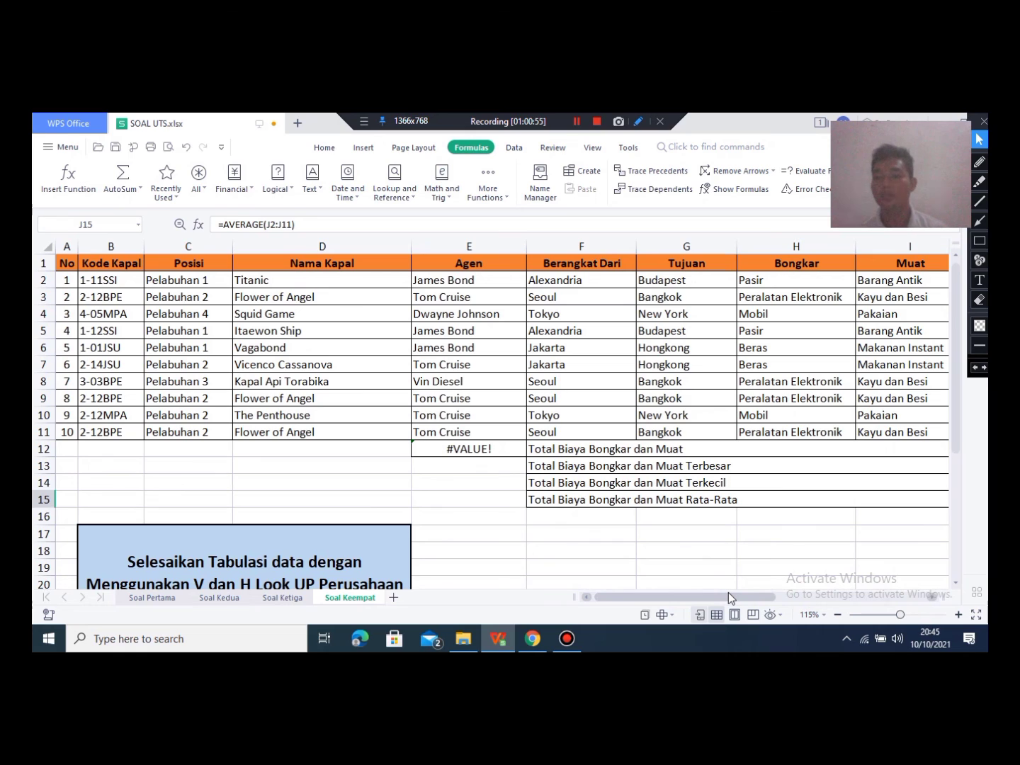
pyautogui.click(984, 122)
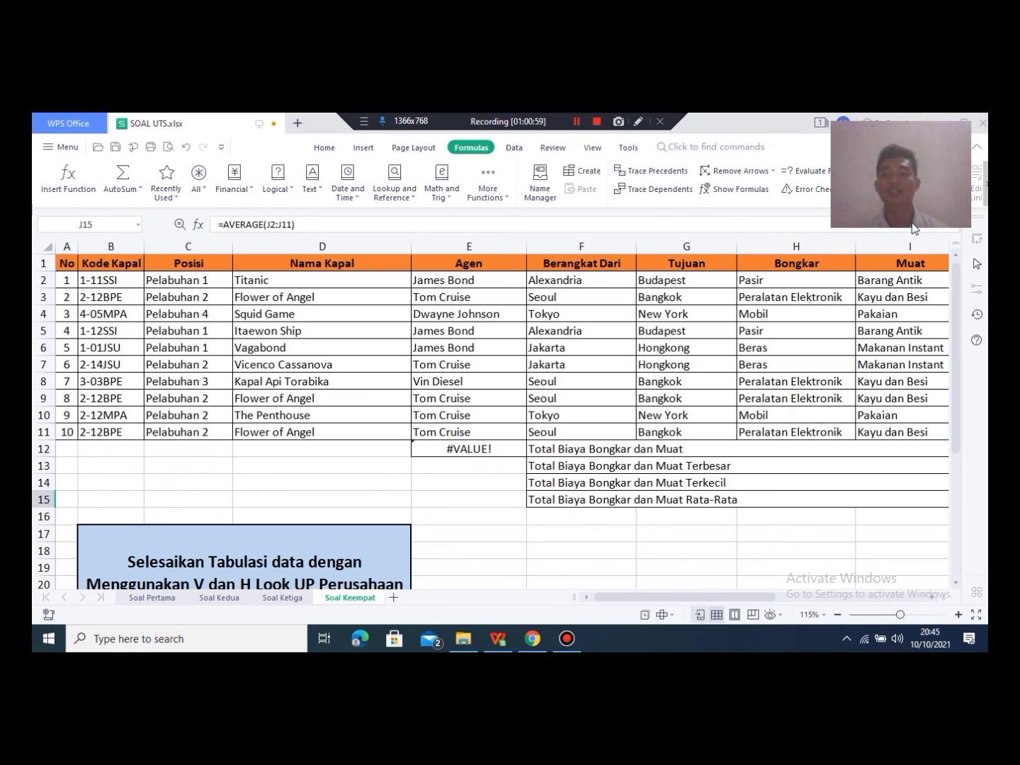